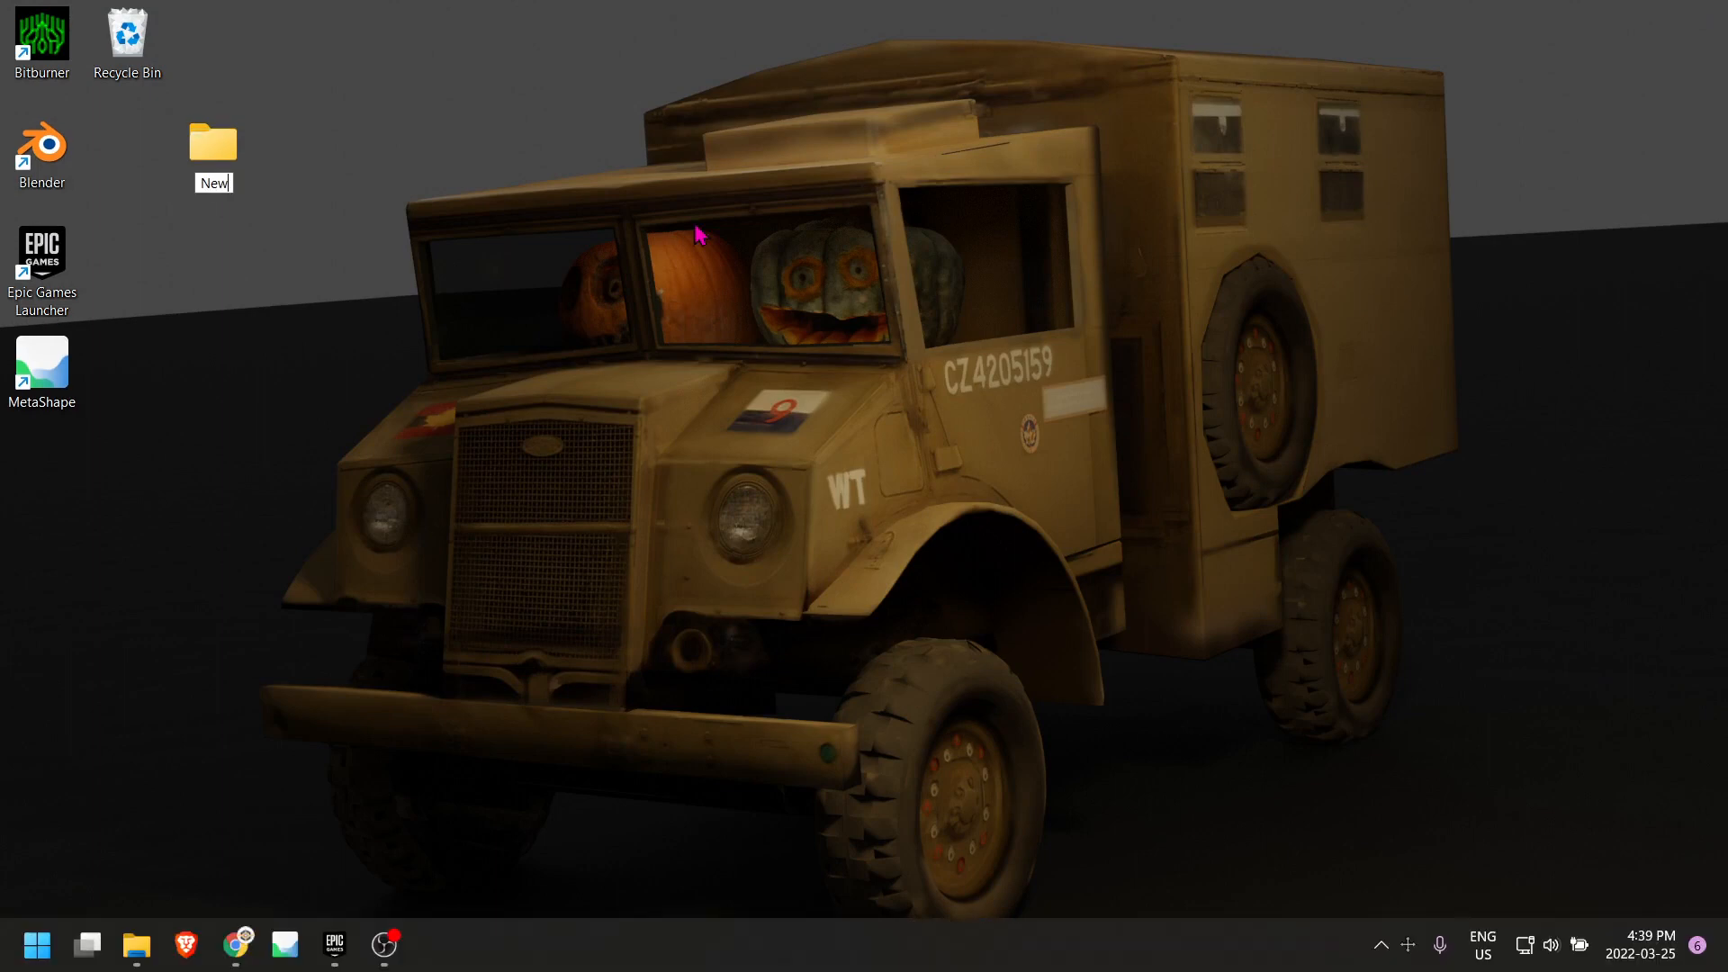
# Name the new desktop folder New_Tank and open the Unreal Engine library in the Epic Games Launcher.
pyautogui.press('Return')
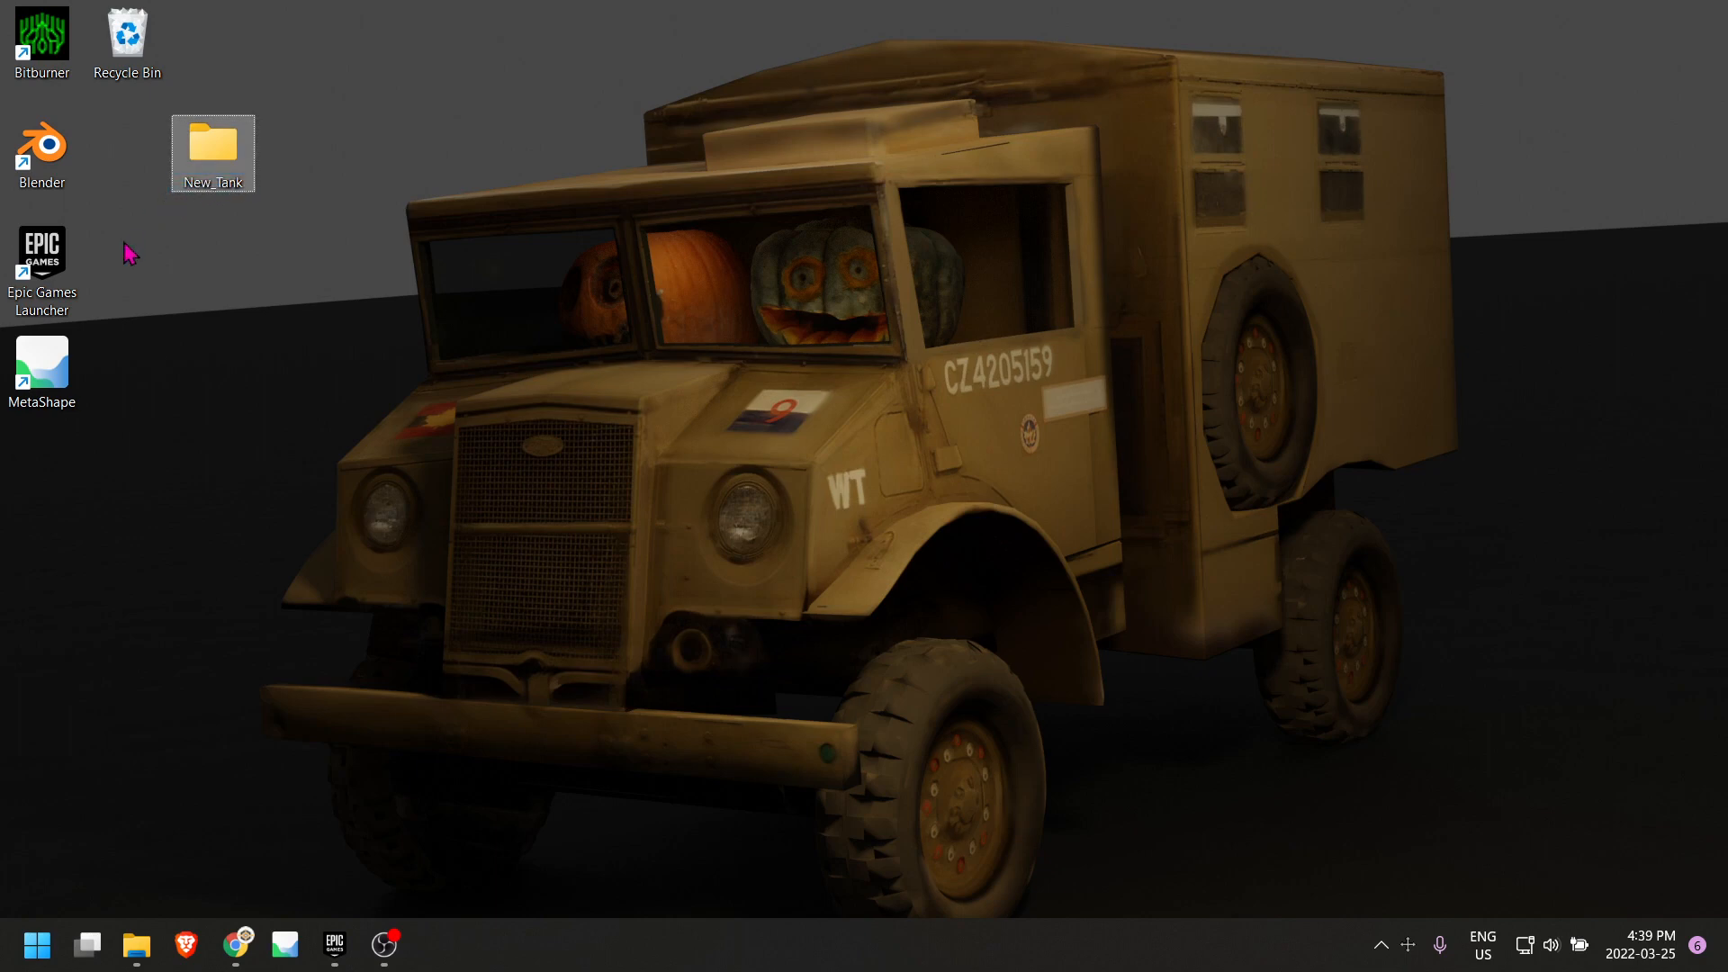
pyautogui.doubleClick(41, 257)
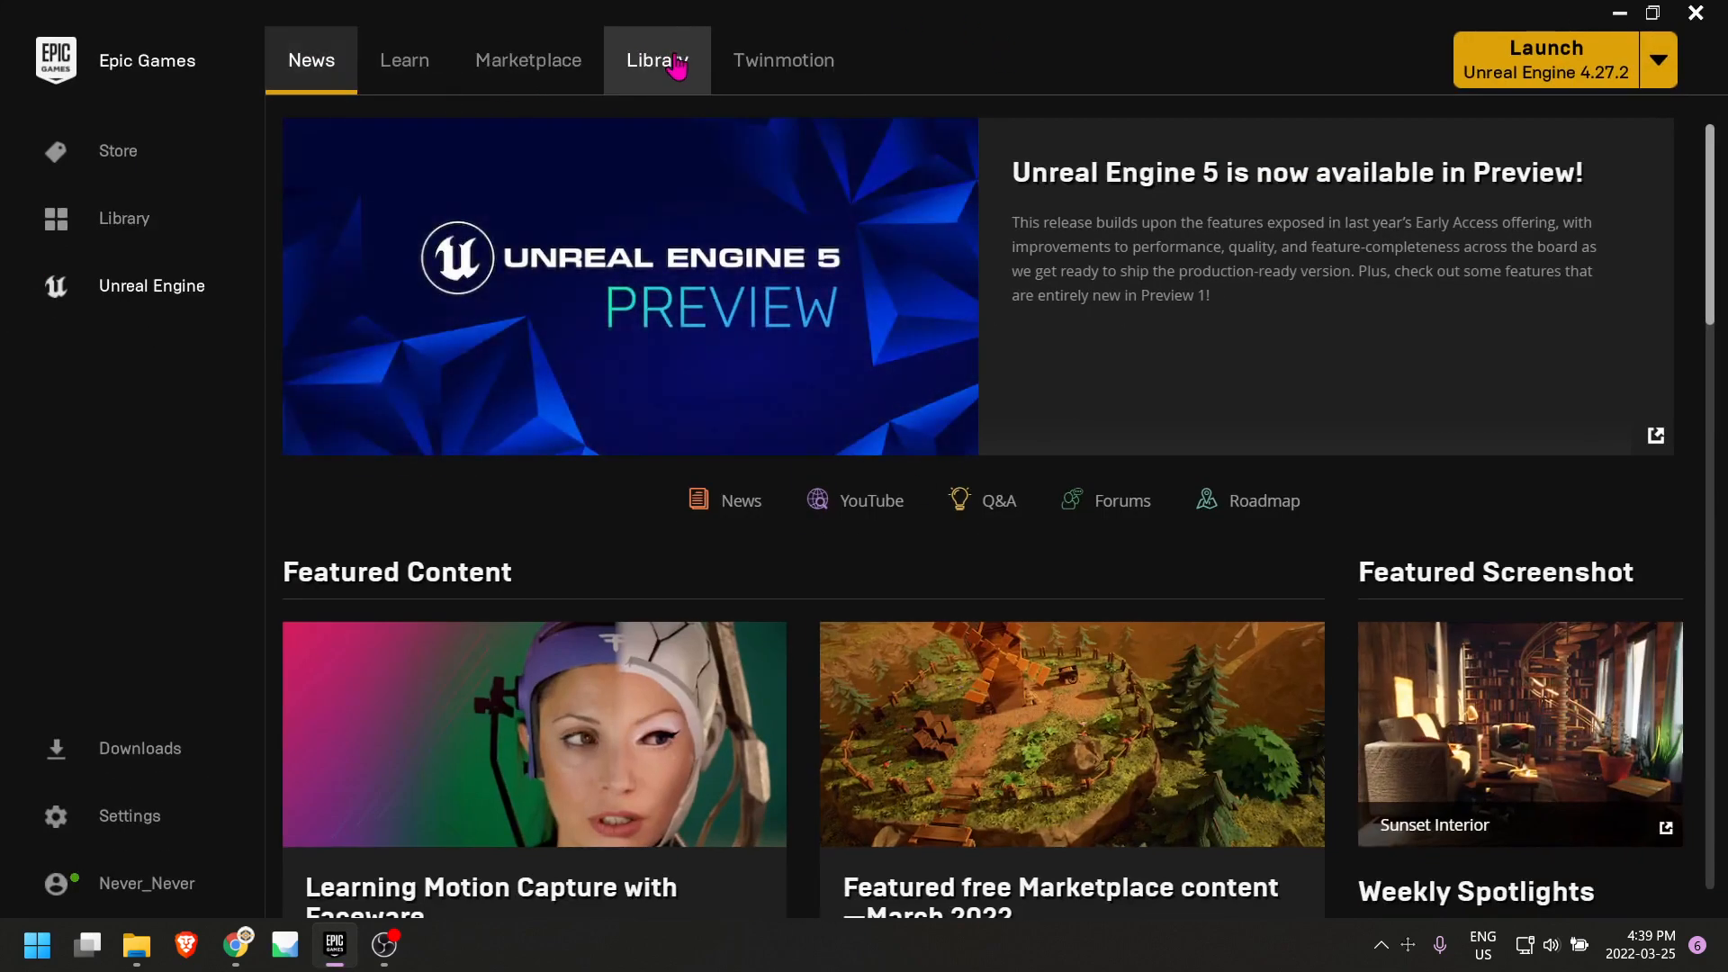
pyautogui.click(677, 64)
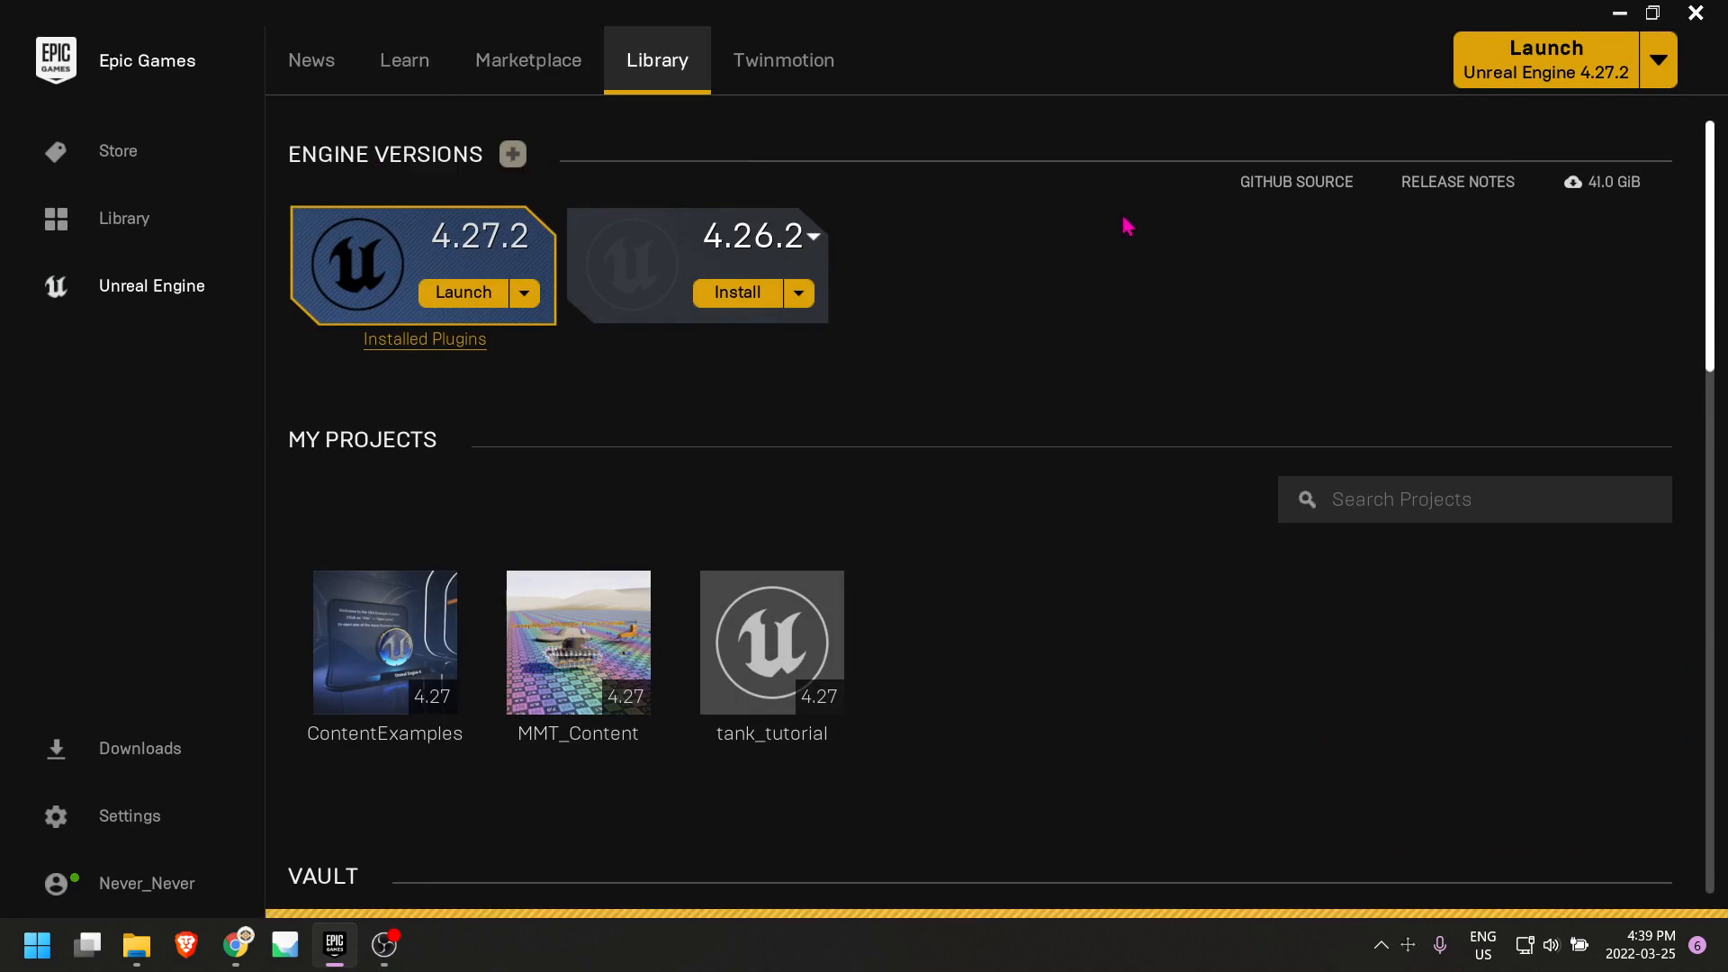
# Search the Marketplace for vigilante and open the Tank T72b (East) product page.
pyautogui.click(528, 61)
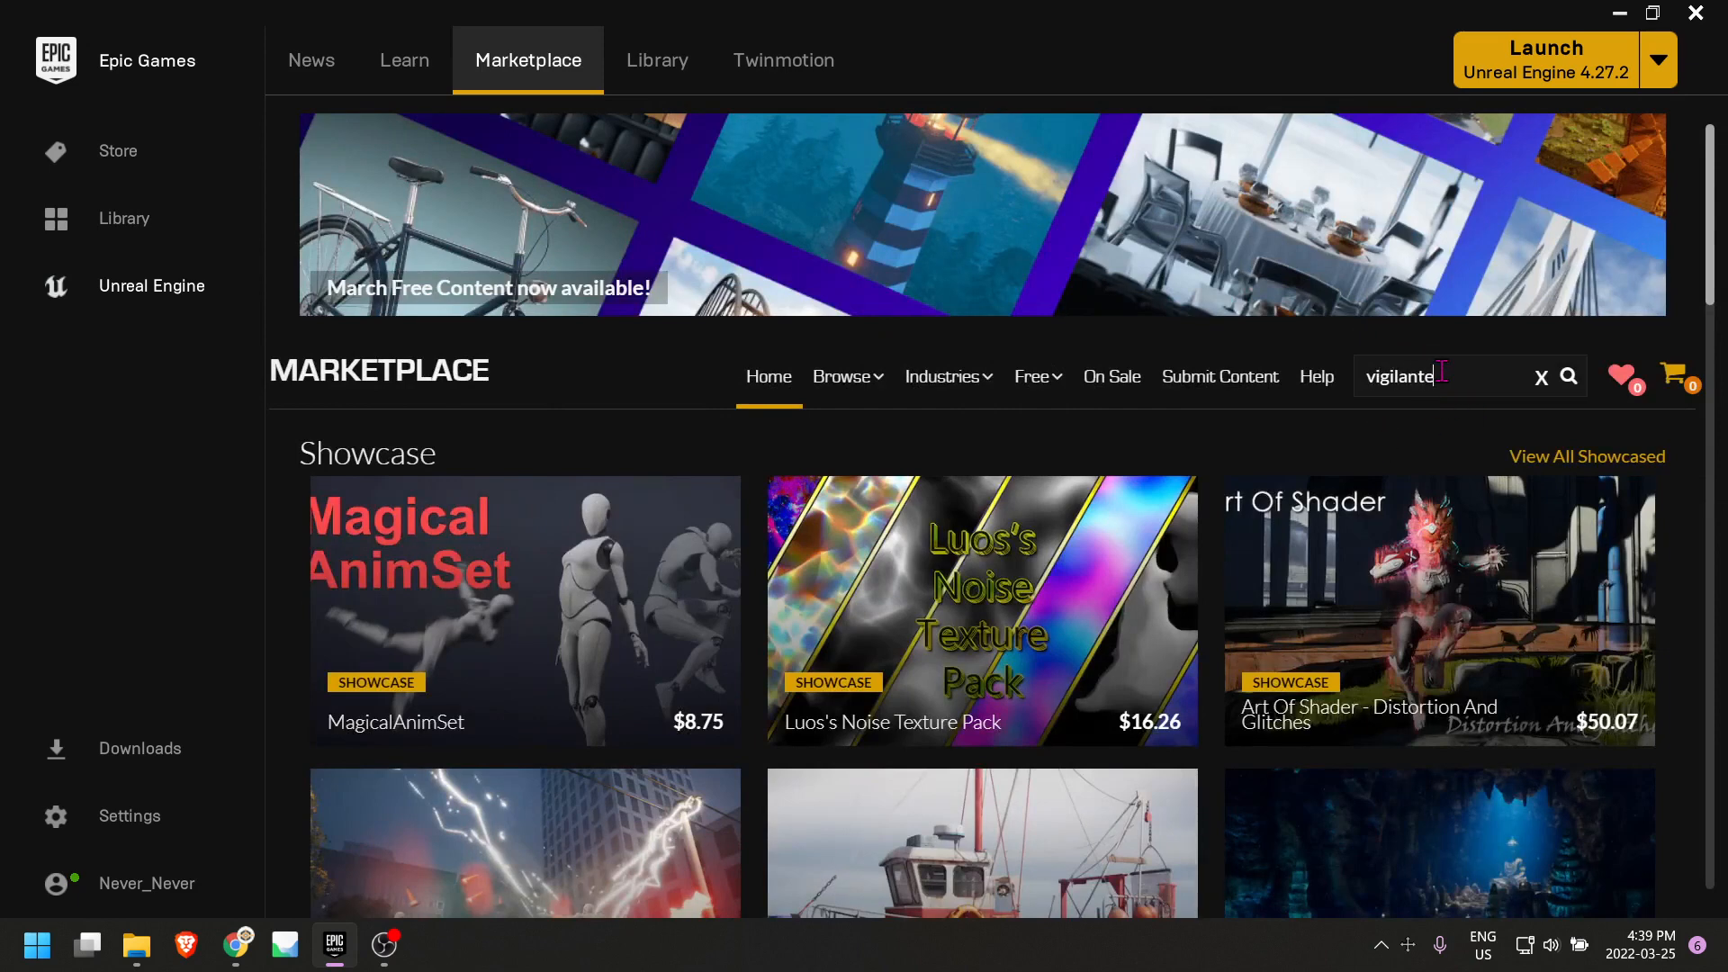
pyautogui.press('Return')
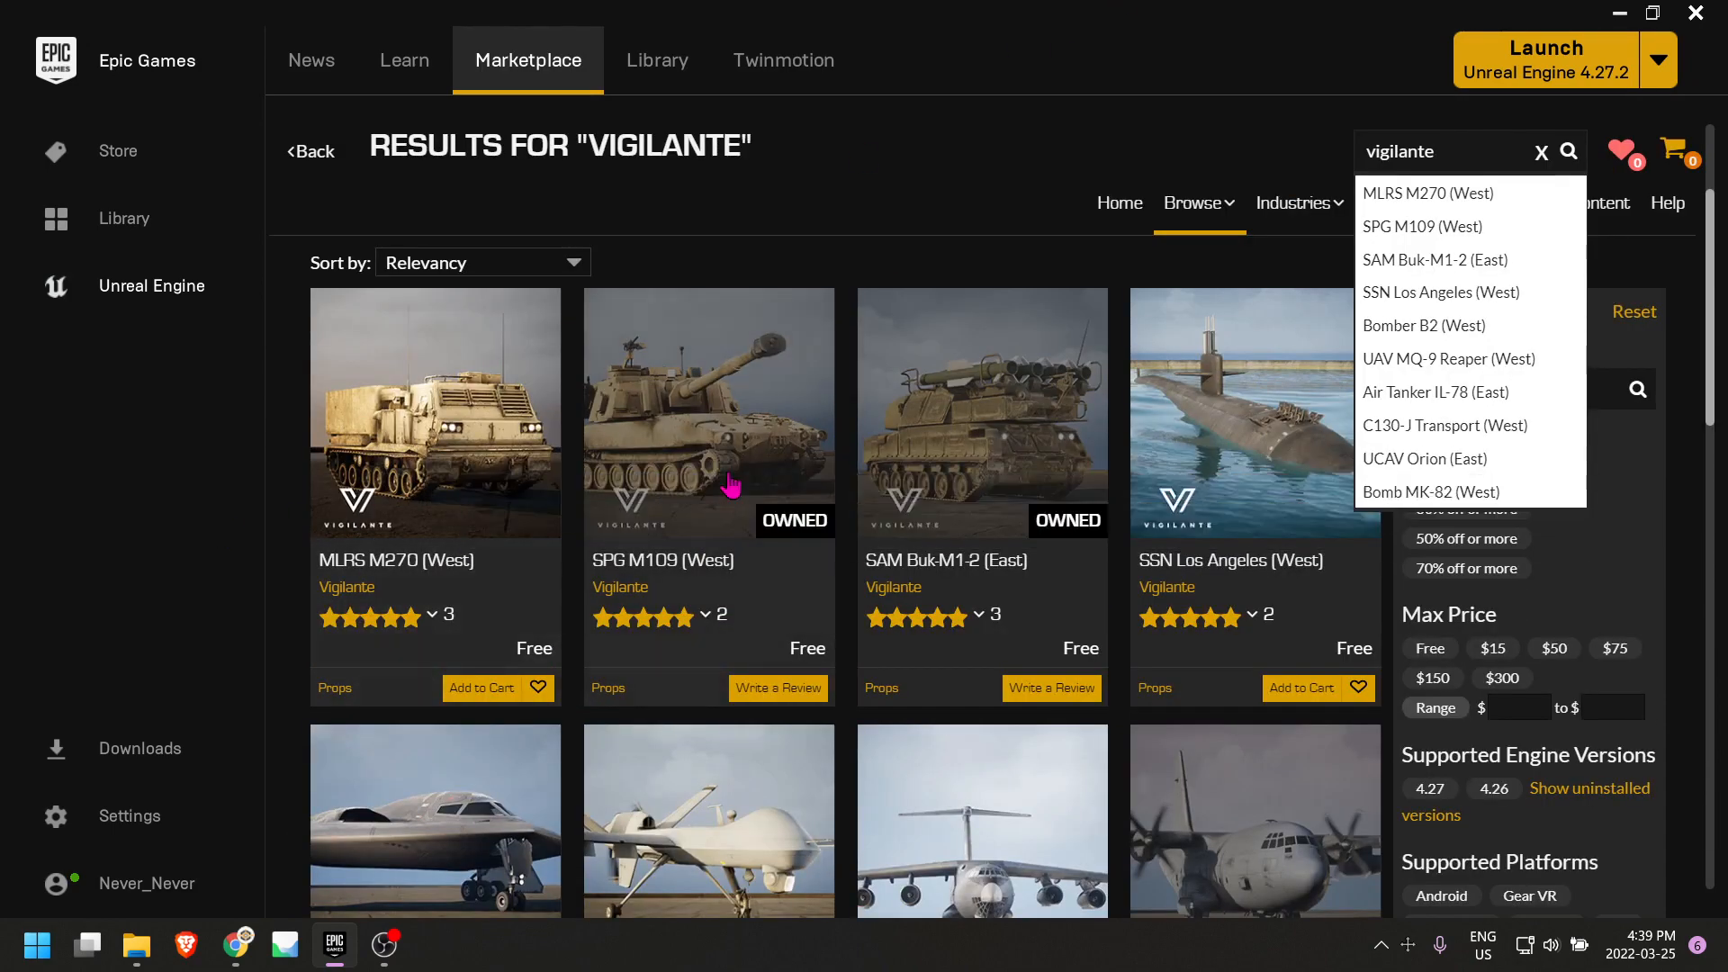
pyautogui.scroll(-5, 734, 471)
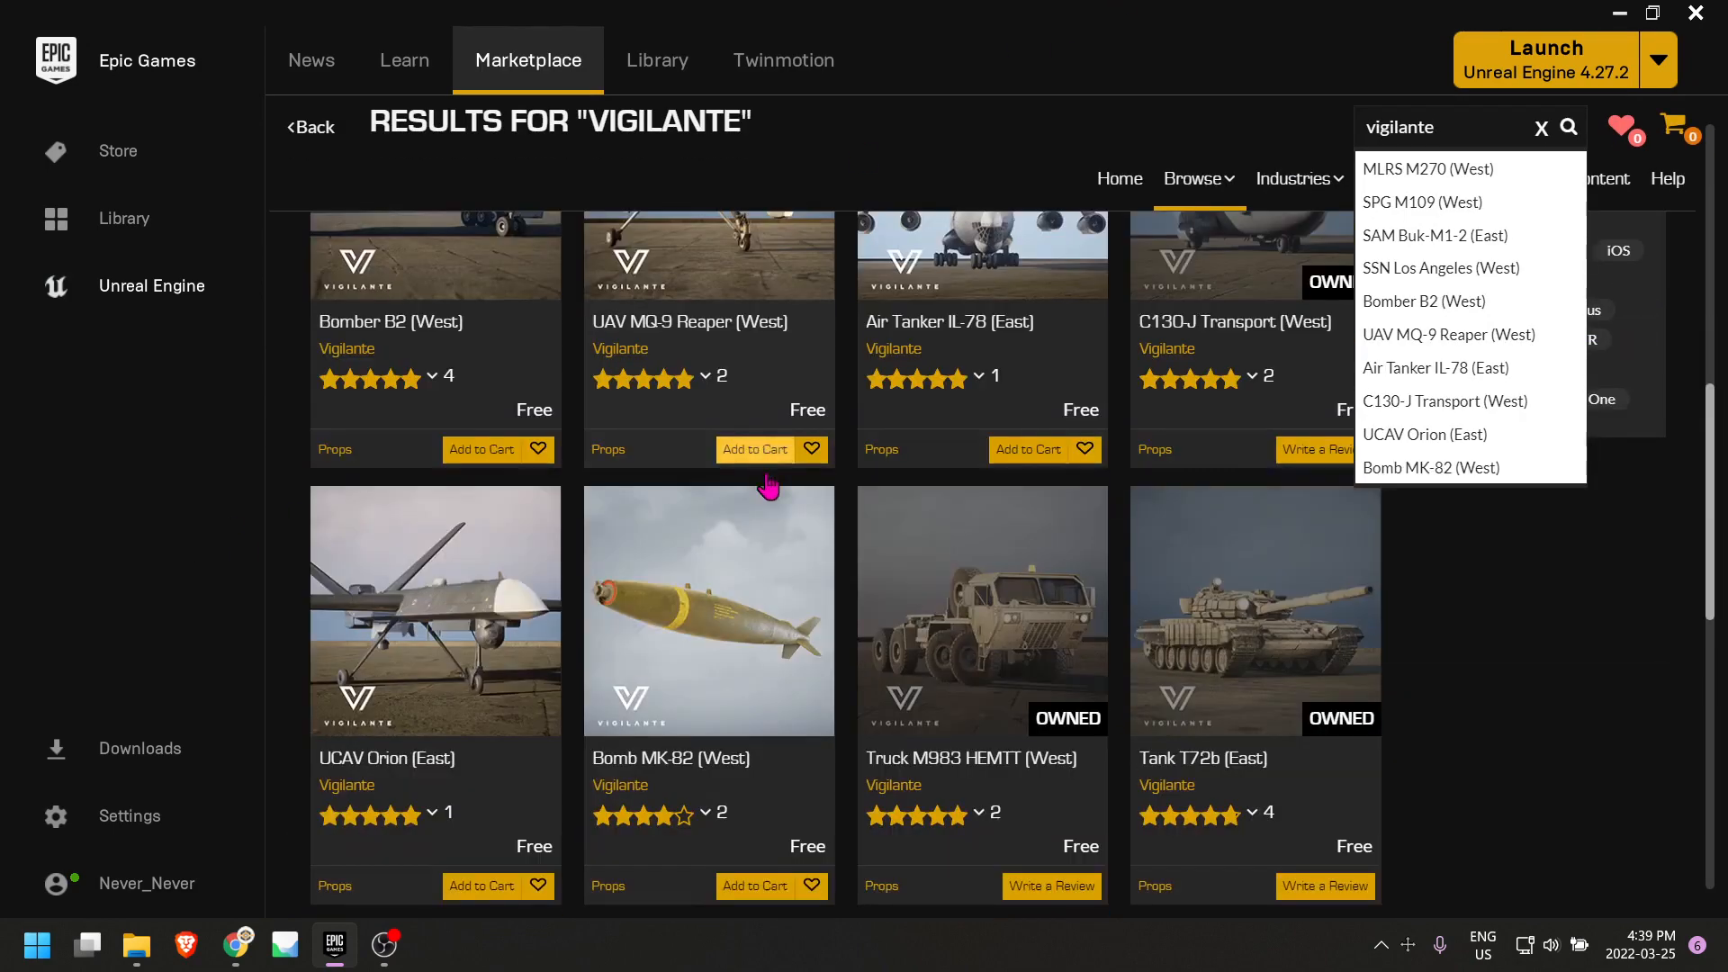
pyautogui.scroll(-5, 904, 621)
pyautogui.scroll(3, 842, 650)
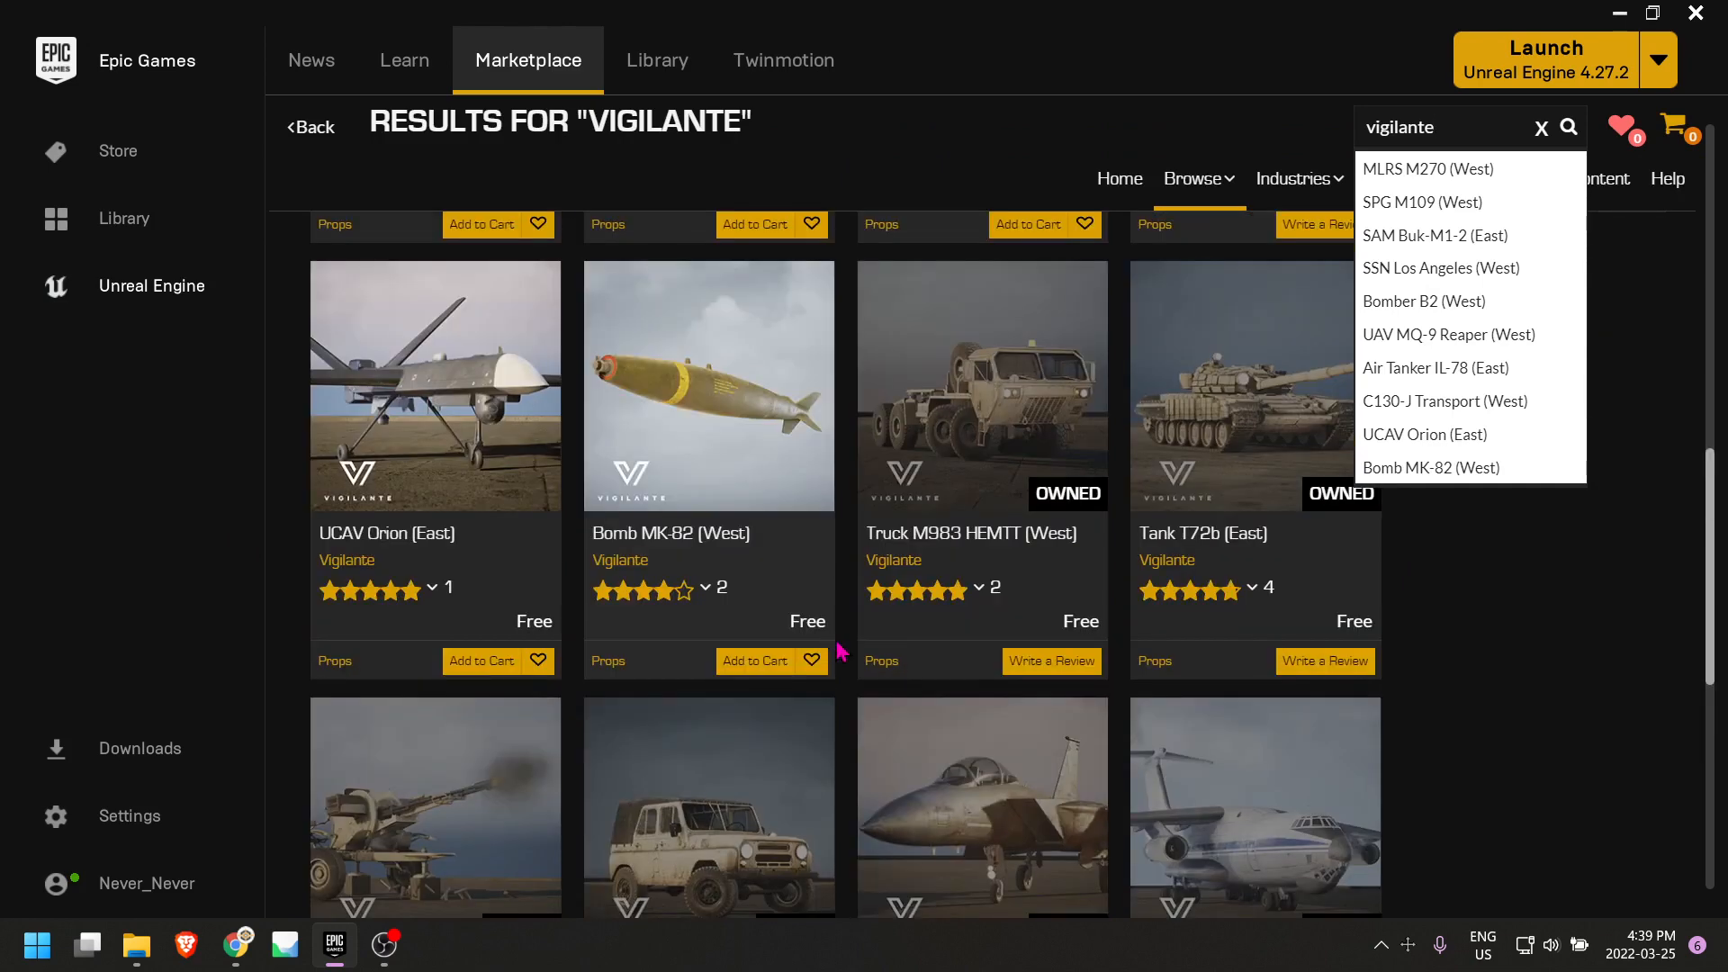
pyautogui.click(1243, 436)
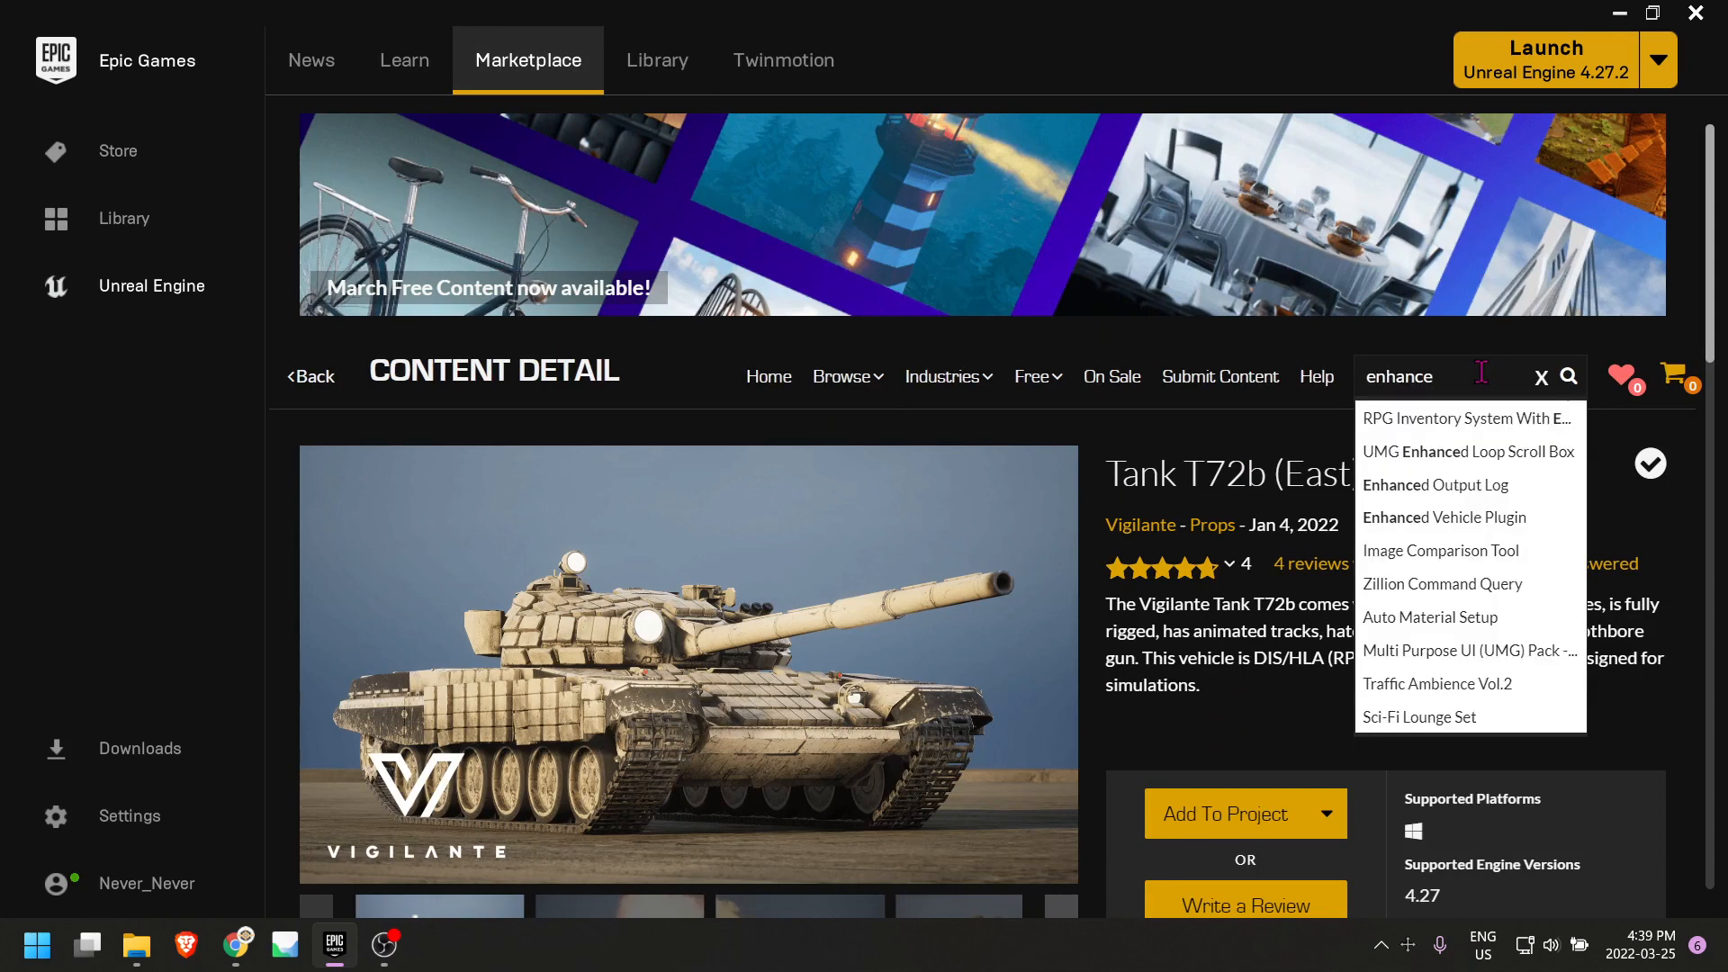
# Look up the Enhanced Vehicle Plugin on the Marketplace and browse the other products of Offworld Defence Simulations.
pyautogui.click(1467, 525)
pyautogui.scroll(-3, 822, 810)
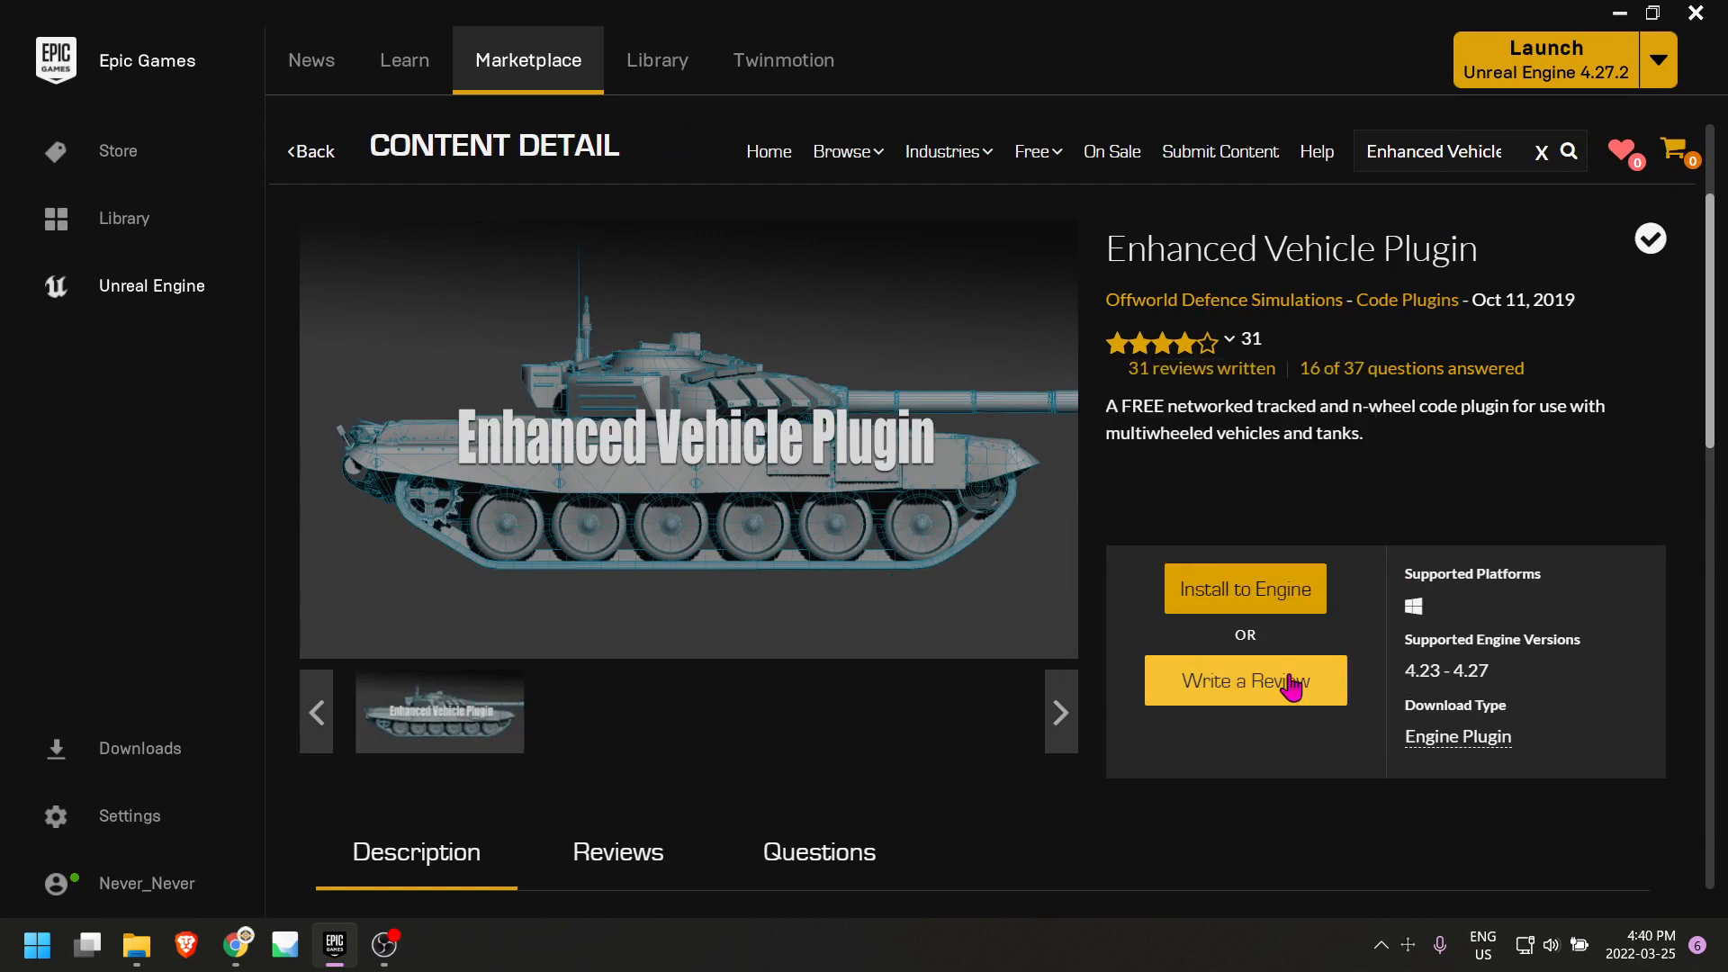
pyautogui.click(1151, 306)
pyautogui.scroll(-3, 638, 517)
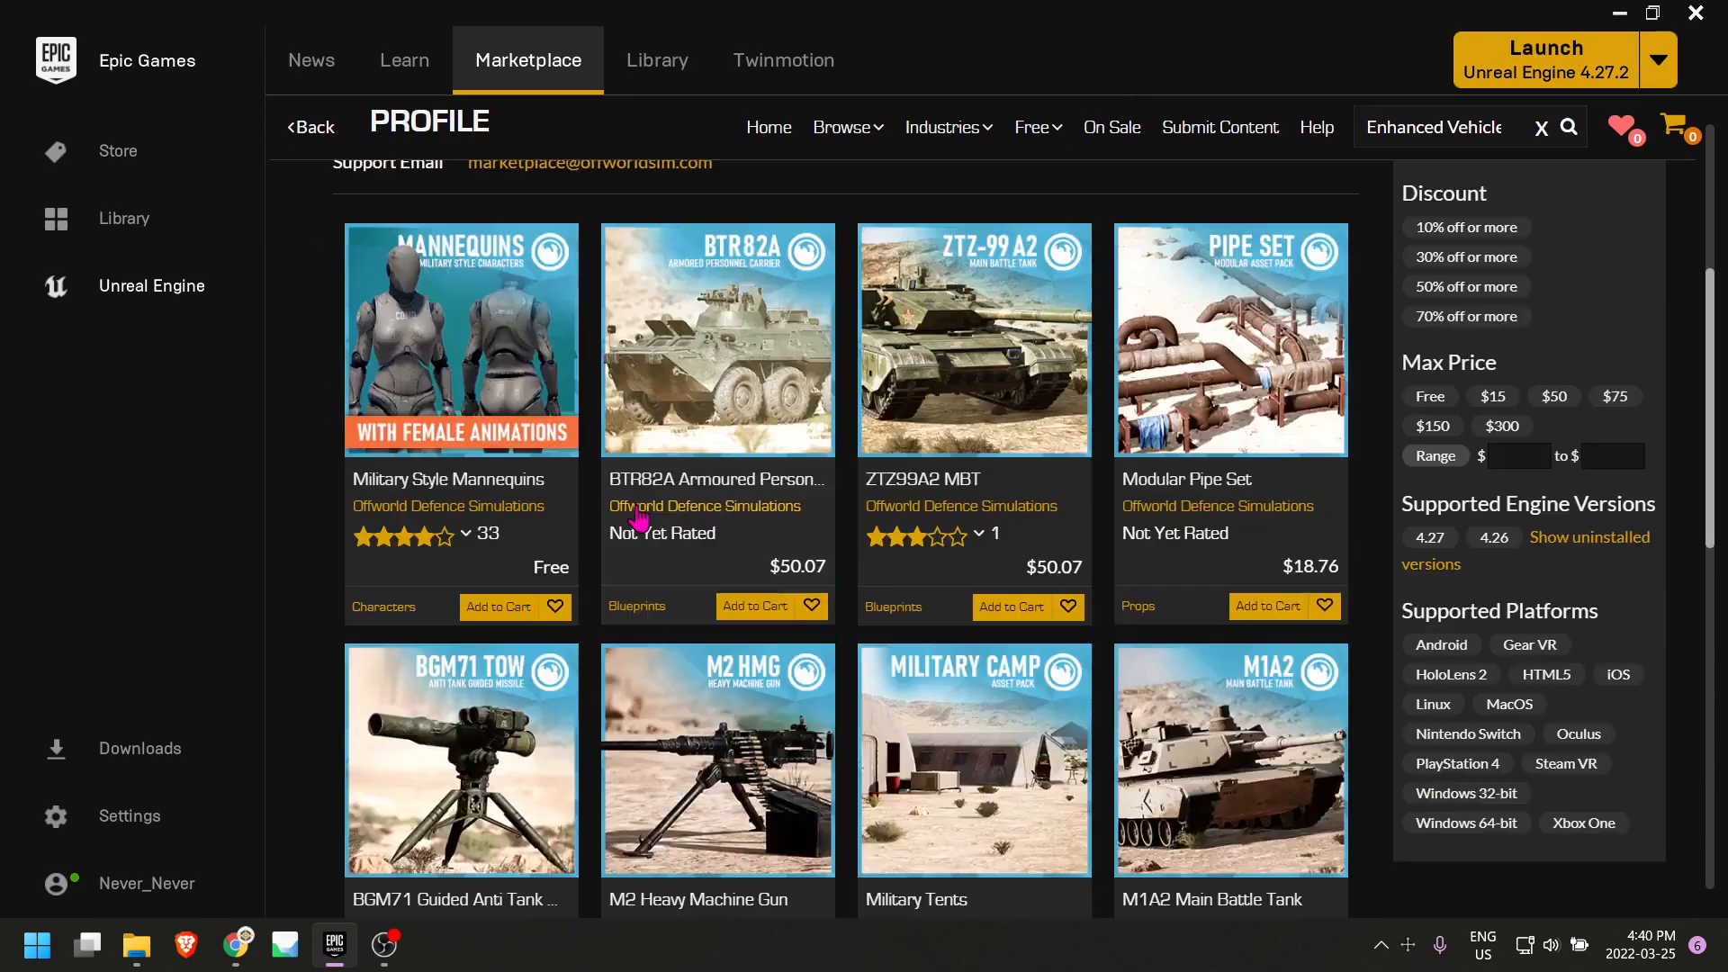
pyautogui.scroll(-5, 646, 673)
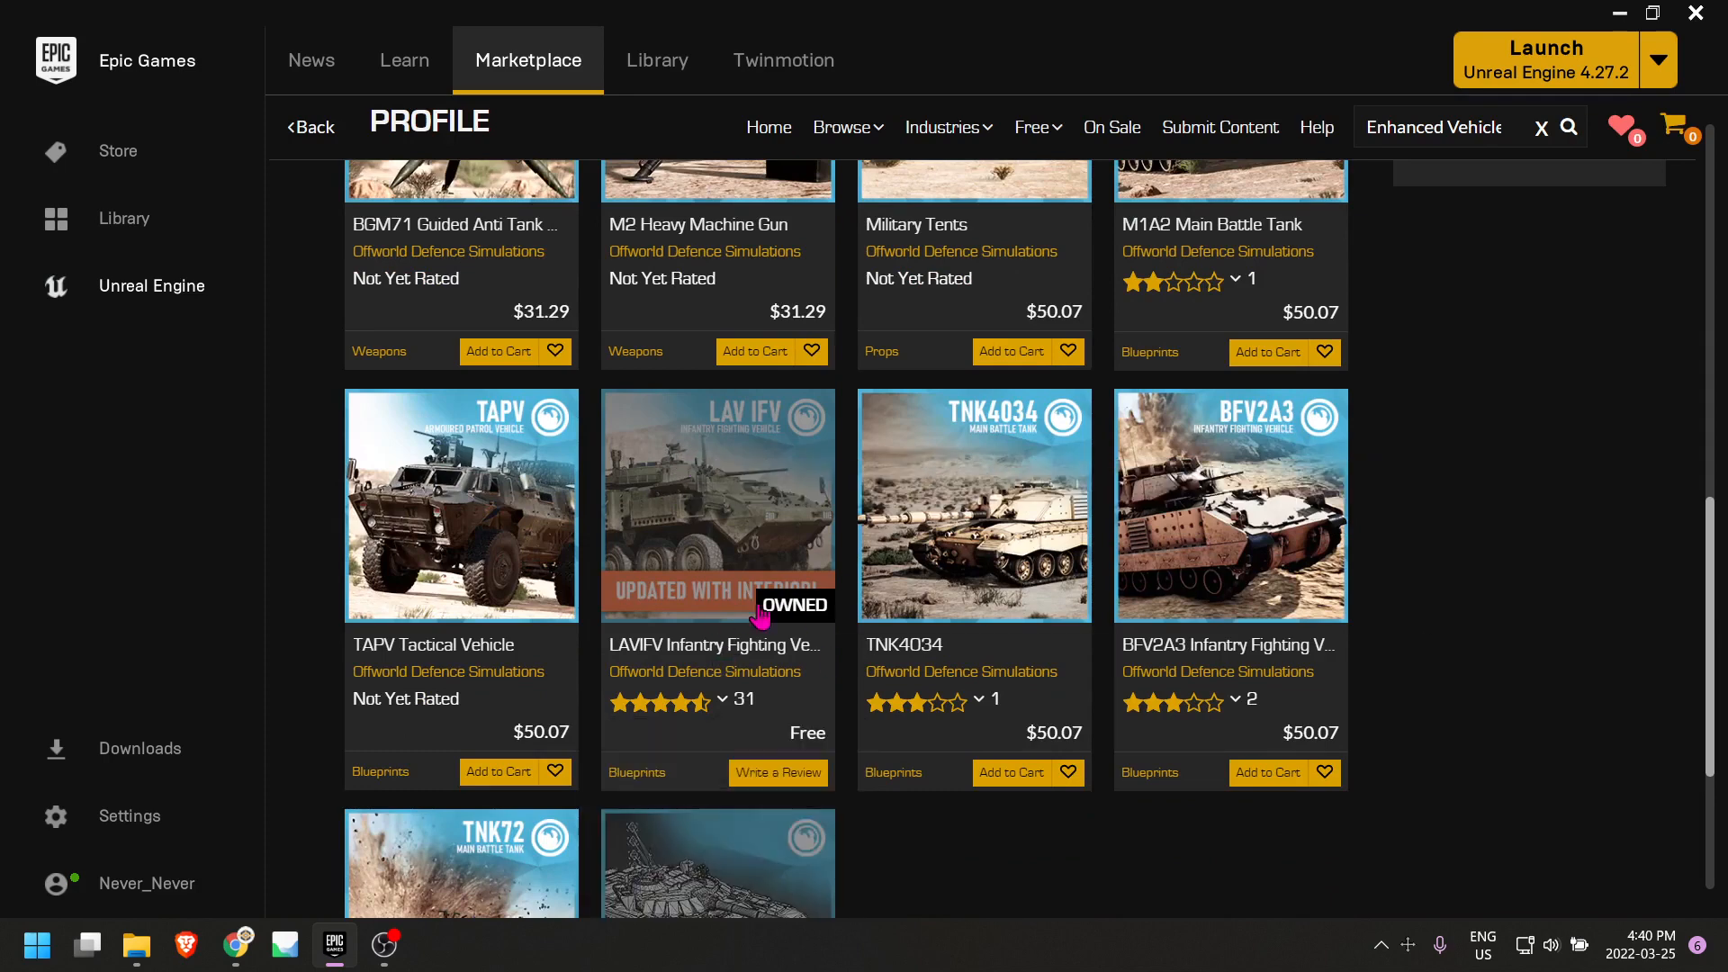
# Delete the tank_tutorial project from the Unreal Engine library.
pyautogui.click(656, 76)
pyautogui.scroll(-1, 718, 489)
pyautogui.click(786, 576)
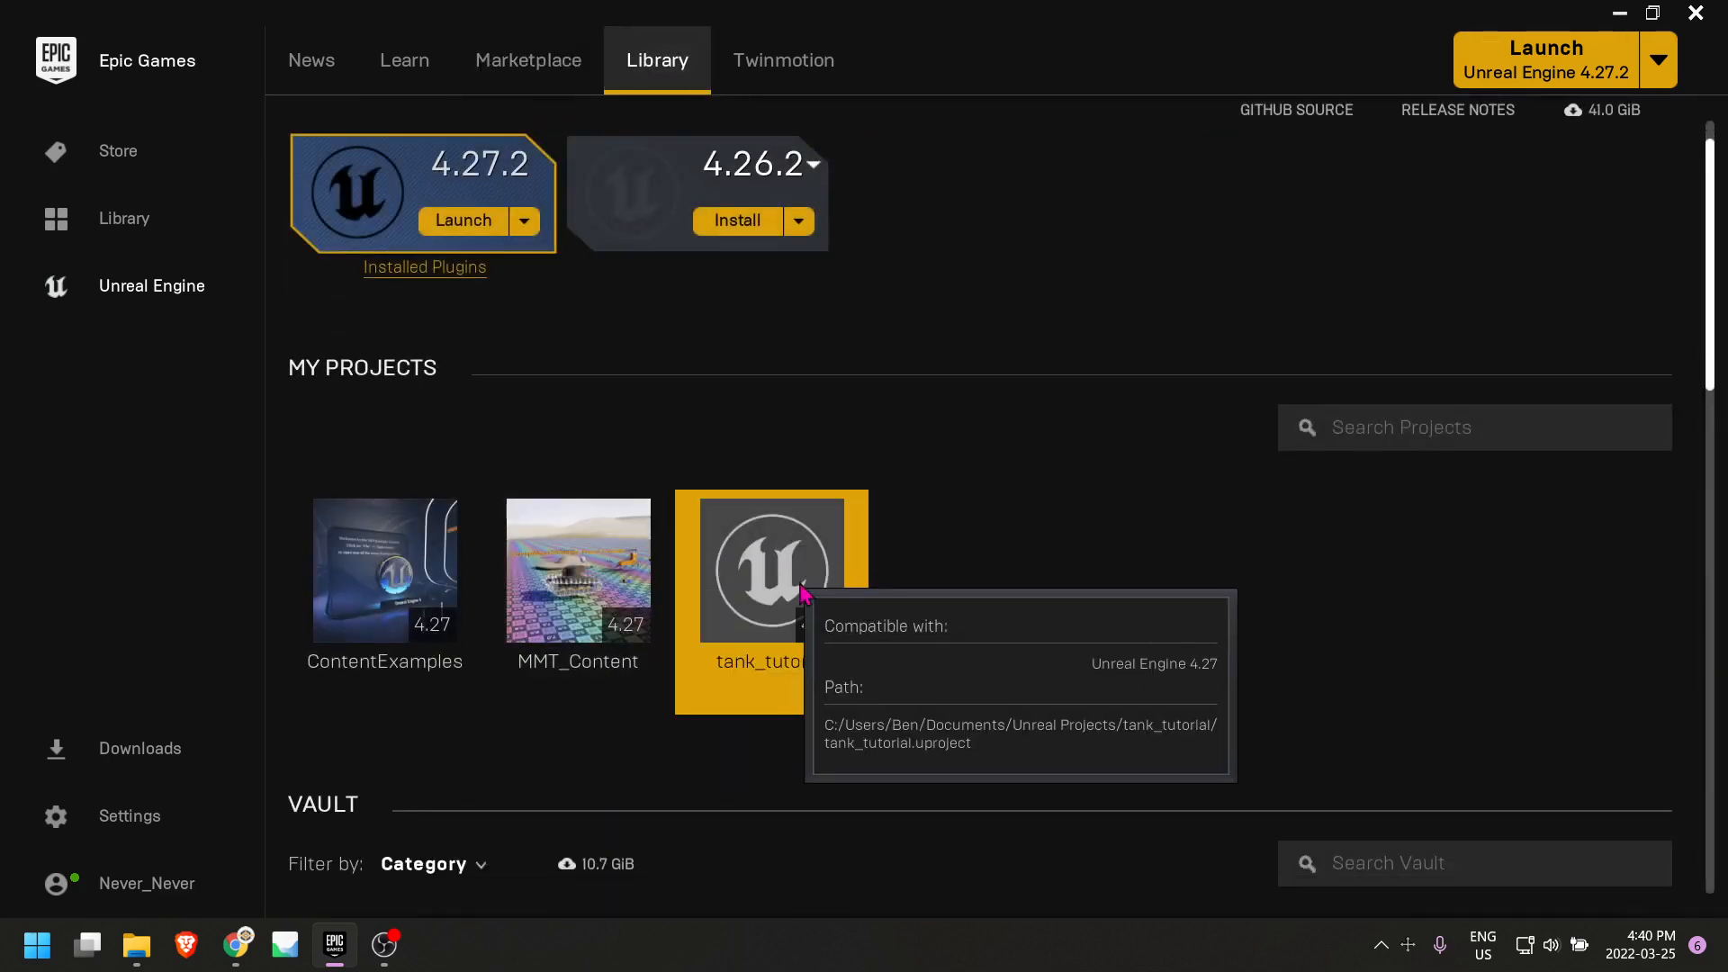
pyautogui.rightClick(736, 578)
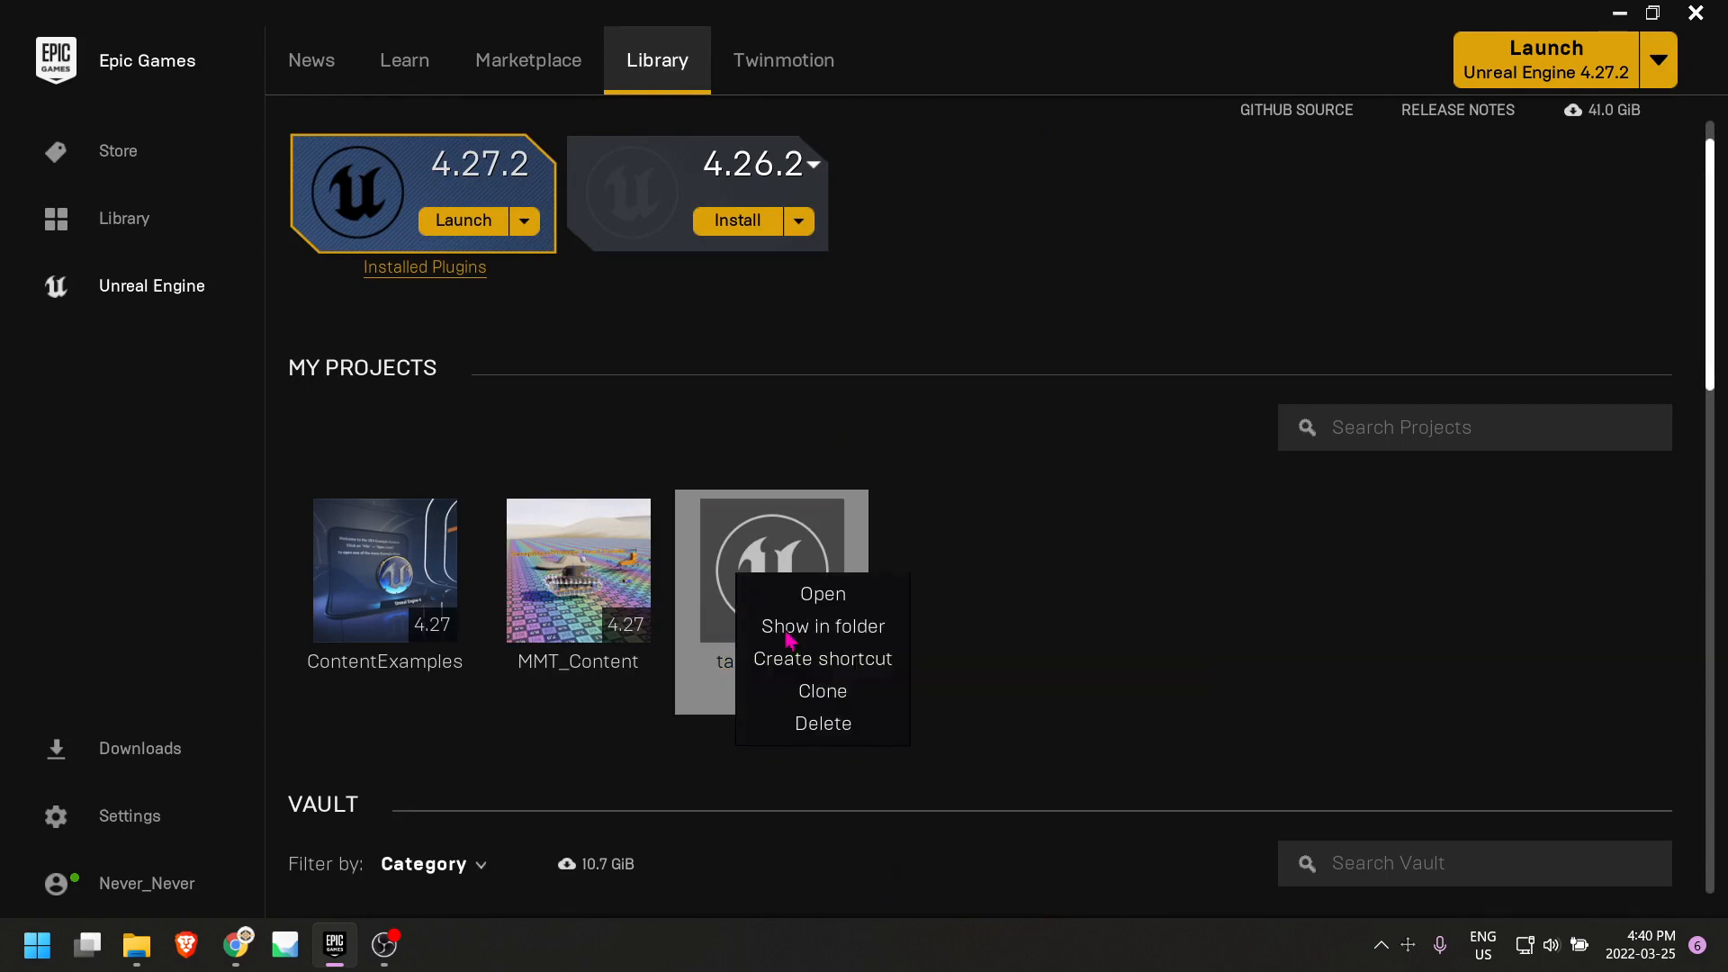
pyautogui.click(837, 723)
pyautogui.click(841, 565)
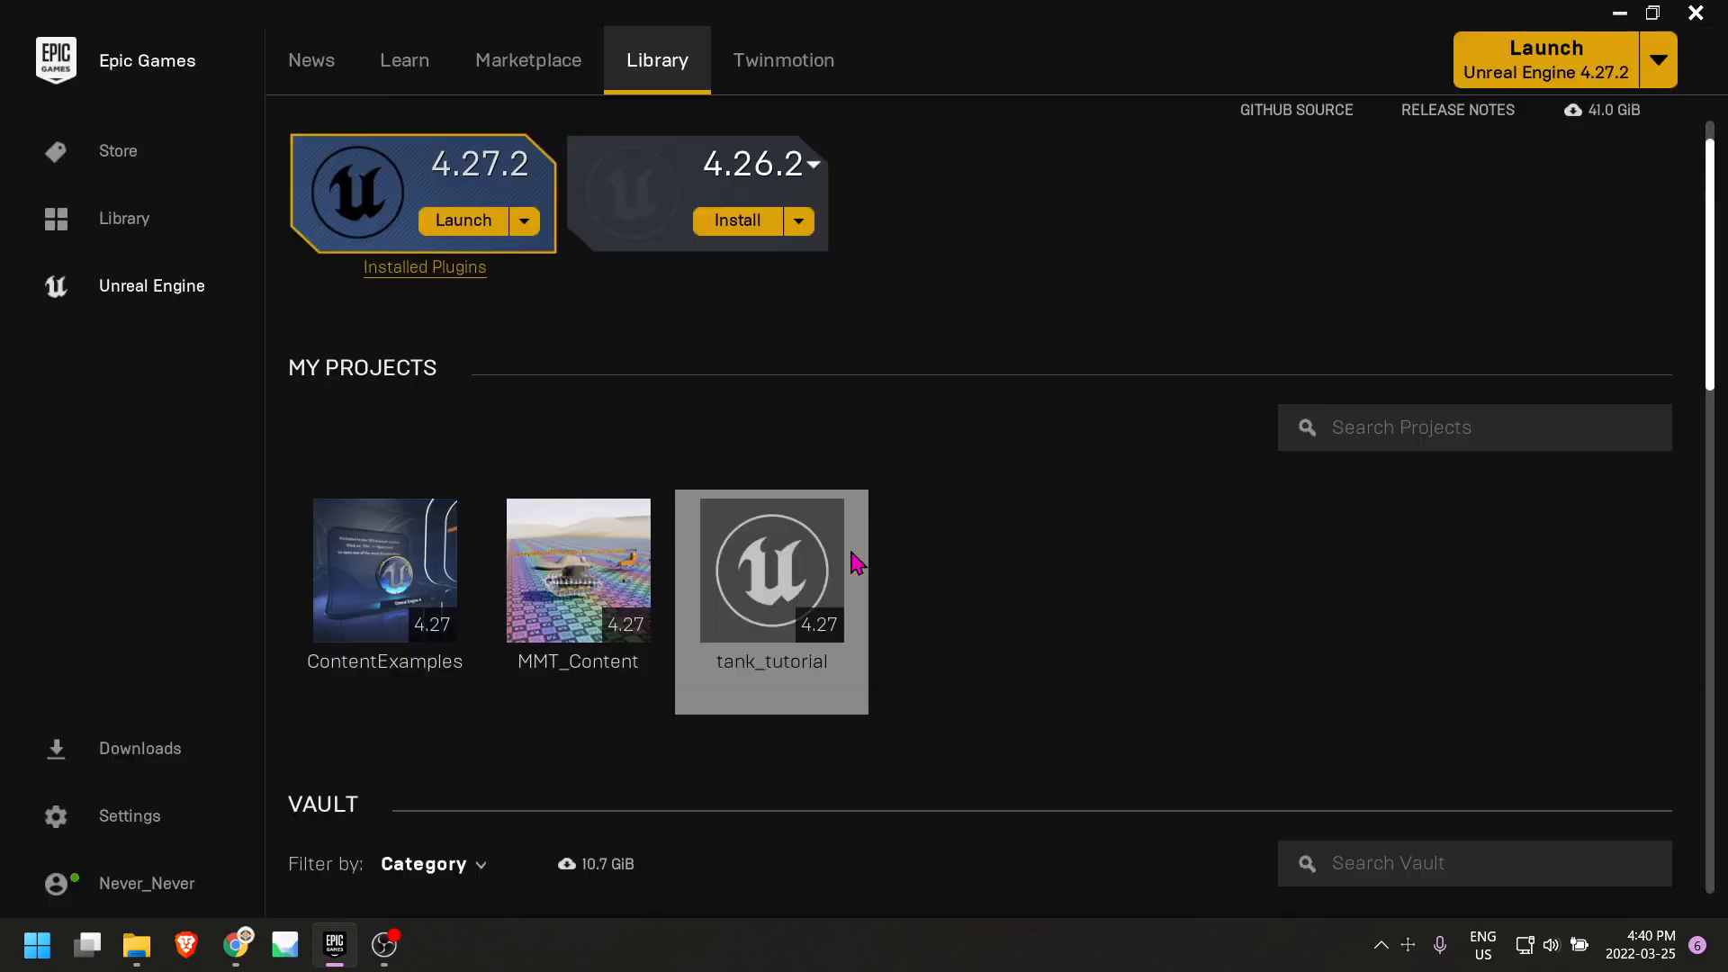
# Create an Unreal Engine 4.27 project named LAVIFVInfantryFightingVeh from the LAVIFV Infantry Fighting Vehicle item in the vault.
pyautogui.scroll(-7, 848, 552)
pyautogui.scroll(-4, 377, 448)
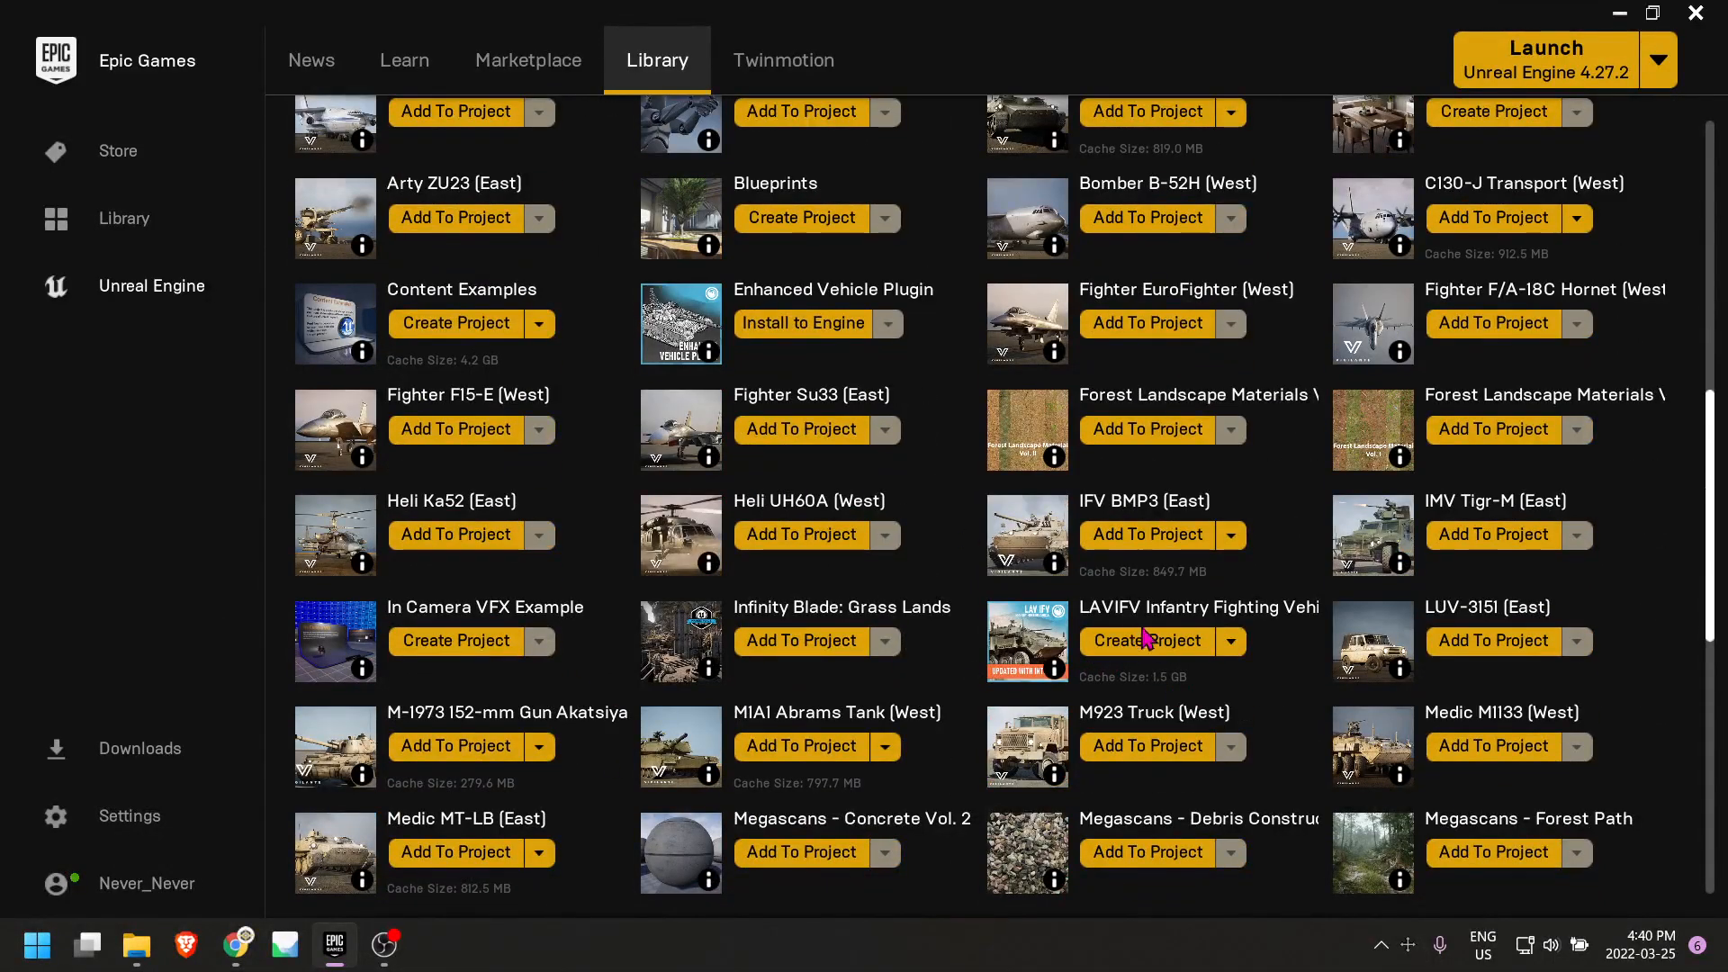
pyautogui.click(1125, 642)
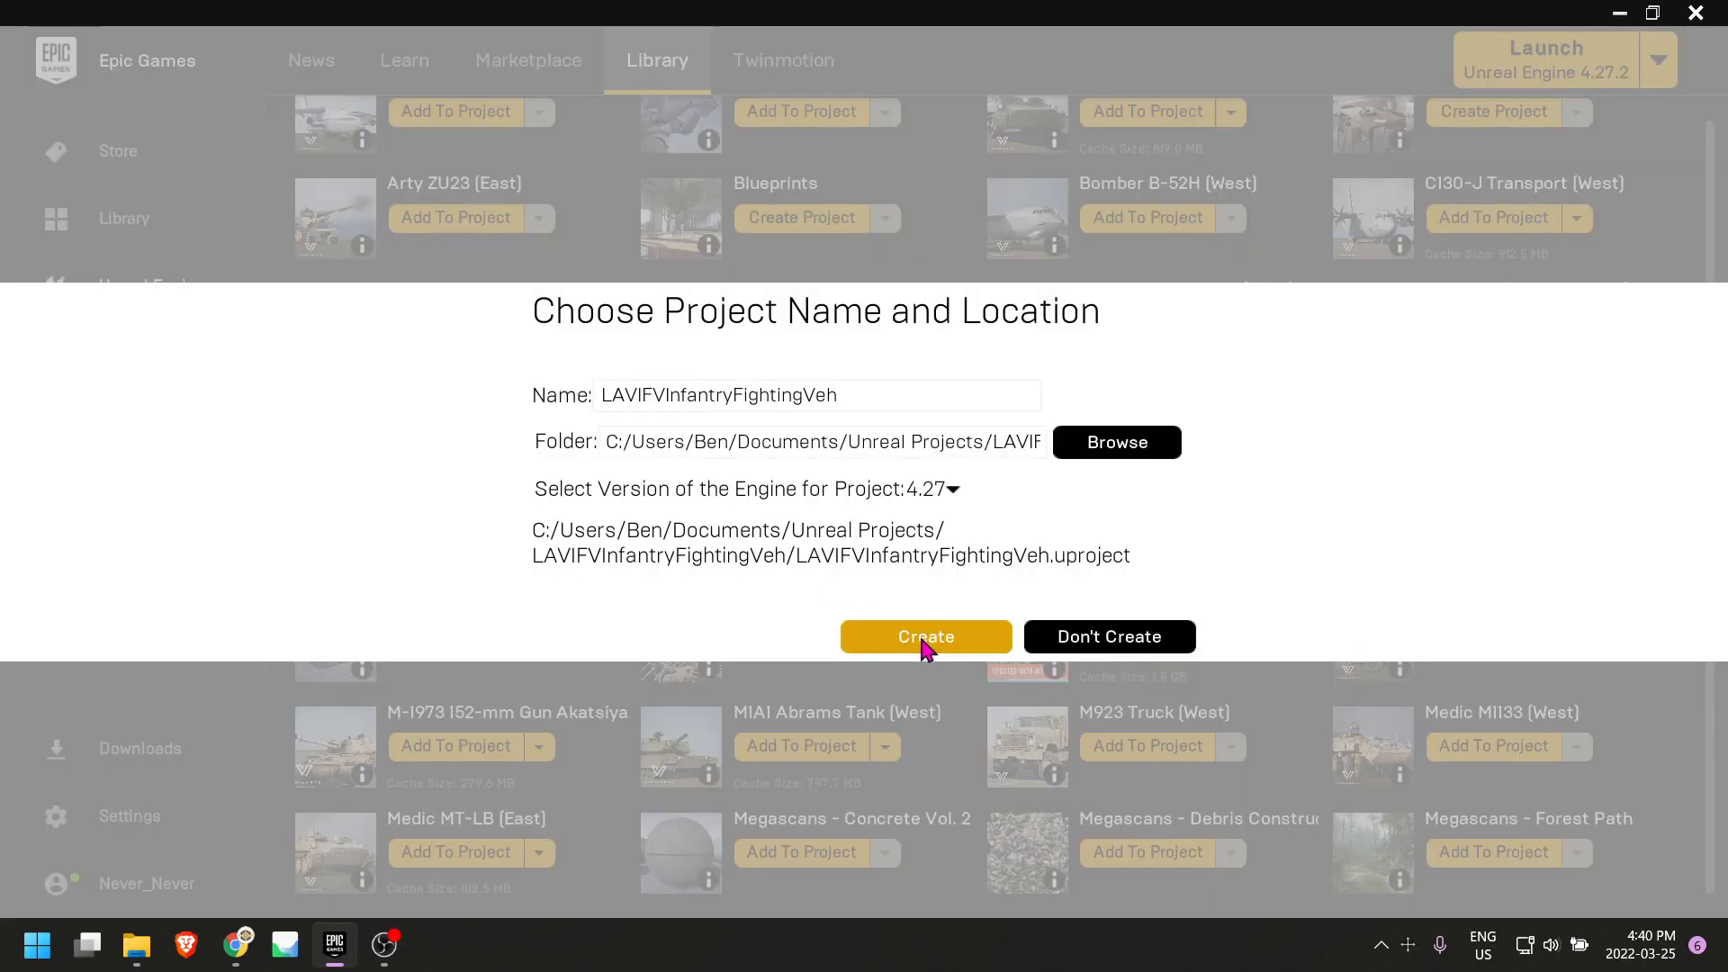
pyautogui.click(924, 641)
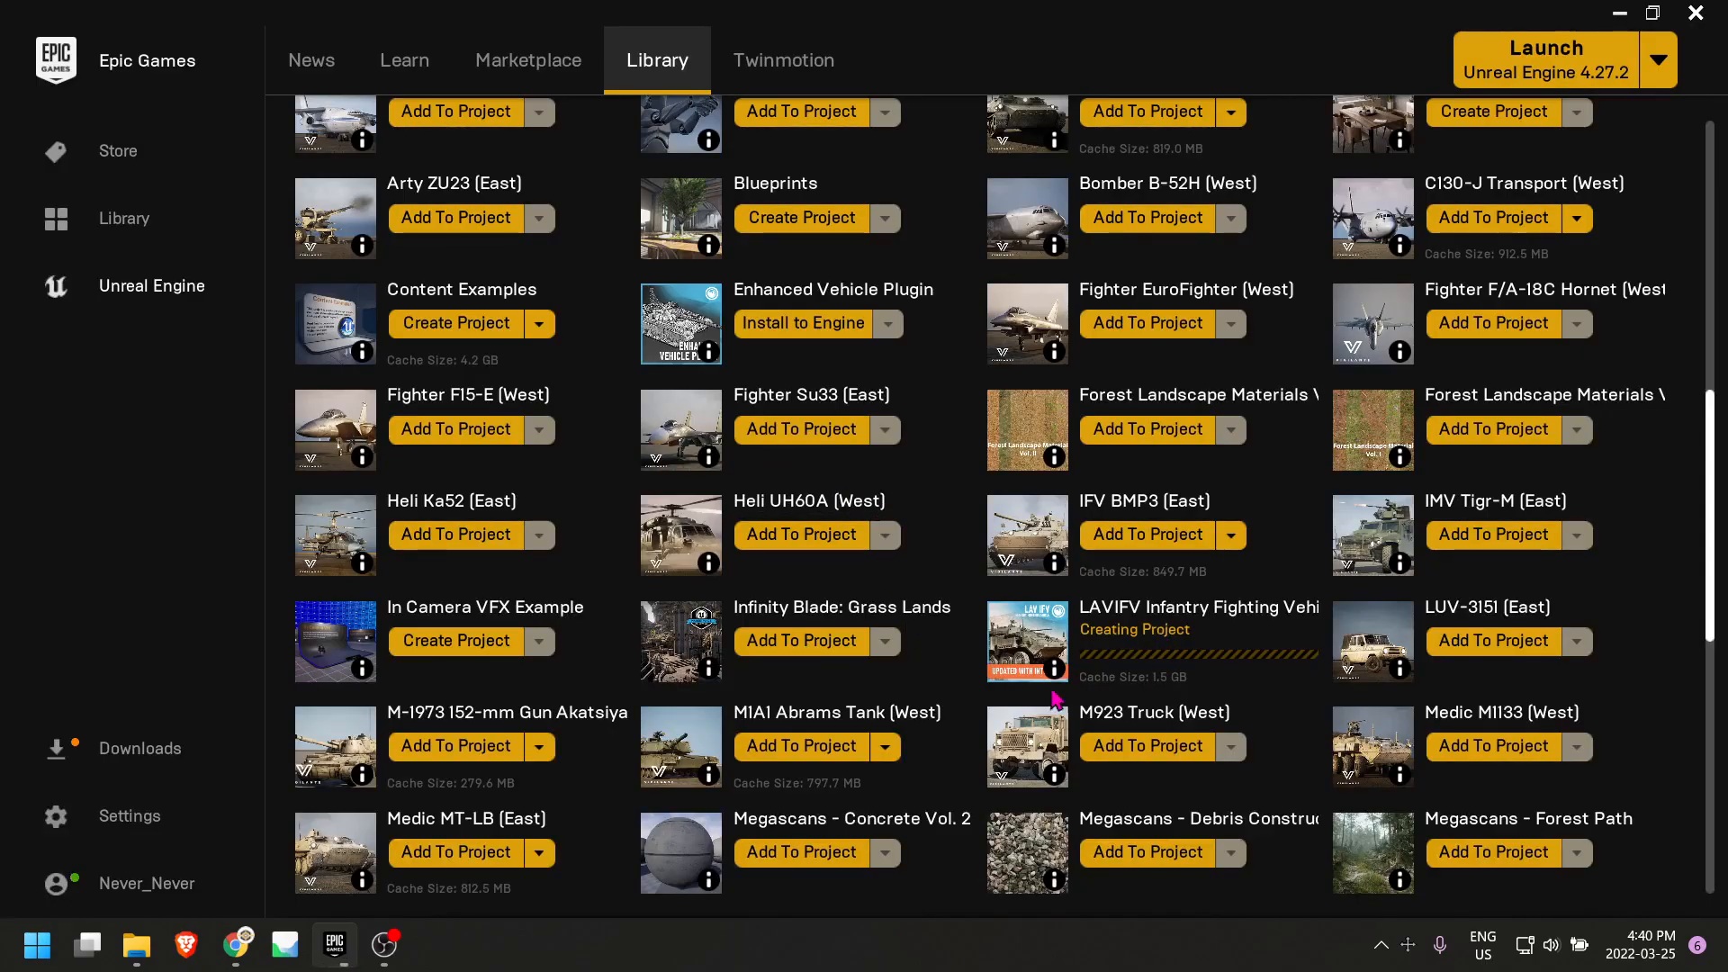
# Find the Enhanced Vehicle Plugin in the vault and install it to the engine.
pyautogui.scroll(-8, 1055, 697)
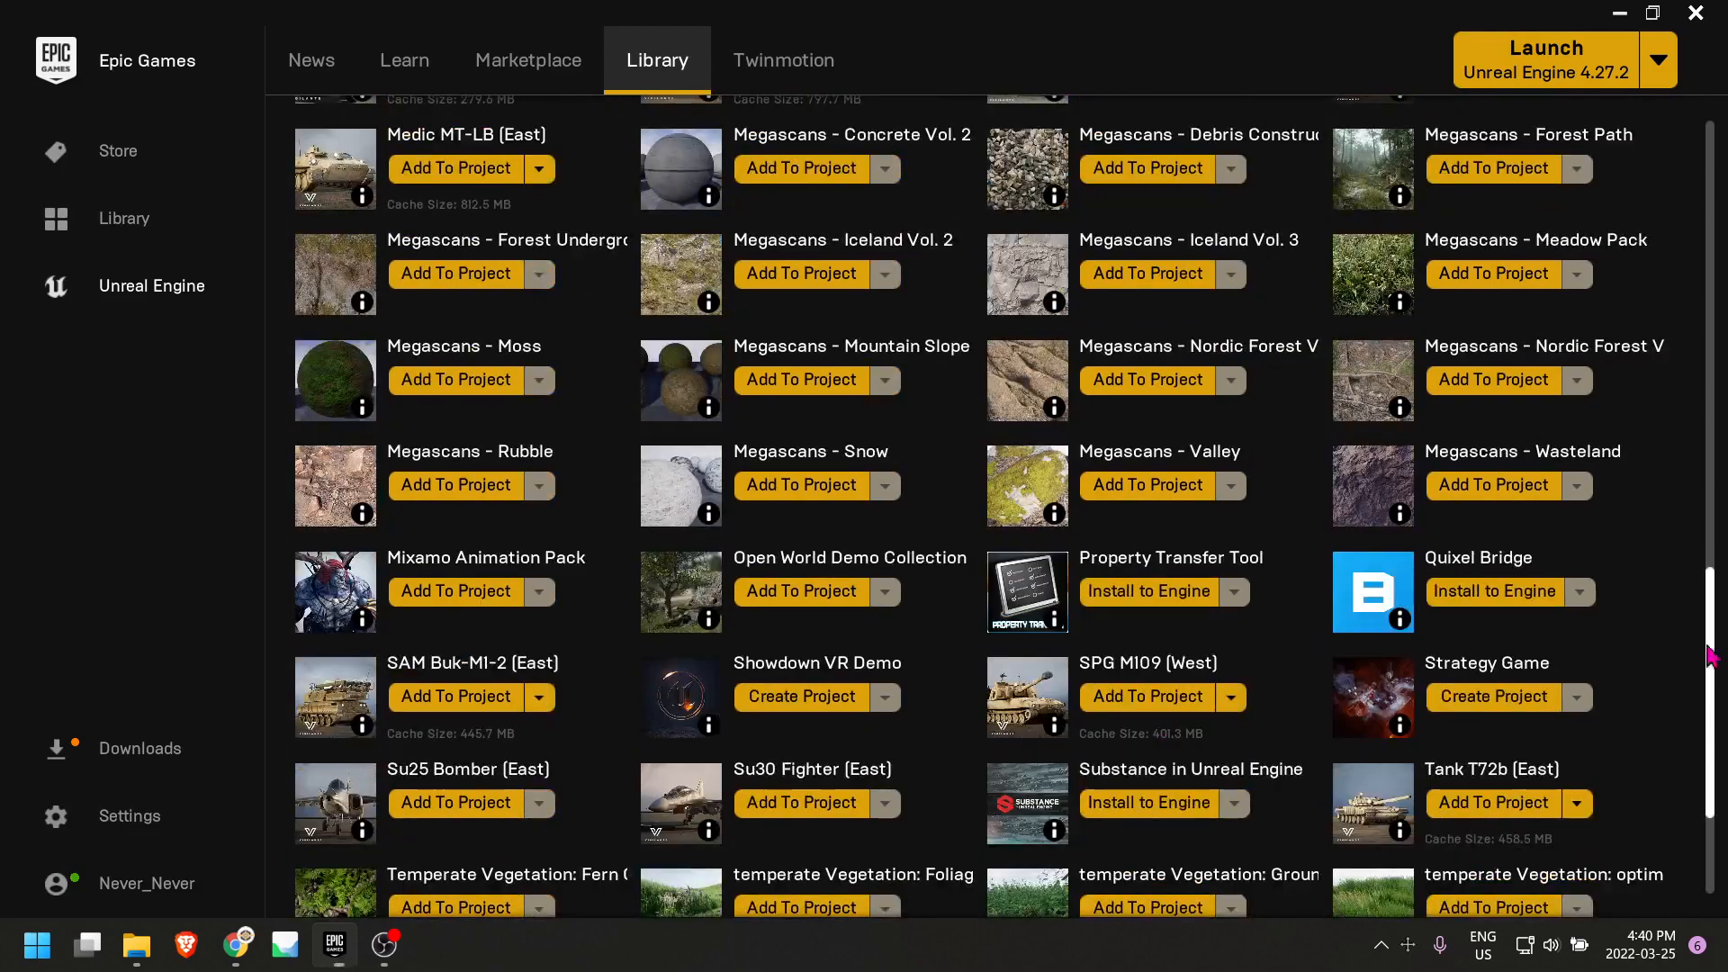
pyautogui.moveTo(1710, 612); pyautogui.dragTo(1710, 319)
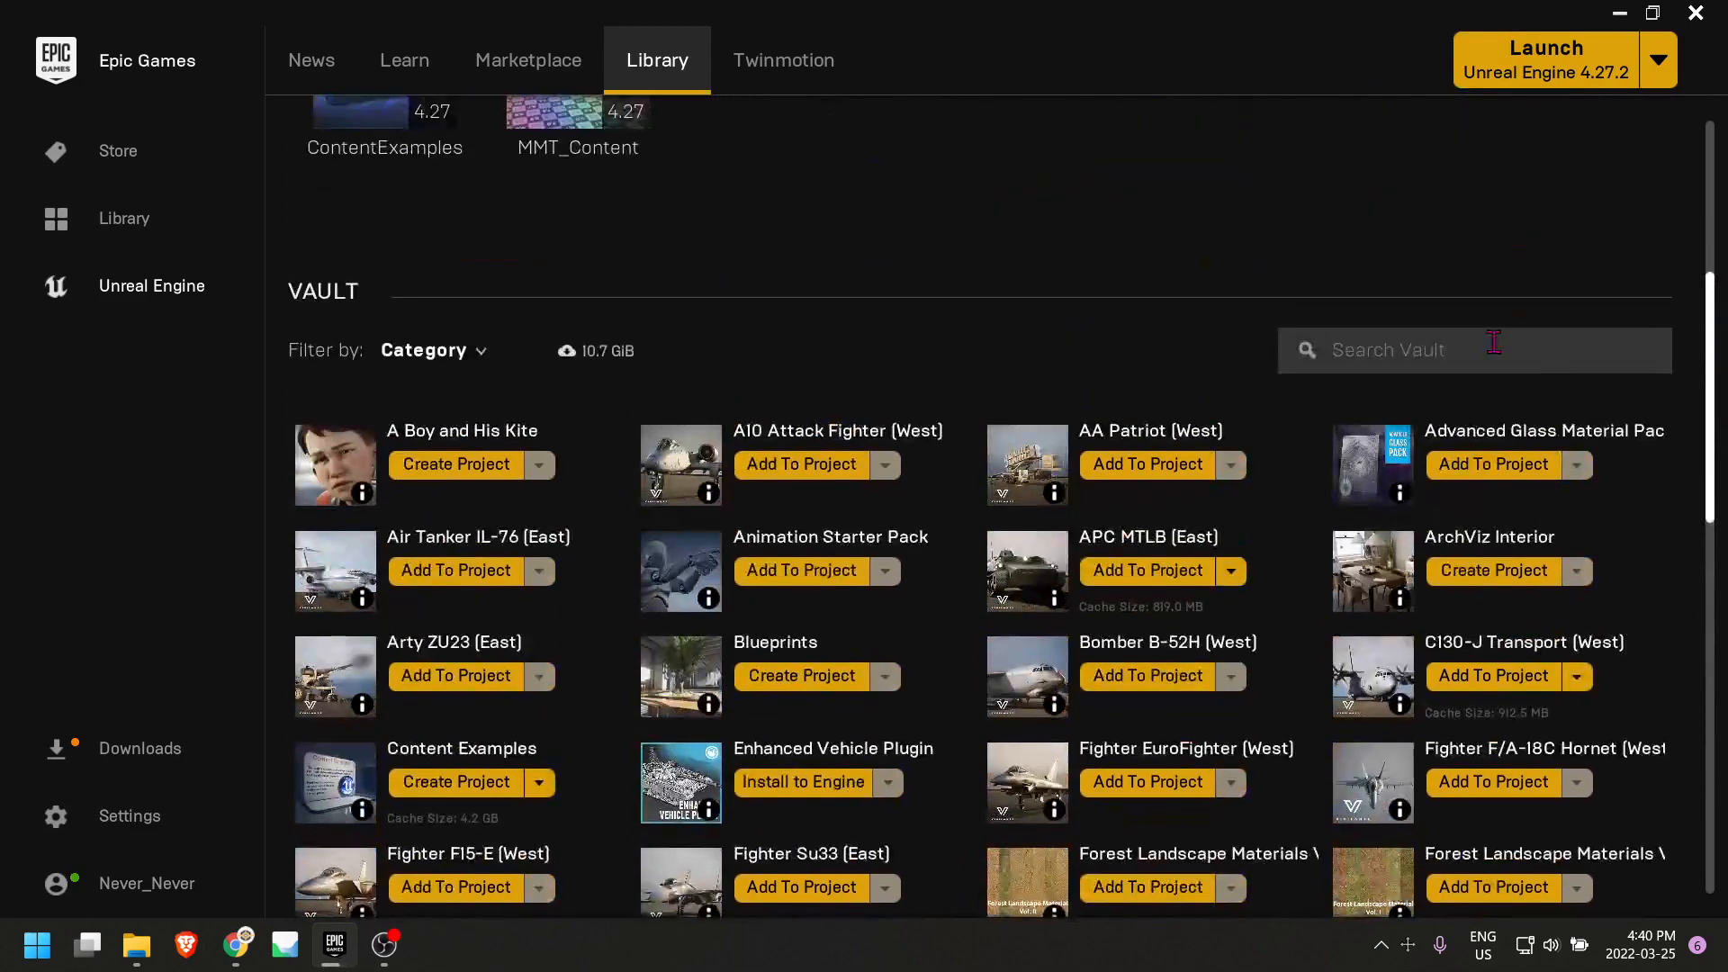
pyautogui.write('han')
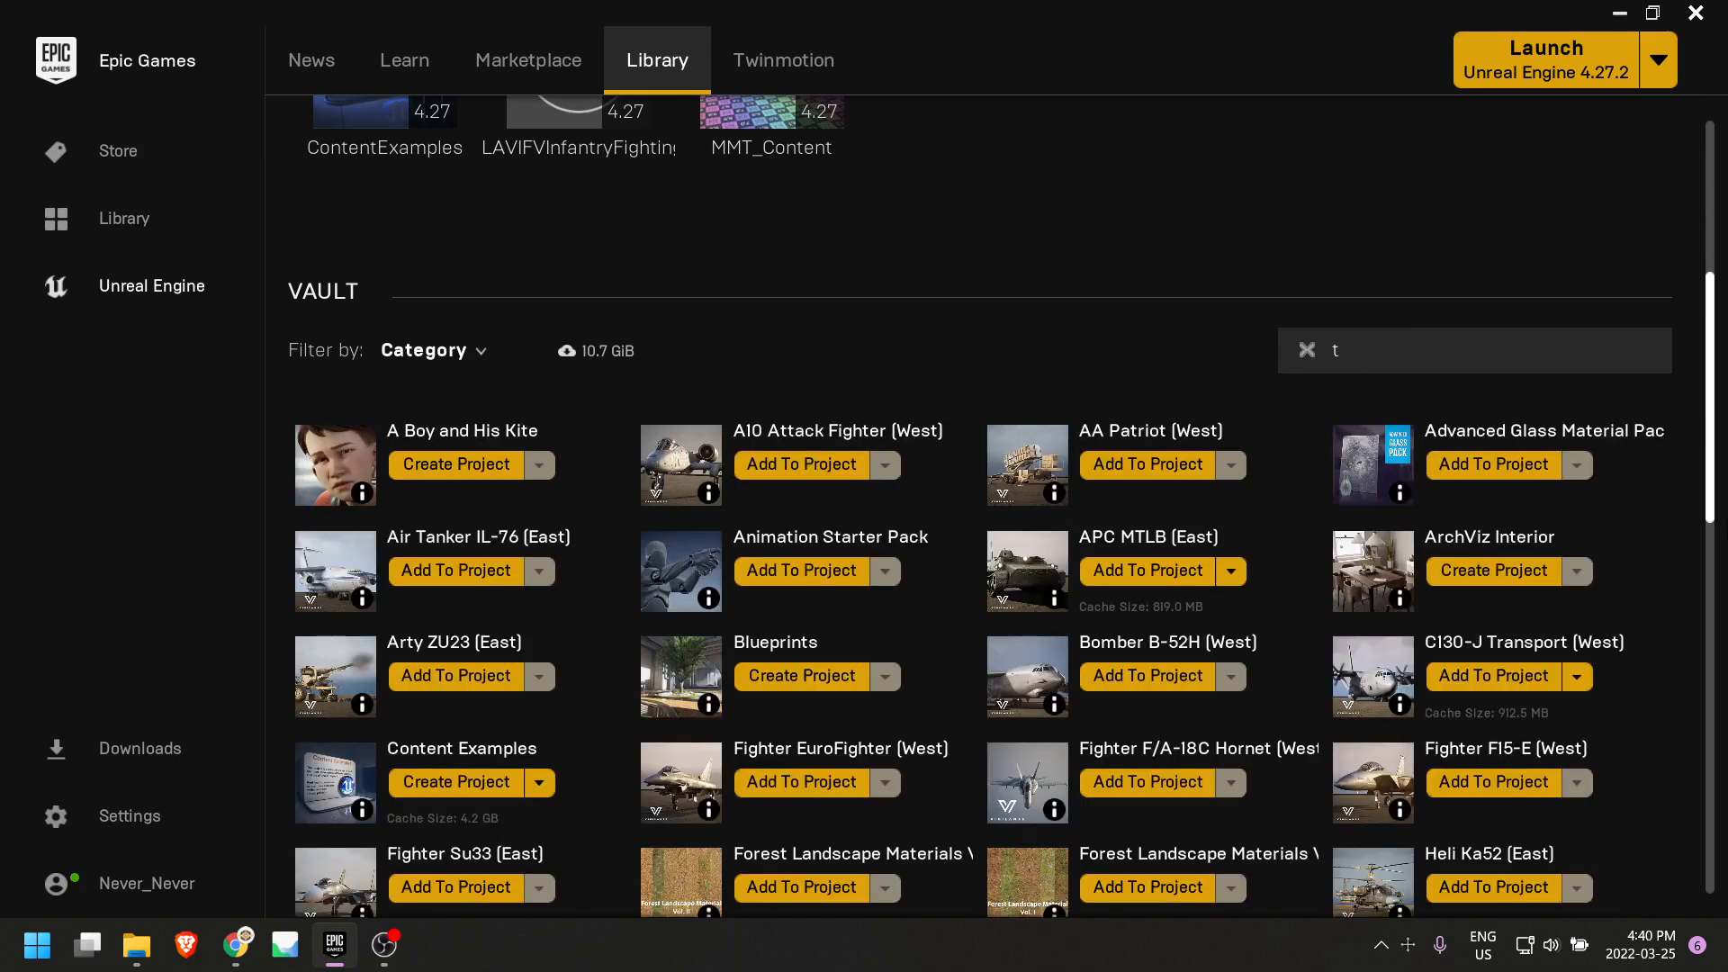
# Filter the vault by t72 and add Tank T72b (East) to the LAVIFVInfantryFightingVeh project.
pyautogui.write('2')
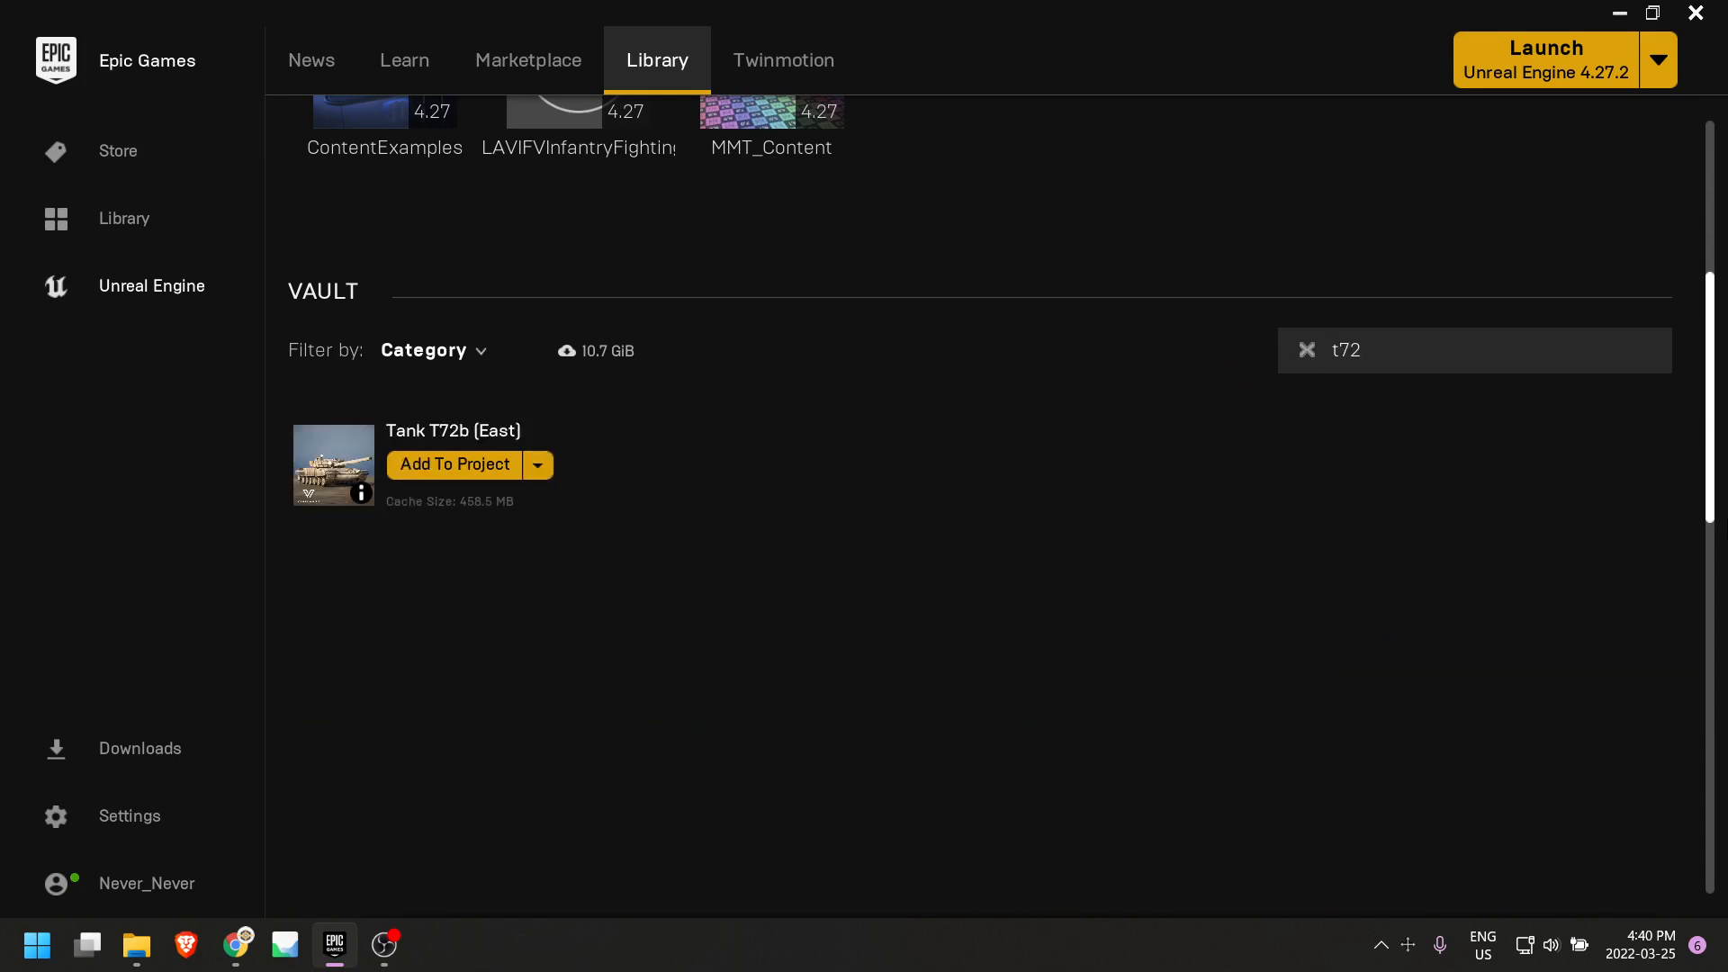
pyautogui.click(450, 465)
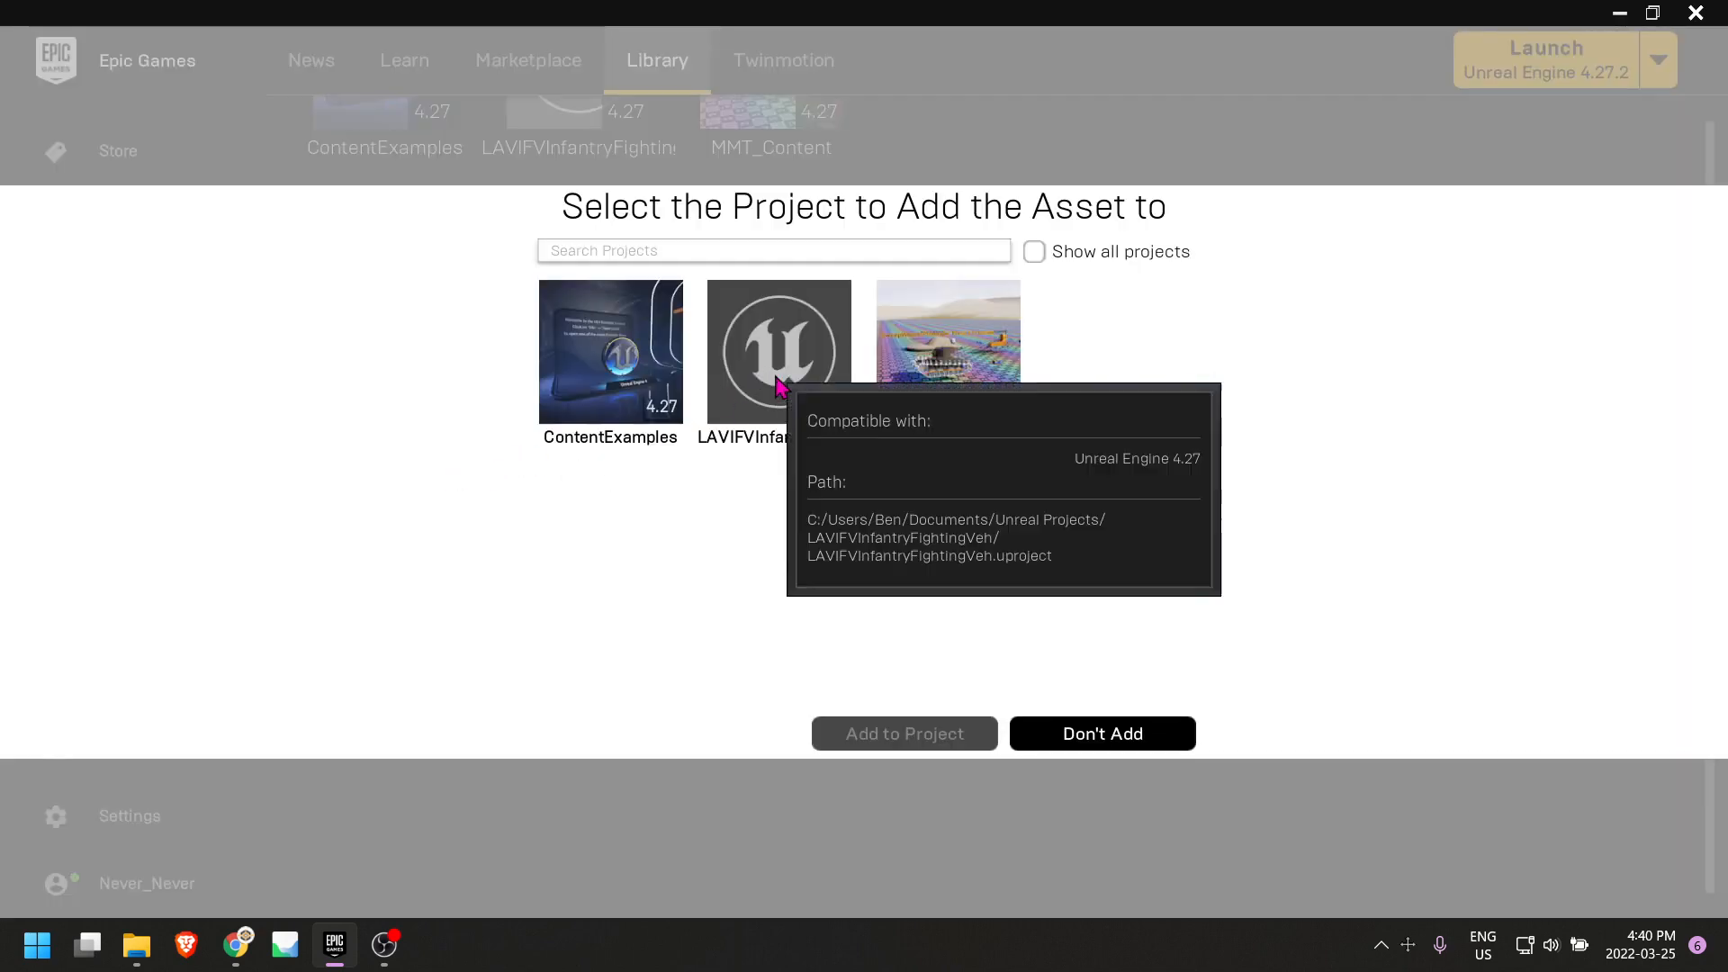
pyautogui.click(770, 437)
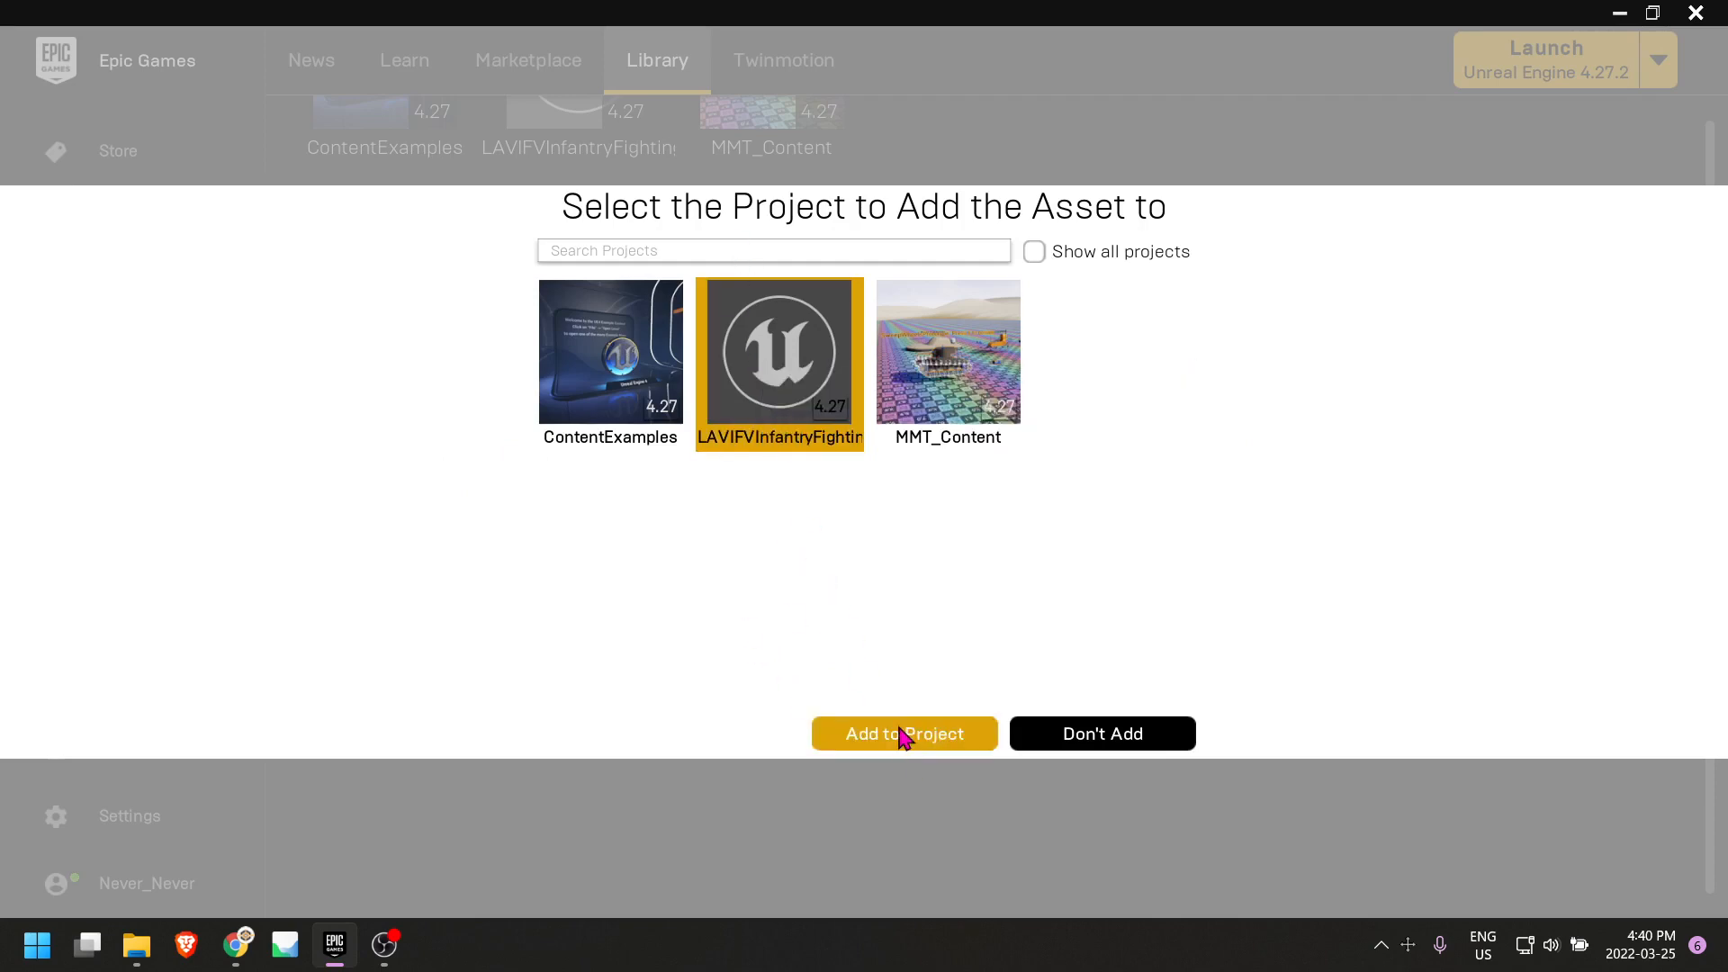
pyautogui.click(903, 734)
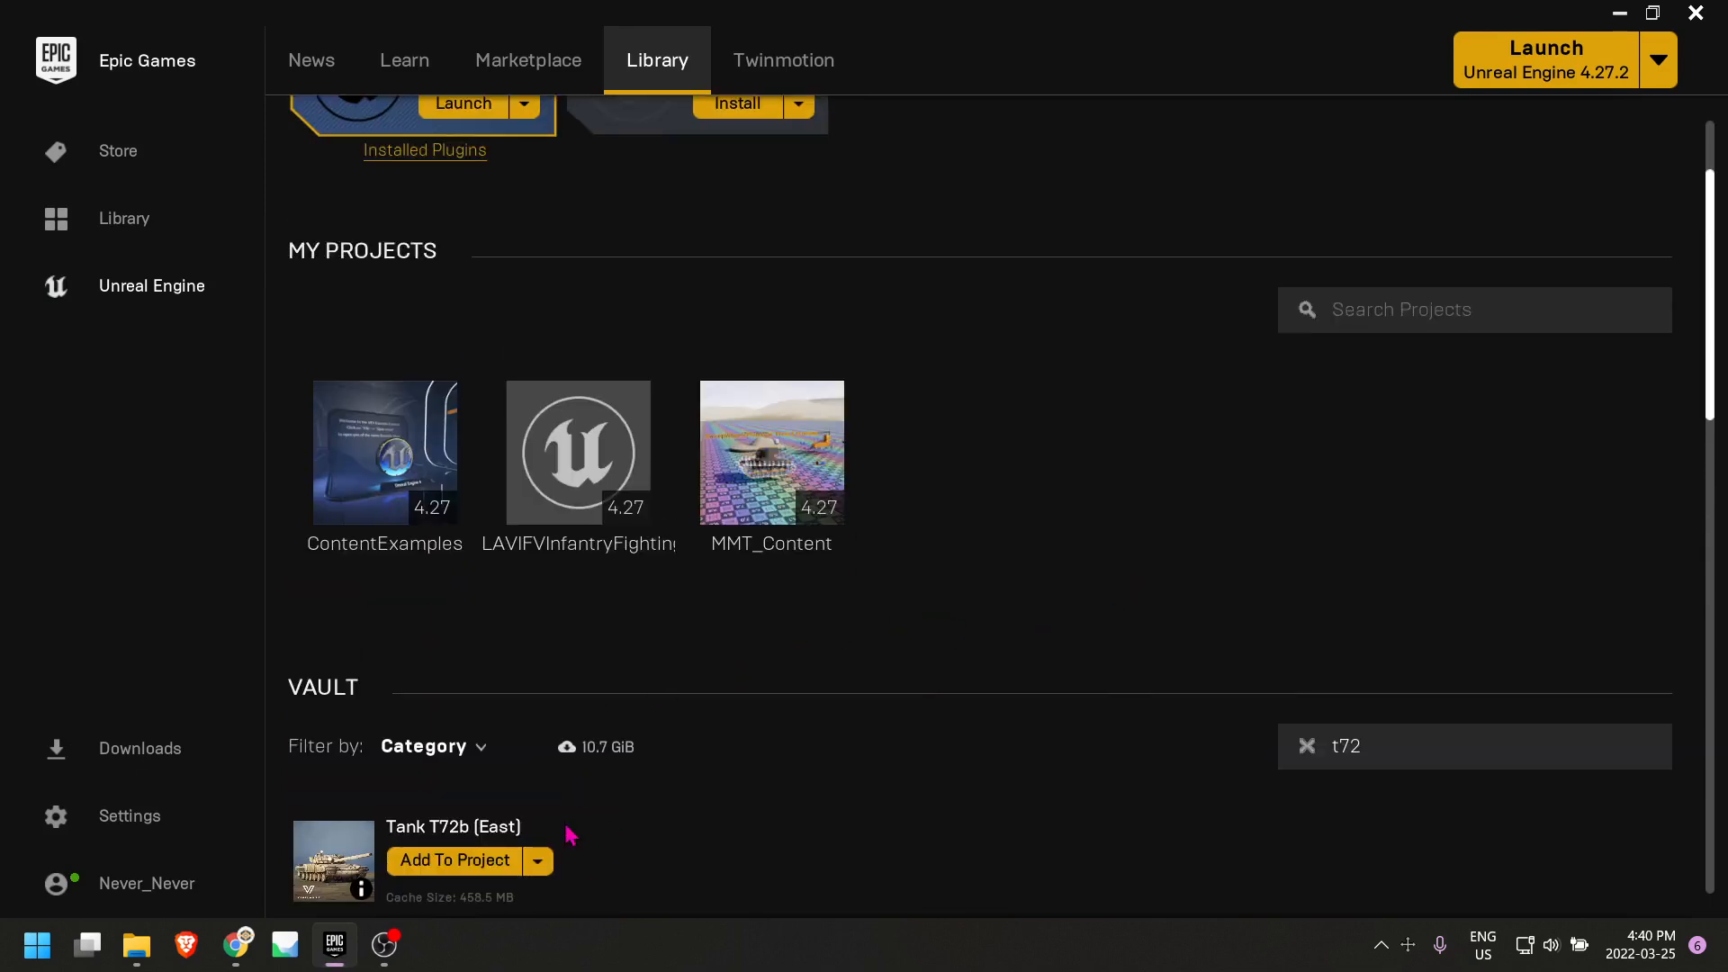
# Open the LAVIFVInfantryFightingVeh project in Unreal Editor and expand the content folder tree down to OWIContent's Vehicles folder.
pyautogui.doubleClick(576, 450)
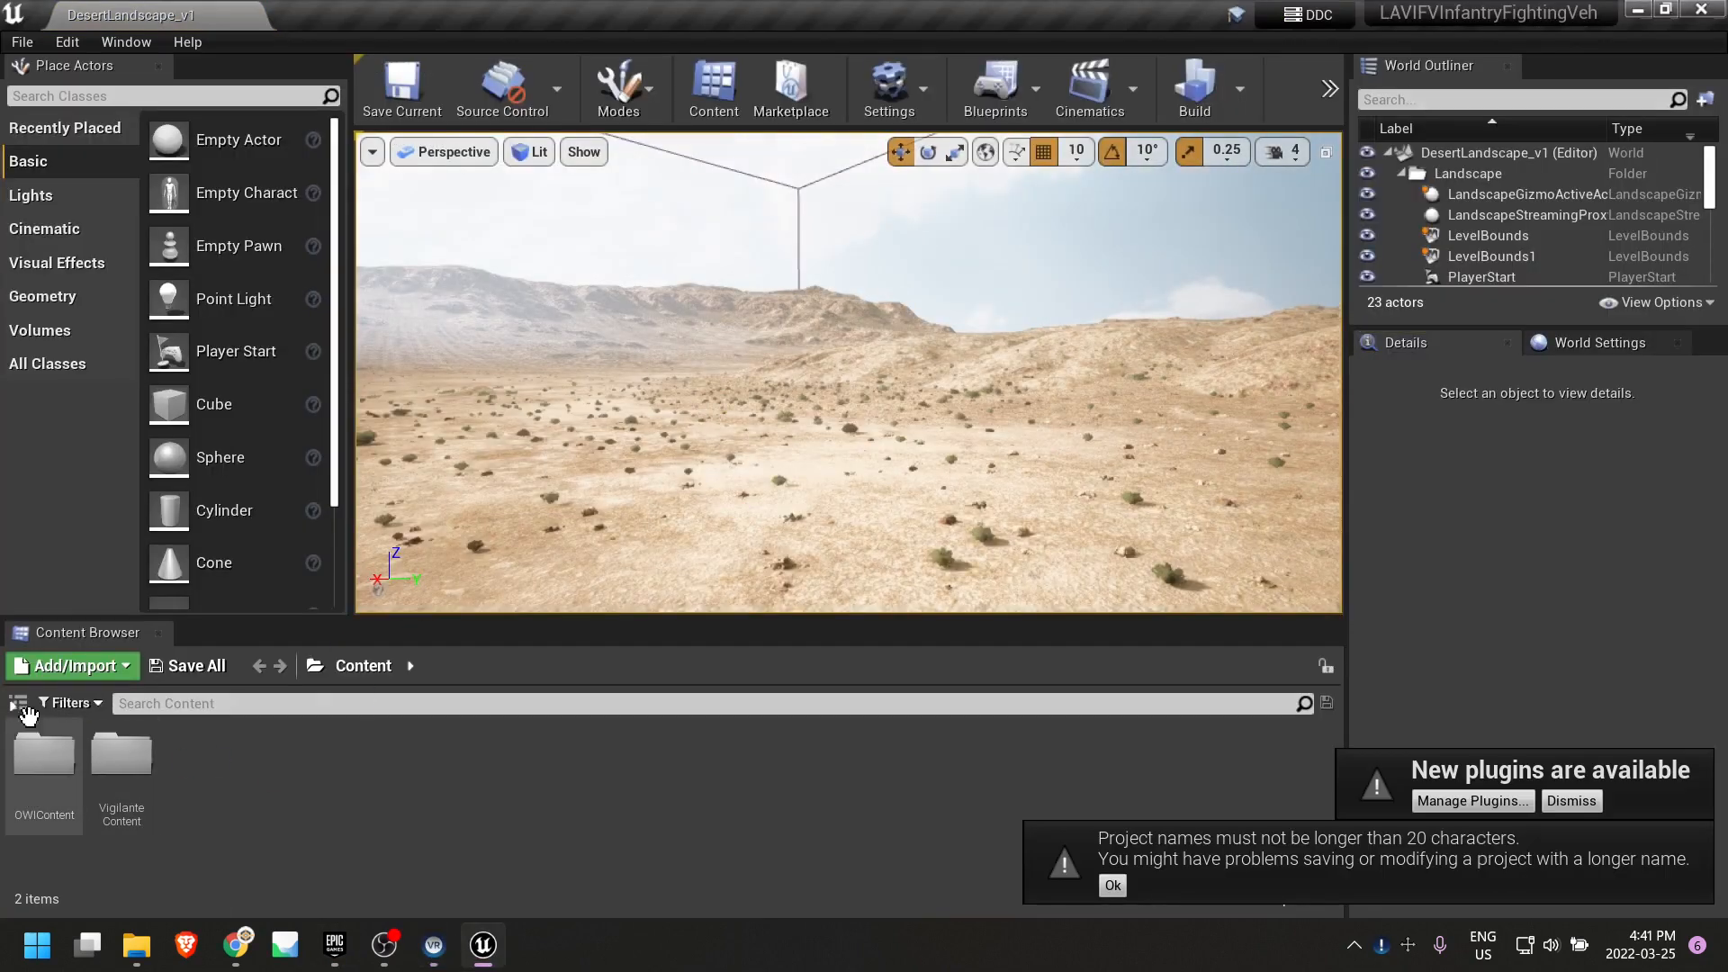
pyautogui.click(71, 703)
pyautogui.click(18, 703)
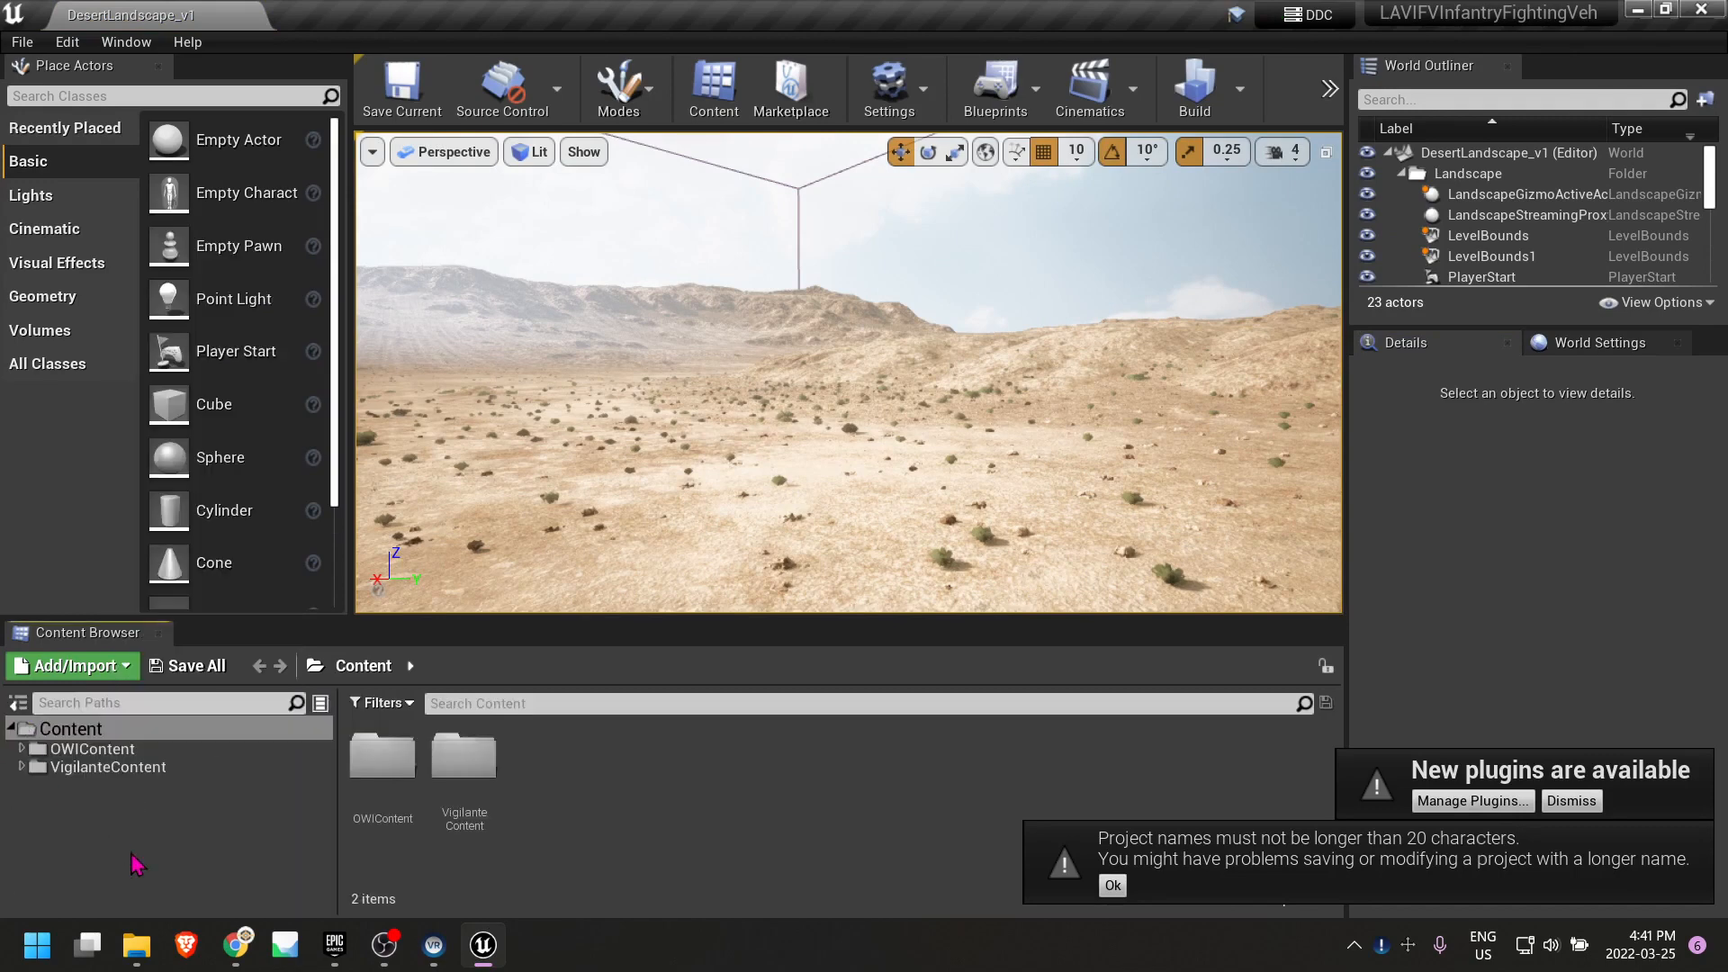
pyautogui.click(22, 749)
pyautogui.click(34, 785)
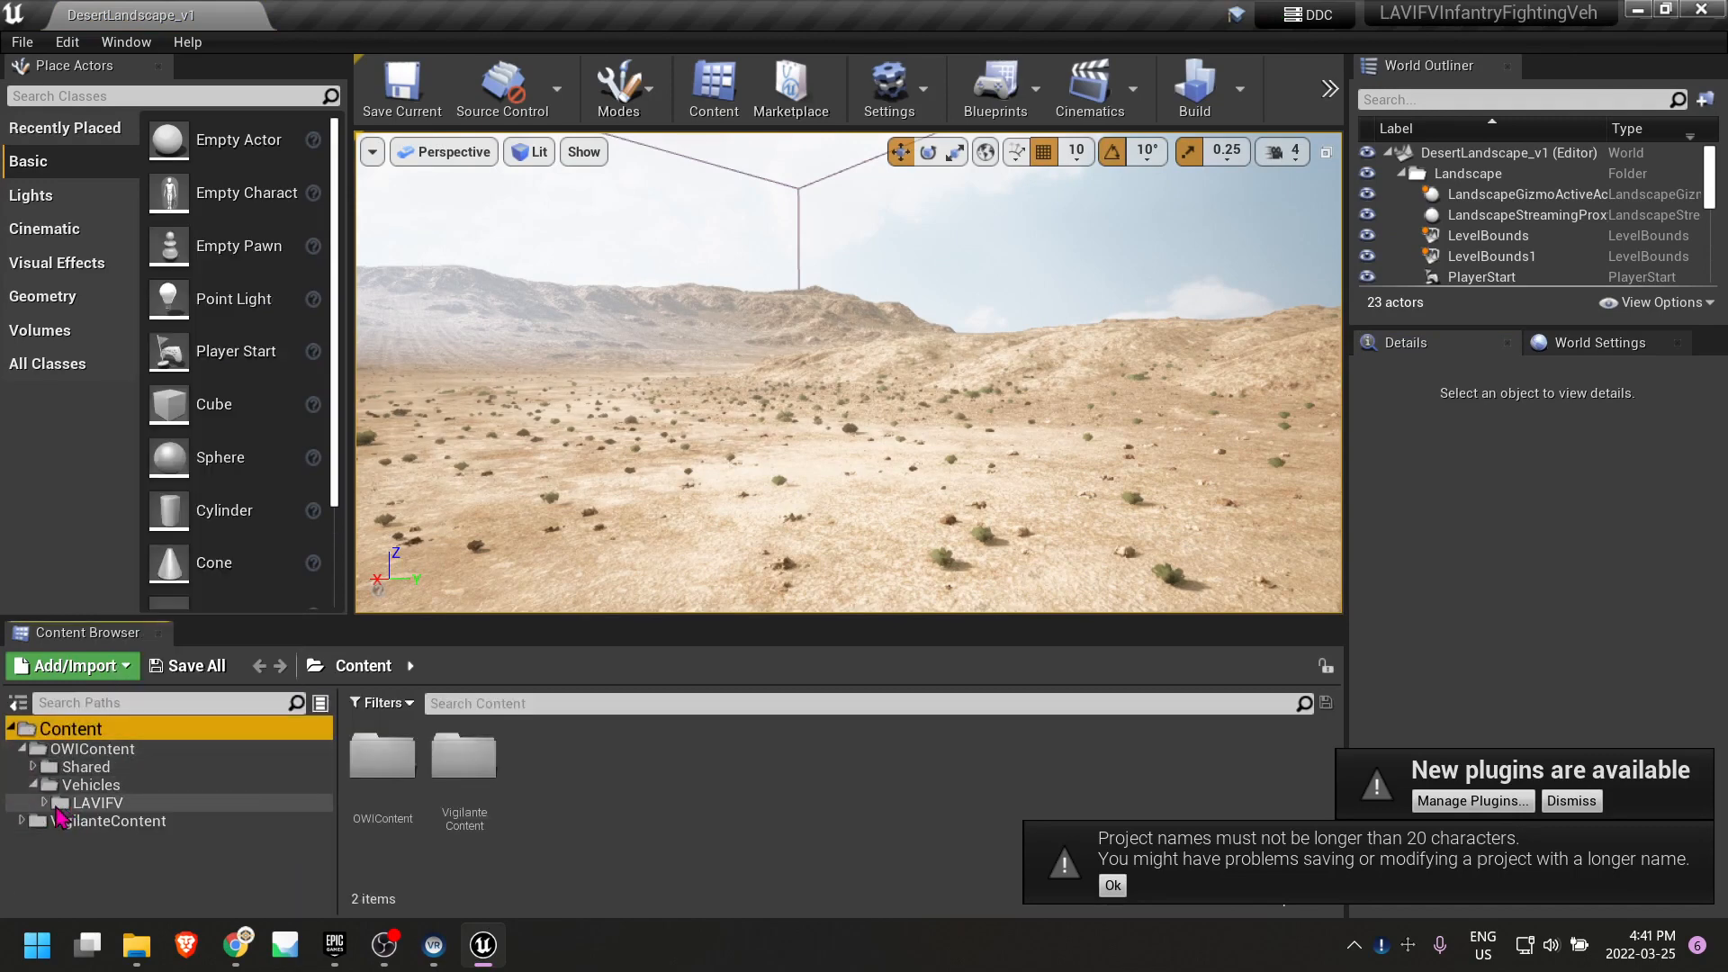
pyautogui.moveTo(849, 372); pyautogui.dragTo(738, 387, button='right')
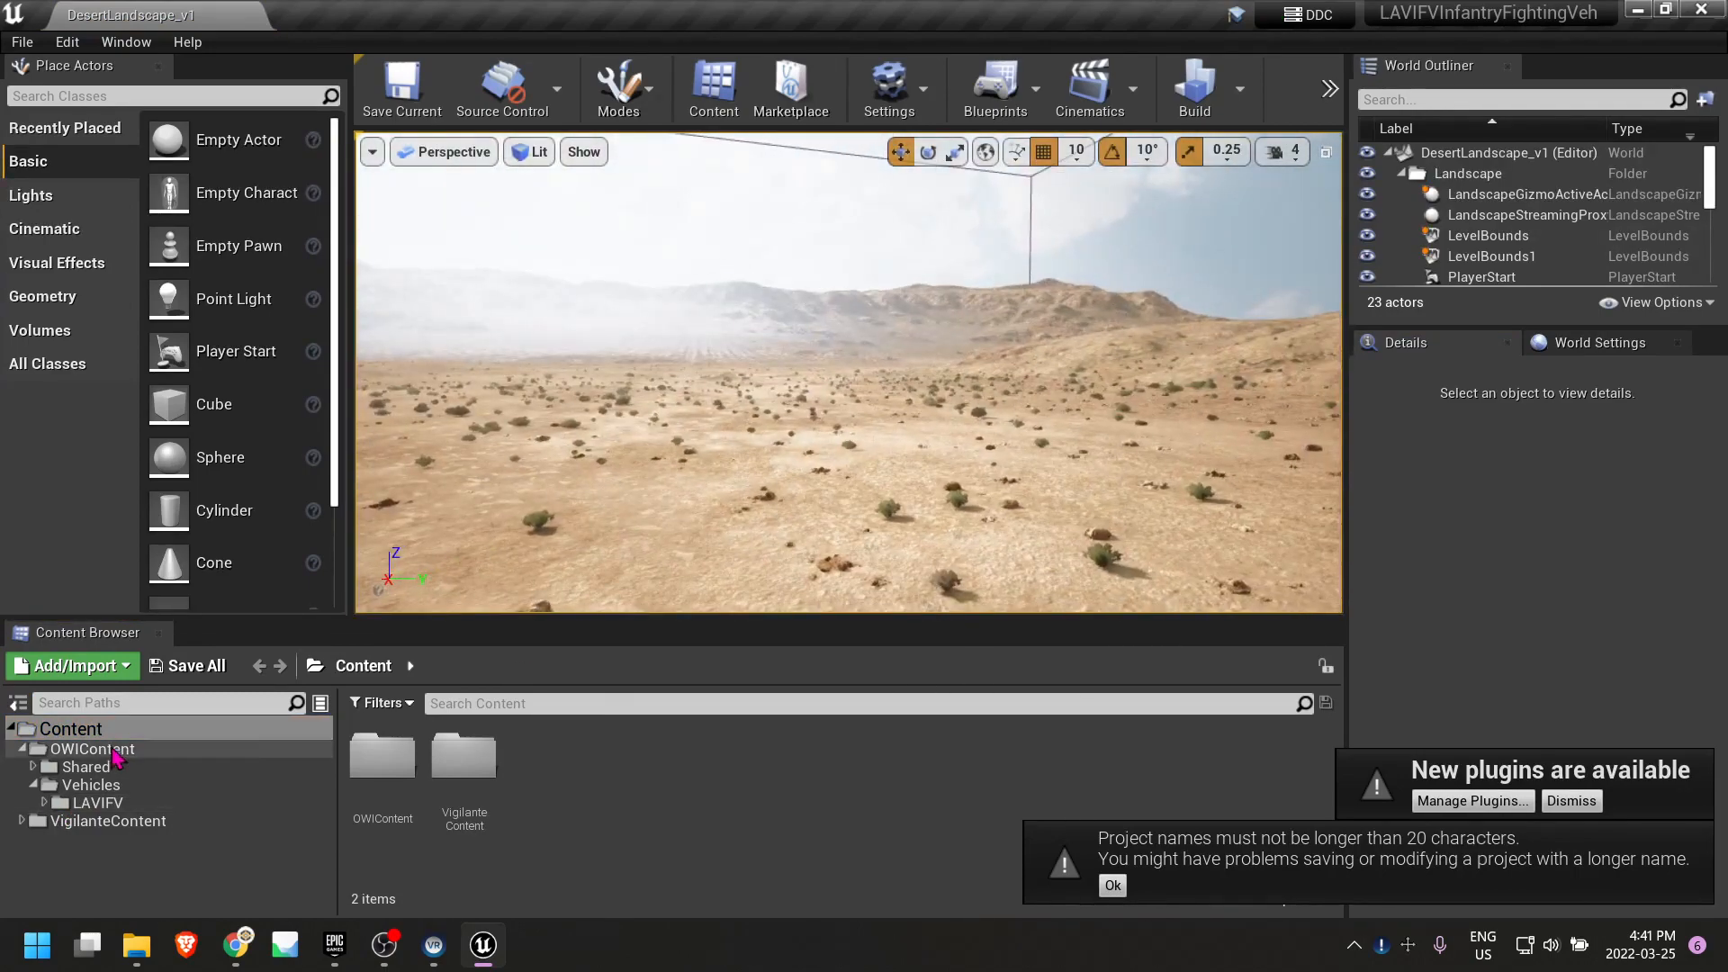
# Create a folder named New_Tank directly under the Content folder.
pyautogui.rightClick(90, 736)
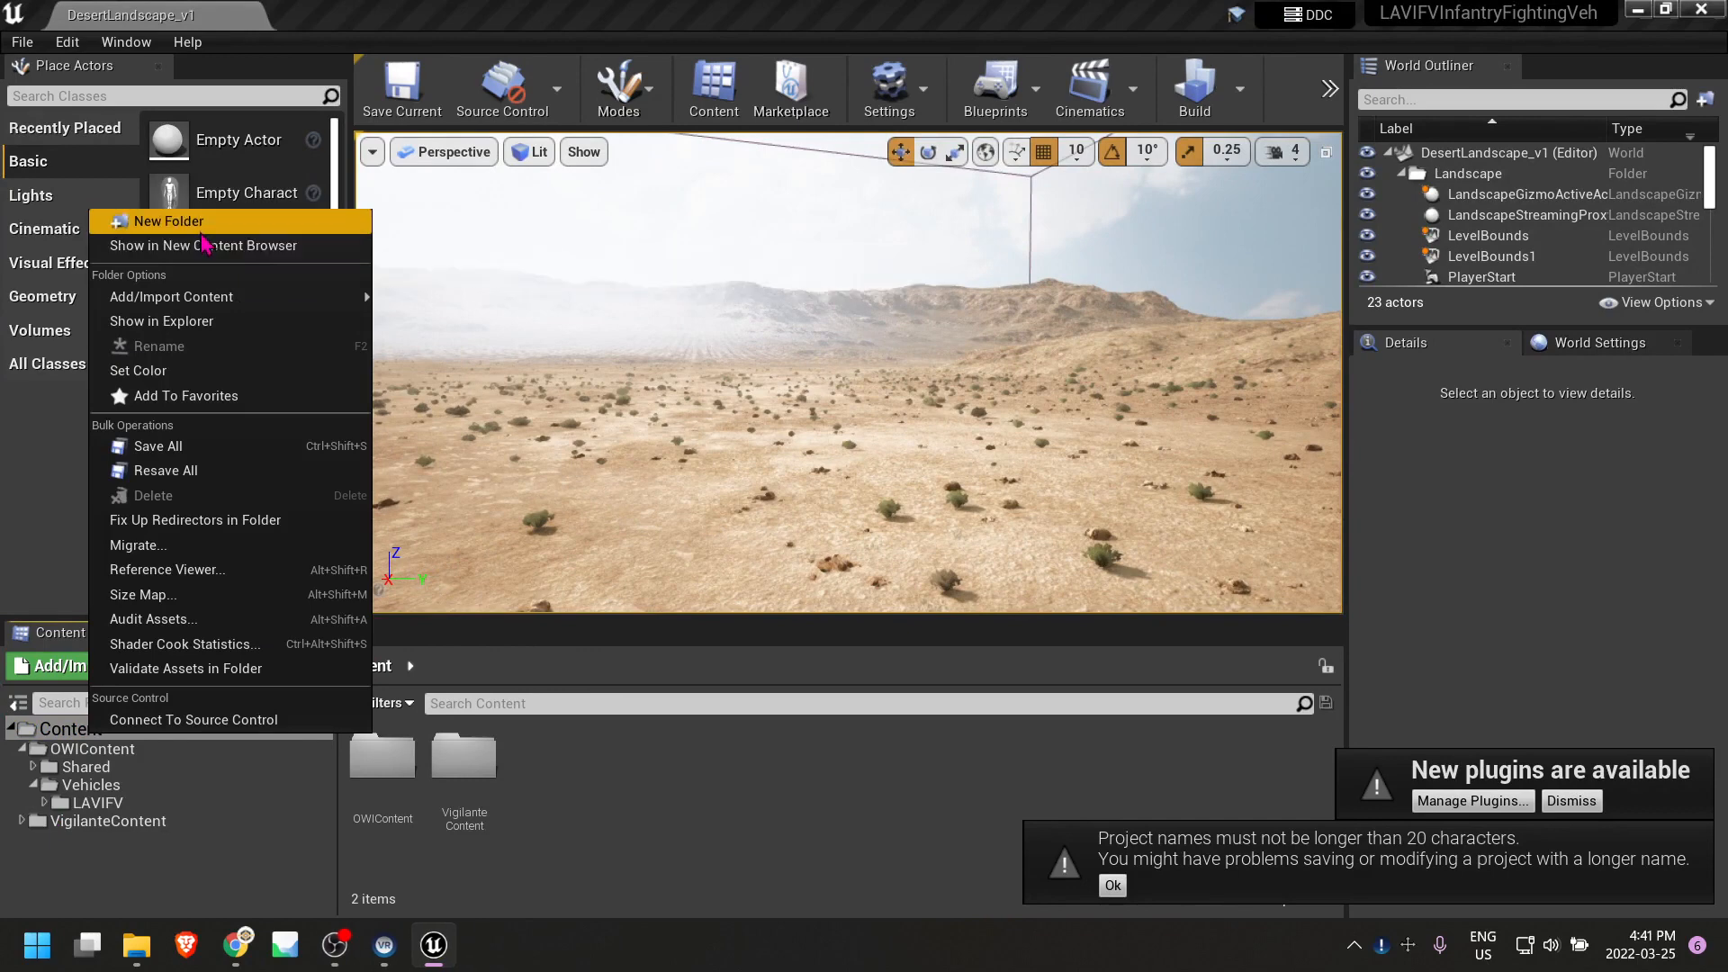
pyautogui.click(180, 225)
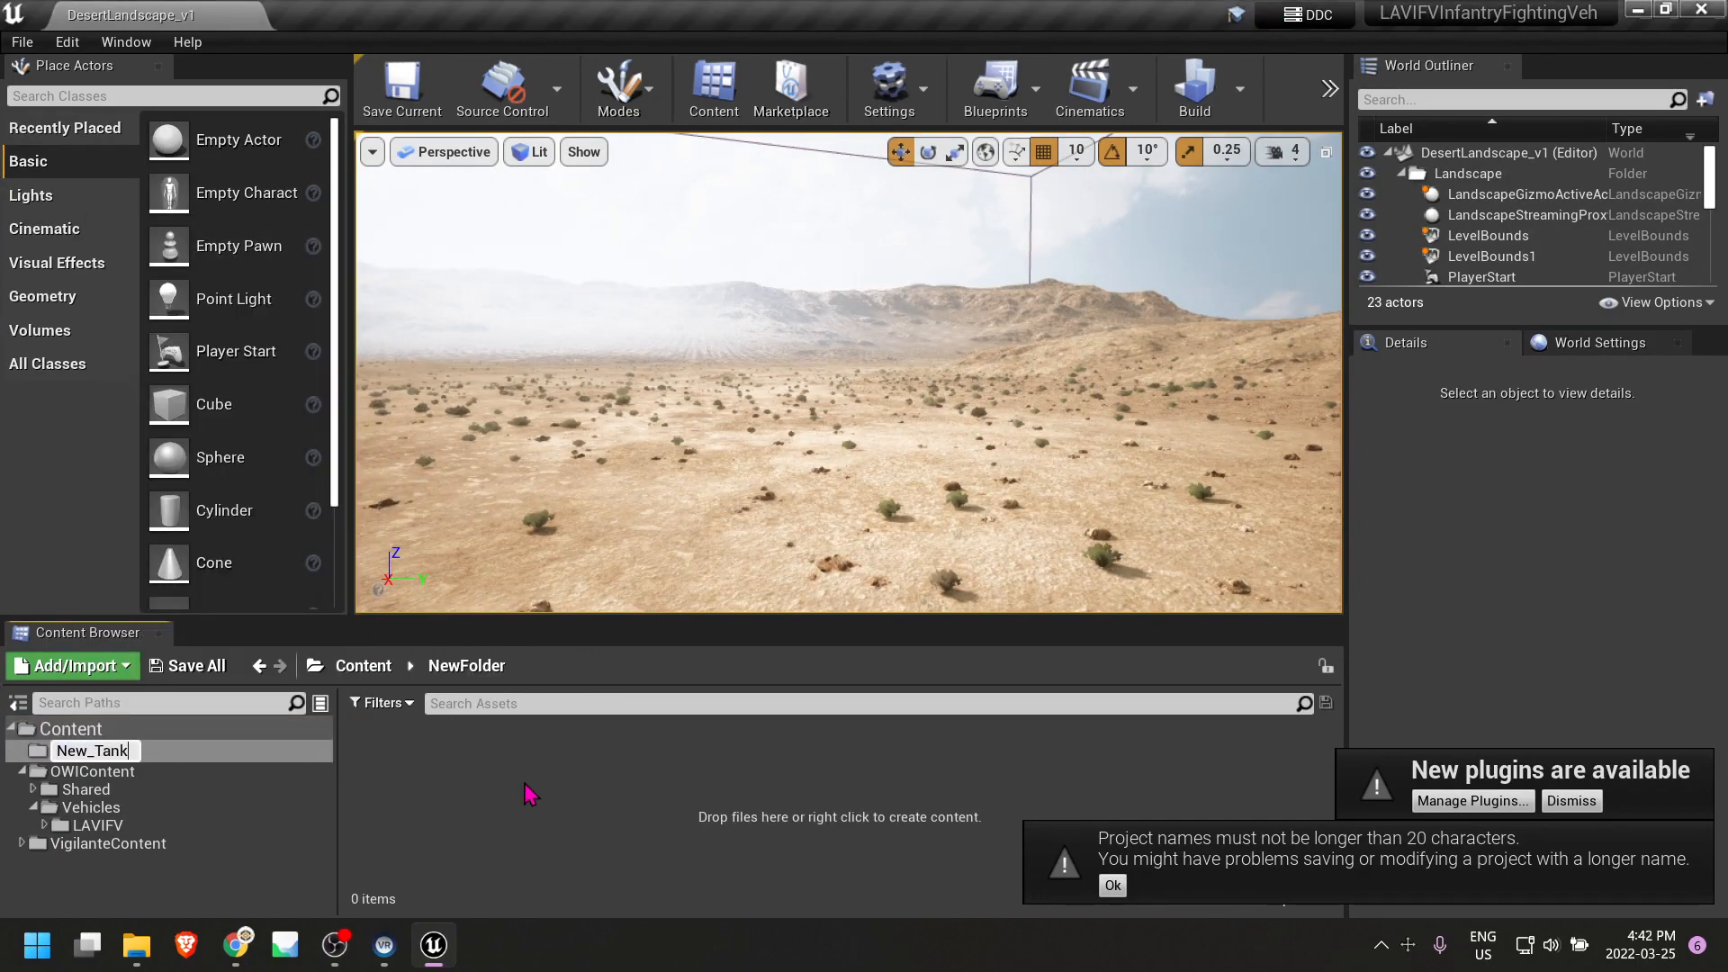
pyautogui.press('Return')
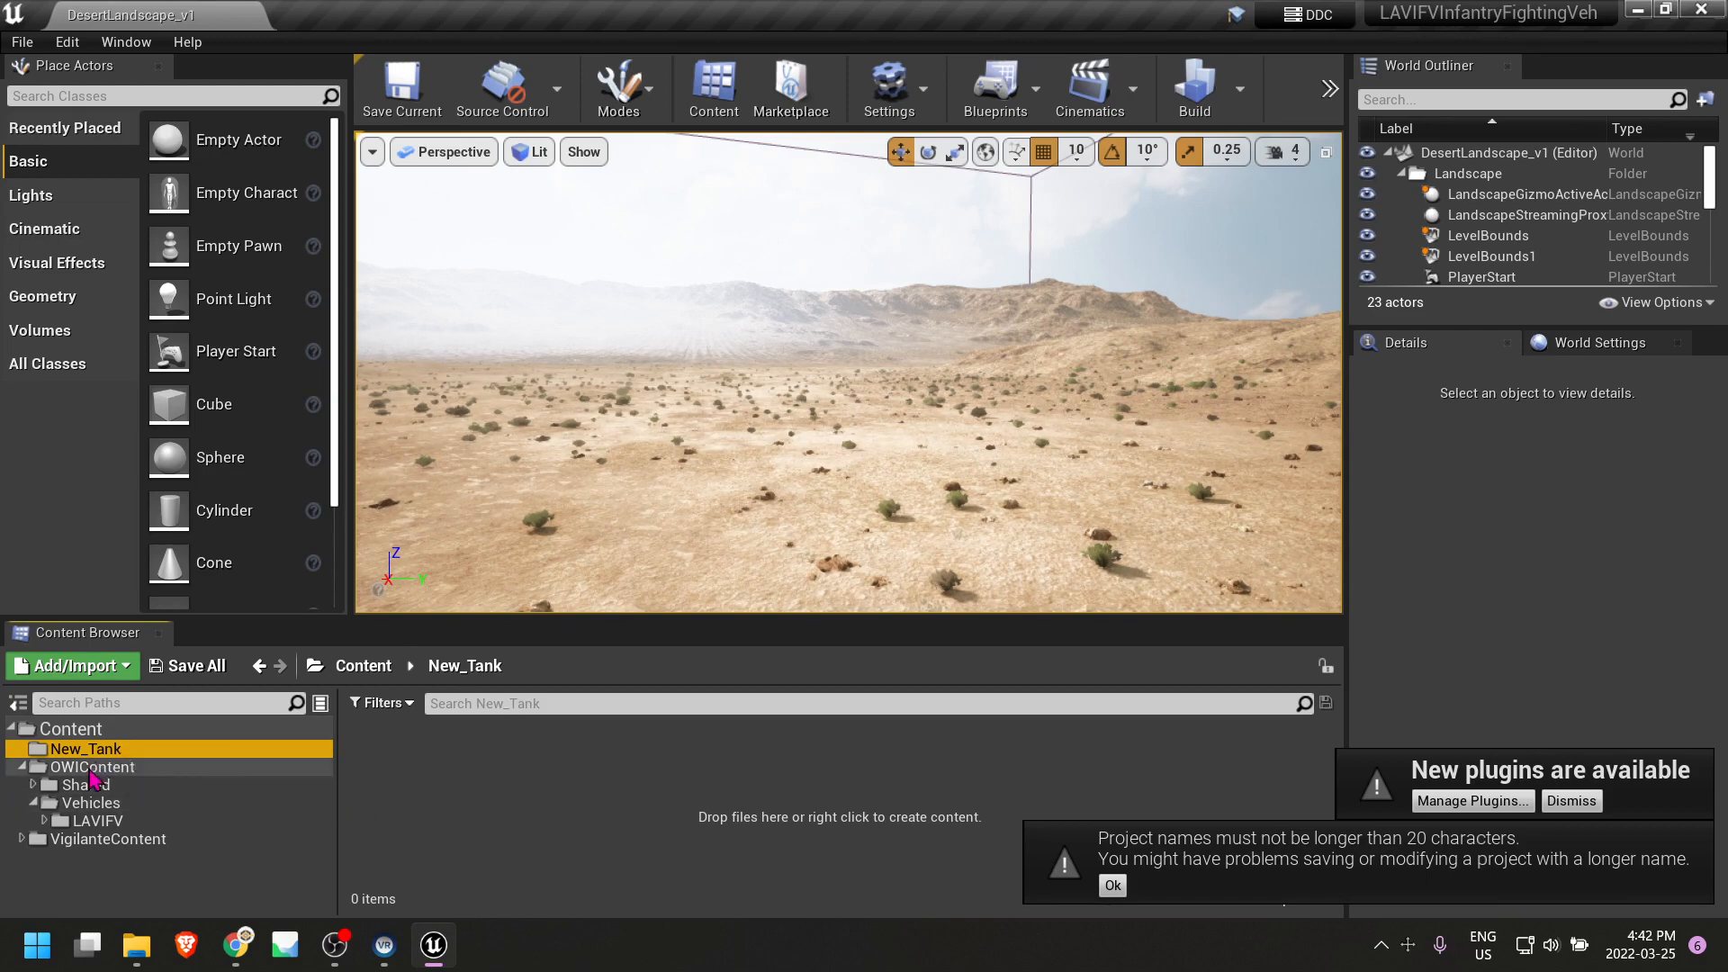
# Open the SK_East_Tank_T72b skeletal mesh from VigilanteContent's Vehicles/East_Tank_T72b folder.
pyautogui.click(85, 839)
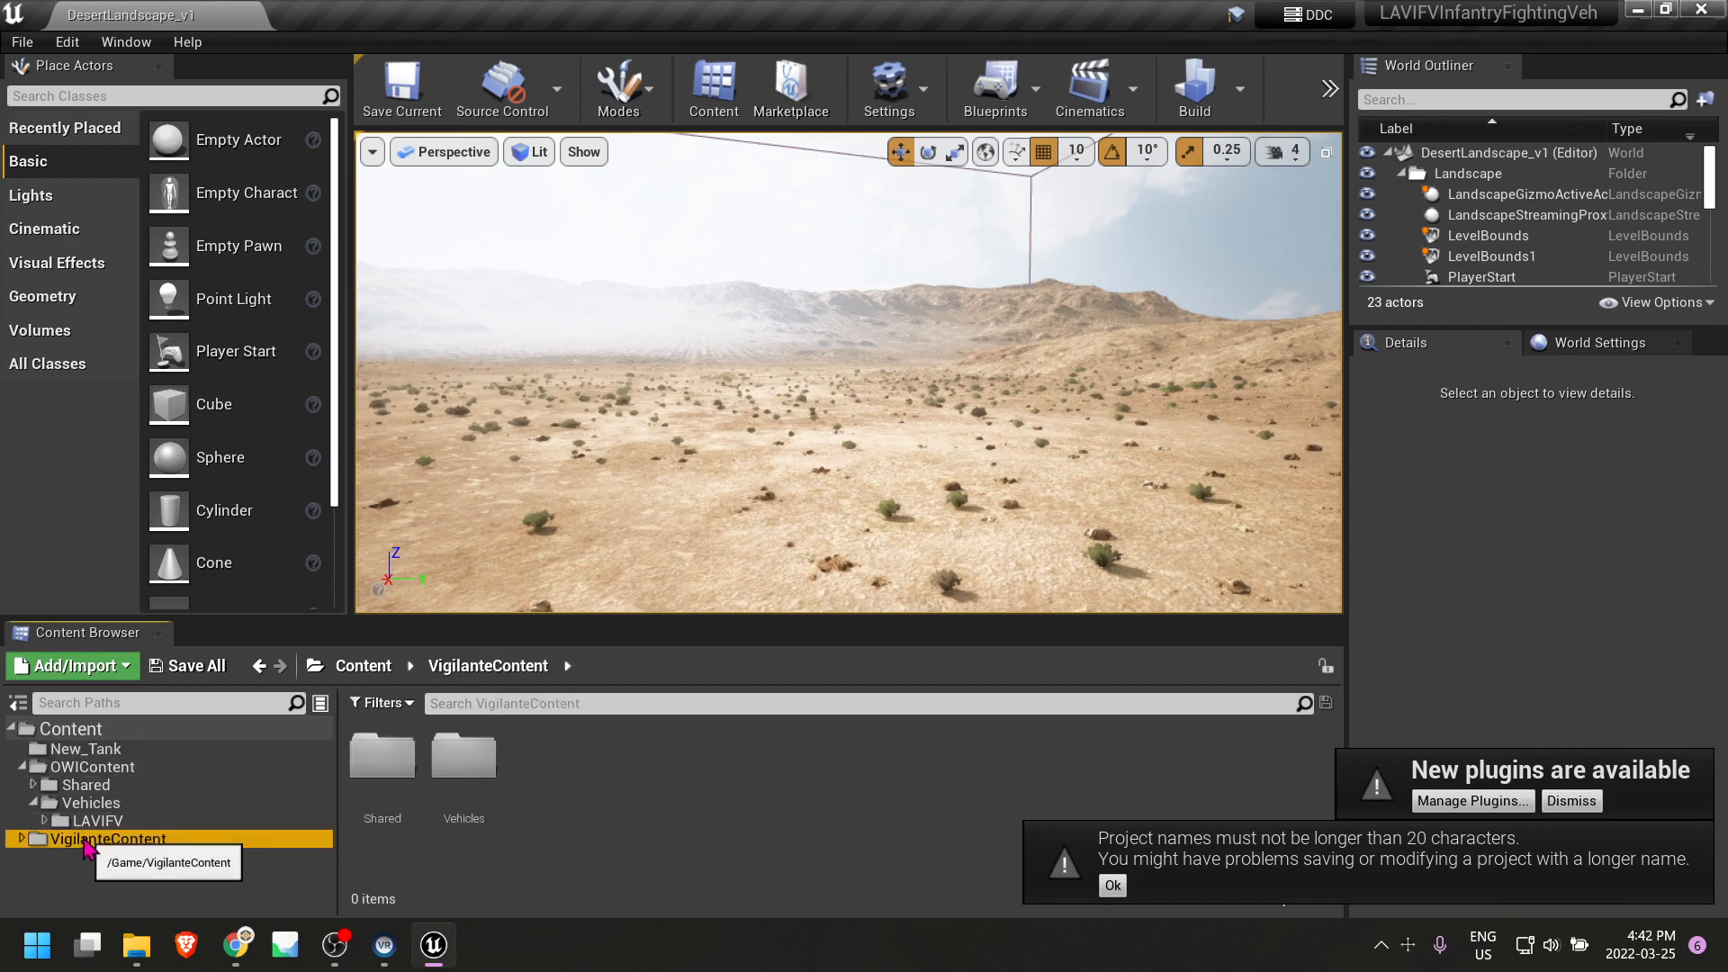
pyautogui.click(21, 839)
pyautogui.click(84, 858)
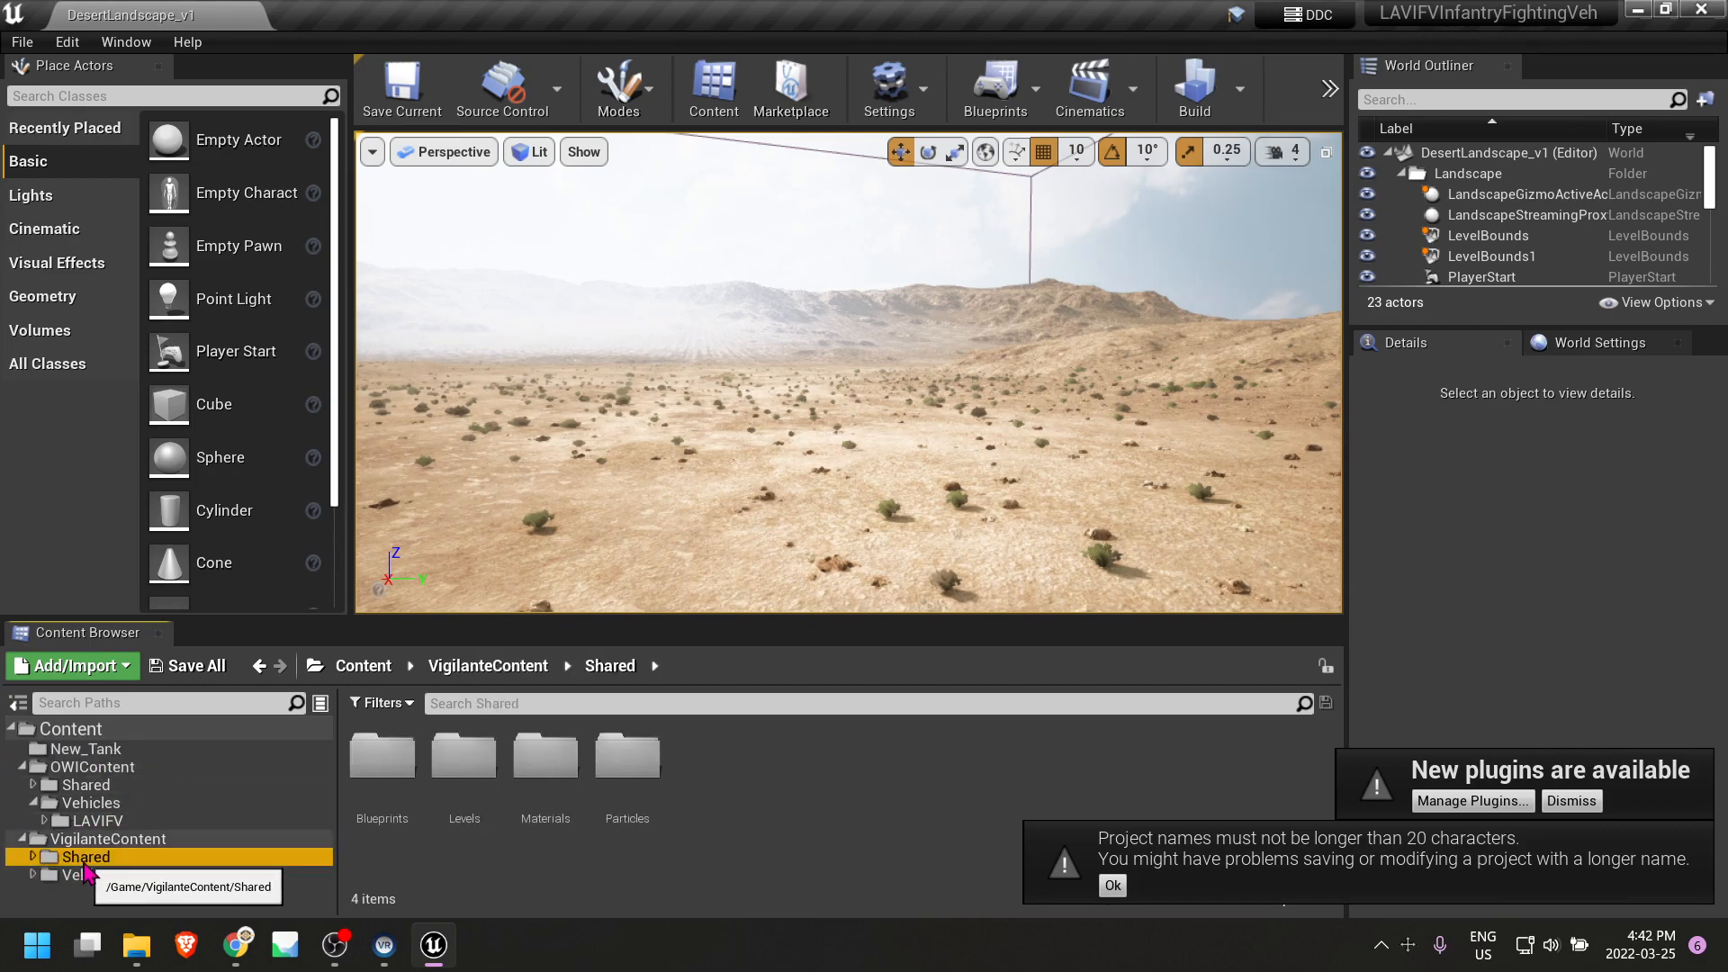
pyautogui.click(88, 873)
pyautogui.doubleClick(382, 756)
pyautogui.moveTo(1176, 623); pyautogui.dragTo(1169, 524)
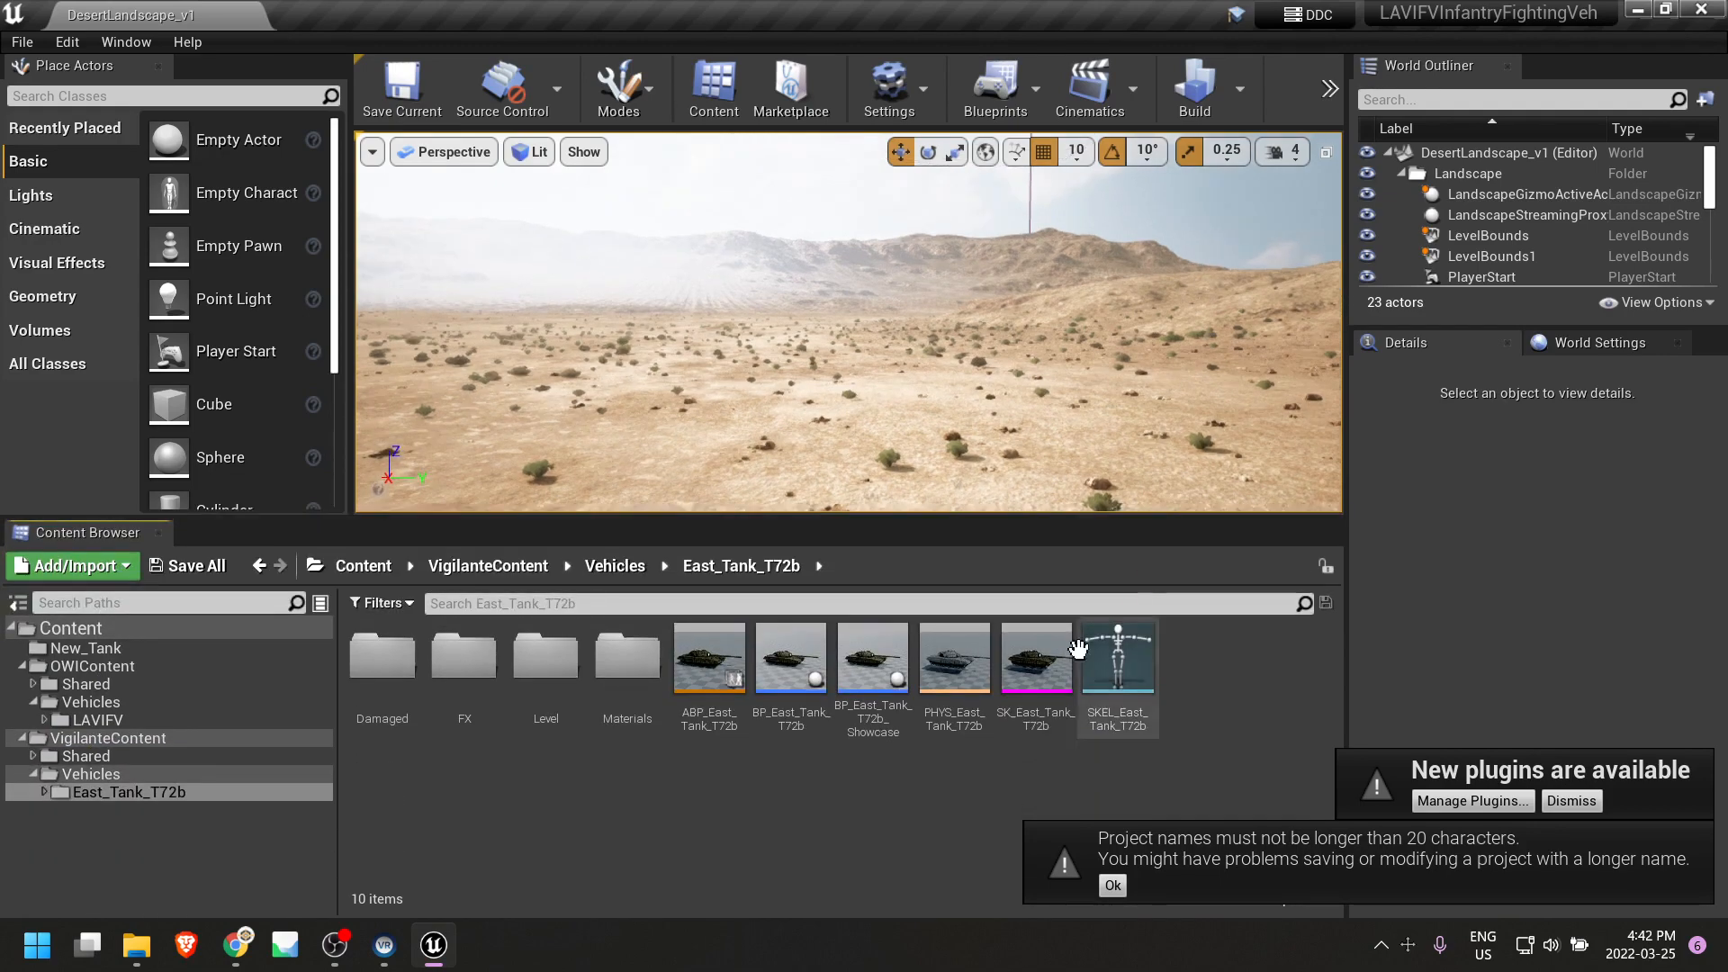
pyautogui.doubleClick(1036, 657)
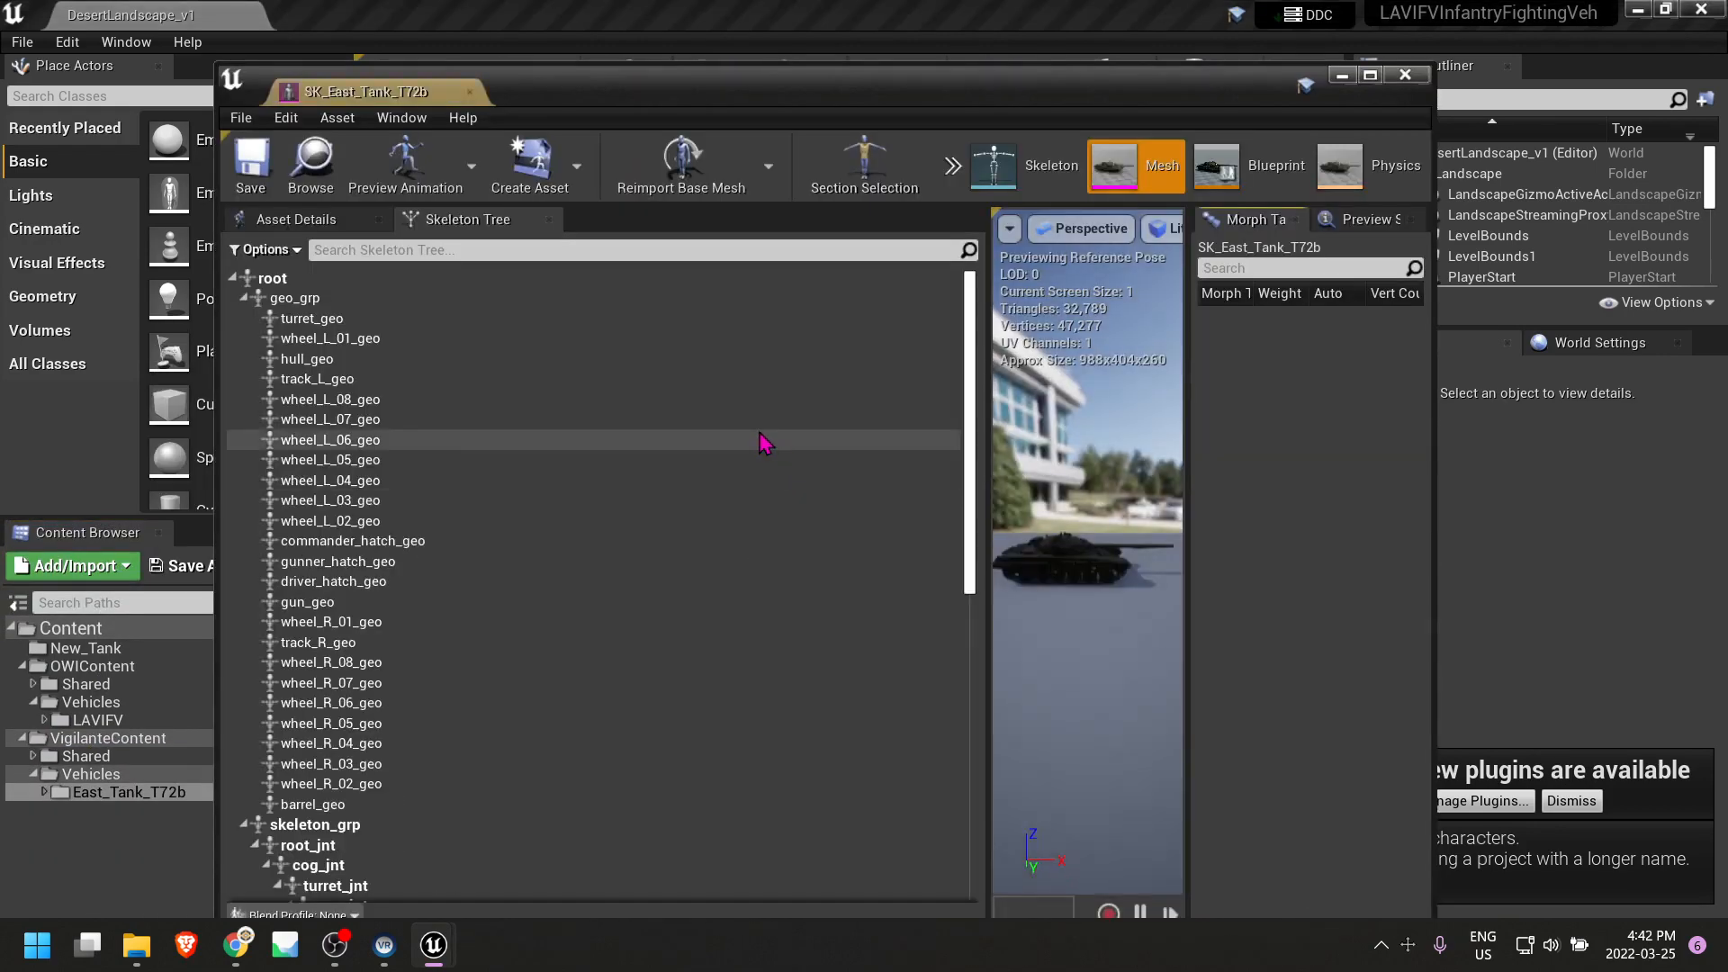
# Dock the SK_East_Tank_T72b mesh editor in the main window and show its material slots beside an enlarged preview of the tank.
pyautogui.moveTo(378, 92); pyautogui.dragTo(369, 15)
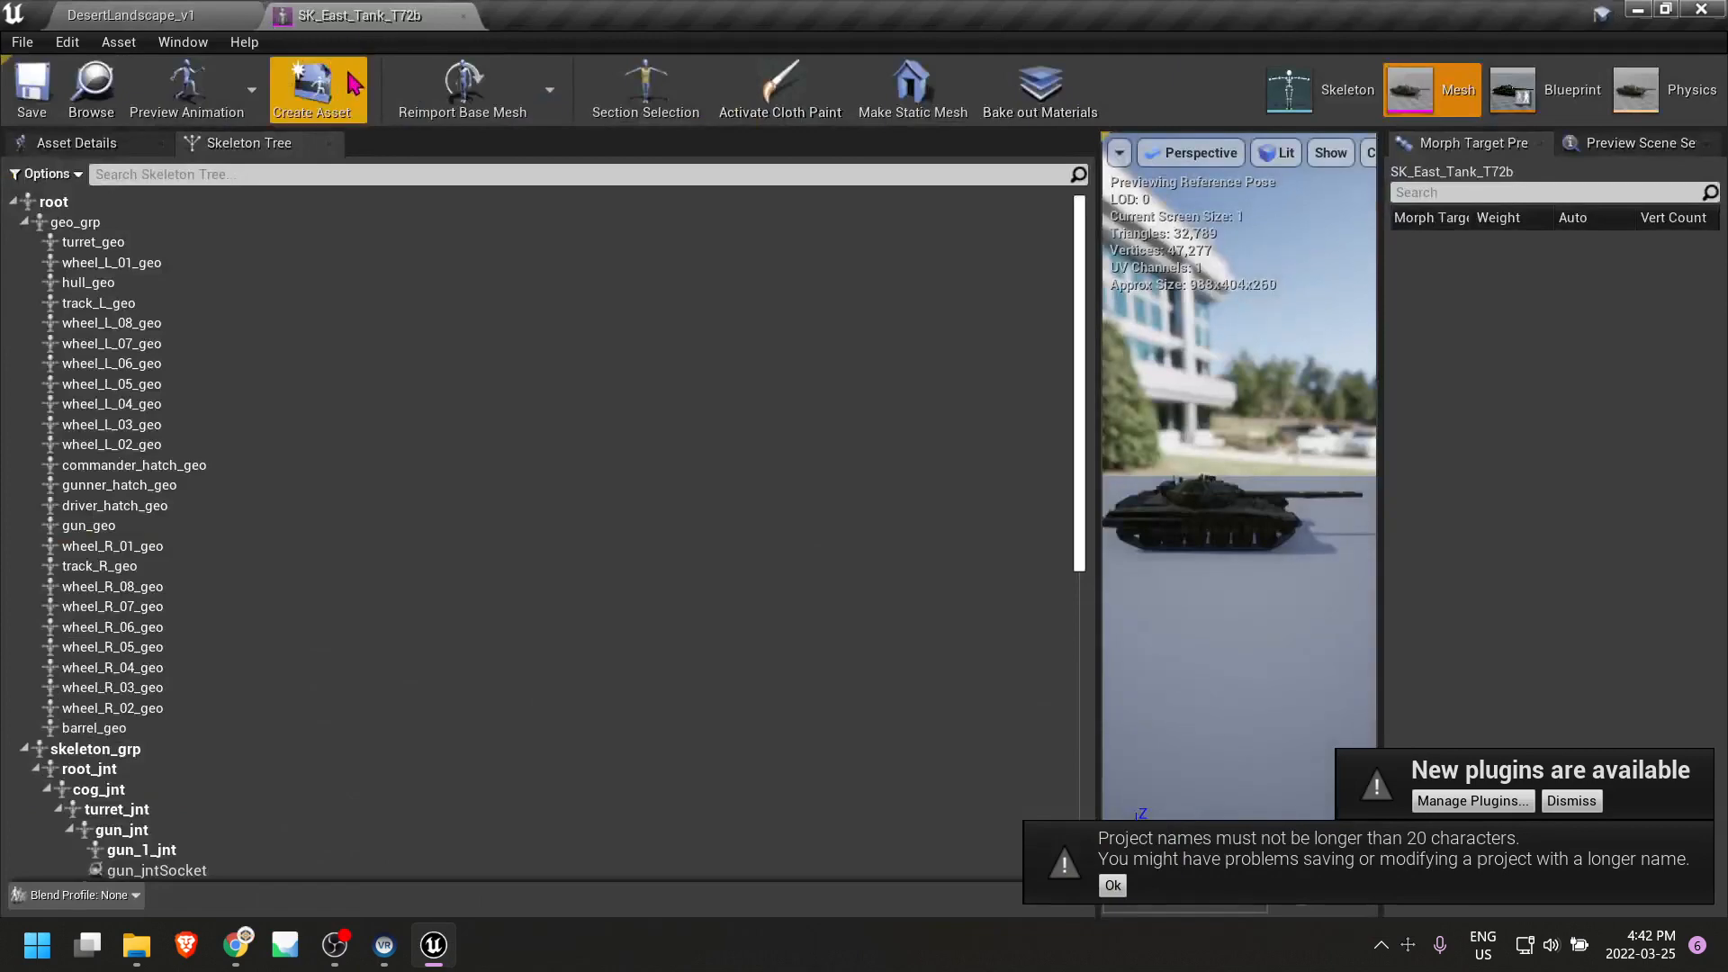
pyautogui.moveTo(1097, 358); pyautogui.dragTo(203, 358)
pyautogui.keyDown('alt'); pyautogui.moveTo(792, 504); pyautogui.dragTo(486, 477); pyautogui.keyUp('alt')
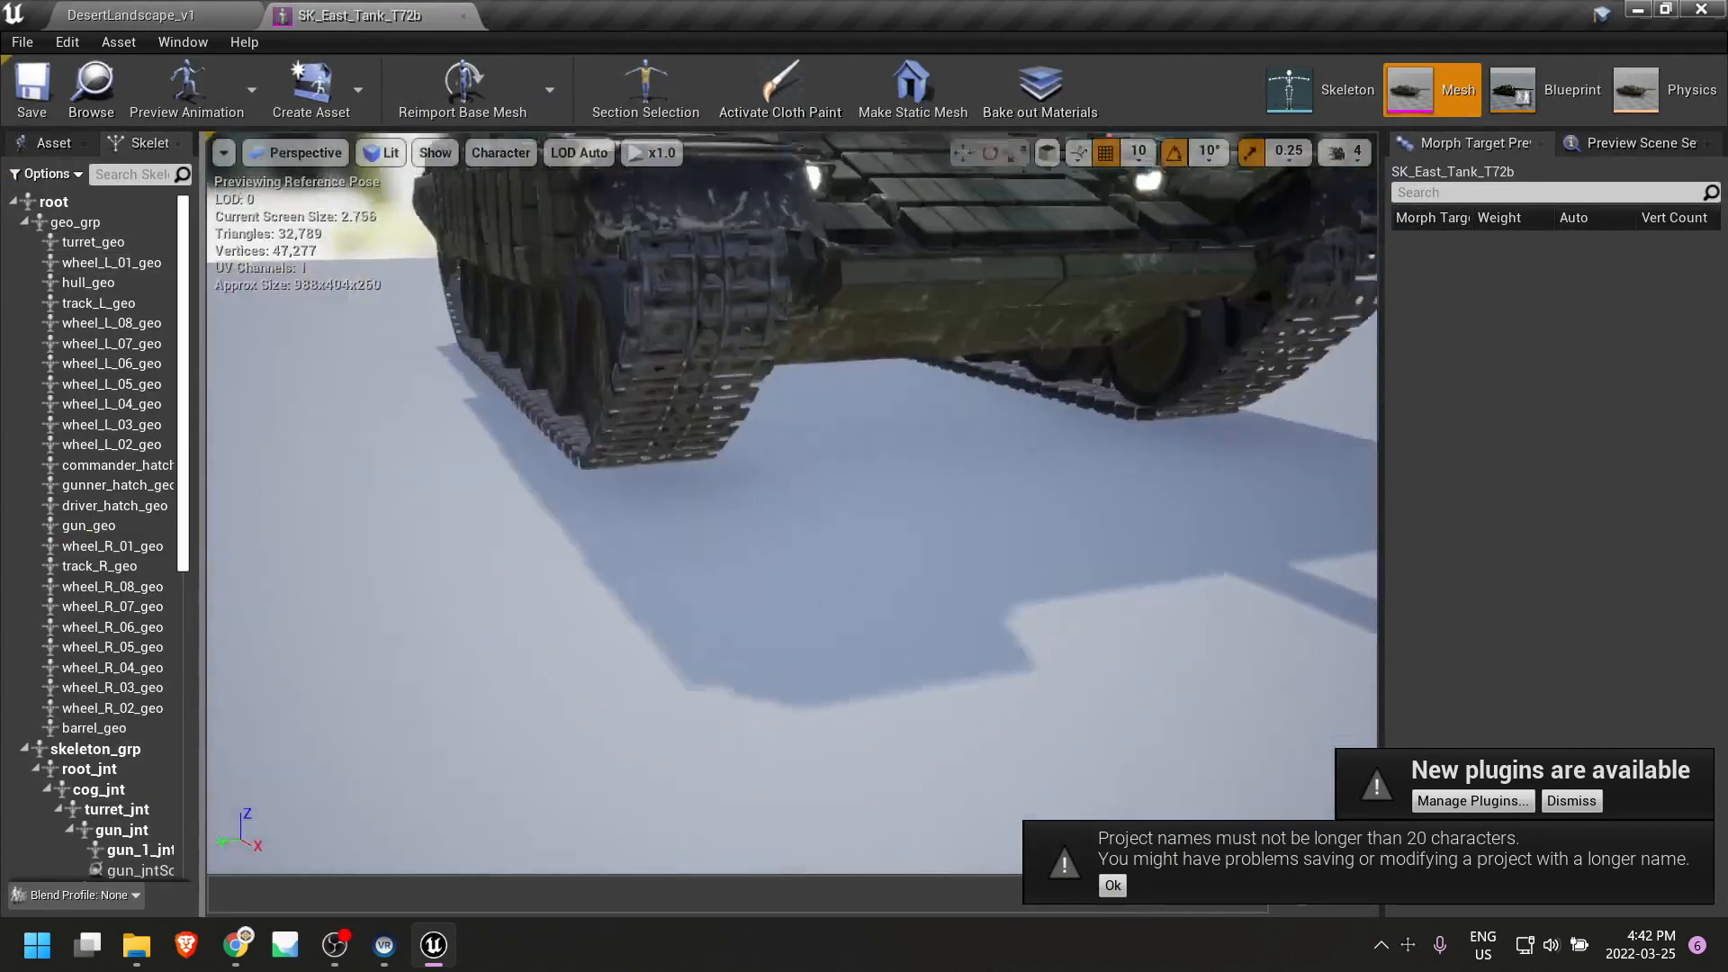
pyautogui.moveTo(270, 487); pyautogui.dragTo(316, 316, button='right')
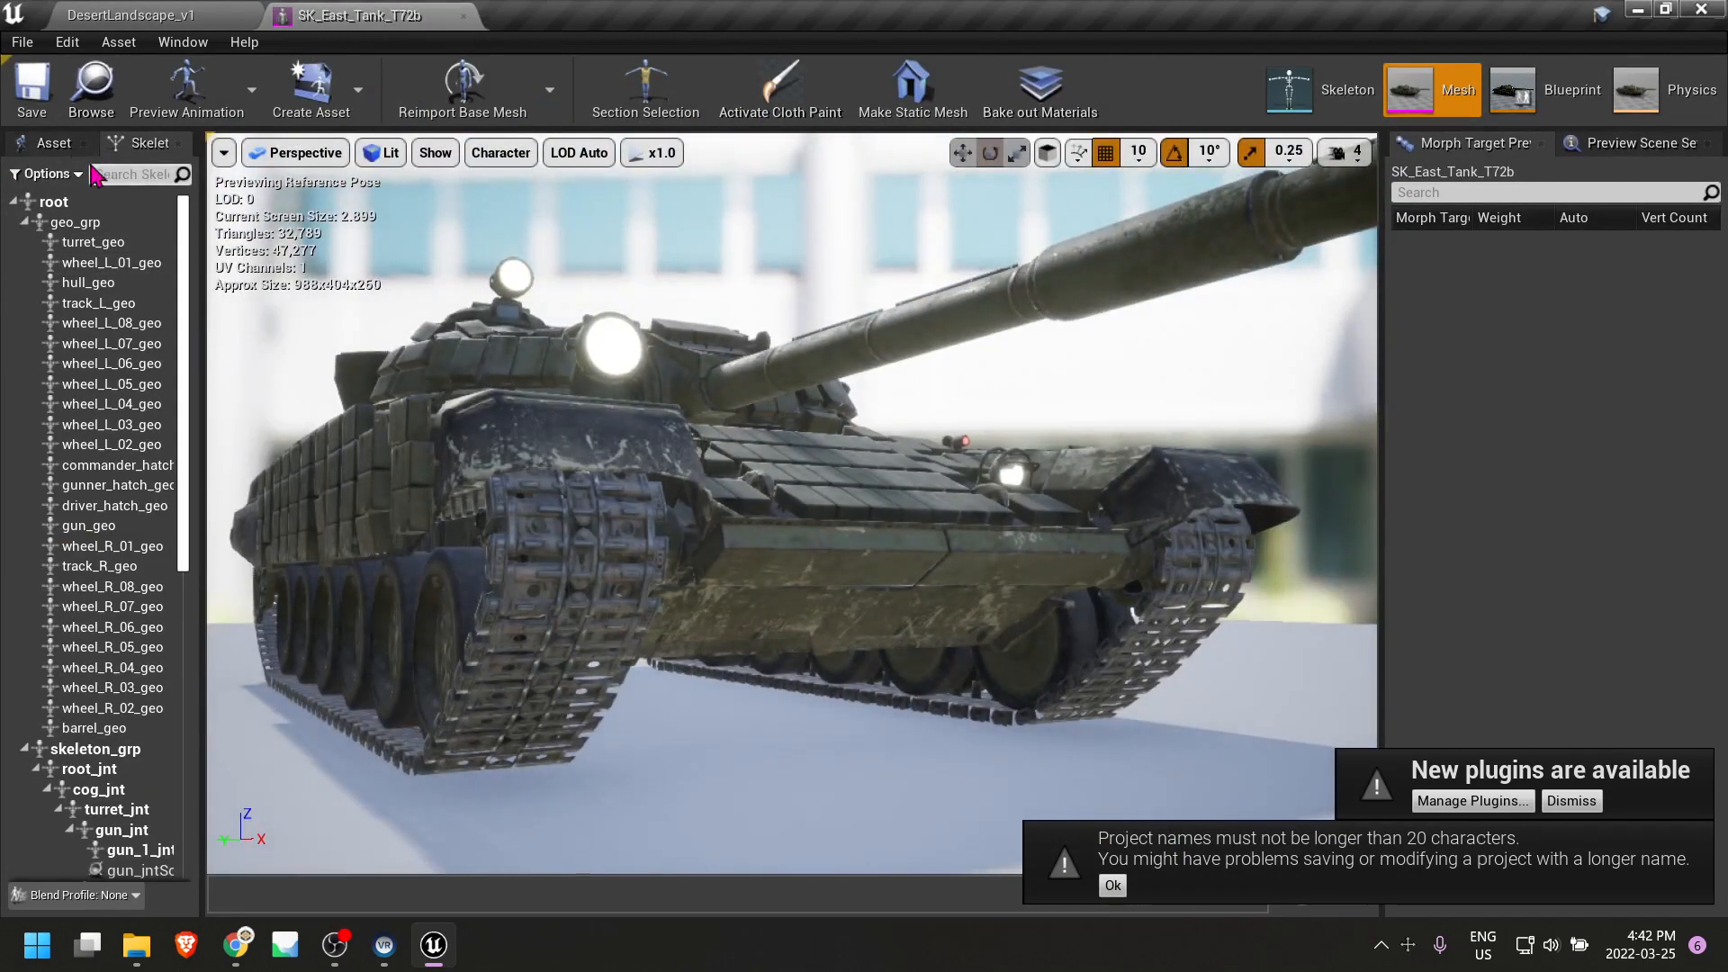
pyautogui.click(53, 142)
pyautogui.moveTo(202, 296); pyautogui.dragTo(459, 297)
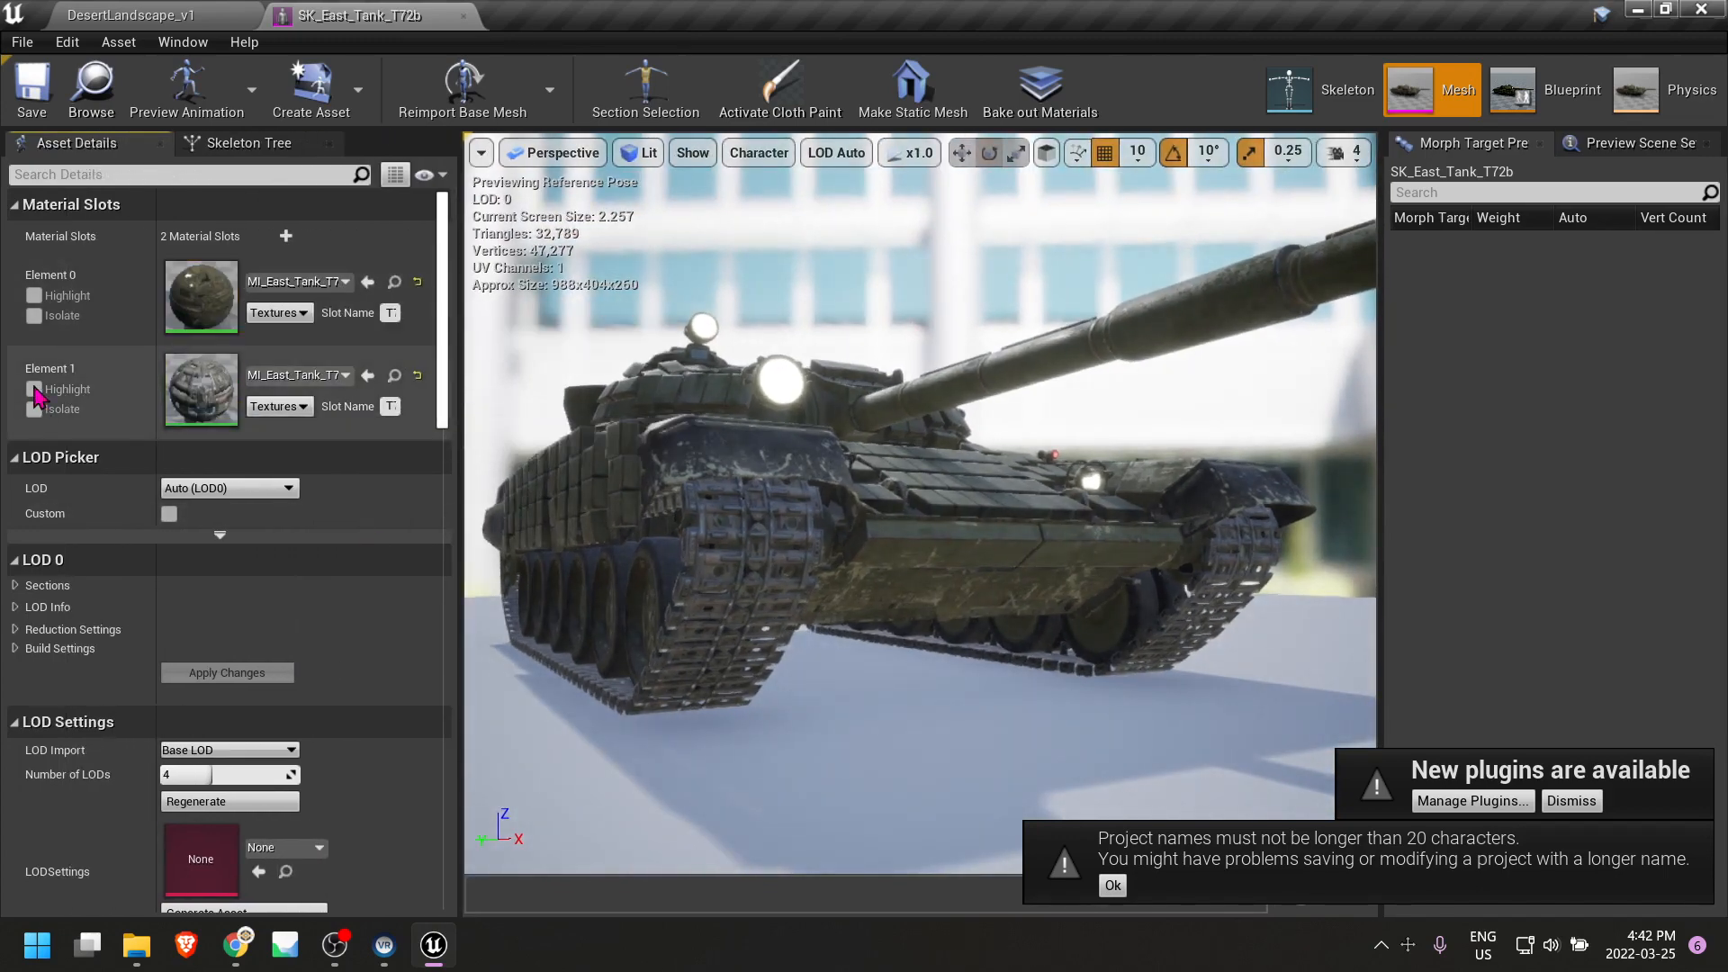
pyautogui.moveTo(983, 548); pyautogui.dragTo(954, 594, button='right')
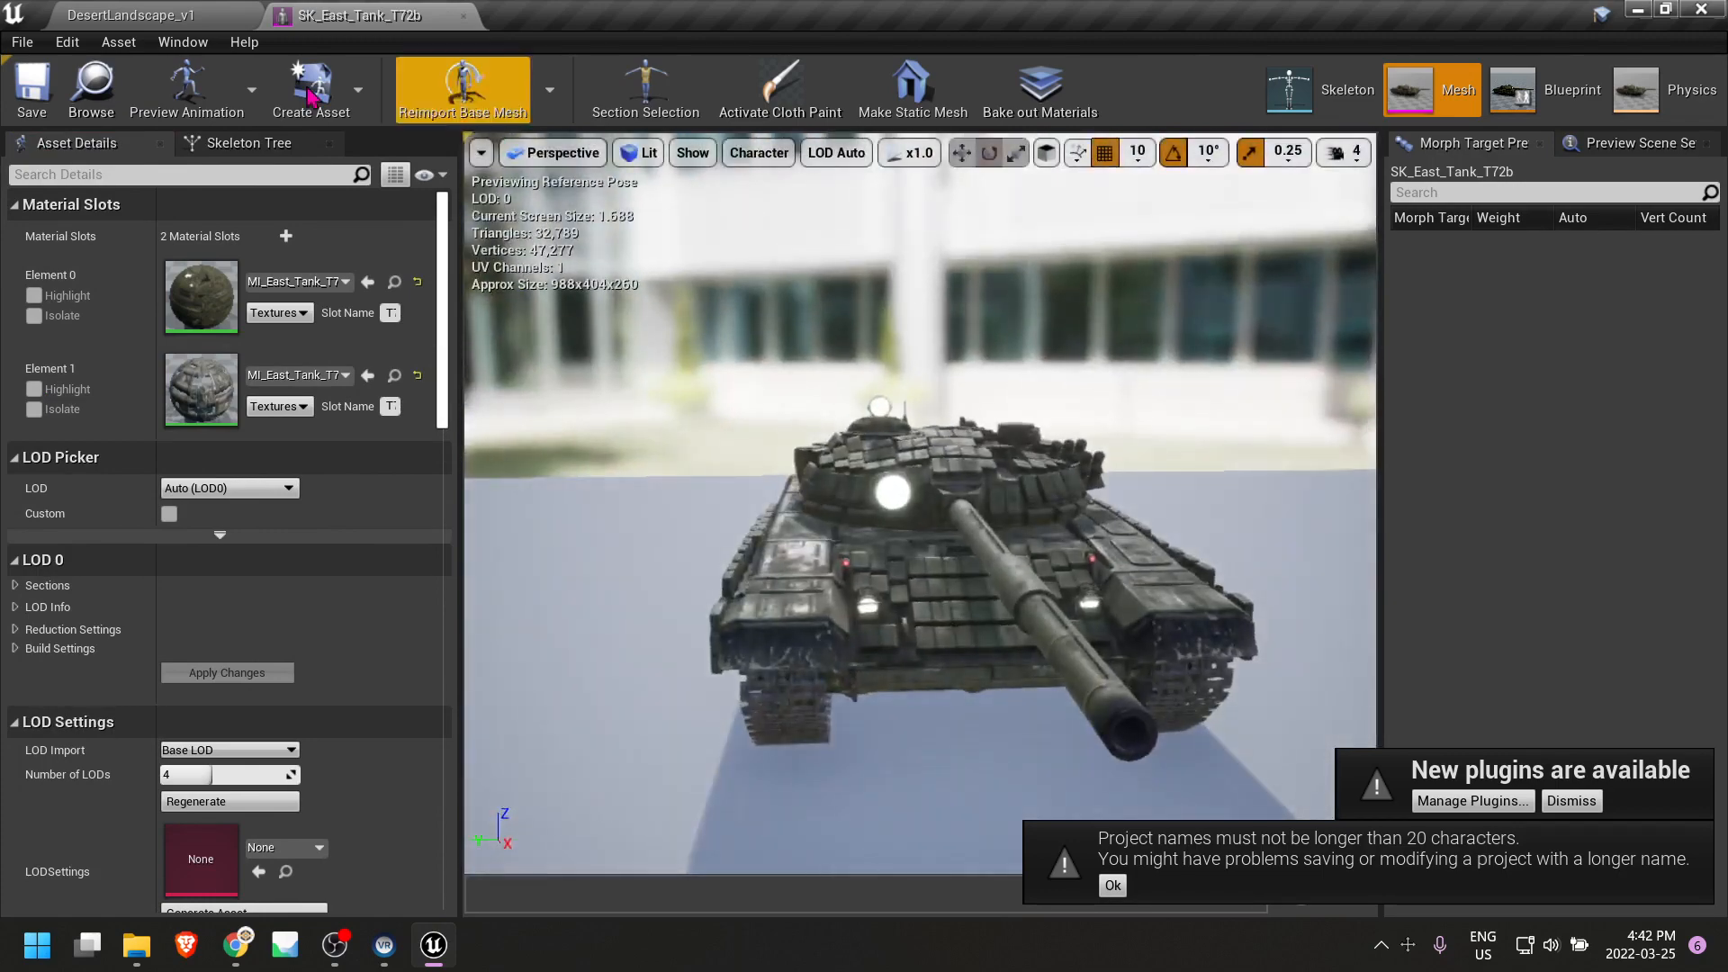
# Export the SK_East_Tank_T72b skeletal mesh as an FBX file named SK_East_Tank_T72b into the New_Tank folder on the Desktop, using FBX 2013 compatibility.
pyautogui.click(140, 16)
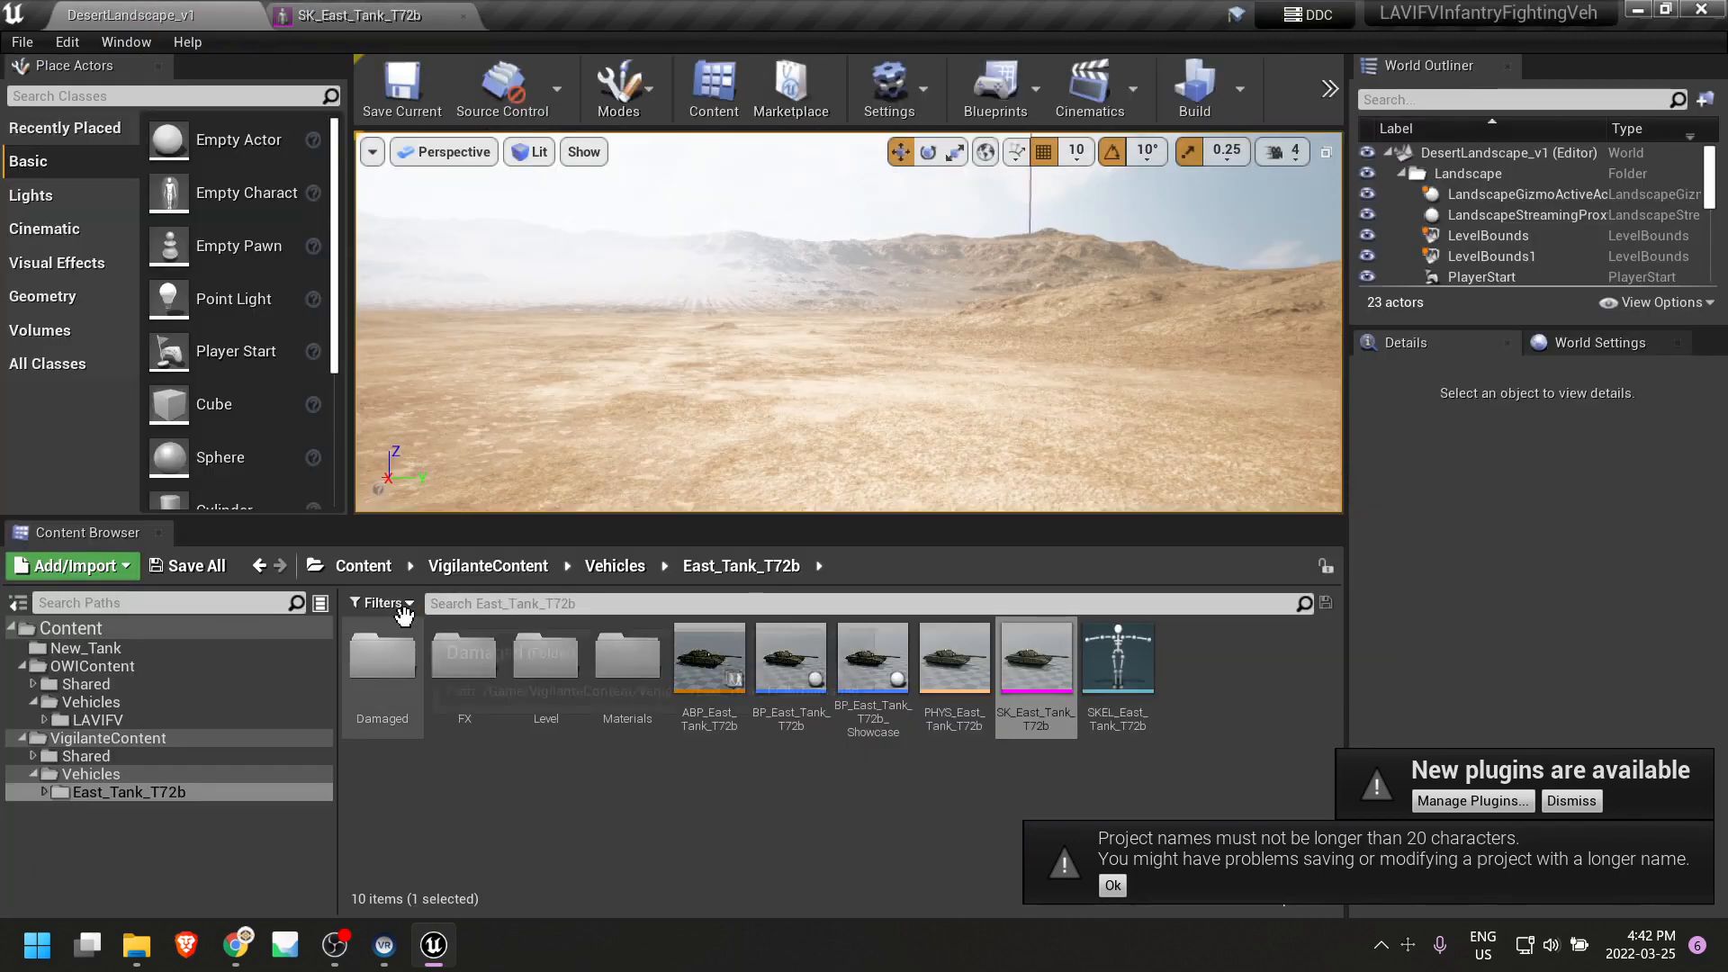
pyautogui.rightClick(1034, 677)
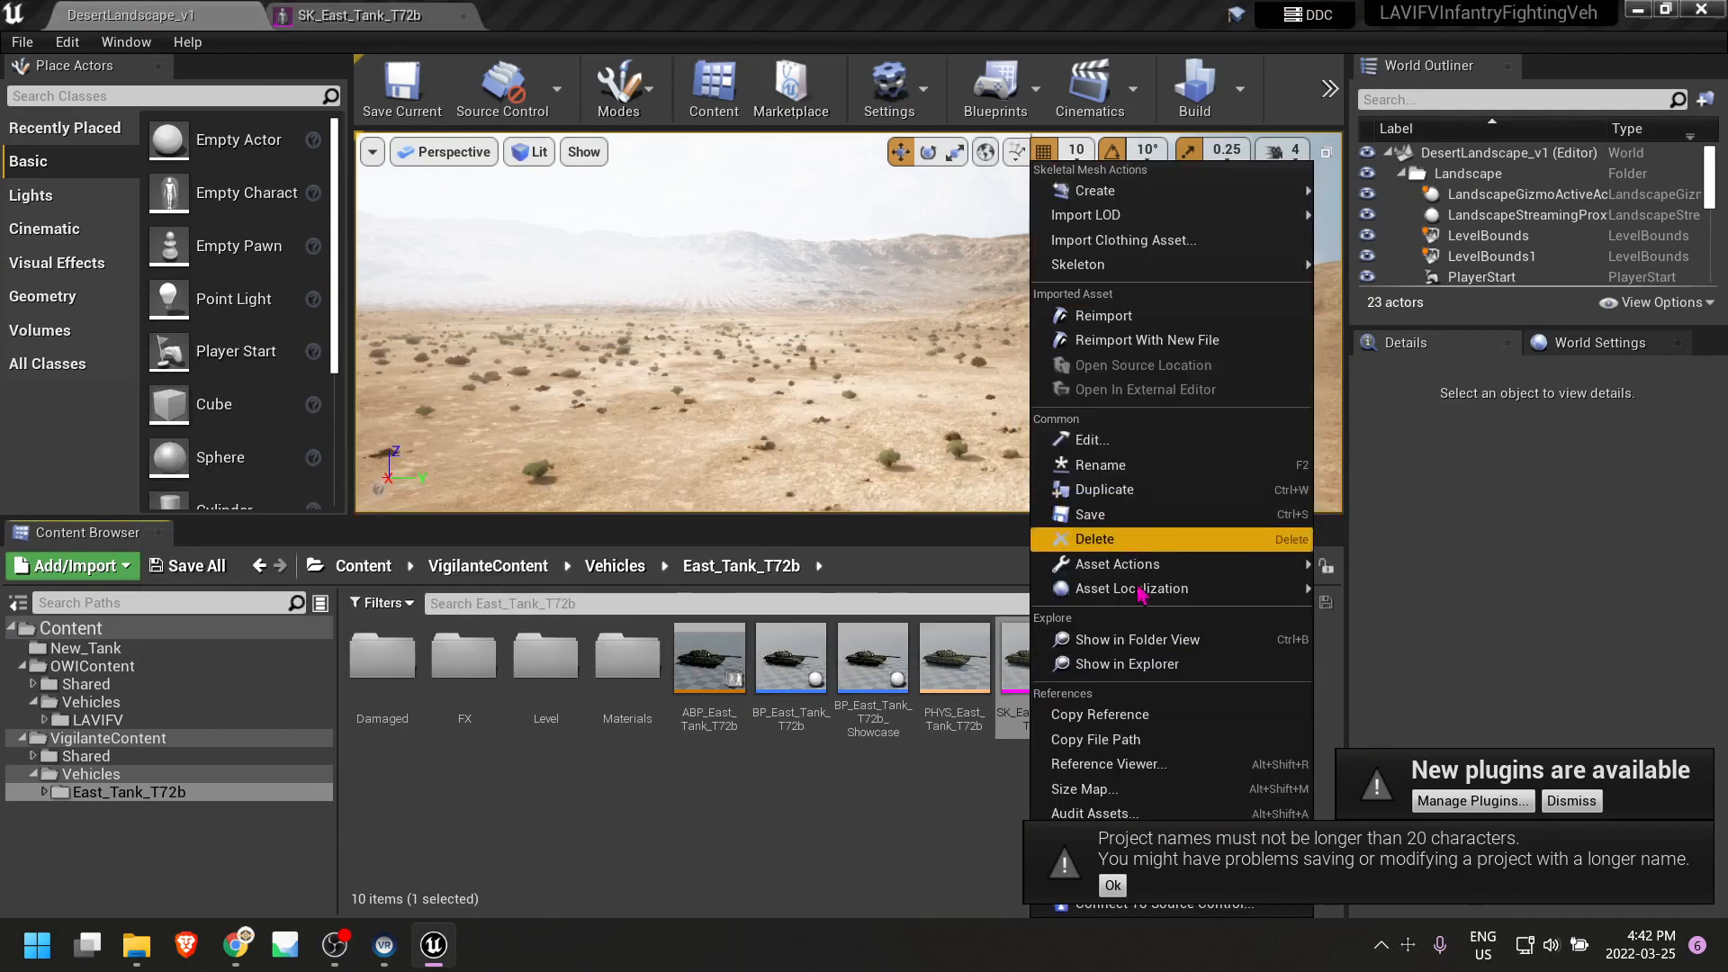
pyautogui.moveTo(1125, 564)
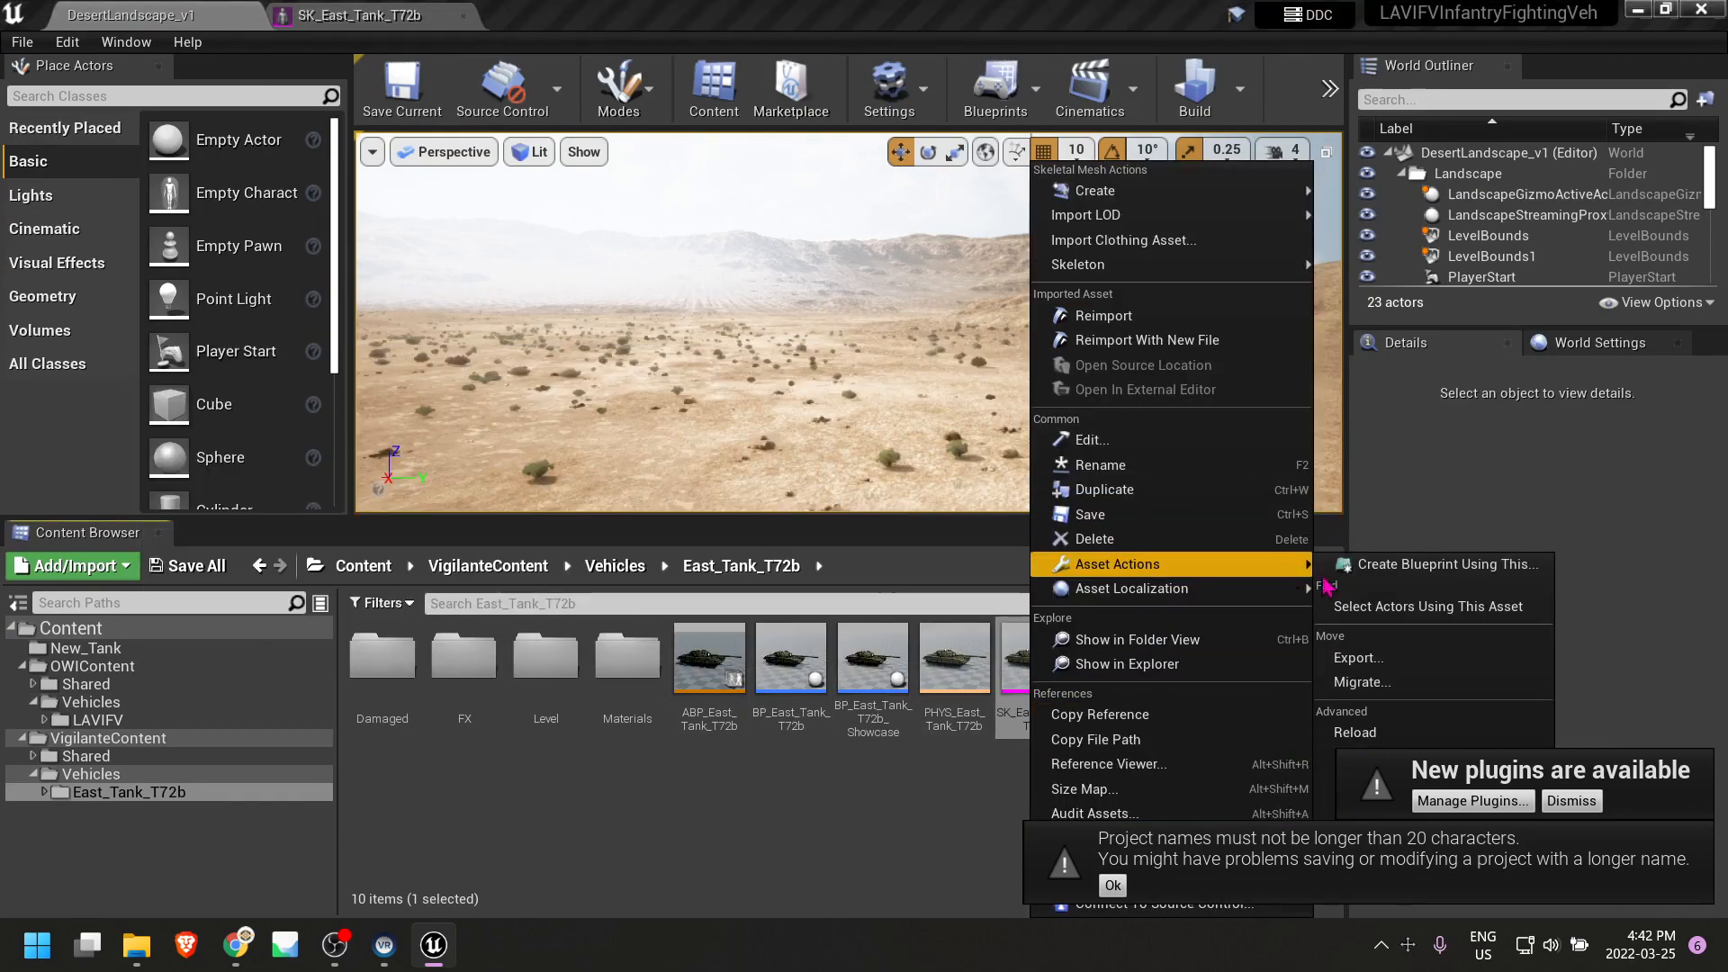
pyautogui.click(1368, 682)
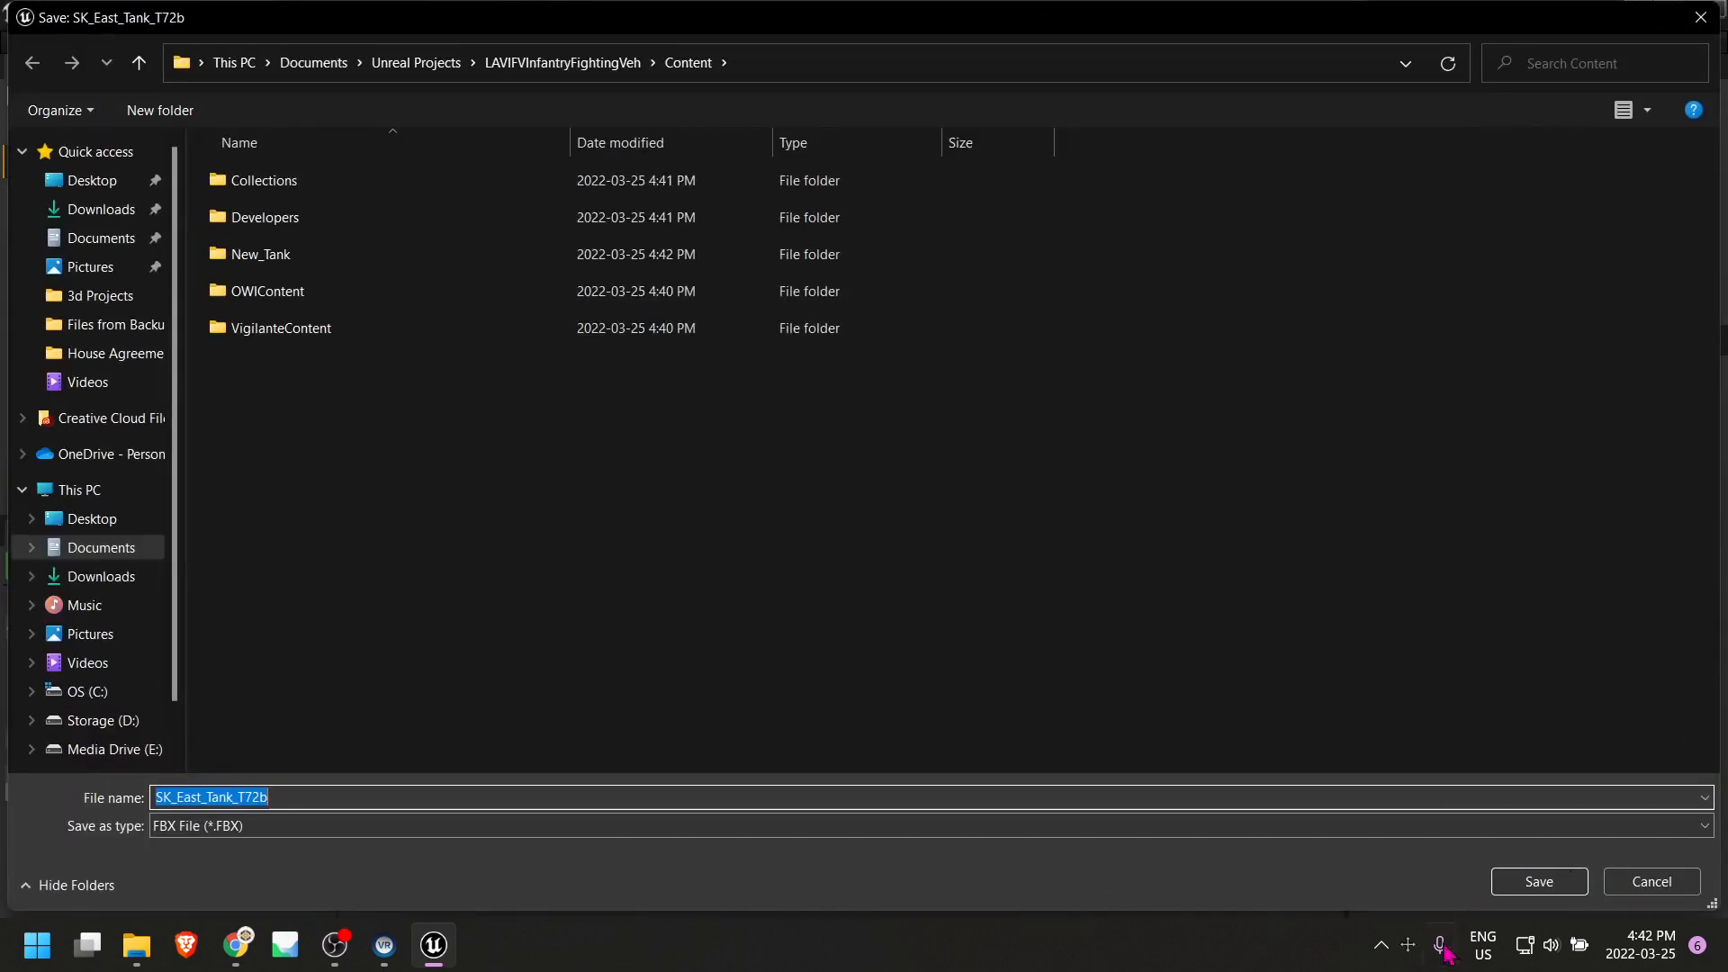
pyautogui.click(257, 261)
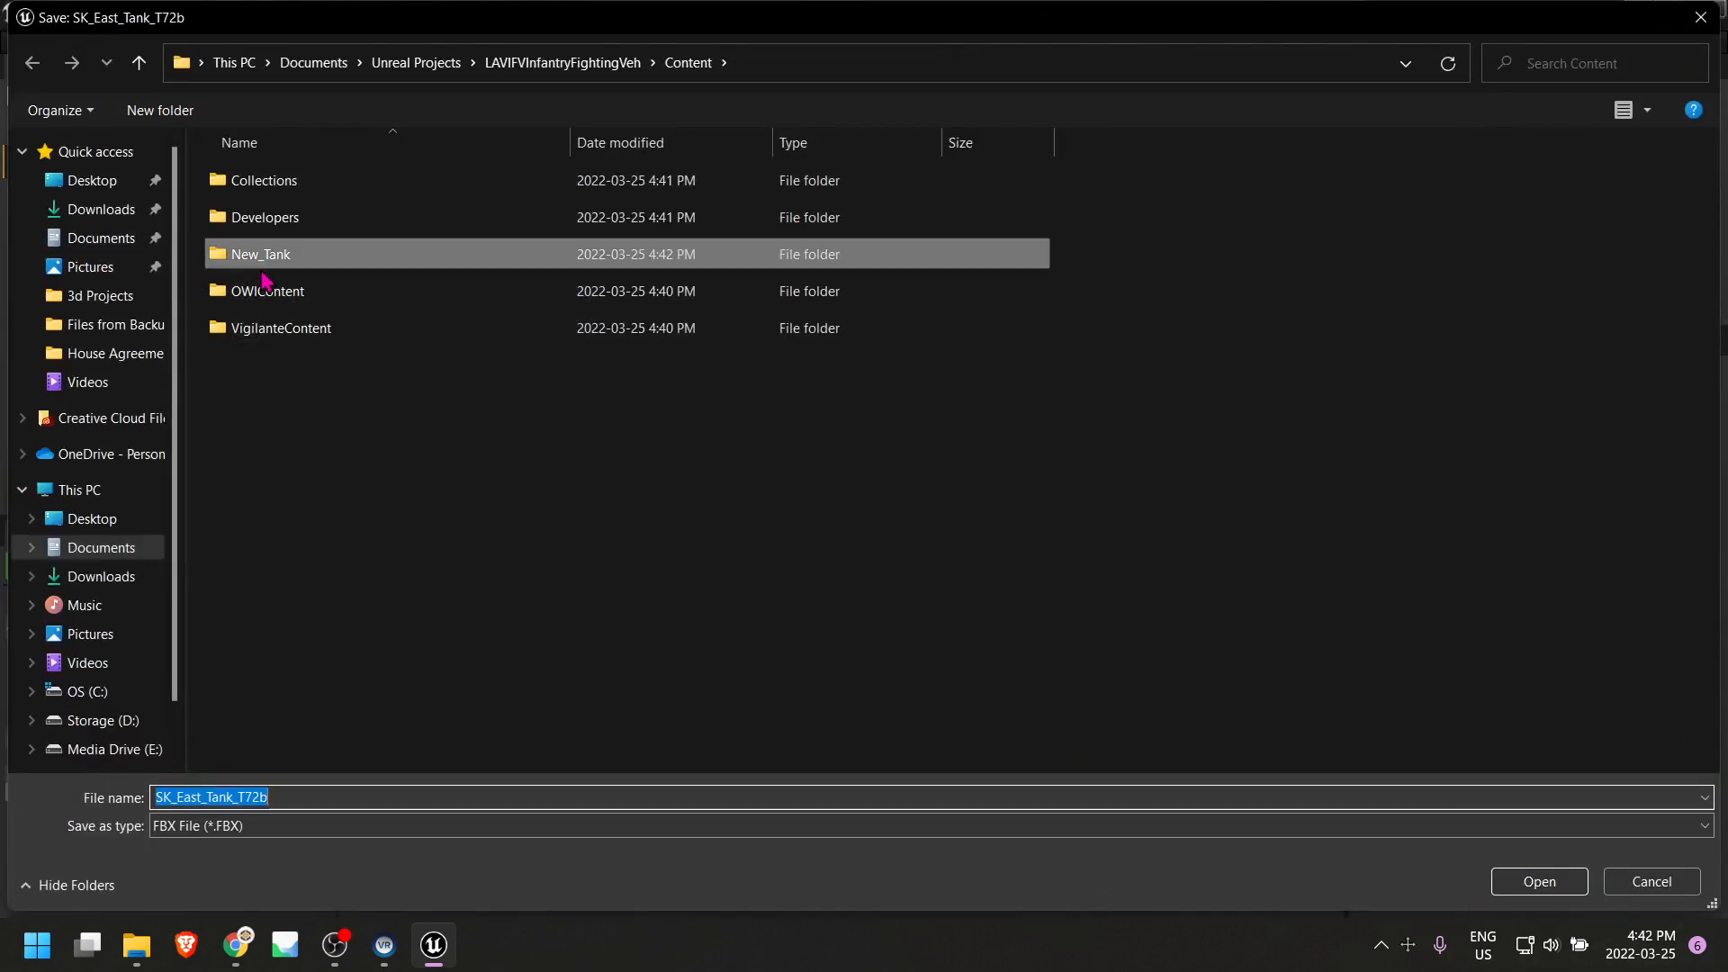
pyautogui.click(259, 257)
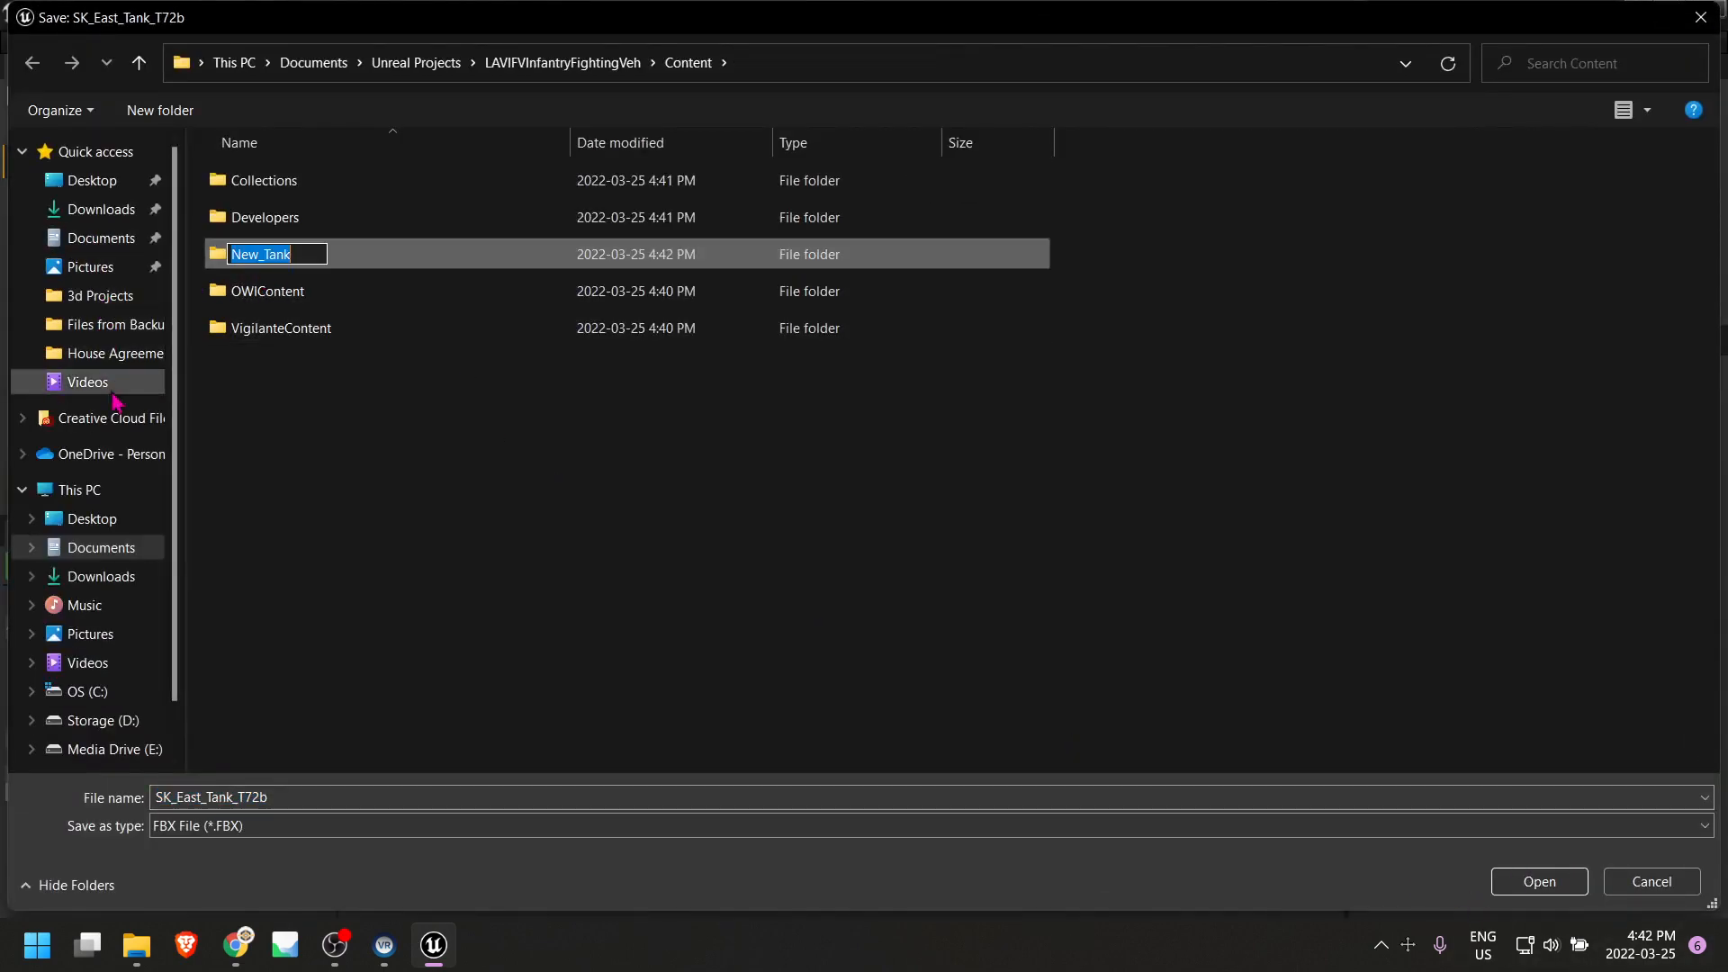
pyautogui.click(99, 214)
pyautogui.click(92, 180)
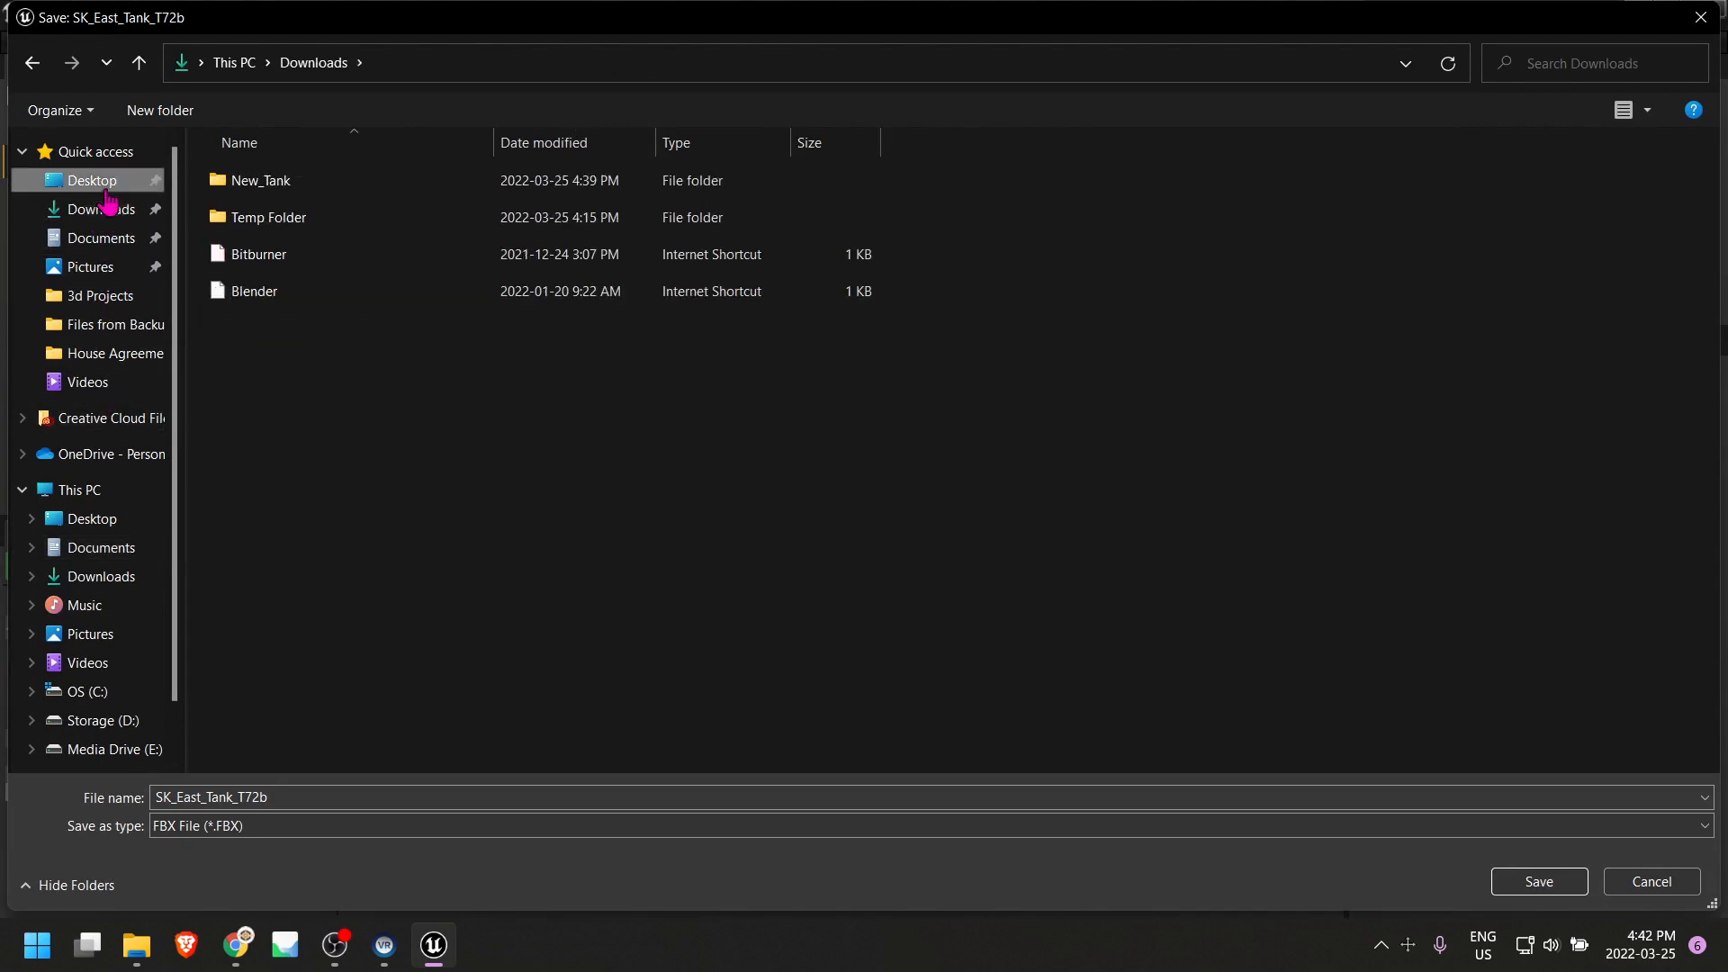
pyautogui.click(282, 187)
pyautogui.doubleClick(282, 187)
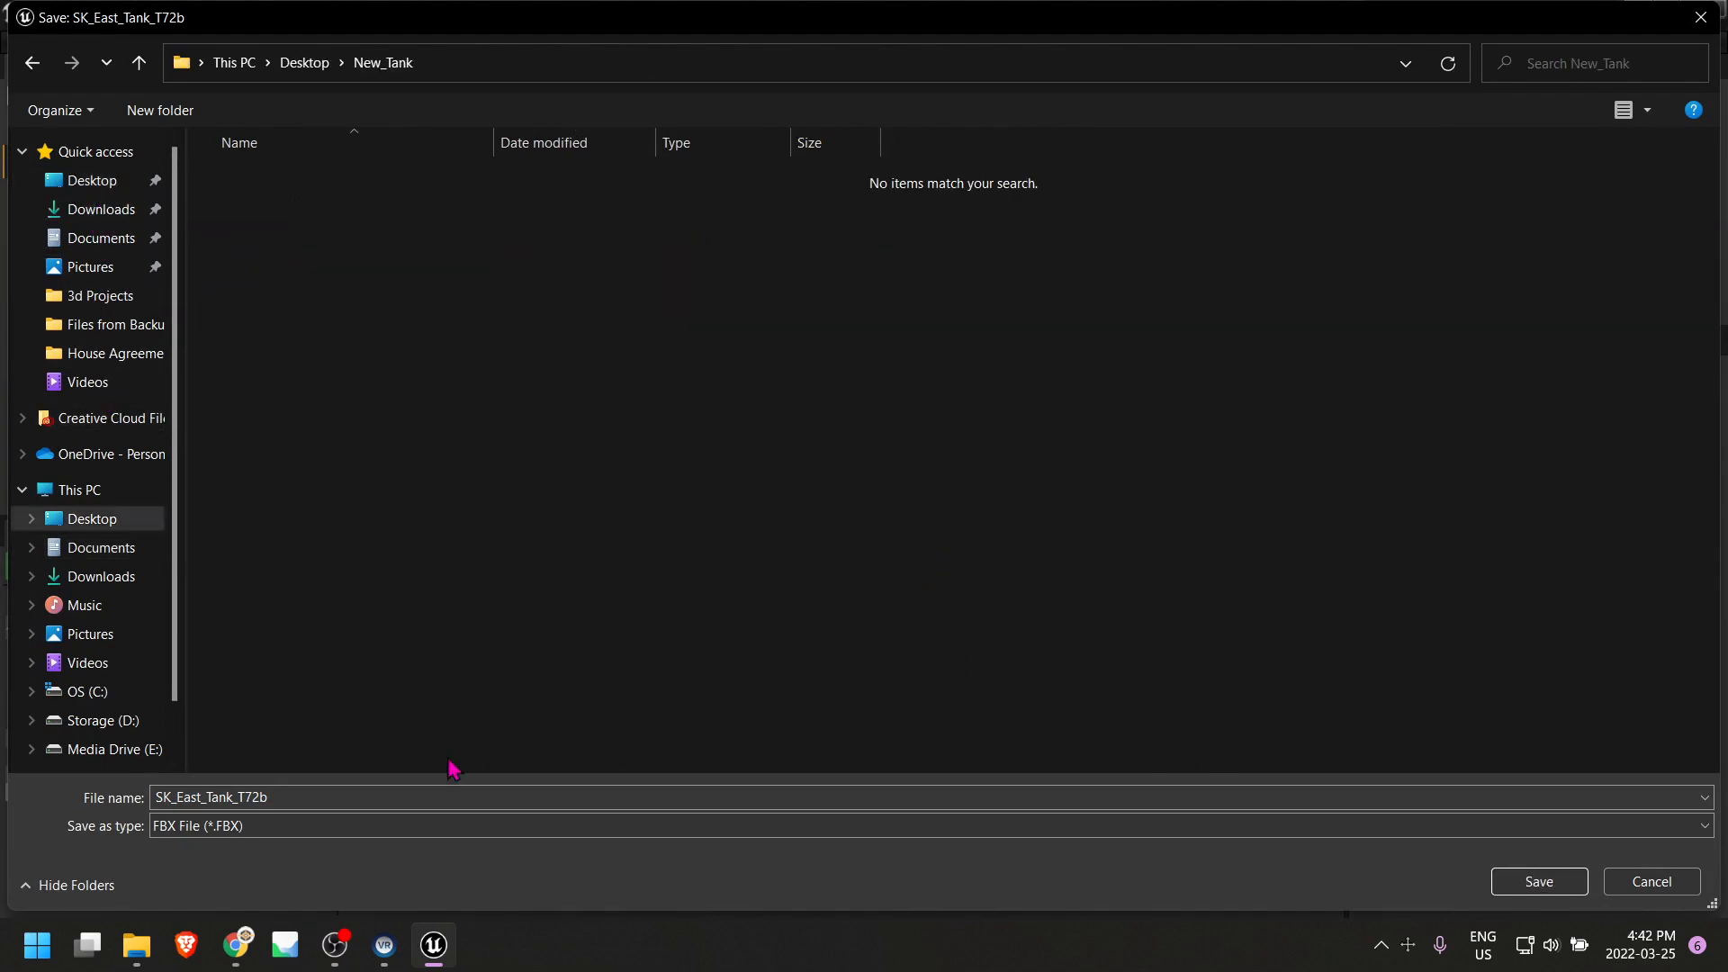
pyautogui.click(1539, 882)
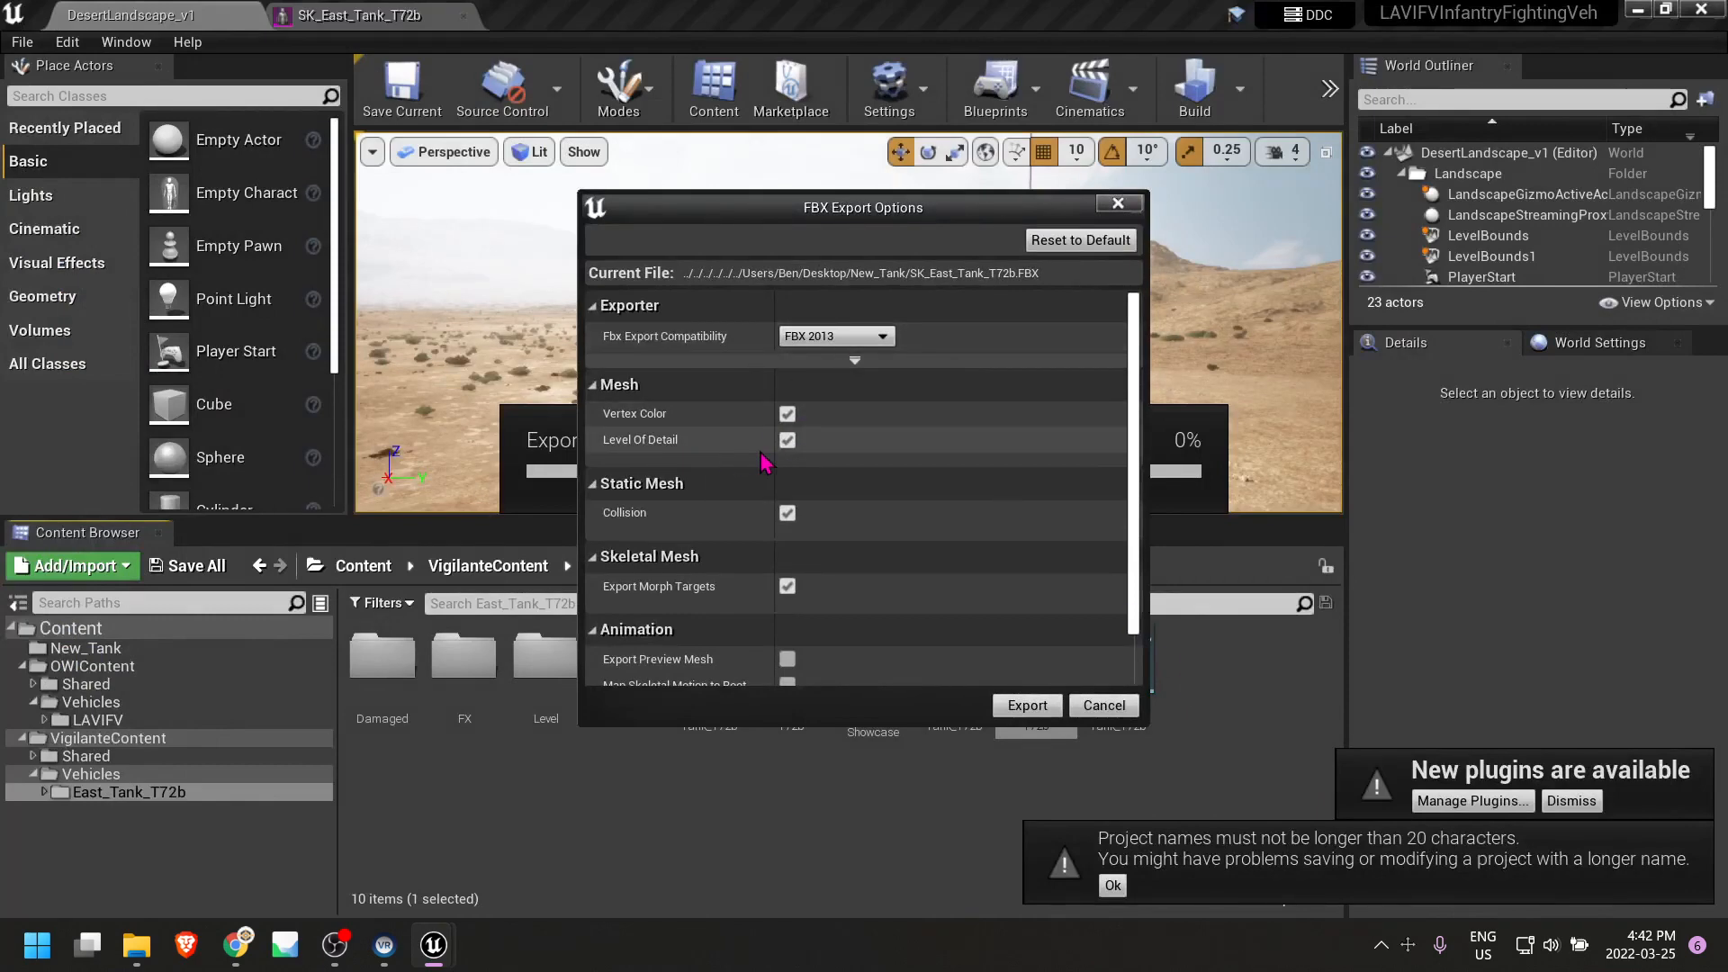
pyautogui.click(1046, 707)
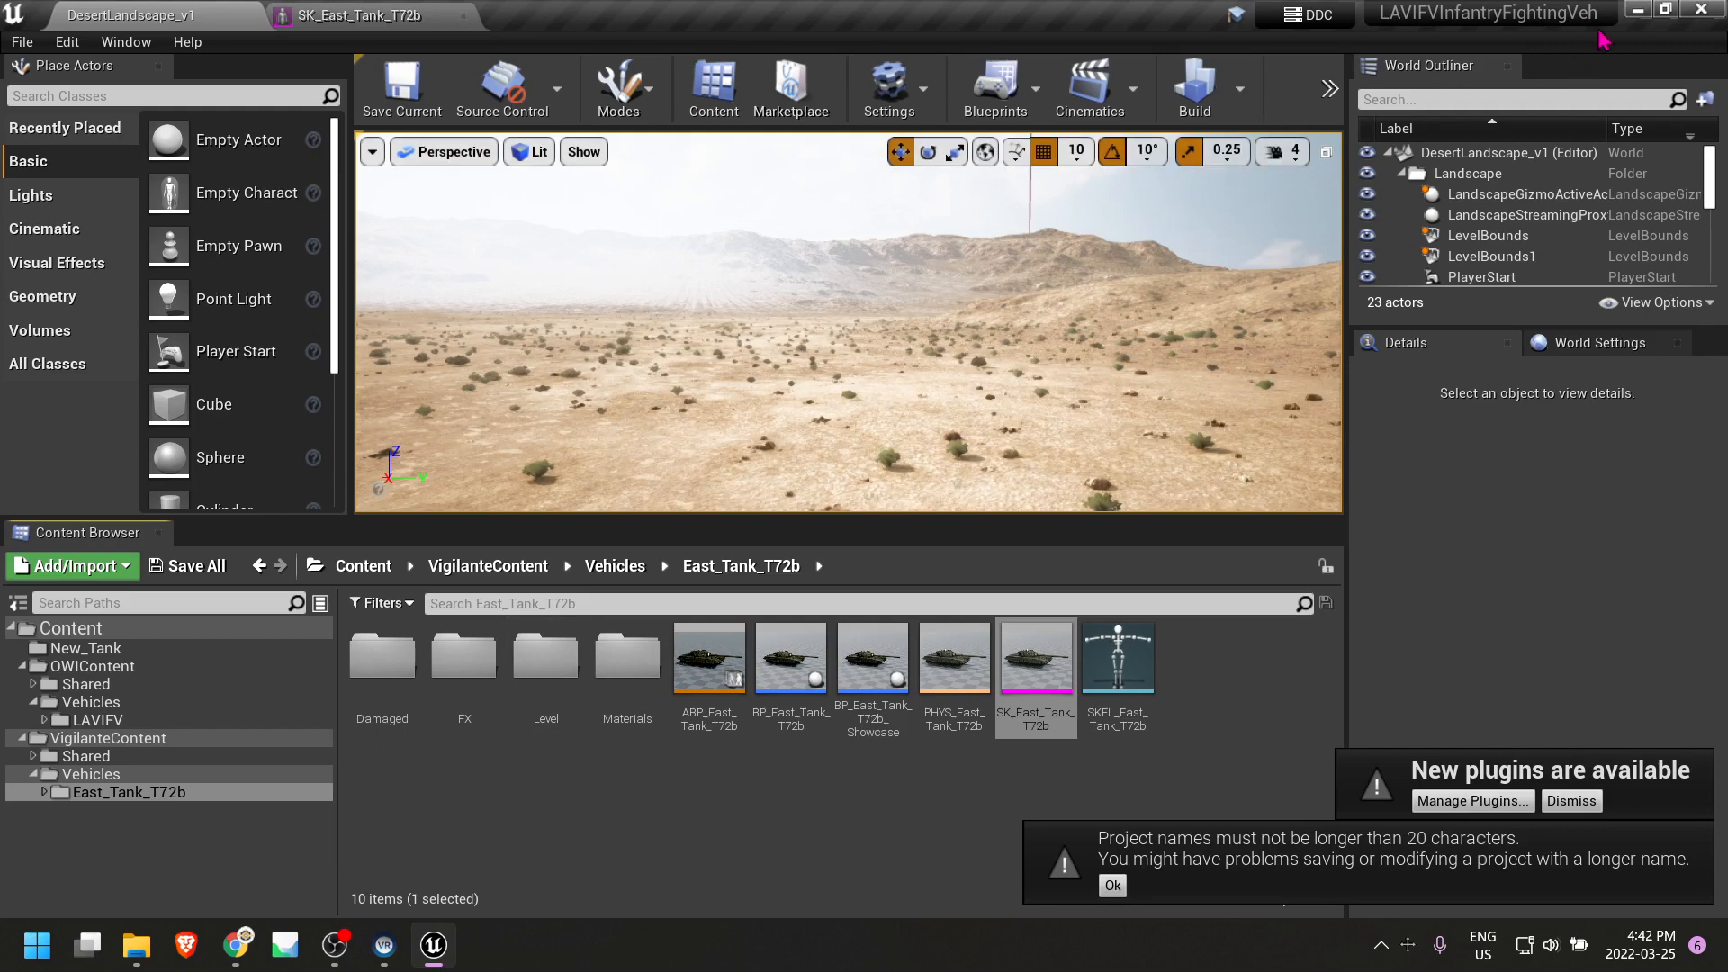
# Switch to Blender and clear the default camera, cube and light from the new scene.
pyautogui.click(1637, 11)
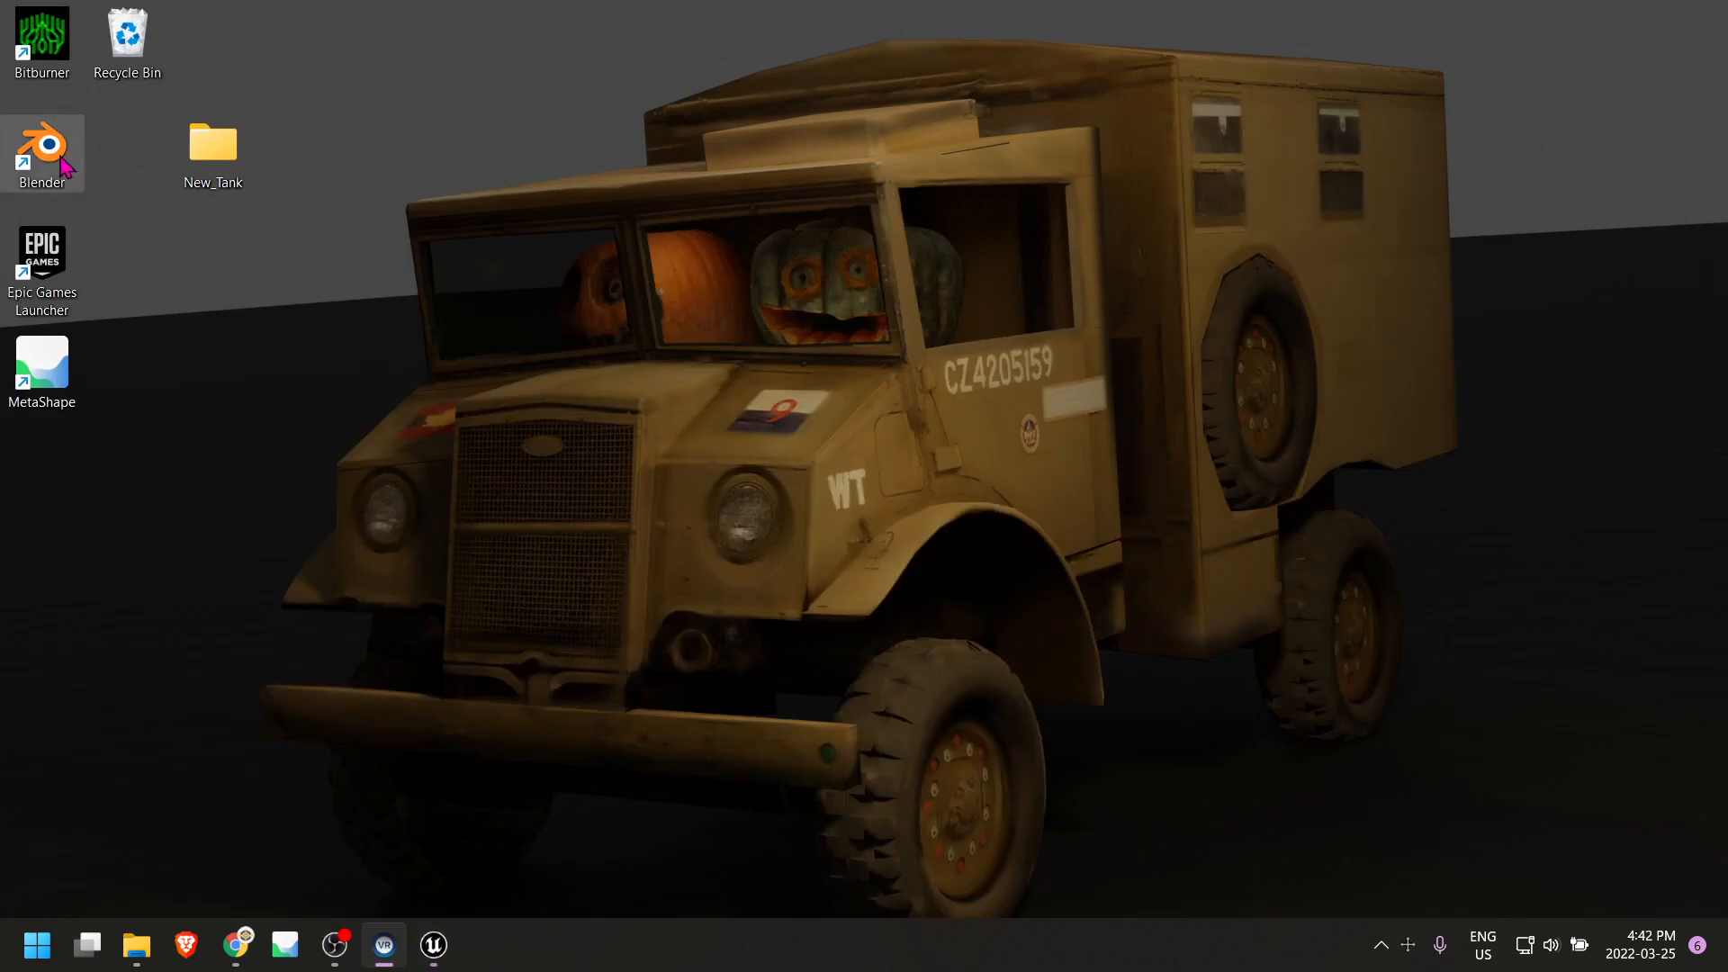
pyautogui.doubleClick(43, 149)
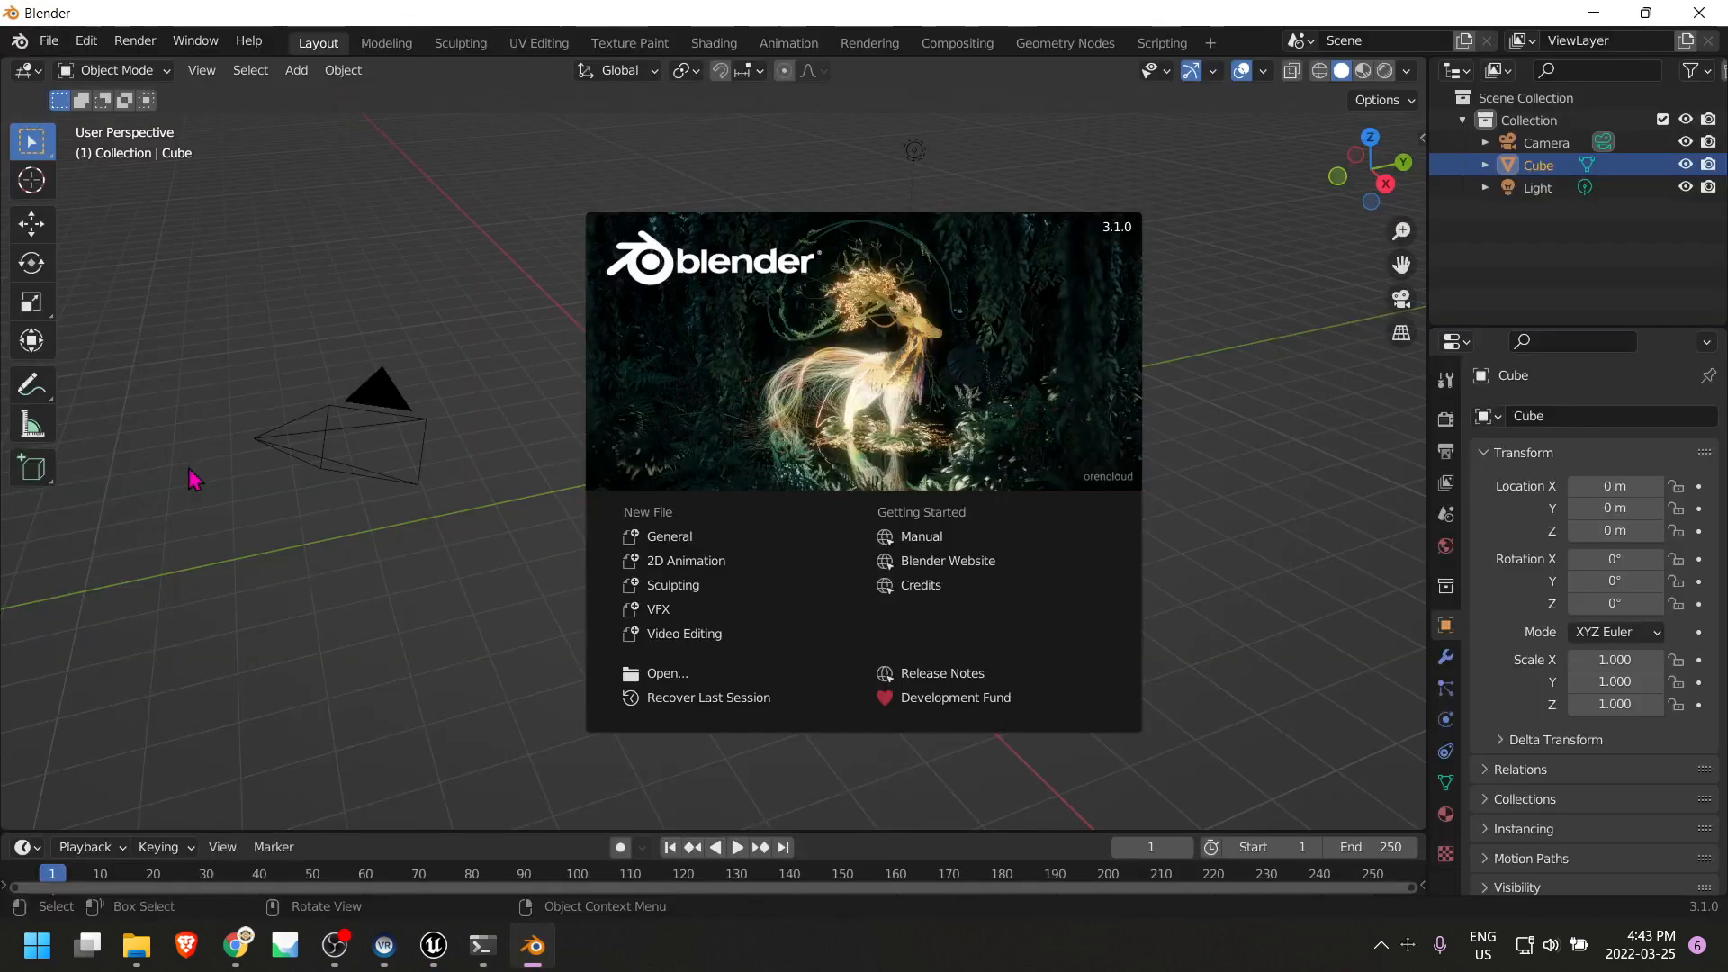
pyautogui.click(251, 236)
pyautogui.press('a')
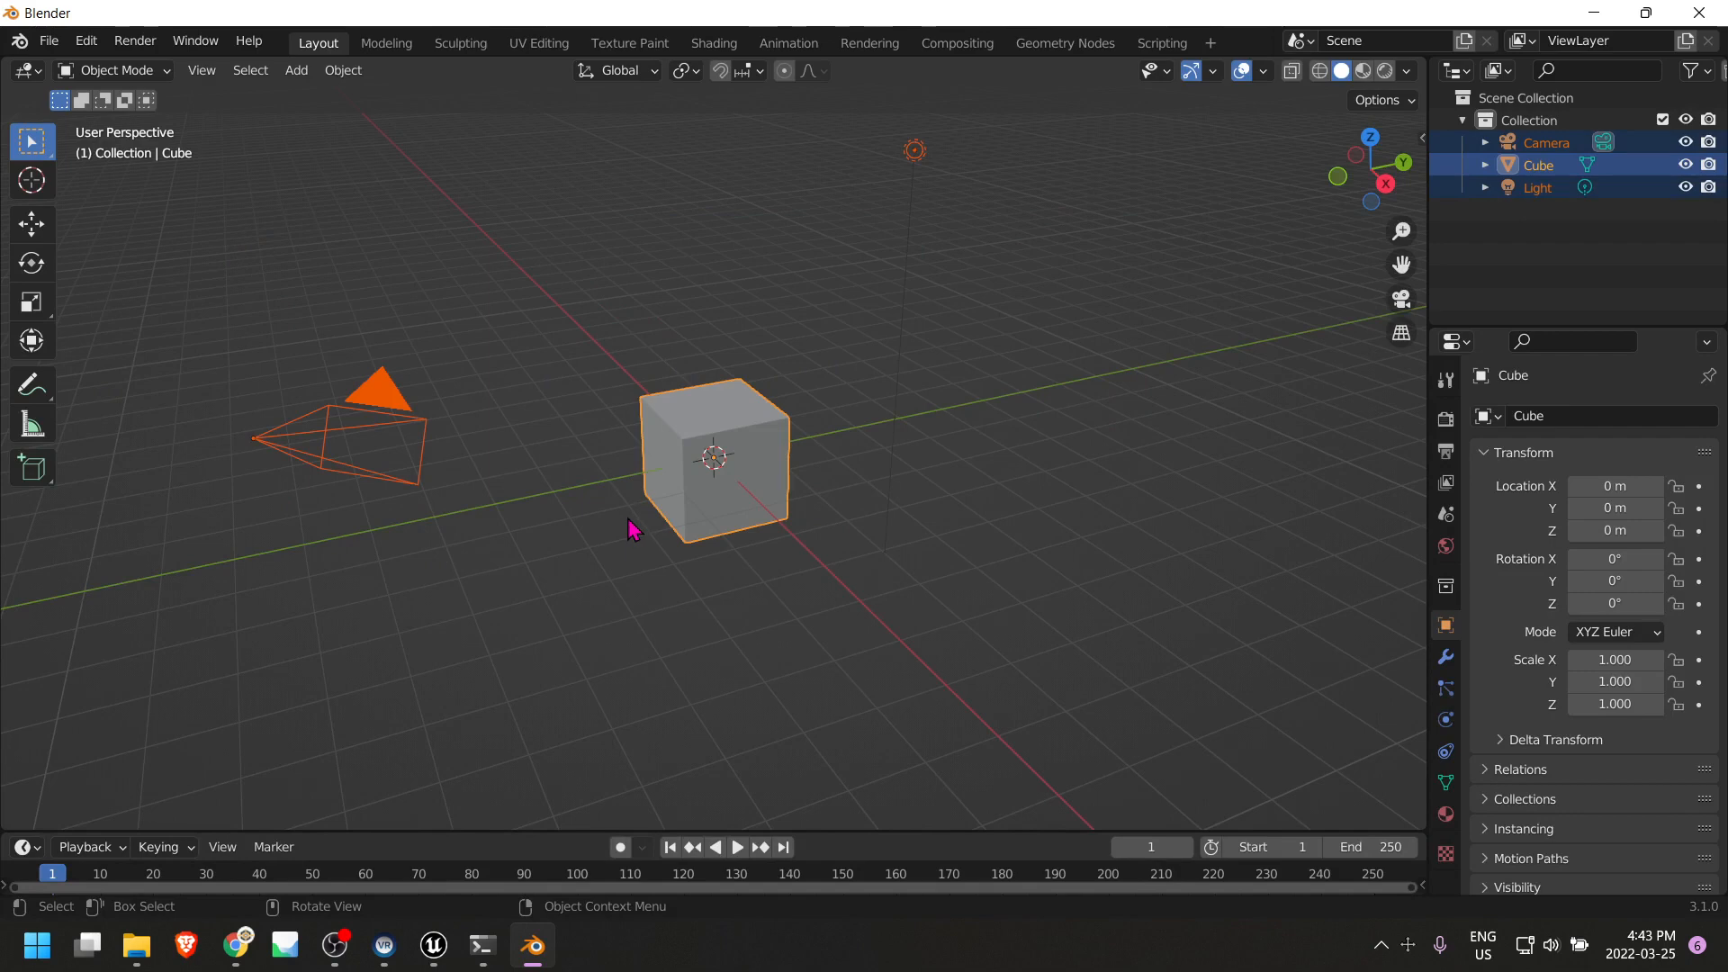
pyautogui.press('Delete')
# Import SK_East_Tank_T72b.FBX from the Desktop's New_Tank folder into the empty scene.
pyautogui.click(49, 42)
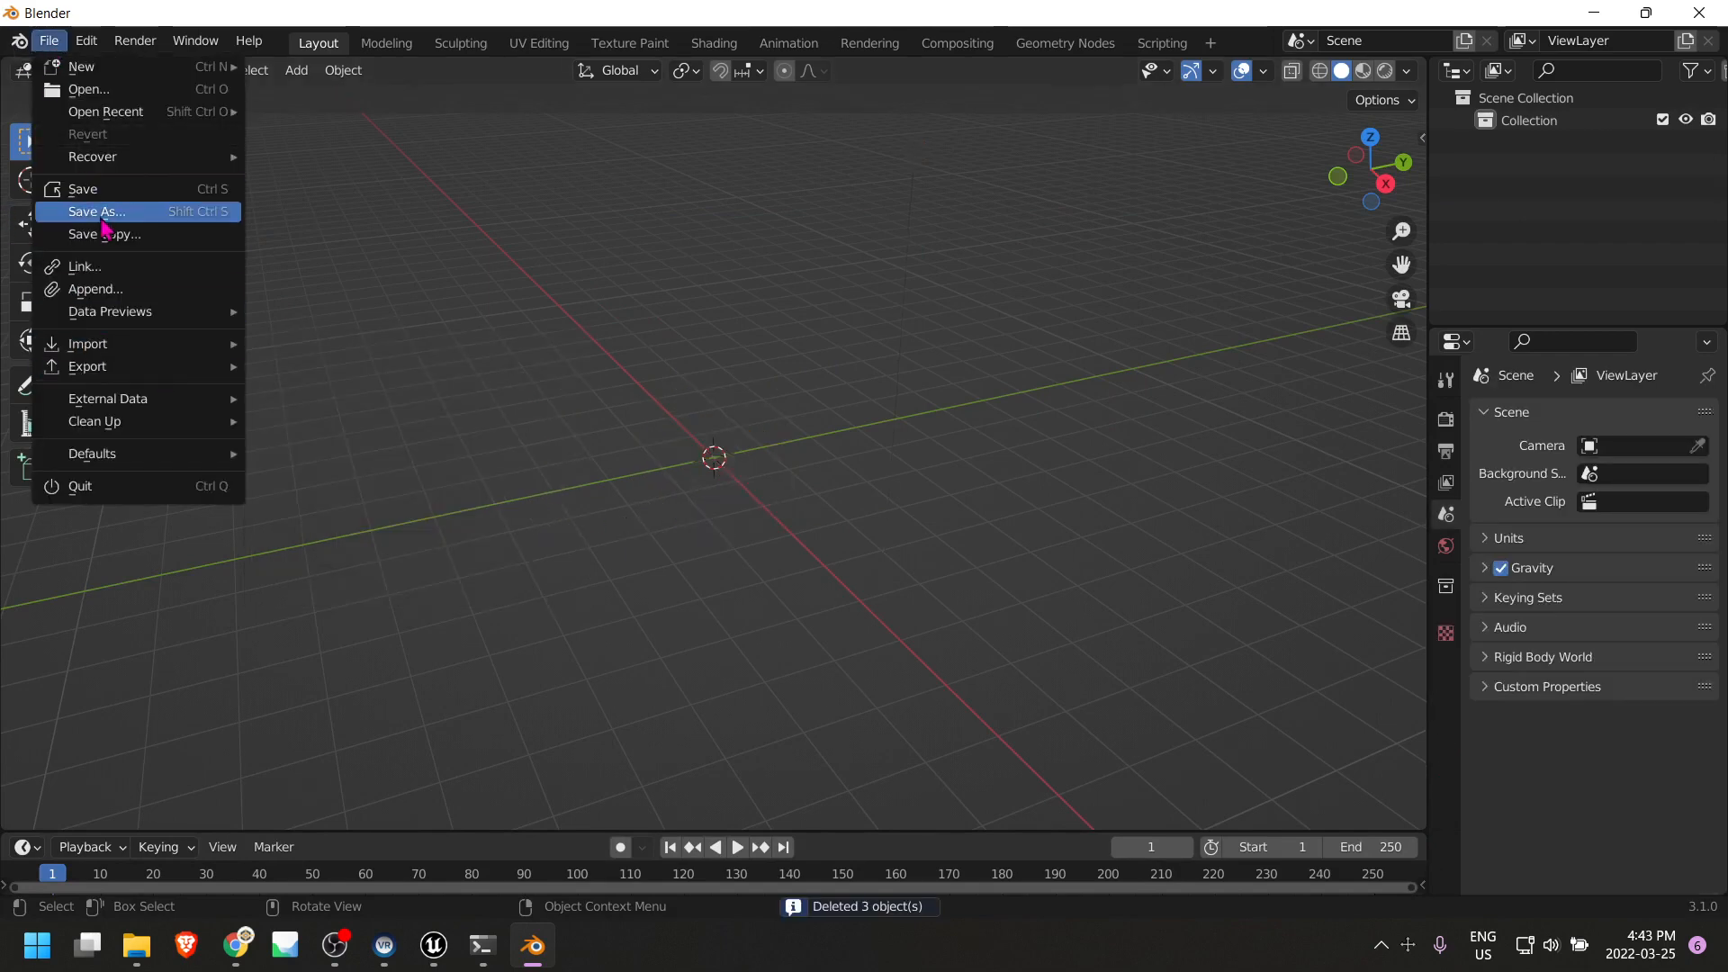
pyautogui.moveTo(139, 351)
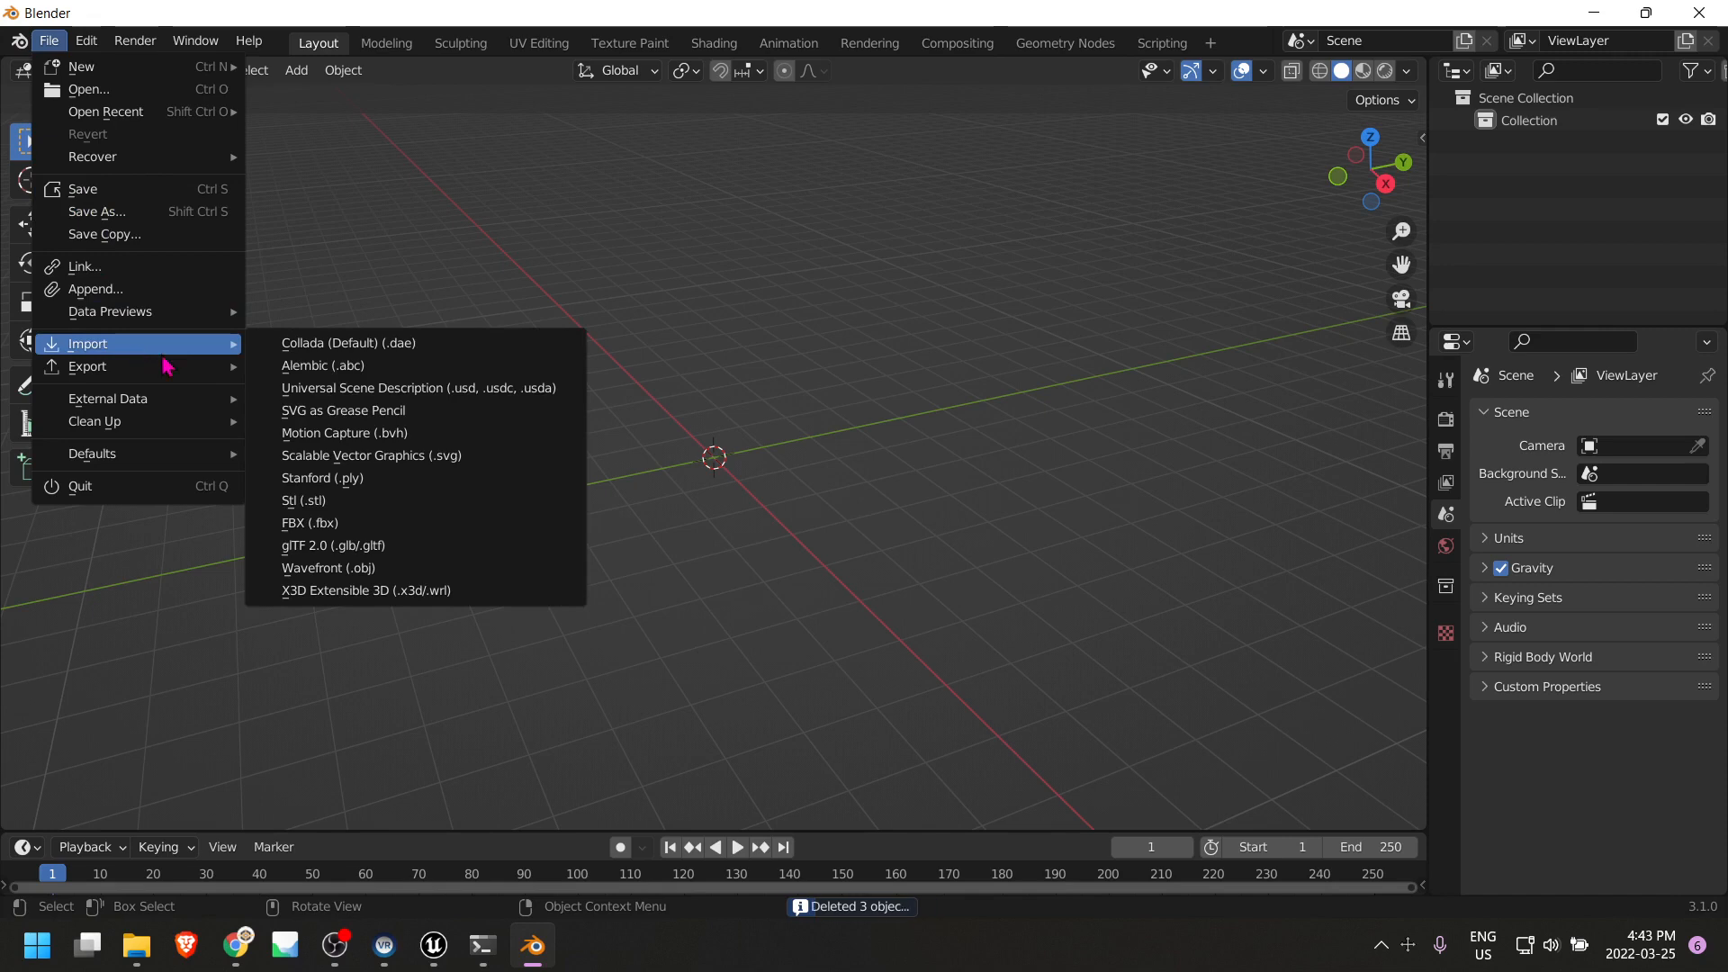
pyautogui.click(356, 531)
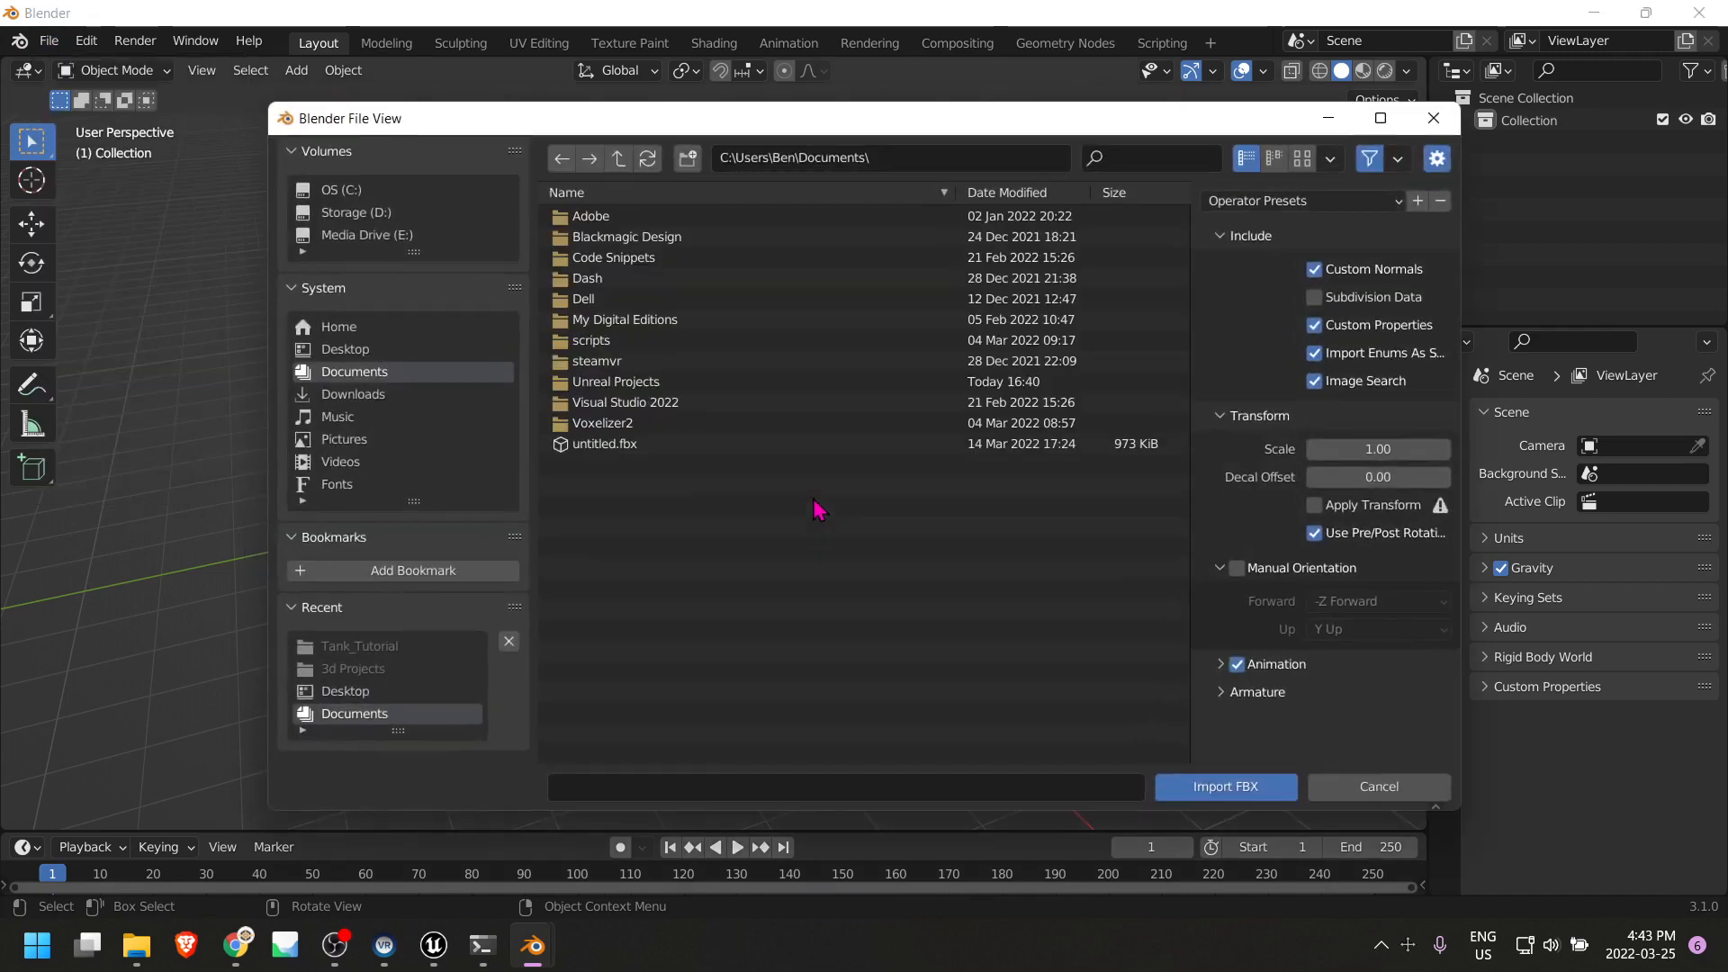
pyautogui.click(349, 351)
pyautogui.click(596, 216)
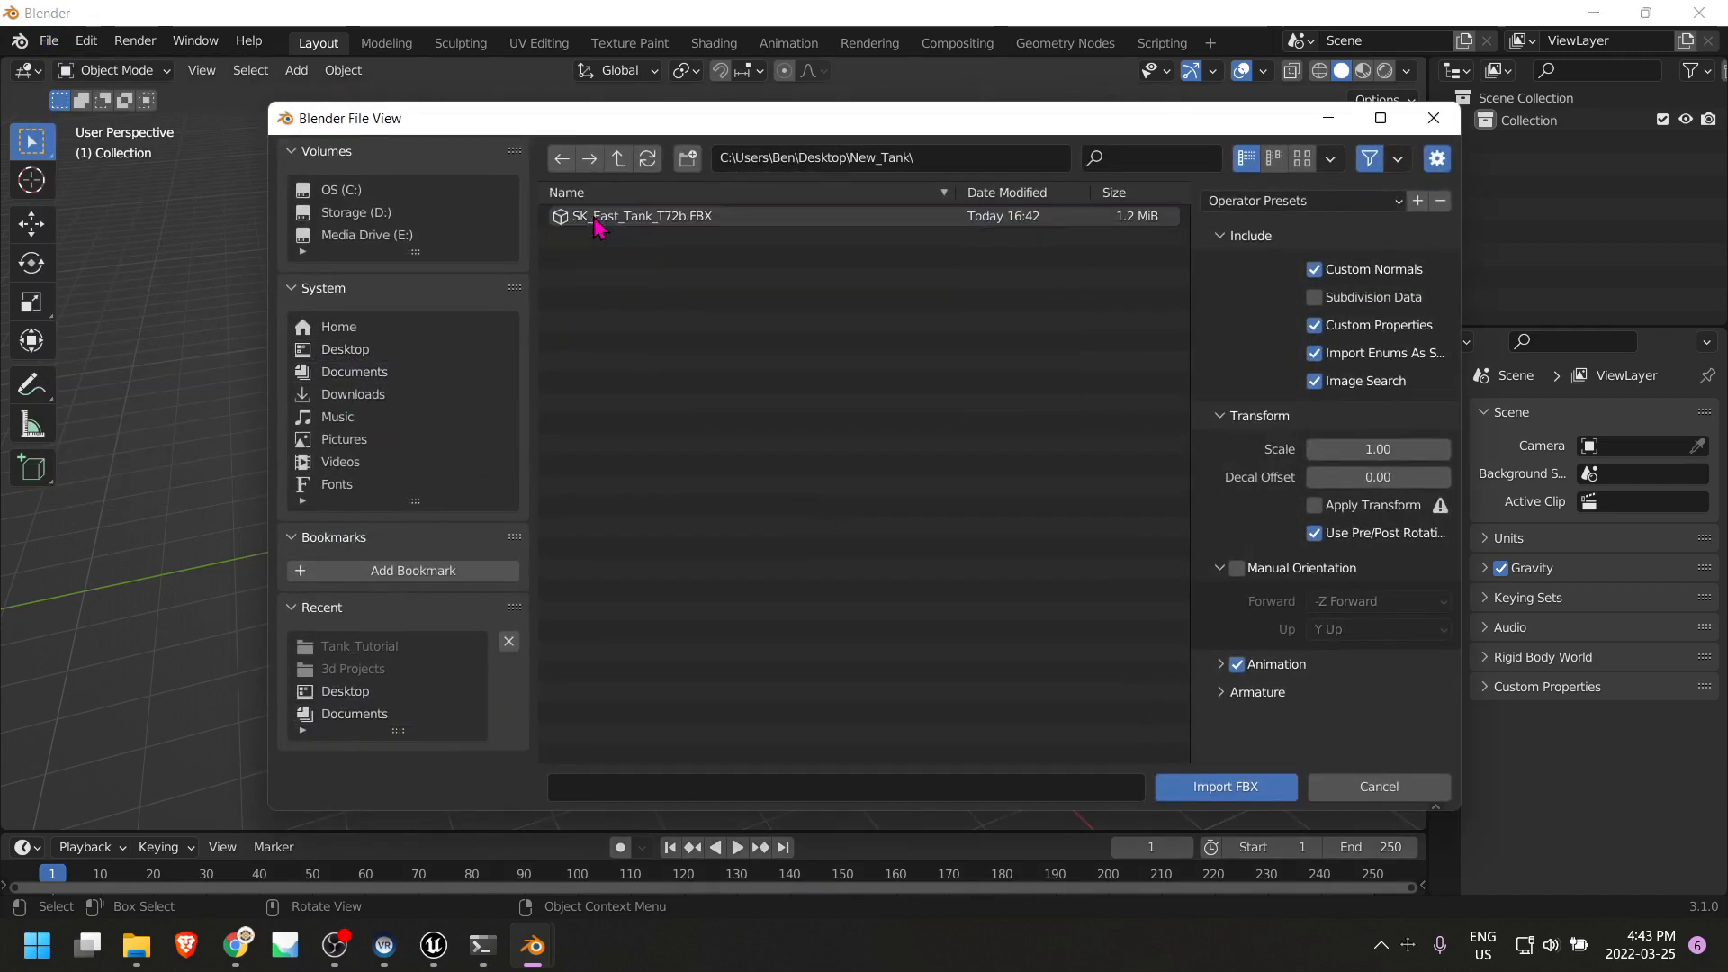
pyautogui.click(621, 217)
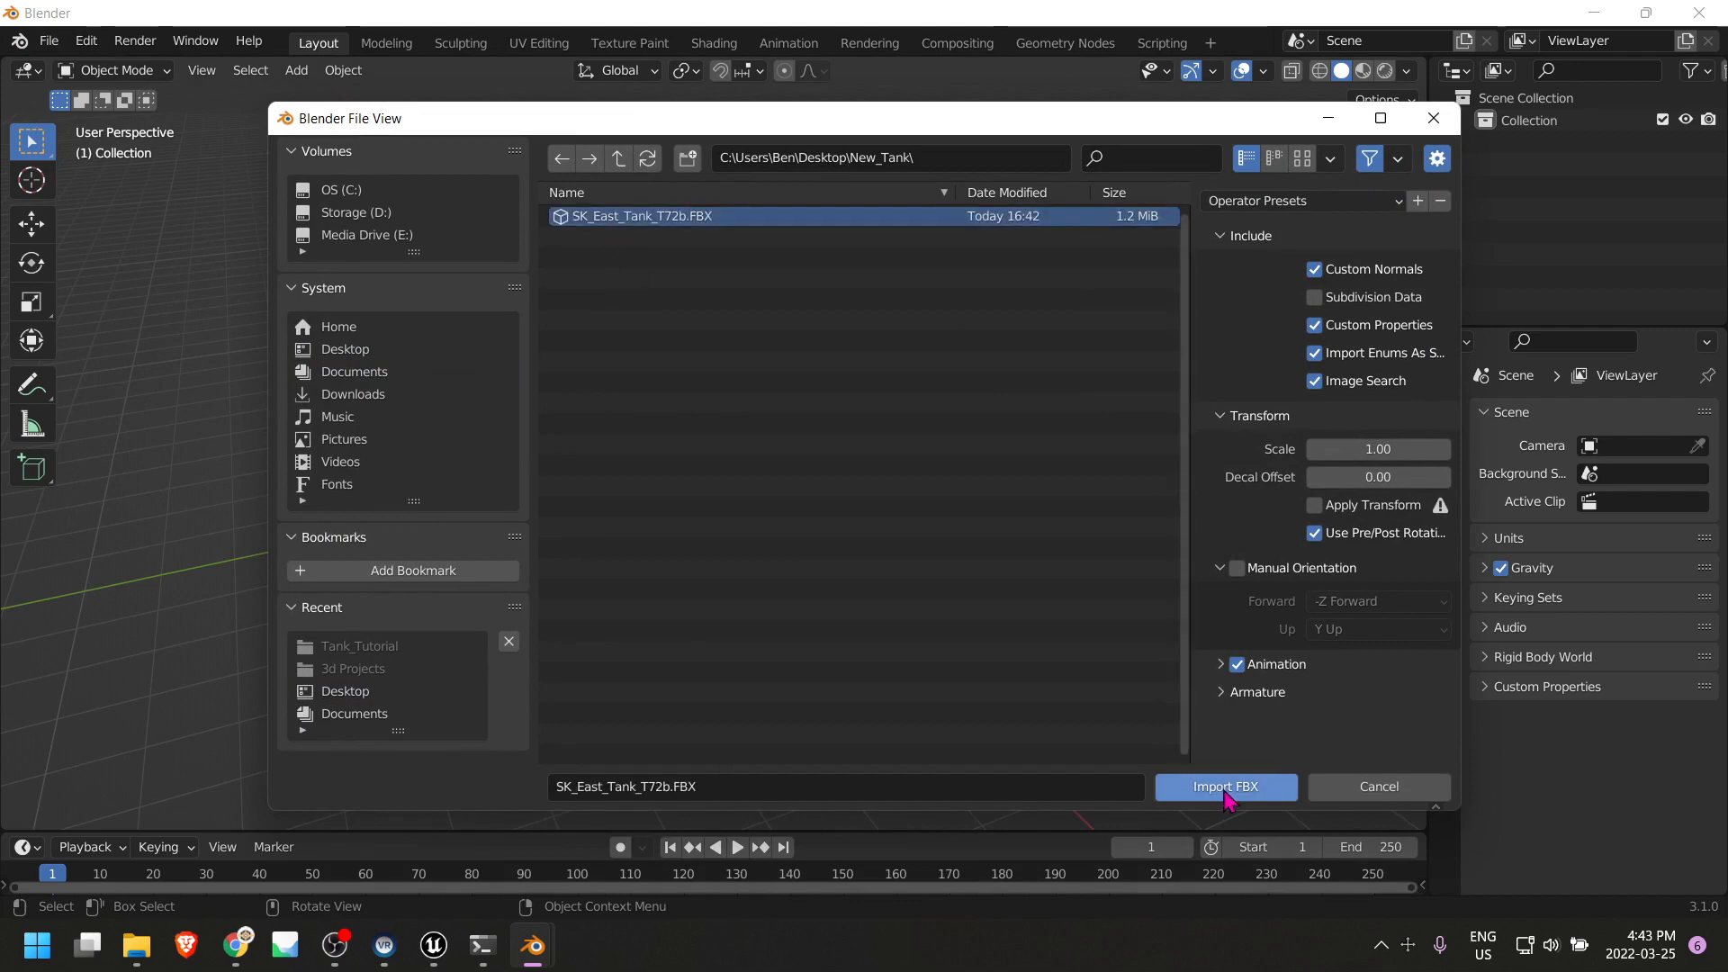
pyautogui.click(1226, 792)
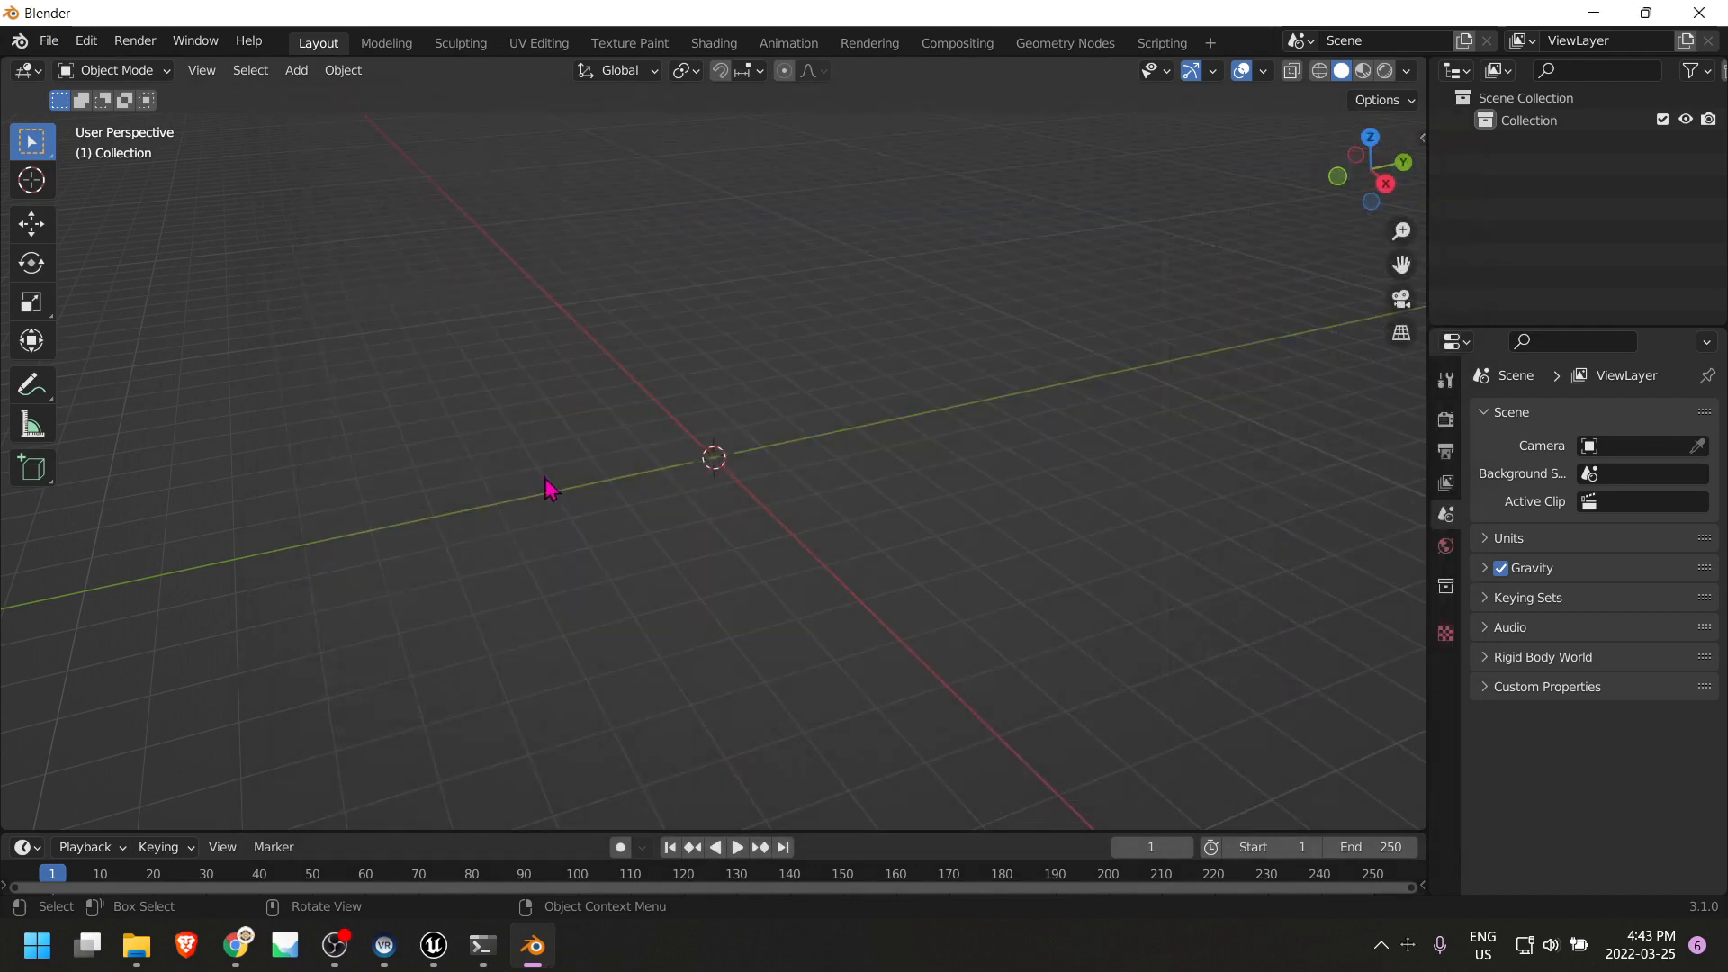
pyautogui.rightClick(720, 457)
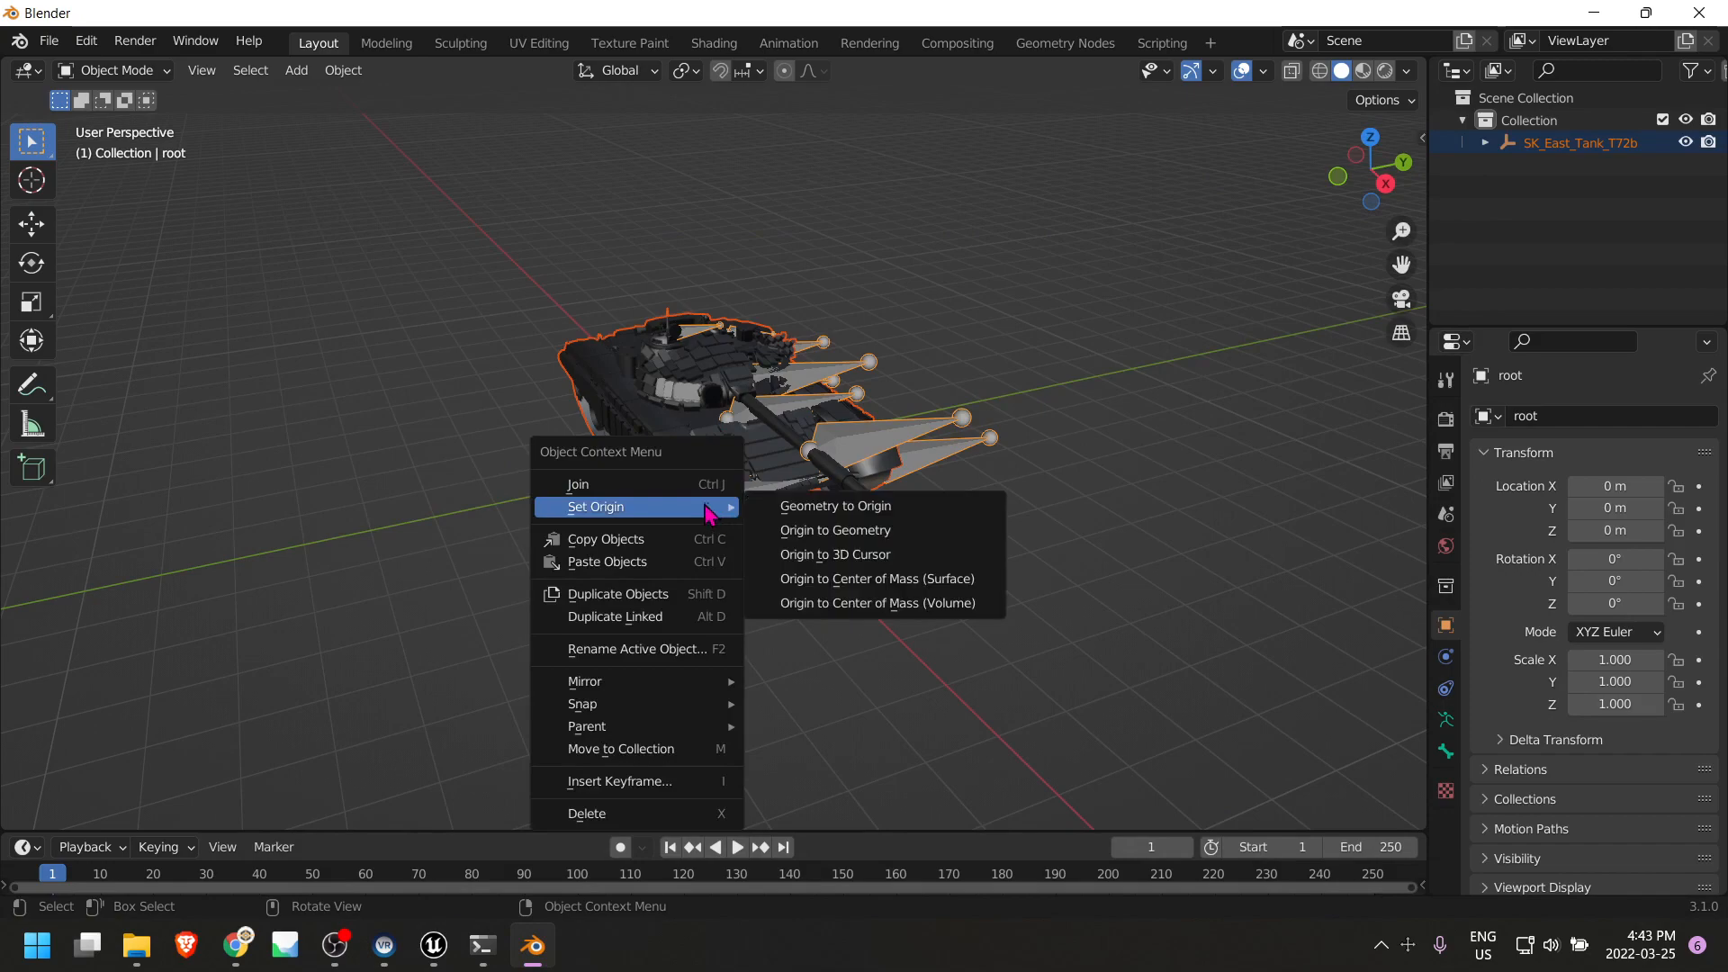
# Switch to the Shading workspace and put the tank mesh SK_East_Tank_T72b.001 into Edit Mode with edge selection.
pyautogui.scroll(8, 827, 468)
pyautogui.scroll(-8, 827, 468)
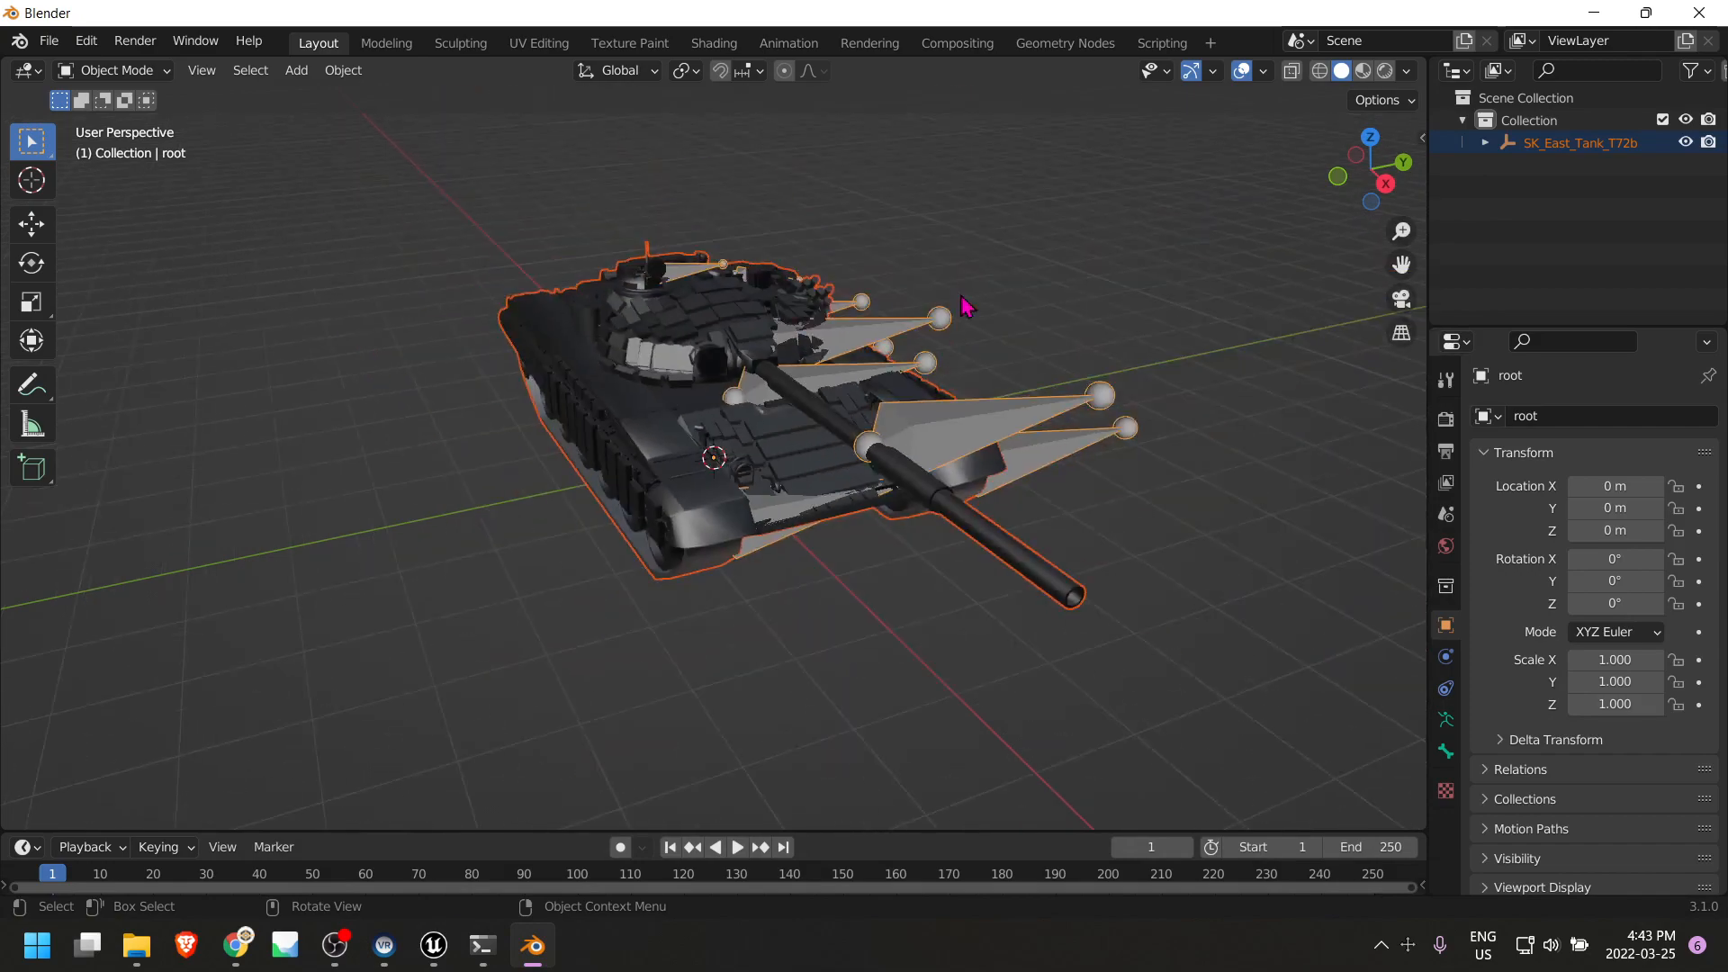
pyautogui.moveTo(965, 306); pyautogui.dragTo(850, 426, button='middle')
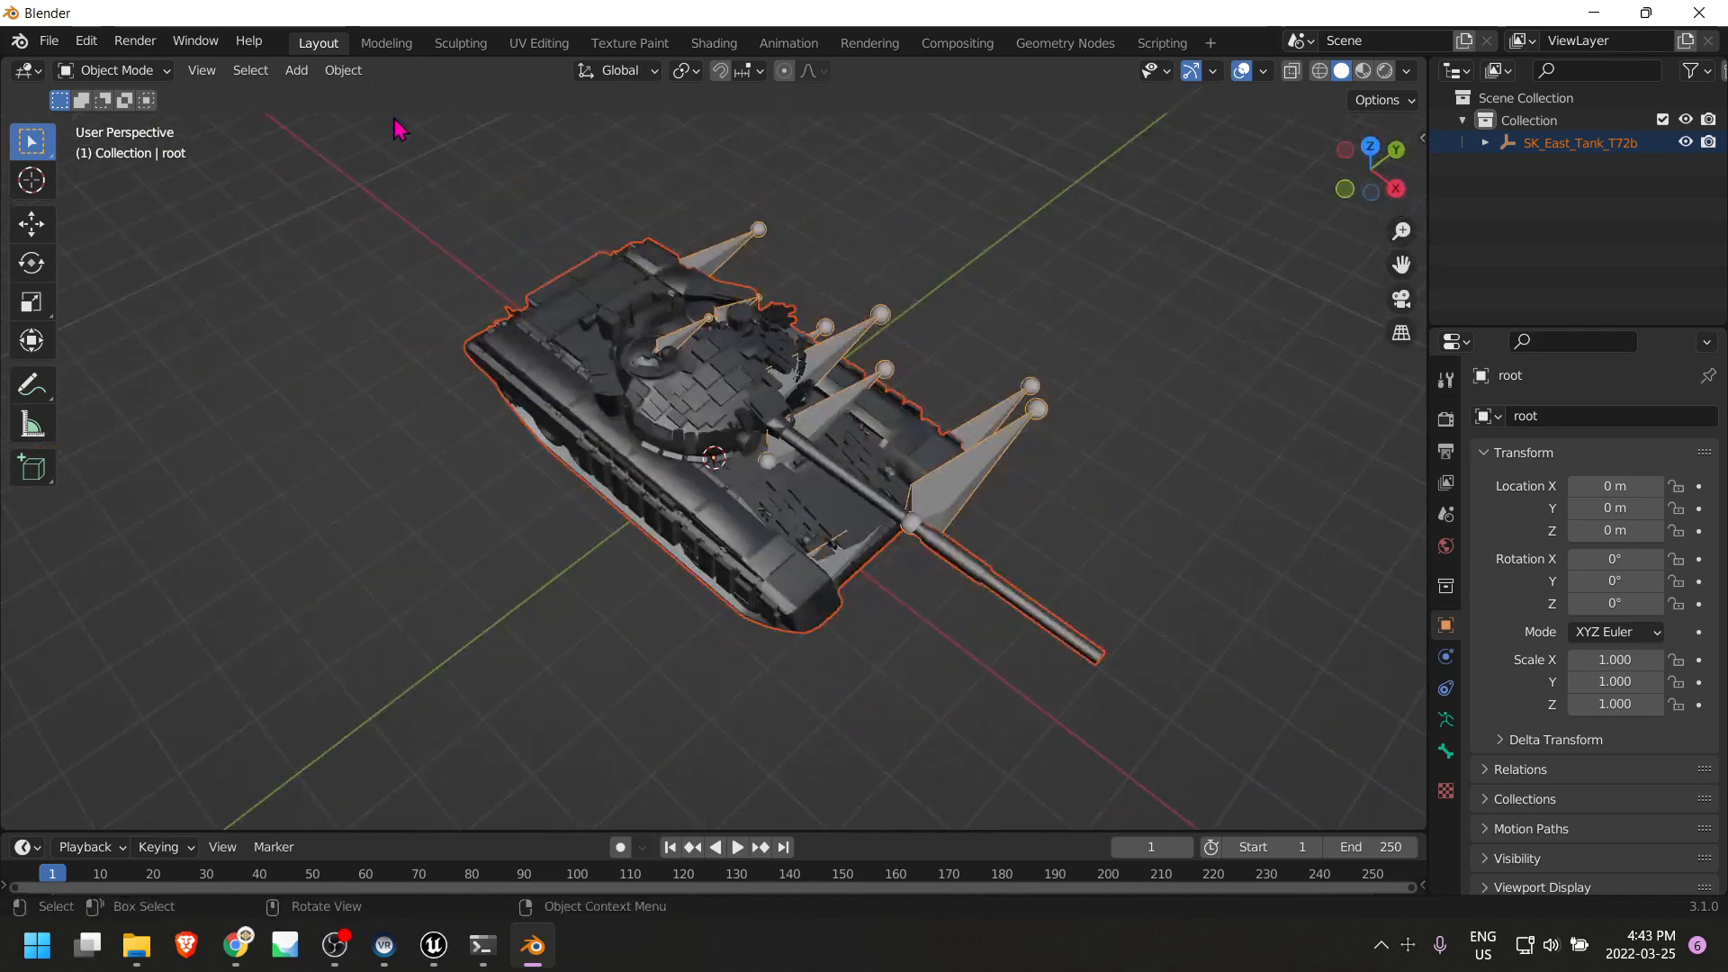
pyautogui.click(720, 45)
pyautogui.moveTo(675, 531)
pyautogui.mouseDown(button='middle')
pyautogui.moveTo(659, 536)
pyautogui.moveTo(743, 513)
pyautogui.moveTo(810, 432)
pyautogui.moveTo(896, 405)
pyautogui.moveTo(795, 290)
pyautogui.moveTo(879, 440)
pyautogui.moveTo(1091, 317)
pyautogui.moveTo(1042, 399)
pyautogui.moveTo(964, 355)
pyautogui.moveTo(942, 312)
pyautogui.moveTo(953, 448)
pyautogui.moveTo(968, 405)
pyautogui.moveTo(933, 405)
pyautogui.mouseUp(button='middle')
pyautogui.click(875, 440)
pyautogui.press('Tab')
pyautogui.scroll(-1, 980, 375)
pyautogui.scroll(1, 1006, 357)
pyautogui.press('2')
pyautogui.scroll(2, 973, 423)
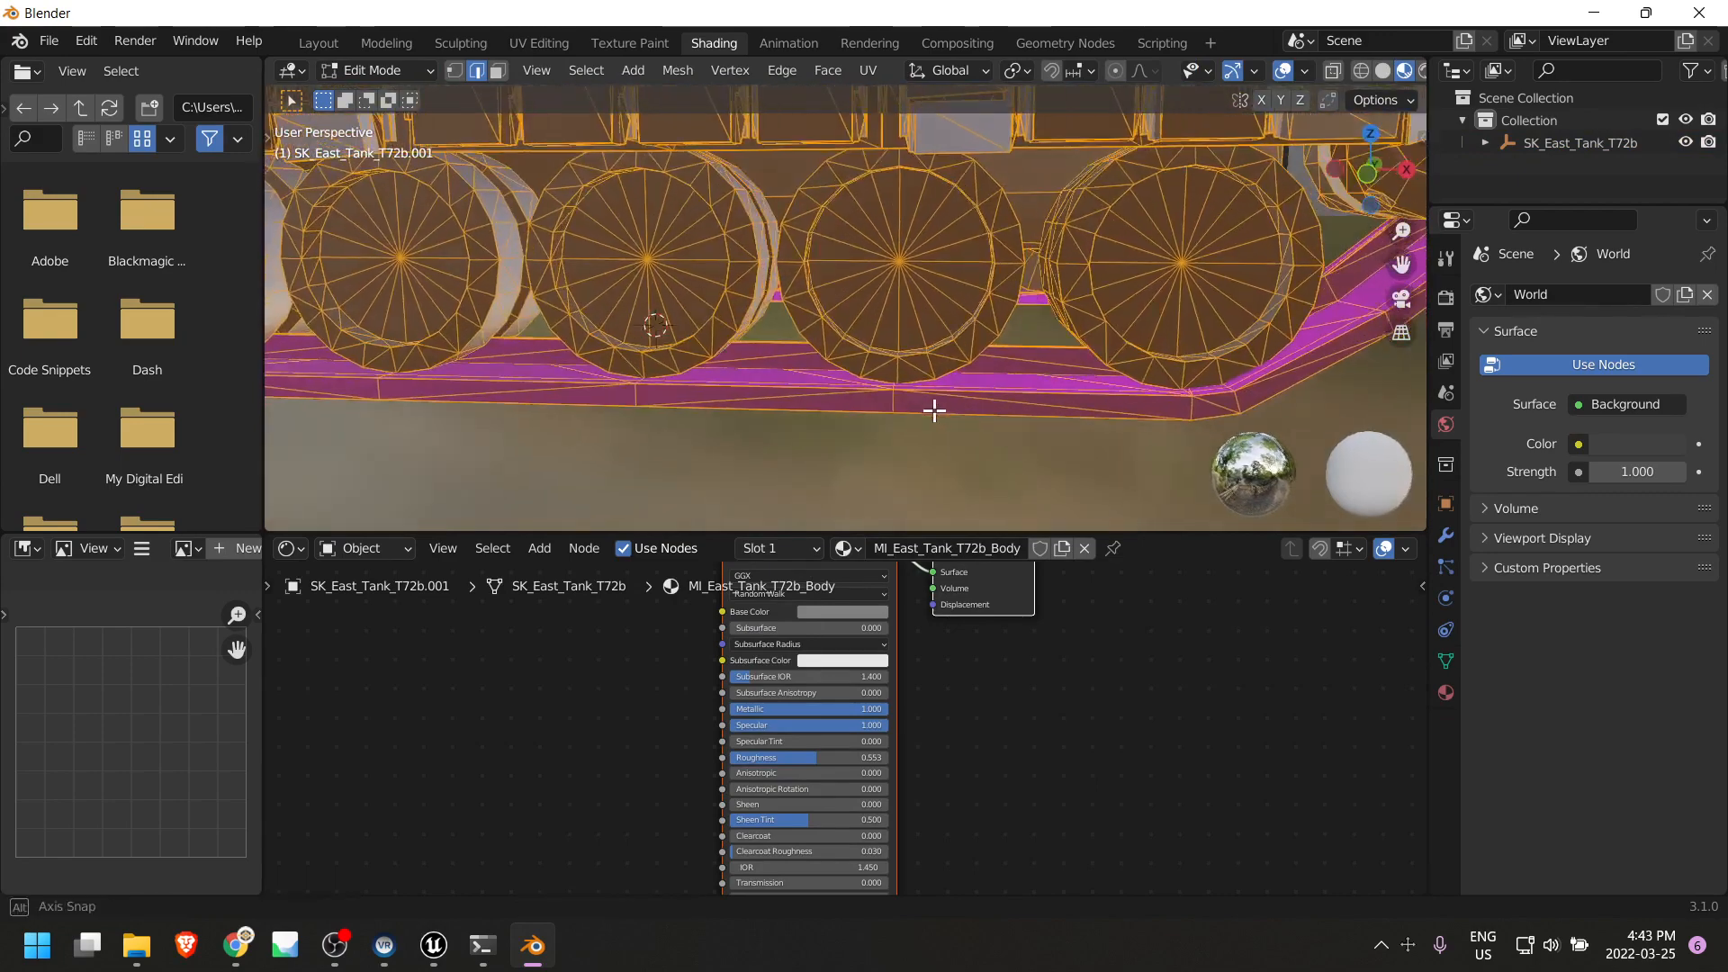
# Enable X-ray and box-select the edges of the lower track section between the last two large road wheels.
pyautogui.click(1011, 404)
pyautogui.moveTo(1032, 373); pyautogui.dragTo(970, 335, button='middle')
pyautogui.moveTo(970, 336); pyautogui.dragTo(1003, 456)
pyautogui.moveTo(1003, 455); pyautogui.dragTo(891, 432, button='middle')
pyautogui.hotkey('alt', 'z')
pyautogui.press('b')
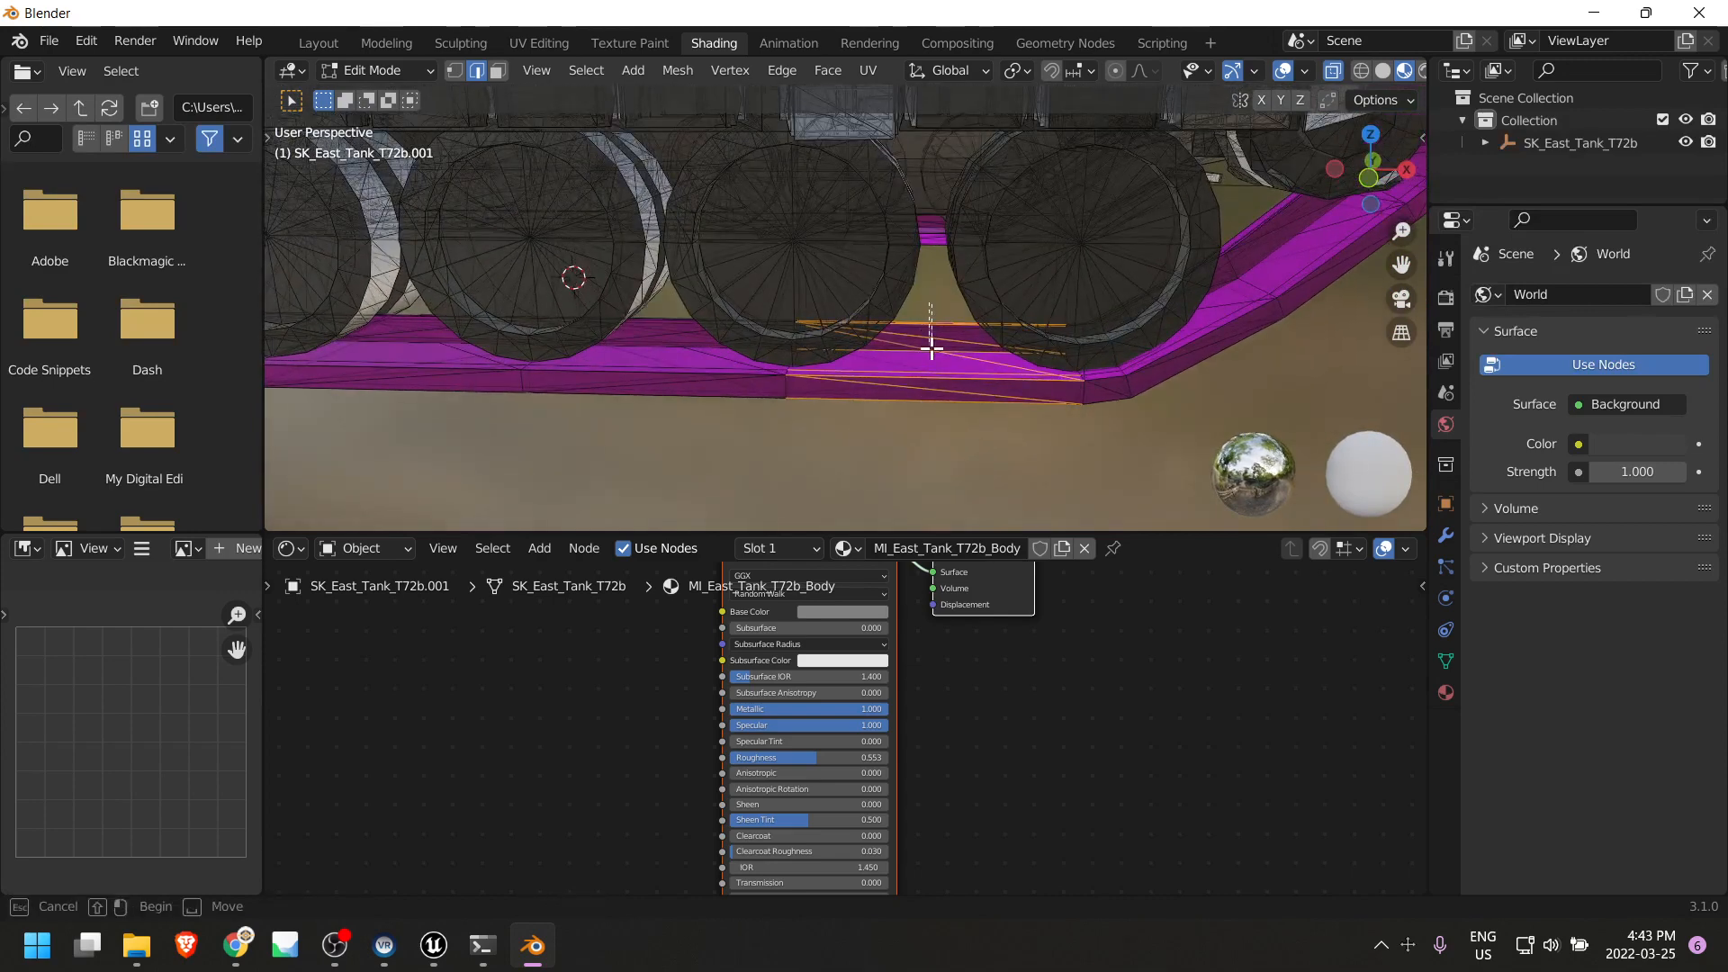
pyautogui.moveTo(944, 466); pyautogui.dragTo(946, 466)
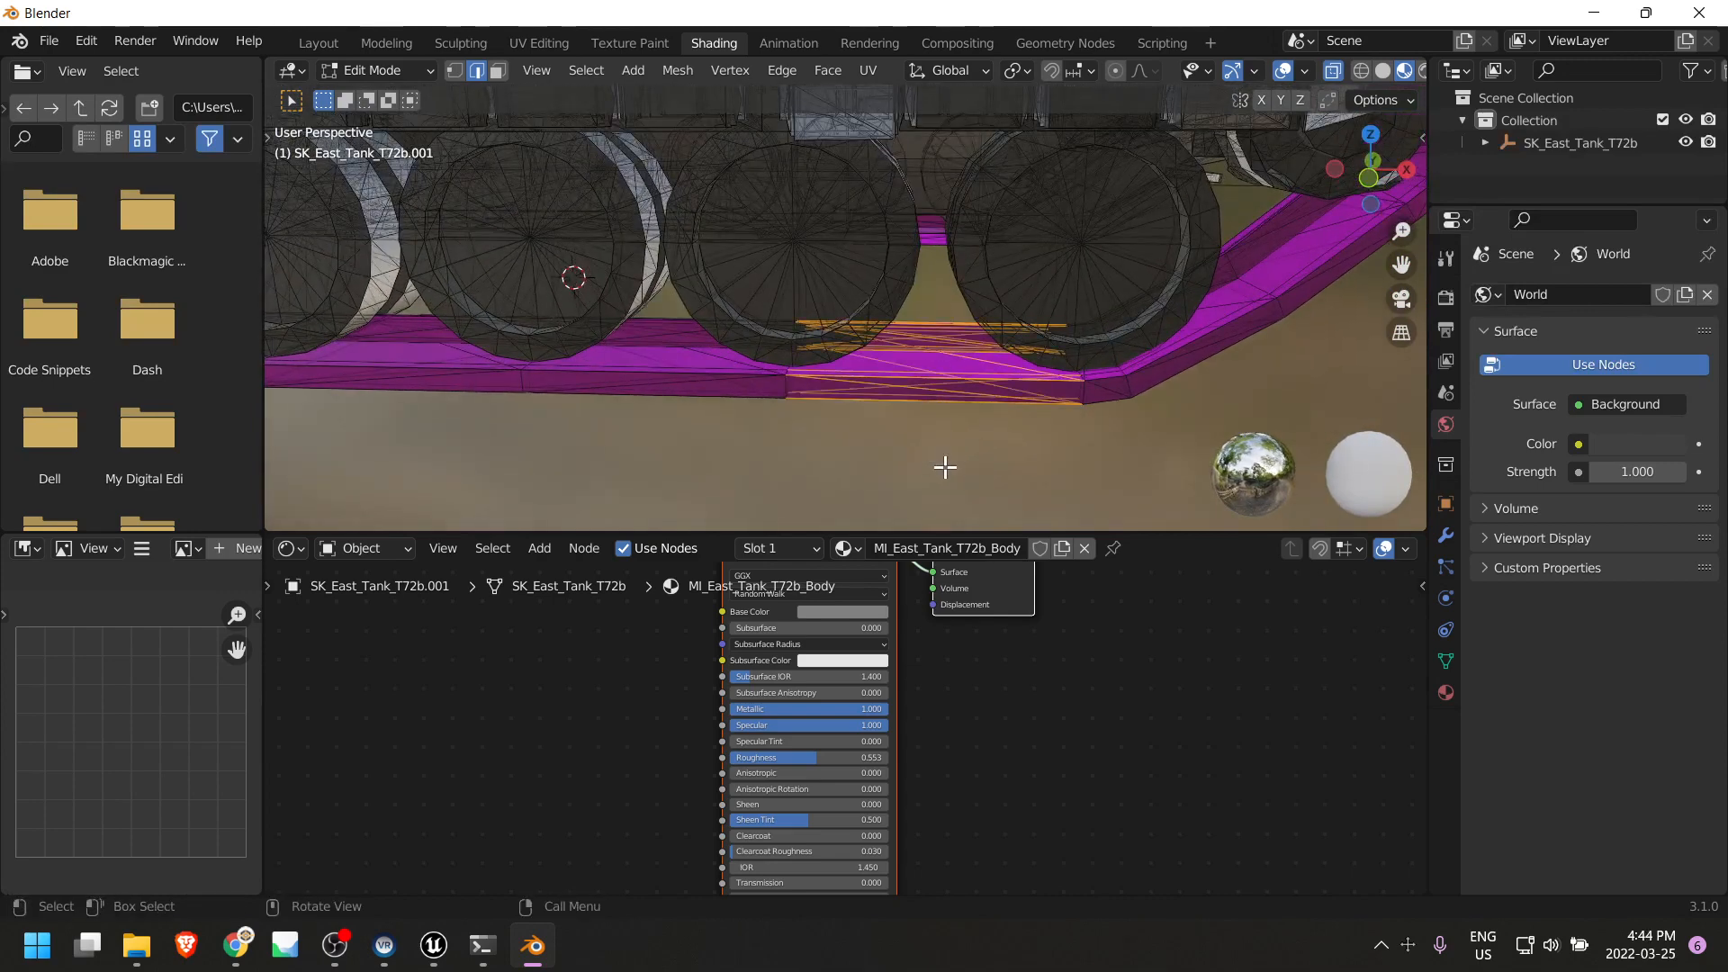
# Grow the edge selection step by step along the track until it wraps around the whole near-side track.
pyautogui.scroll(-5, 968, 459)
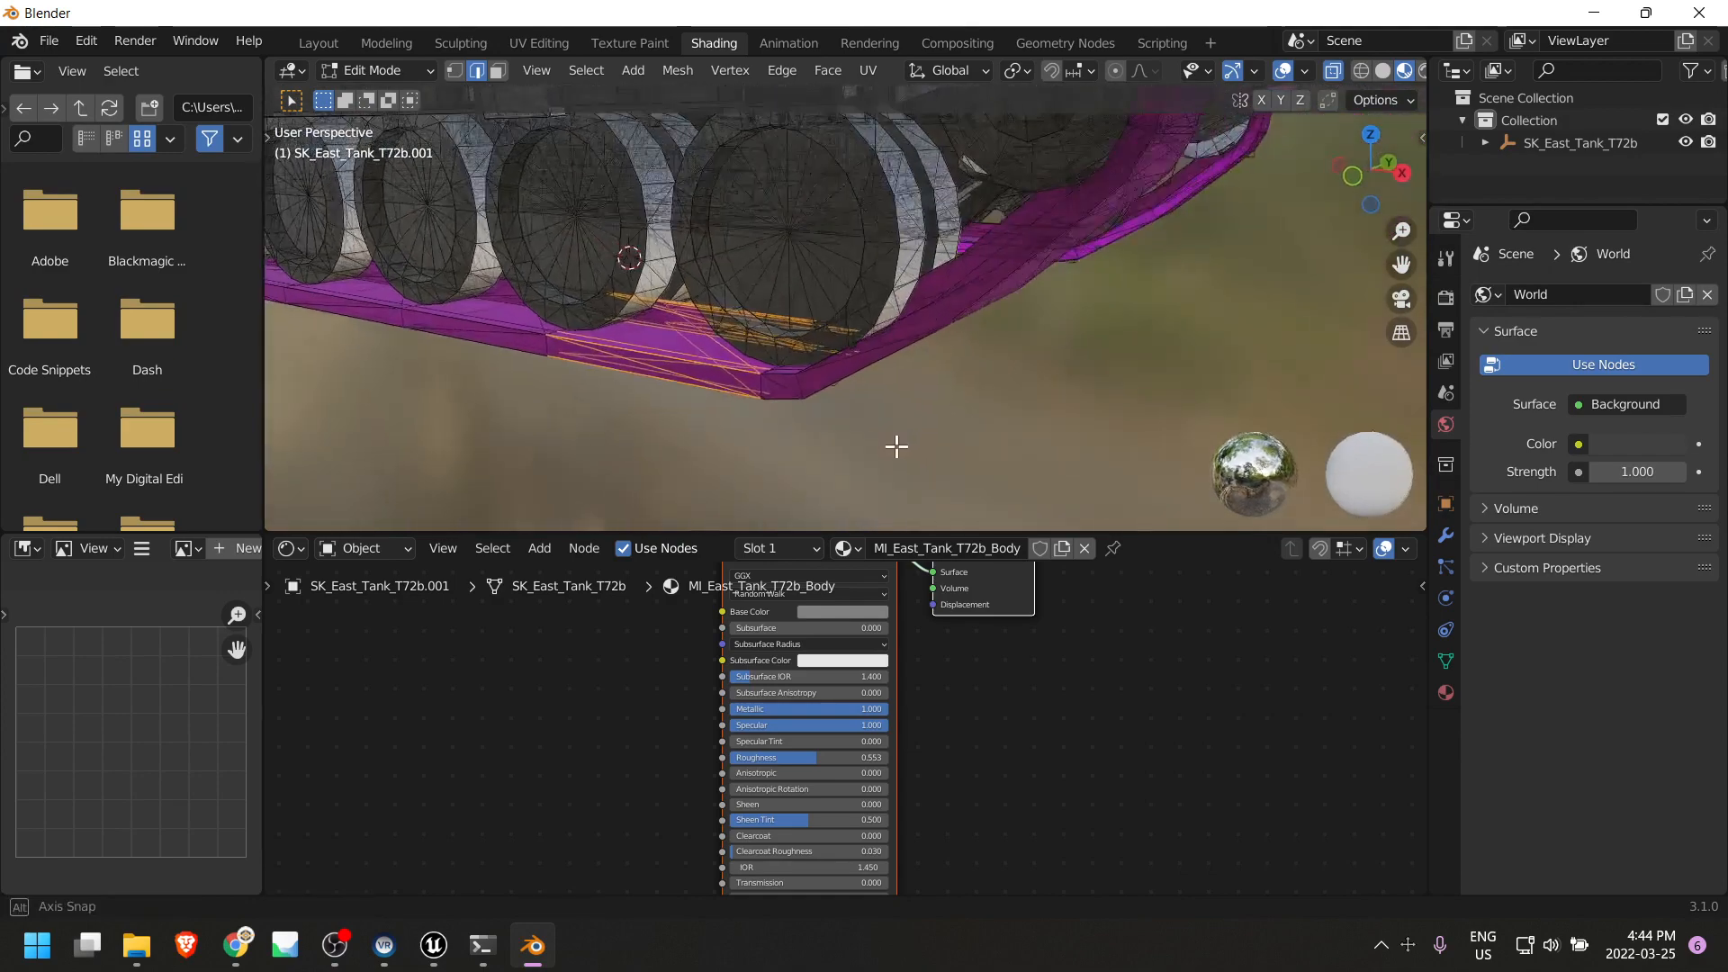
pyautogui.press('ctrl+KP_Add')
pyautogui.press('ctrl+KP_Add')
pyautogui.press('ctrl+KP_Add')
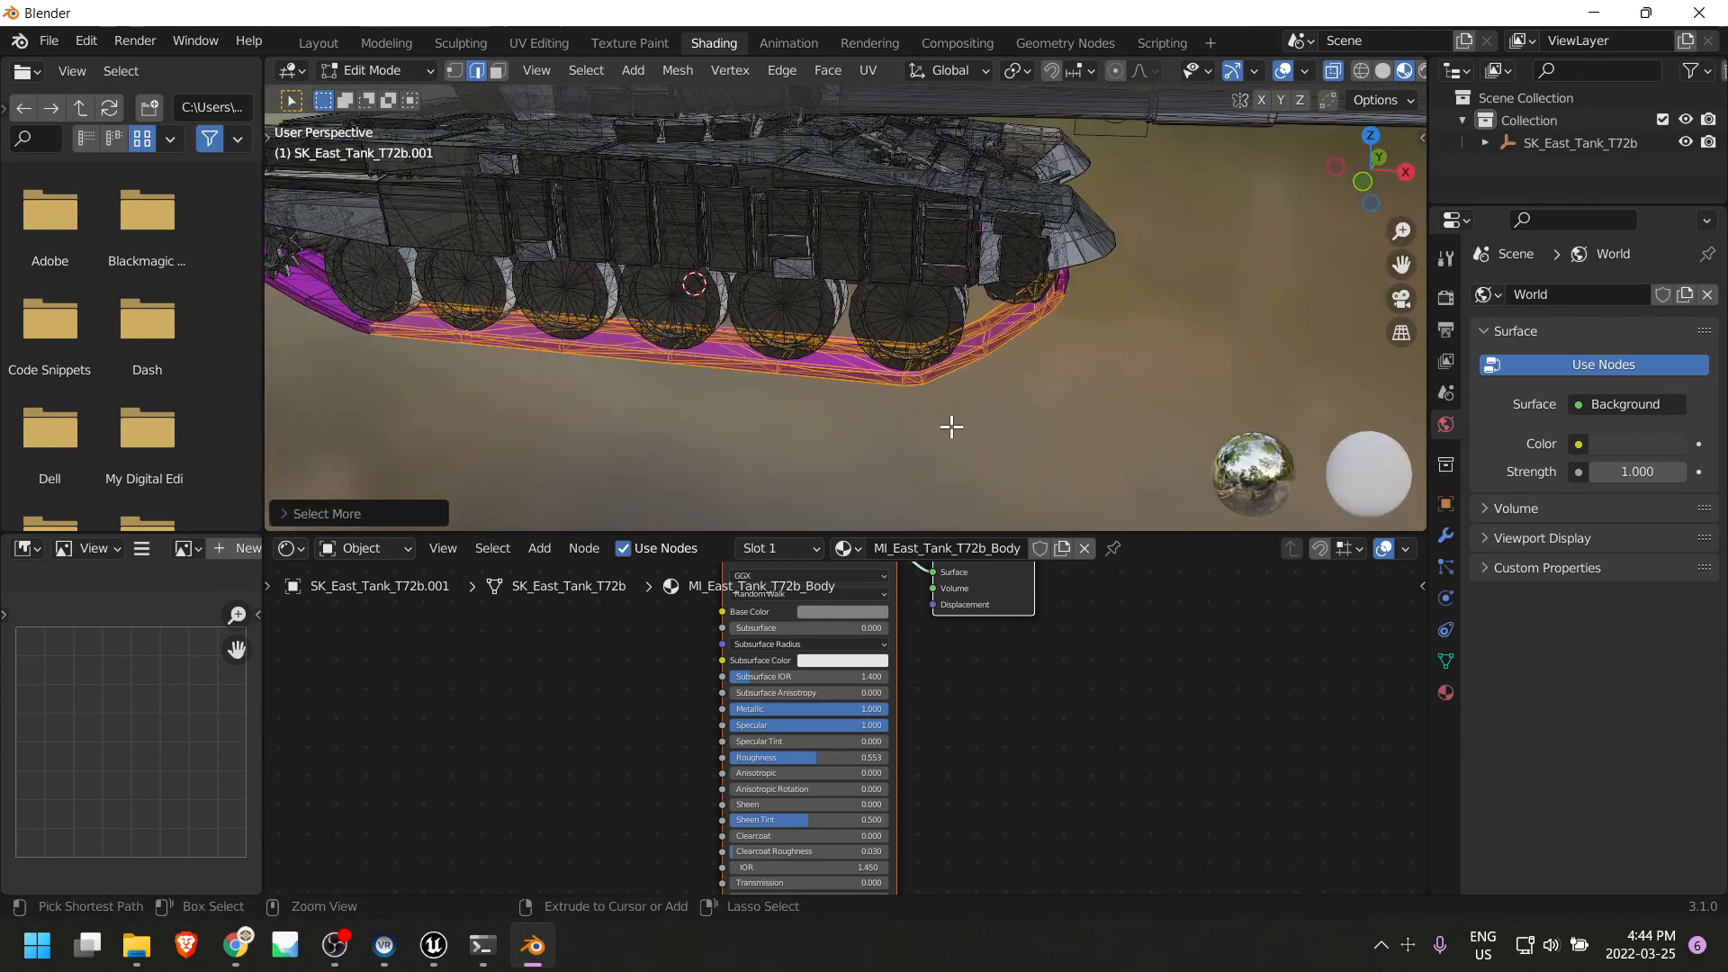
pyautogui.press('ctrl+KP_Add')
pyautogui.press('ctrl+KP_Add')
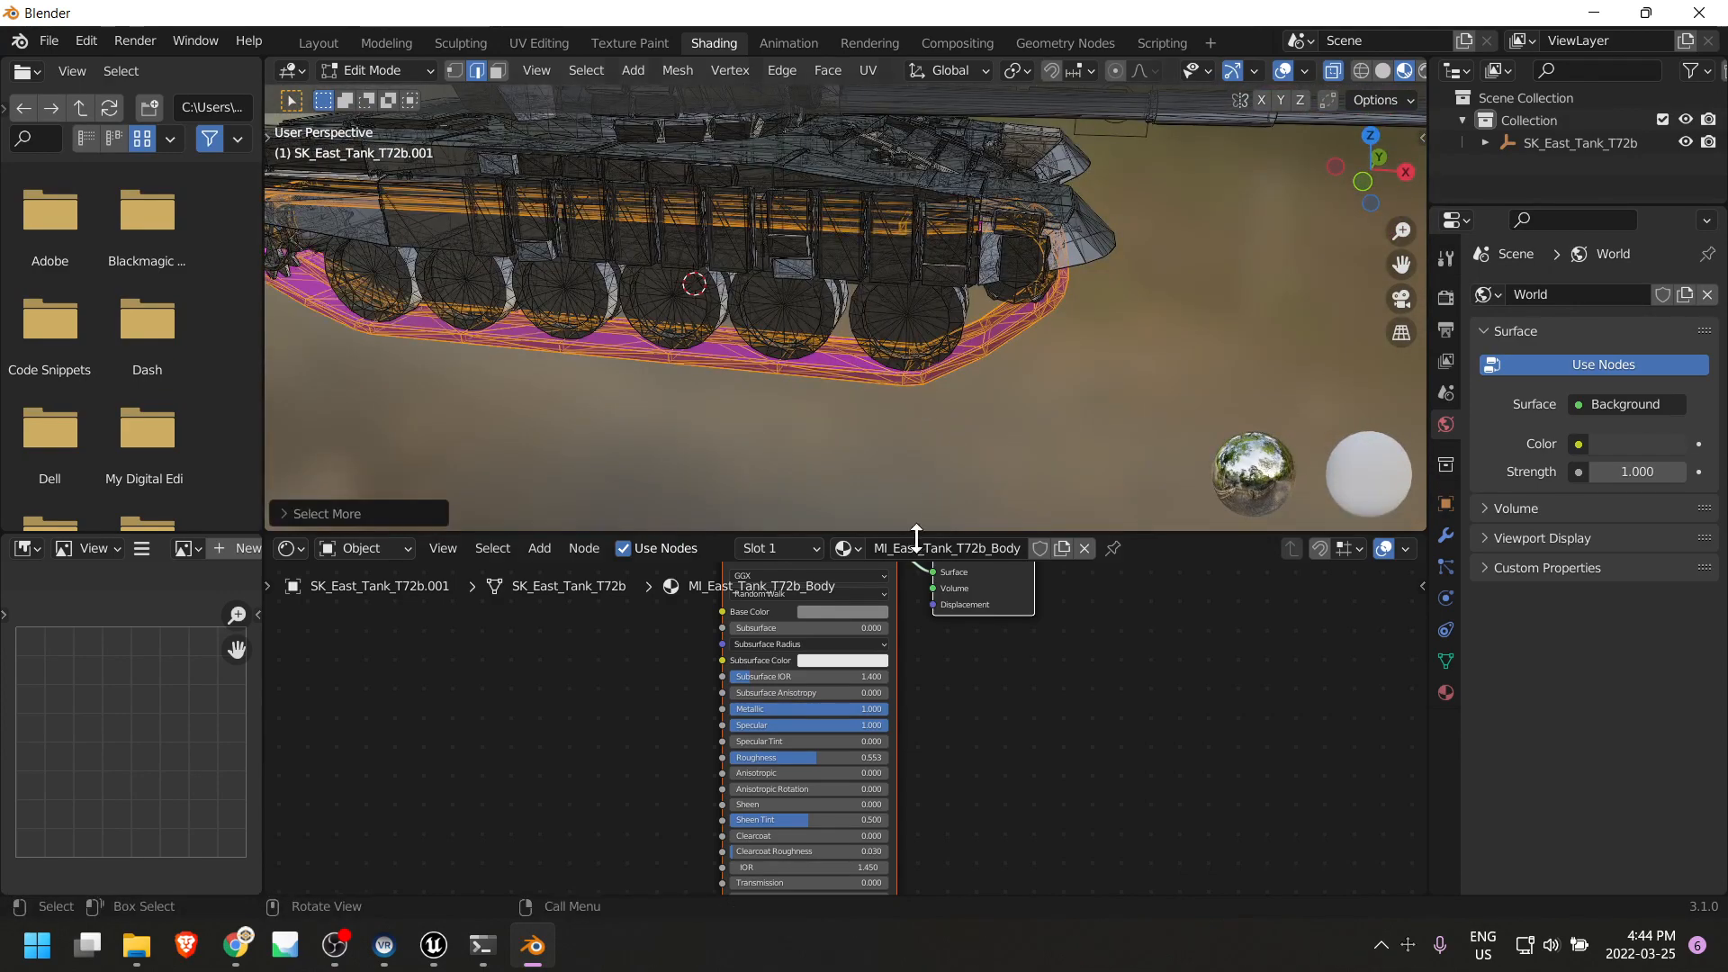
# Add a third material slot to the tank mesh and assign it to the selected near-side track.
pyautogui.click(816, 550)
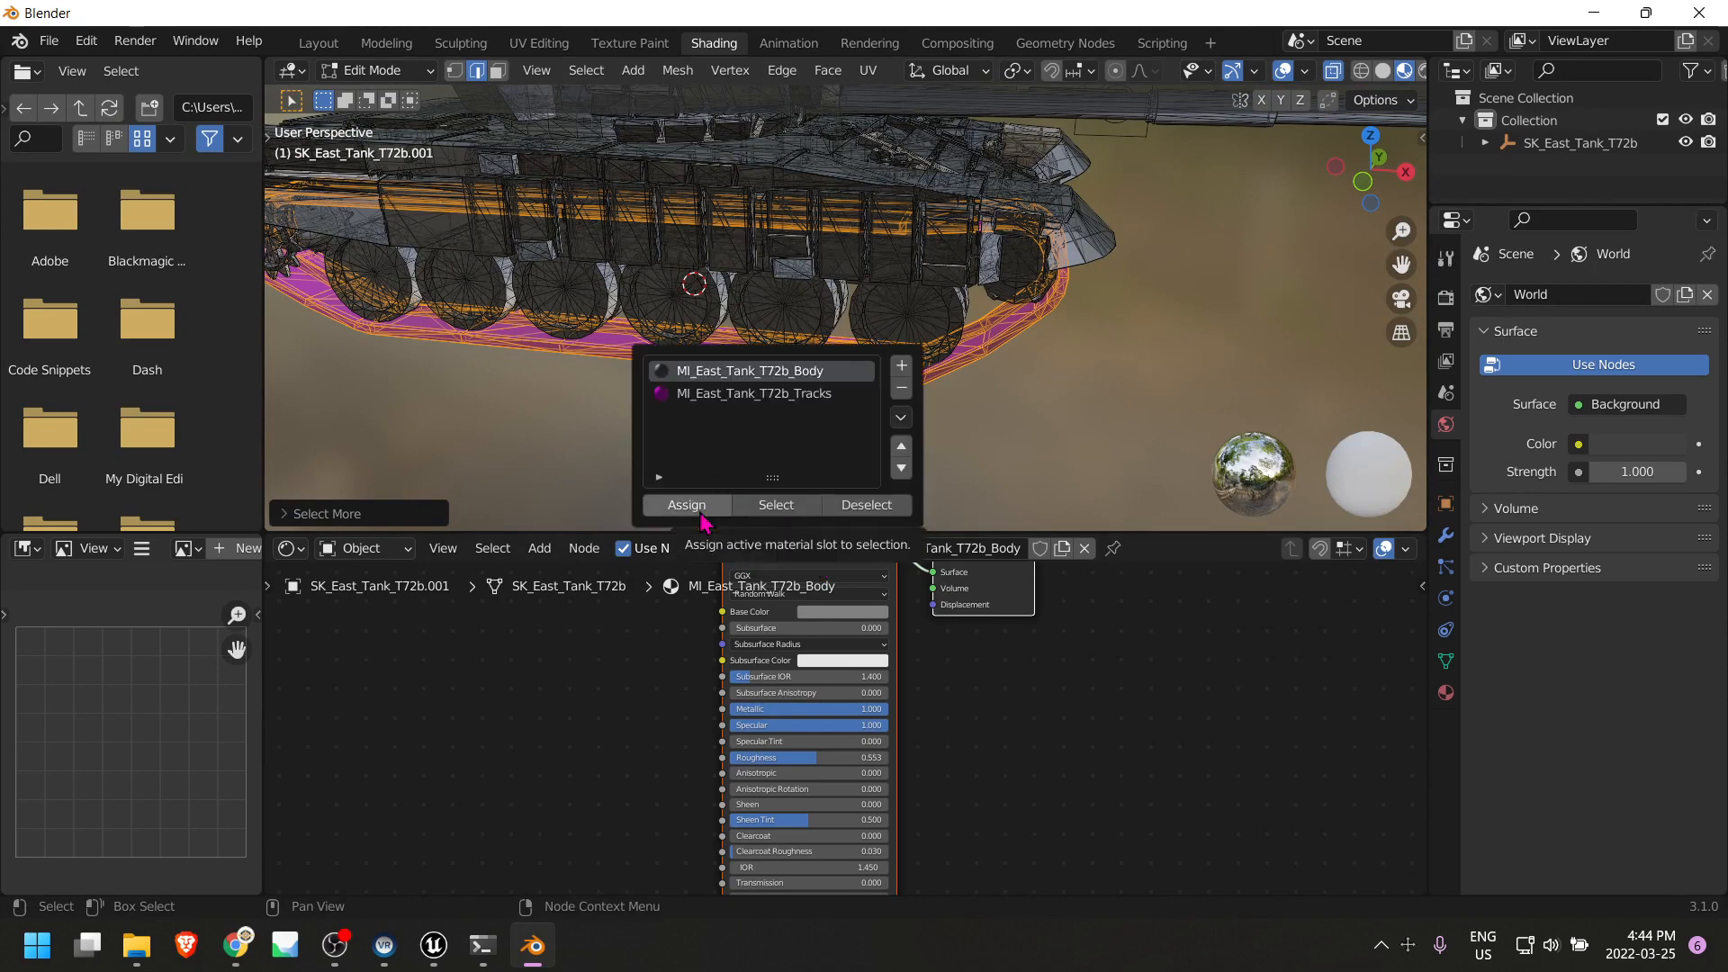
pyautogui.click(902, 367)
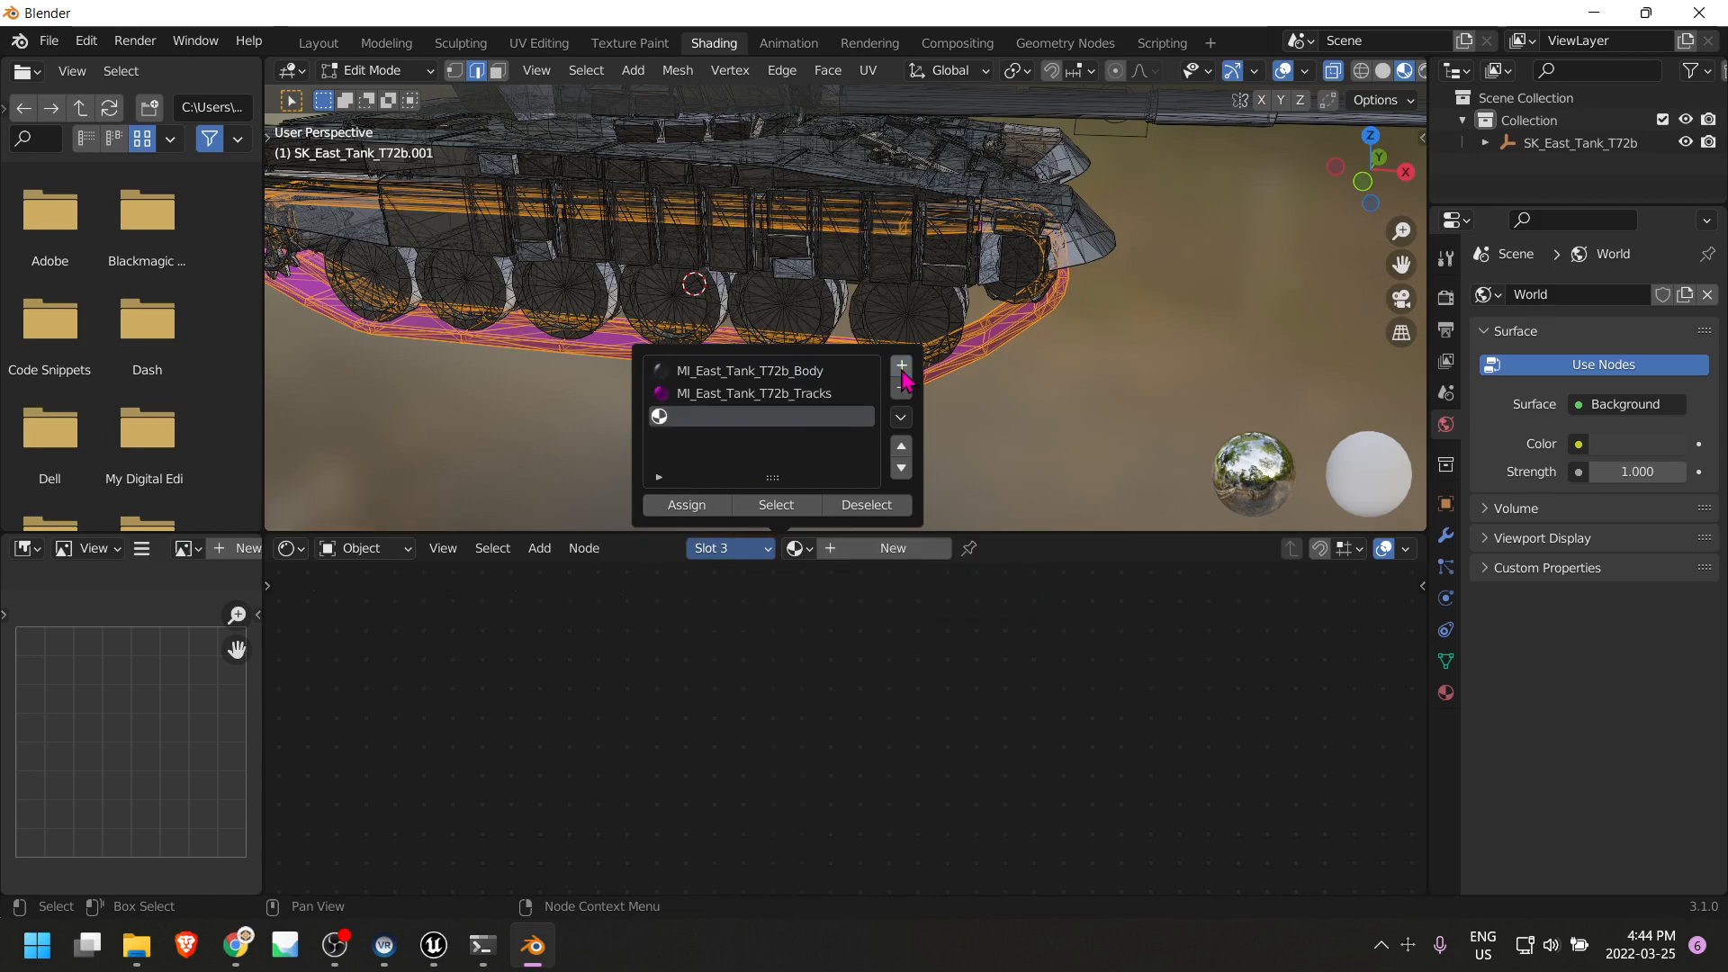
pyautogui.click(686, 506)
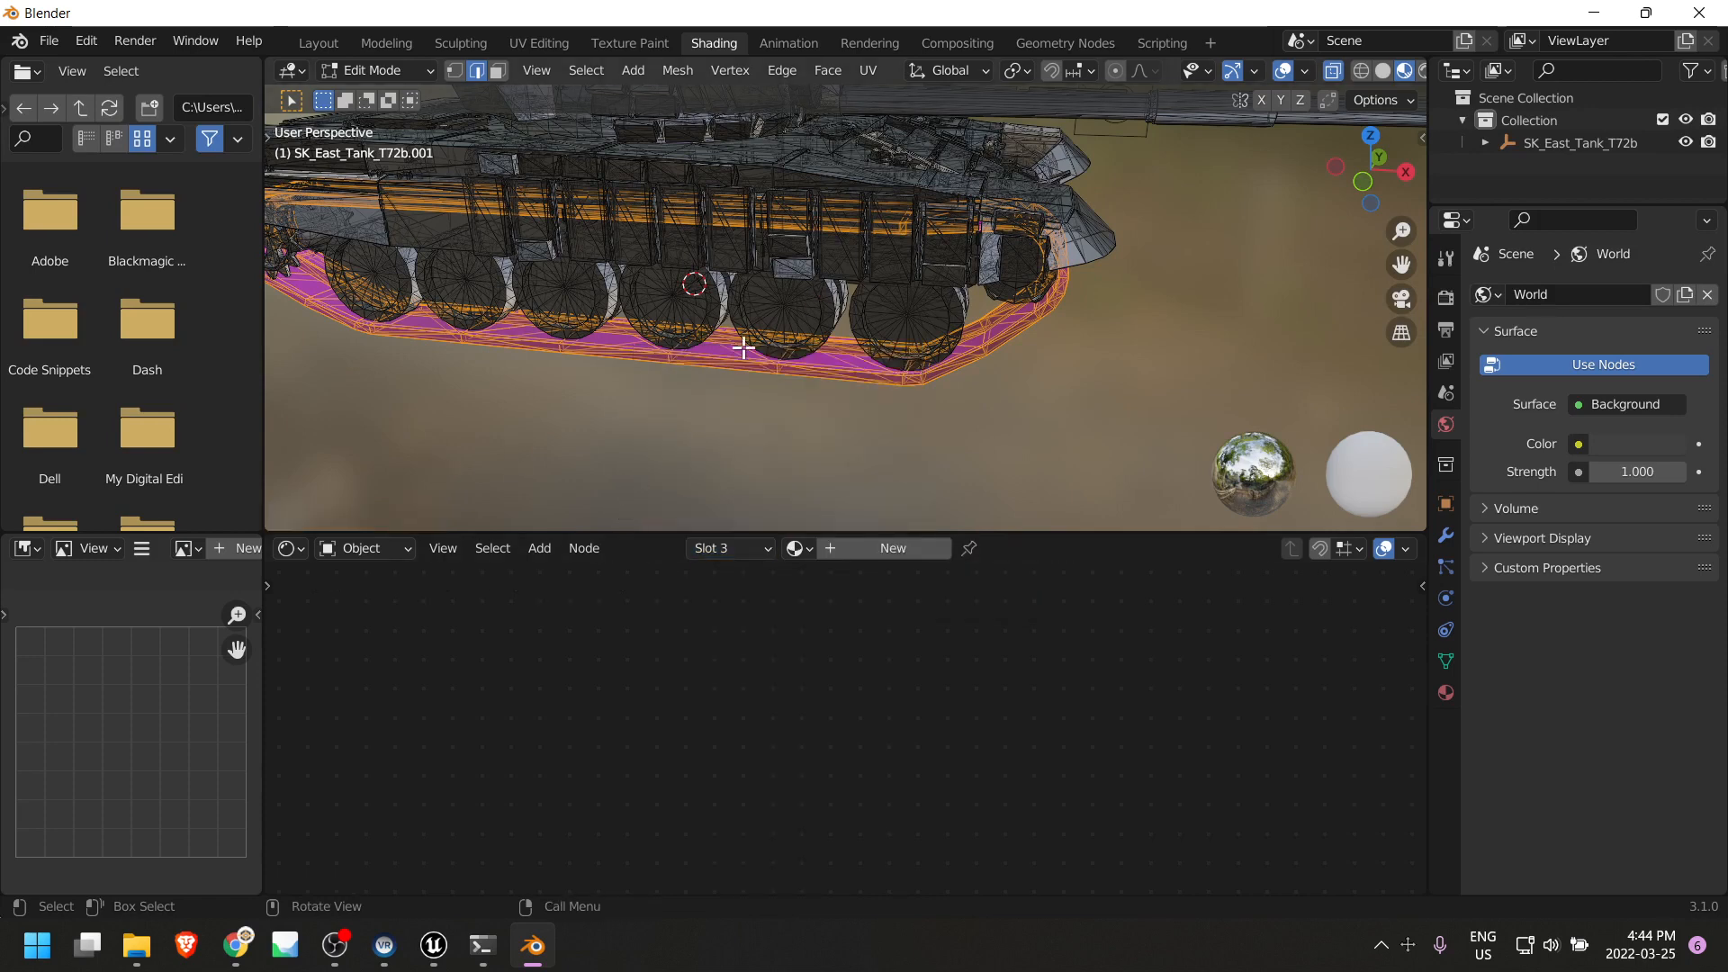
pyautogui.click(753, 551)
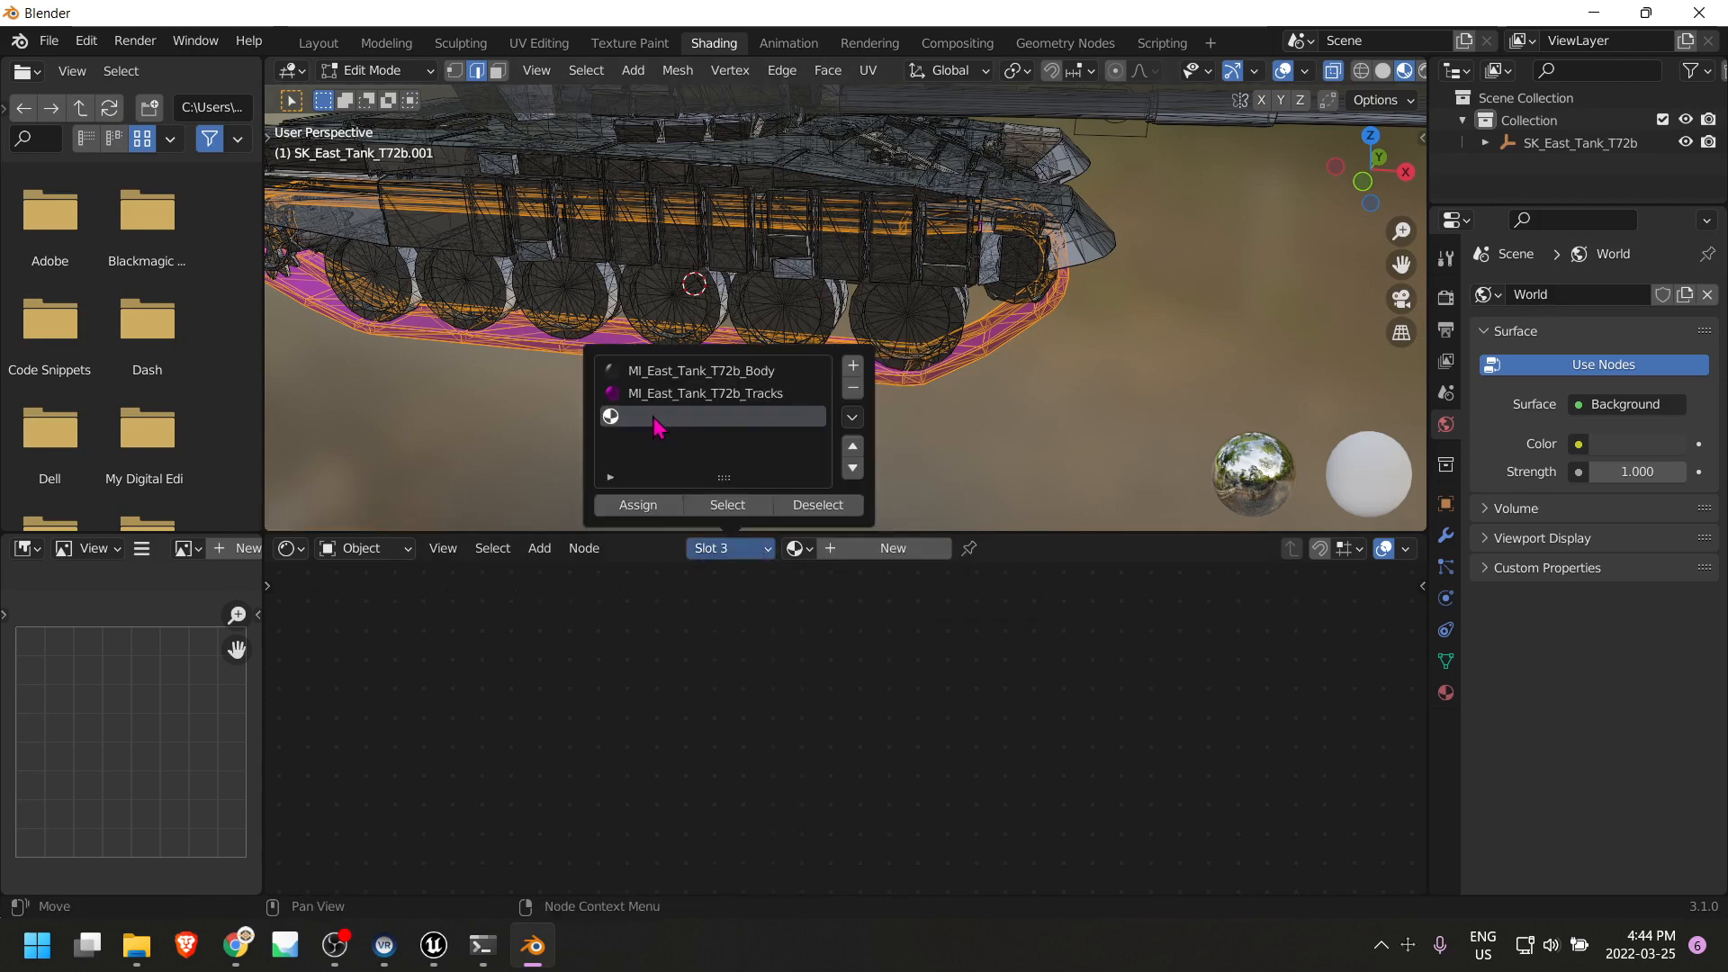
pyautogui.click(638, 506)
# Create a new material in the third slot and name it right_track.
pyautogui.moveTo(947, 419); pyautogui.dragTo(810, 387, button='middle')
pyautogui.click(866, 553)
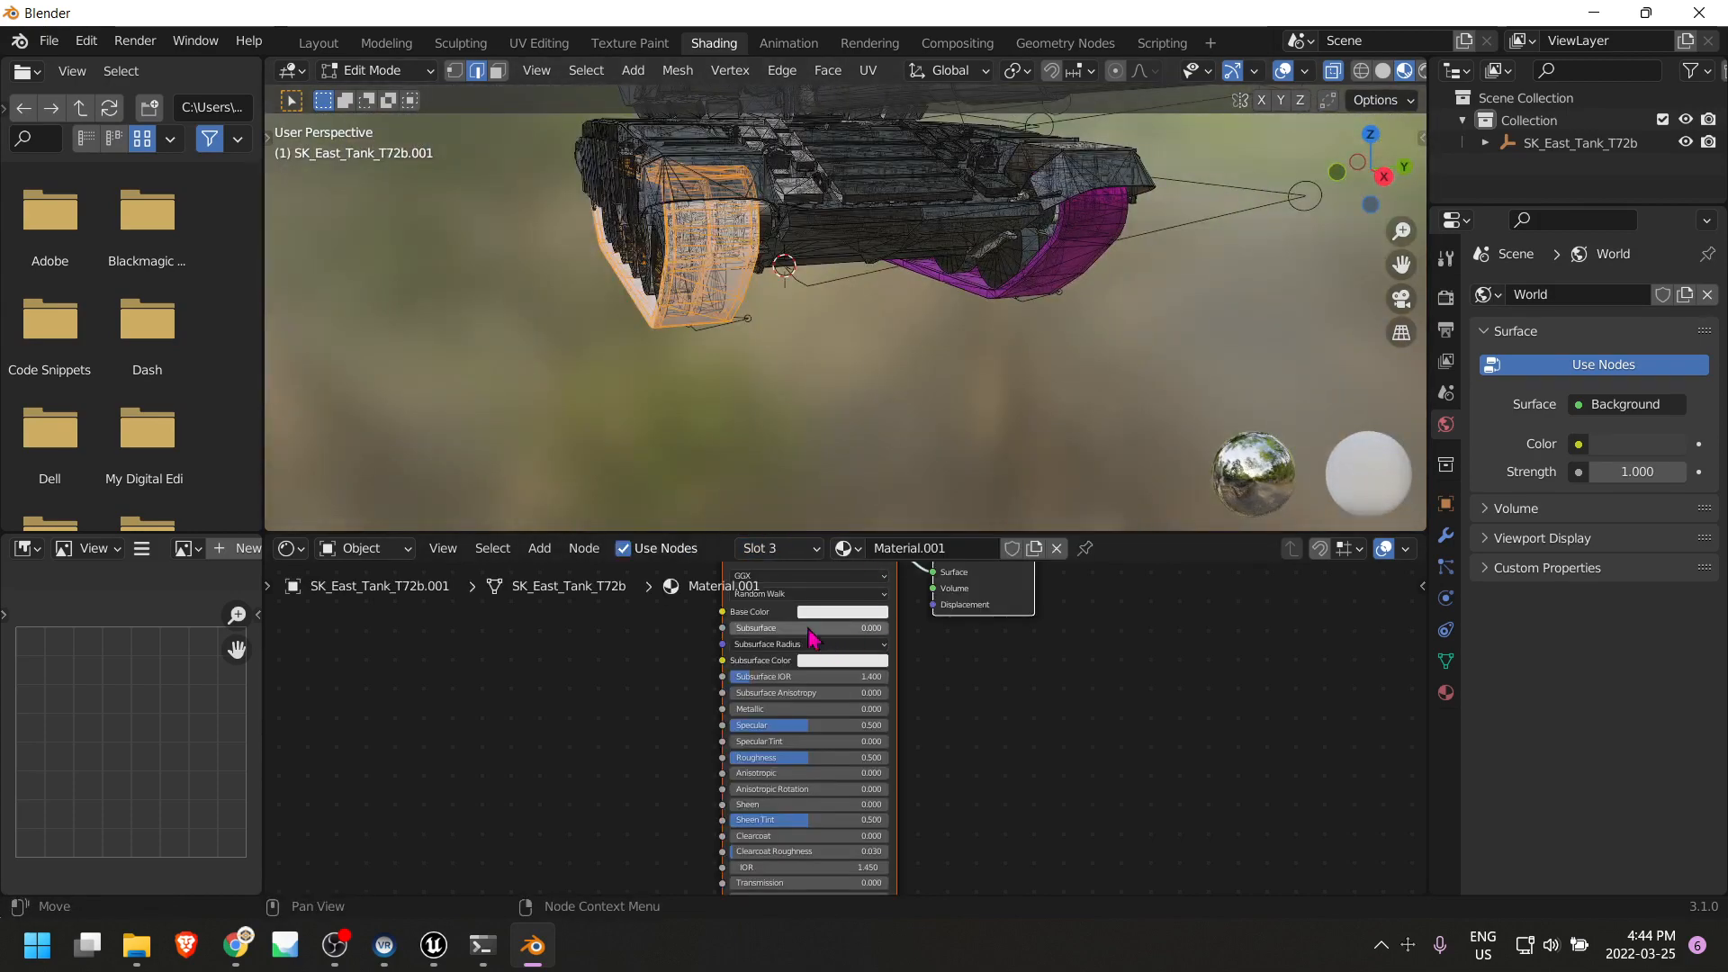
pyautogui.doubleClick(930, 548)
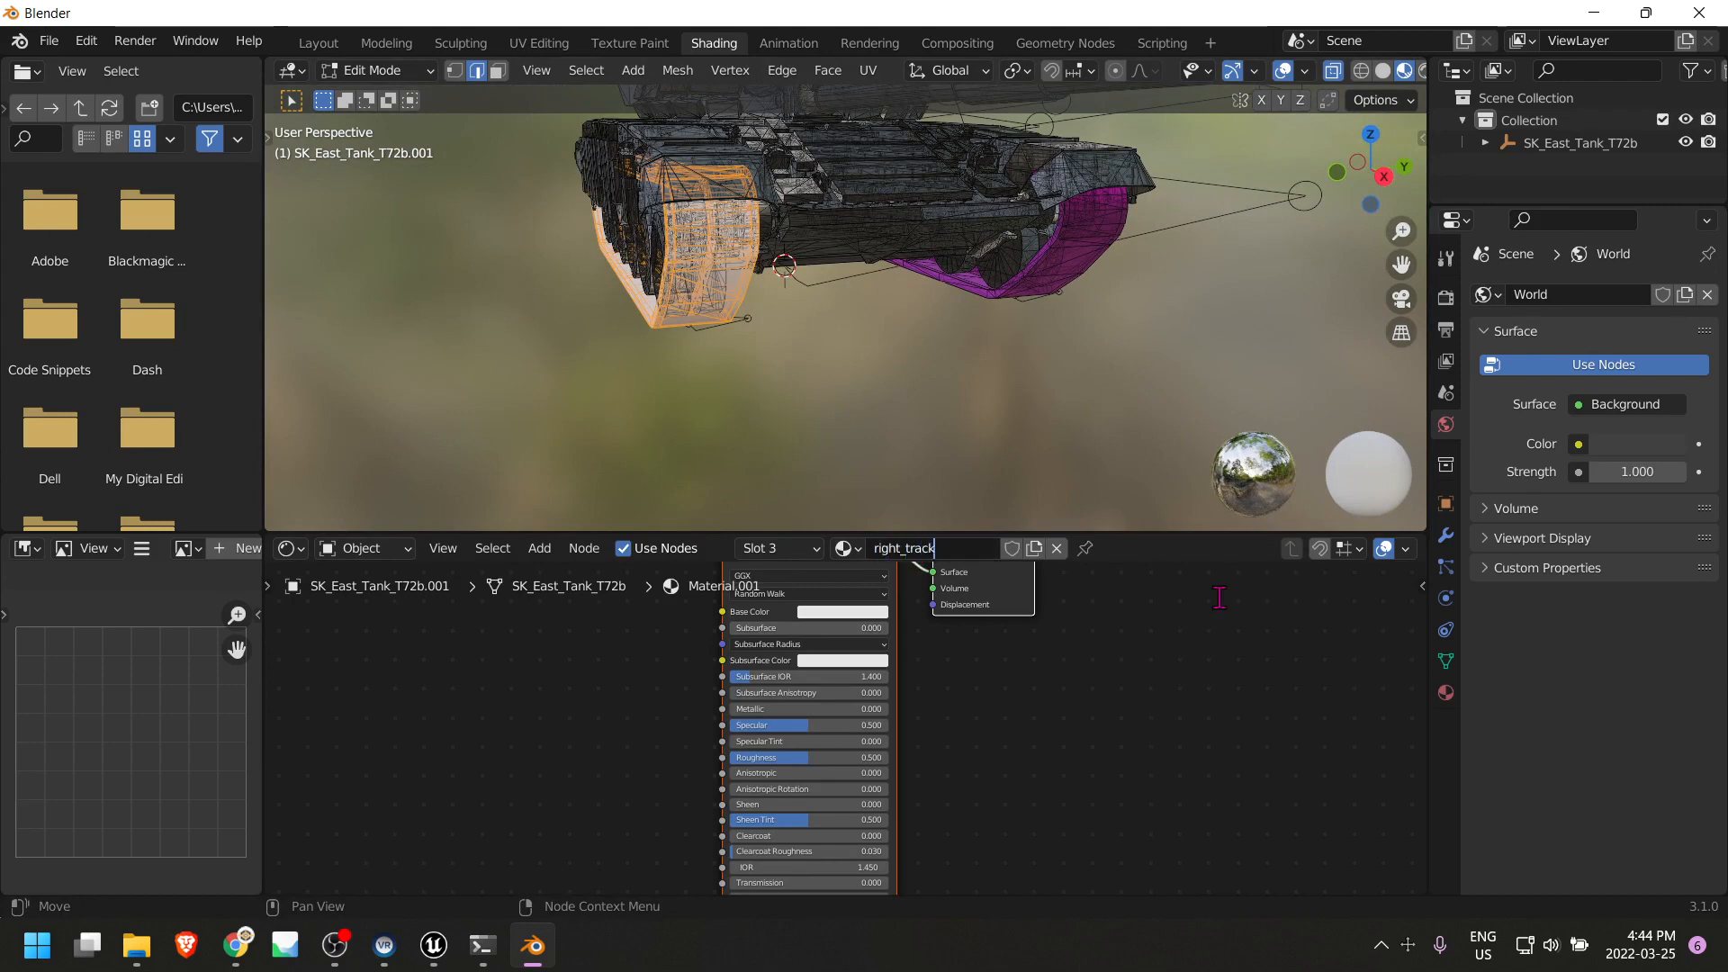
# Select only the geometry using the MI_East_Tank_T72b_Tracks material and rename that material left_track.
pyautogui.click(792, 546)
pyautogui.click(842, 505)
pyautogui.click(774, 394)
pyautogui.click(781, 512)
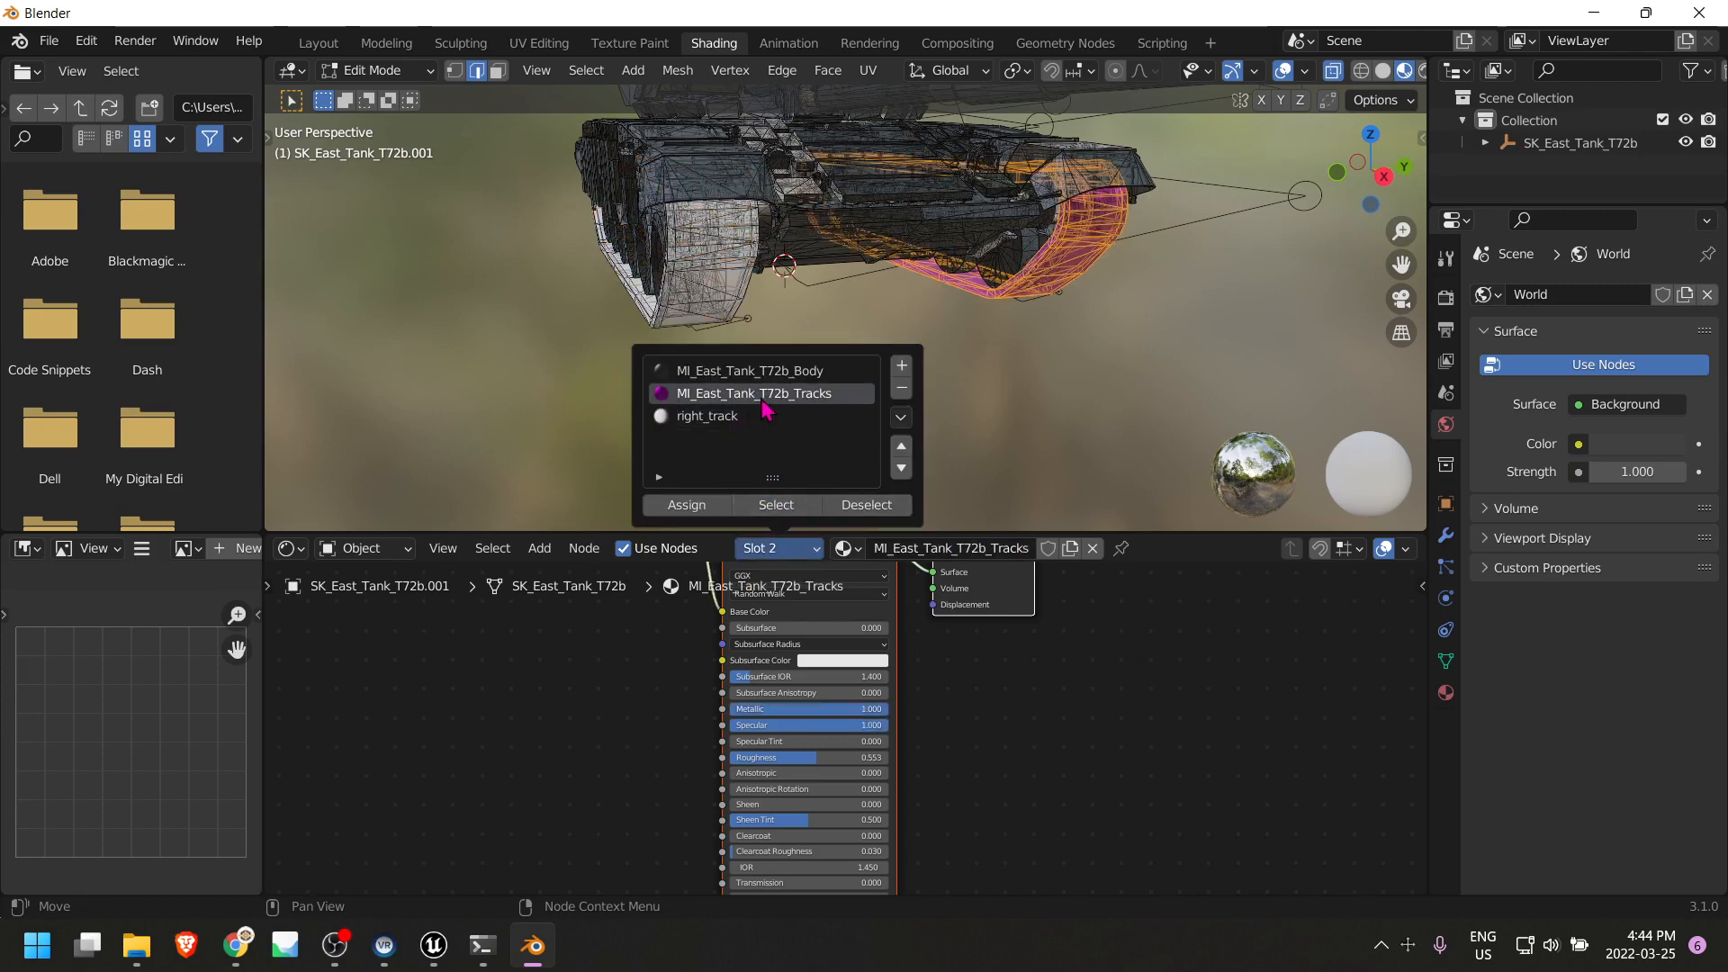
pyautogui.click(931, 550)
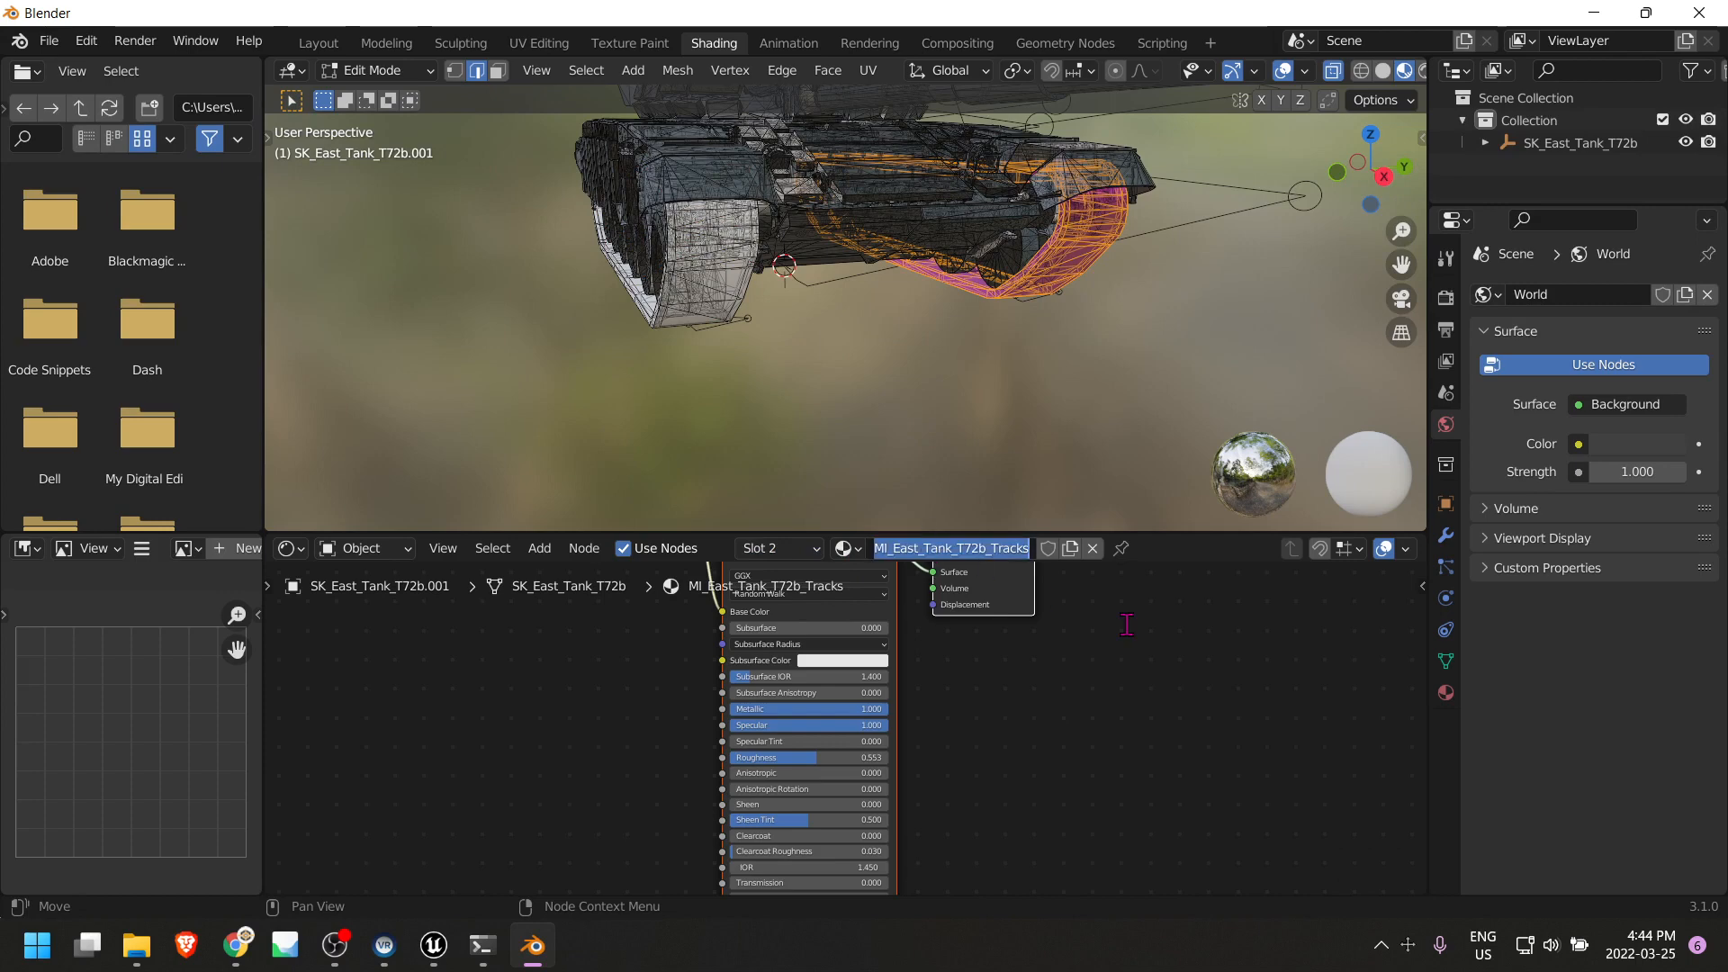
pyautogui.write('left')
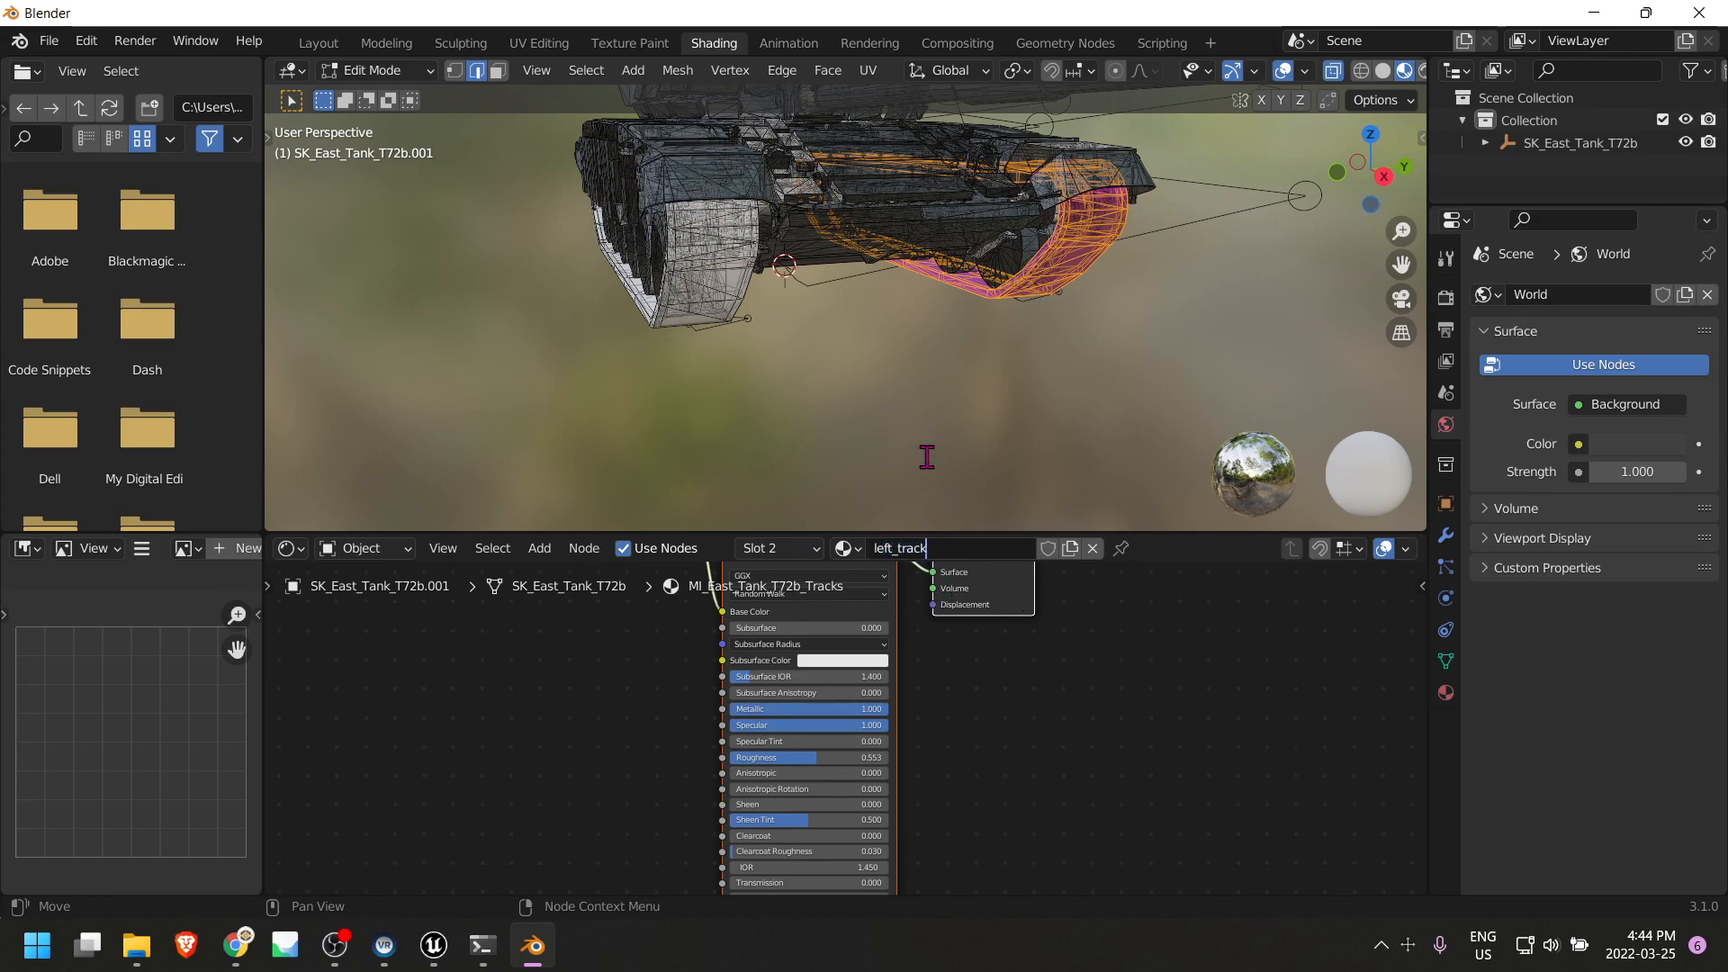
pyautogui.write('_track')
pyautogui.press('Return')
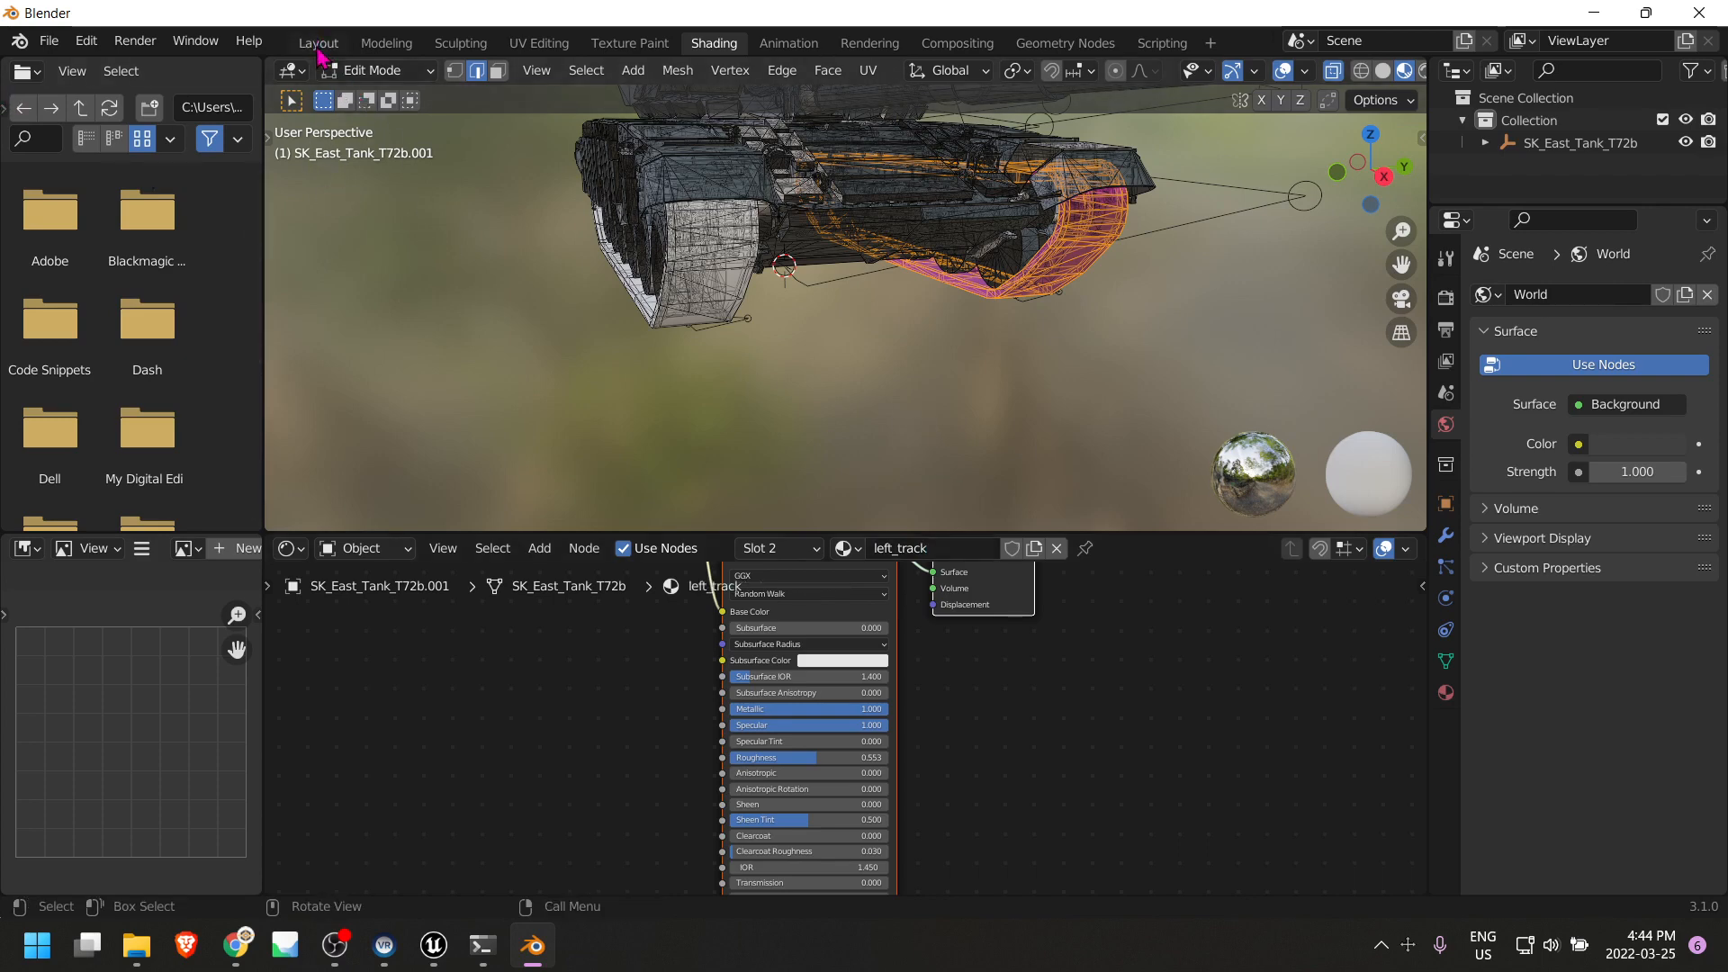
# In the Layout workspace, return the tank to Object Mode and box-select the mesh together with its armature.
pyautogui.click(318, 45)
pyautogui.moveTo(493, 482)
pyautogui.mouseDown(button='middle')
pyautogui.moveTo(571, 467)
pyautogui.moveTo(606, 402)
pyautogui.moveTo(654, 413)
pyautogui.mouseUp(button='middle')
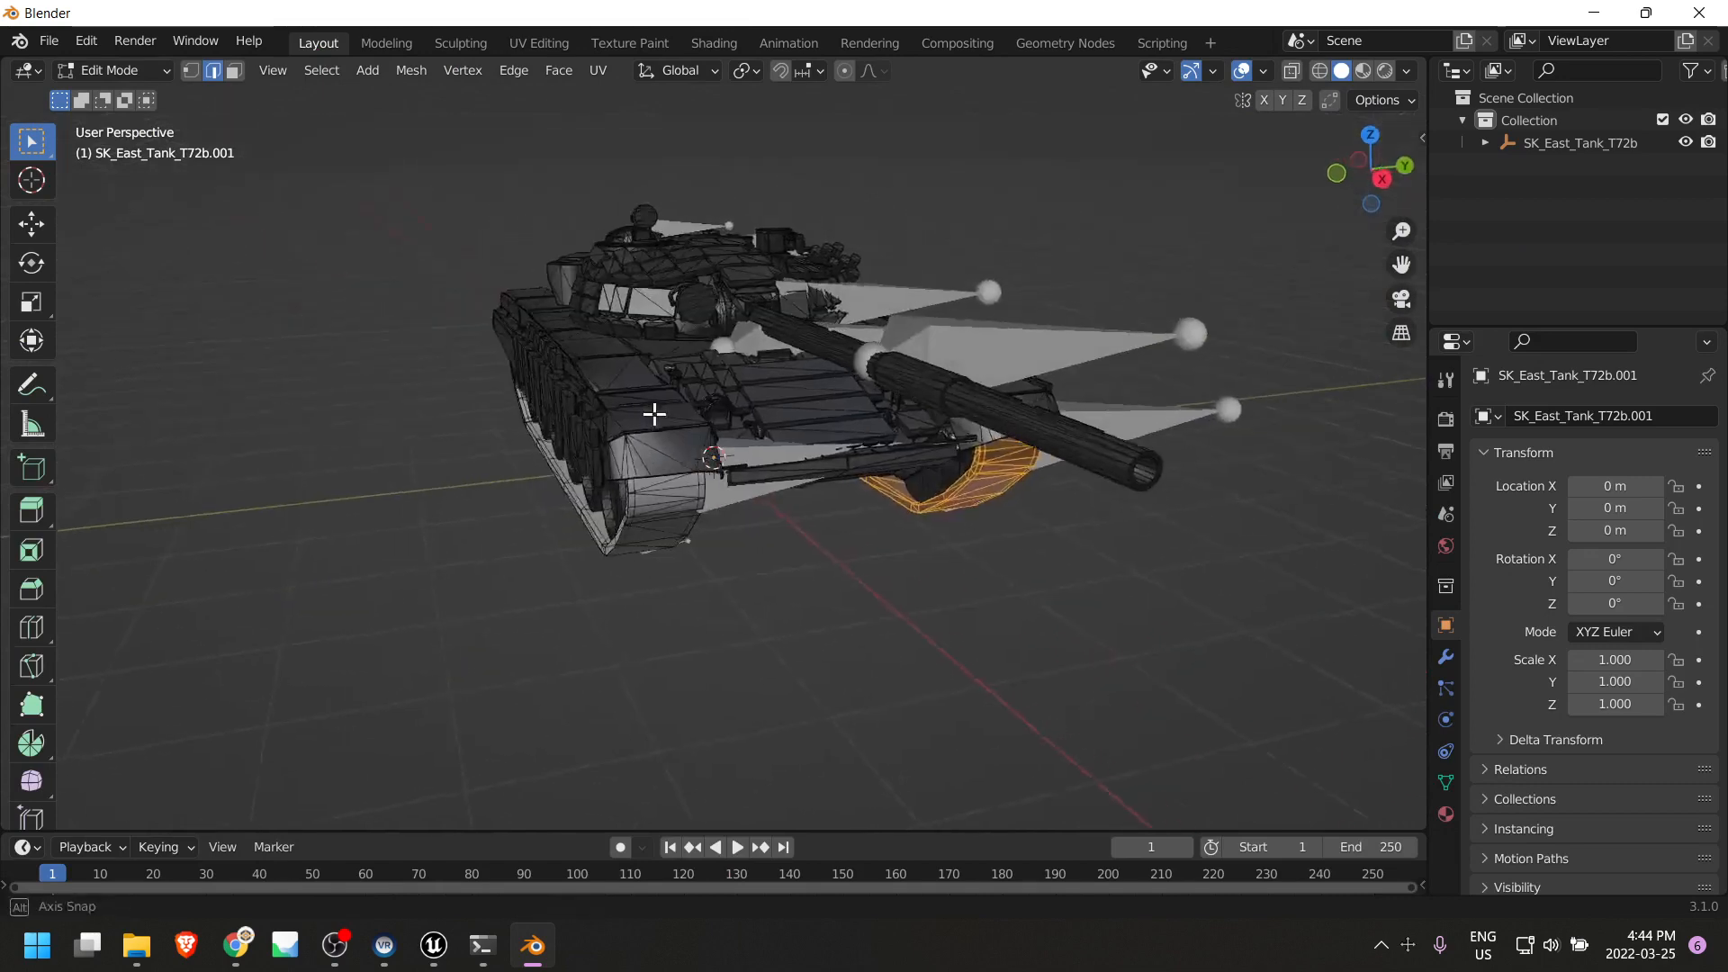
pyautogui.scroll(3, 655, 413)
pyautogui.scroll(-2, 401, 362)
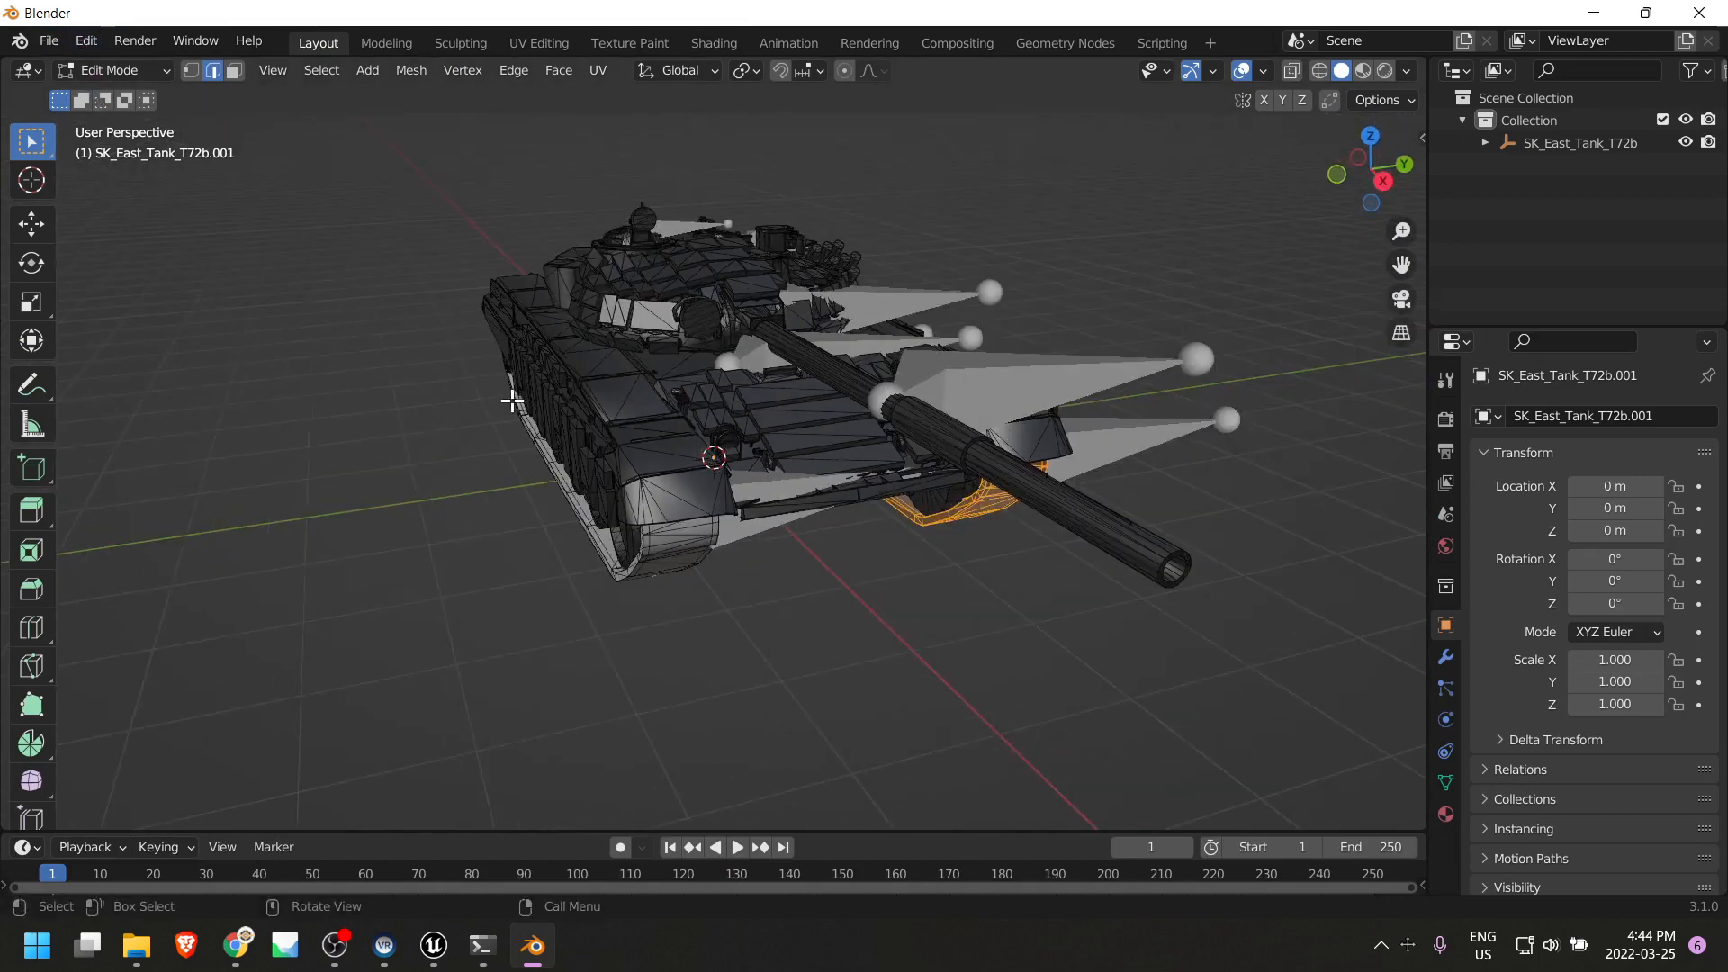
pyautogui.moveTo(509, 400); pyautogui.dragTo(558, 465, button='middle')
pyautogui.scroll(-3, 524, 442)
pyautogui.moveTo(403, 218); pyautogui.dragTo(907, 606)
pyautogui.press('Tab')
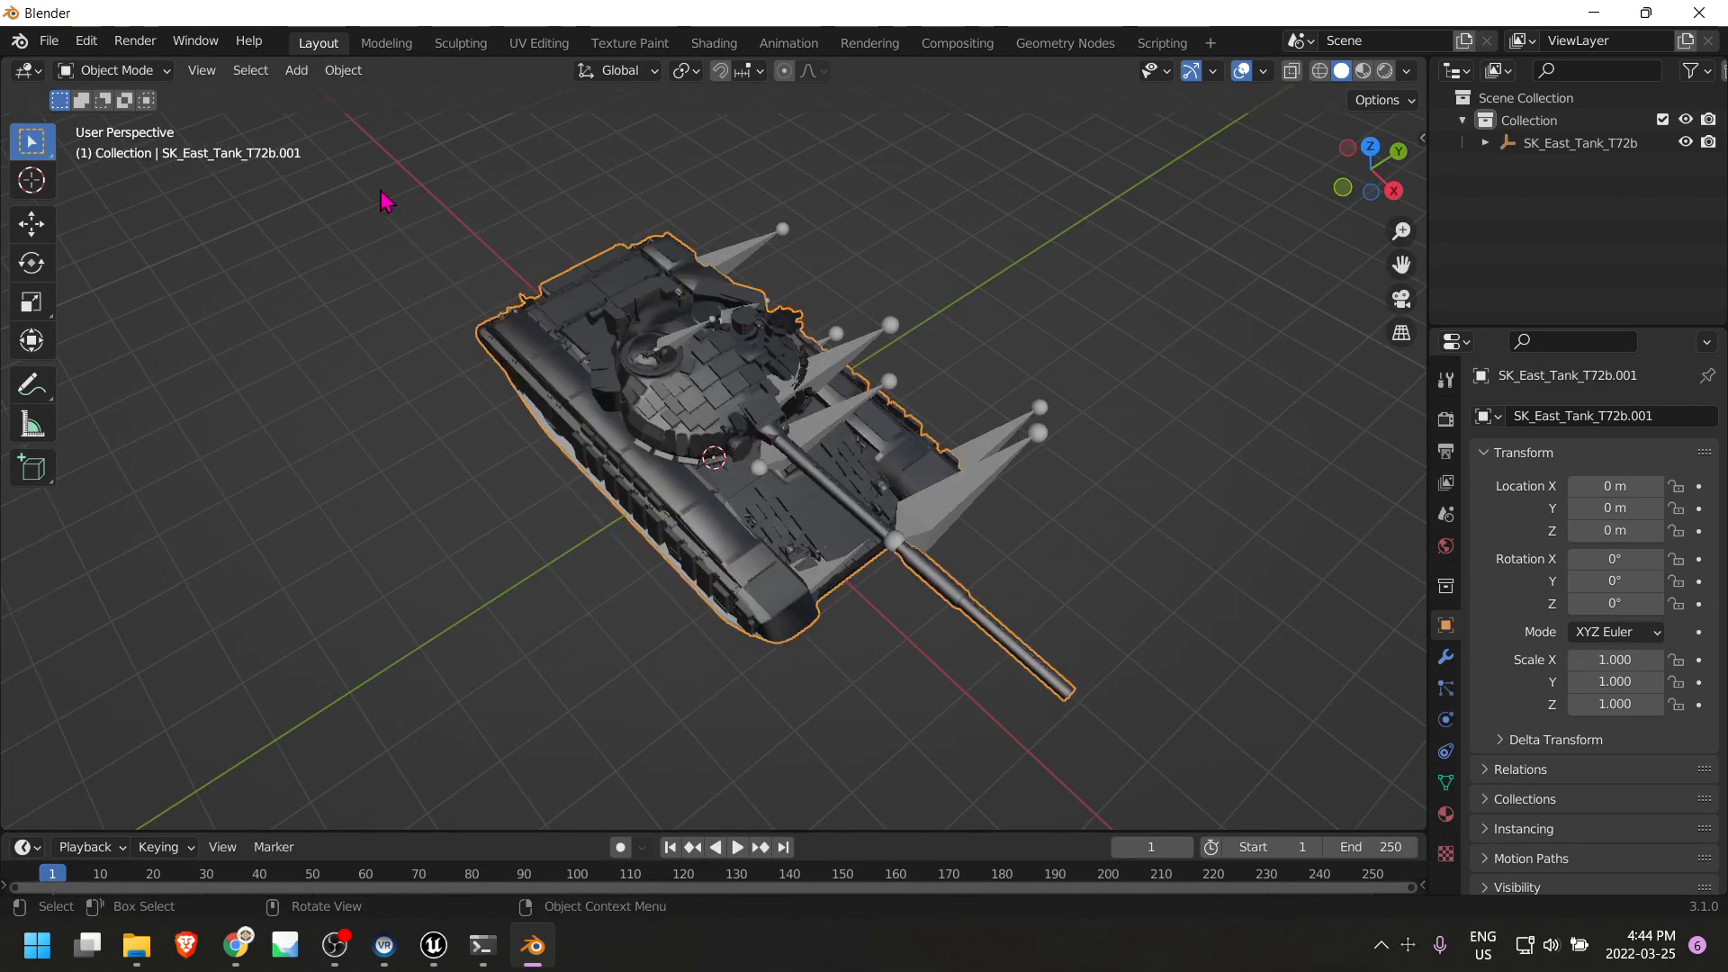
pyautogui.moveTo(385, 200); pyautogui.dragTo(483, 279, button='middle')
pyautogui.moveTo(400, 205); pyautogui.dragTo(1190, 764)
# Start an FBX export limited to the Armature and Mesh object types.
pyautogui.click(47, 40)
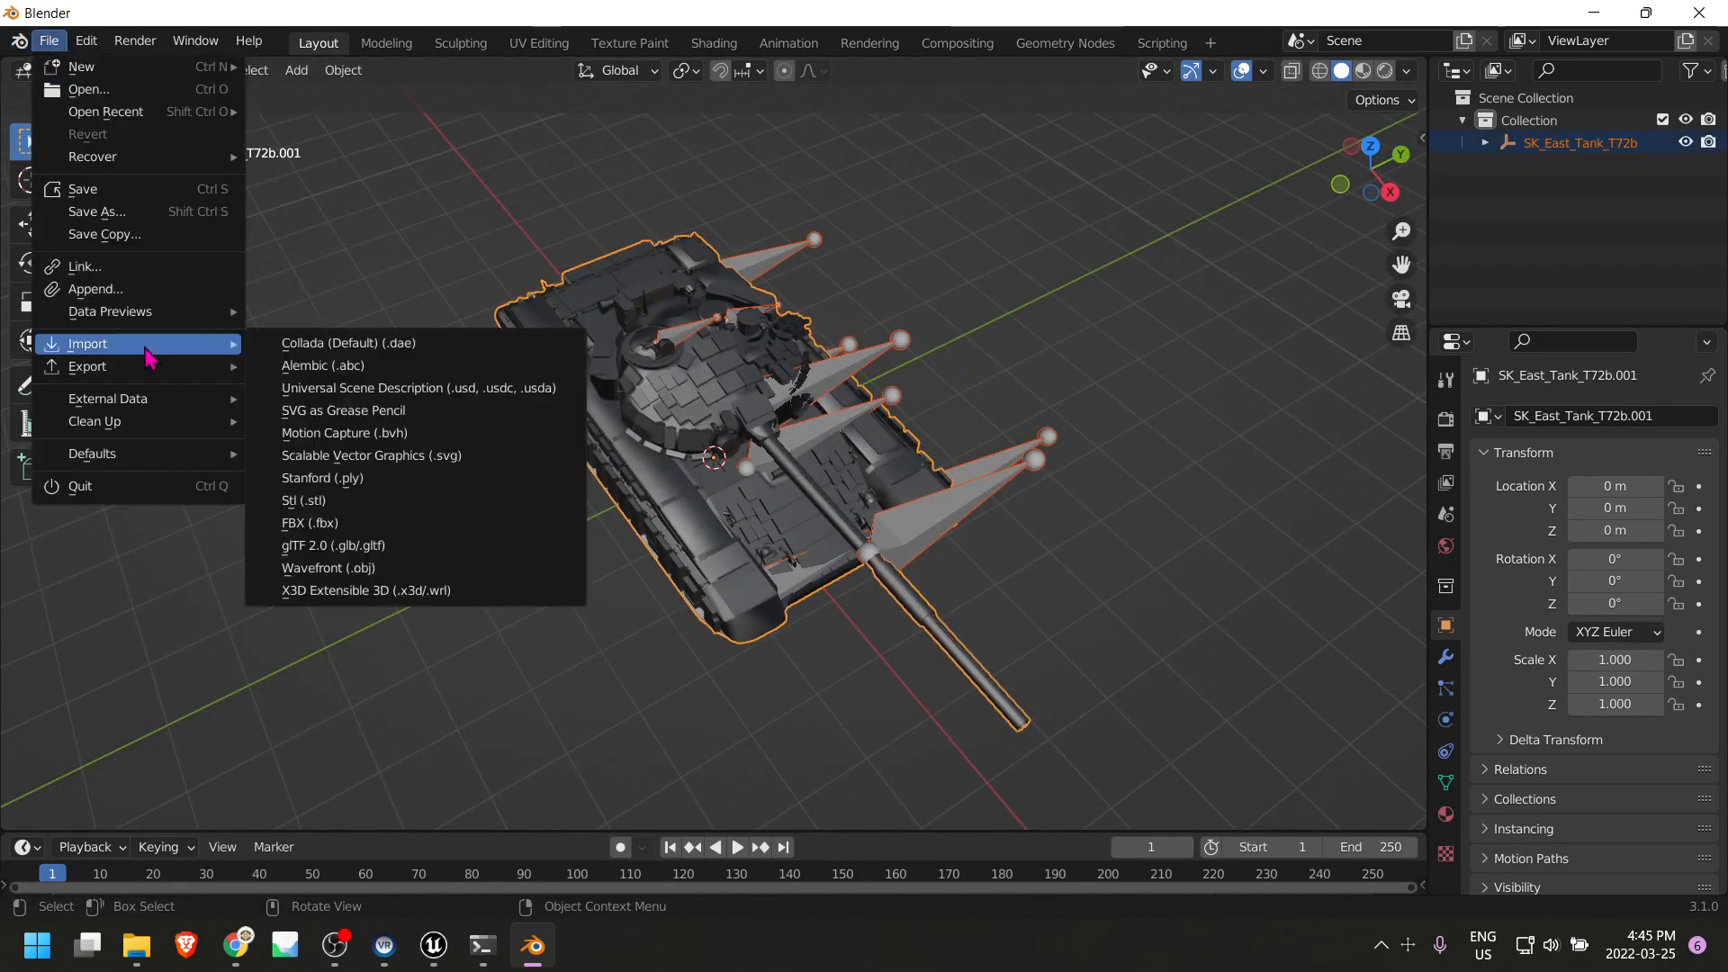
pyautogui.moveTo(144, 369)
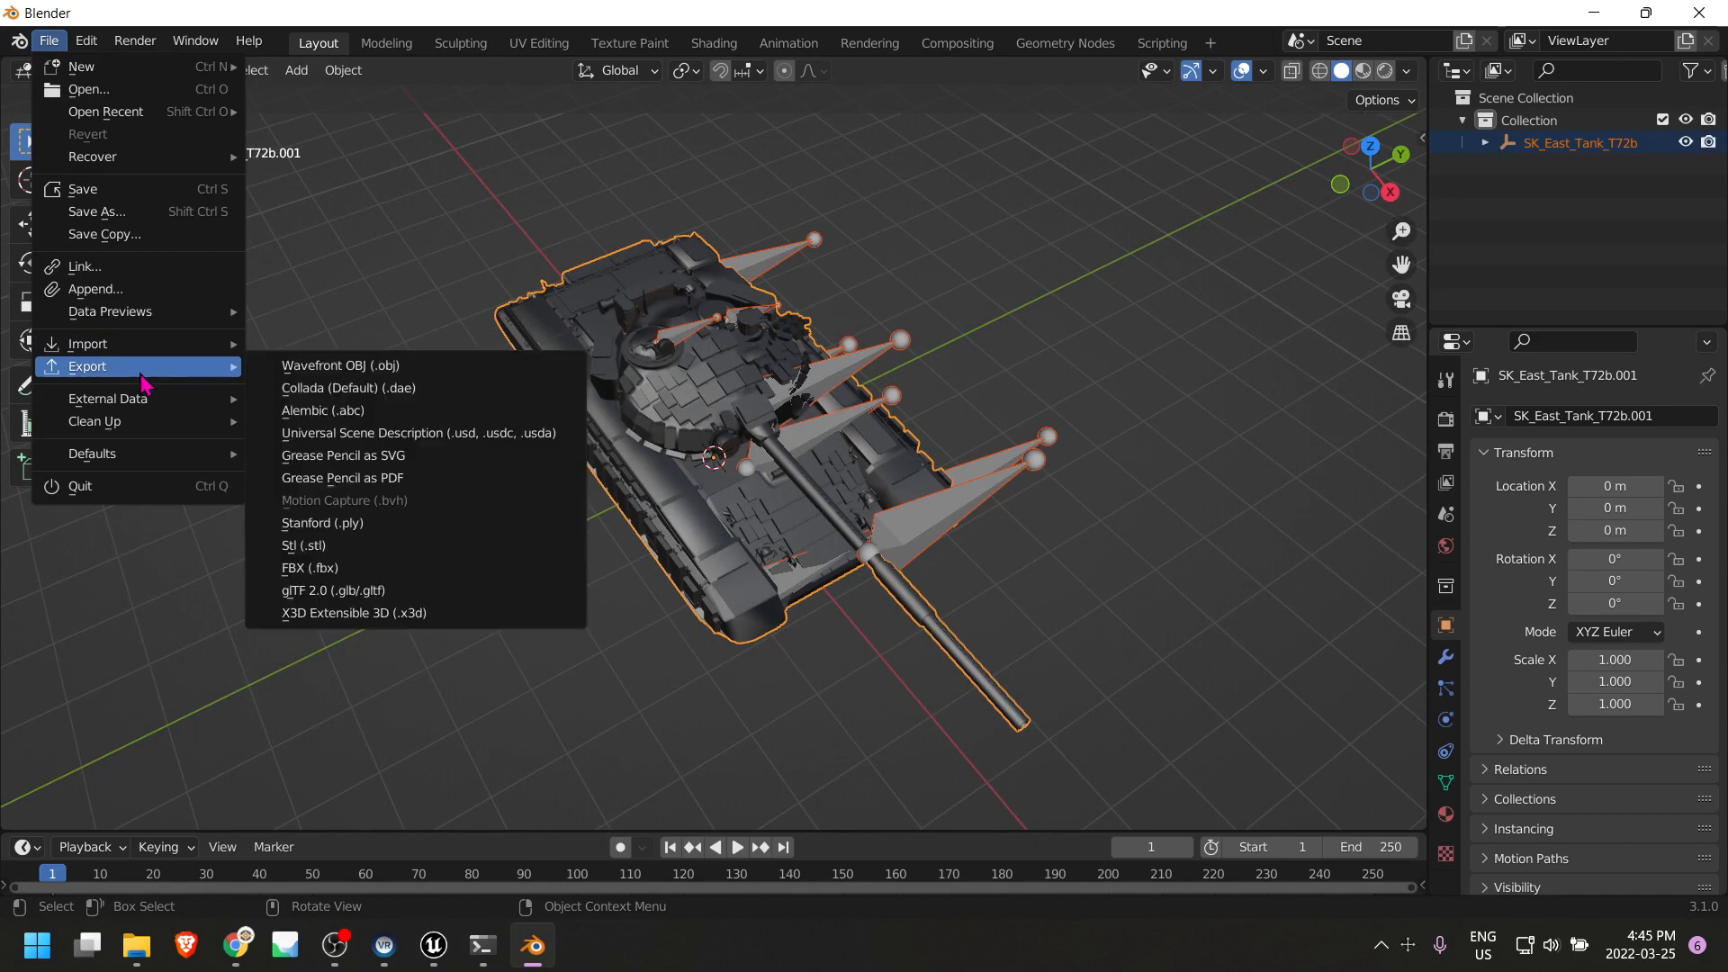
pyautogui.click(335, 571)
pyautogui.click(1384, 457)
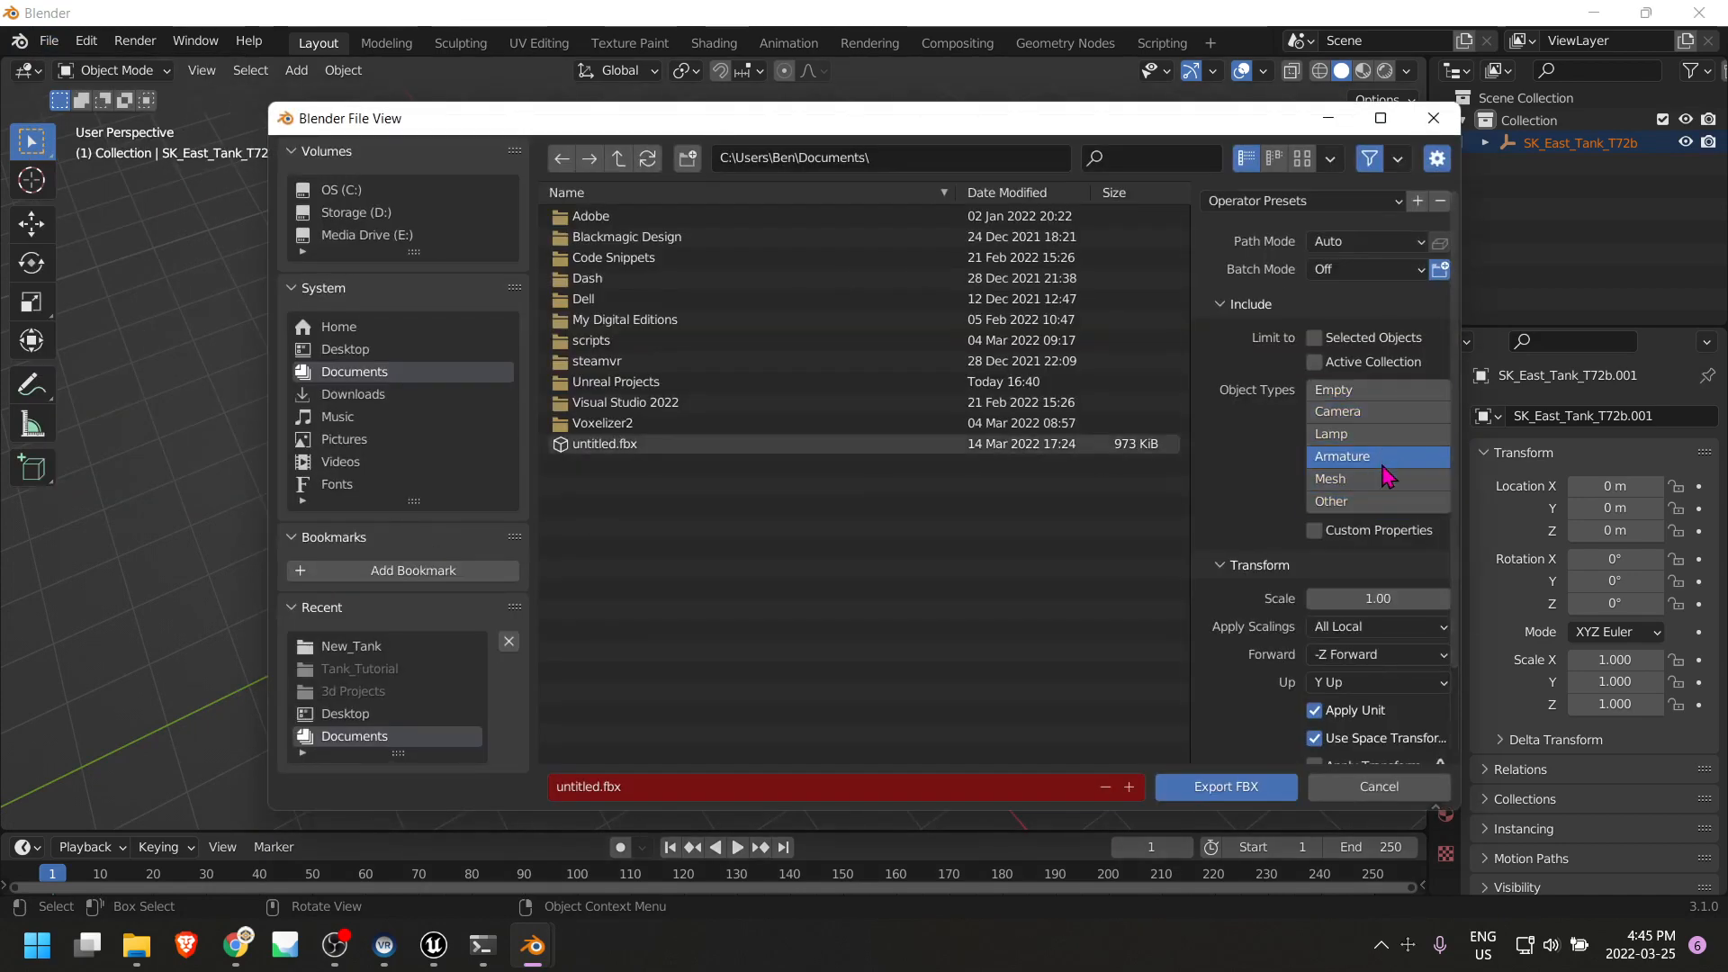
pyautogui.scroll(-3, 1366, 577)
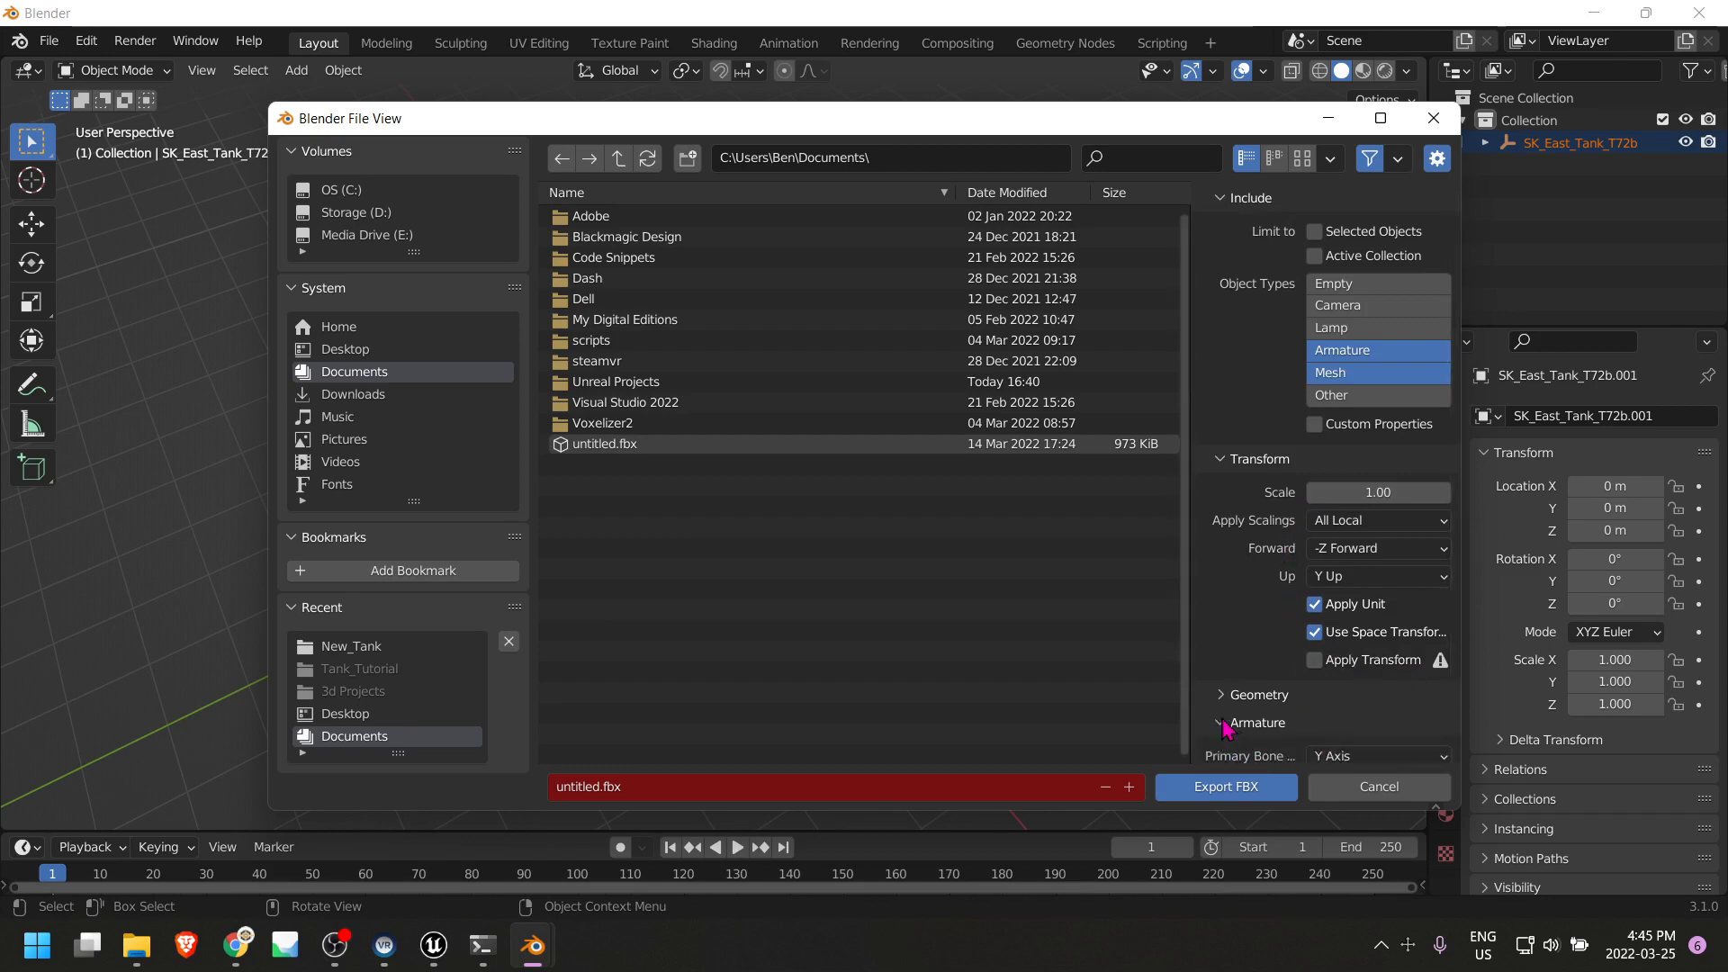
pyautogui.scroll(-4, 1278, 720)
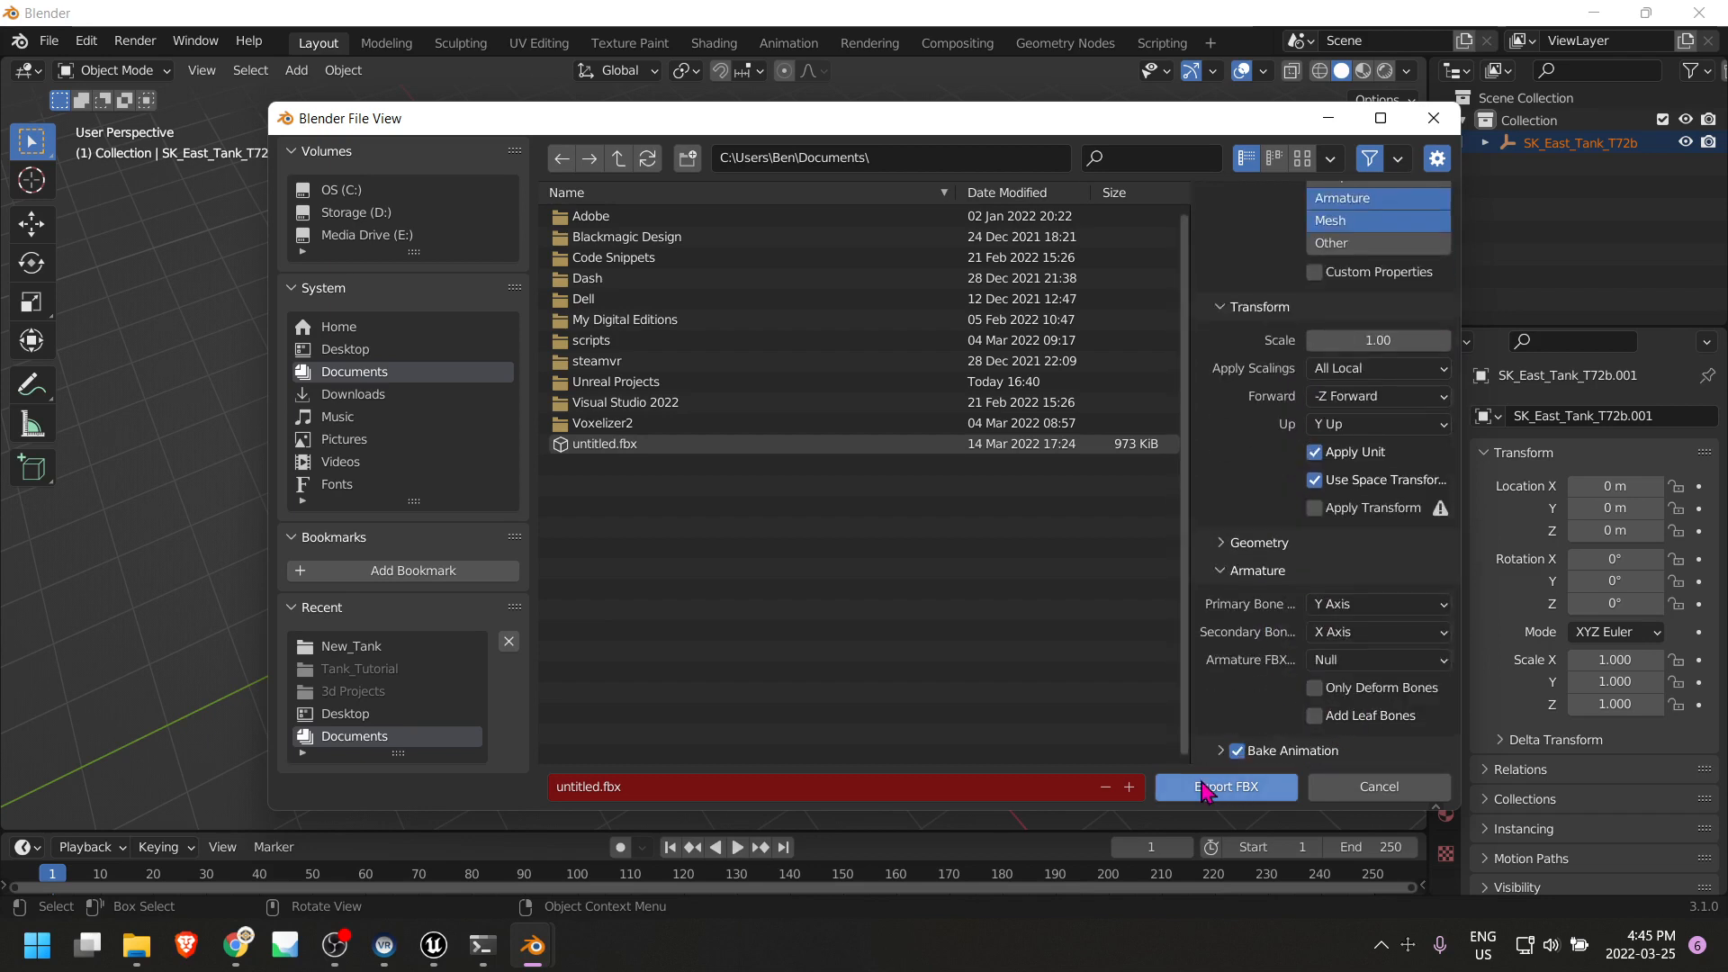
# Export the FBX over SK_East_Tank_T72b.FBX in the Desktop's New_Tank folder.
pyautogui.click(346, 350)
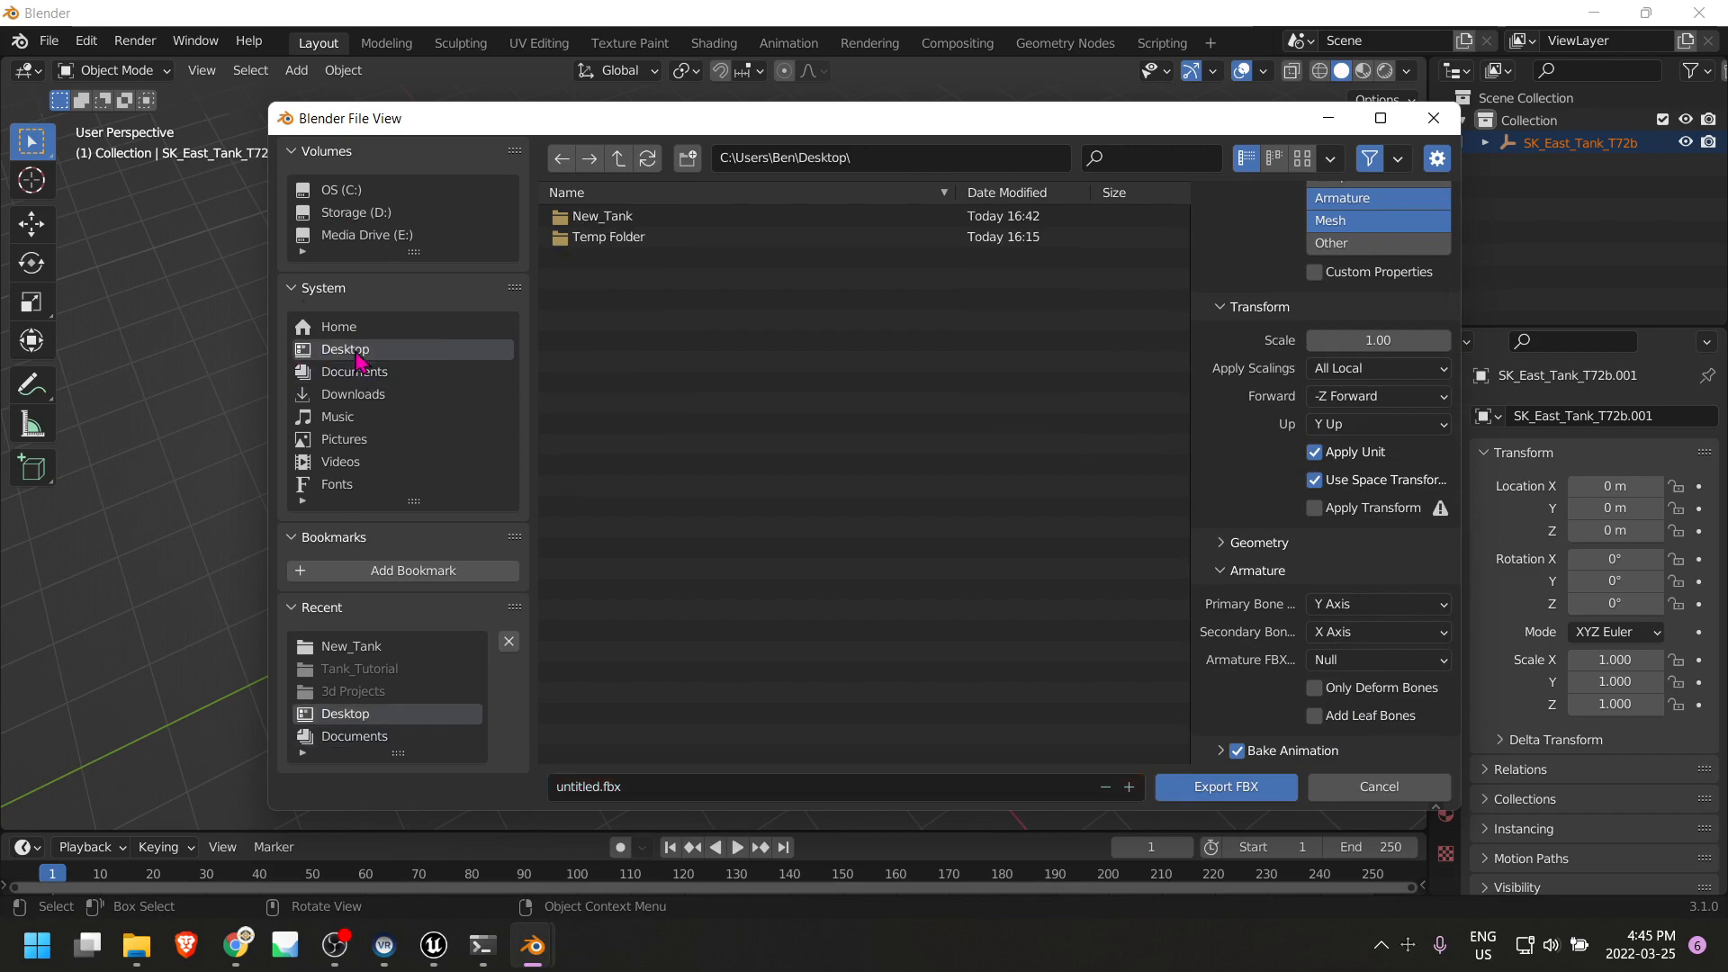
pyautogui.click(594, 218)
pyautogui.click(641, 221)
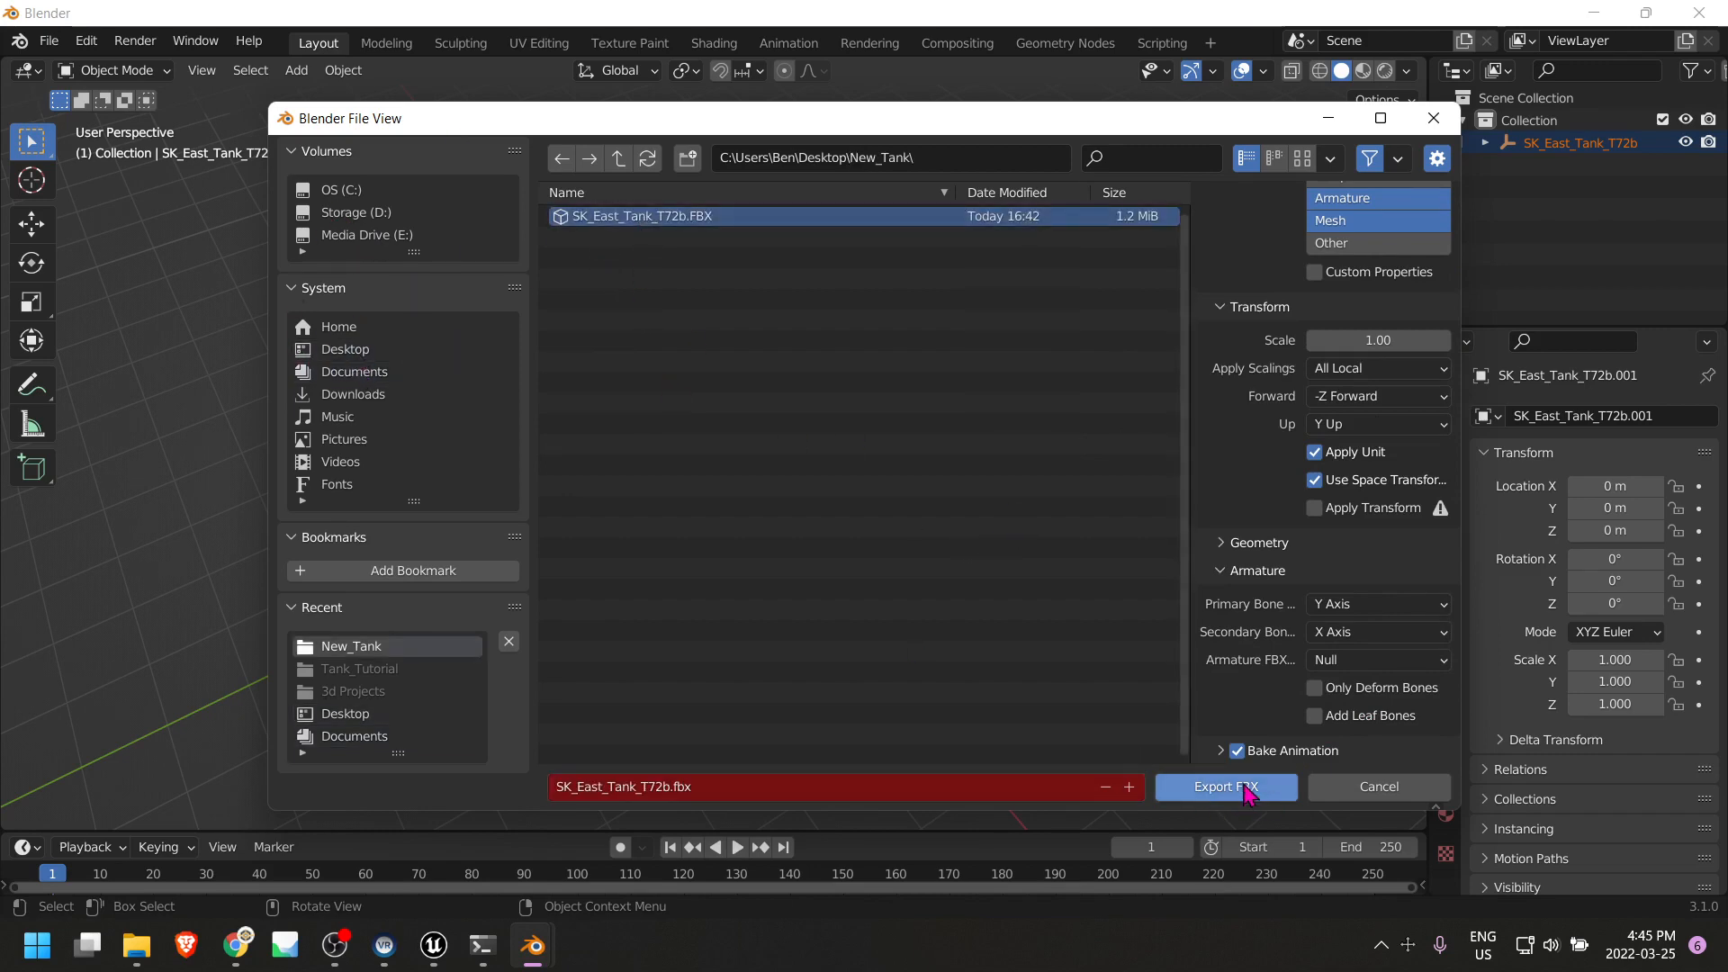
pyautogui.click(1215, 787)
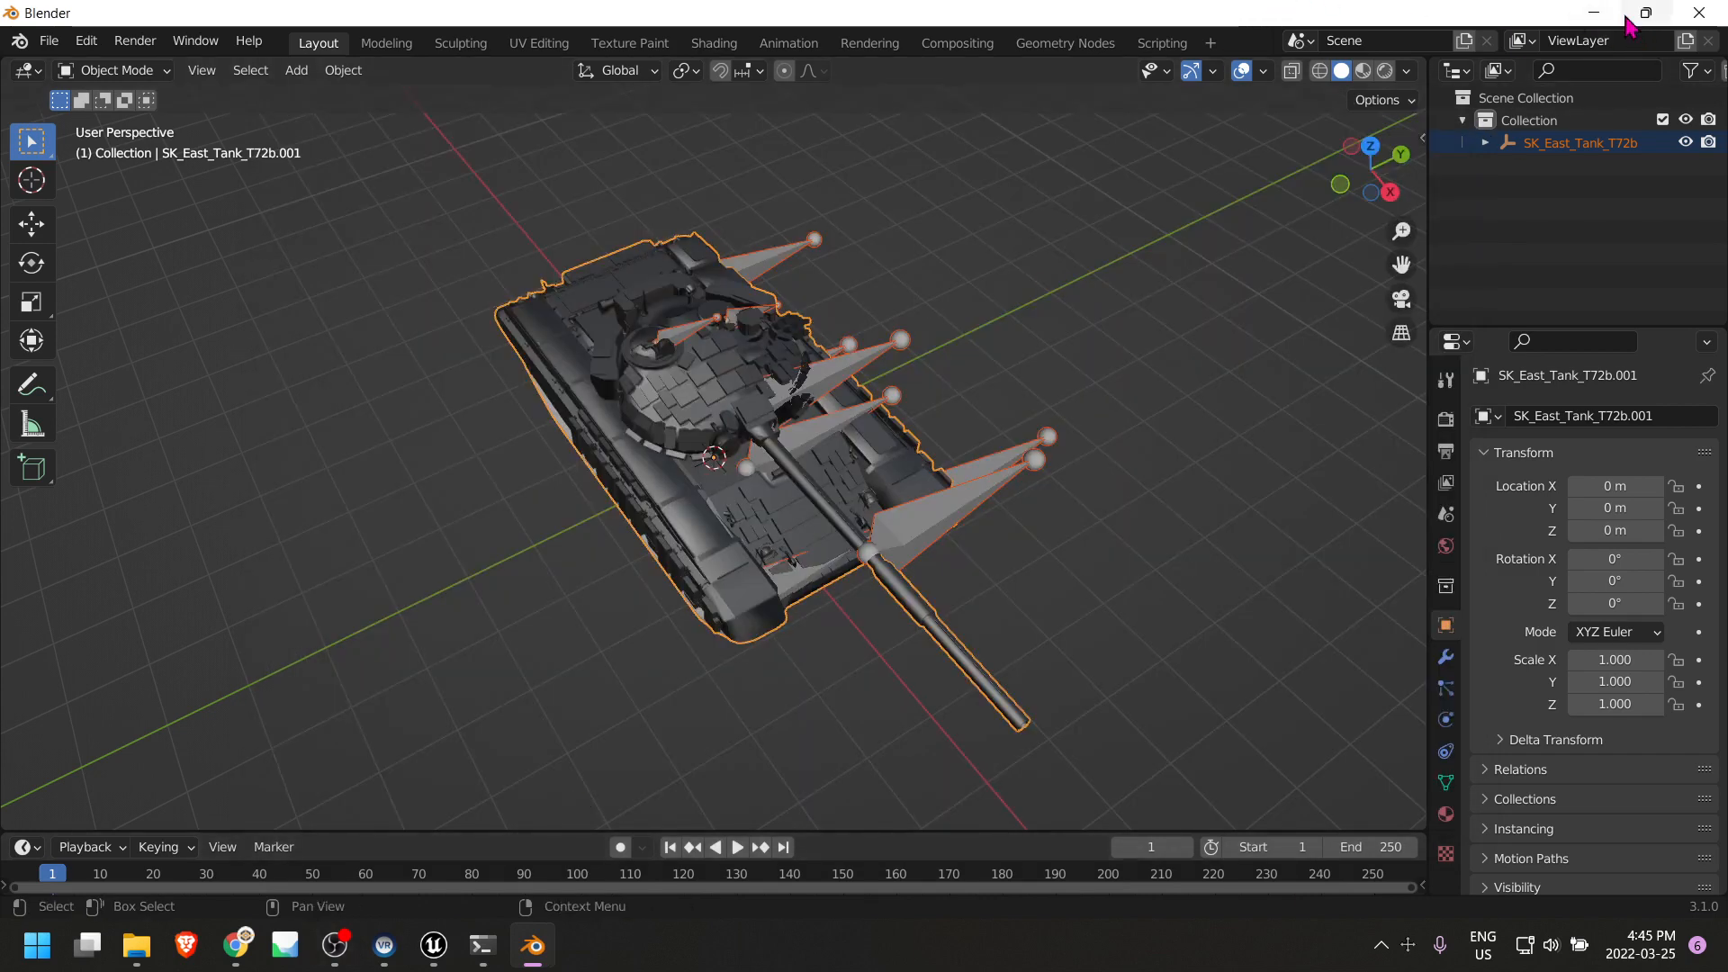
# Switch to Unreal Engine and choose SK_East_Tank_T72b.FBX from the Desktop's New_Tank folder for import into the New_Tank content folder.
pyautogui.click(1593, 12)
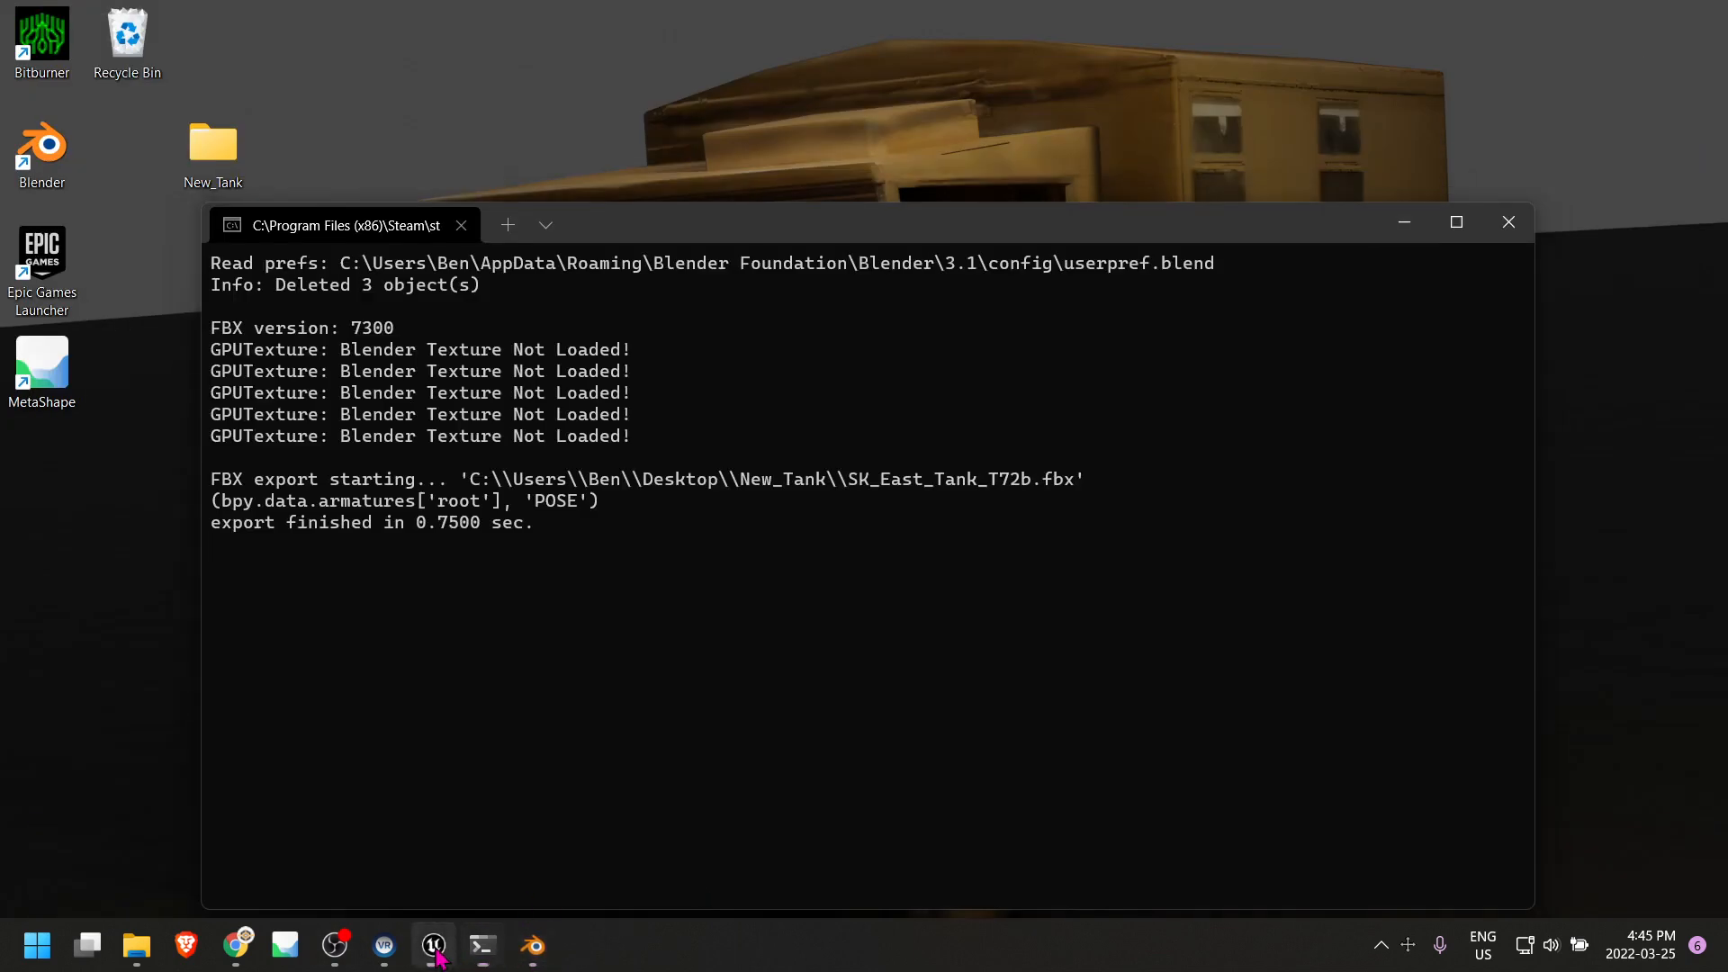
pyautogui.click(436, 948)
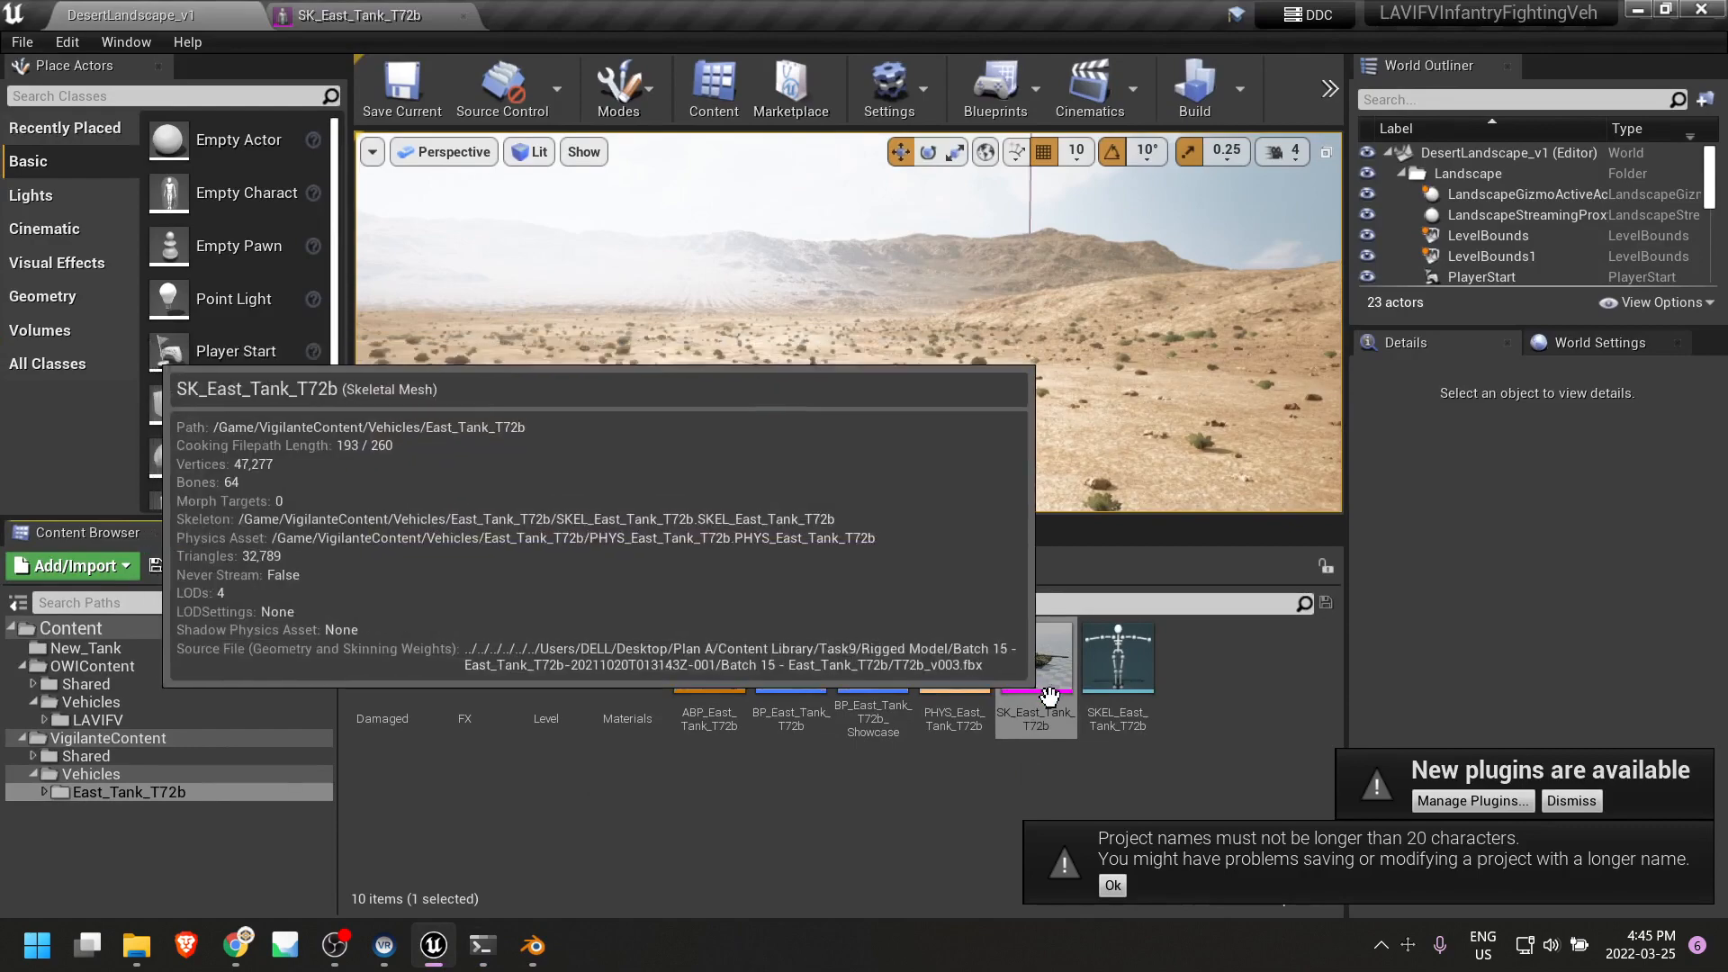
pyautogui.click(85, 648)
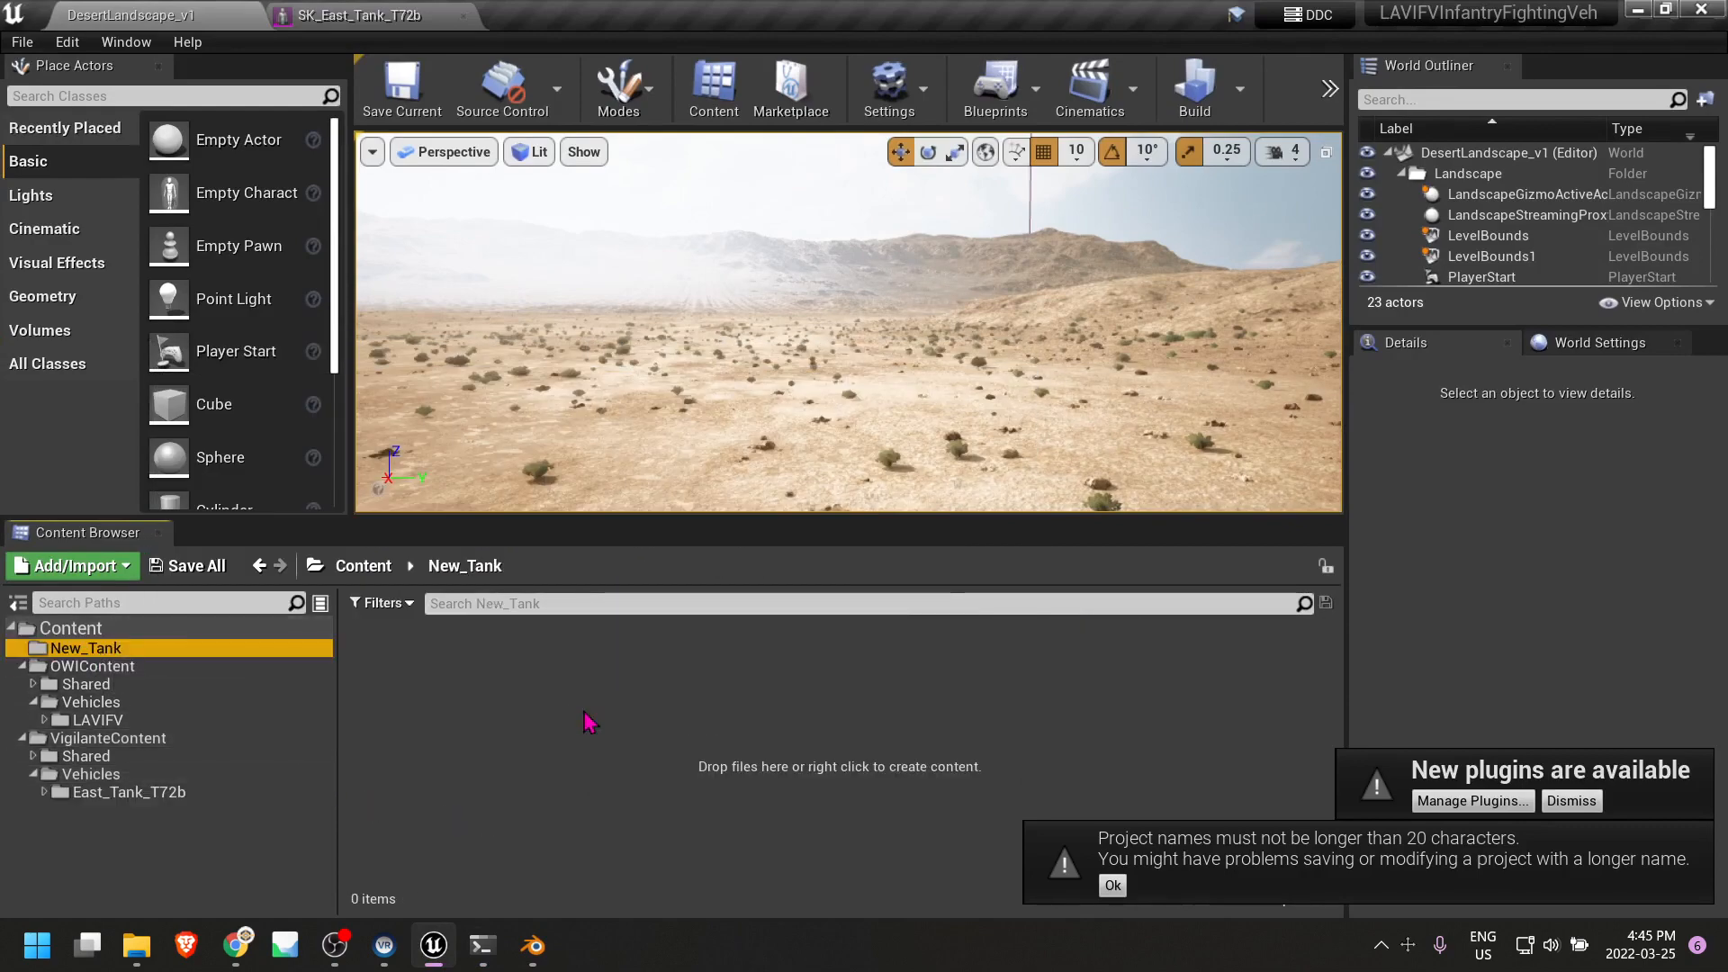
pyautogui.rightClick(96, 664)
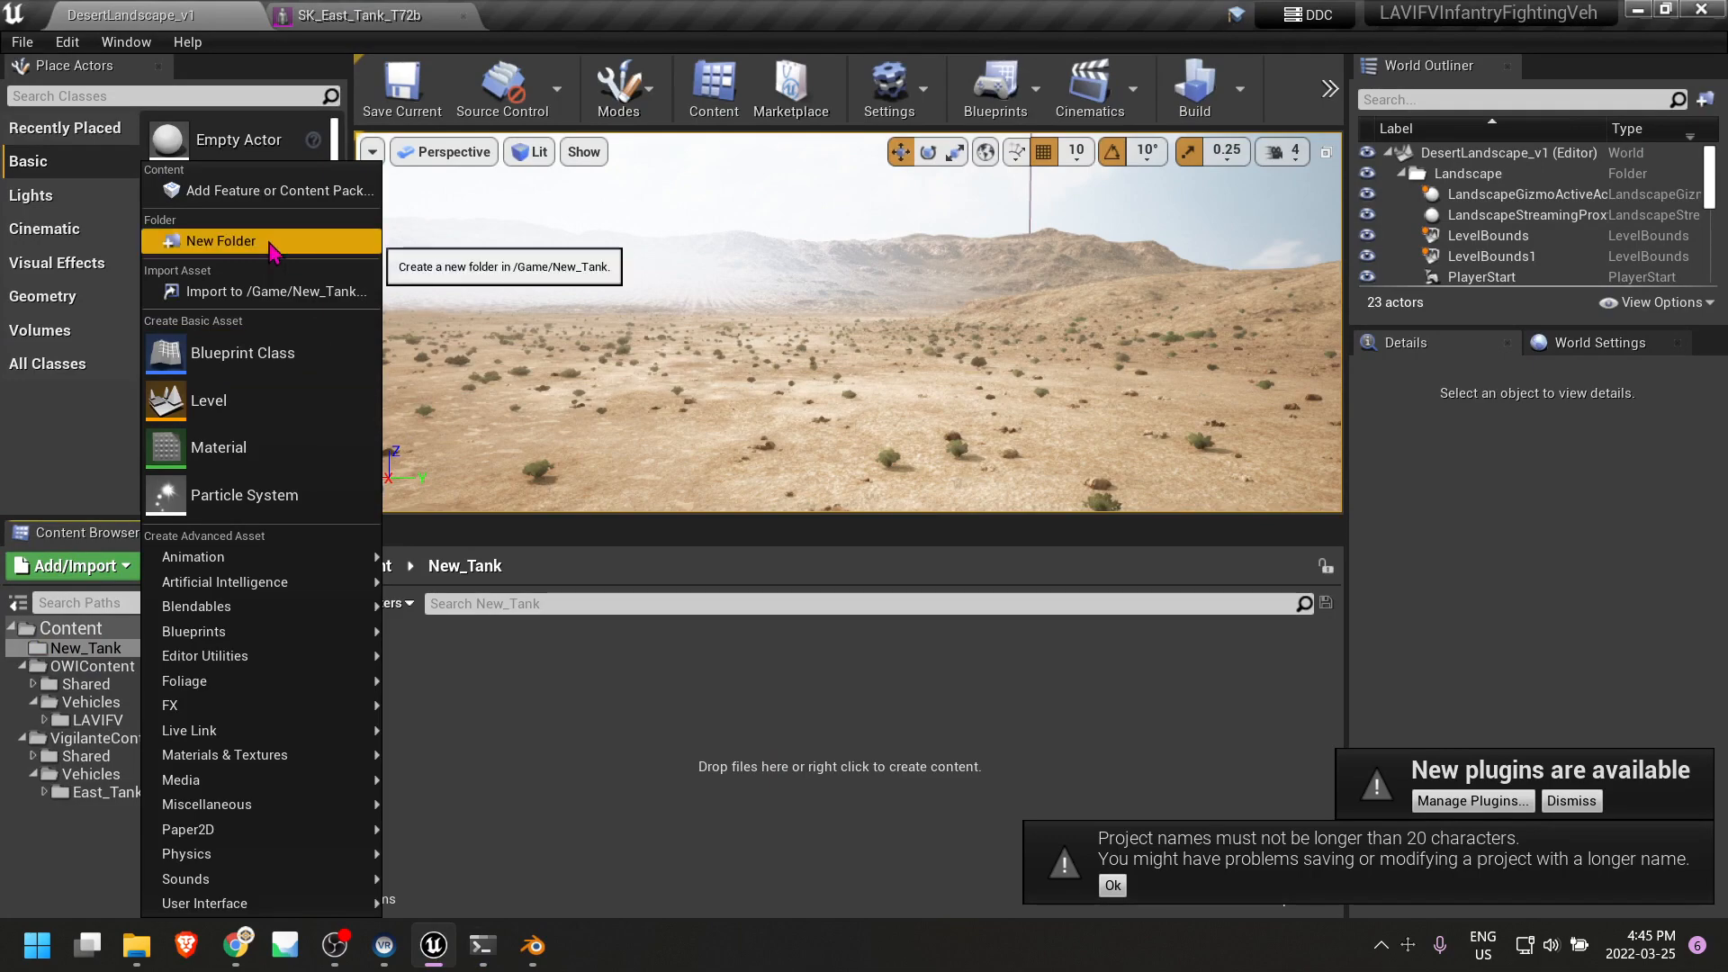
pyautogui.click(270, 290)
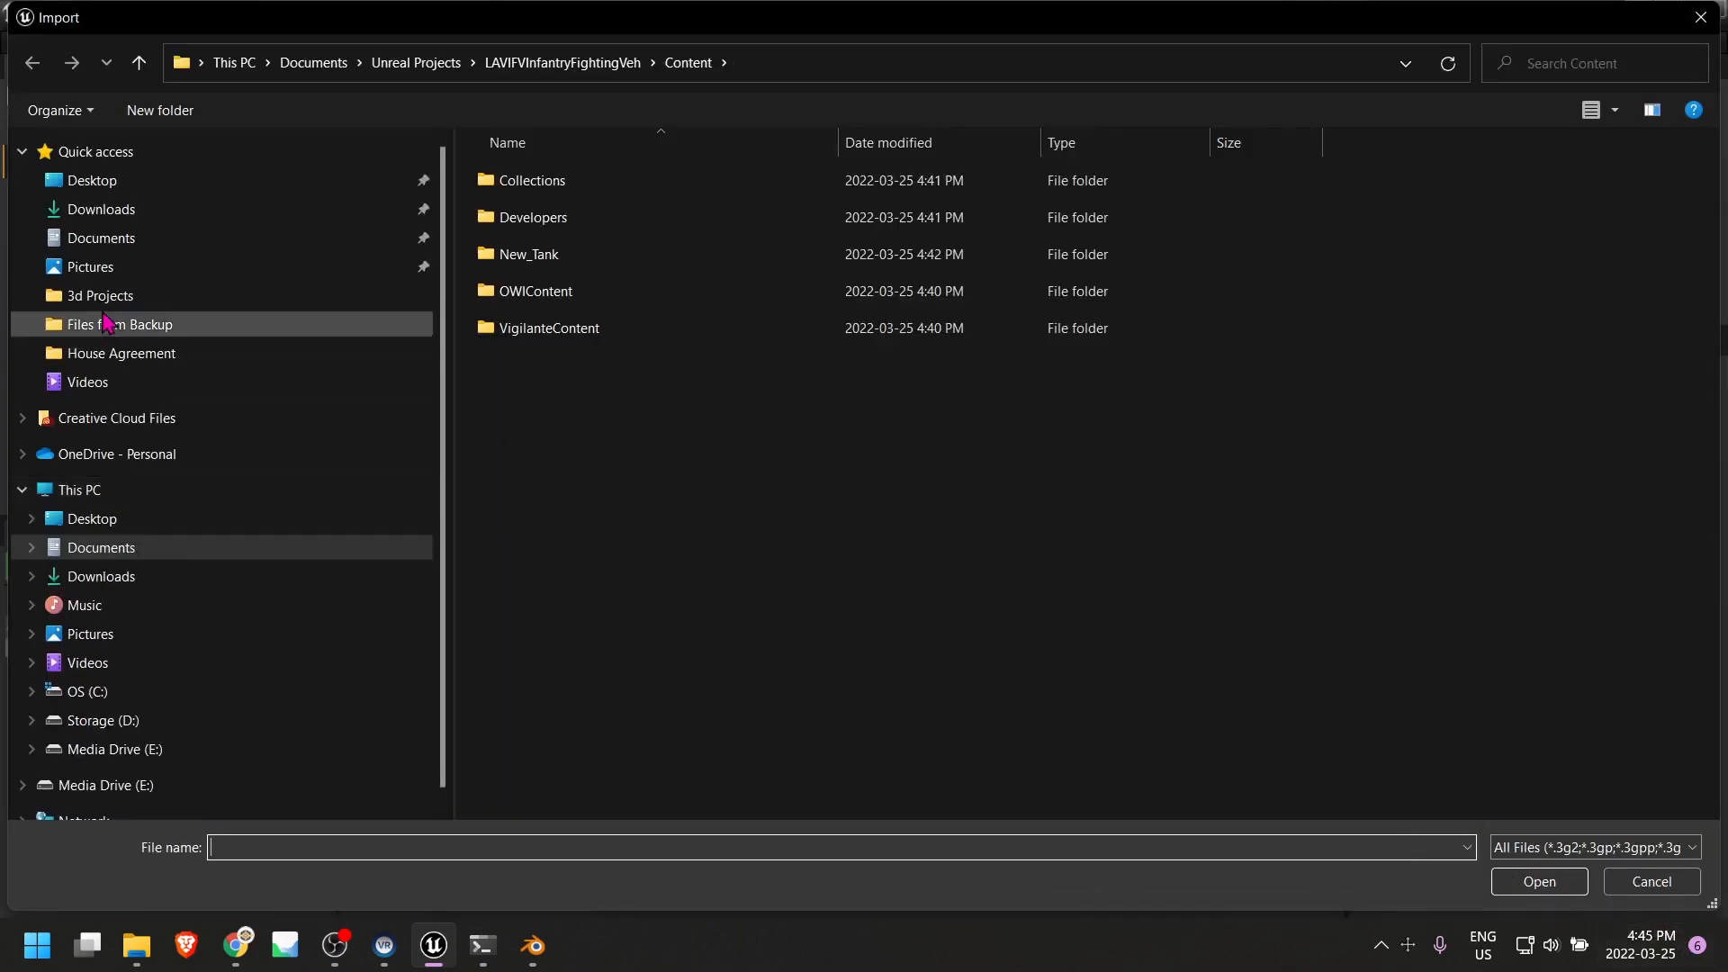
pyautogui.click(97, 189)
pyautogui.doubleClick(569, 182)
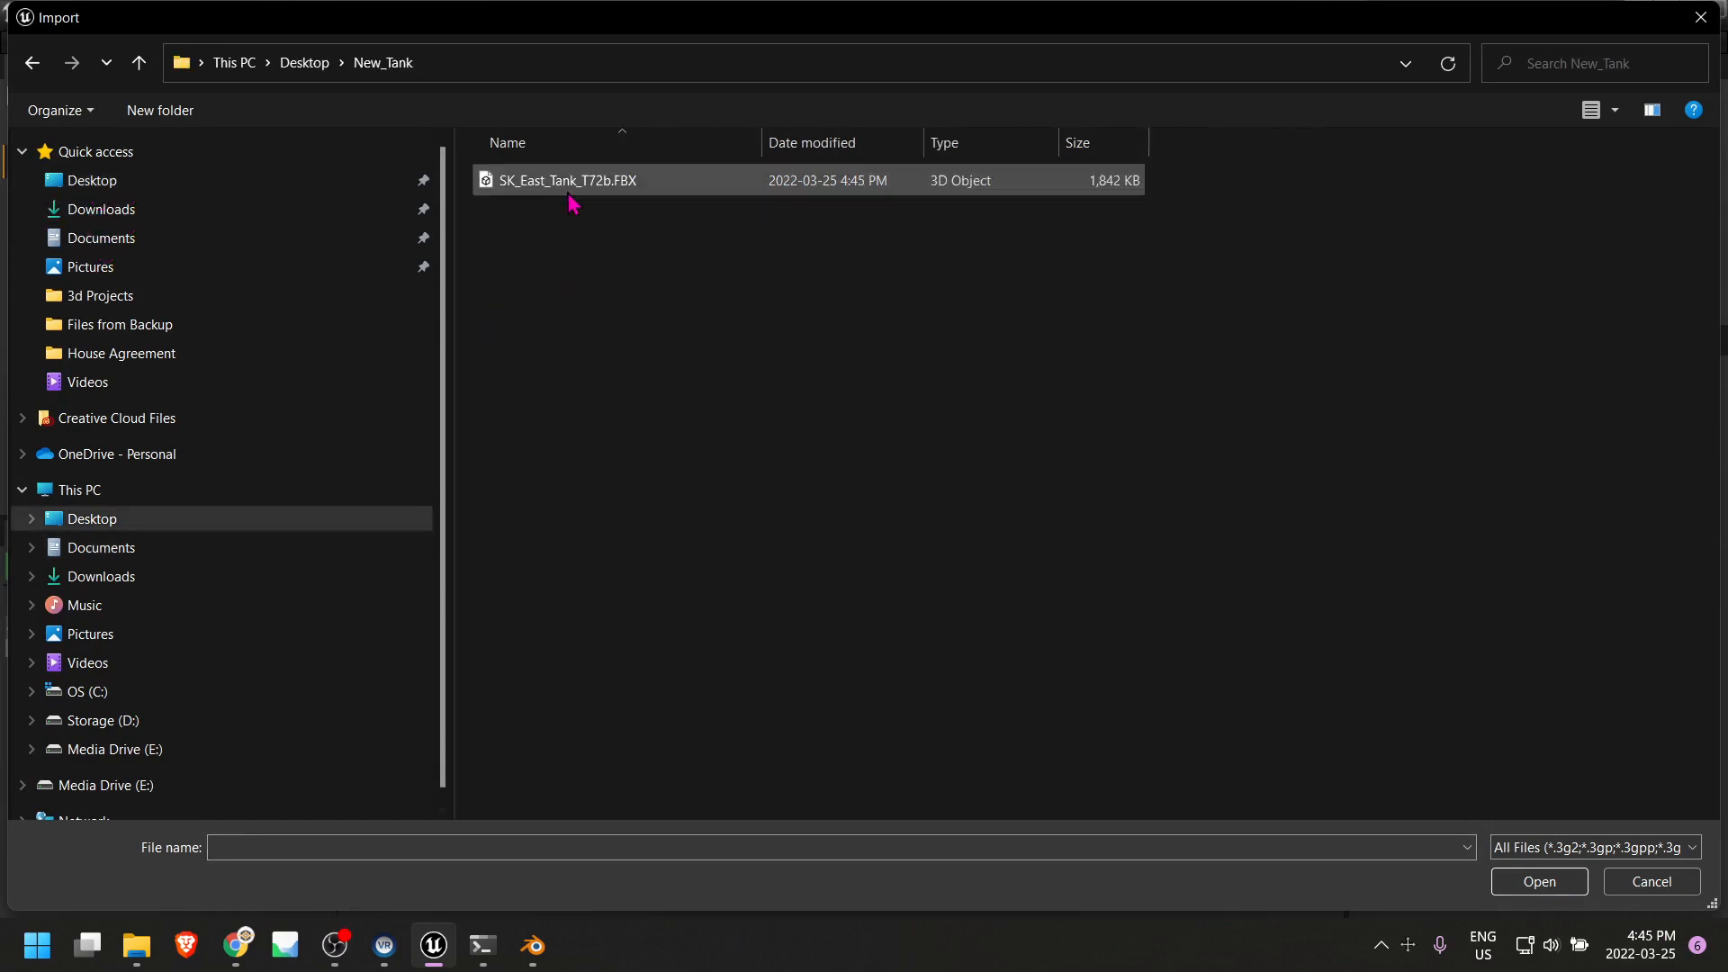
pyautogui.click(568, 182)
pyautogui.click(1539, 882)
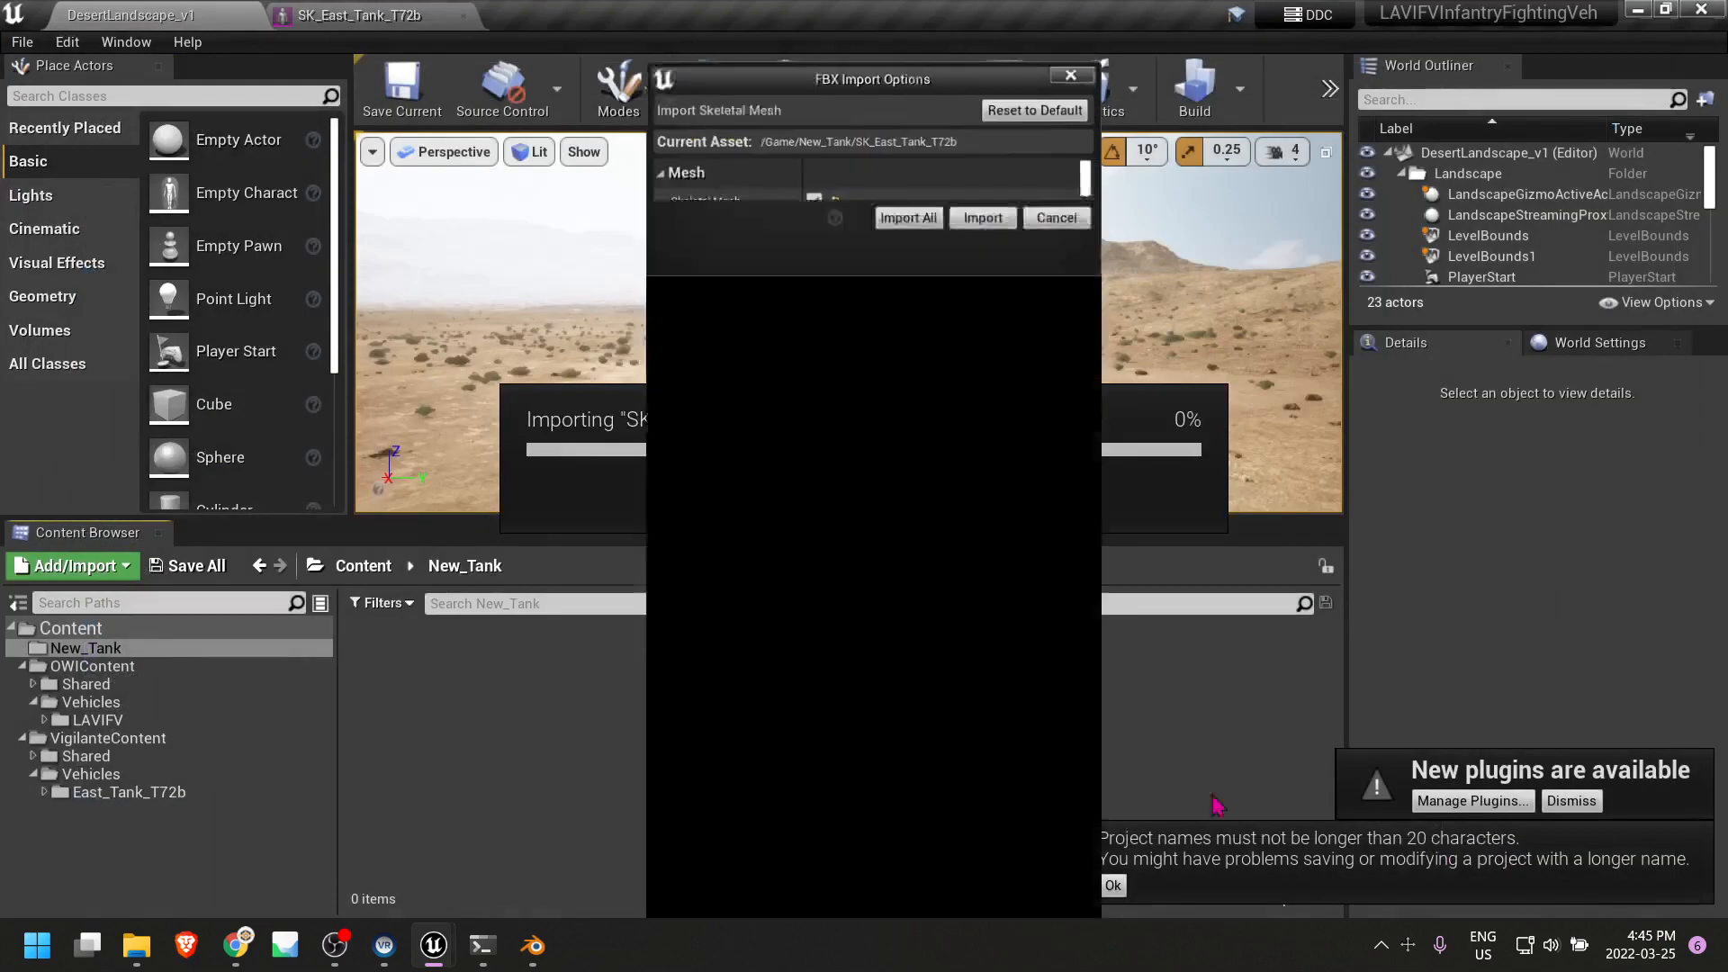
# Set the material import method to create no materials and import the whole skeletal mesh.
pyautogui.scroll(-5, 813, 160)
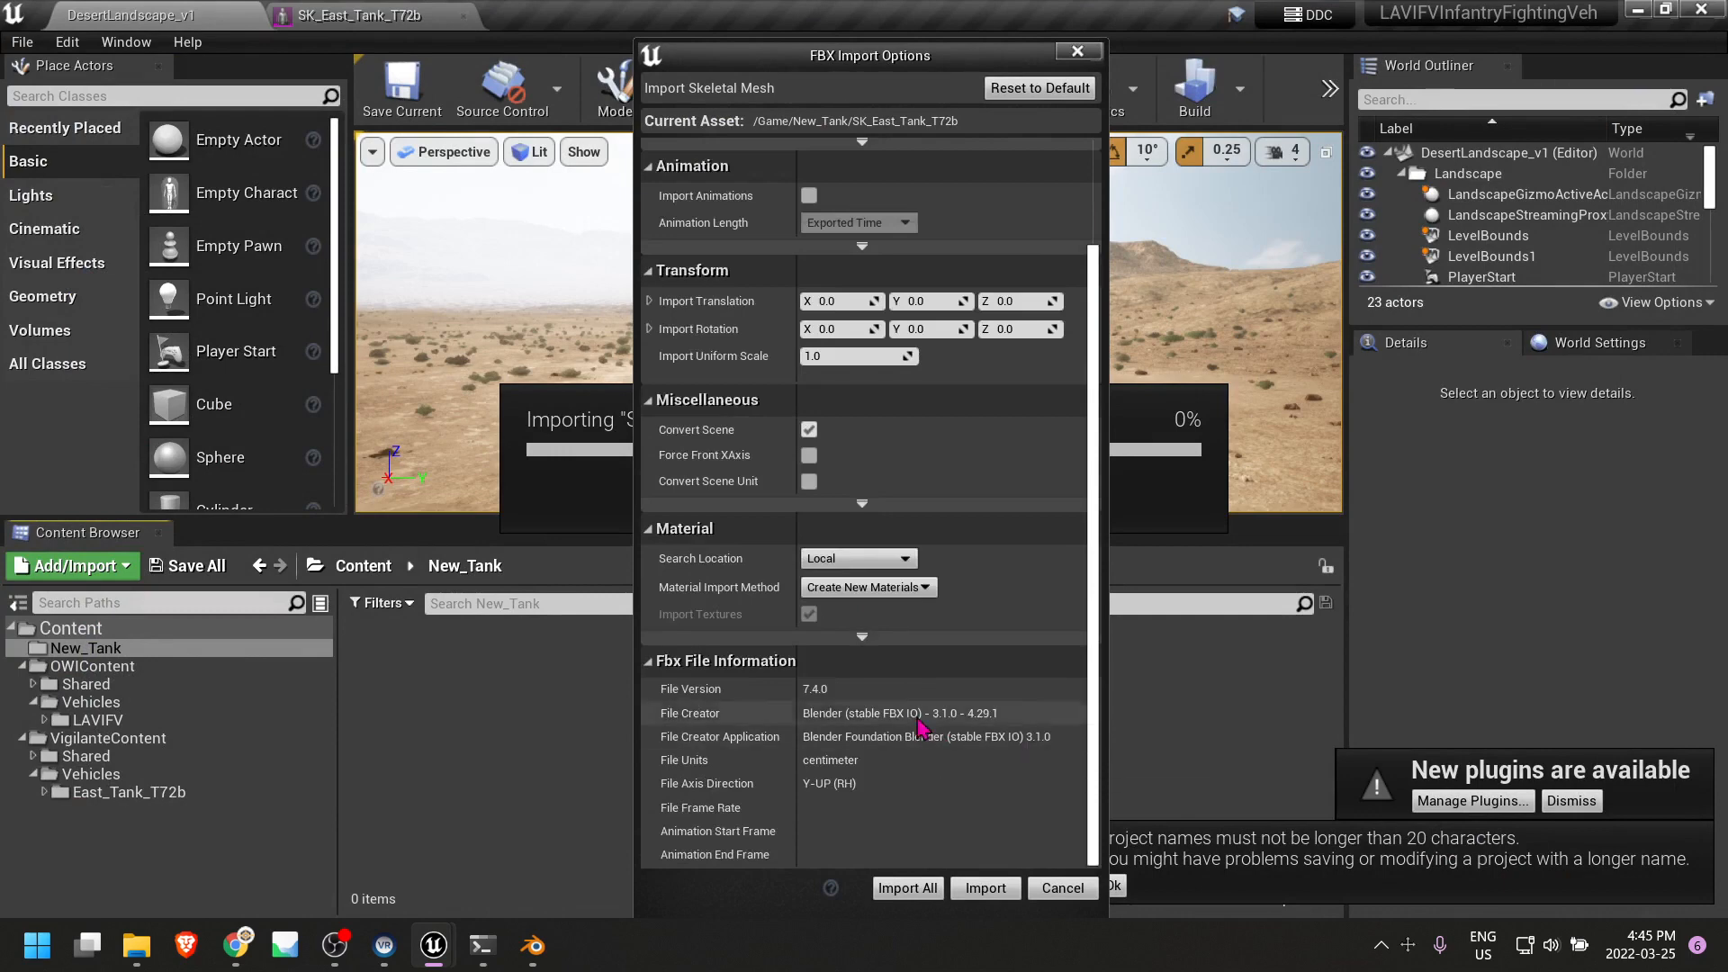
pyautogui.click(866, 587)
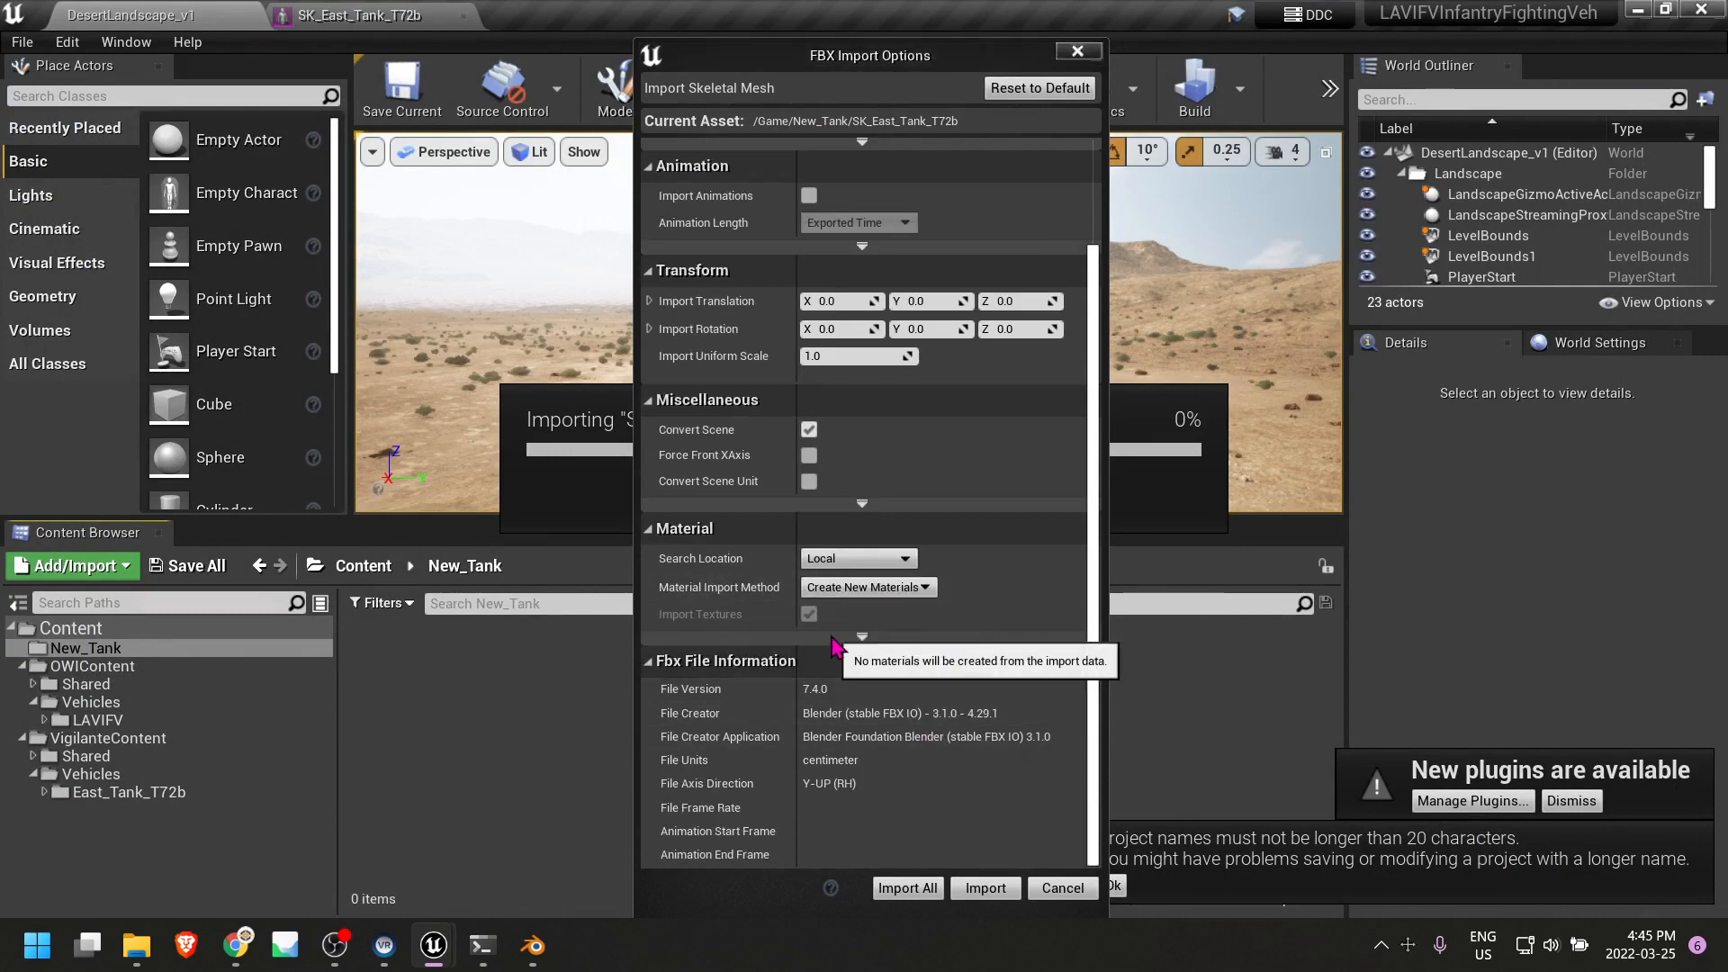
pyautogui.click(866, 633)
pyautogui.click(907, 889)
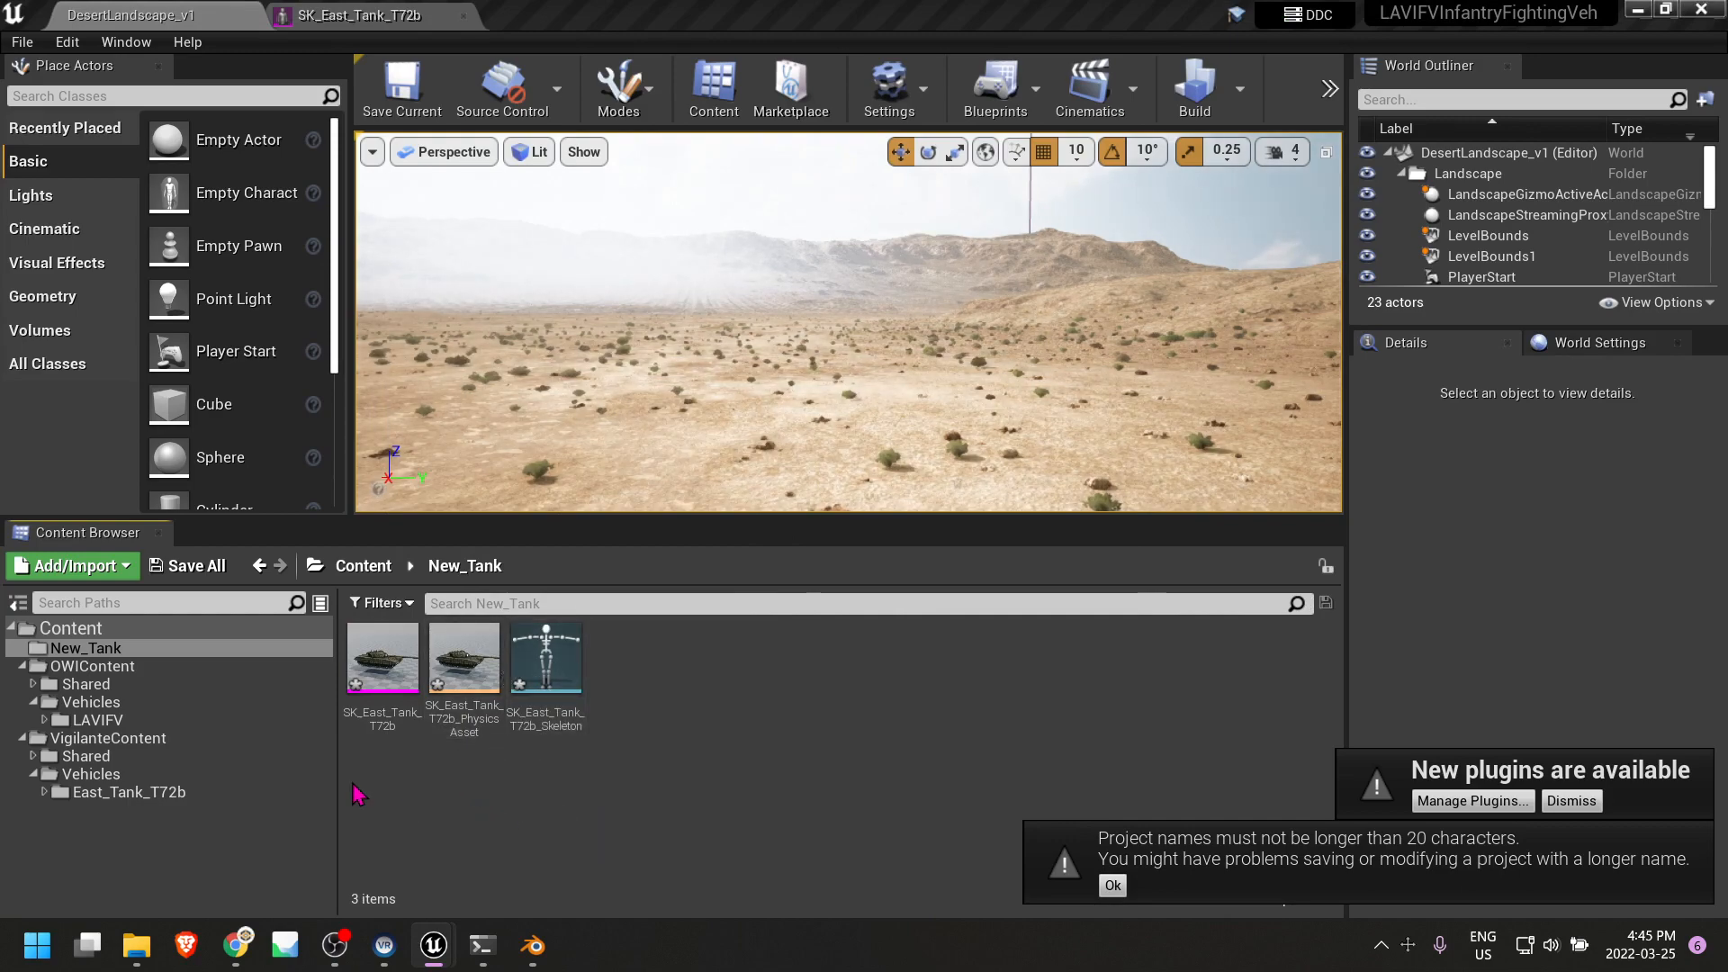
# Open the imported SK_East_Tank_T72b and compare its material slots with those of the original tank mesh.
pyautogui.doubleClick(382, 655)
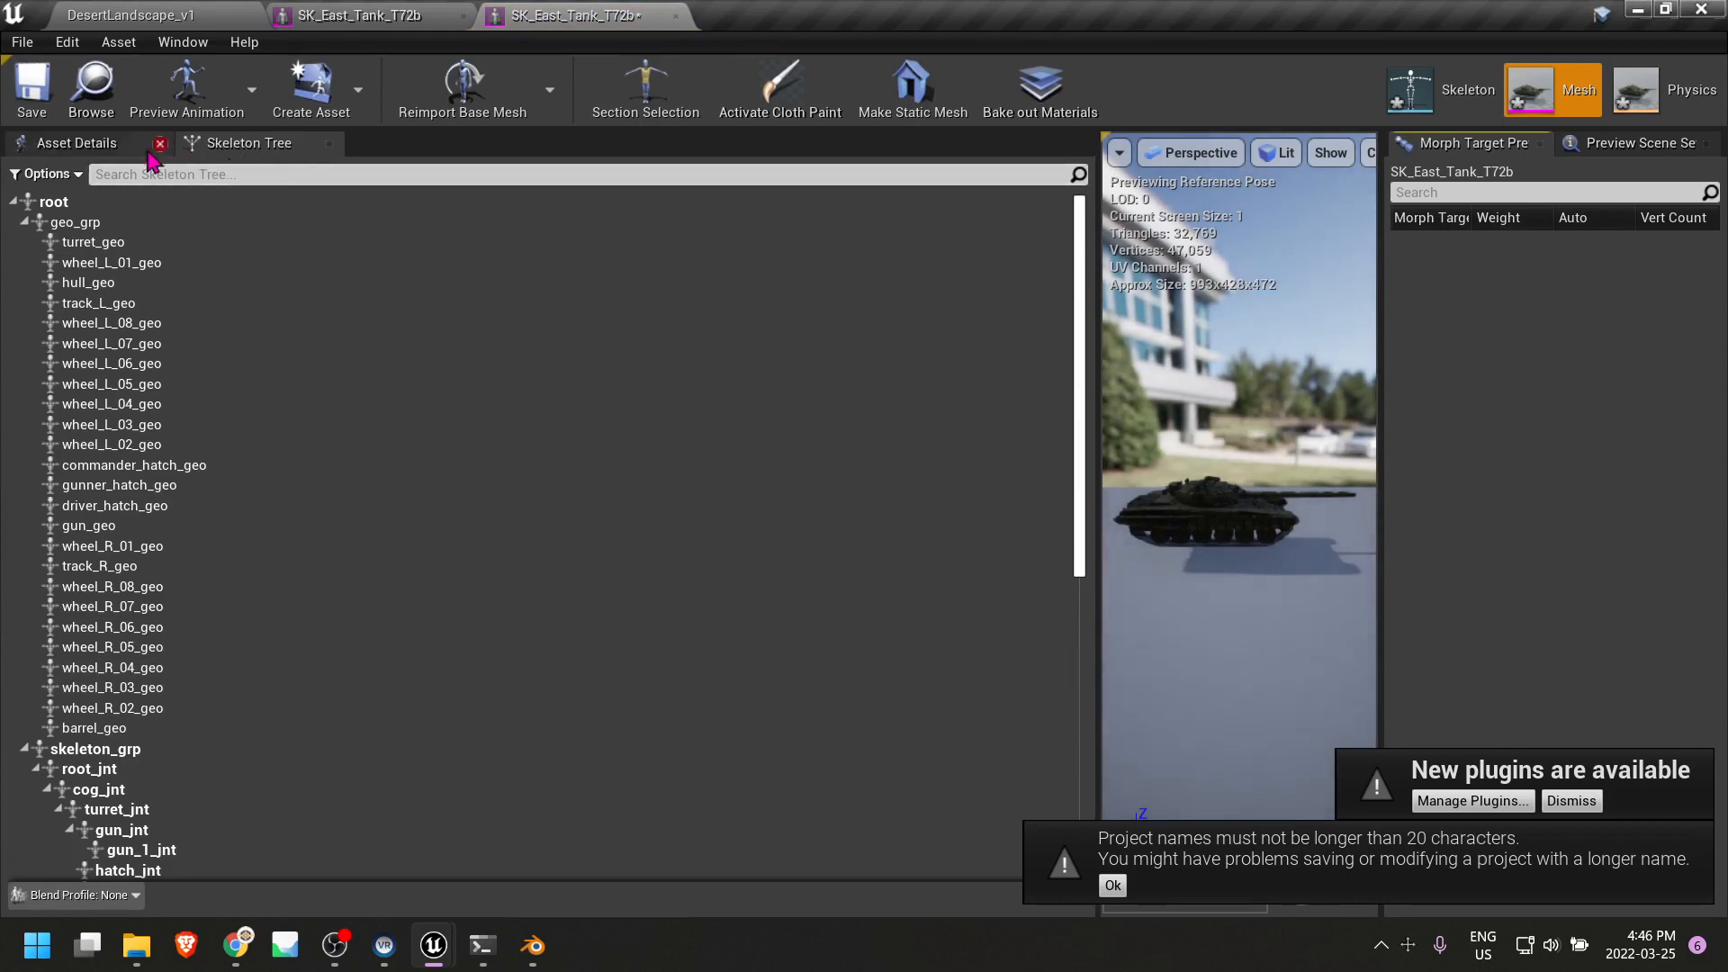
pyautogui.click(101, 144)
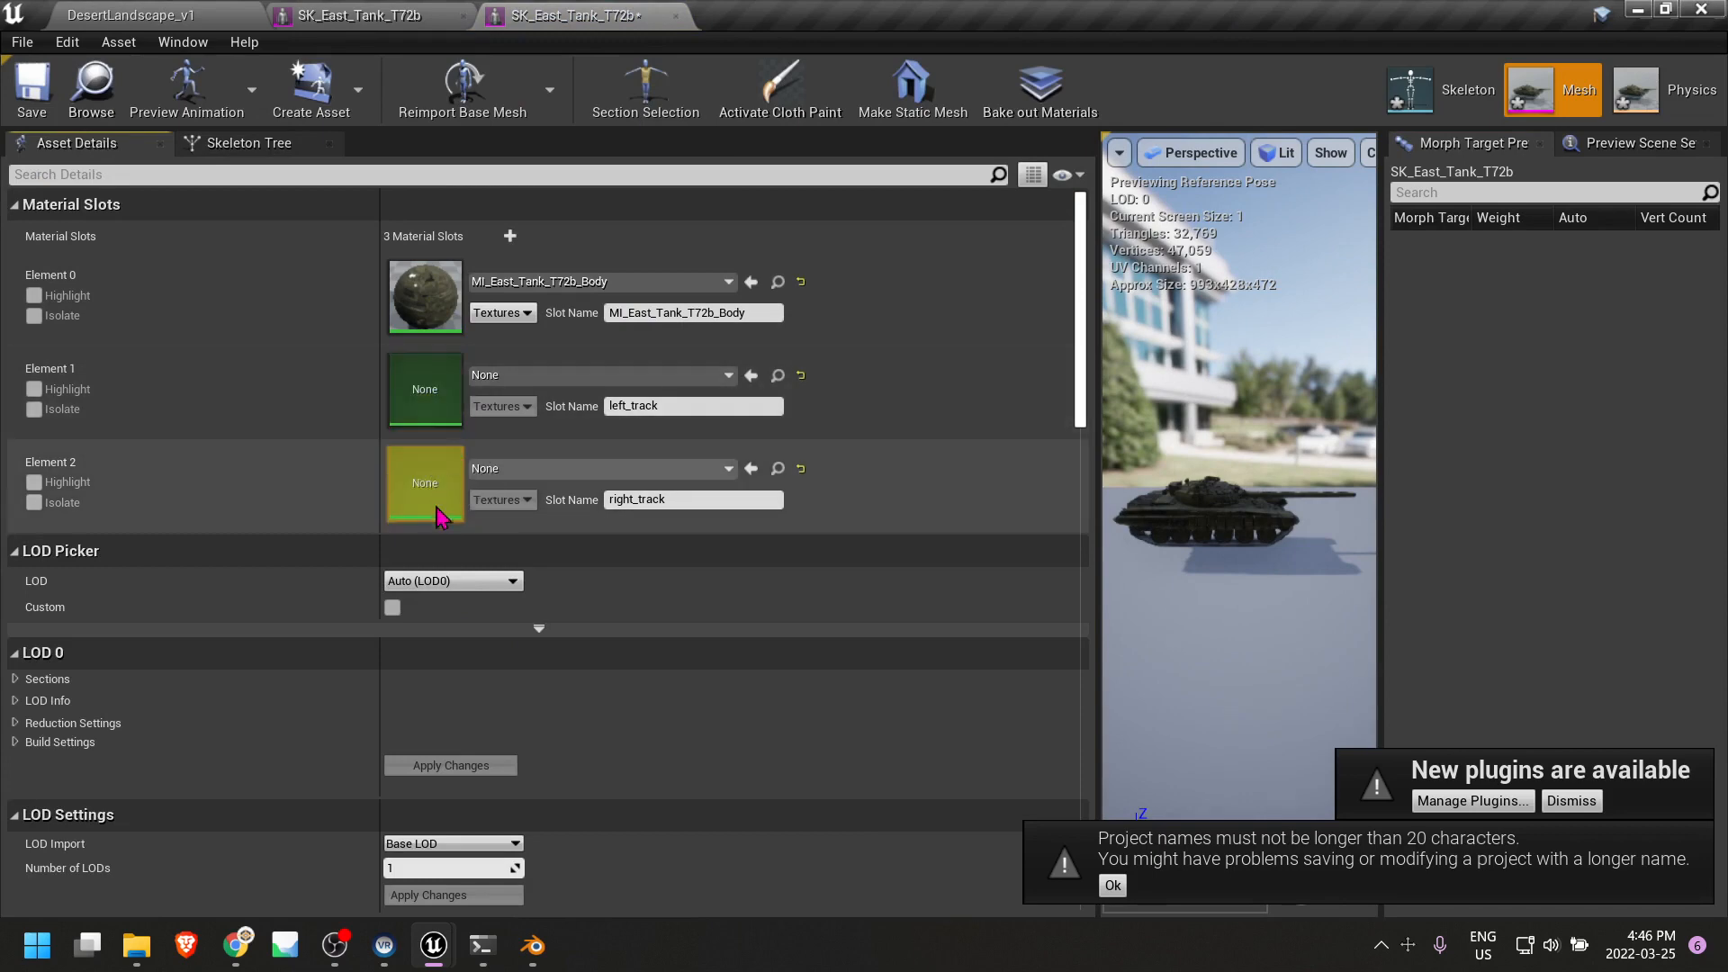
pyautogui.click(343, 18)
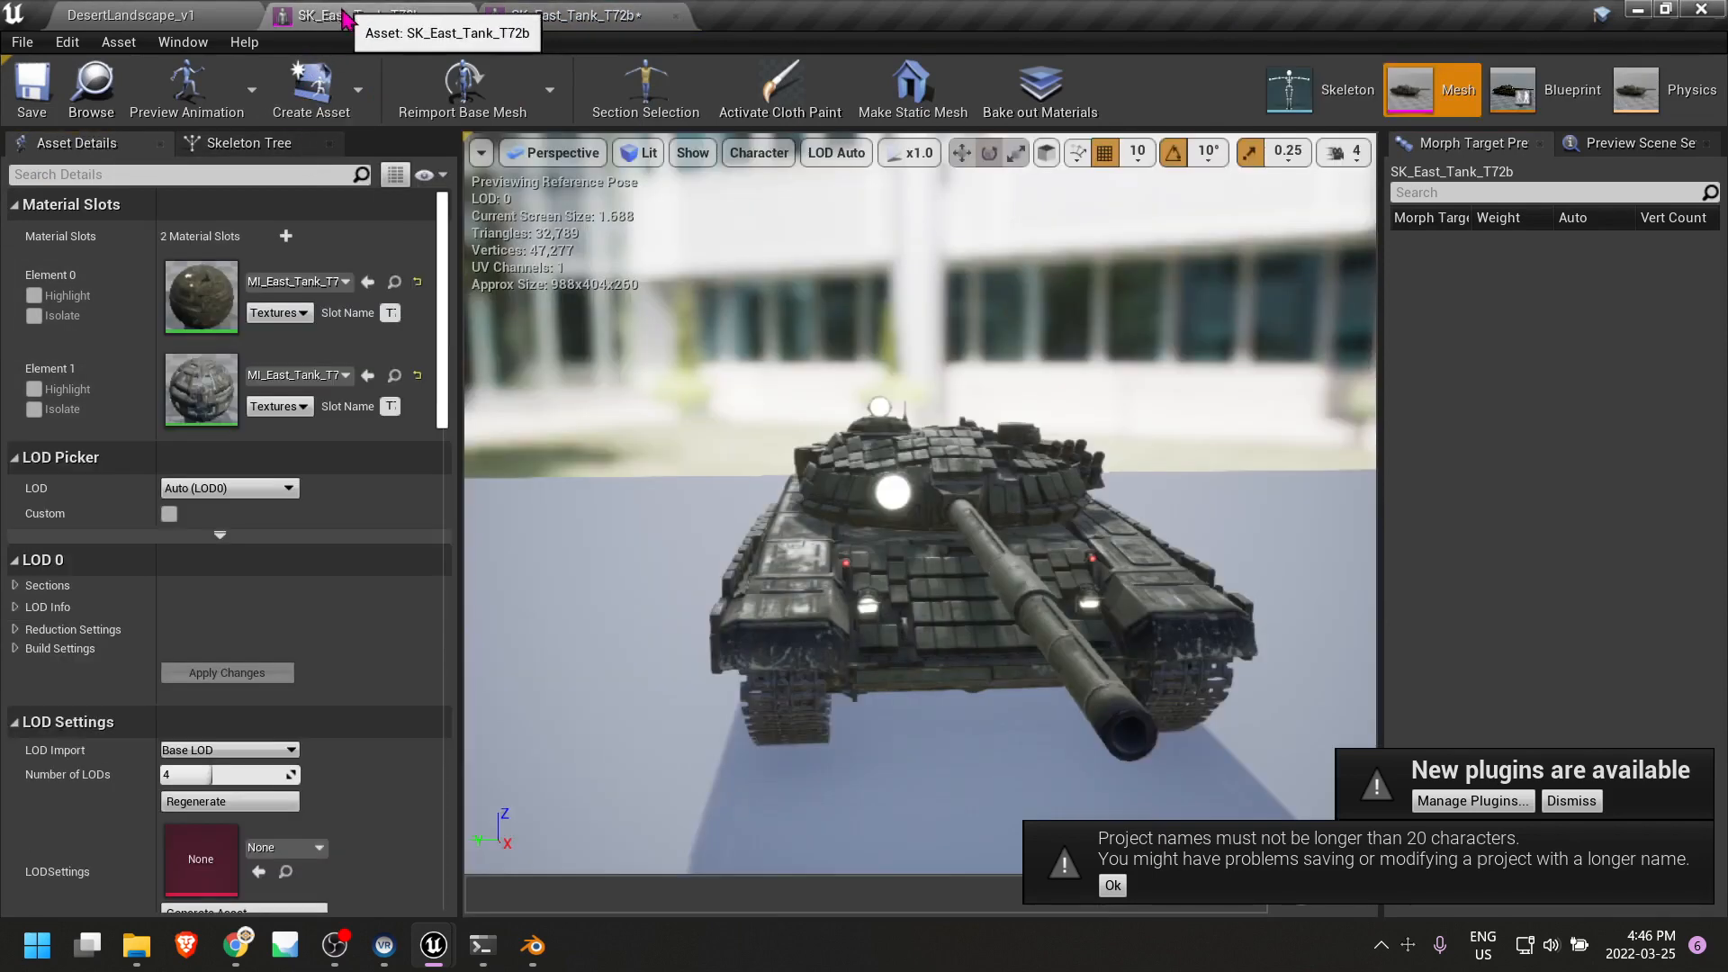
pyautogui.click(155, 15)
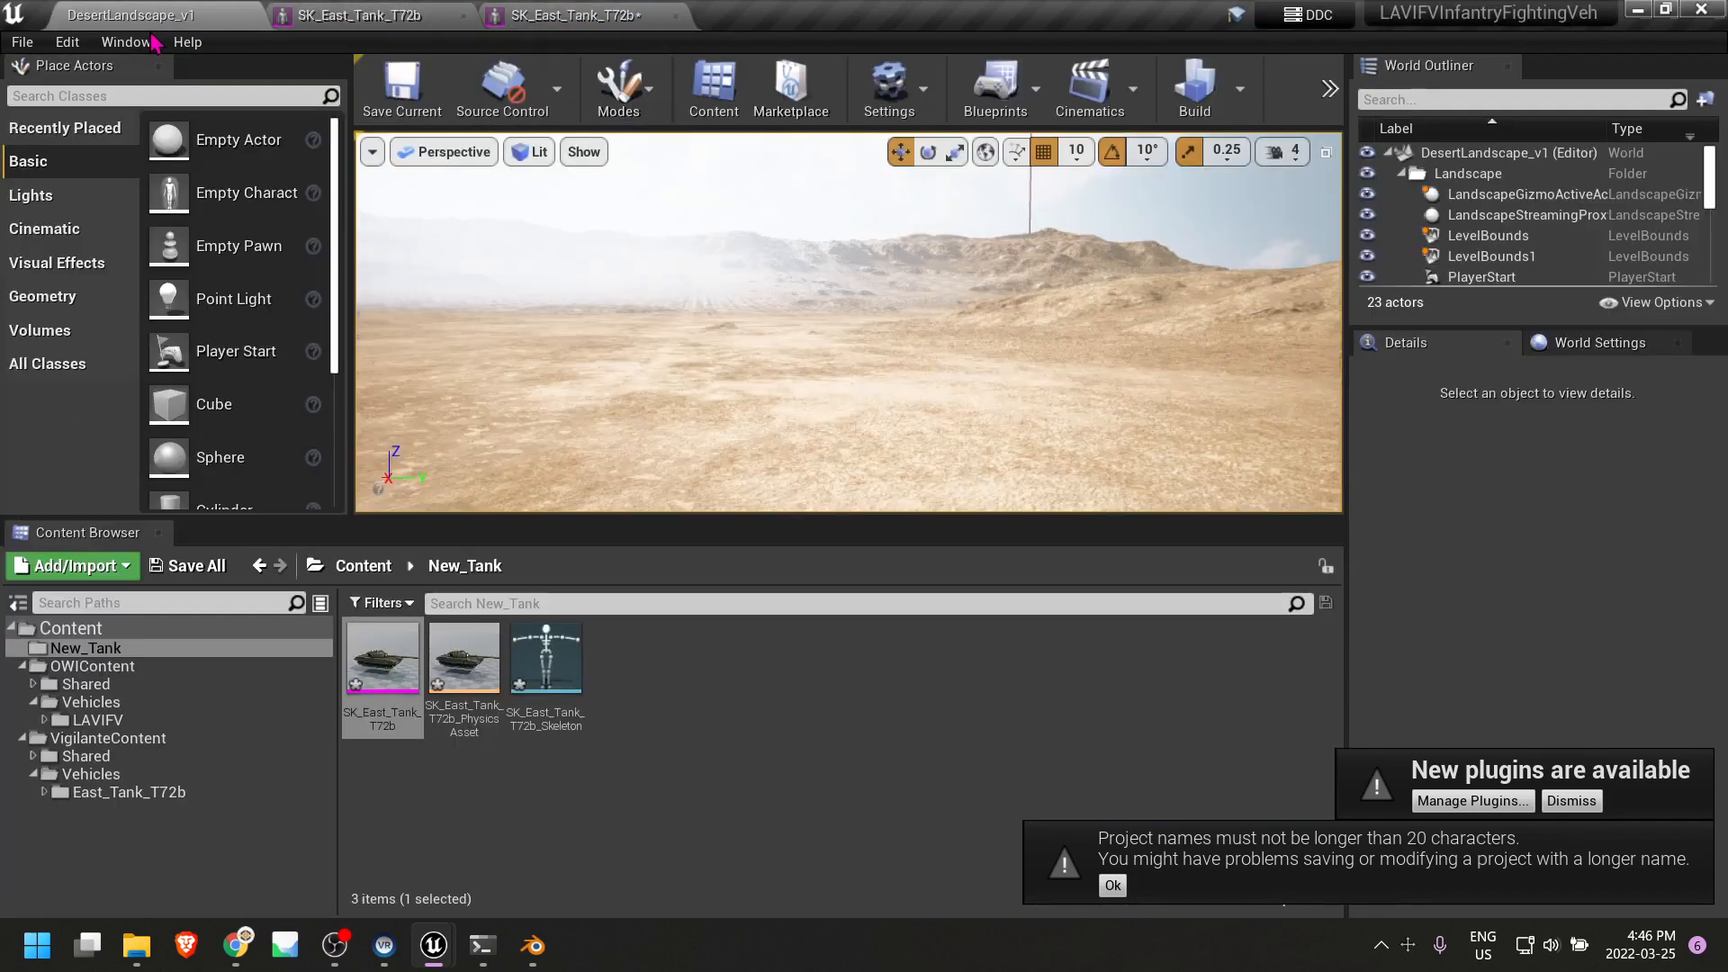
# Copy the three T_East_Tank_T72b_Tracks textures (ARM, D and N) from East_Tank_T72b's Materials/Textures folder into the New_Tank folder.
pyautogui.click(116, 793)
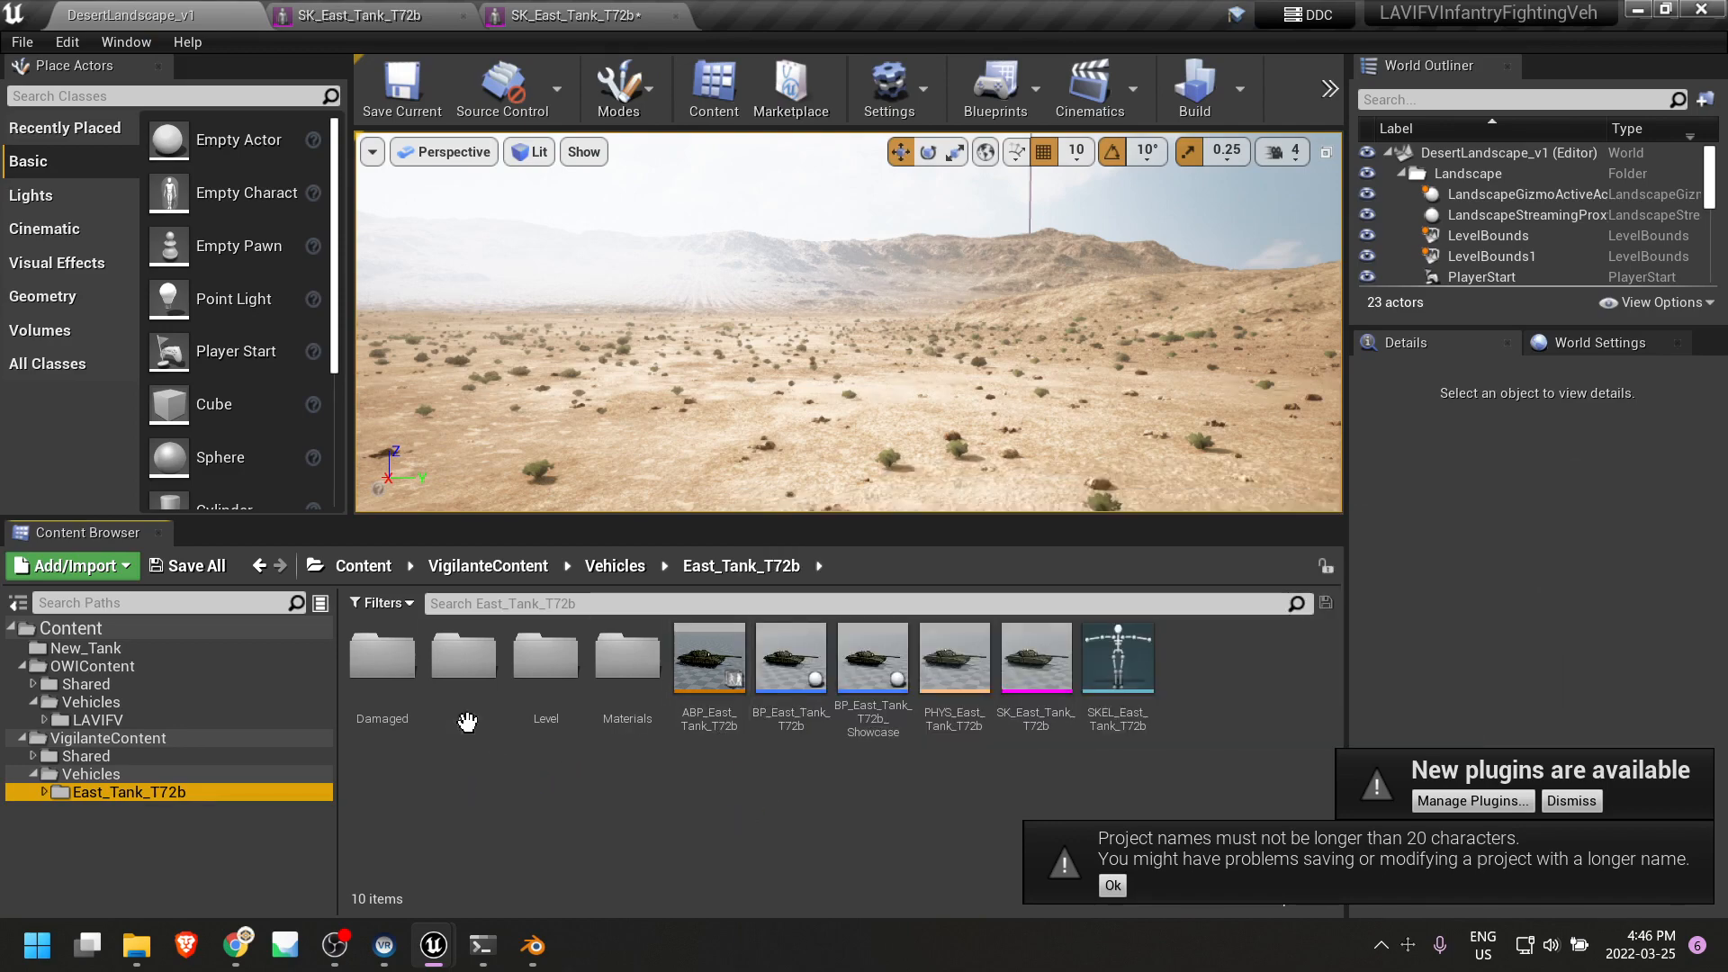
pyautogui.doubleClick(623, 722)
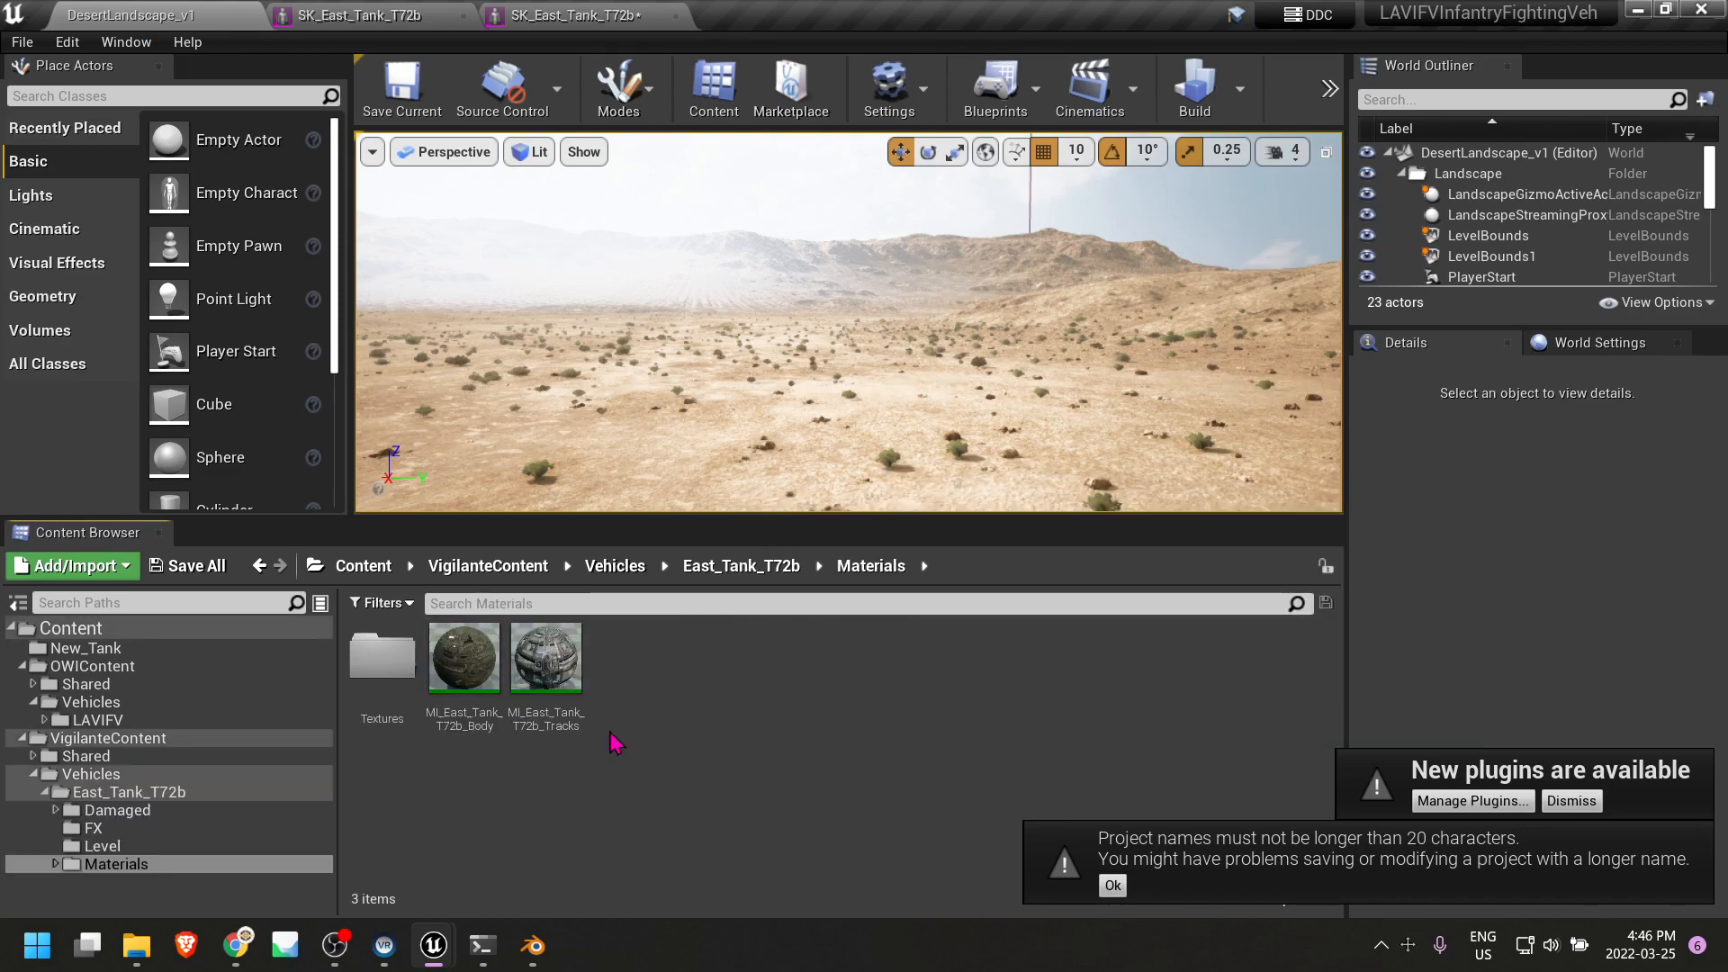
pyautogui.doubleClick(377, 689)
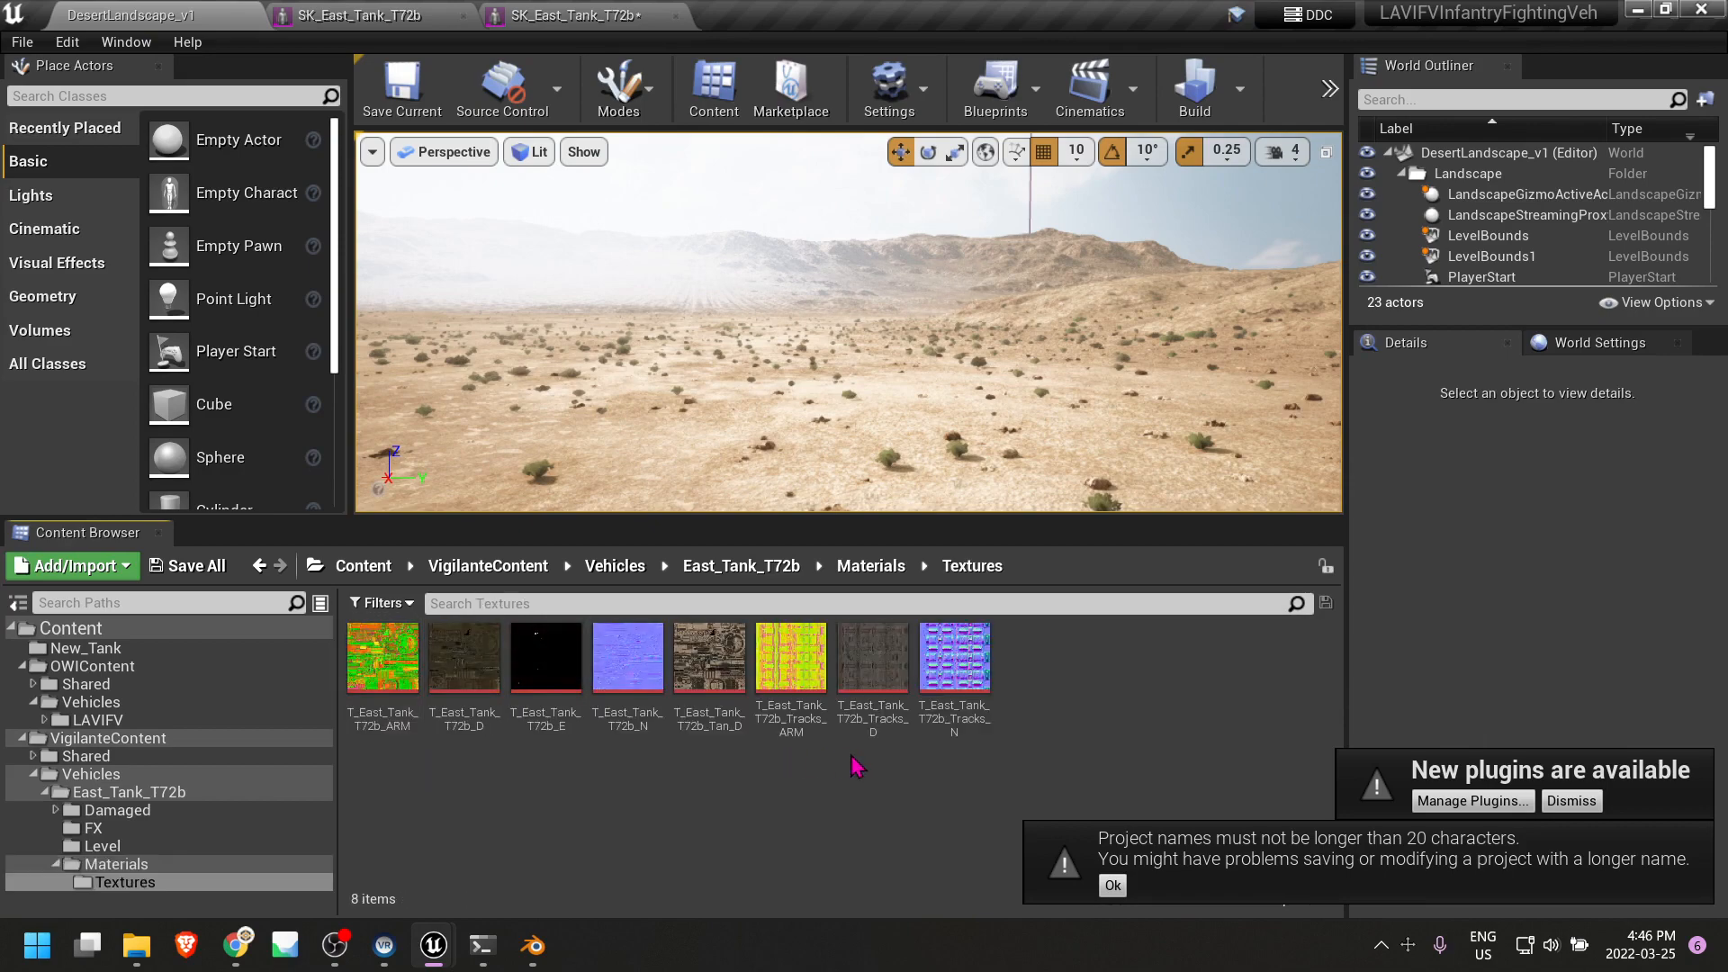
pyautogui.click(791, 667)
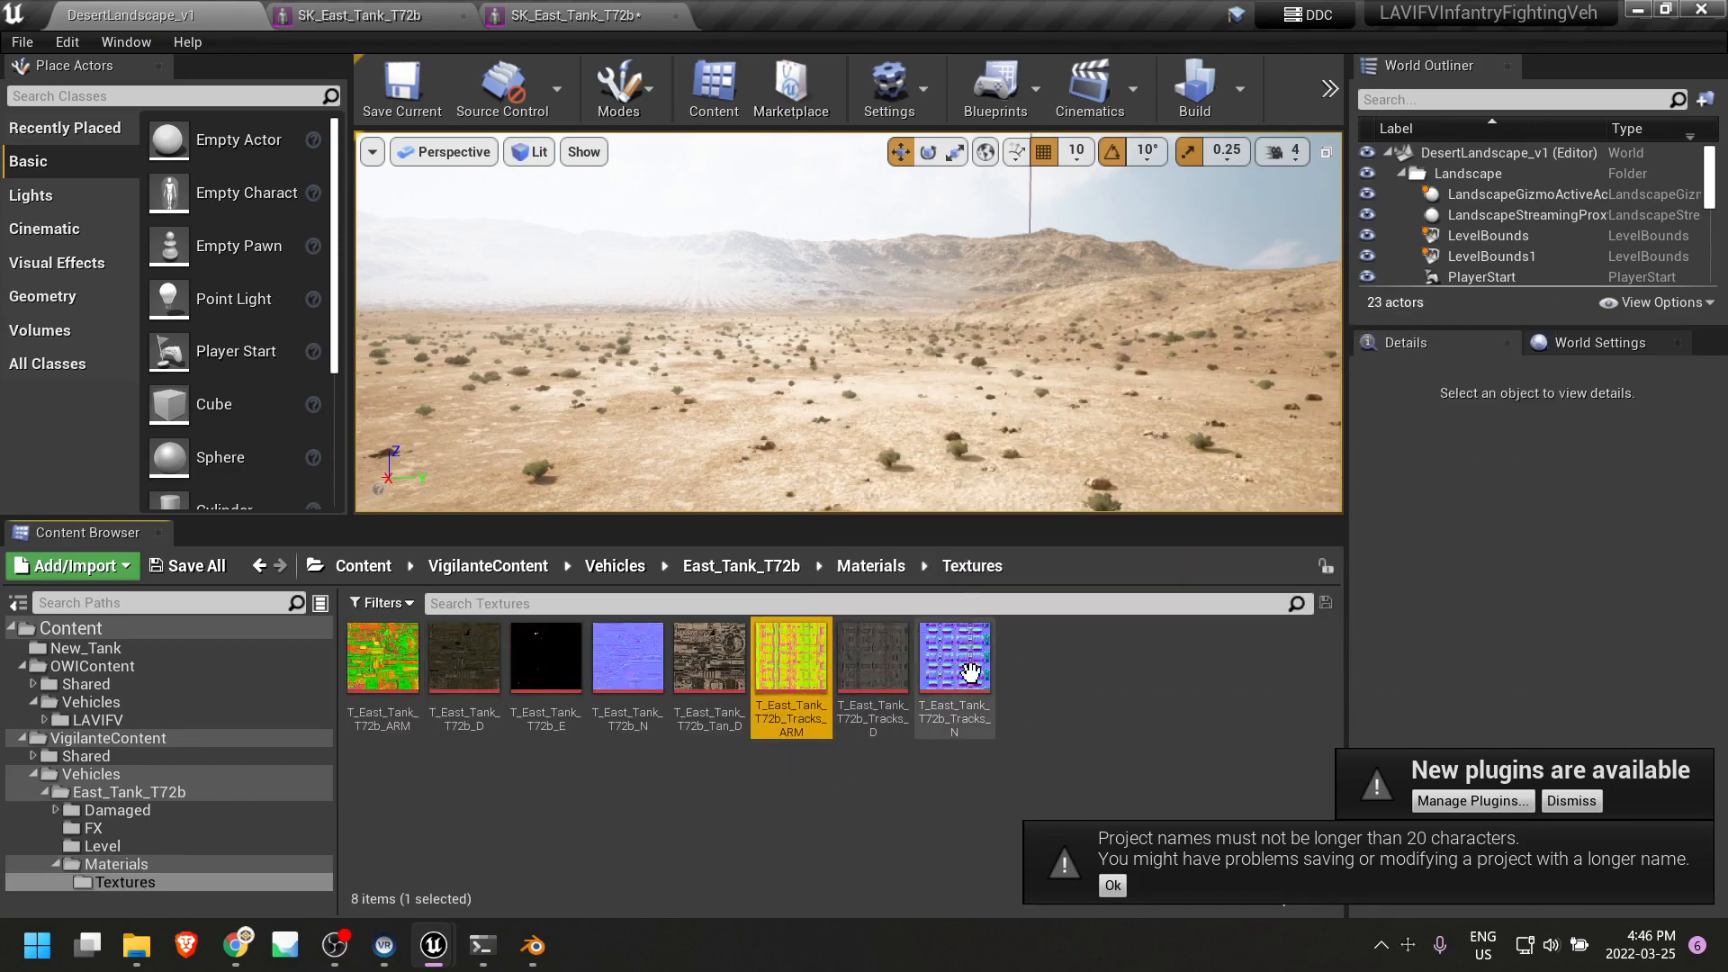
pyautogui.keyDown('shift'); pyautogui.click(970, 671); pyautogui.keyUp('shift')
pyautogui.moveTo(791, 668); pyautogui.dragTo(114, 660)
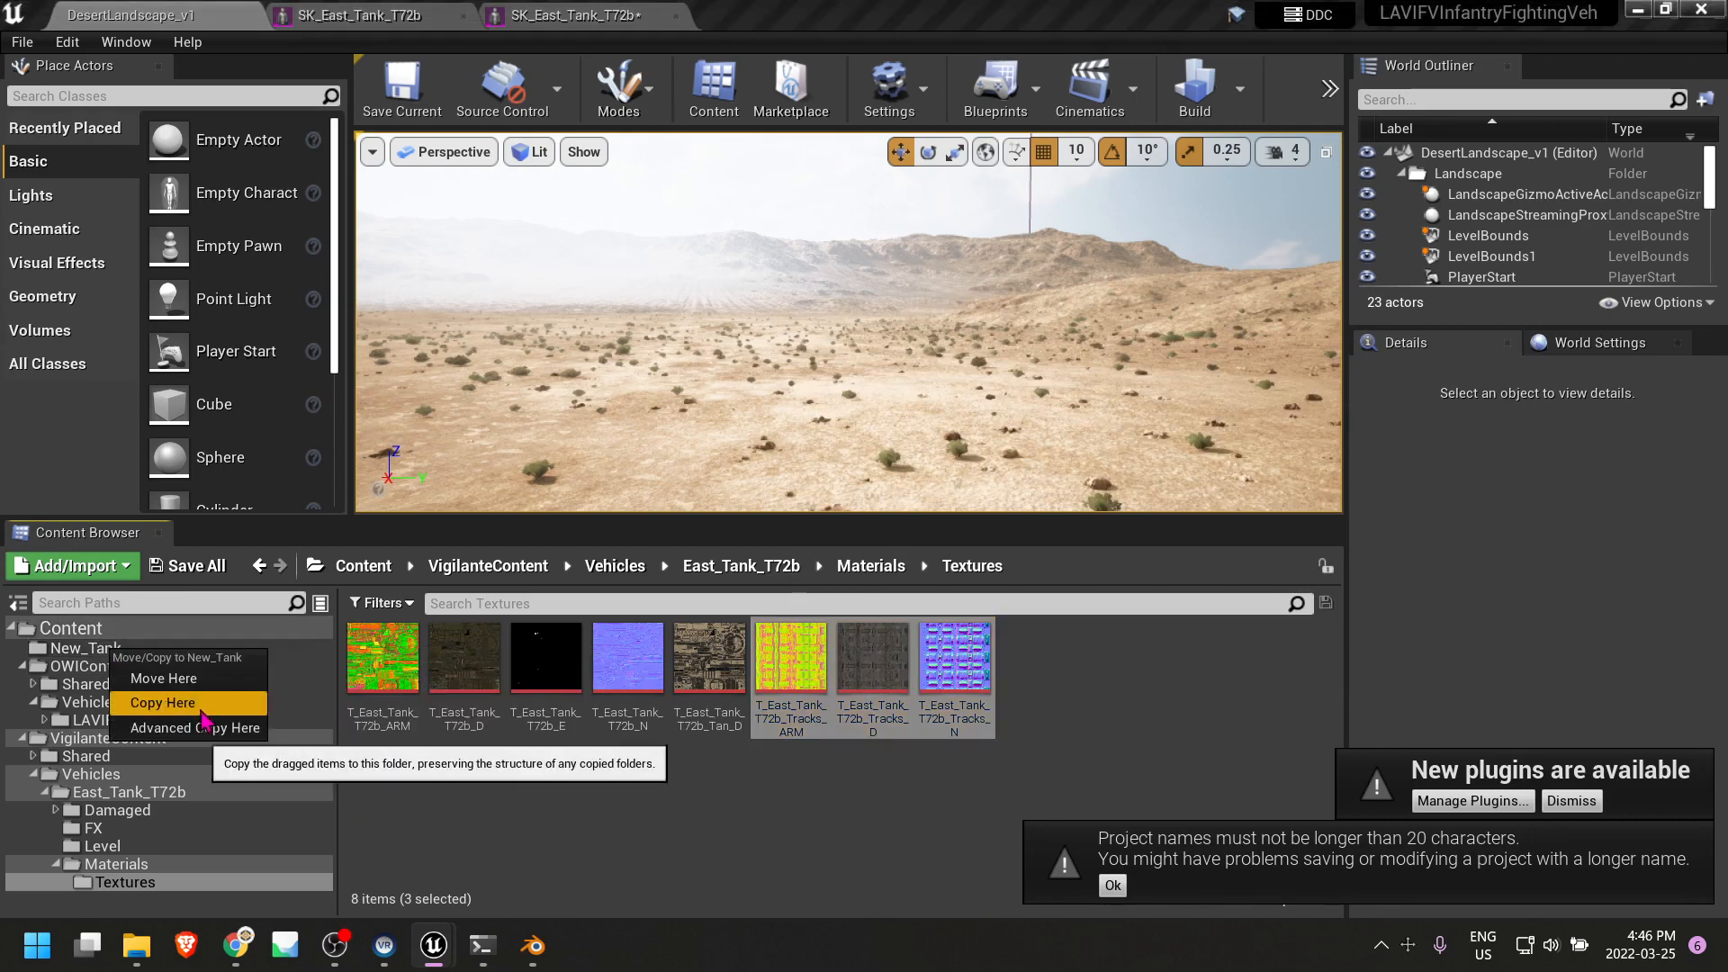
pyautogui.click(168, 709)
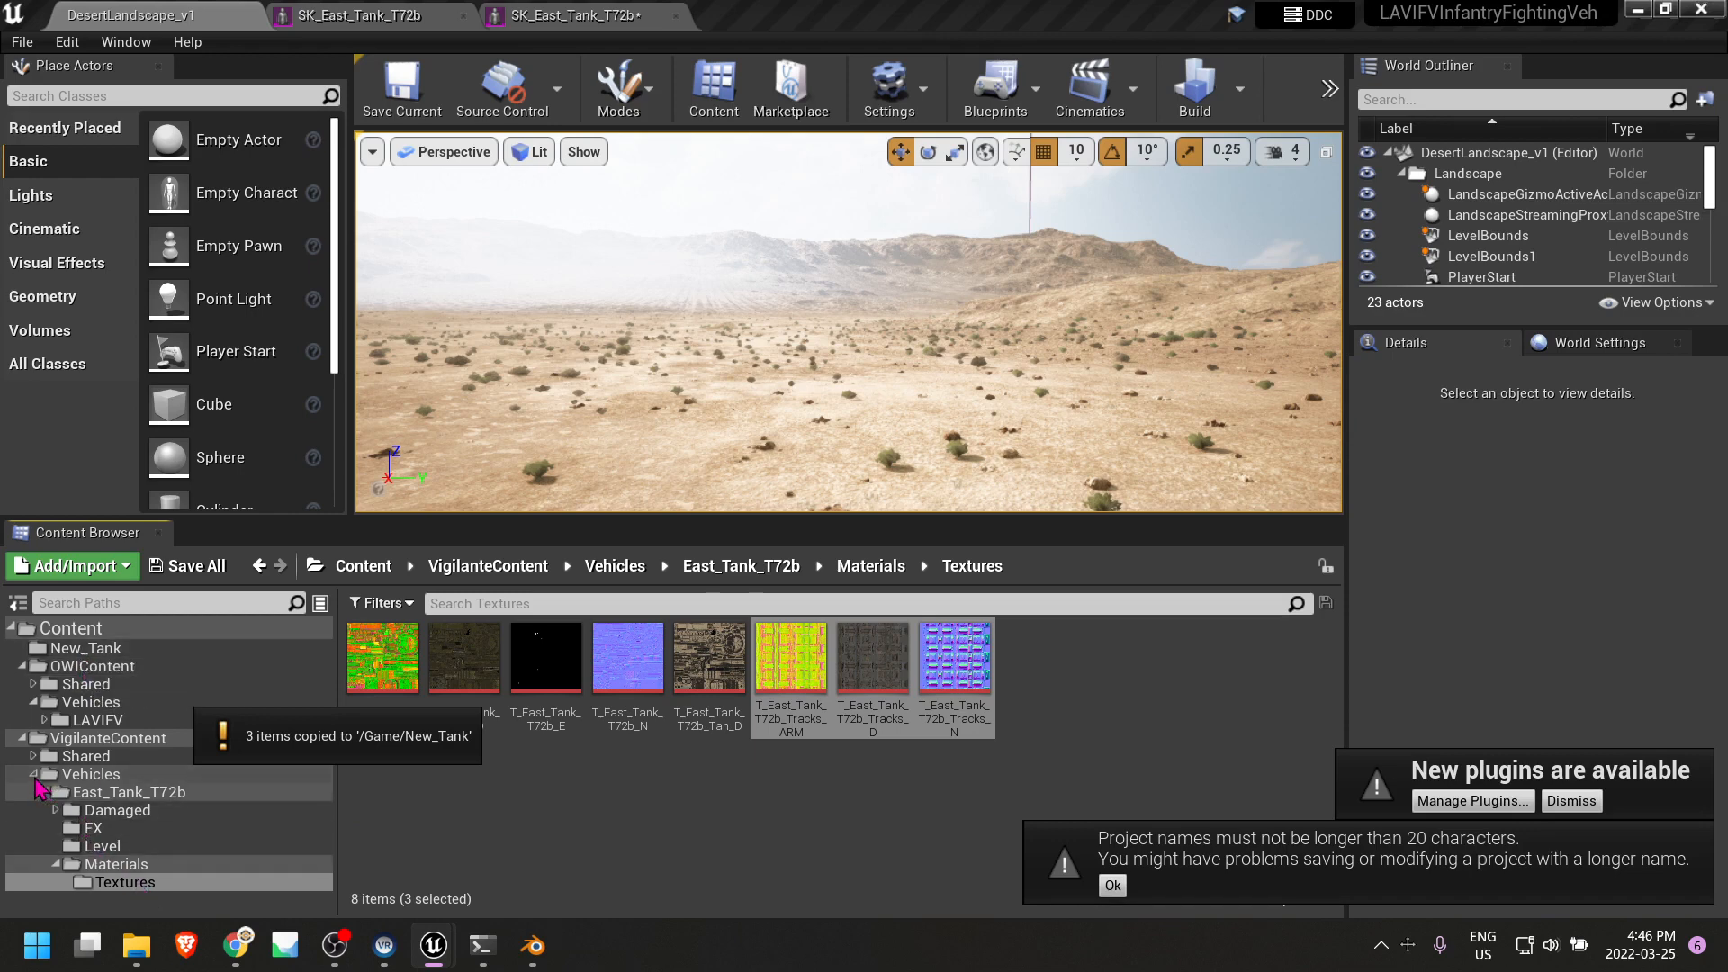
# Place BP_LAVIFV from the OWIContent/Vehicles/LAVIFV folder into the desert level and frame it in the viewport.
pyautogui.doubleClick(98, 775)
pyautogui.click(22, 740)
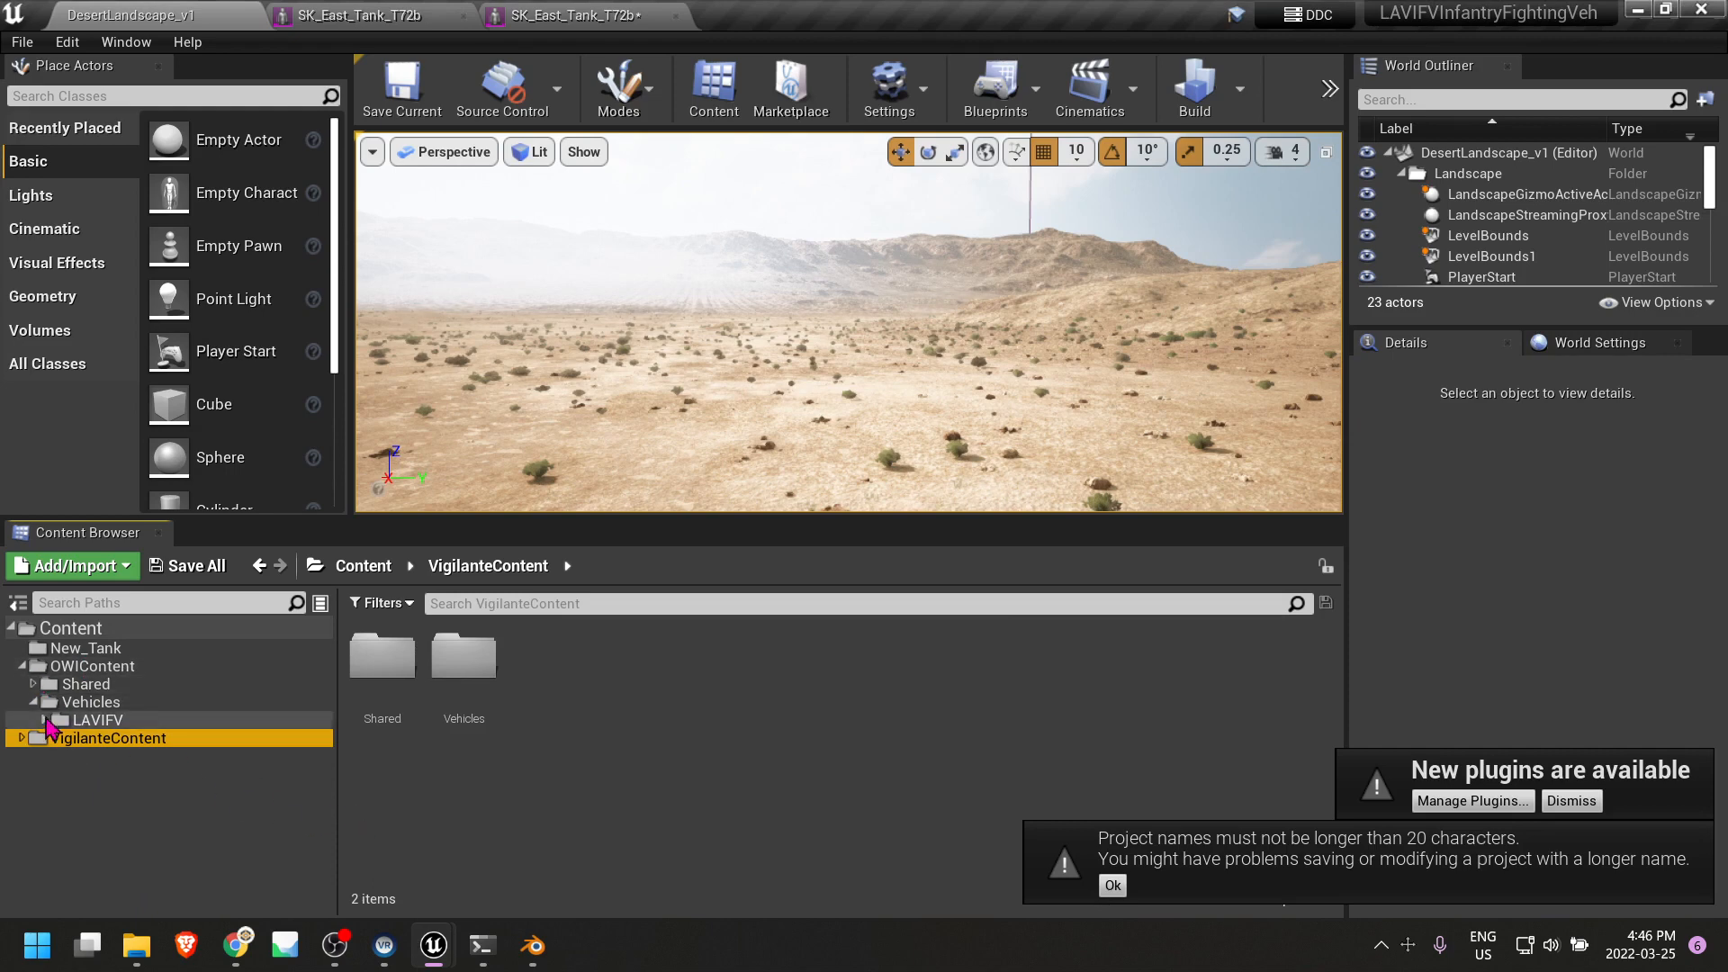
pyautogui.click(74, 668)
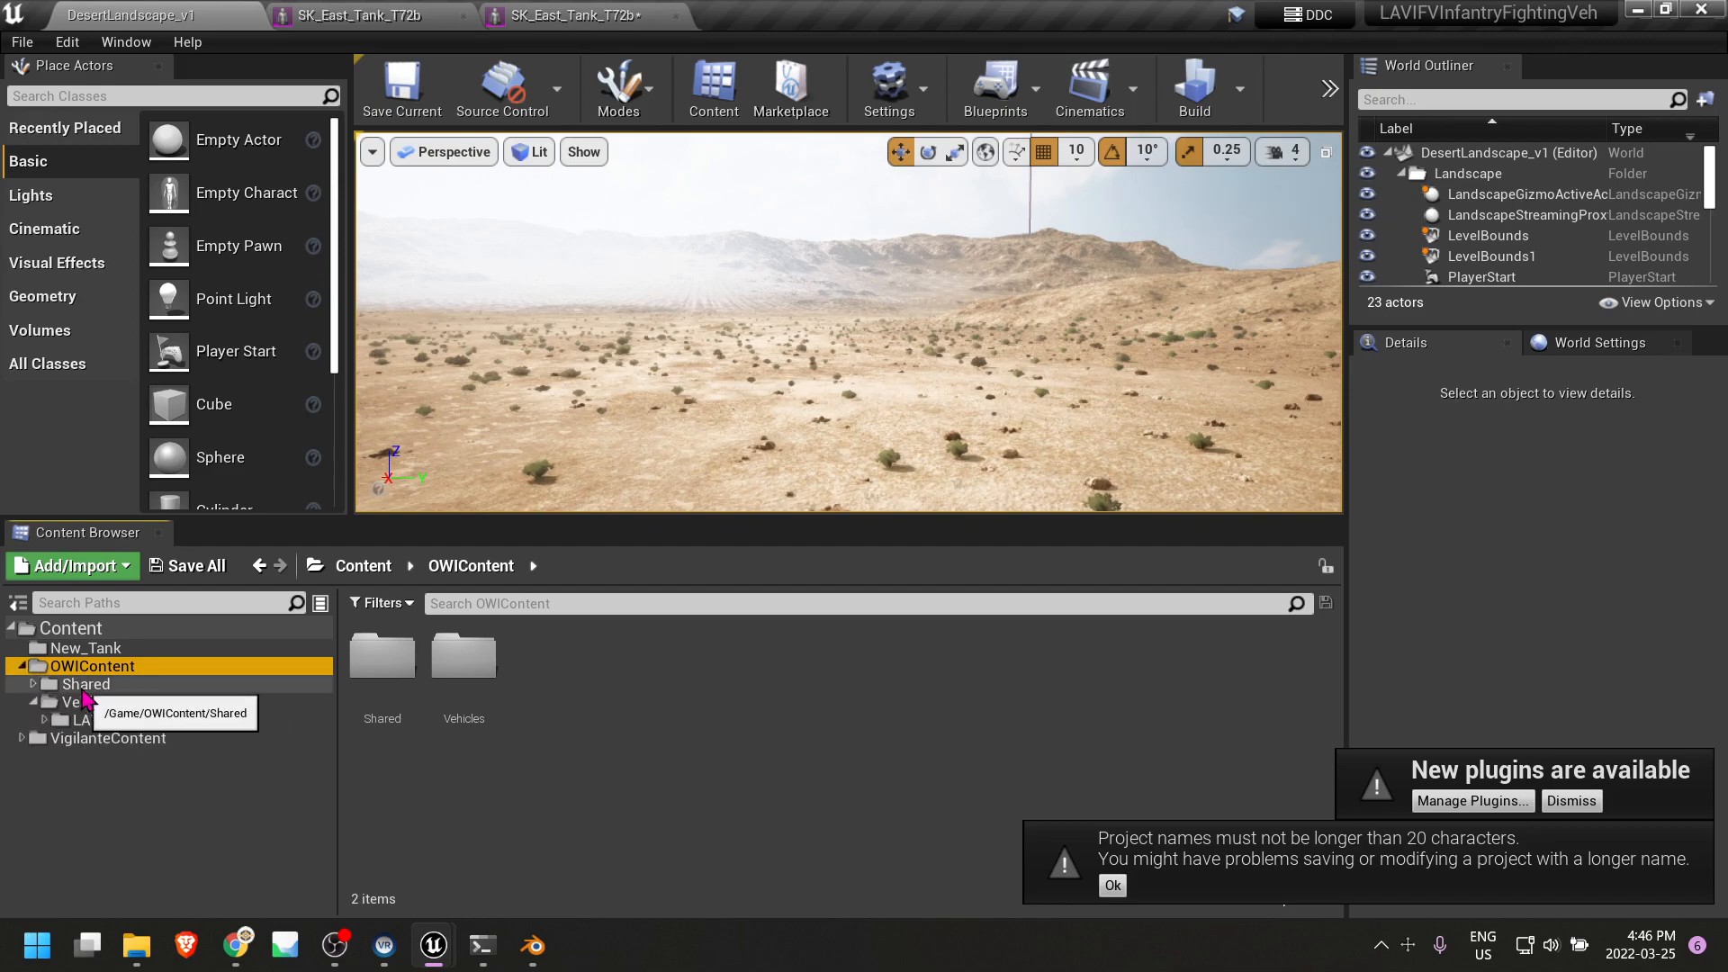
pyautogui.click(92, 720)
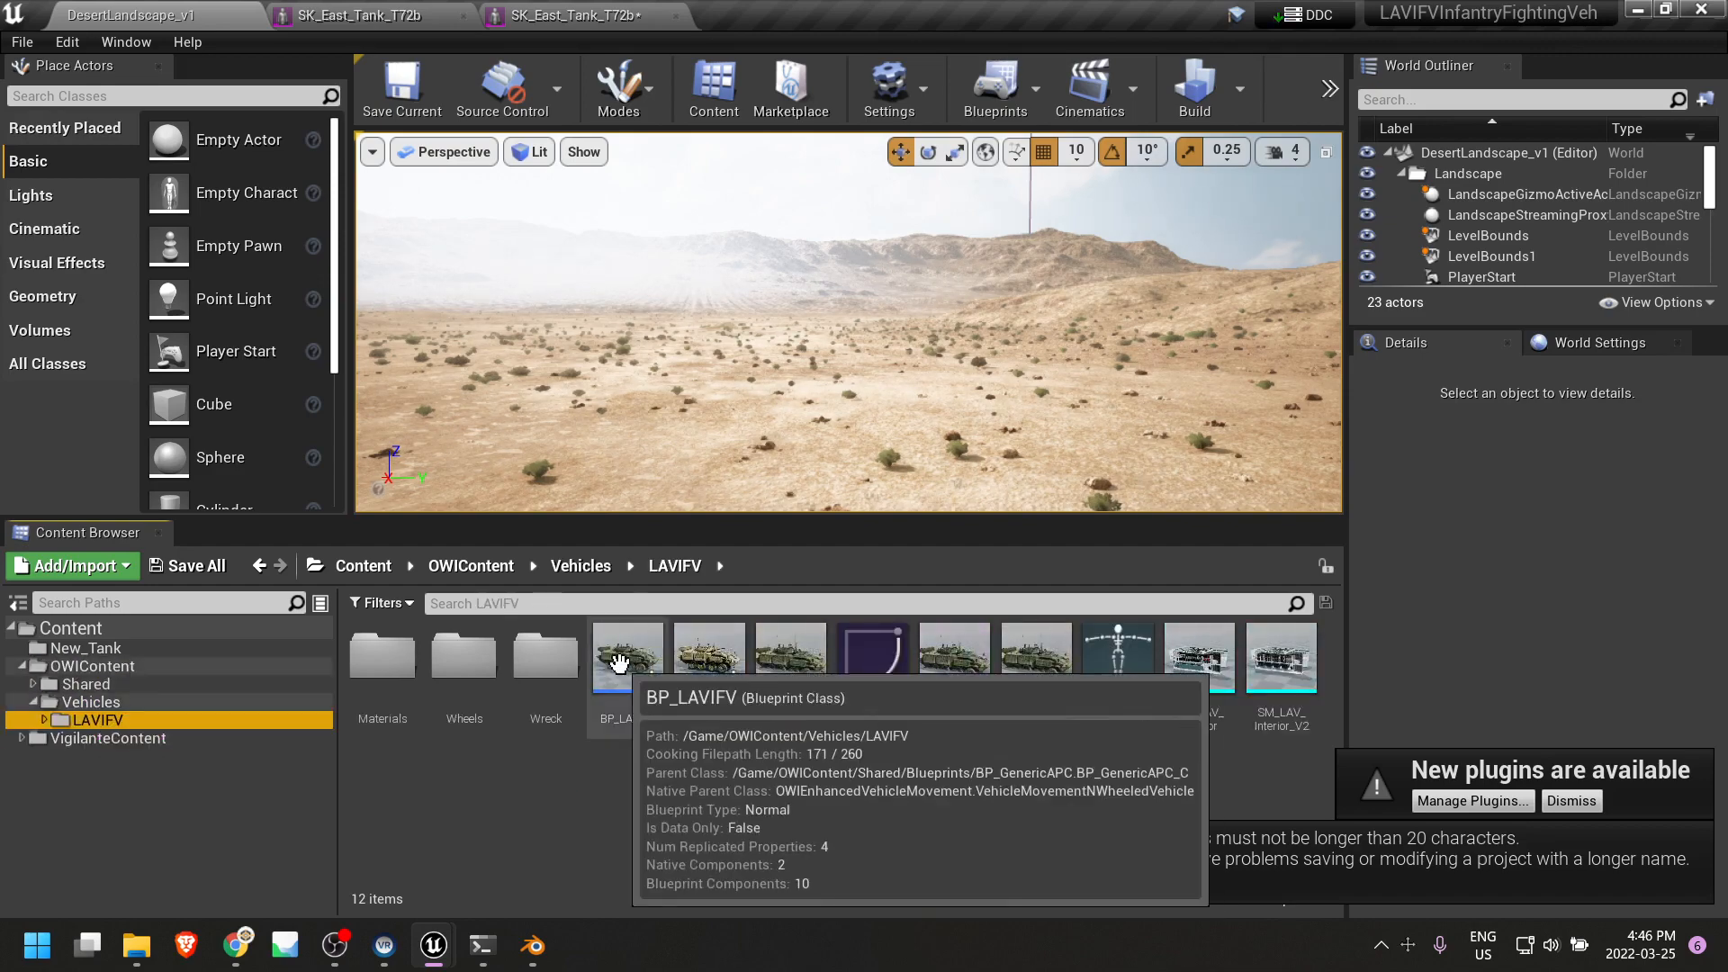
pyautogui.moveTo(620, 663); pyautogui.dragTo(747, 416)
pyautogui.press('f')
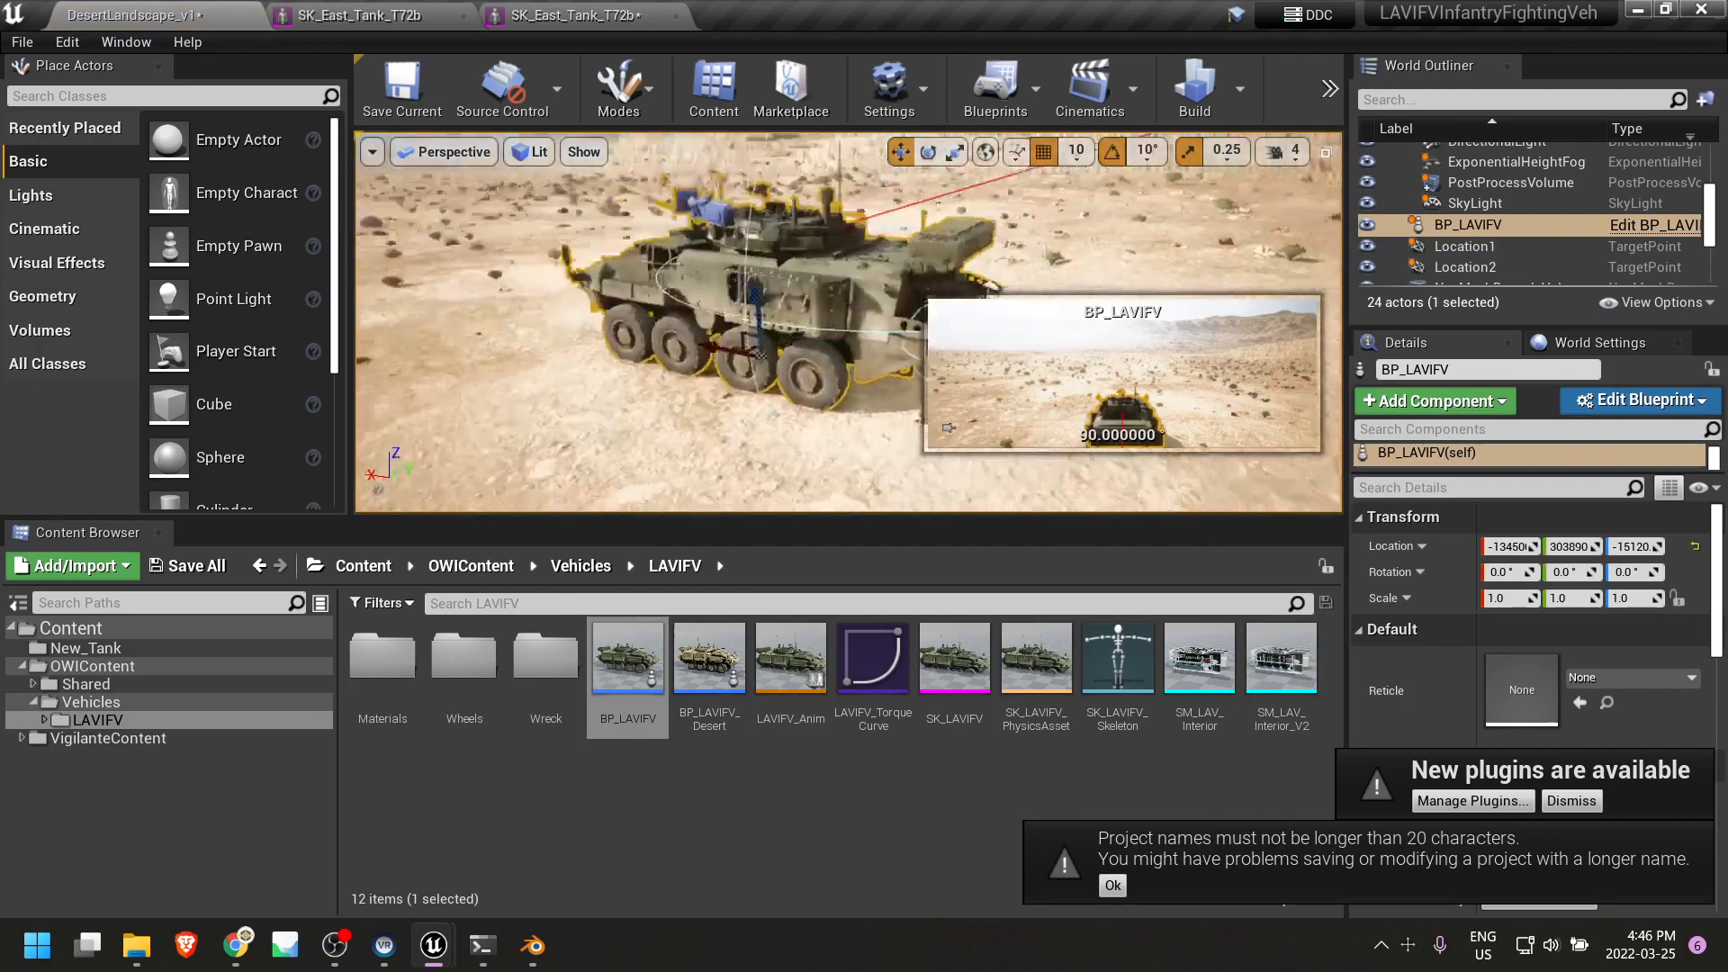
pyautogui.moveTo(747, 416); pyautogui.dragTo(841, 369, button='right')
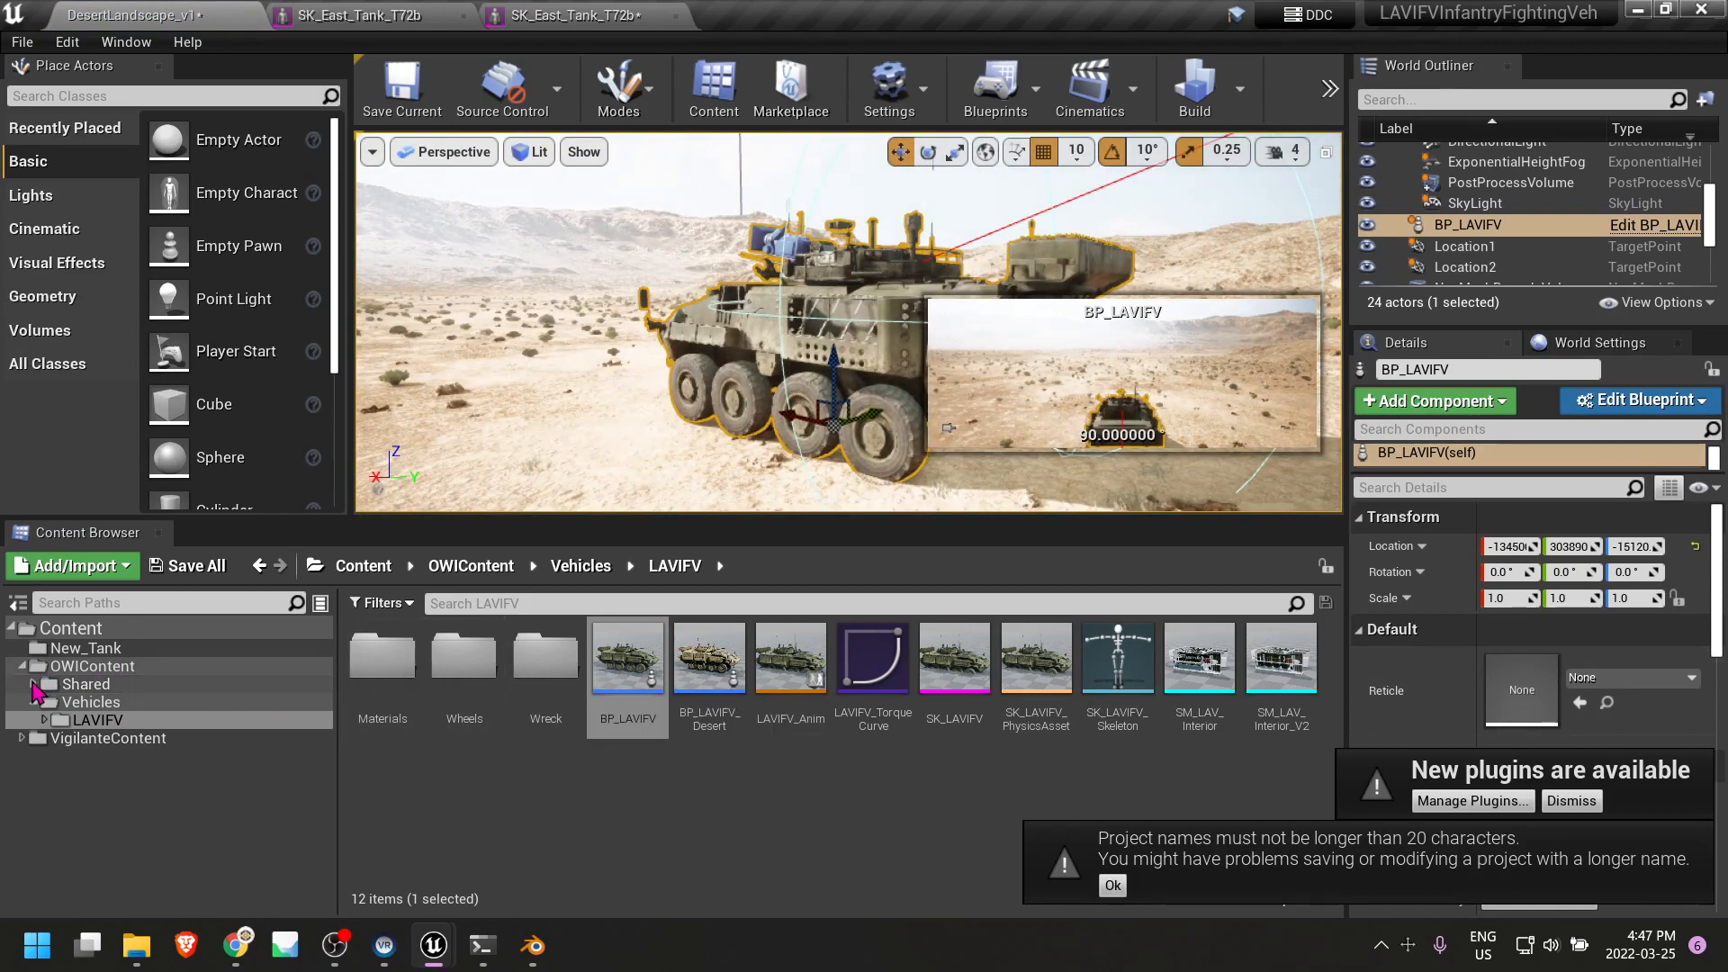
# Create a child Blueprint of BP_GenericTank from OWIContent's shared Blueprints, name it New_Tank_BP, and move it to the New_Tank folder.
pyautogui.click(33, 686)
pyautogui.click(87, 686)
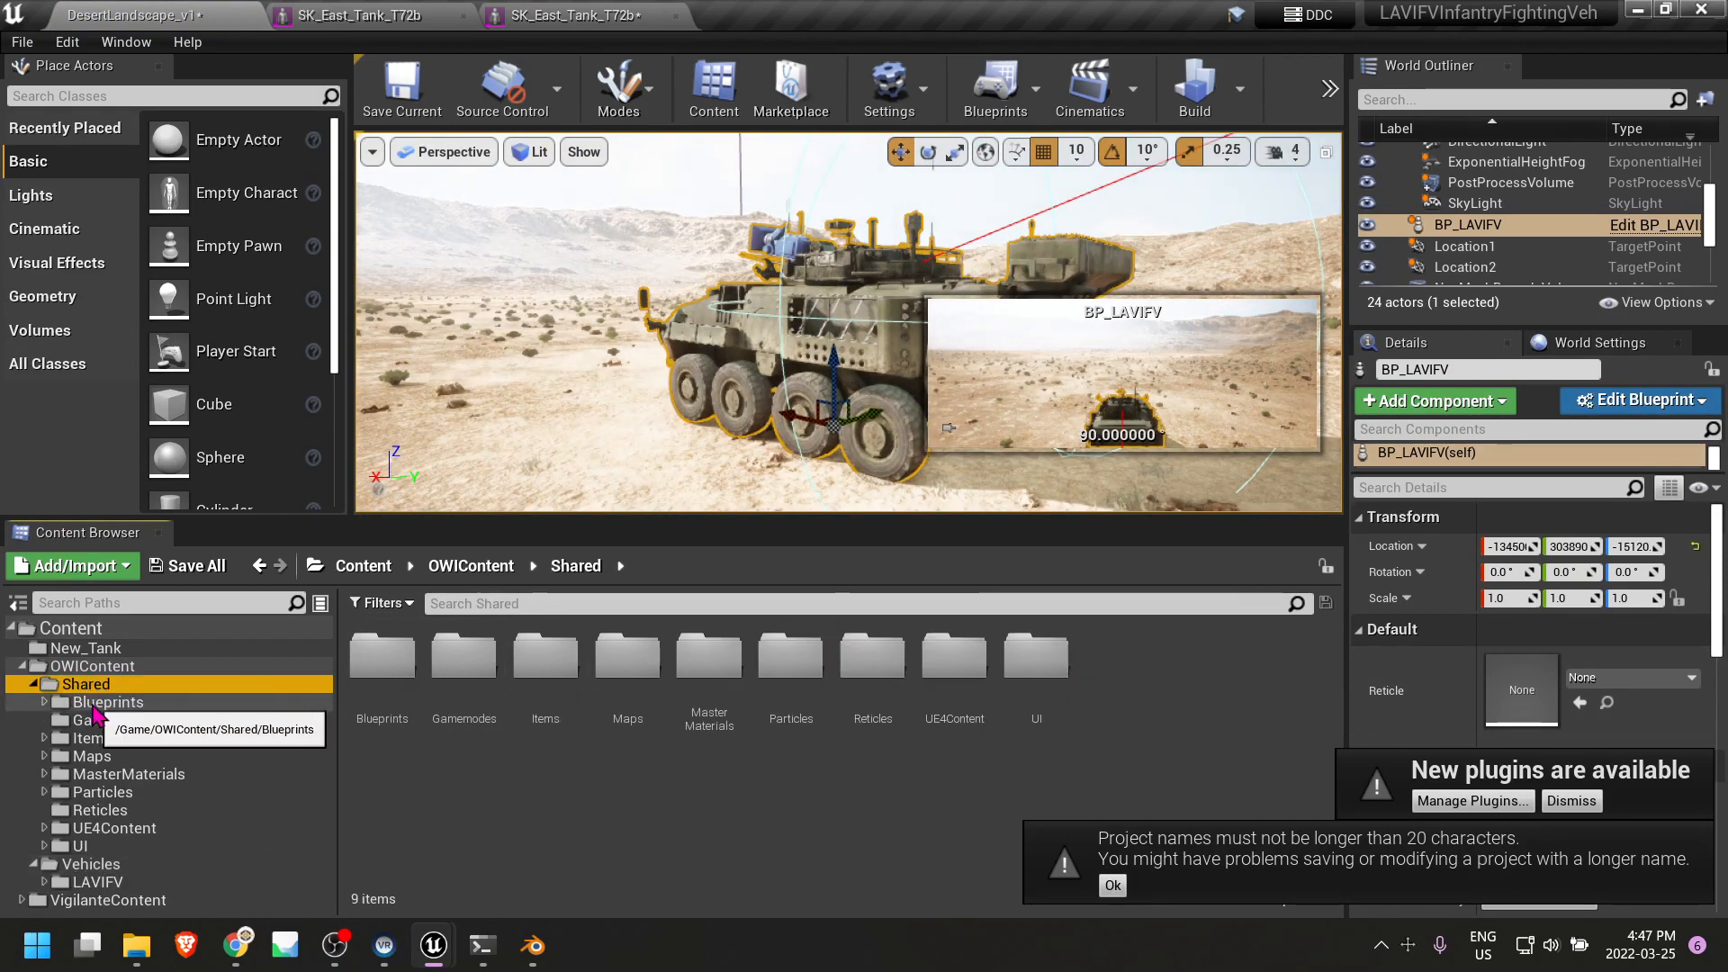
pyautogui.click(96, 704)
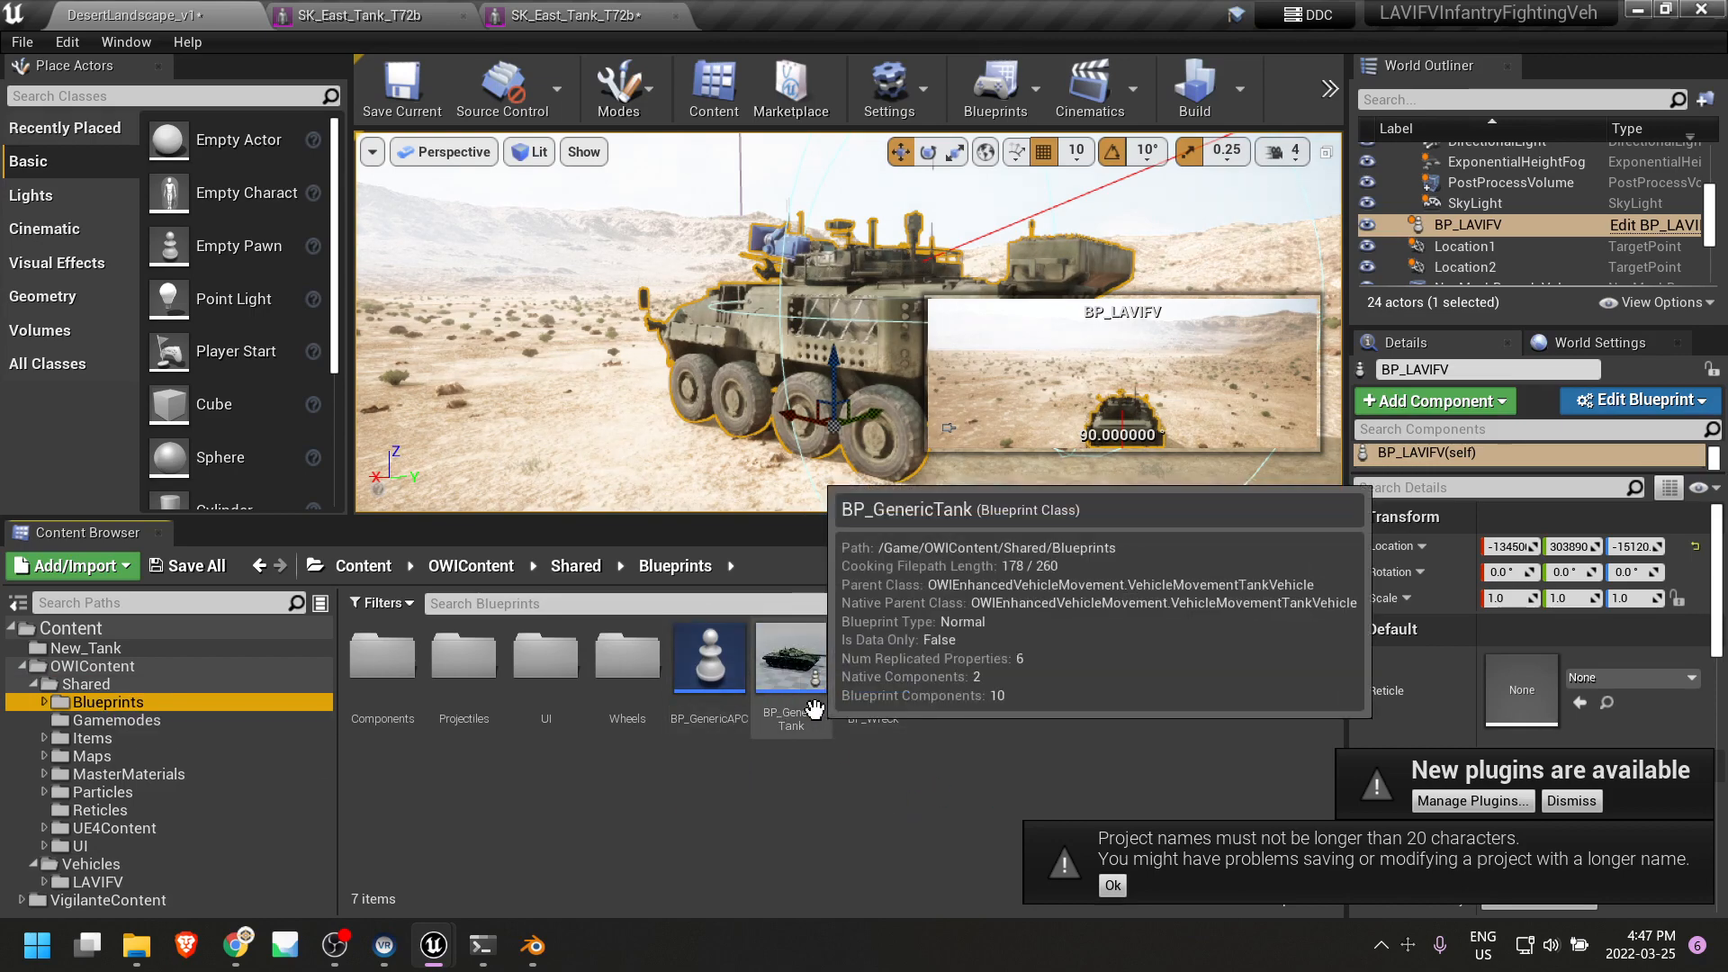
pyautogui.rightClick(795, 681)
pyautogui.click(862, 256)
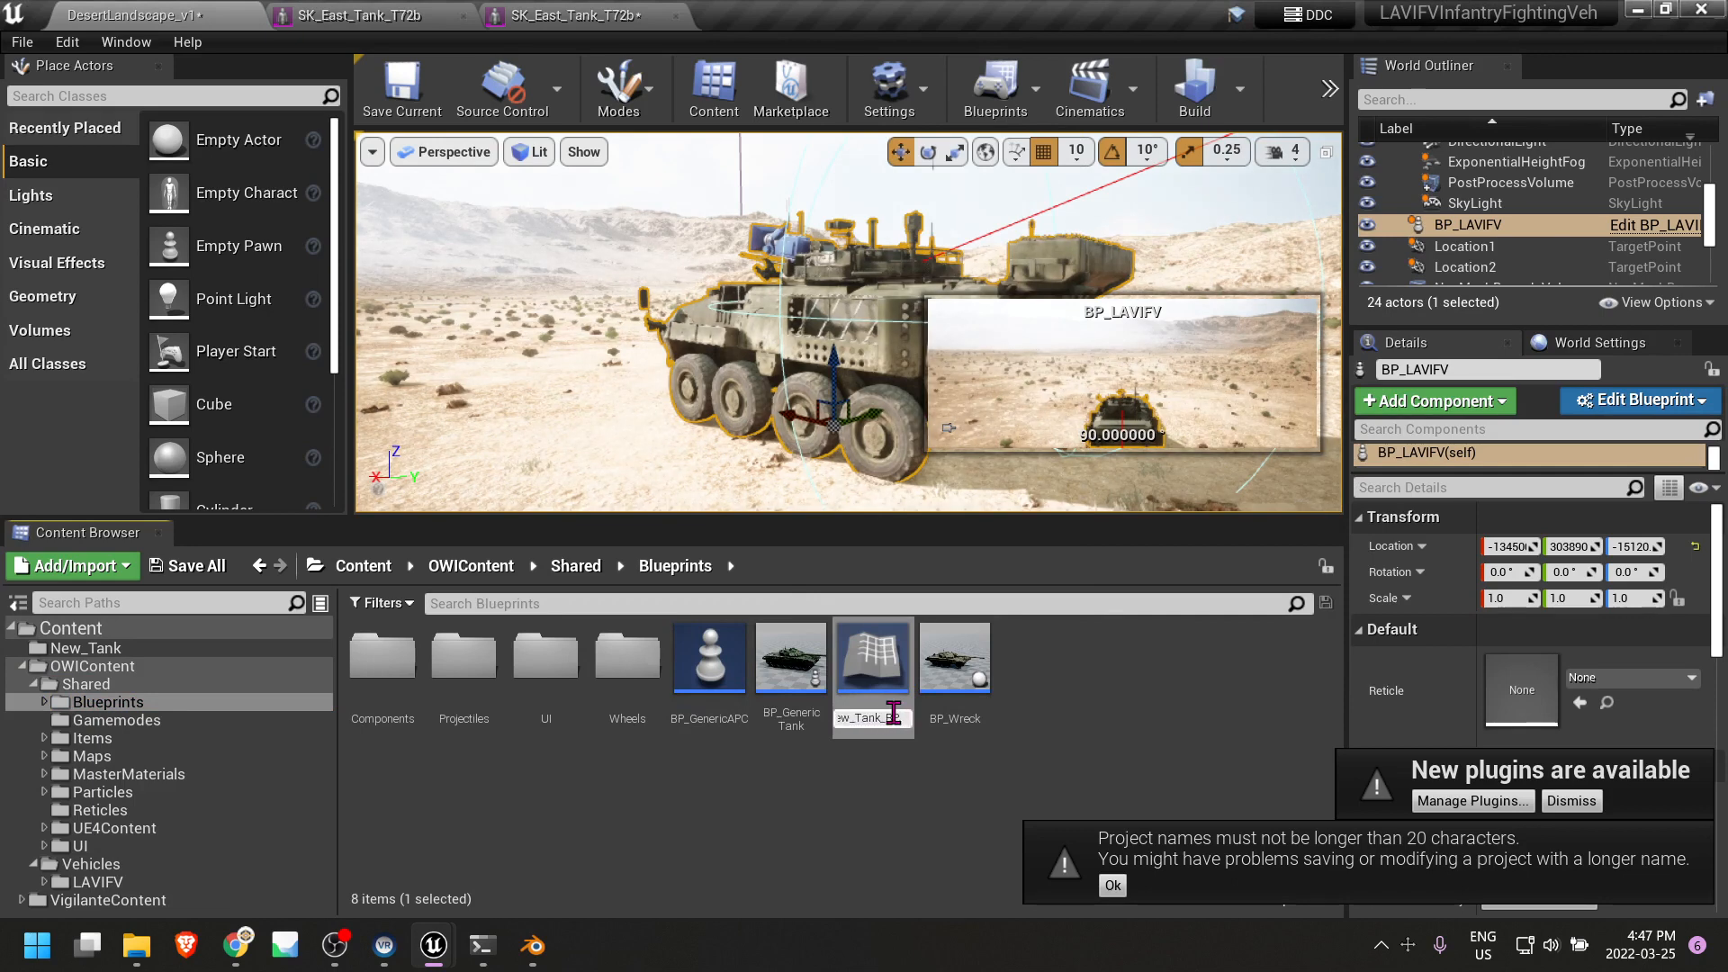
pyautogui.write('New_Tank_BP')
pyautogui.press('Return')
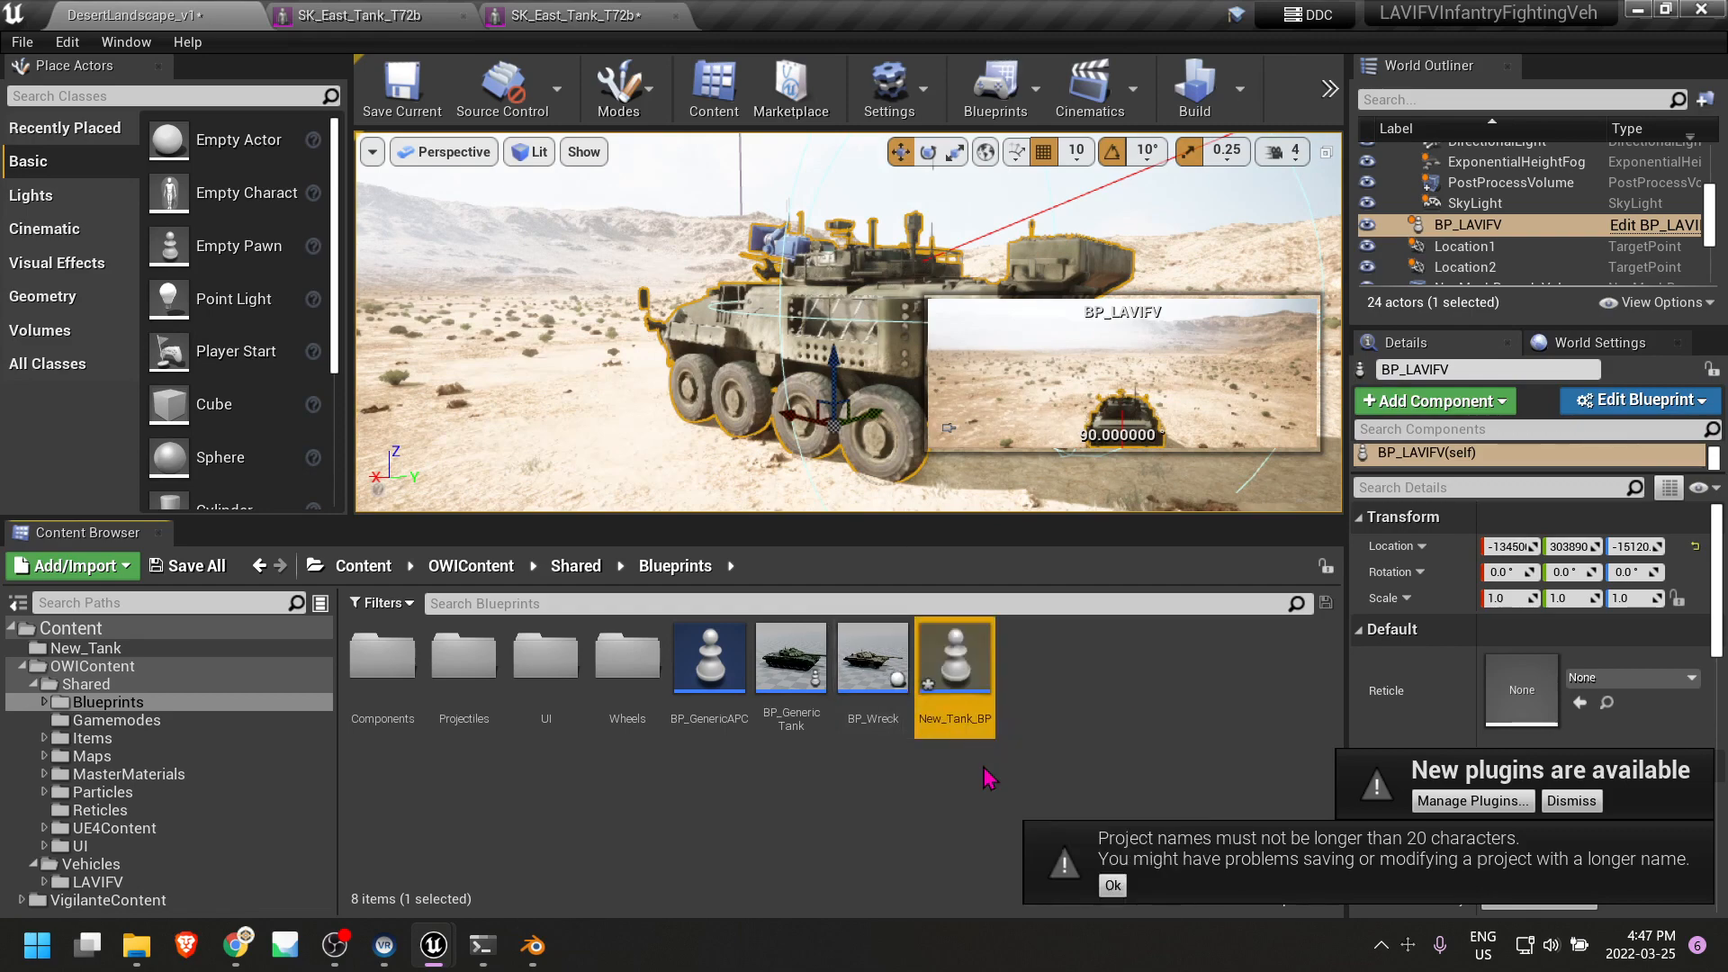
pyautogui.moveTo(957, 684); pyautogui.dragTo(100, 649)
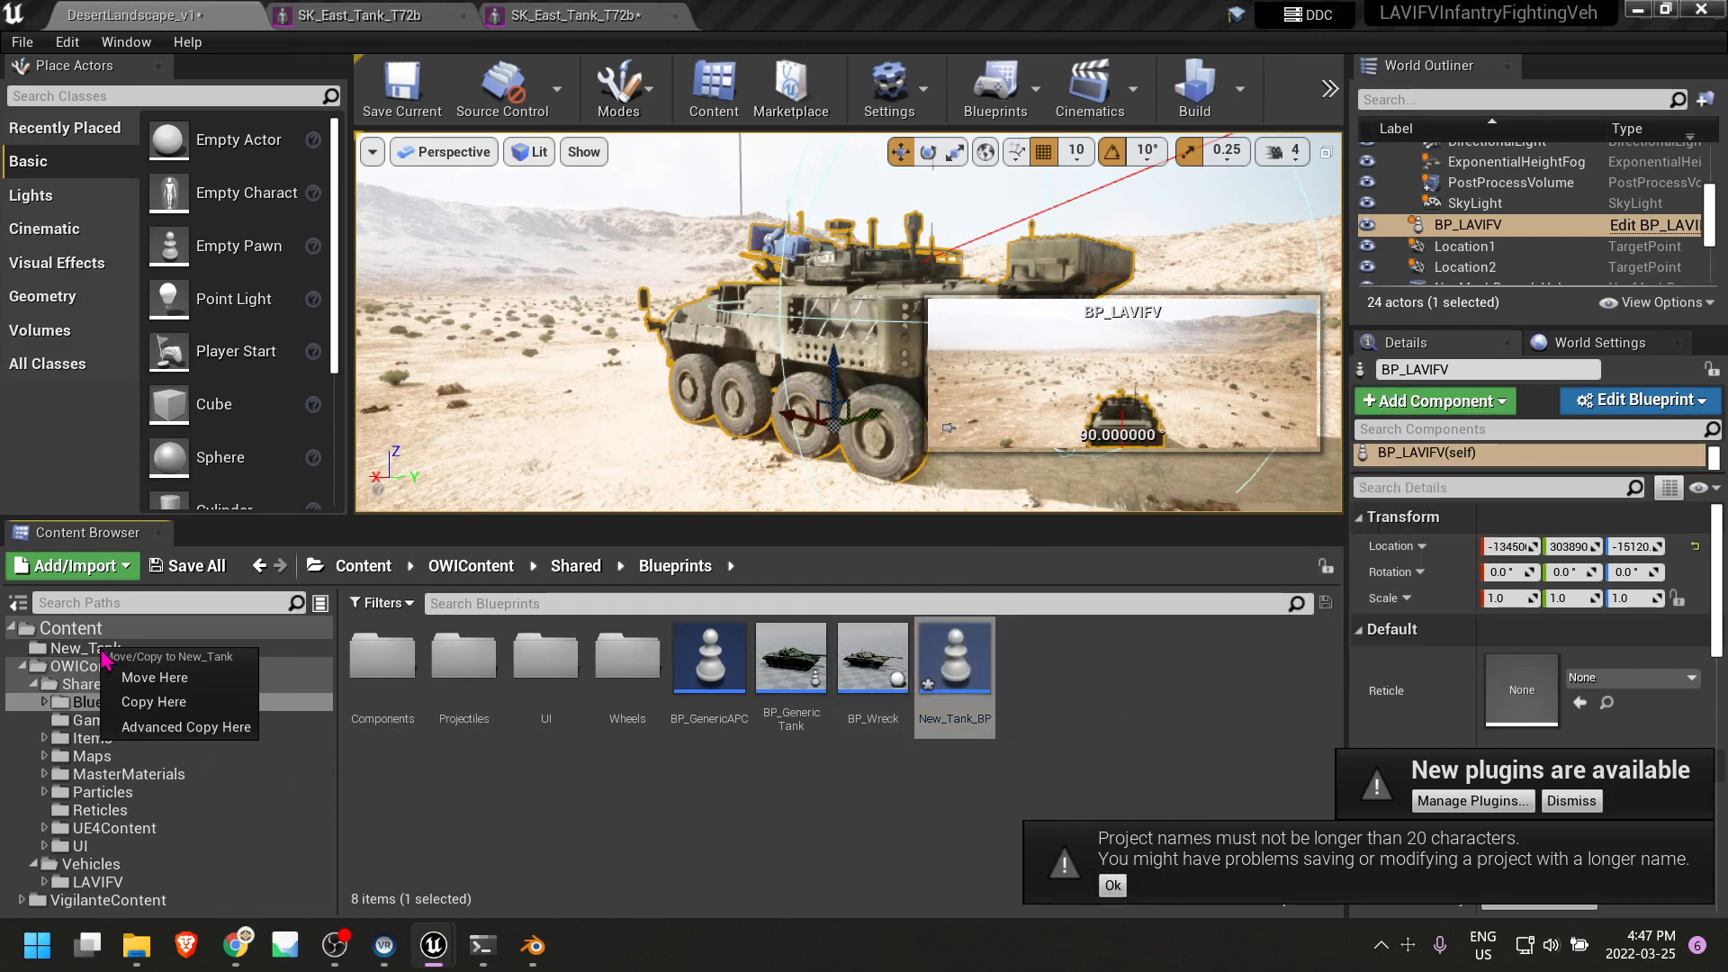
pyautogui.click(155, 677)
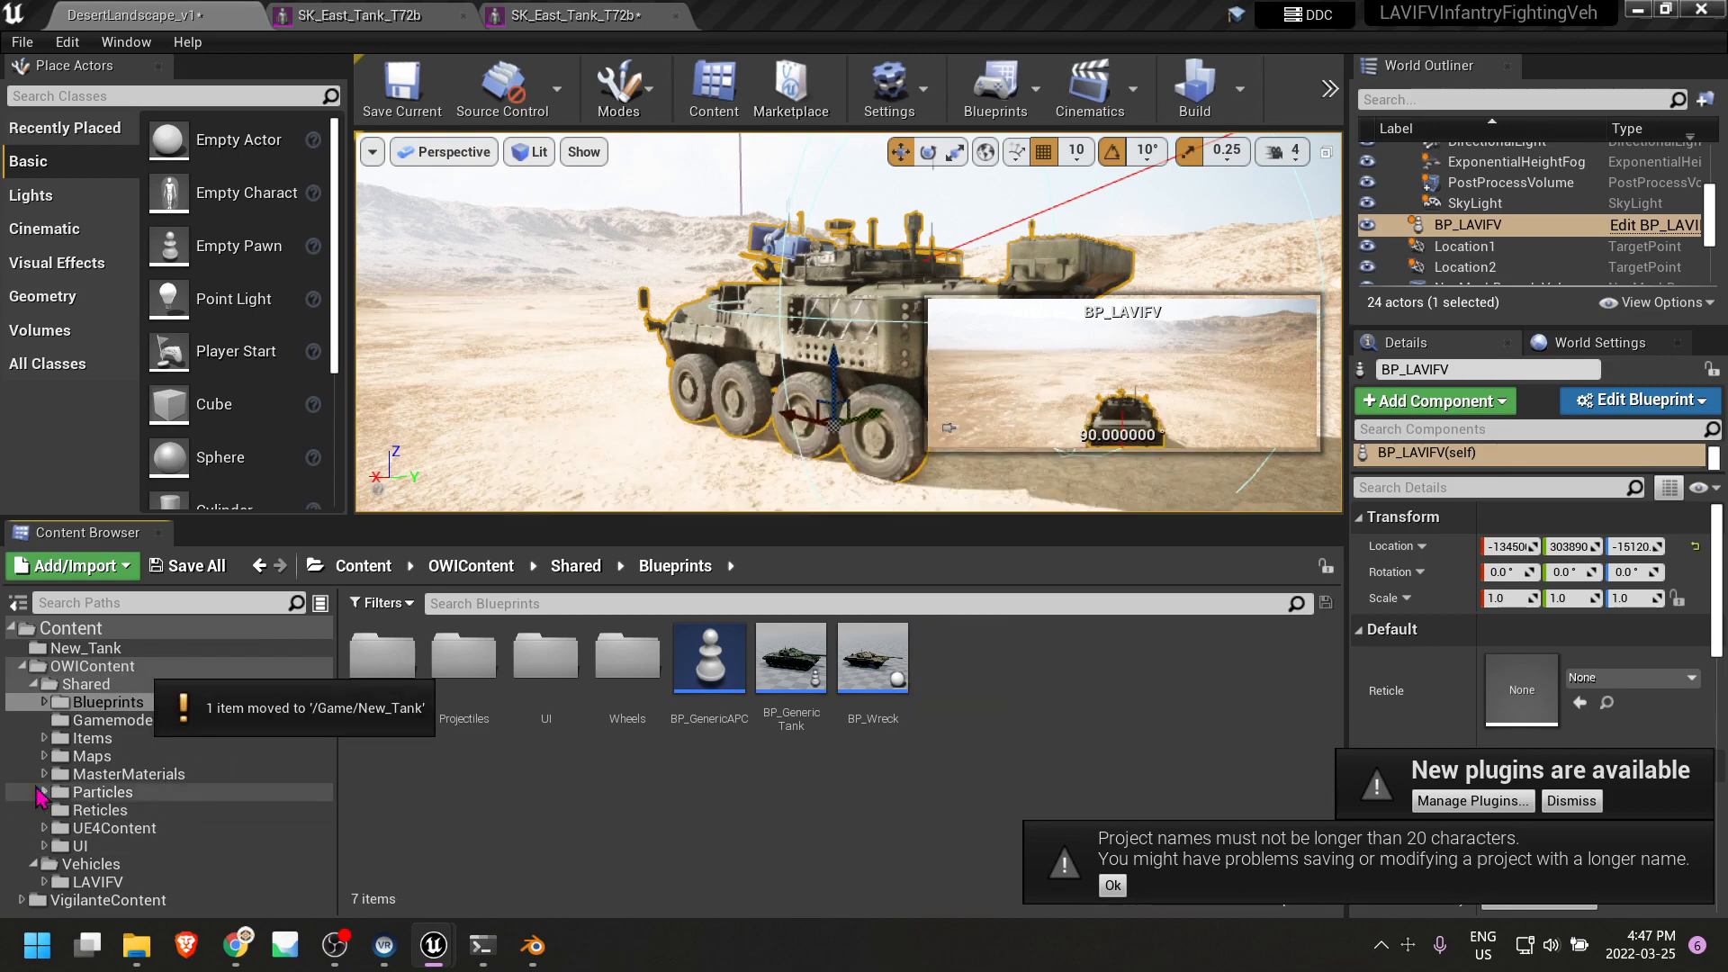
# Copy M_TrackMaterial_Horizontal from the shared MasterMaterials folder into New_Tank and open the New_Tank folder.
pyautogui.click(99, 774)
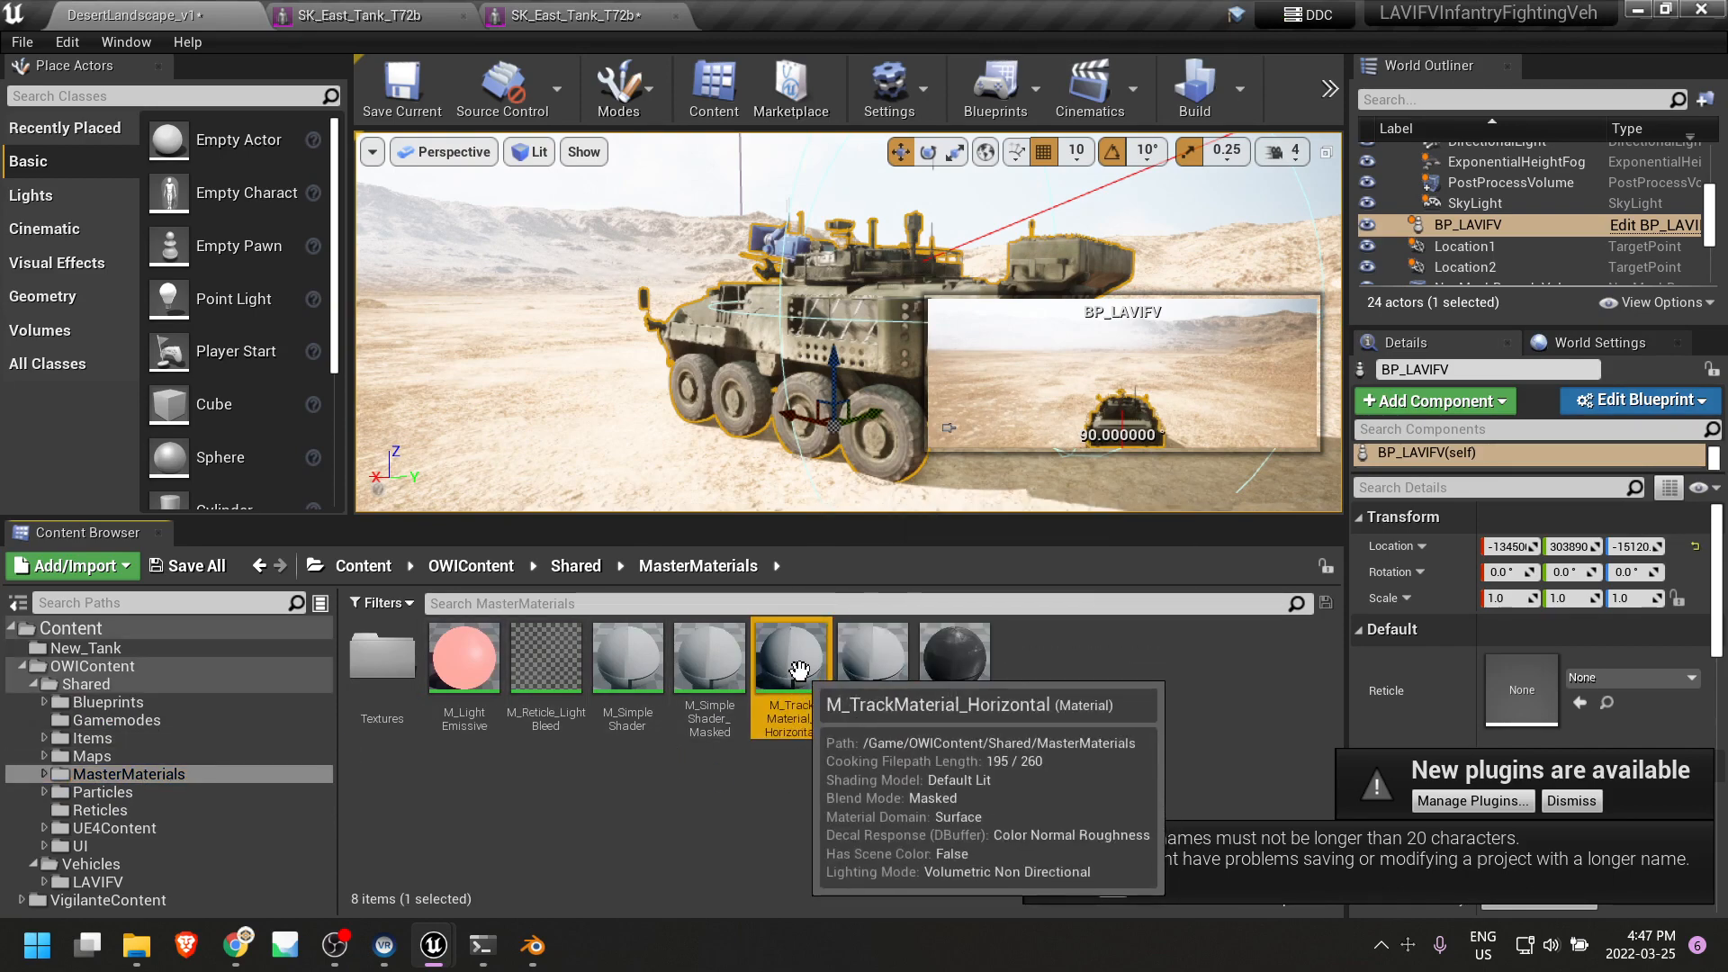
pyautogui.moveTo(789, 684); pyautogui.dragTo(117, 648)
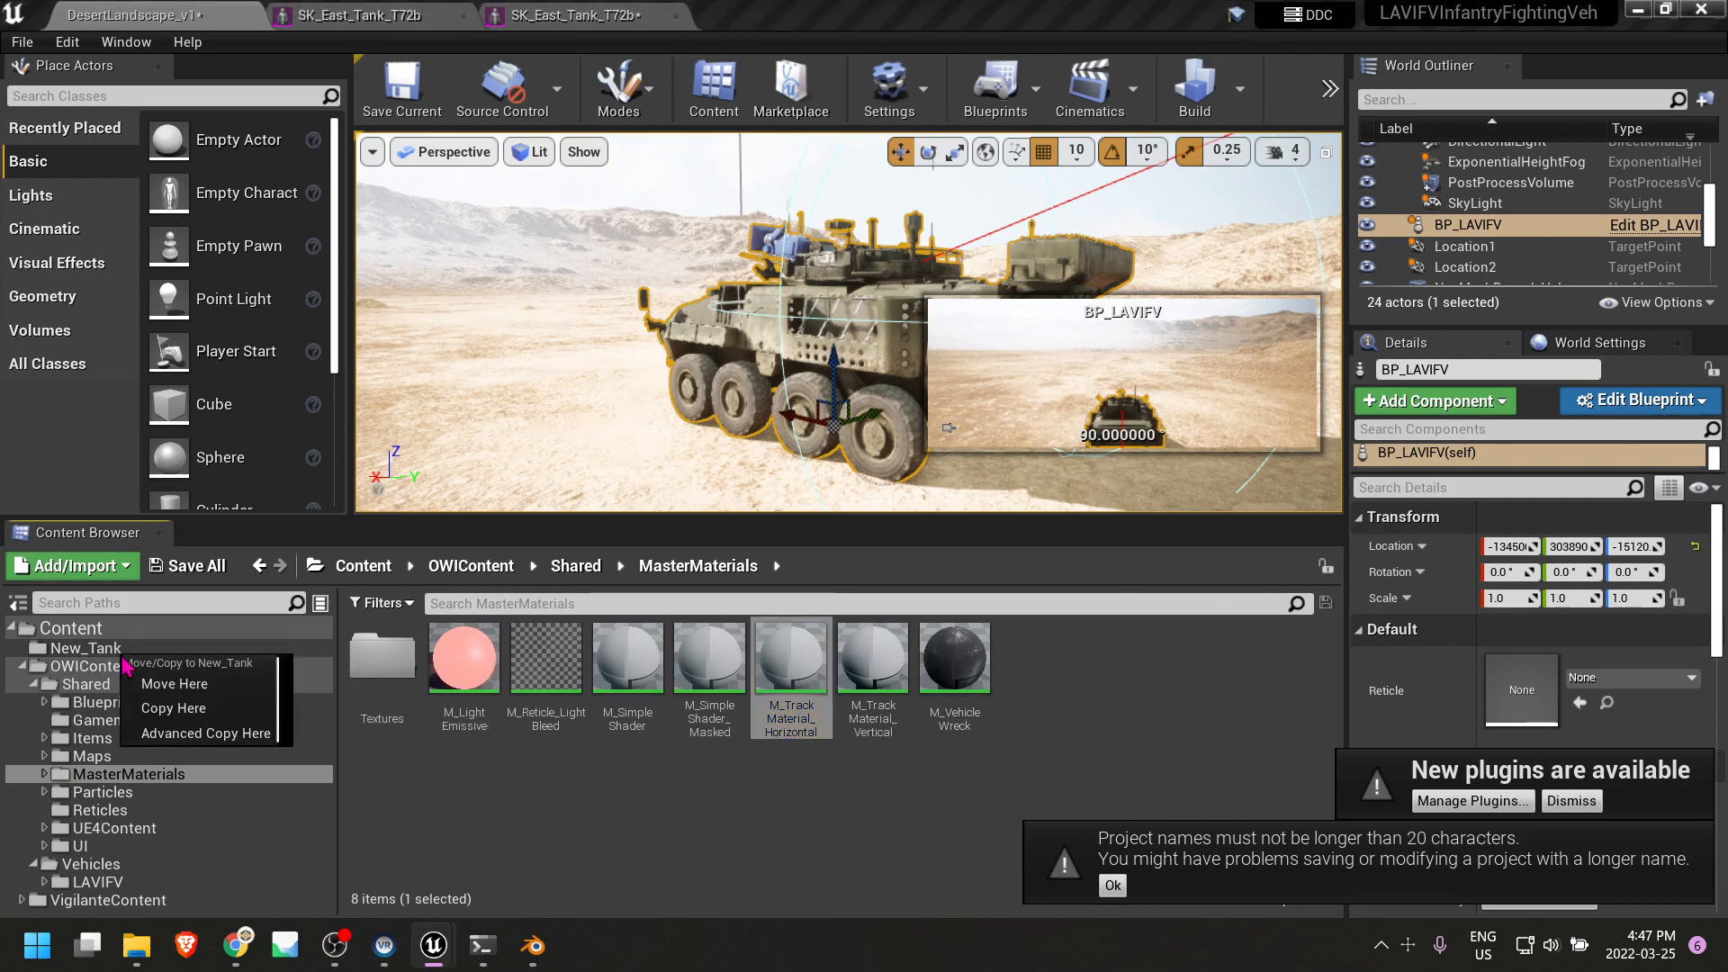
pyautogui.click(196, 711)
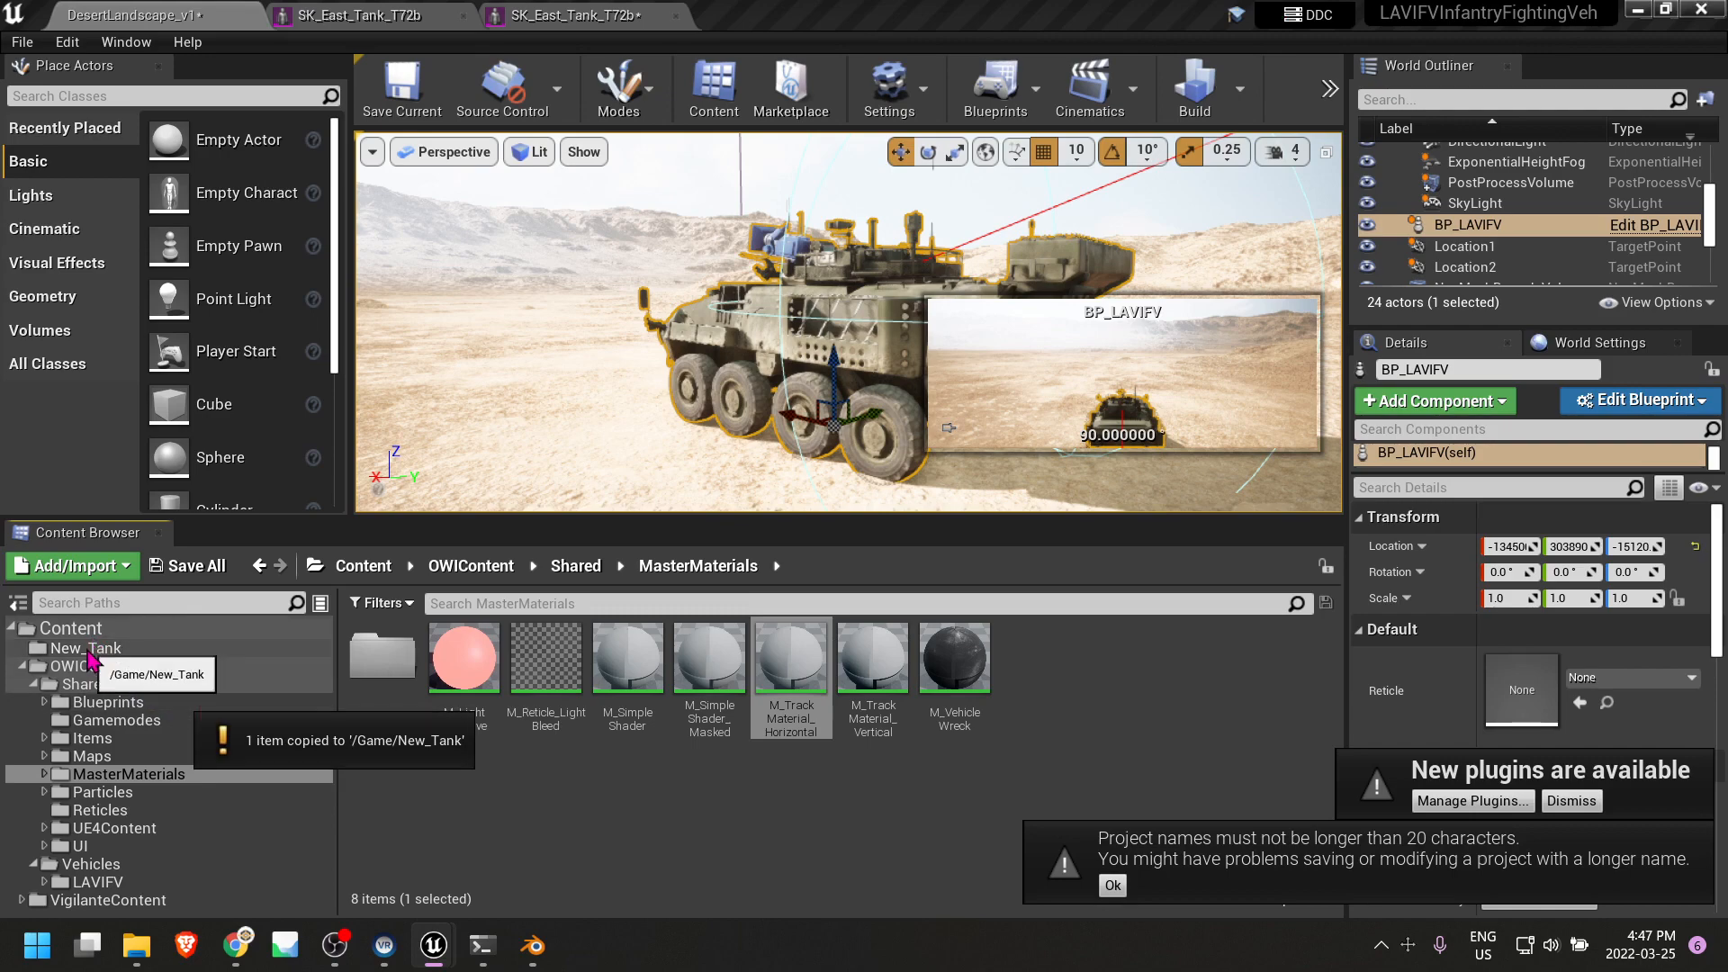
pyautogui.click(88, 650)
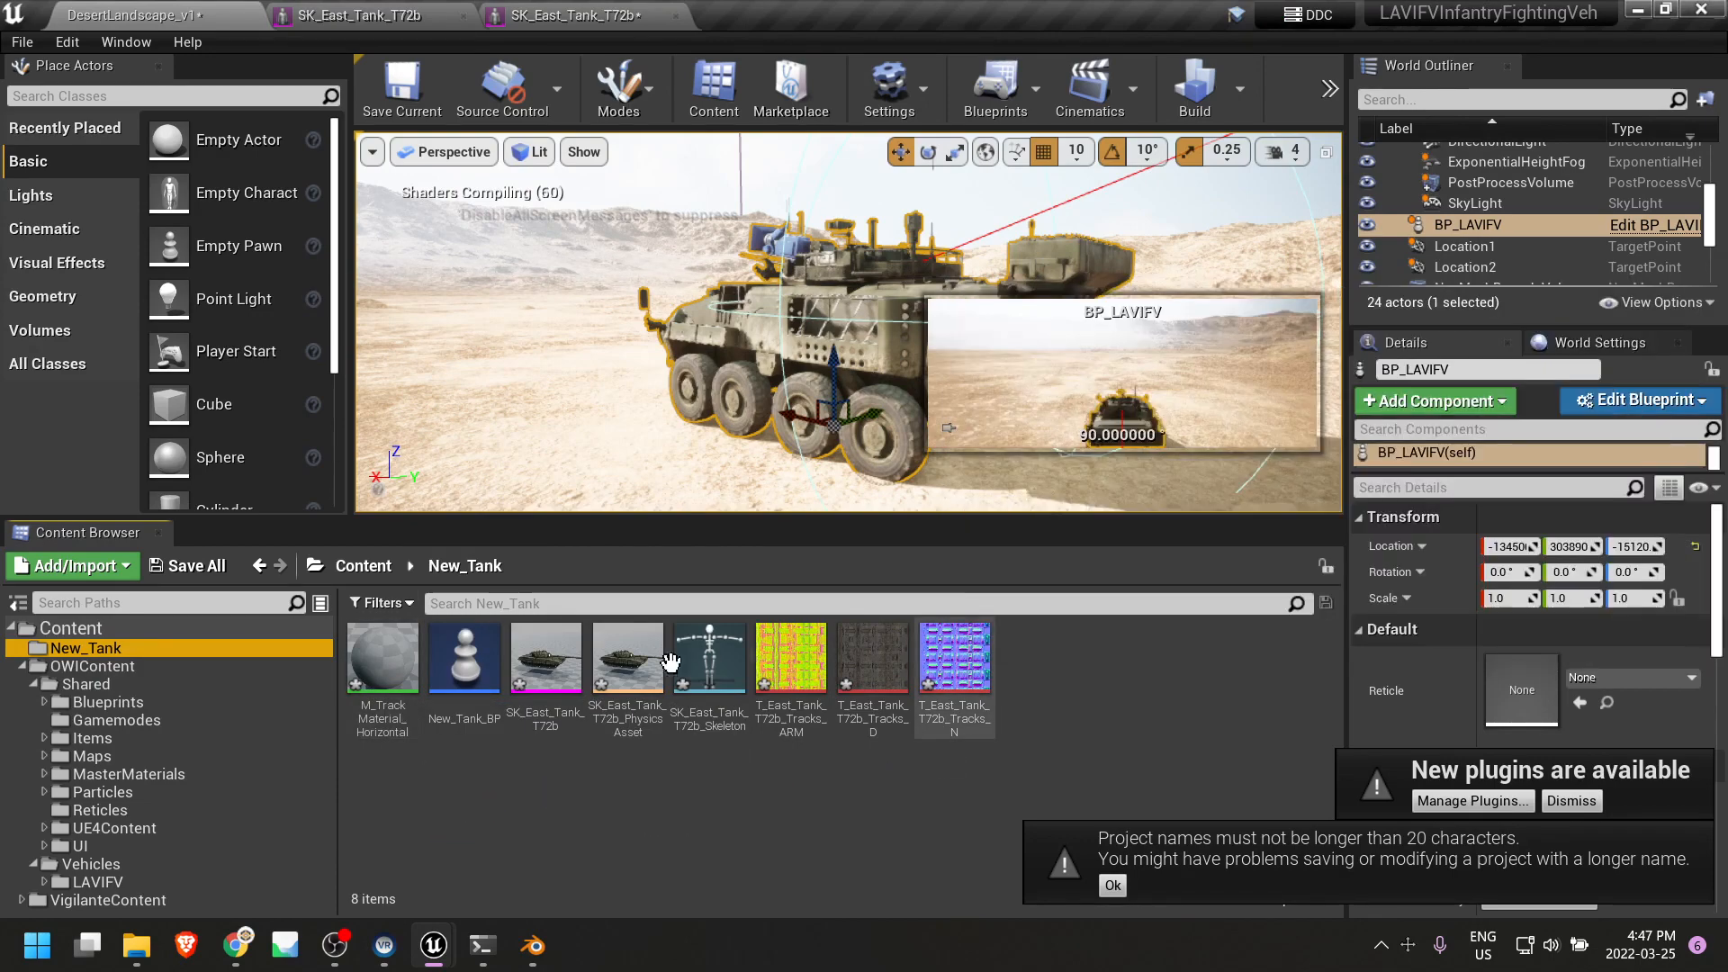
# Examine the original tank mesh's tracks, close its editor, and inspect the new mesh's tracks and material slots.
pyautogui.click(378, 15)
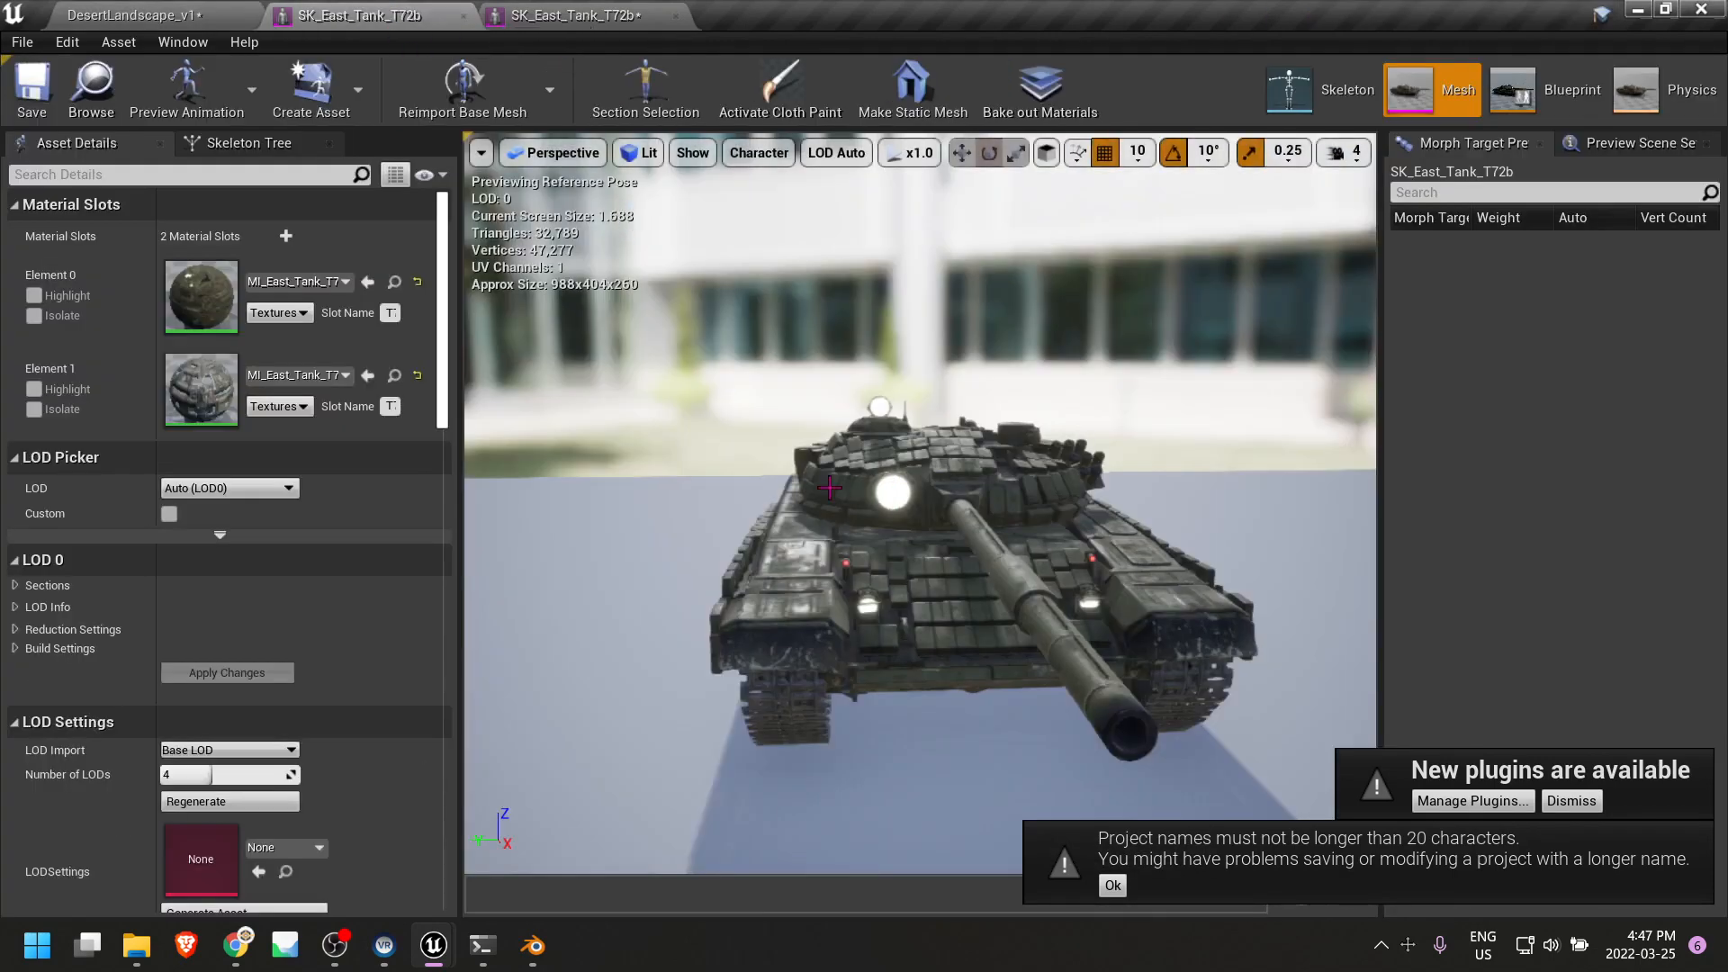
pyautogui.keyDown('alt'); pyautogui.moveTo(830, 488); pyautogui.dragTo(1094, 477); pyautogui.keyUp('alt')
pyautogui.scroll(4, 919, 503)
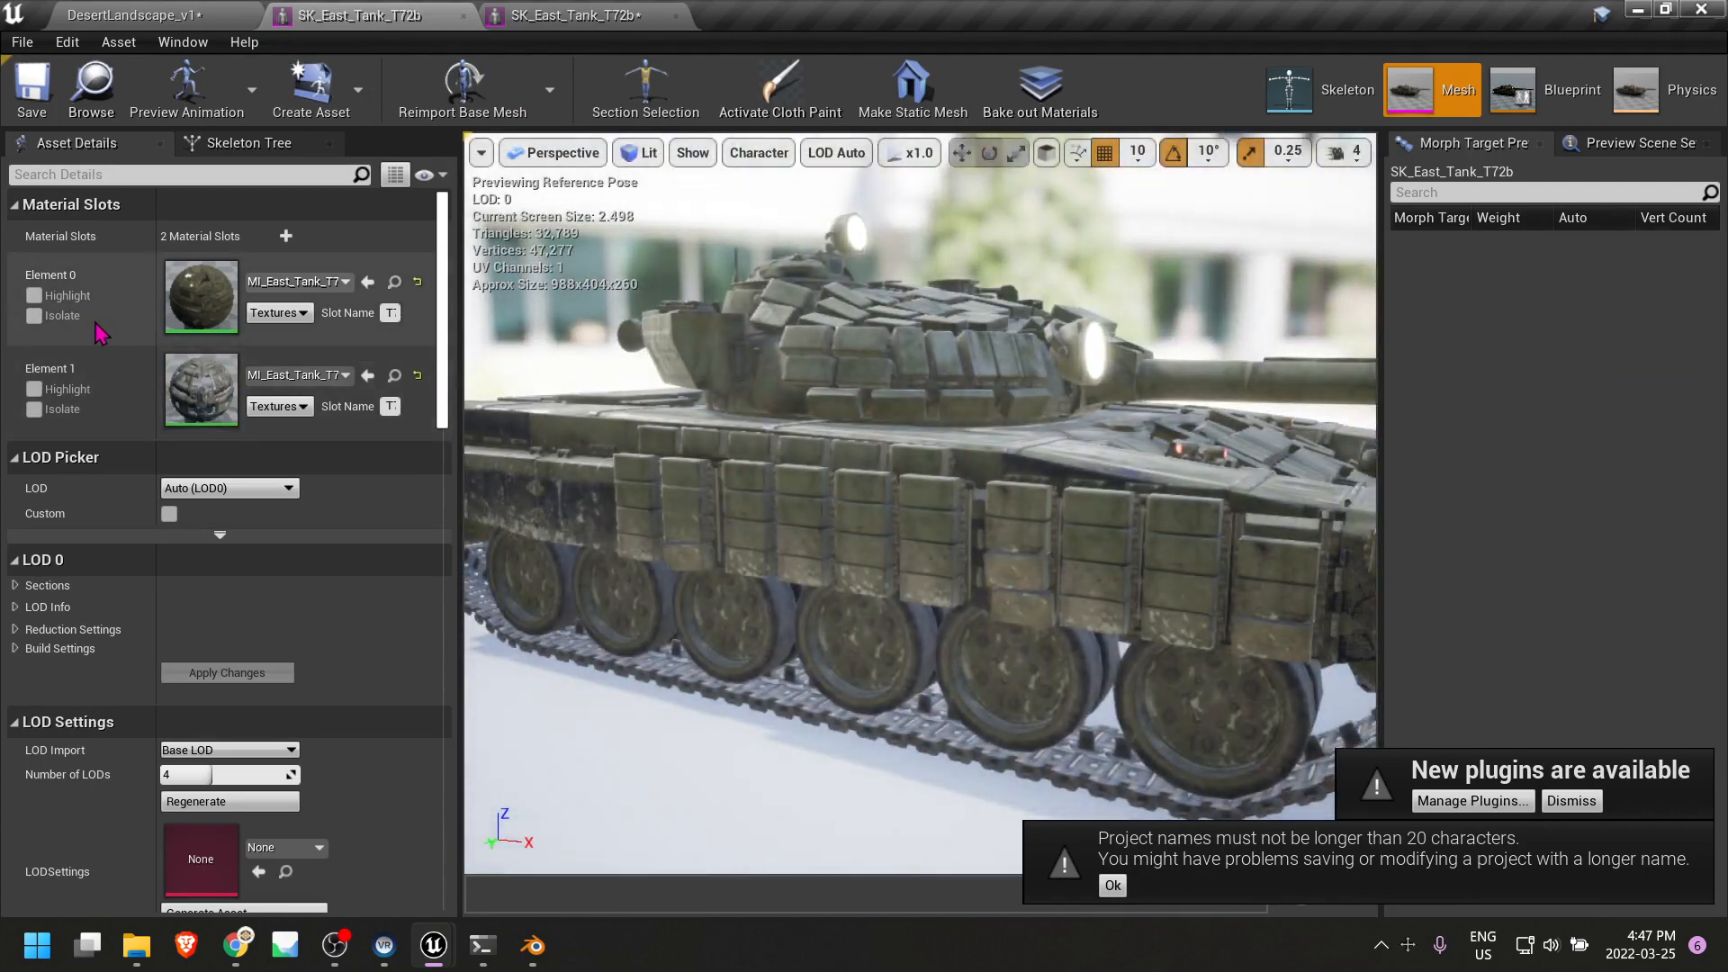
pyautogui.click(463, 16)
pyautogui.click(332, 20)
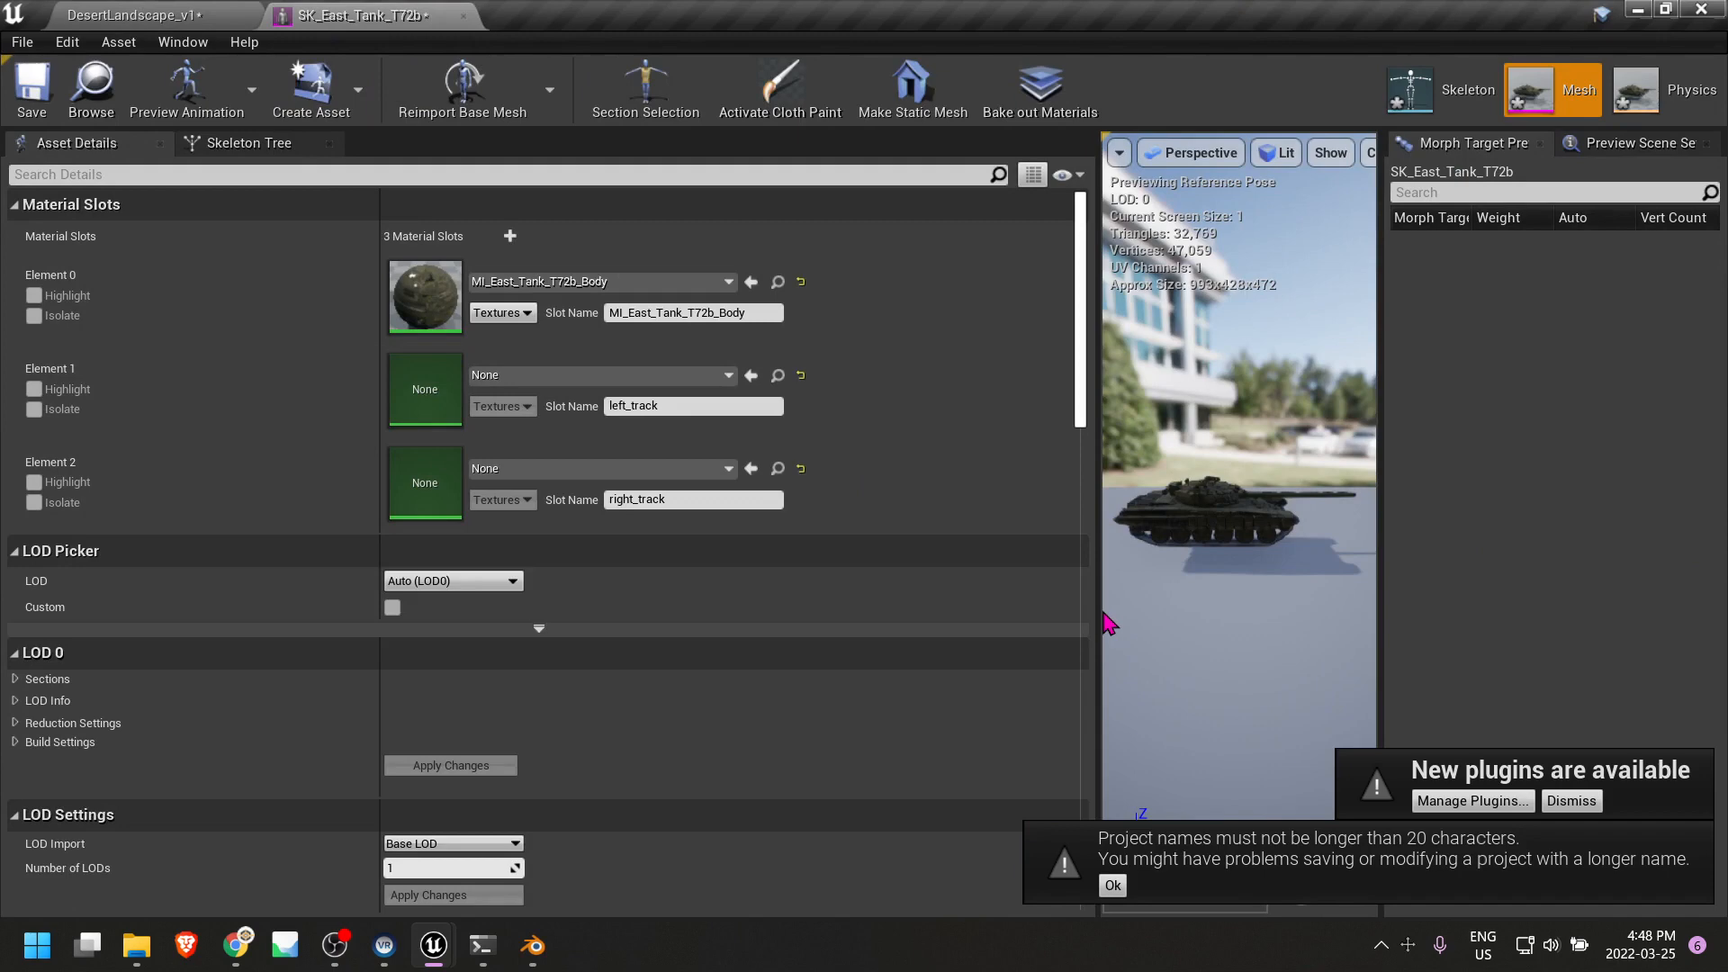
pyautogui.moveTo(1099, 612); pyautogui.dragTo(654, 609)
pyautogui.moveTo(1014, 591)
pyautogui.mouseDown(button='right')
pyautogui.moveTo(936, 630)
pyautogui.moveTo(855, 594)
pyautogui.moveTo(866, 657)
pyautogui.moveTo(842, 671)
pyautogui.moveTo(869, 810)
pyautogui.moveTo(792, 814)
pyautogui.moveTo(846, 702)
pyautogui.moveTo(909, 675)
pyautogui.moveTo(869, 666)
pyautogui.moveTo(1035, 598)
pyautogui.mouseUp(button='right')
# Detach the new tank mesh's editor as a floating window and arrange it so the New_Tank assets stay accessible.
pyautogui.moveTo(377, 25); pyautogui.dragTo(1080, 200)
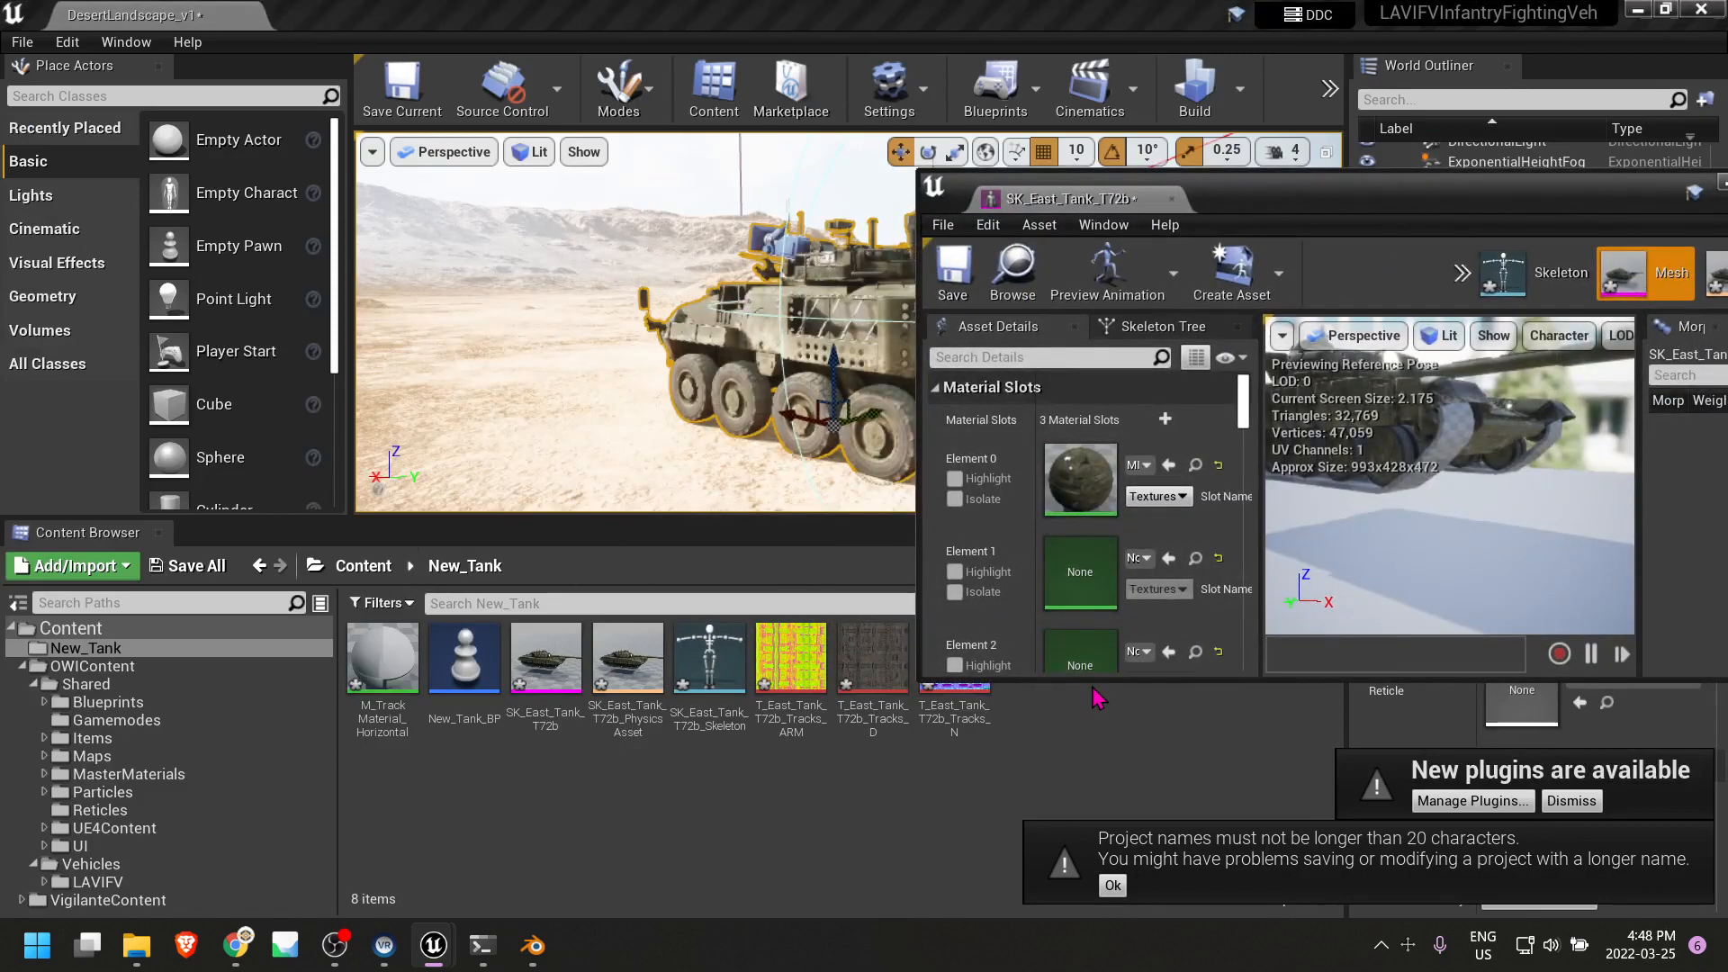
pyautogui.moveTo(1093, 686); pyautogui.dragTo(1093, 810)
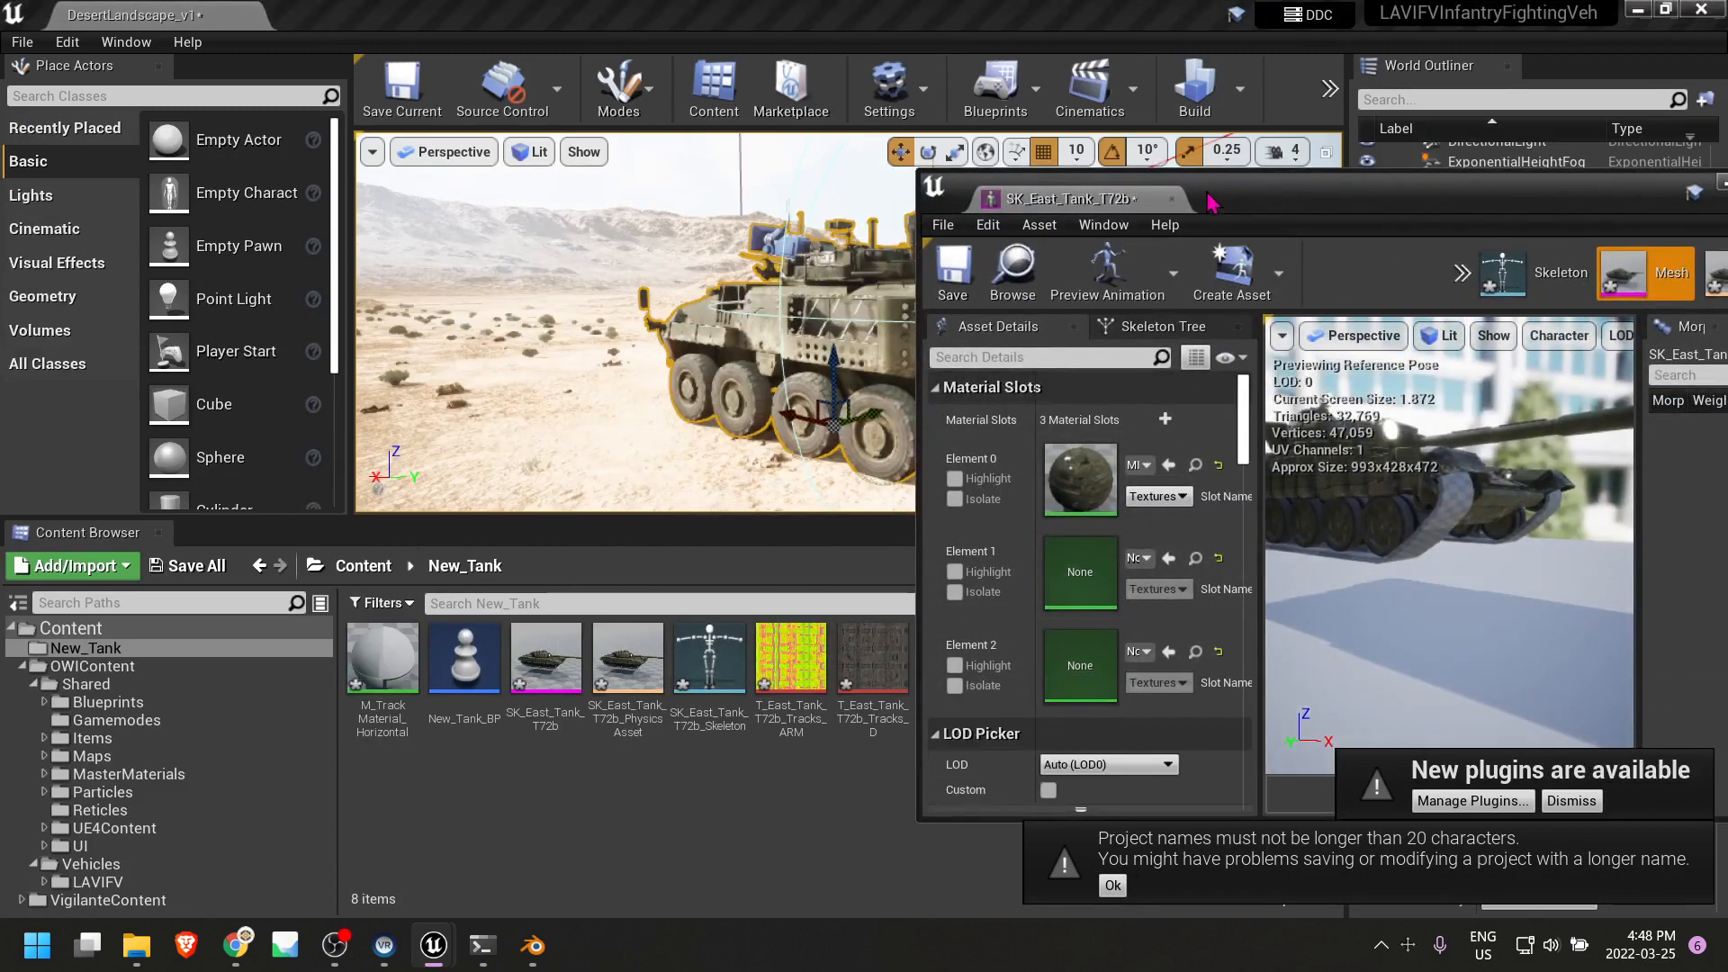
pyautogui.moveTo(1224, 204); pyautogui.dragTo(1331, 106)
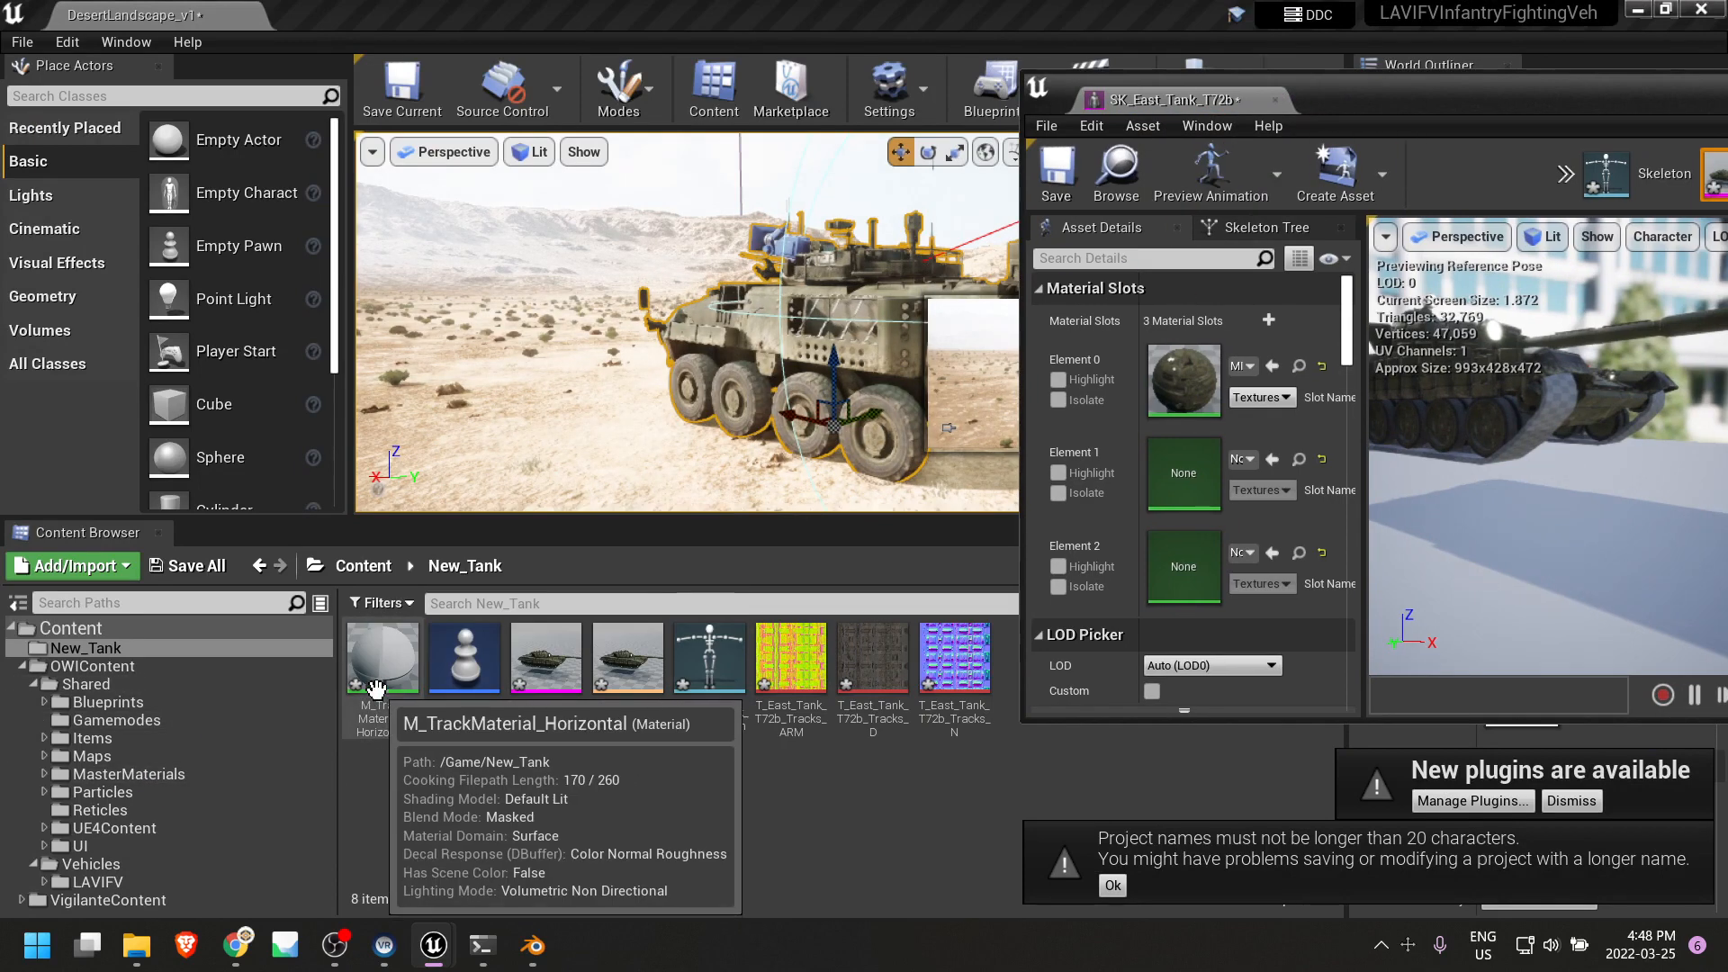
# Create a material instance from the M_TrackMaterial_Horizontal copy in the New_Tank folder, keeping the default name.
pyautogui.rightClick(401, 745)
pyautogui.click(469, 171)
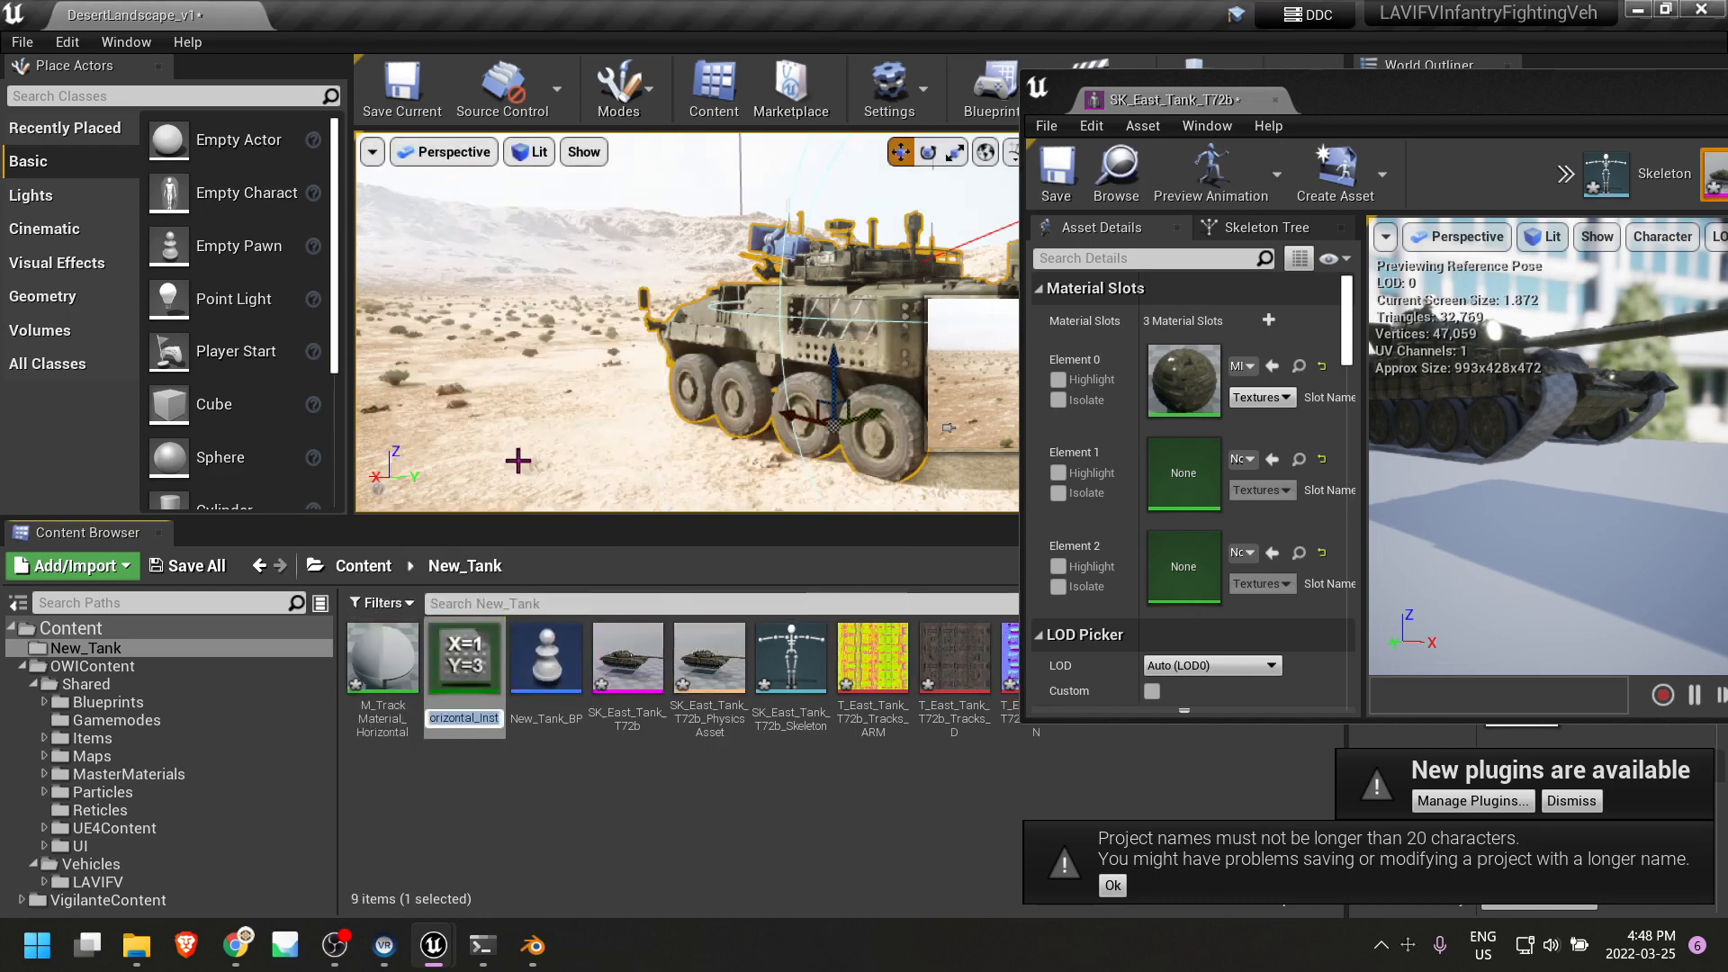
pyautogui.press('Return')
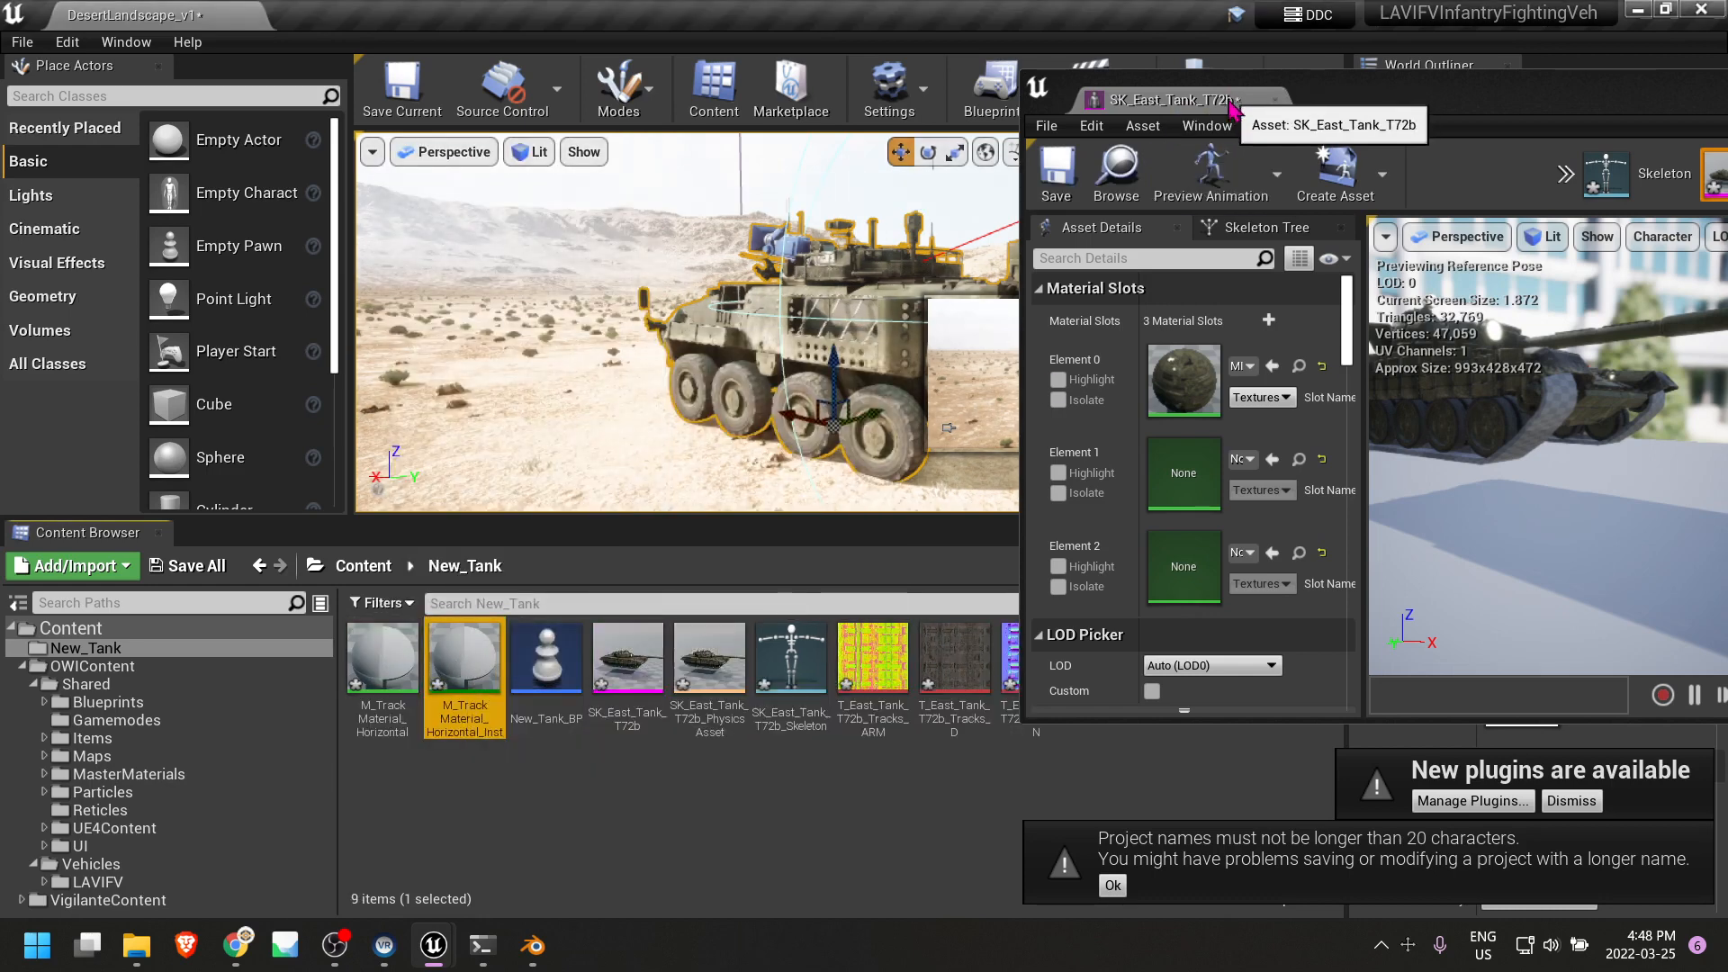
# Reposition the floating SK_East_Tank_T72b mesh editor window and close it.
pyautogui.moveTo(1231, 106); pyautogui.dragTo(1014, 6)
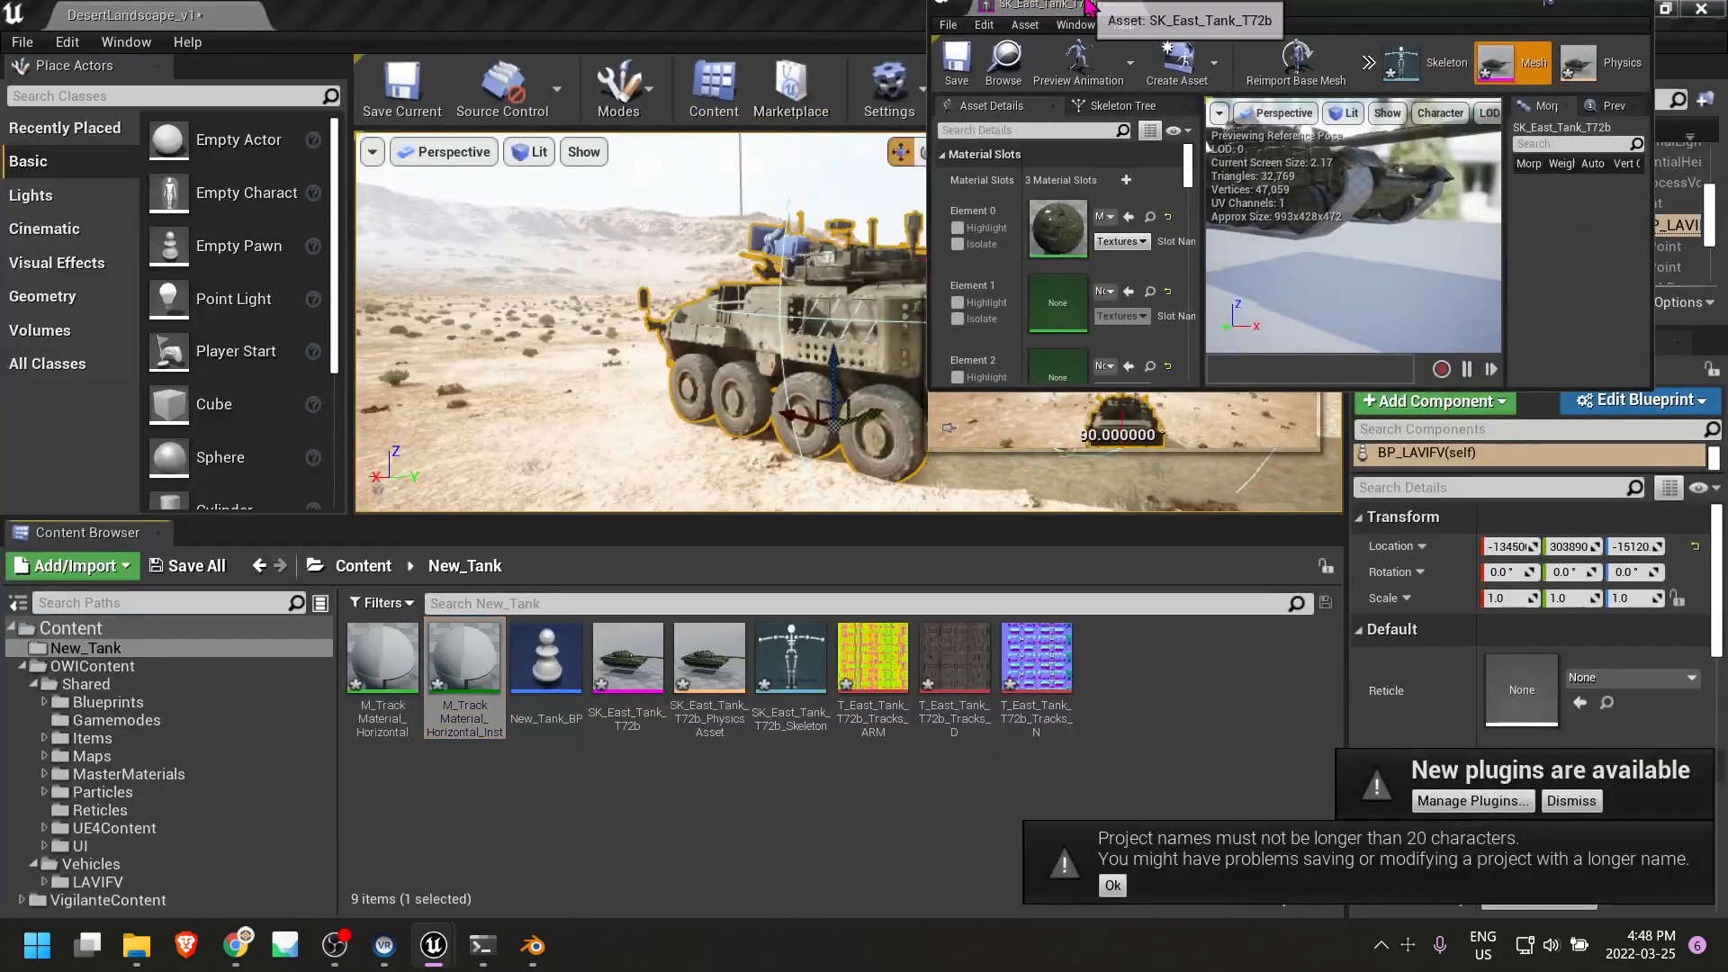
pyautogui.moveTo(1471, 11); pyautogui.dragTo(1345, 155)
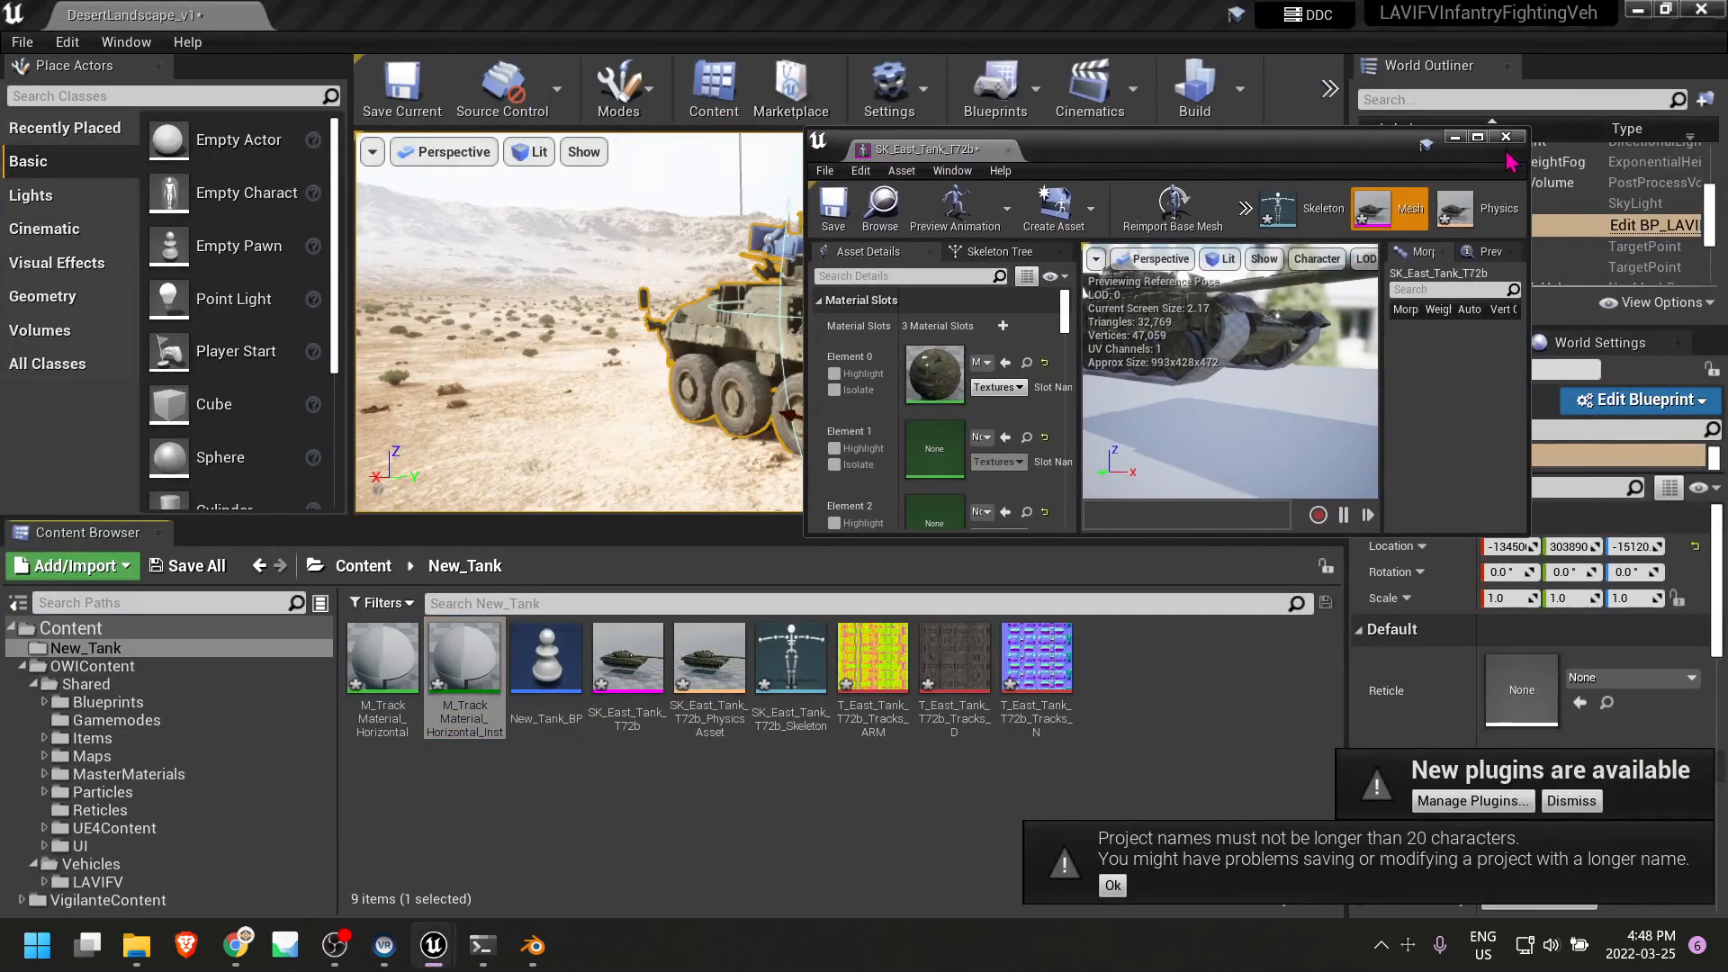
pyautogui.click(1512, 139)
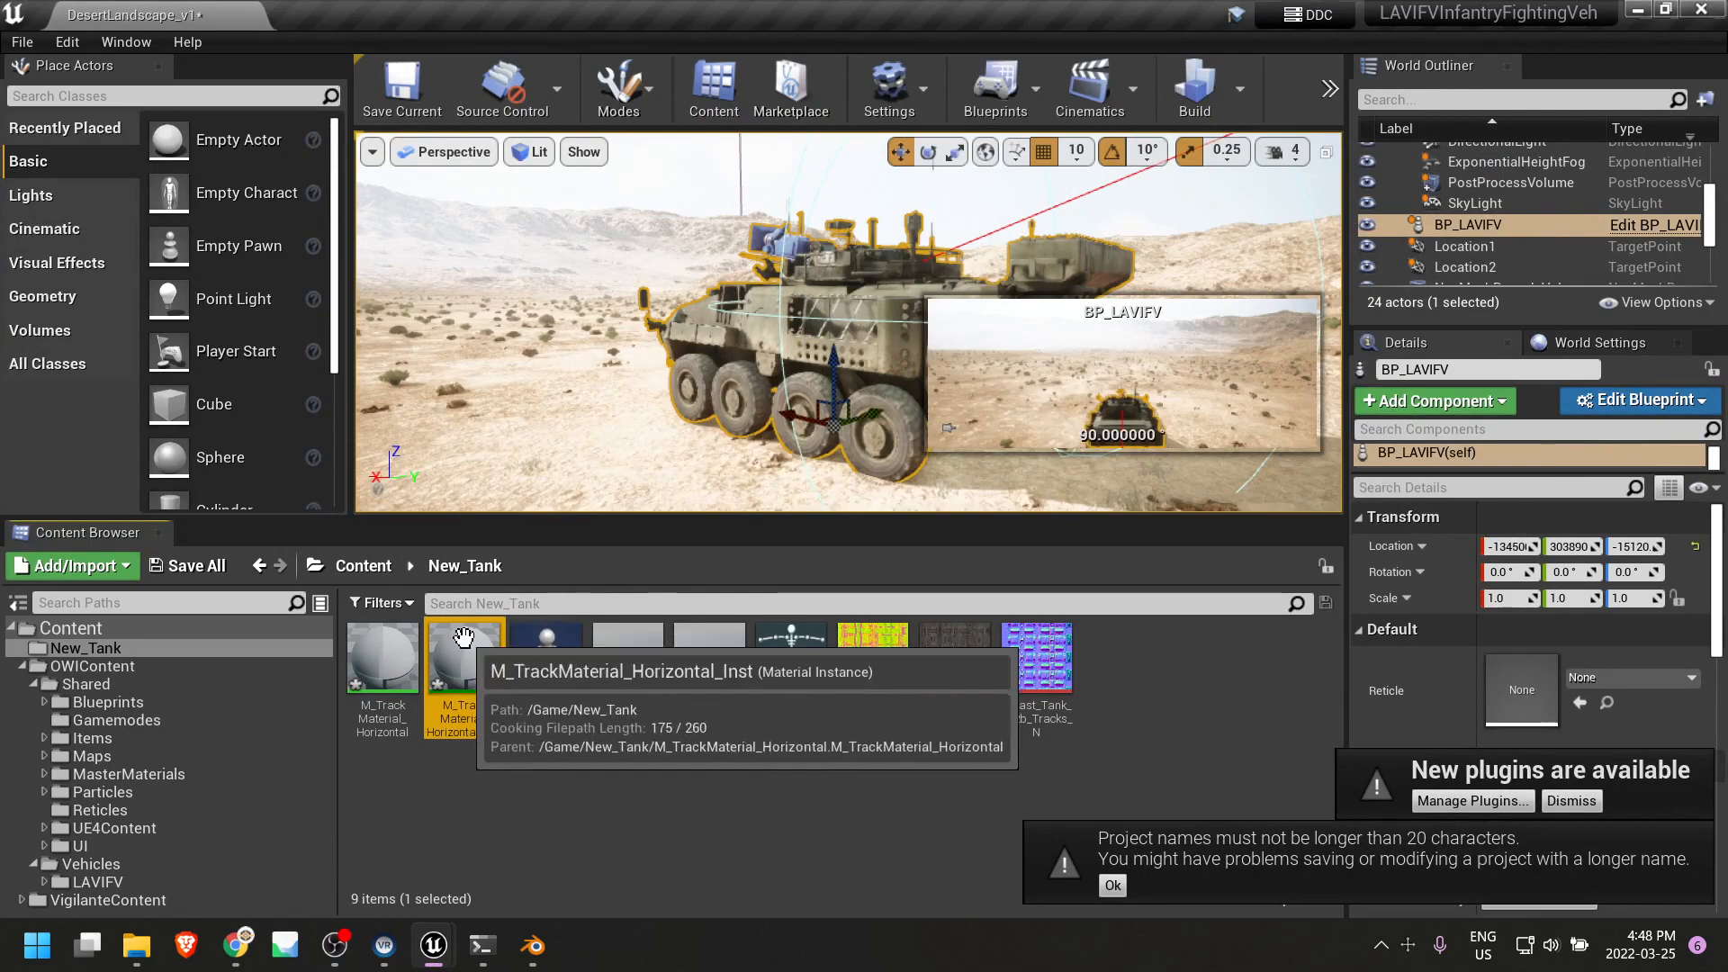
# Open the M_TrackMaterial_Horizontal_Inst material instance and enable overrides for its Albedo Map, Normal Map and Reflection Map.
pyautogui.doubleClick(464, 667)
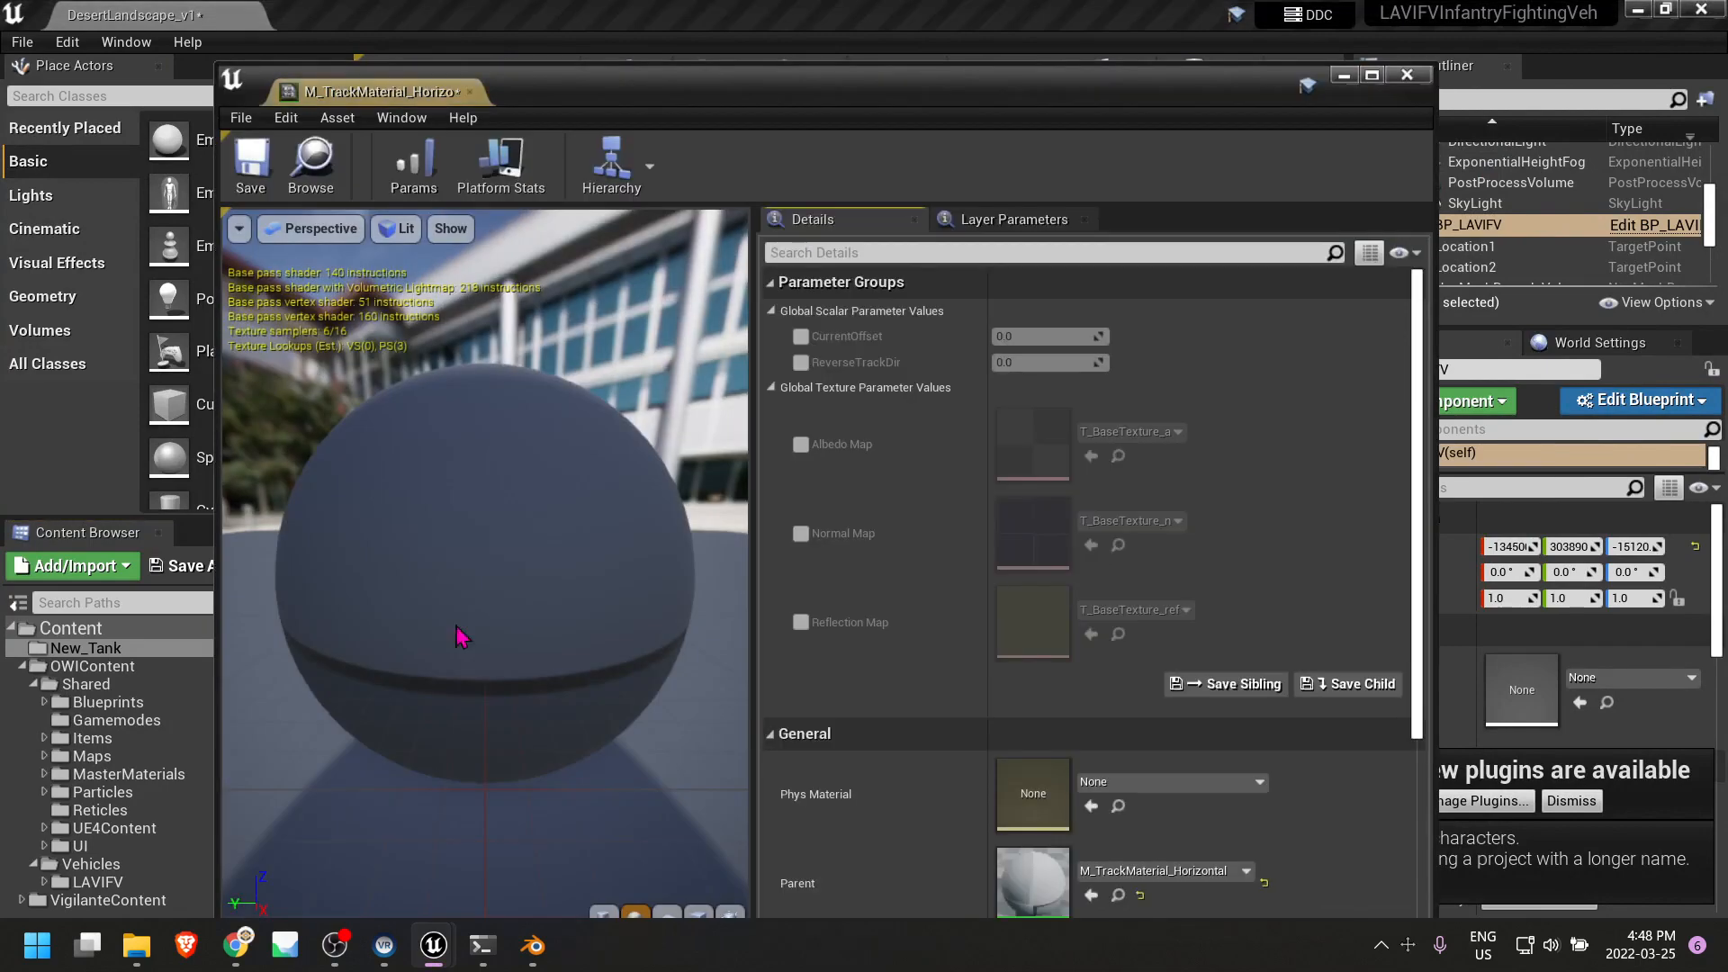
pyautogui.moveTo(593, 117); pyautogui.dragTo(796, 92)
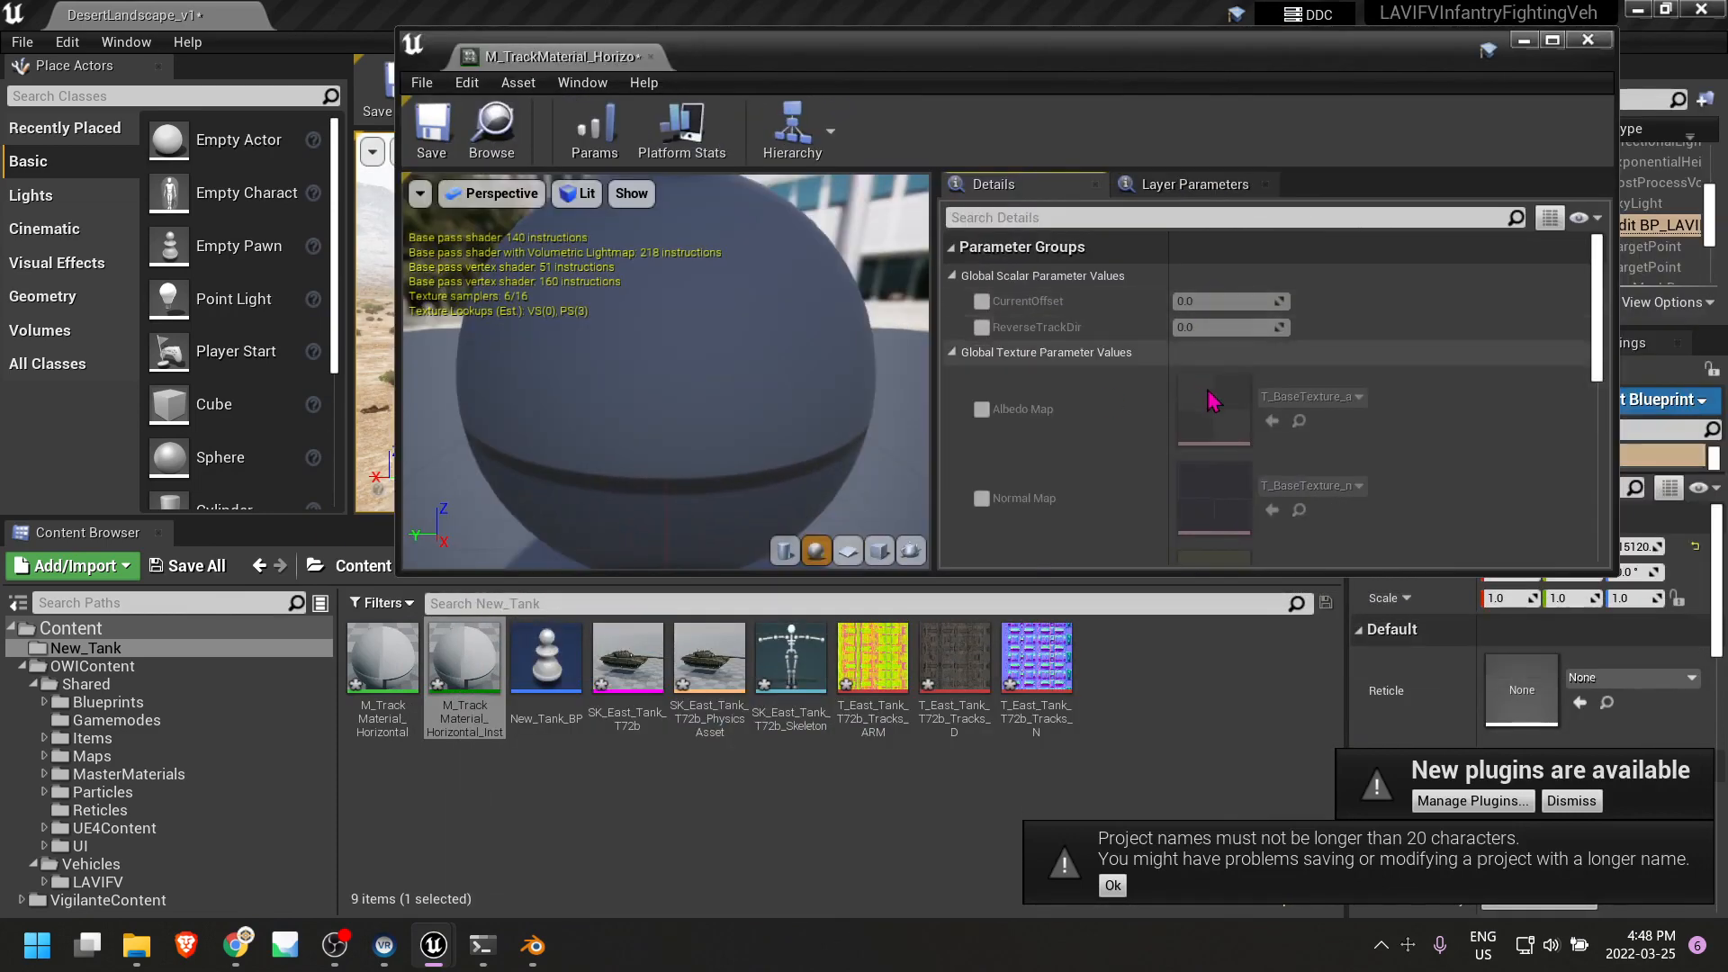
pyautogui.click(982, 410)
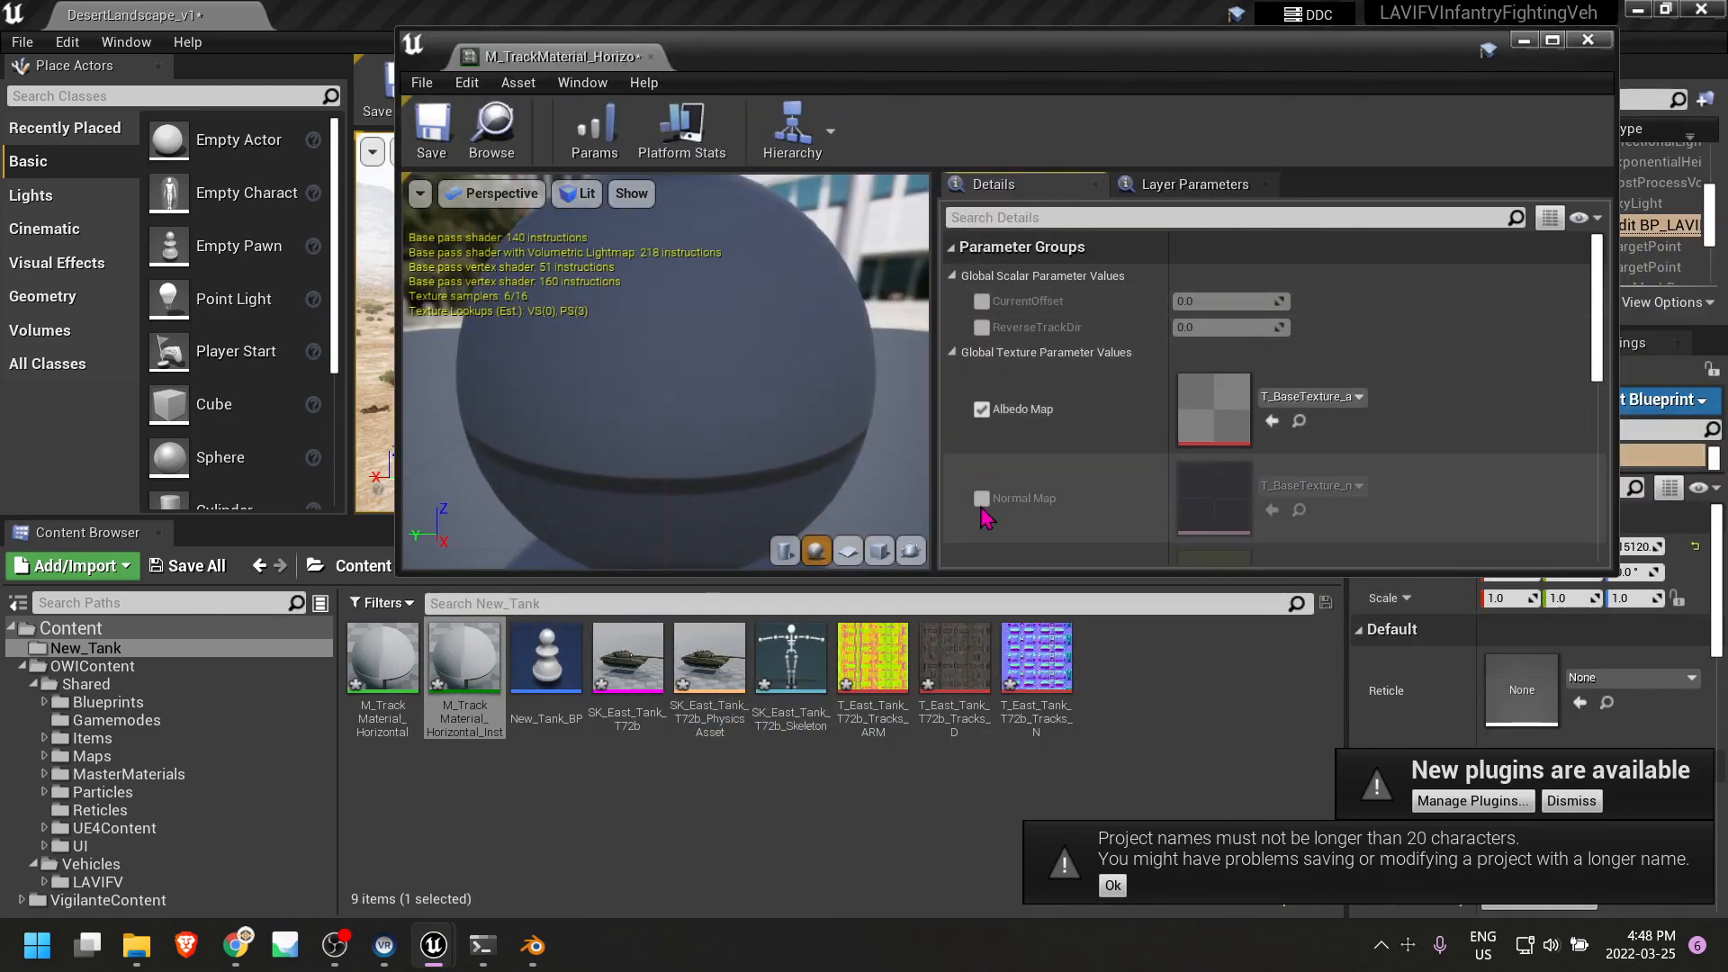
pyautogui.click(981, 498)
pyautogui.scroll(-2, 990, 520)
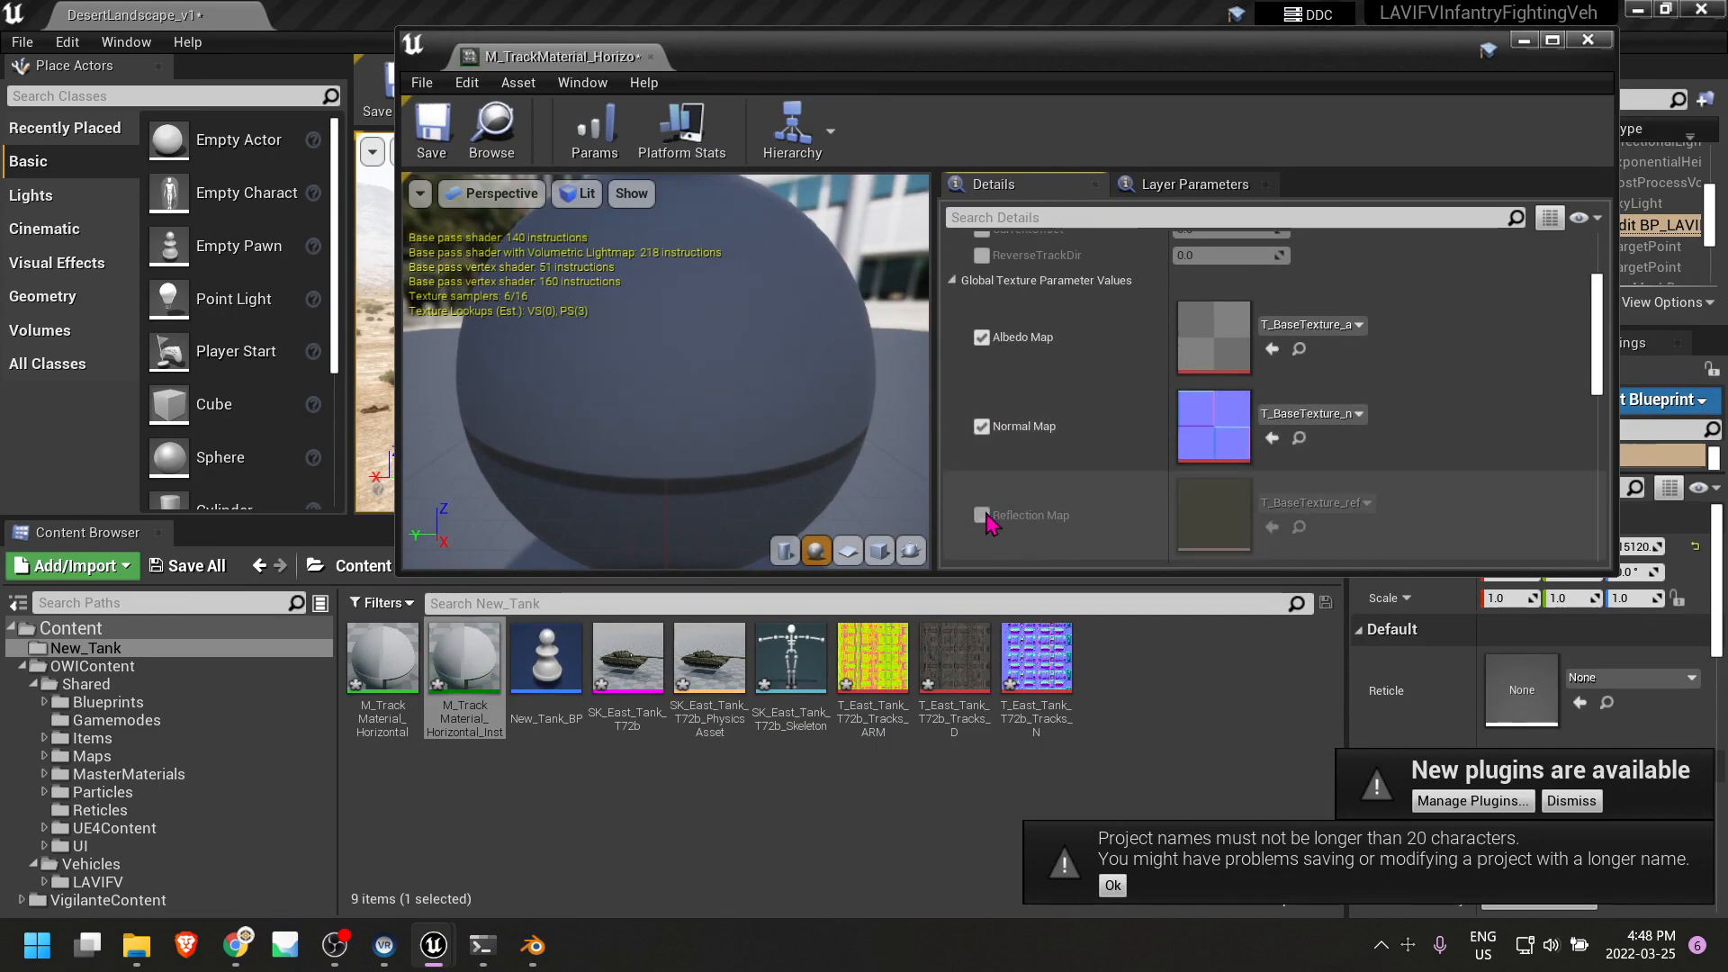
pyautogui.click(983, 517)
# Assign the T_East_Tank_T72b_Tracks D, N and ARM textures to the Albedo, Normal and Reflection maps respectively, then save and close the instance.
pyautogui.moveTo(873, 666); pyautogui.dragTo(1278, 511)
pyautogui.moveTo(955, 661); pyautogui.dragTo(1248, 333)
pyautogui.moveTo(1037, 661); pyautogui.dragTo(1253, 450)
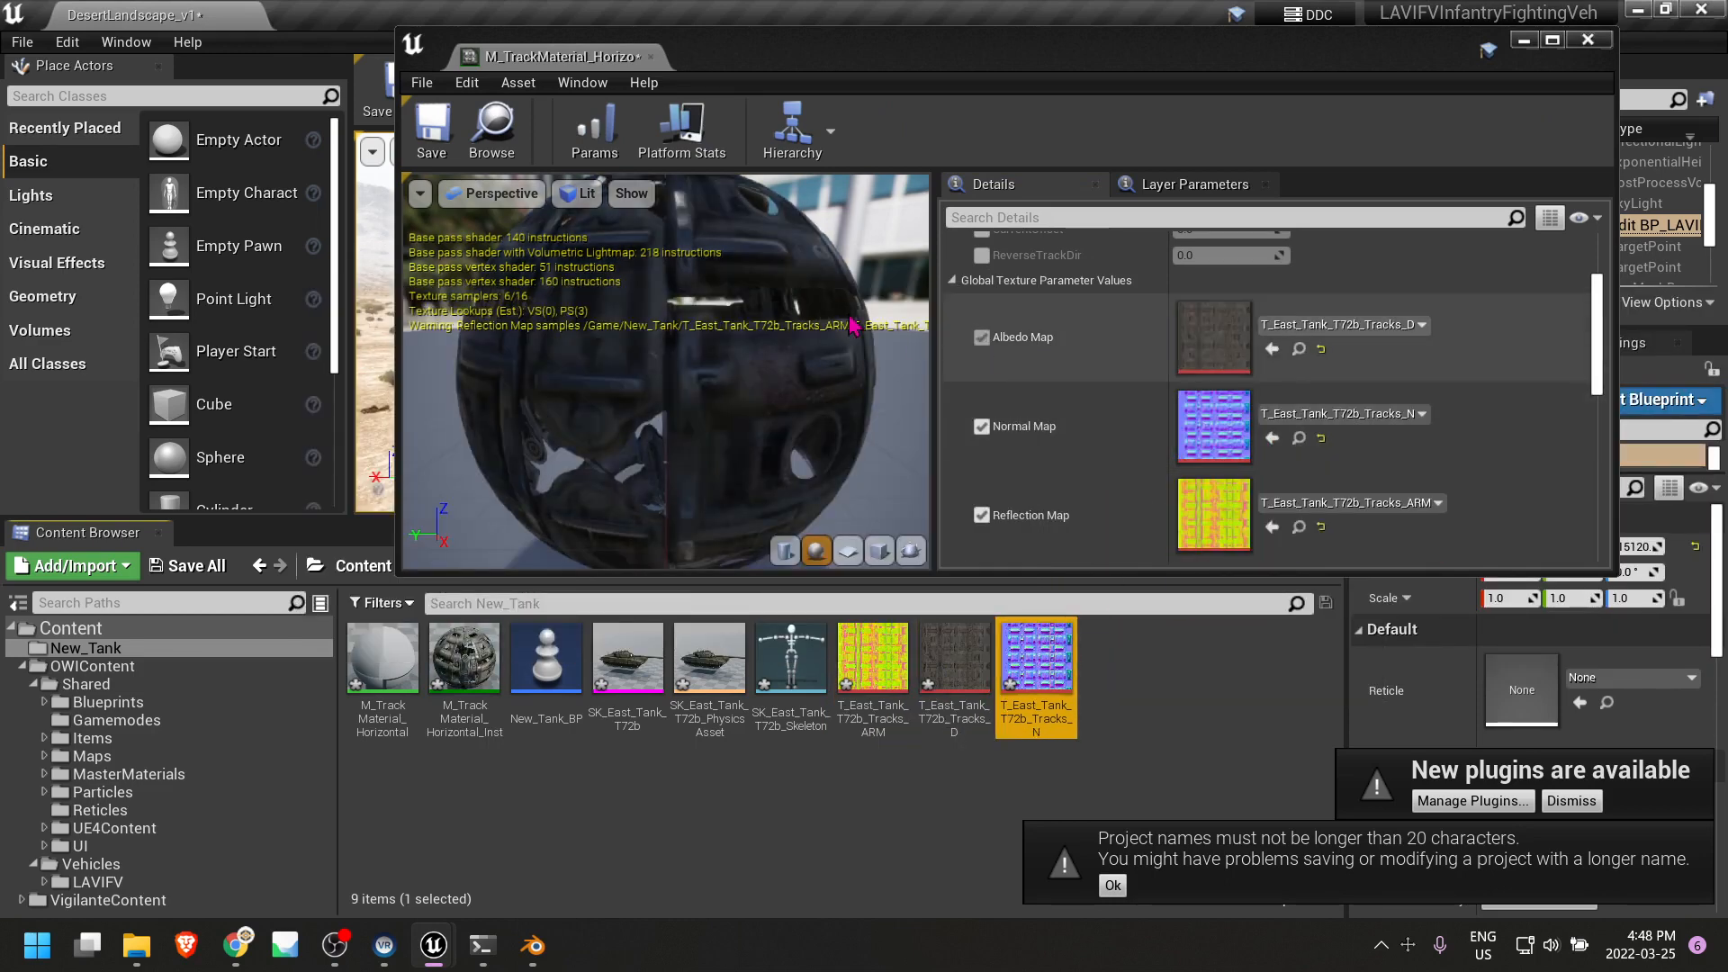
pyautogui.click(432, 135)
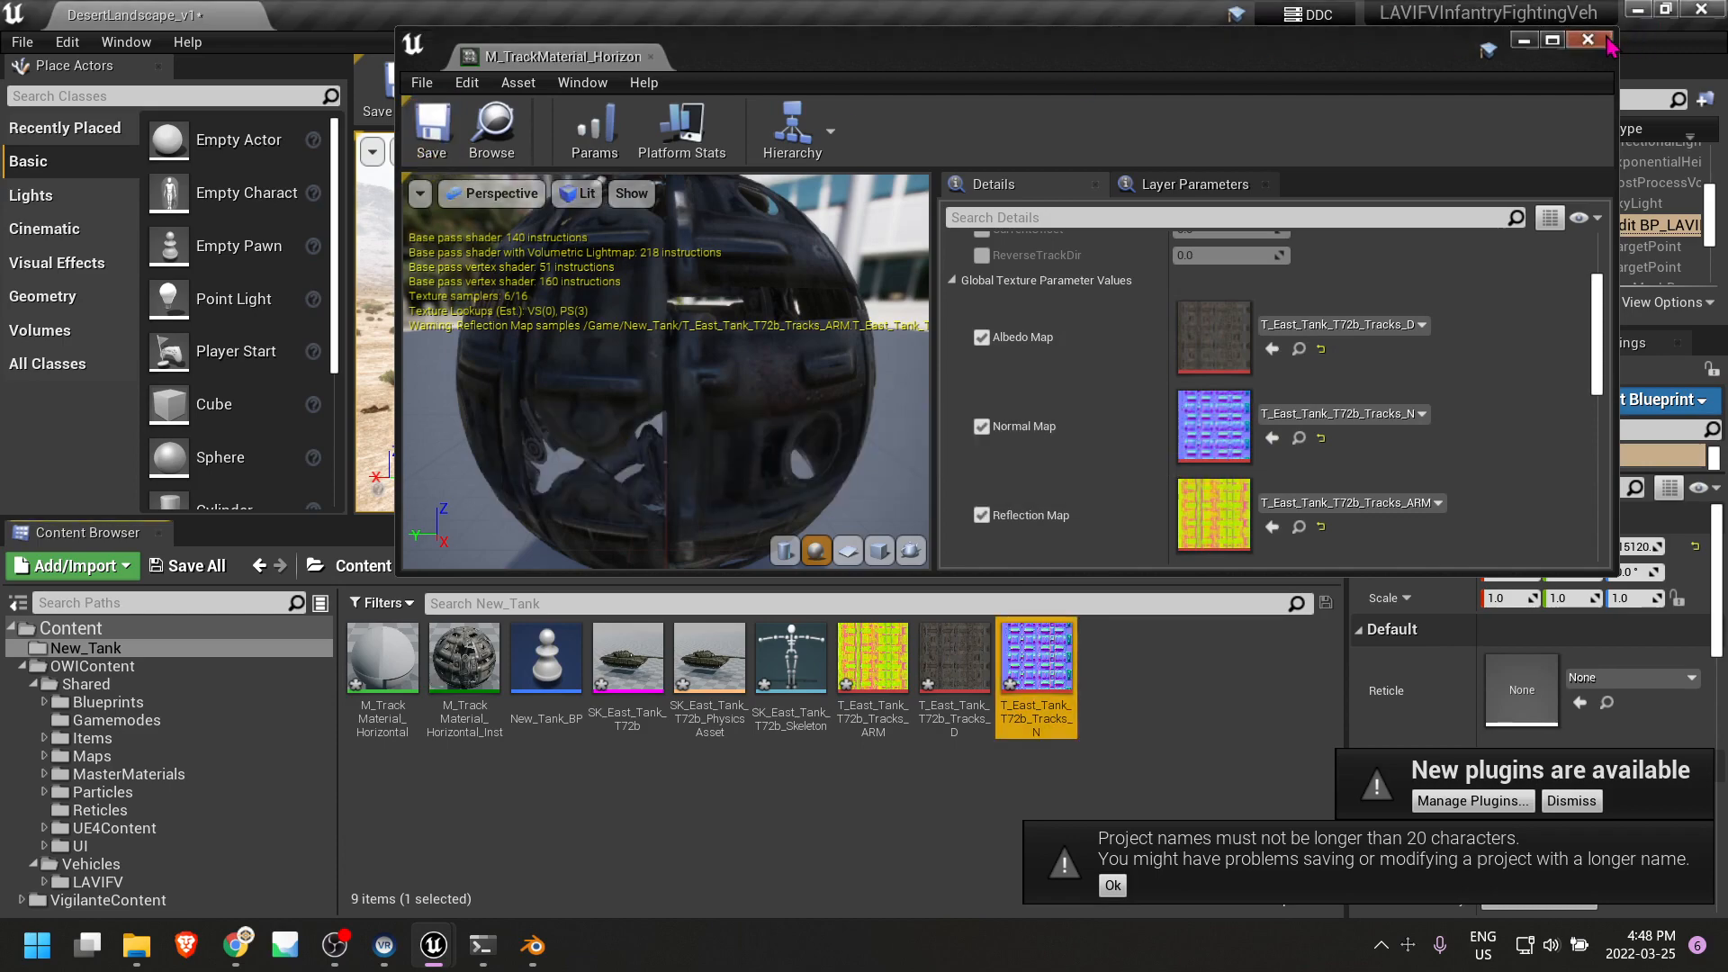
pyautogui.click(1587, 40)
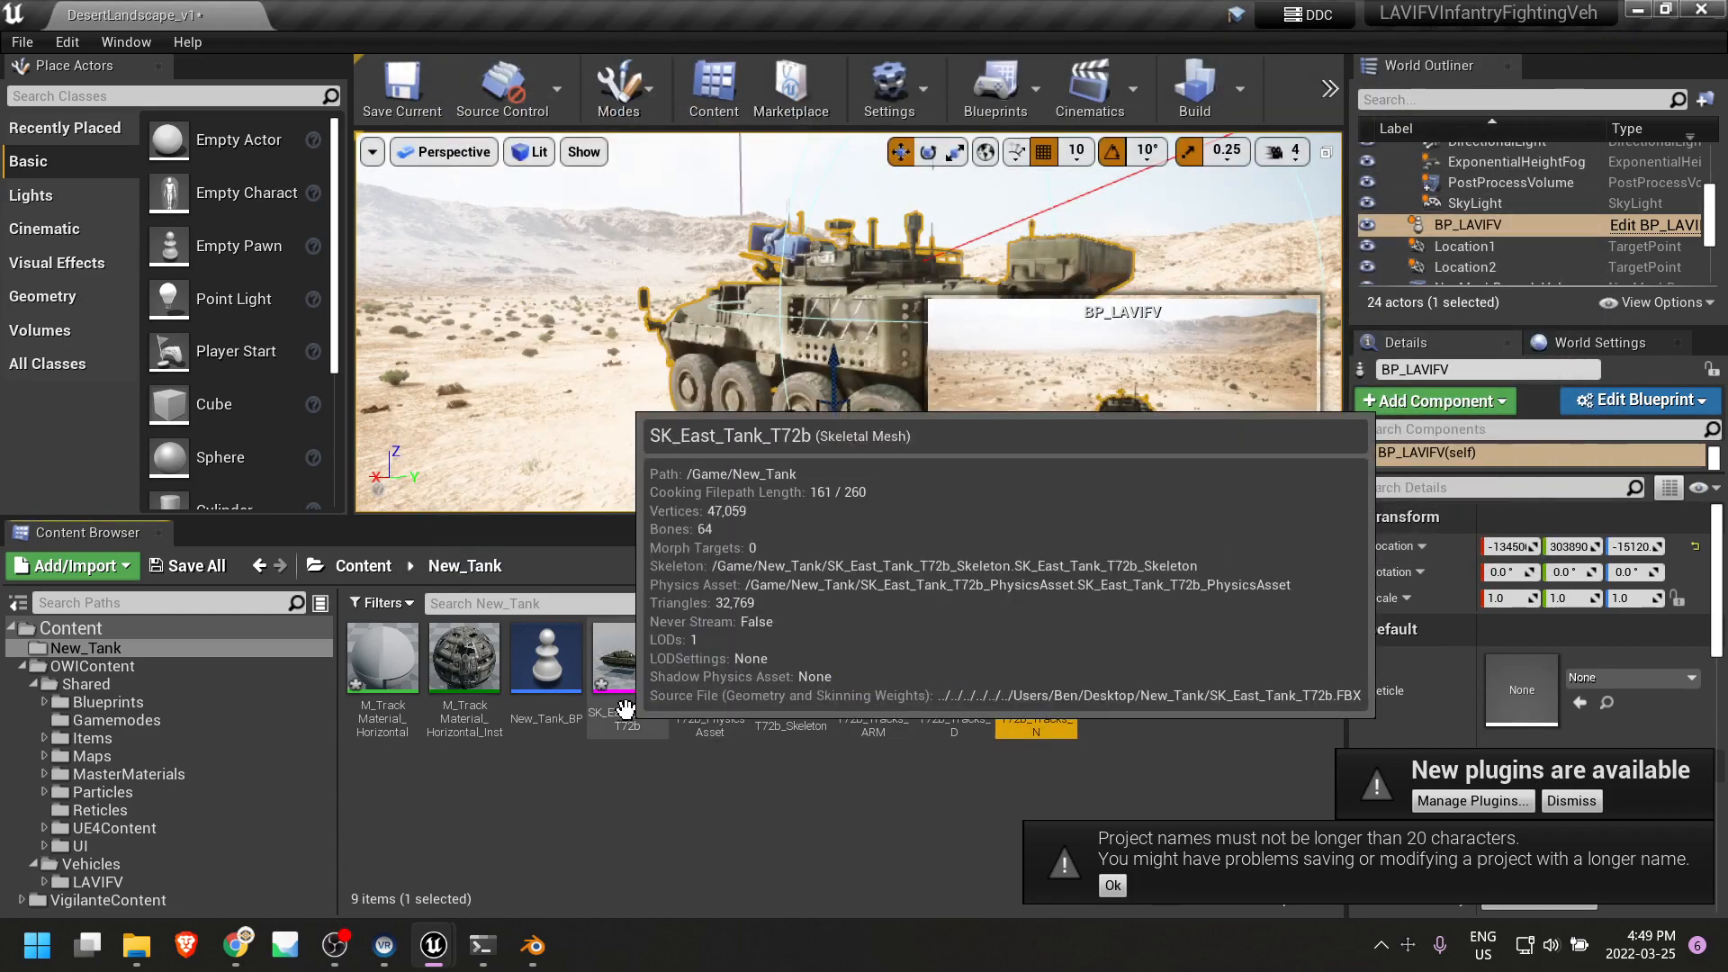
# Open the SK_East_Tank_T72b mesh and assign M_TrackMaterial_Horizontal_Inst to material slots Element 1 and Element 2.
pyautogui.doubleClick(625, 668)
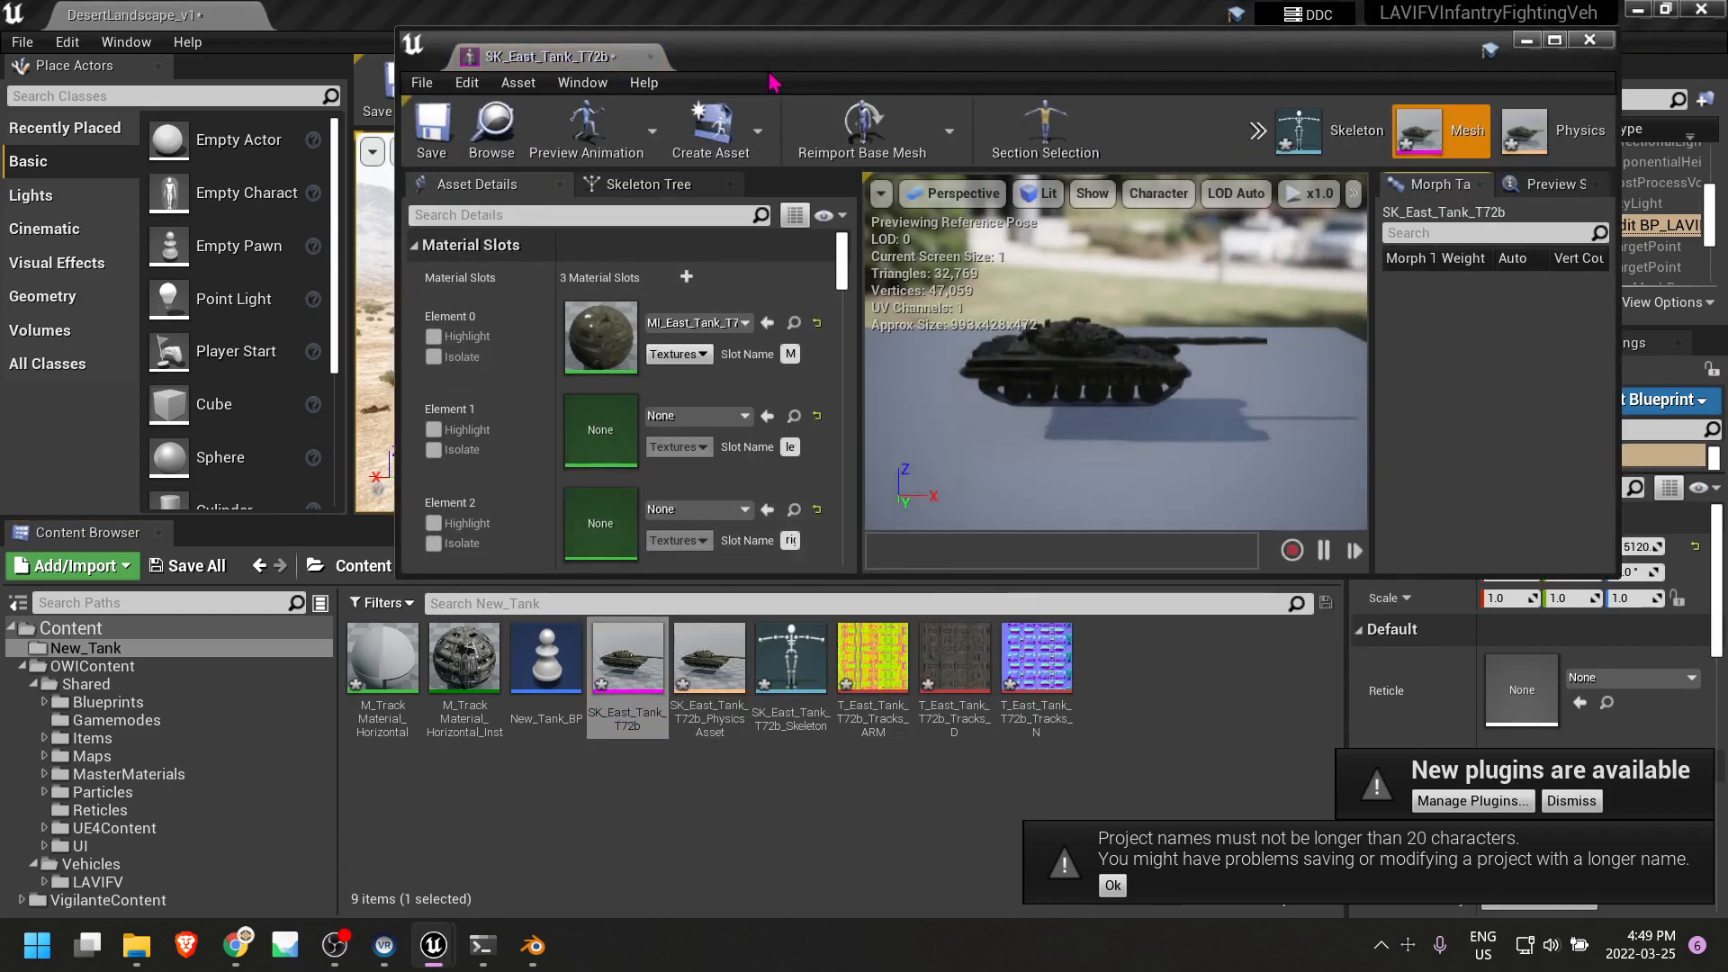
pyautogui.moveTo(780, 63); pyautogui.dragTo(866, 80)
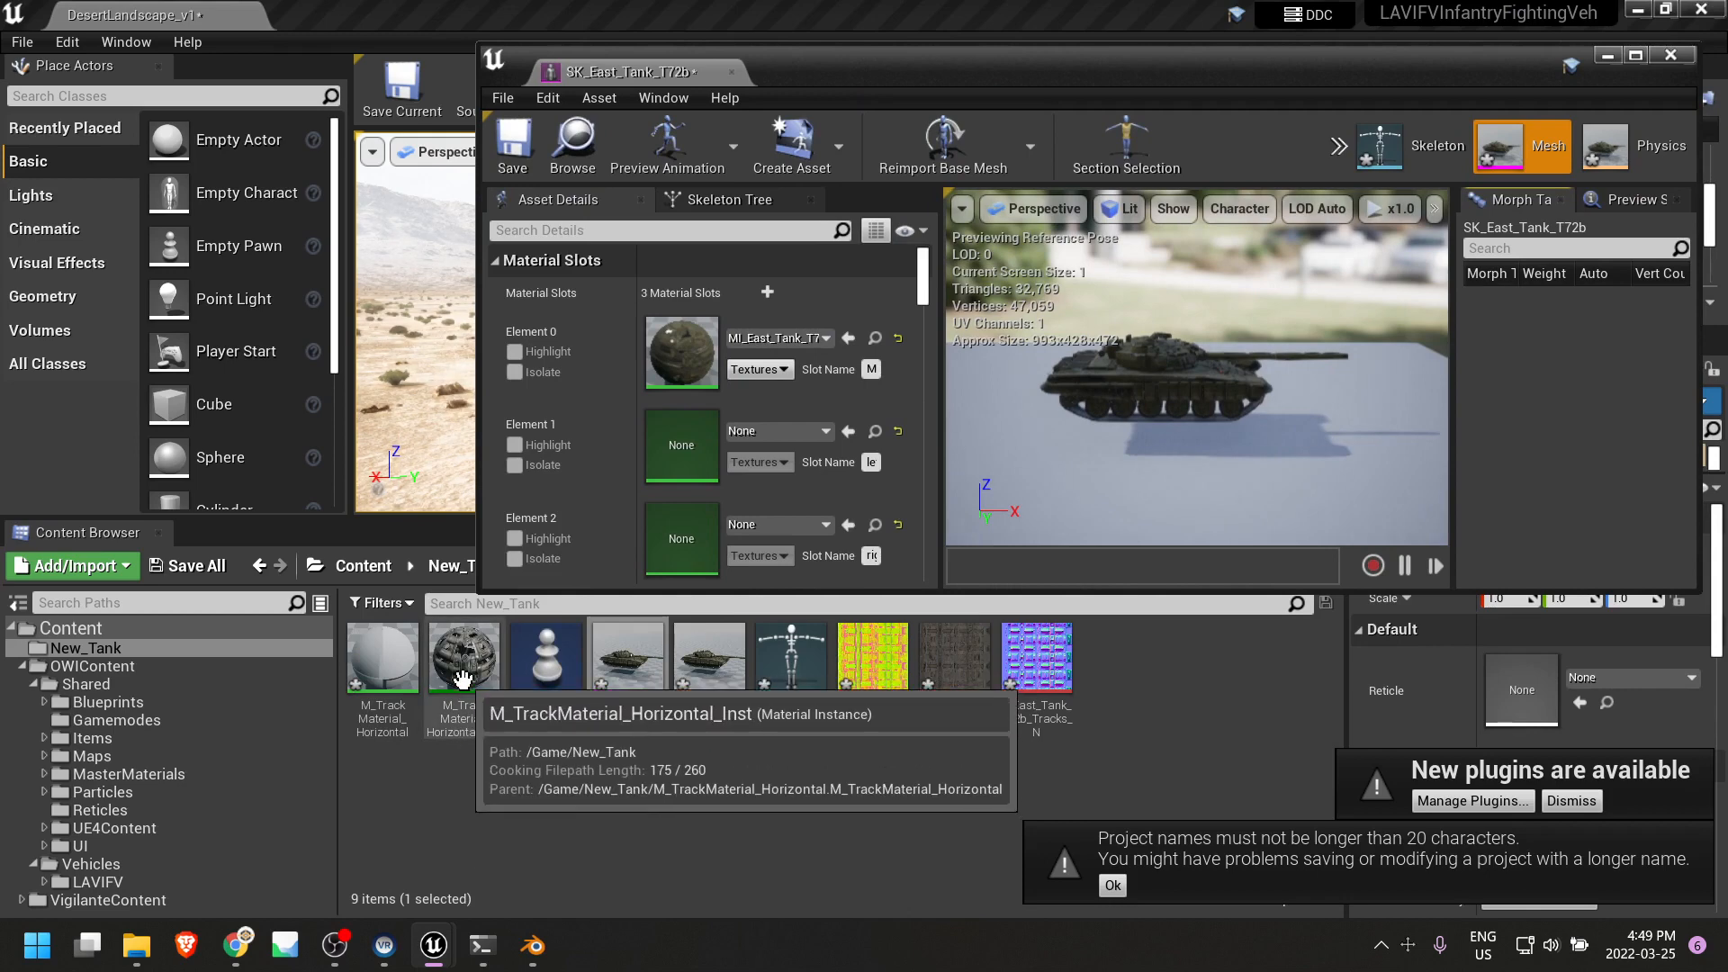
pyautogui.moveTo(462, 677); pyautogui.dragTo(682, 446)
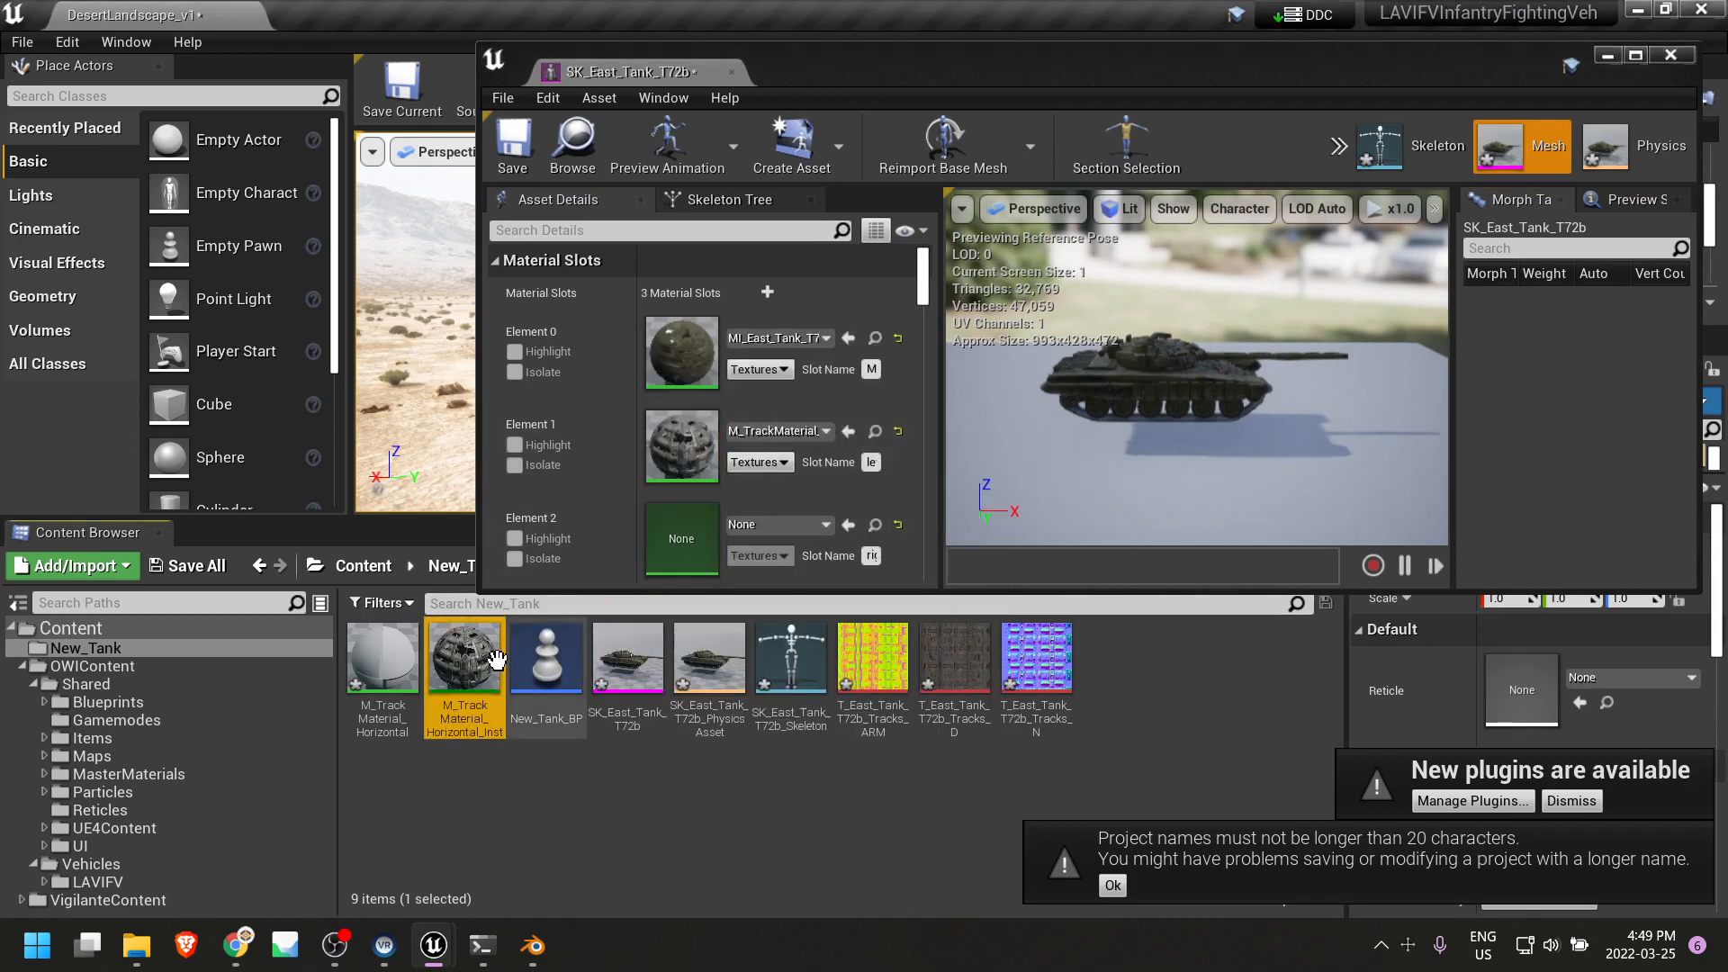
pyautogui.moveTo(497, 660); pyautogui.dragTo(694, 545)
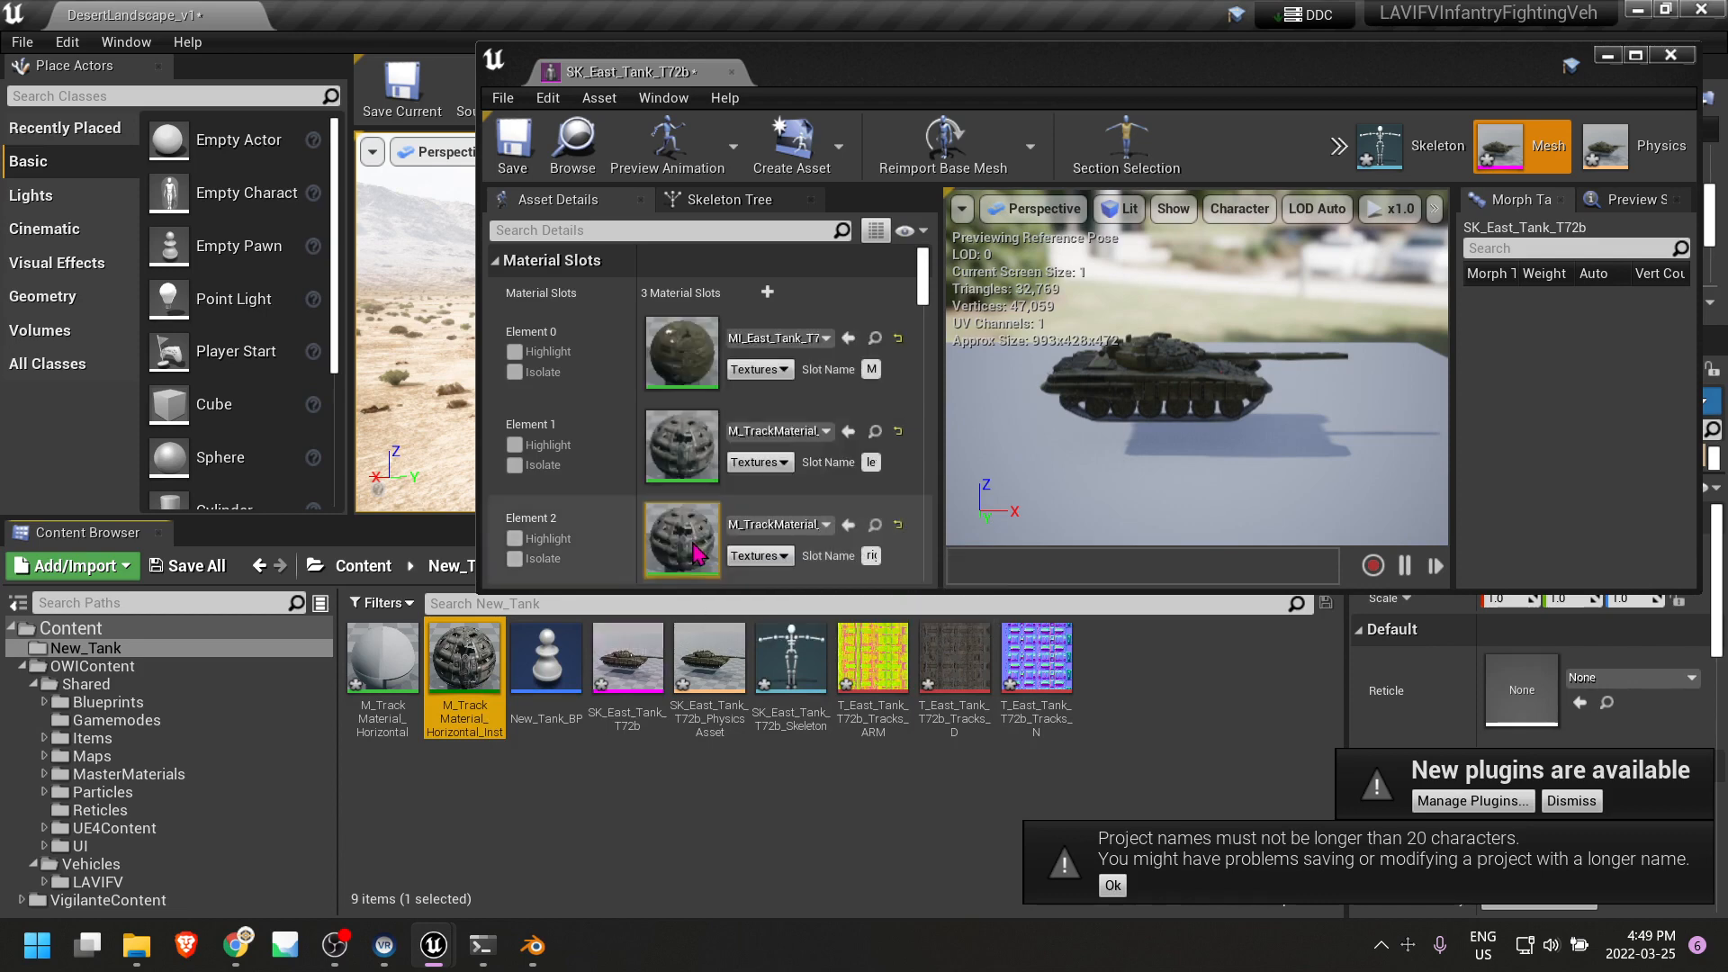
pyautogui.scroll(-1, 731, 522)
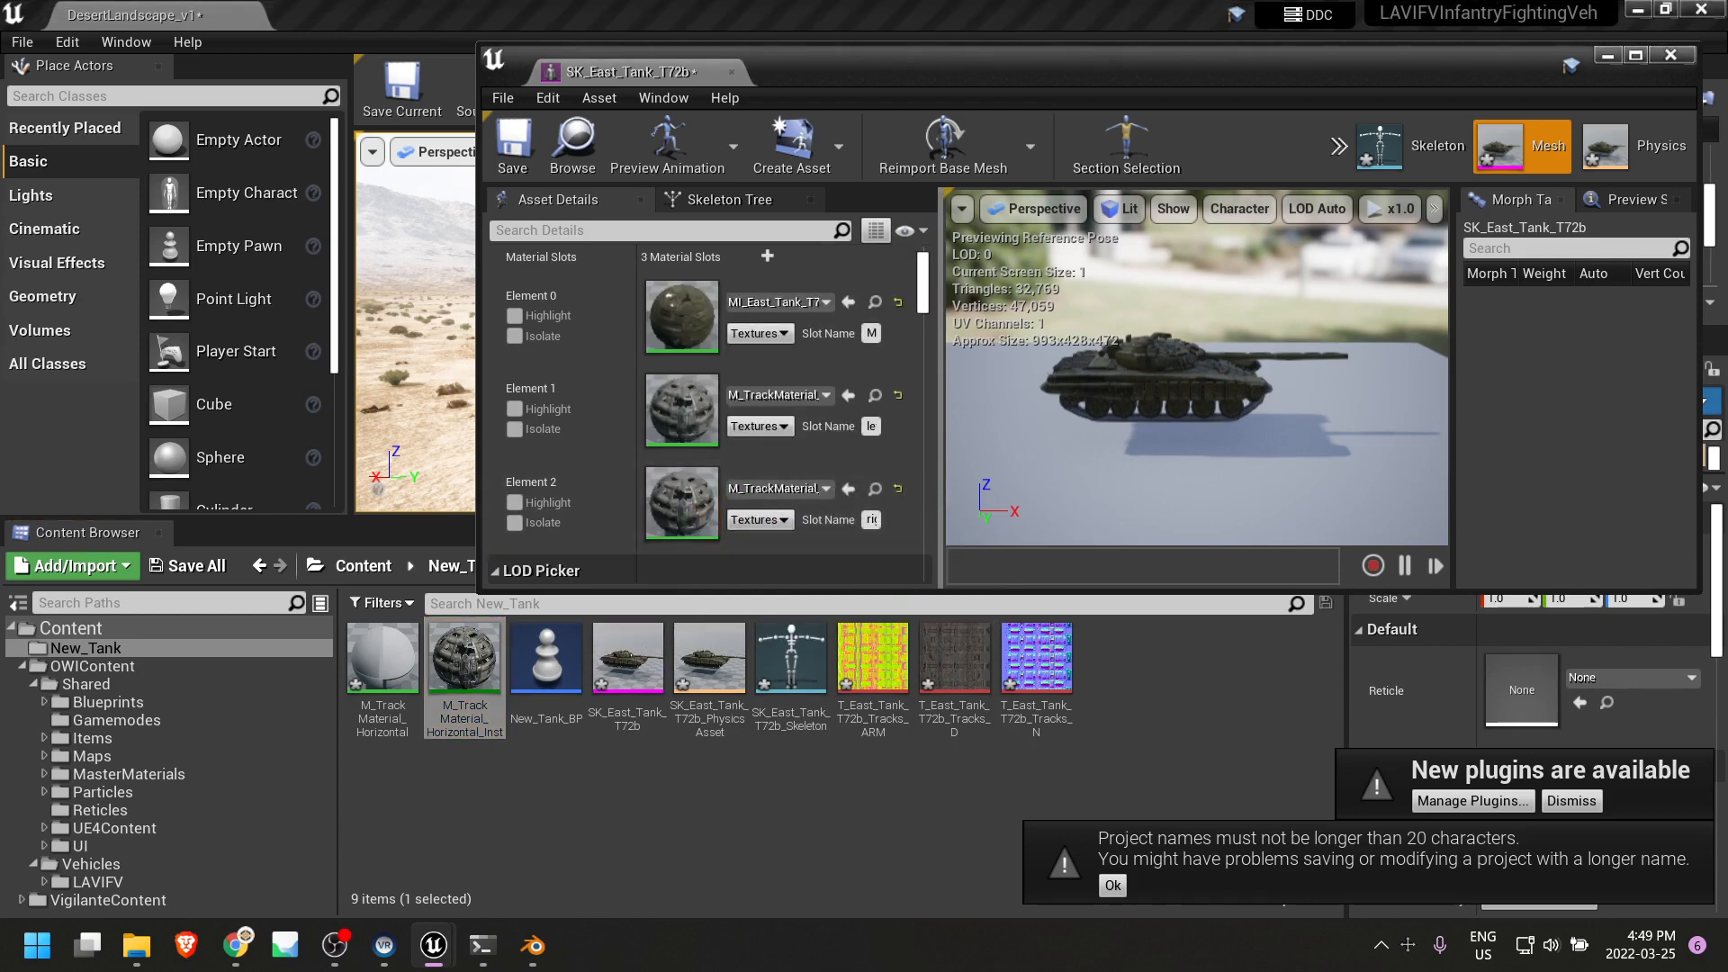
# Widen the mesh's asset details to read the track material slot names, and close the mesh editor.
pyautogui.moveTo(942, 489); pyautogui.dragTo(1130, 490)
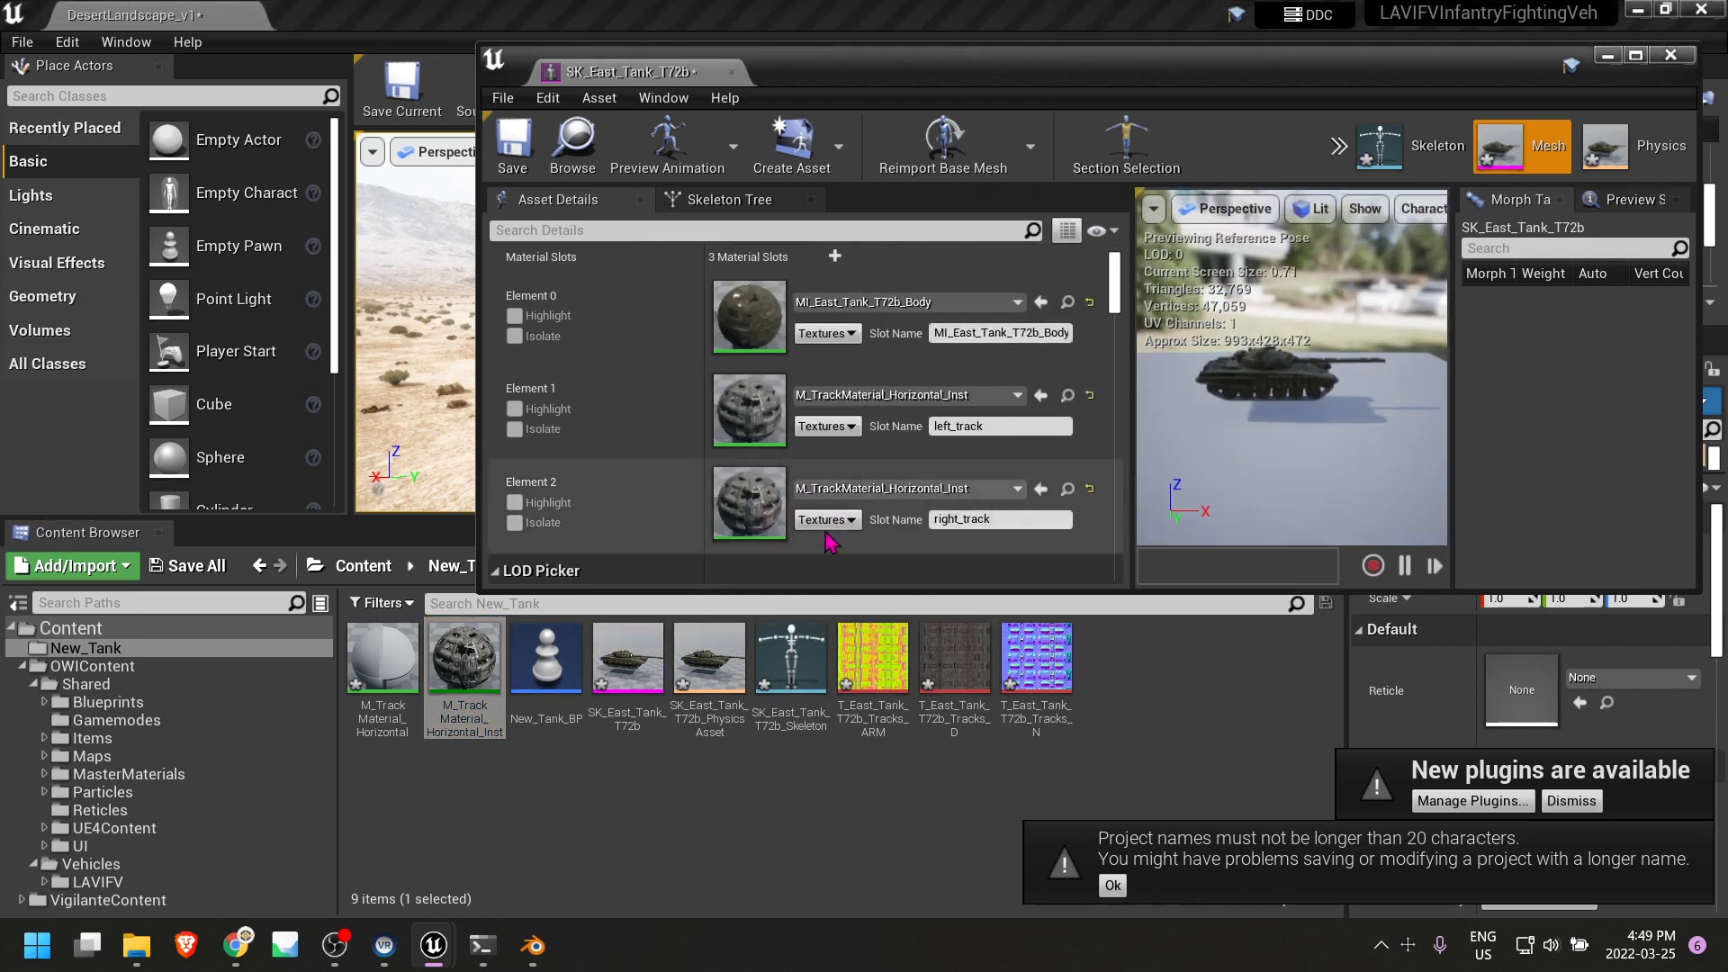
pyautogui.click(968, 426)
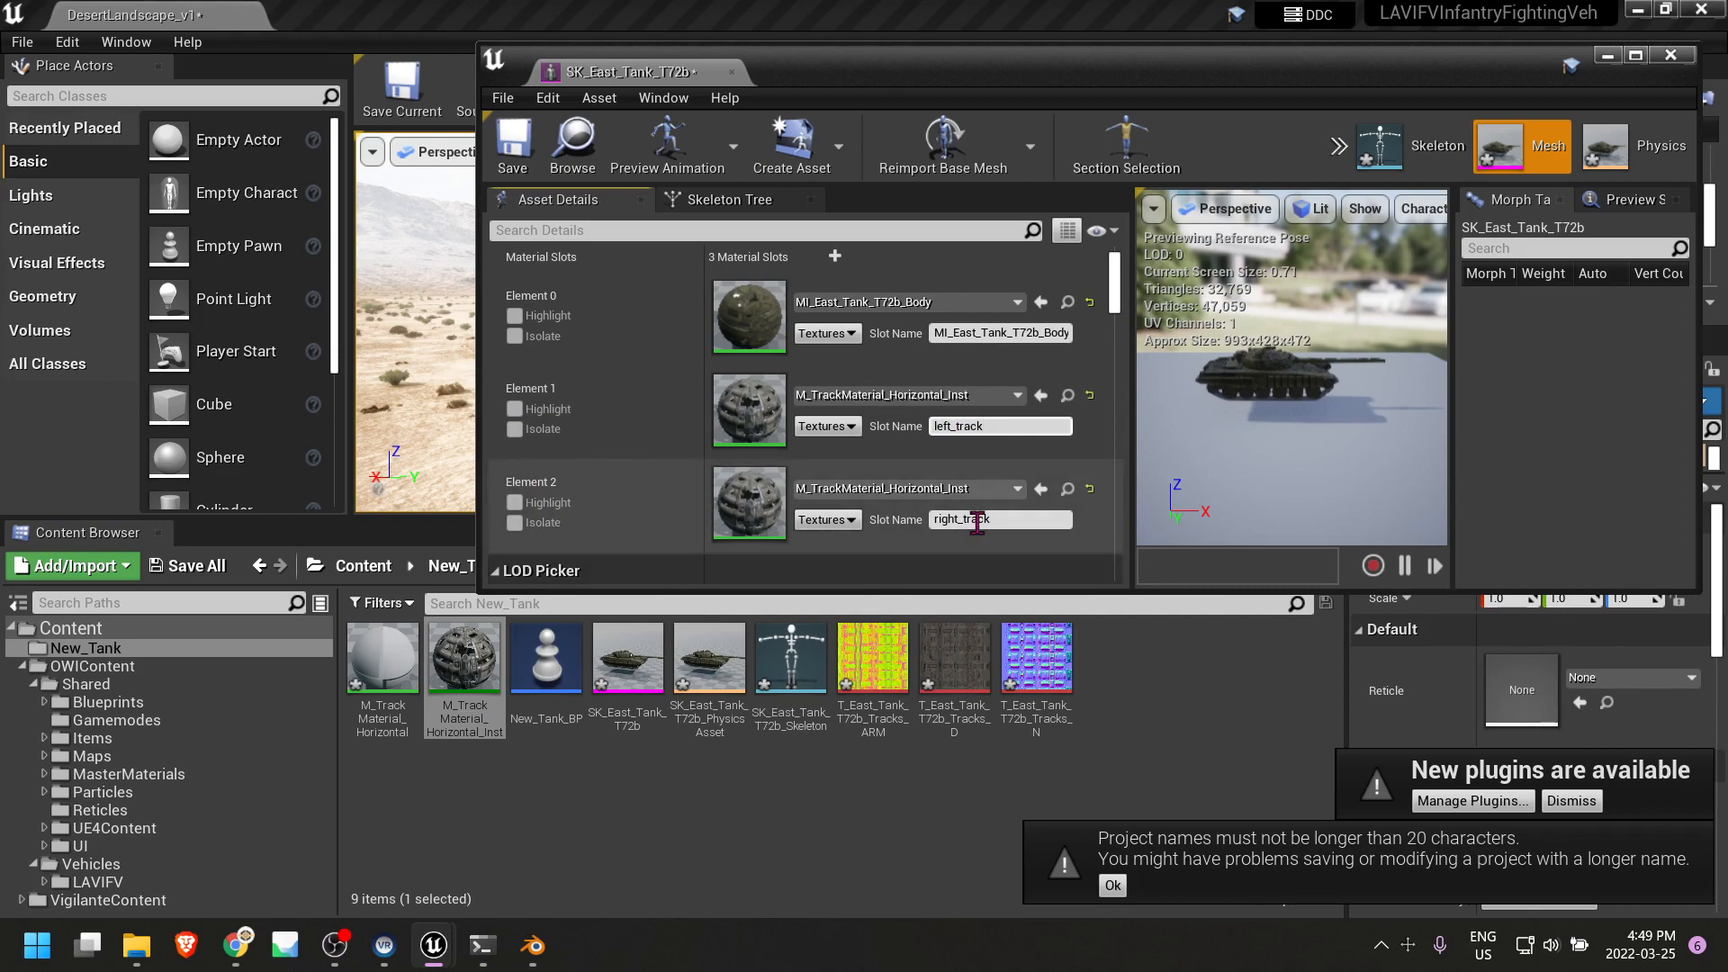
pyautogui.click(1671, 55)
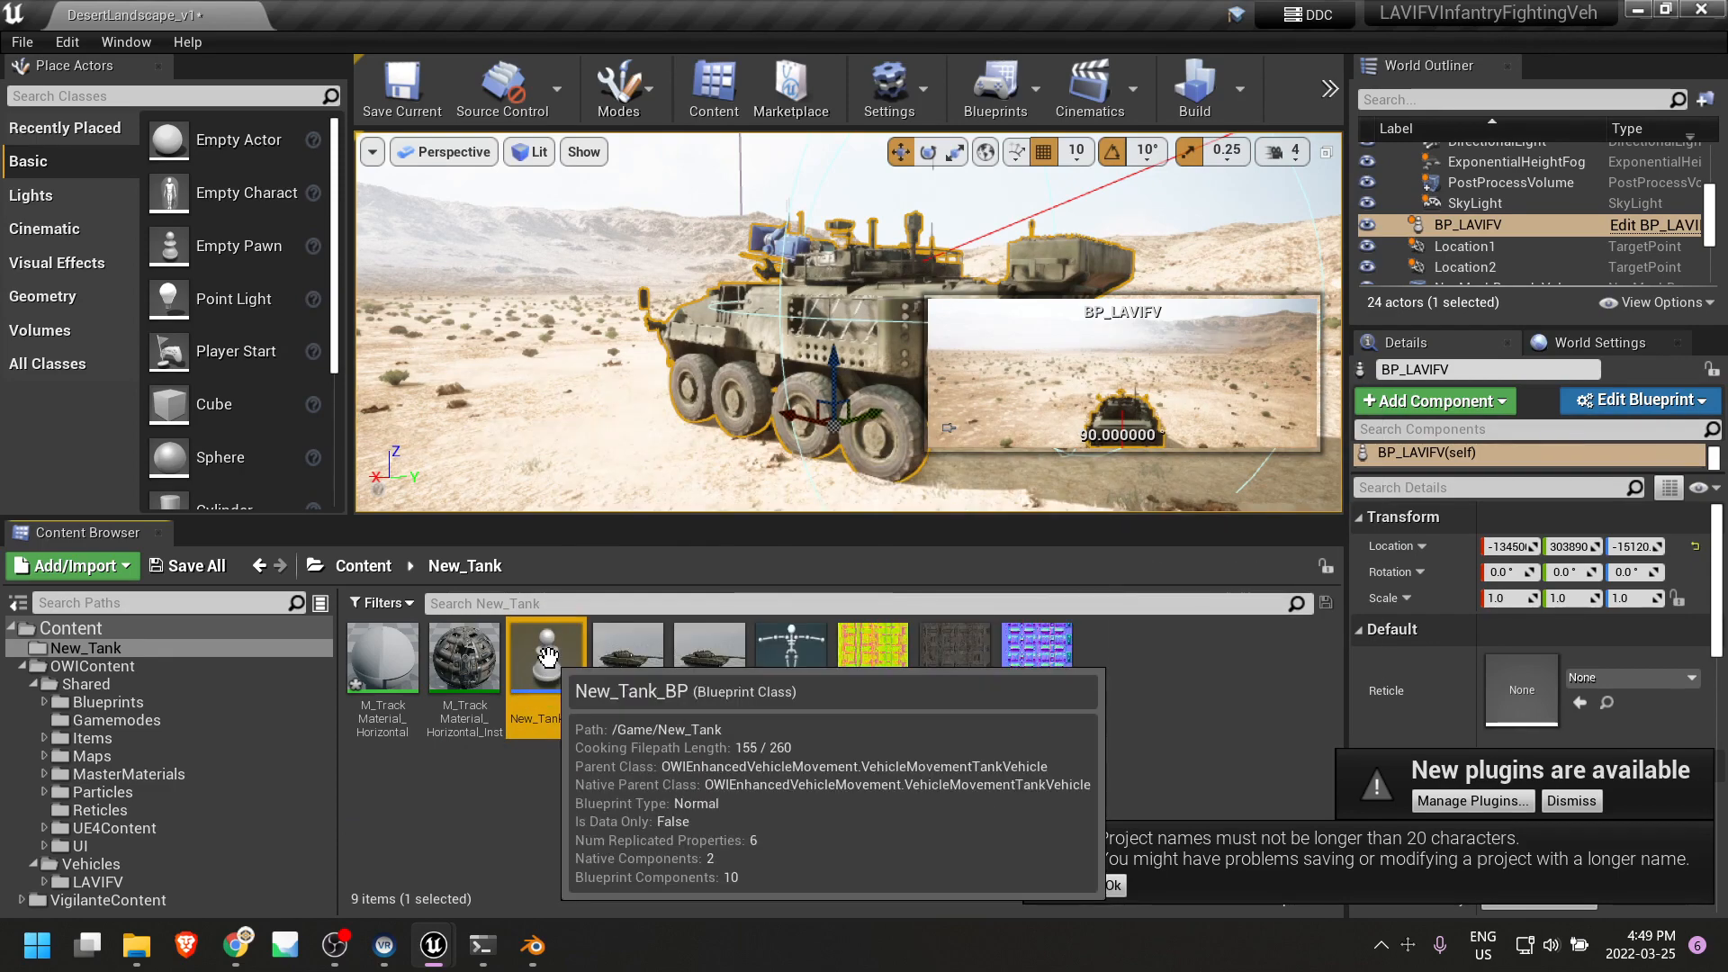
# Open the New_Tank_BP Blueprint and dock its editor into the main window beside the level.
pyautogui.doubleClick(549, 673)
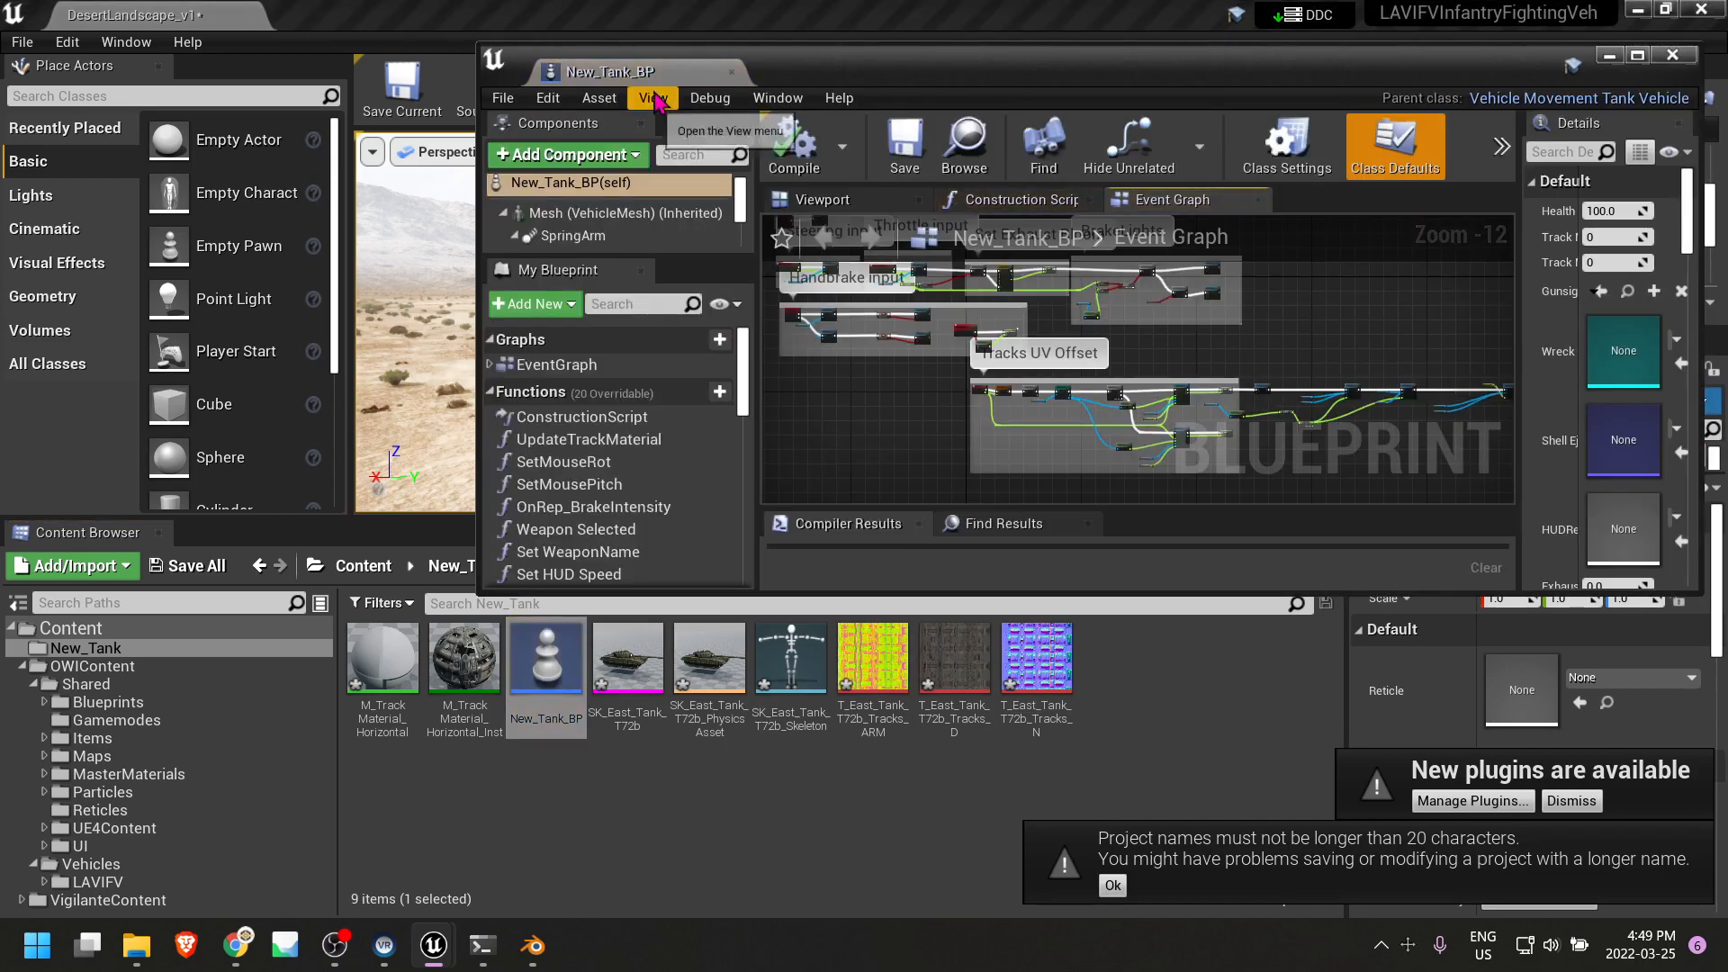
pyautogui.moveTo(581, 65); pyautogui.dragTo(491, 36)
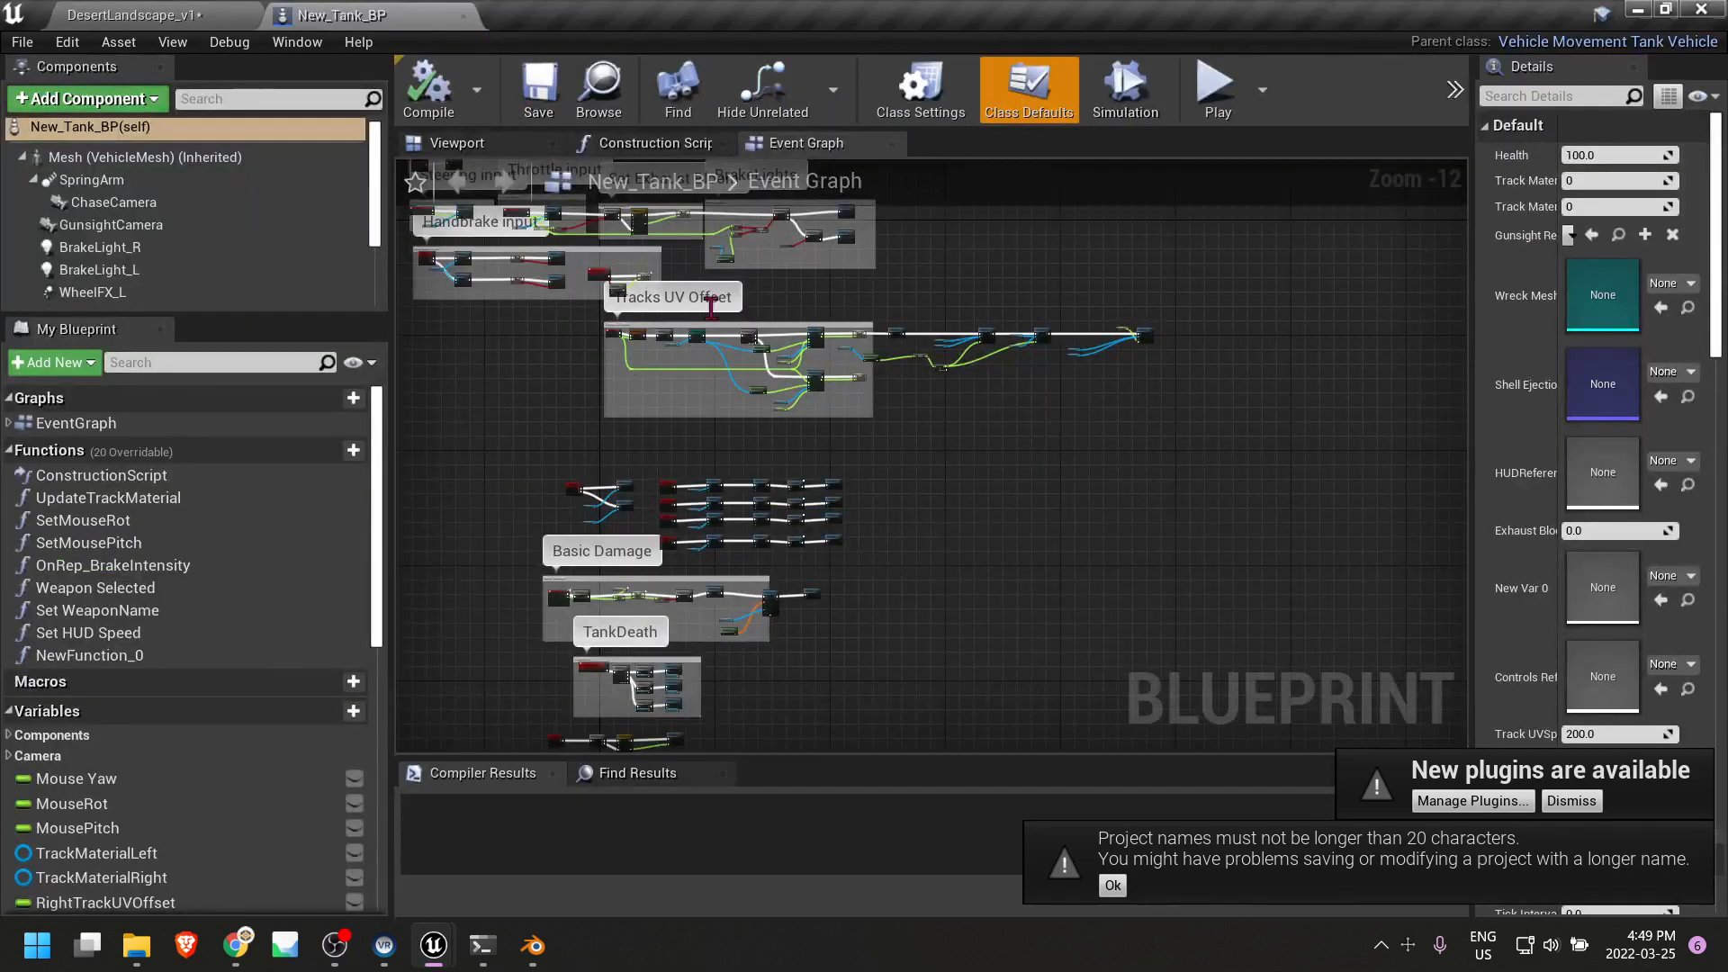
# Look over the Blueprint's Event Graph from the BeginPlay section down to the Tracks UV Offset section.
pyautogui.moveTo(510, 491); pyautogui.dragTo(718, 564, button='right')
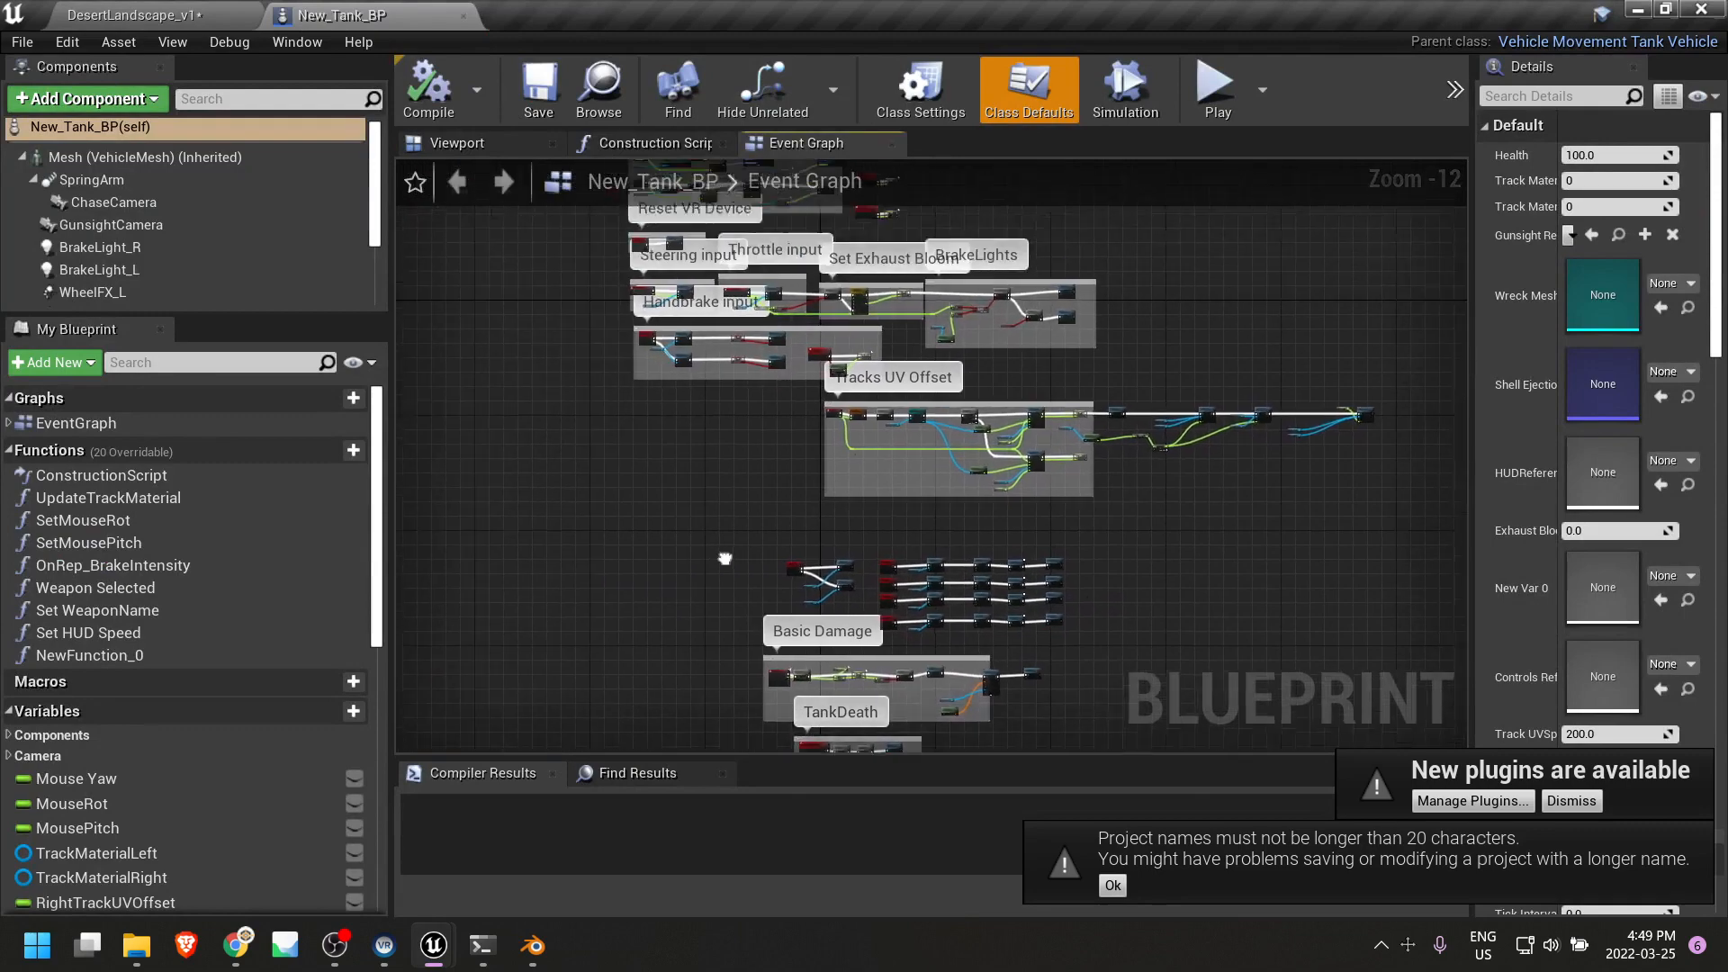
pyautogui.scroll(2, 656, 598)
pyautogui.scroll(-2, 666, 524)
pyautogui.moveTo(655, 556); pyautogui.dragTo(650, 674, button='right')
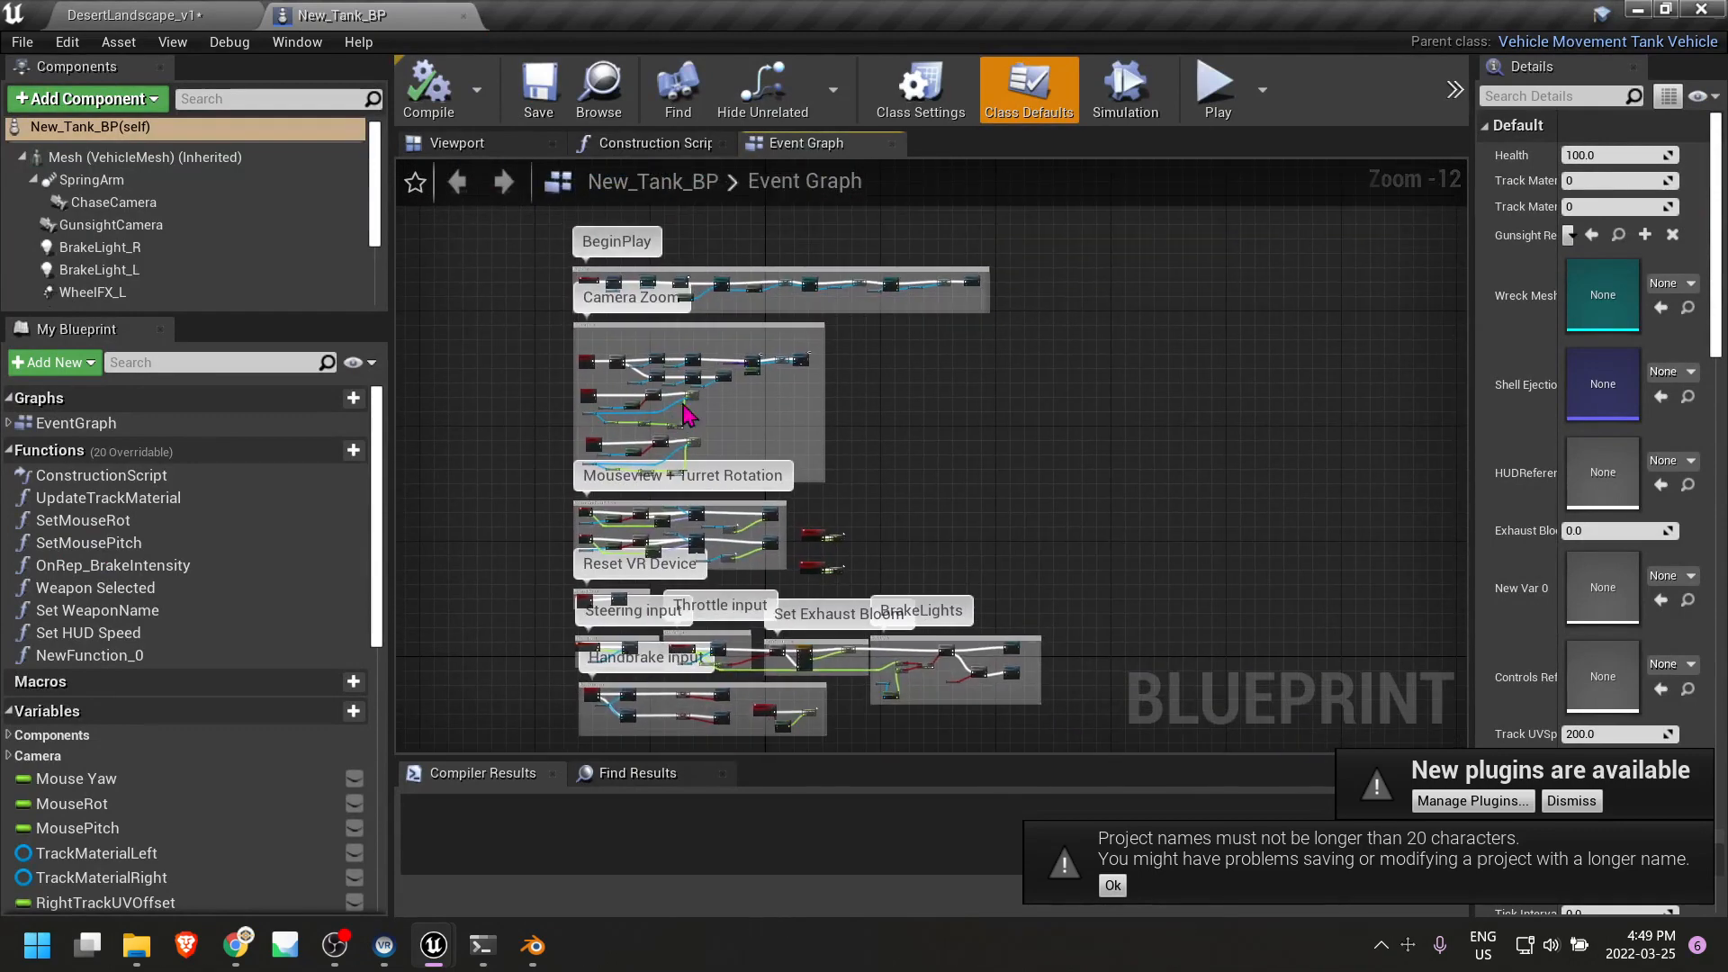
pyautogui.scroll(4, 633, 513)
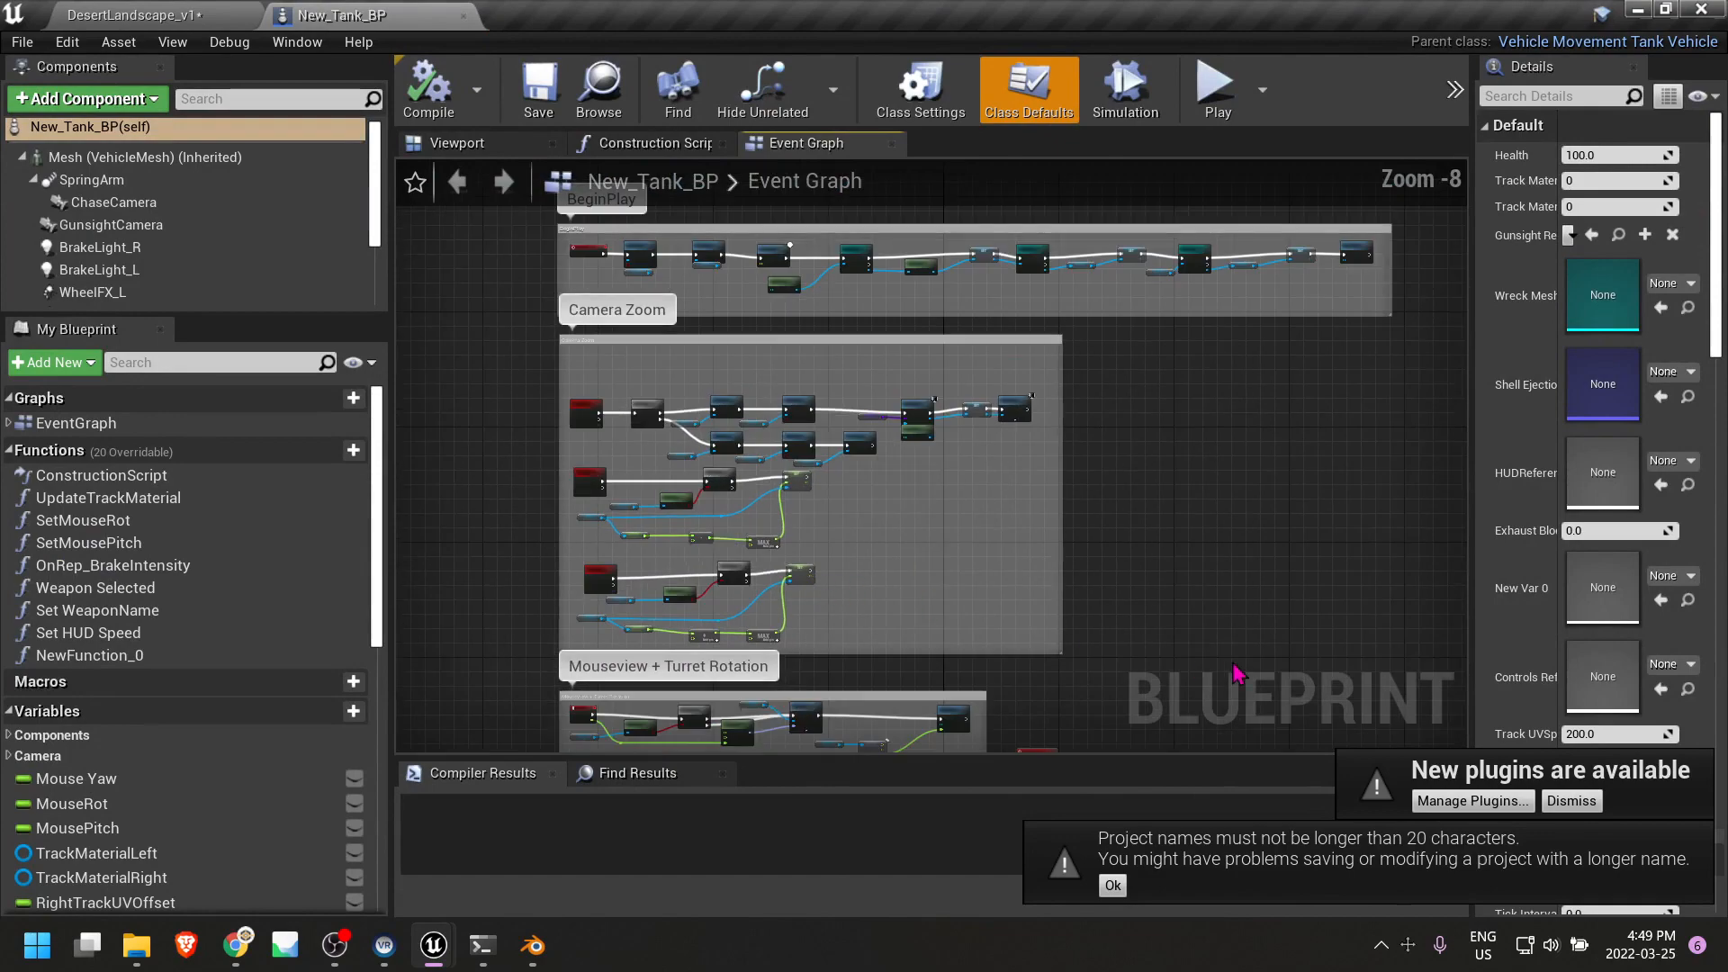
pyautogui.moveTo(1233, 666); pyautogui.dragTo(1153, 366, button='right')
pyautogui.moveTo(1074, 606); pyautogui.dragTo(1120, 305, button='right')
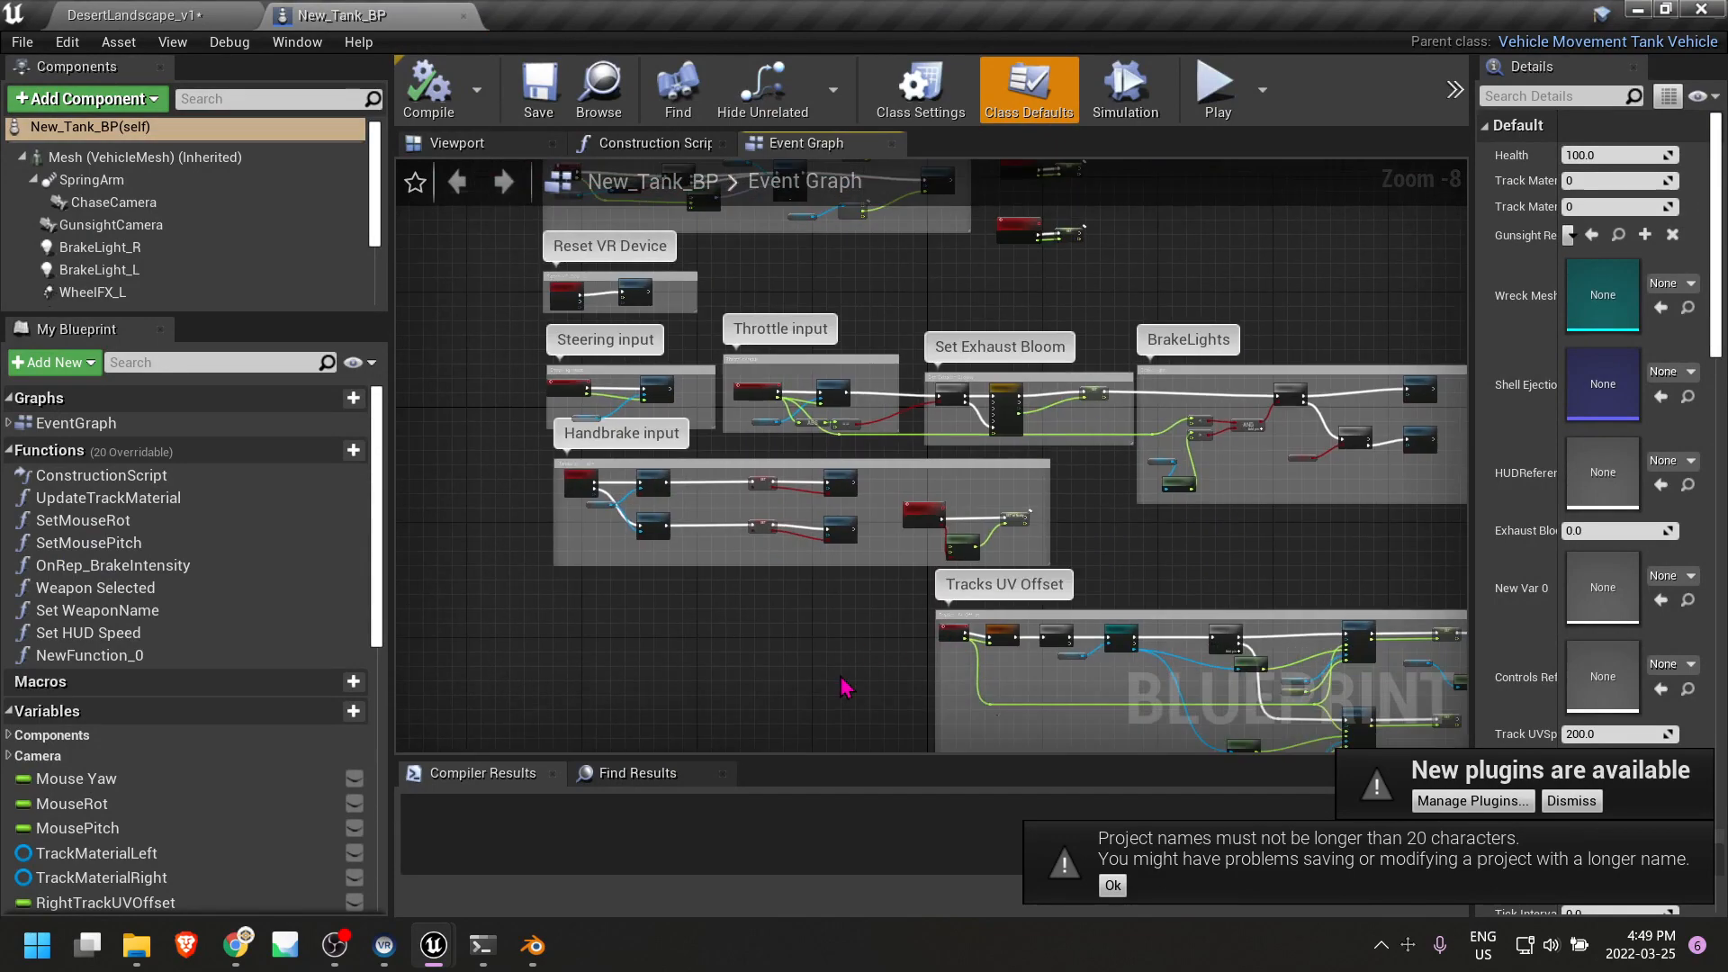
pyautogui.moveTo(845, 687); pyautogui.dragTo(660, 481, button='right')
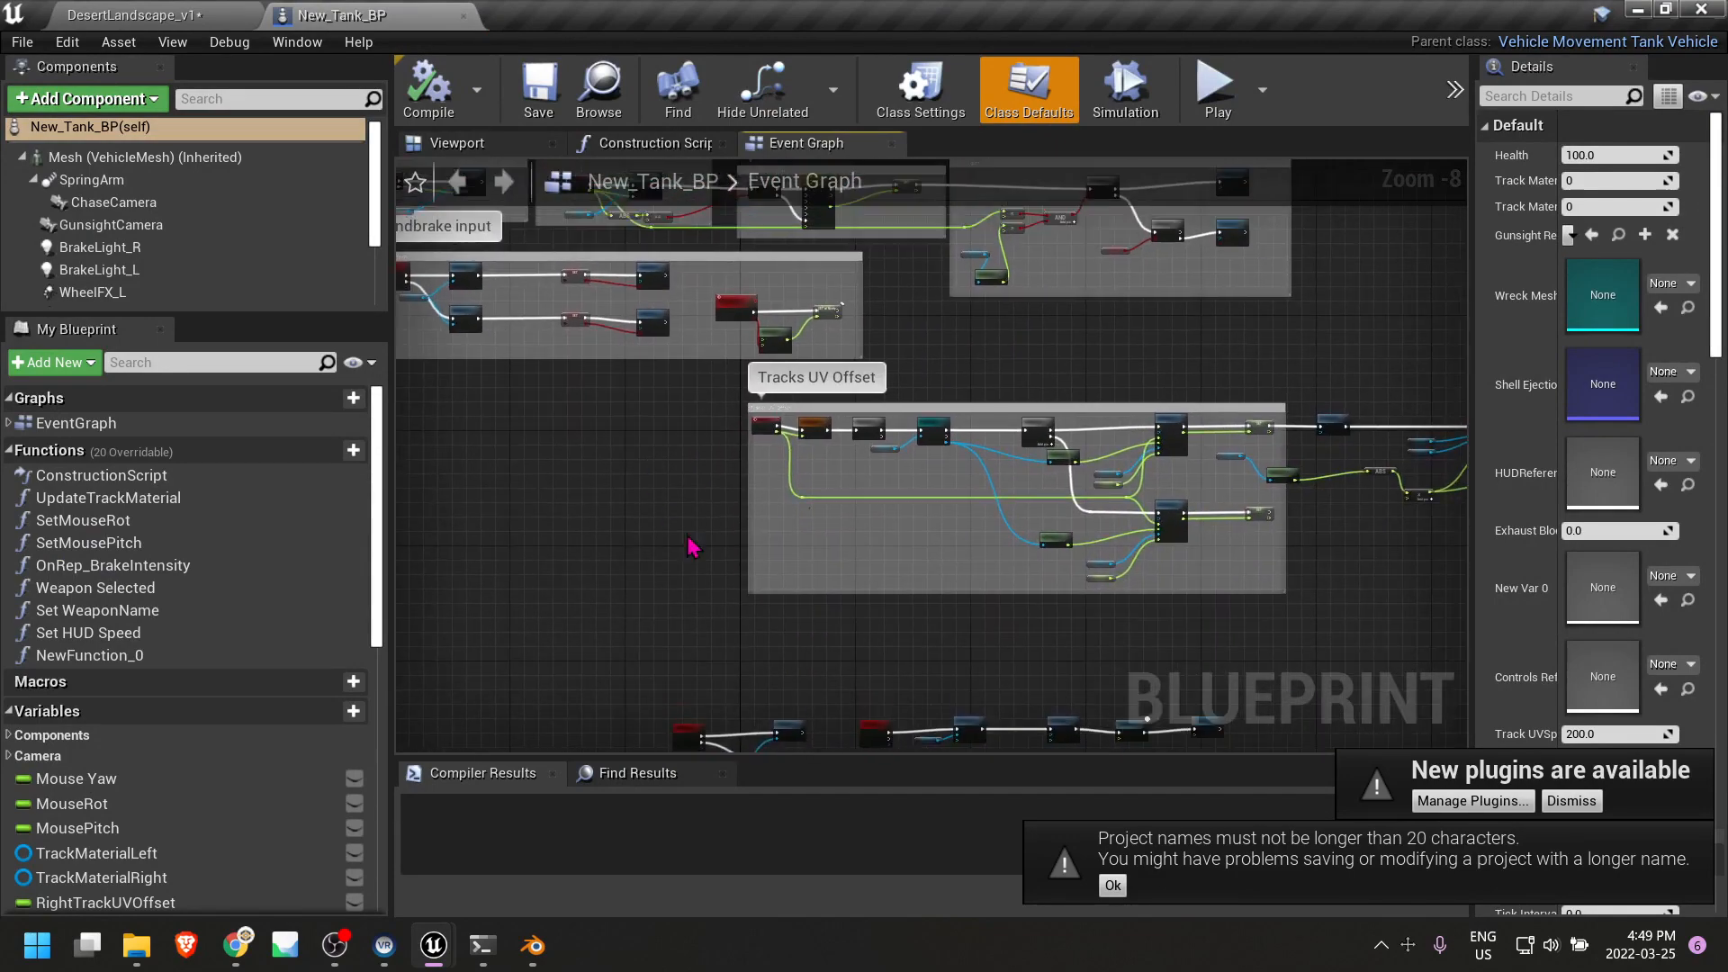
# Examine the Tracks UV Offset nodes, including the Update Track Material calls and the logic that follows them.
pyautogui.scroll(4, 1127, 433)
pyautogui.scroll(-2, 1020, 549)
pyautogui.moveTo(918, 591); pyautogui.dragTo(1009, 567, button='right')
pyautogui.scroll(2, 905, 486)
pyautogui.scroll(-2, 875, 536)
pyautogui.scroll(1, 900, 557)
pyautogui.moveTo(759, 501); pyautogui.dragTo(639, 472, button='right')
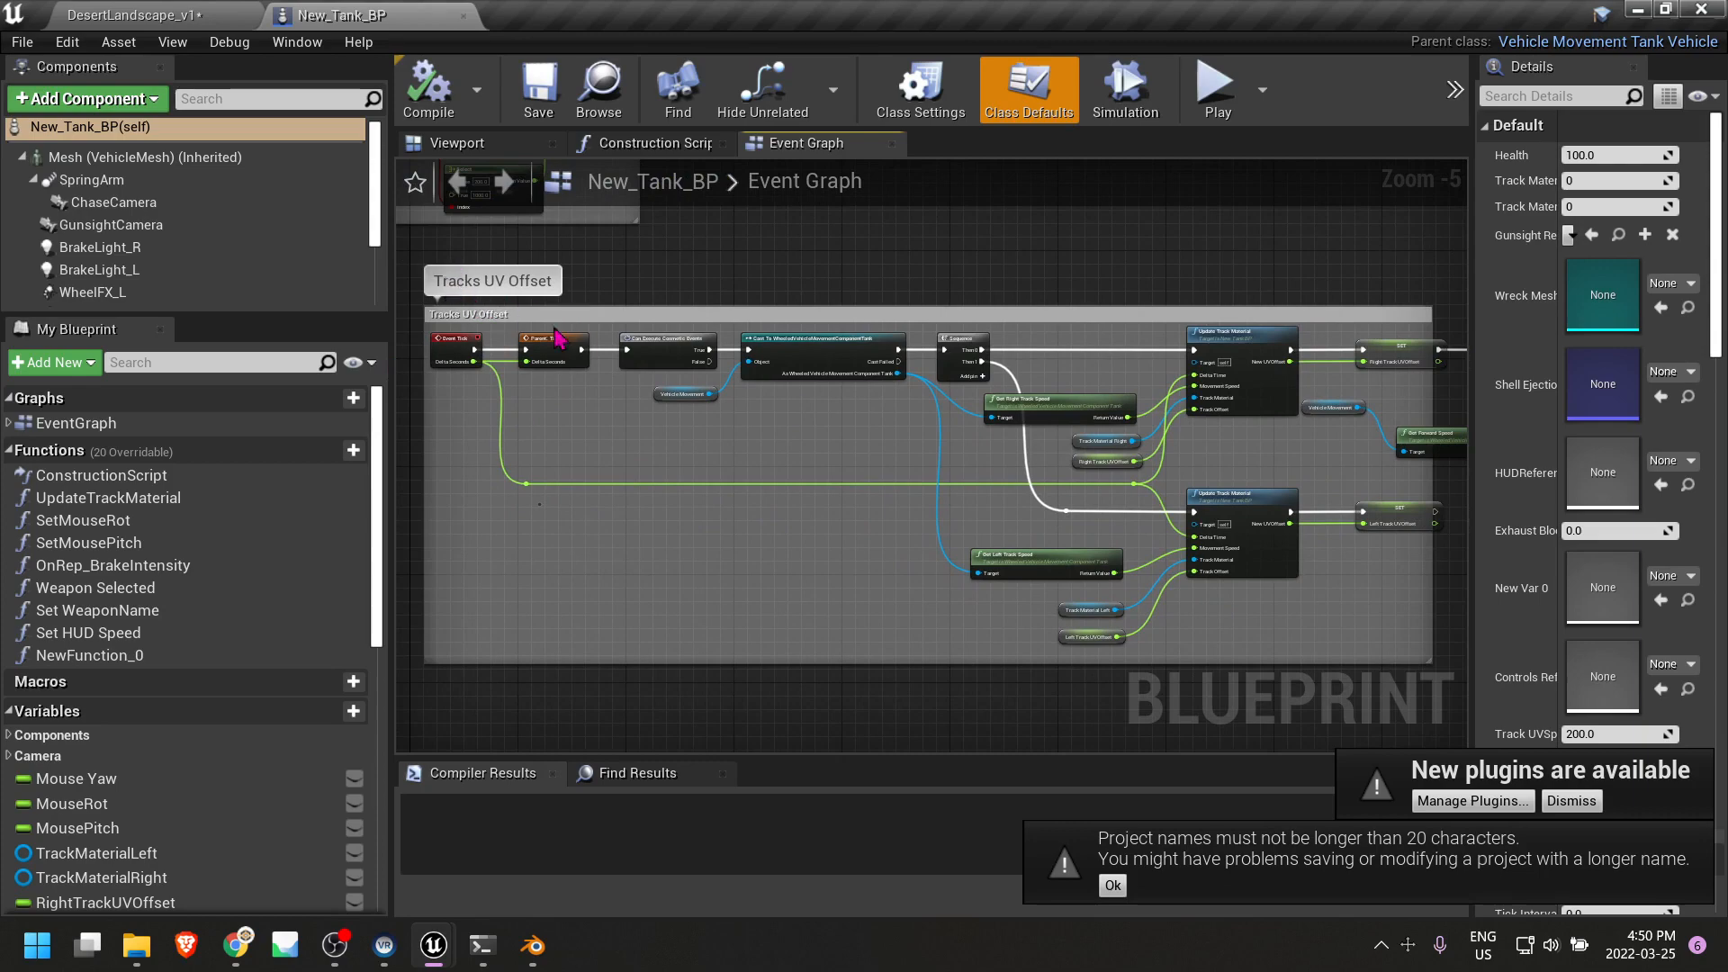
pyautogui.scroll(2, 624, 424)
pyautogui.moveTo(1116, 497); pyautogui.dragTo(700, 491, button='right')
pyautogui.moveTo(1244, 510); pyautogui.dragTo(852, 475, button='right')
pyautogui.scroll(-2, 1000, 486)
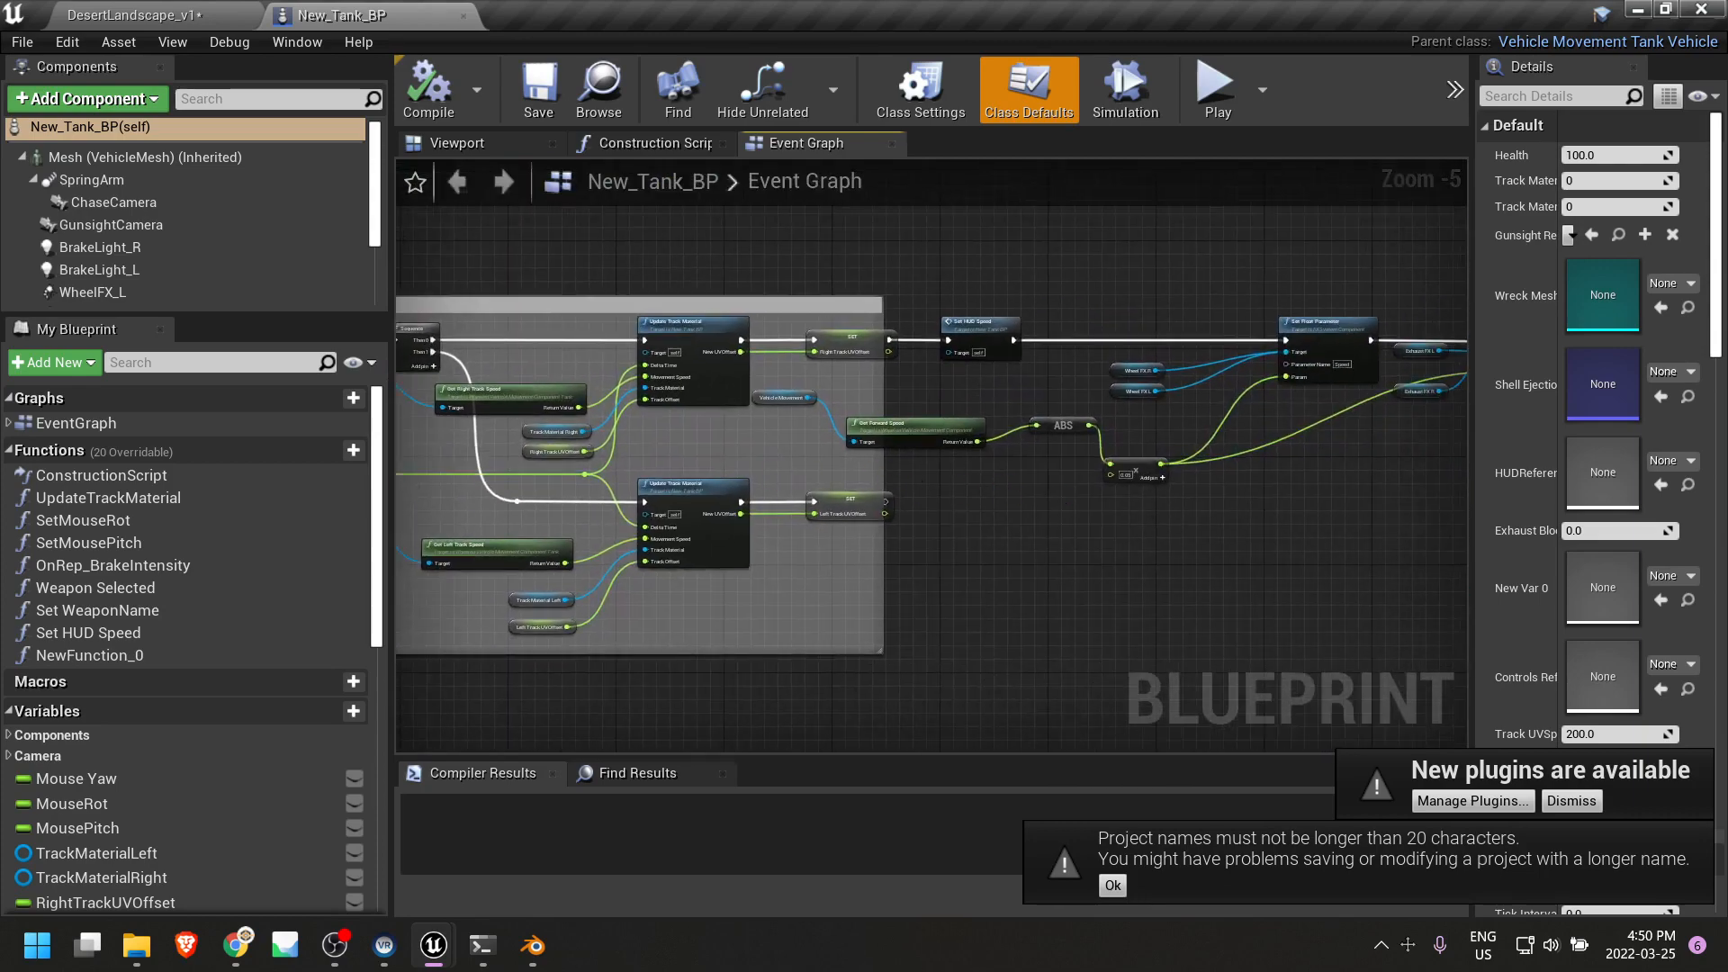
pyautogui.moveTo(1057, 479); pyautogui.dragTo(822, 490, button='right')
pyautogui.moveTo(1235, 518); pyautogui.dragTo(852, 545, button='right')
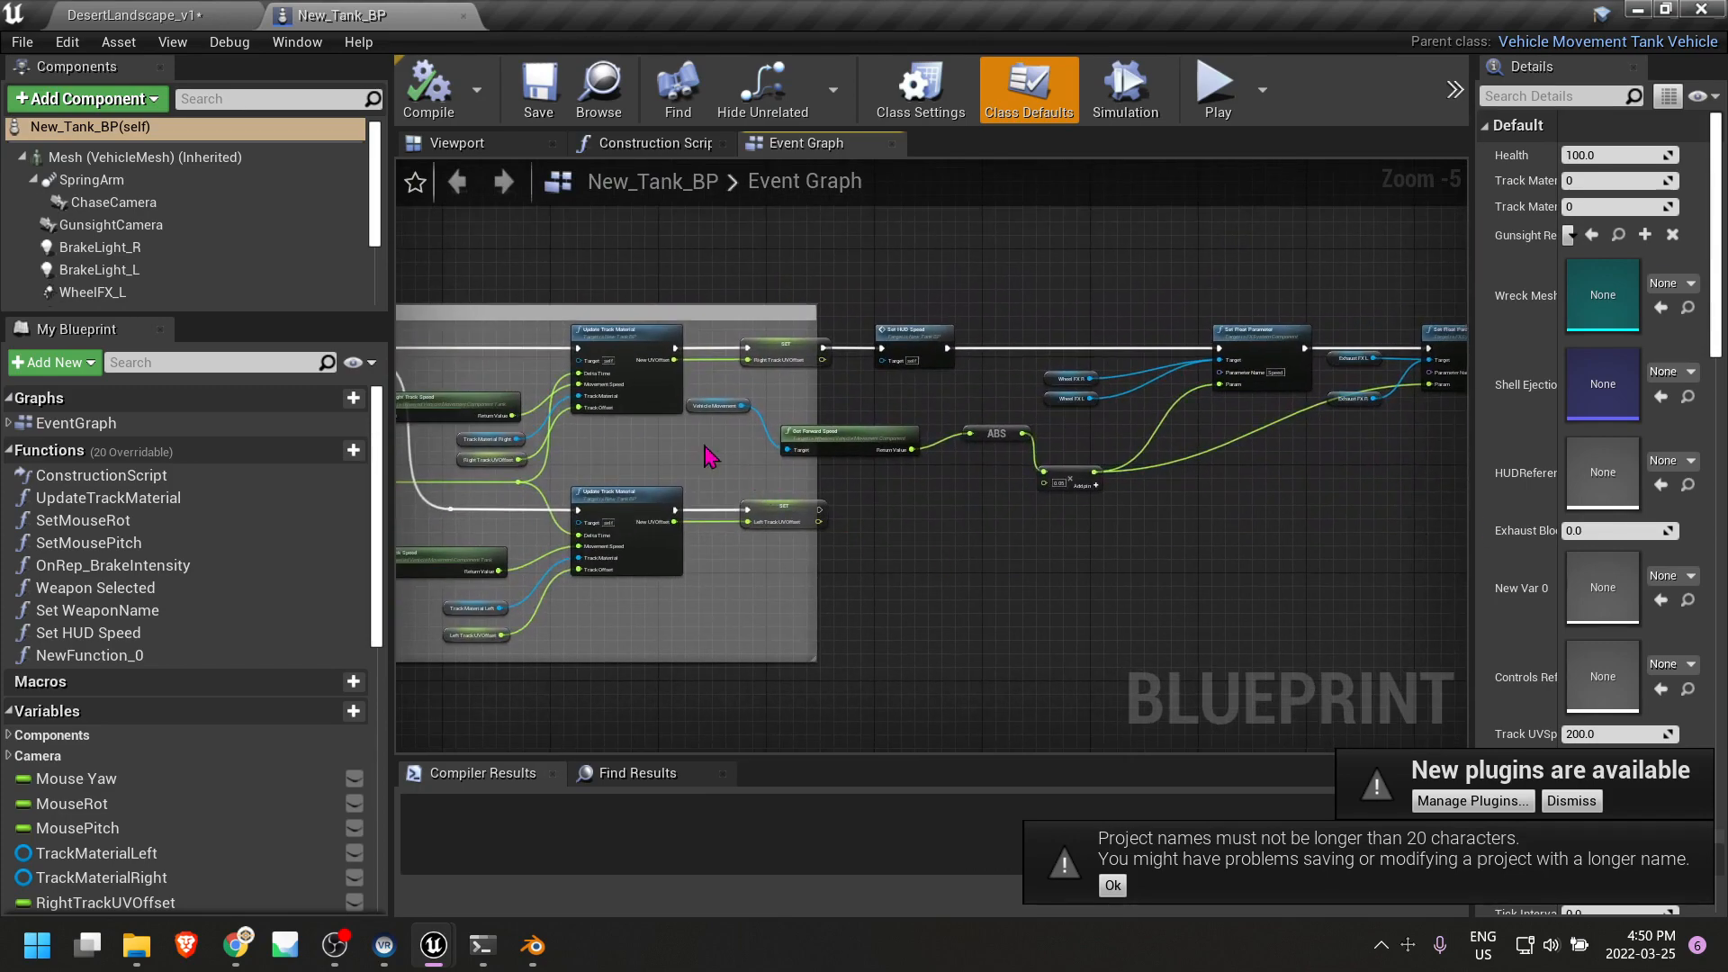
# Open the Update Track Material function and examine its logic, including the parameter name on the Set Scalar Parameter Value node.
pyautogui.doubleClick(604, 343)
pyautogui.scroll(4, 874, 523)
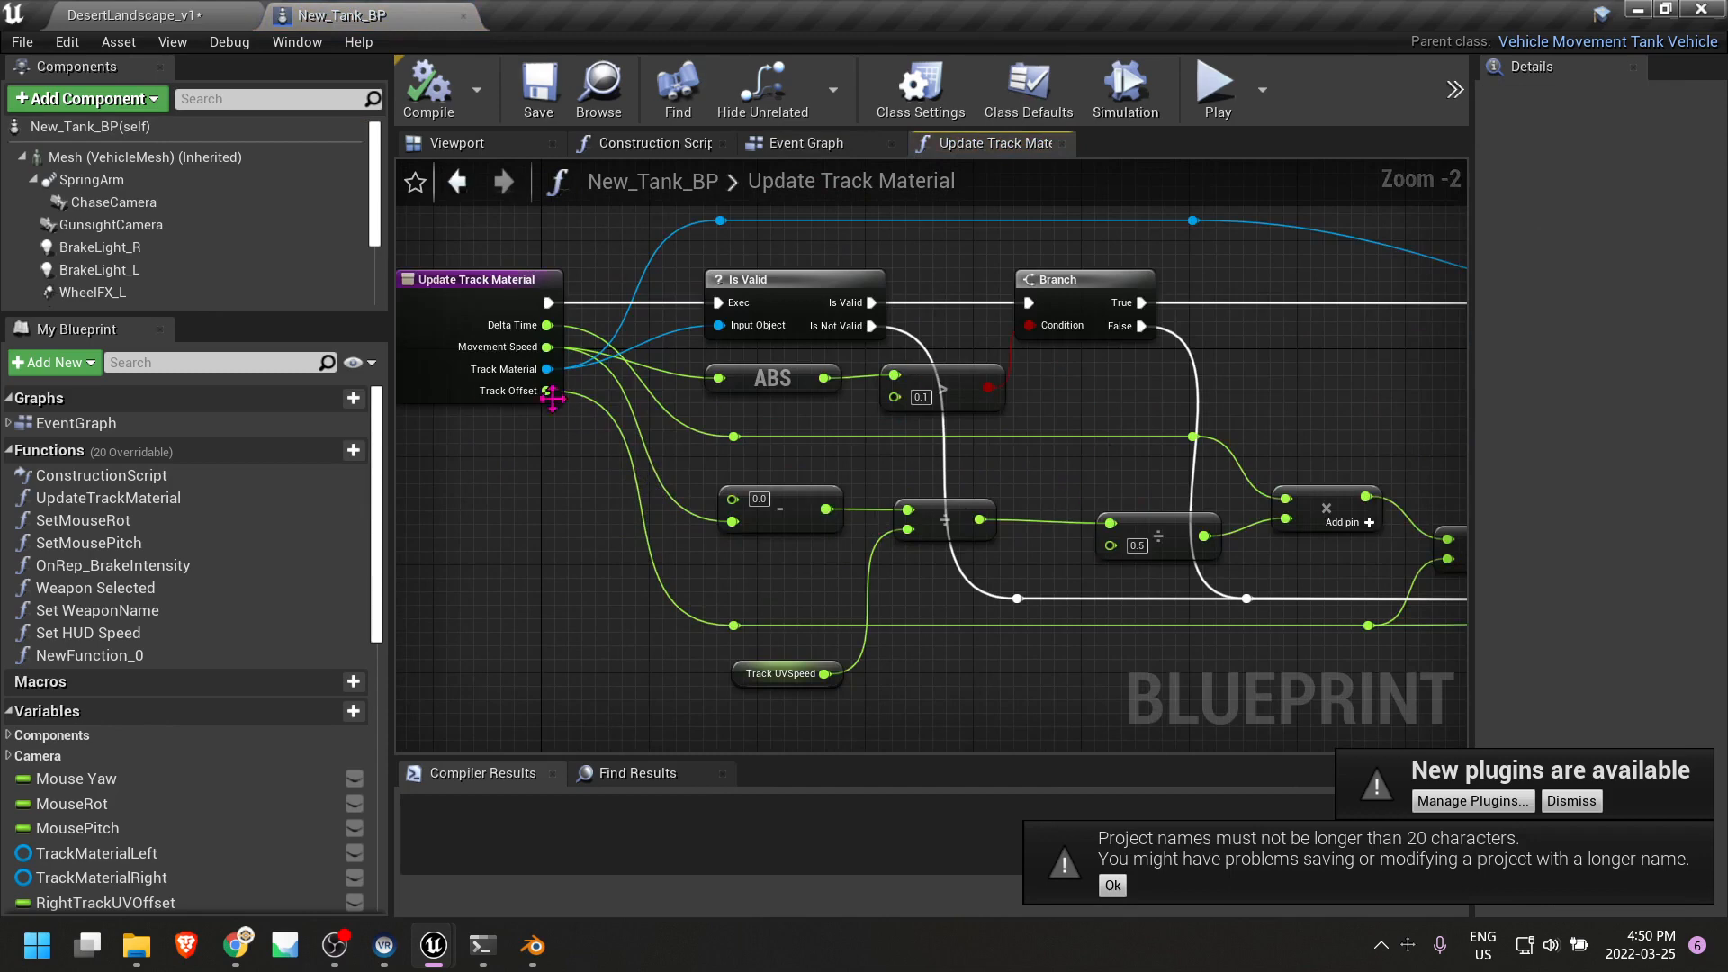
pyautogui.moveTo(1173, 417); pyautogui.dragTo(609, 415, button='right')
pyautogui.moveTo(1242, 331); pyautogui.dragTo(1026, 317, button='right')
pyautogui.scroll(2, 1028, 324)
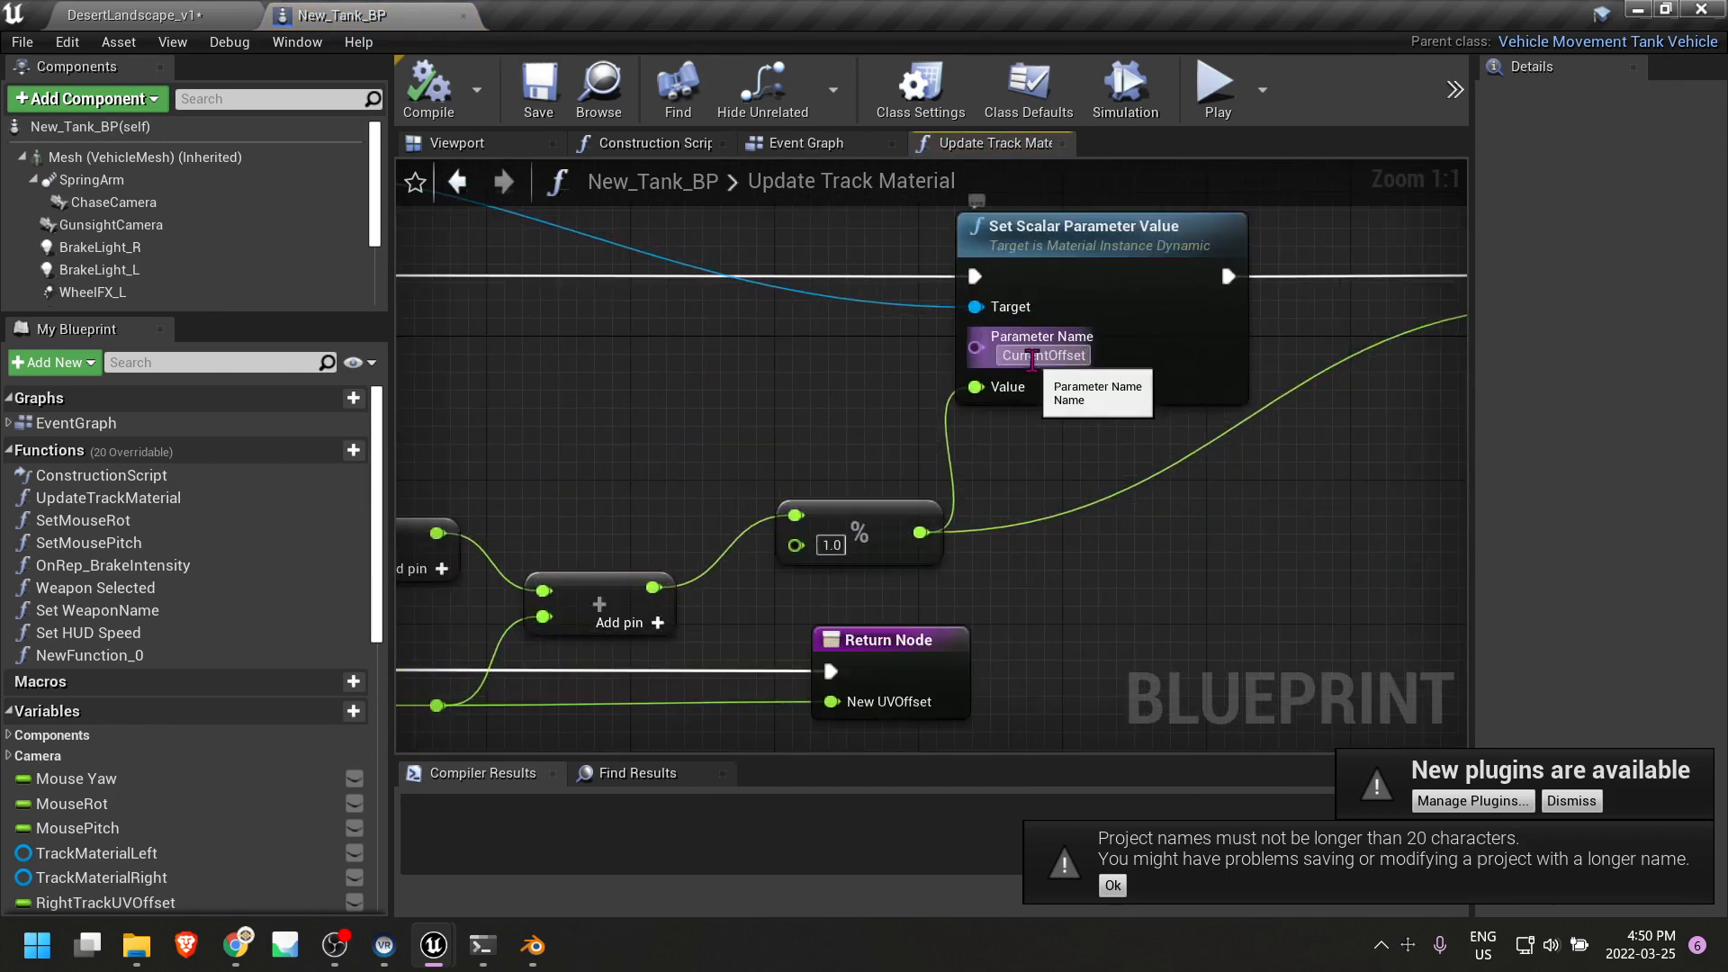
pyautogui.scroll(-5, 782, 511)
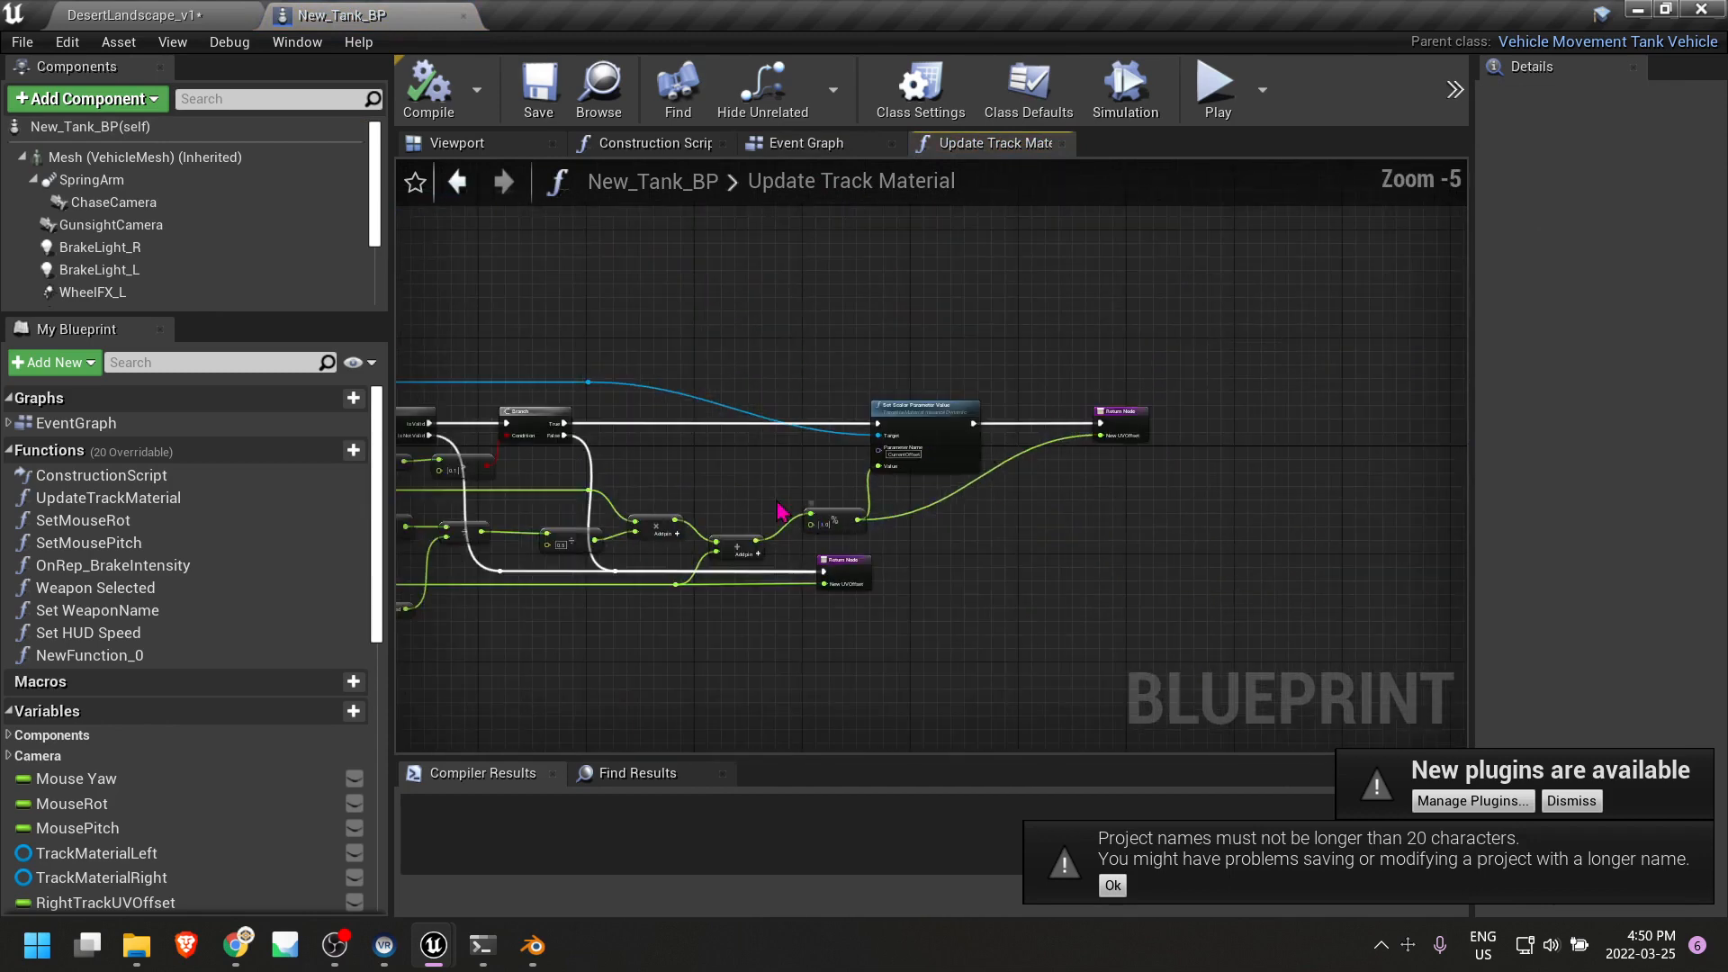
pyautogui.moveTo(509, 519); pyautogui.dragTo(729, 507, button='right')
pyautogui.scroll(3, 744, 510)
pyautogui.scroll(-3, 729, 535)
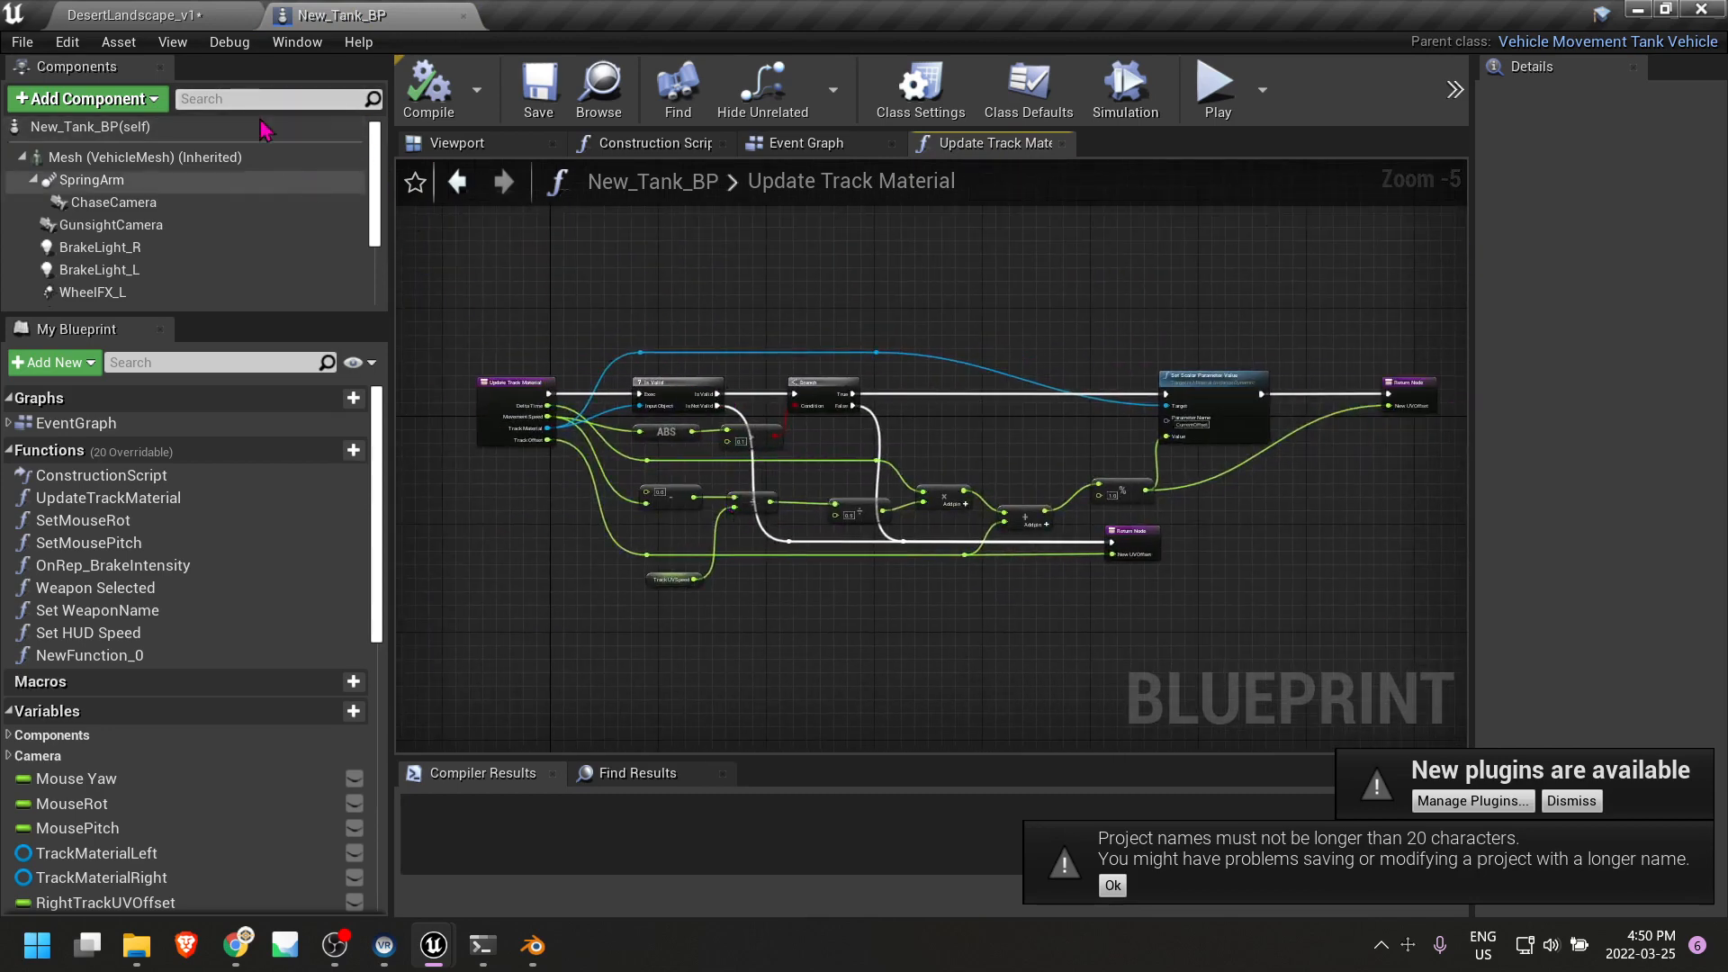
pyautogui.moveTo(542, 544); pyautogui.dragTo(586, 544, button='right')
pyautogui.moveTo(1019, 487); pyautogui.dragTo(926, 494, button='right')
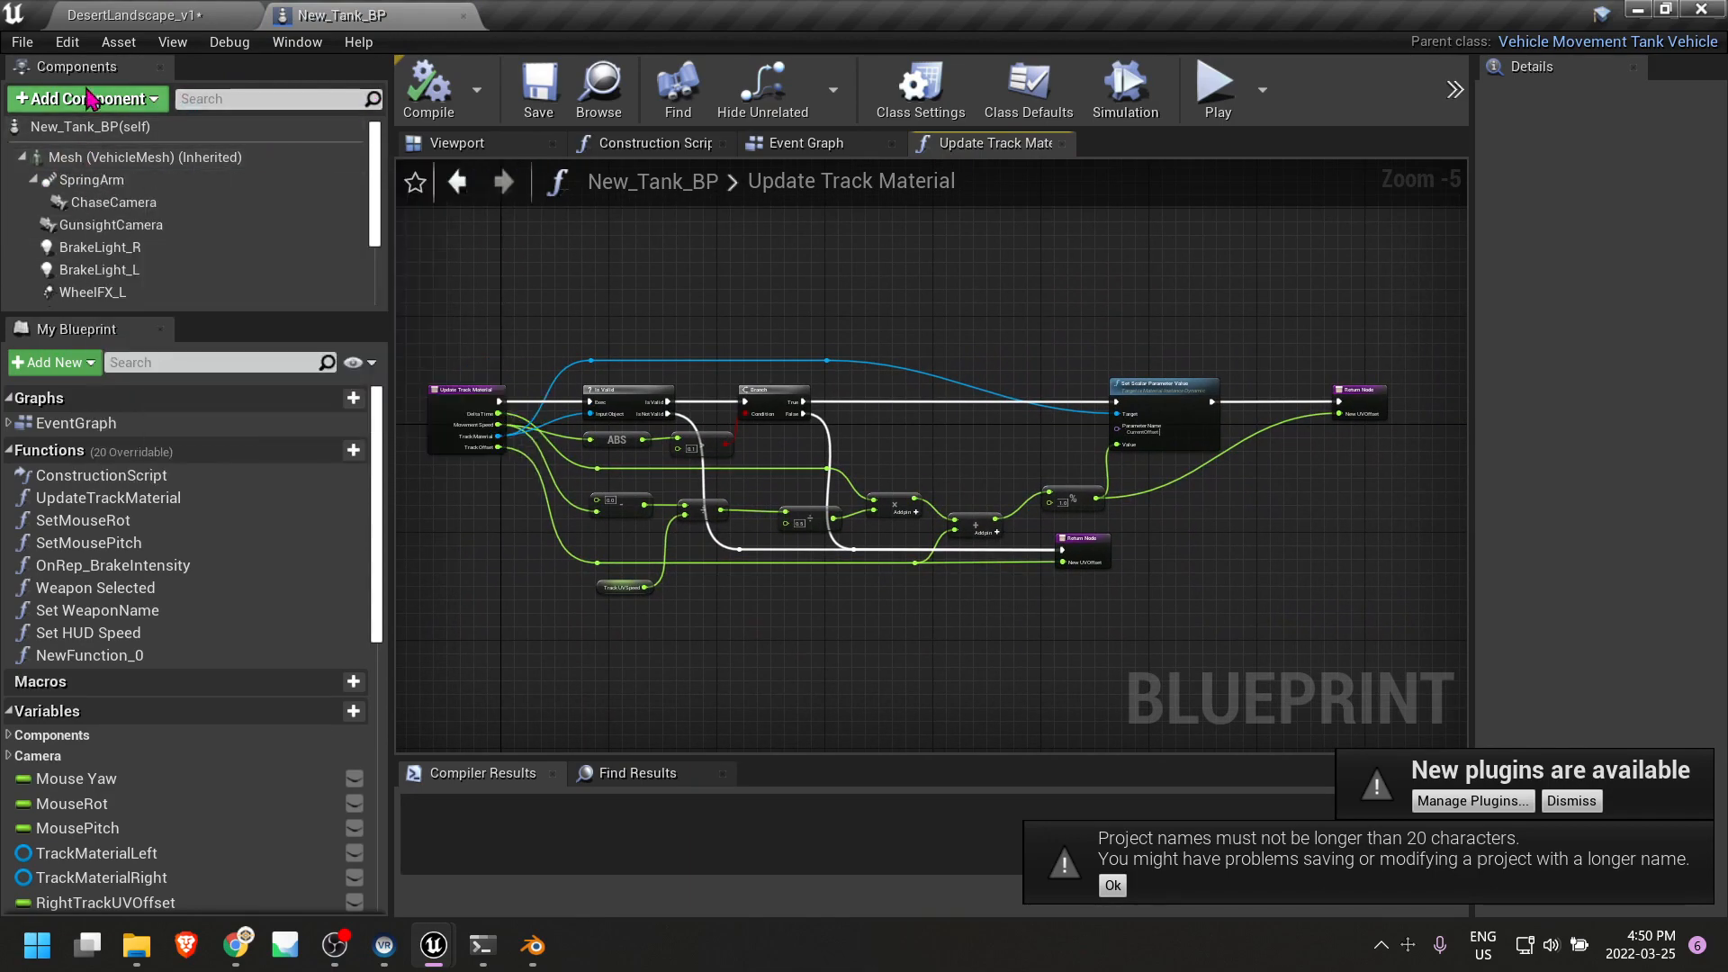
# Return to the DesertLandscape_v1 level, search the plugins for "enhanc" to check the OWI EnhancedVehicle Movement plugin, and close the plugin browser.
pyautogui.click(135, 15)
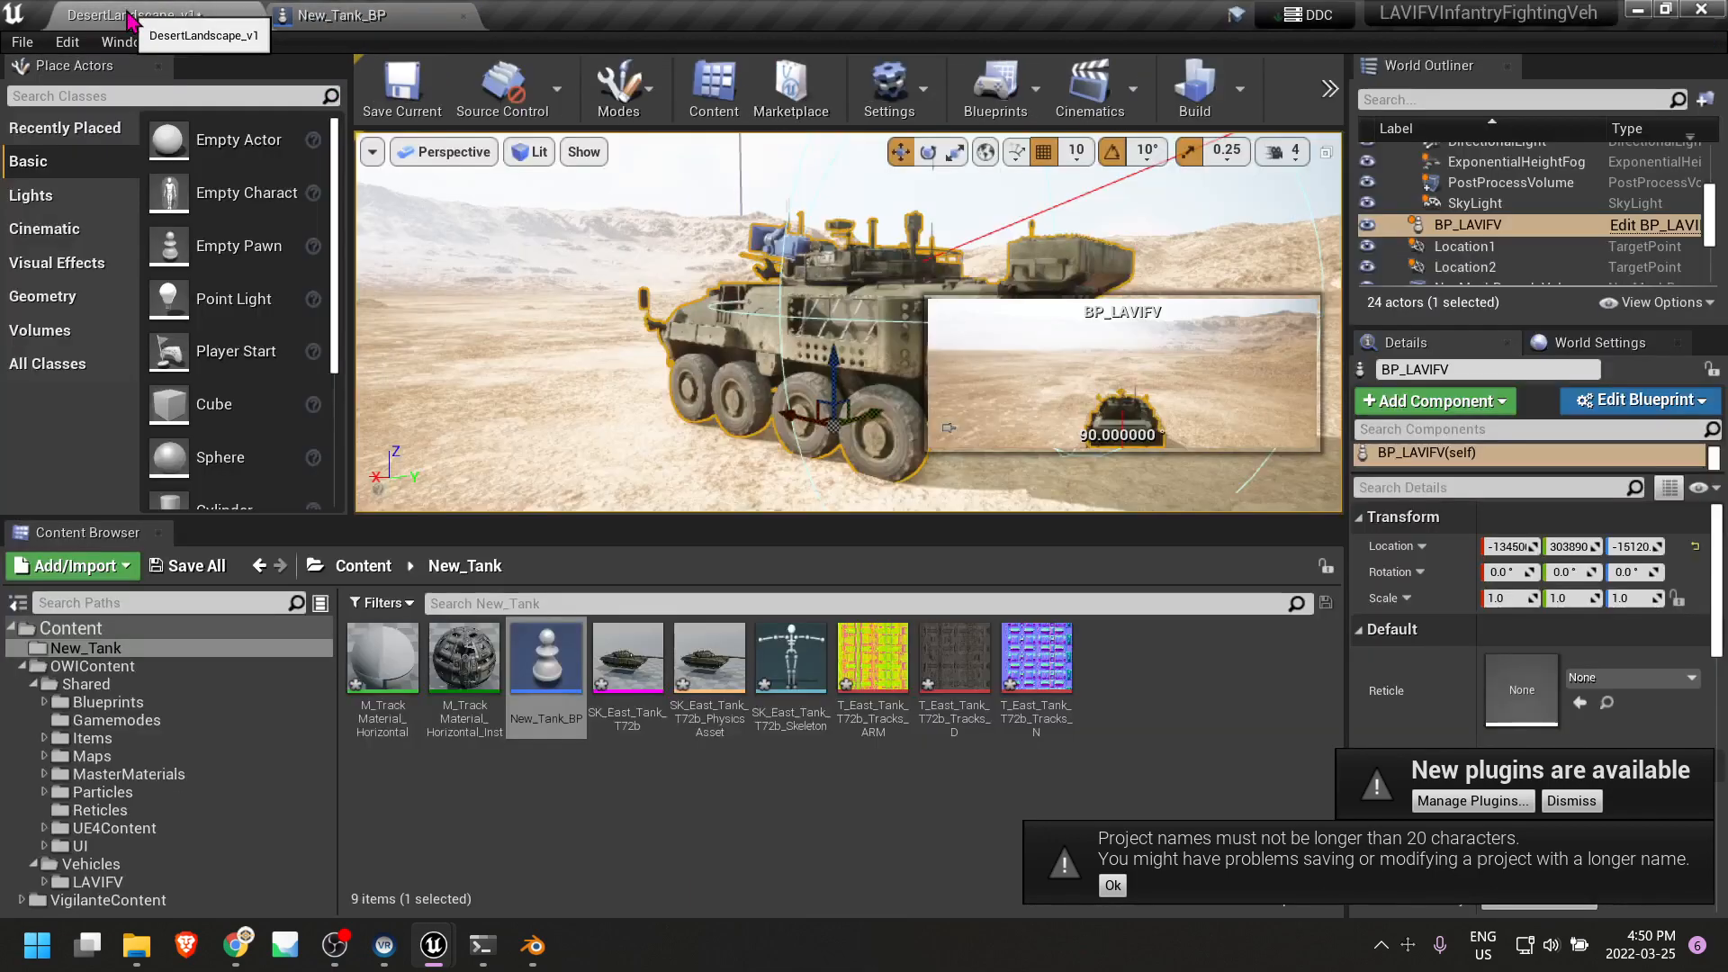
pyautogui.click(923, 108)
pyautogui.click(901, 198)
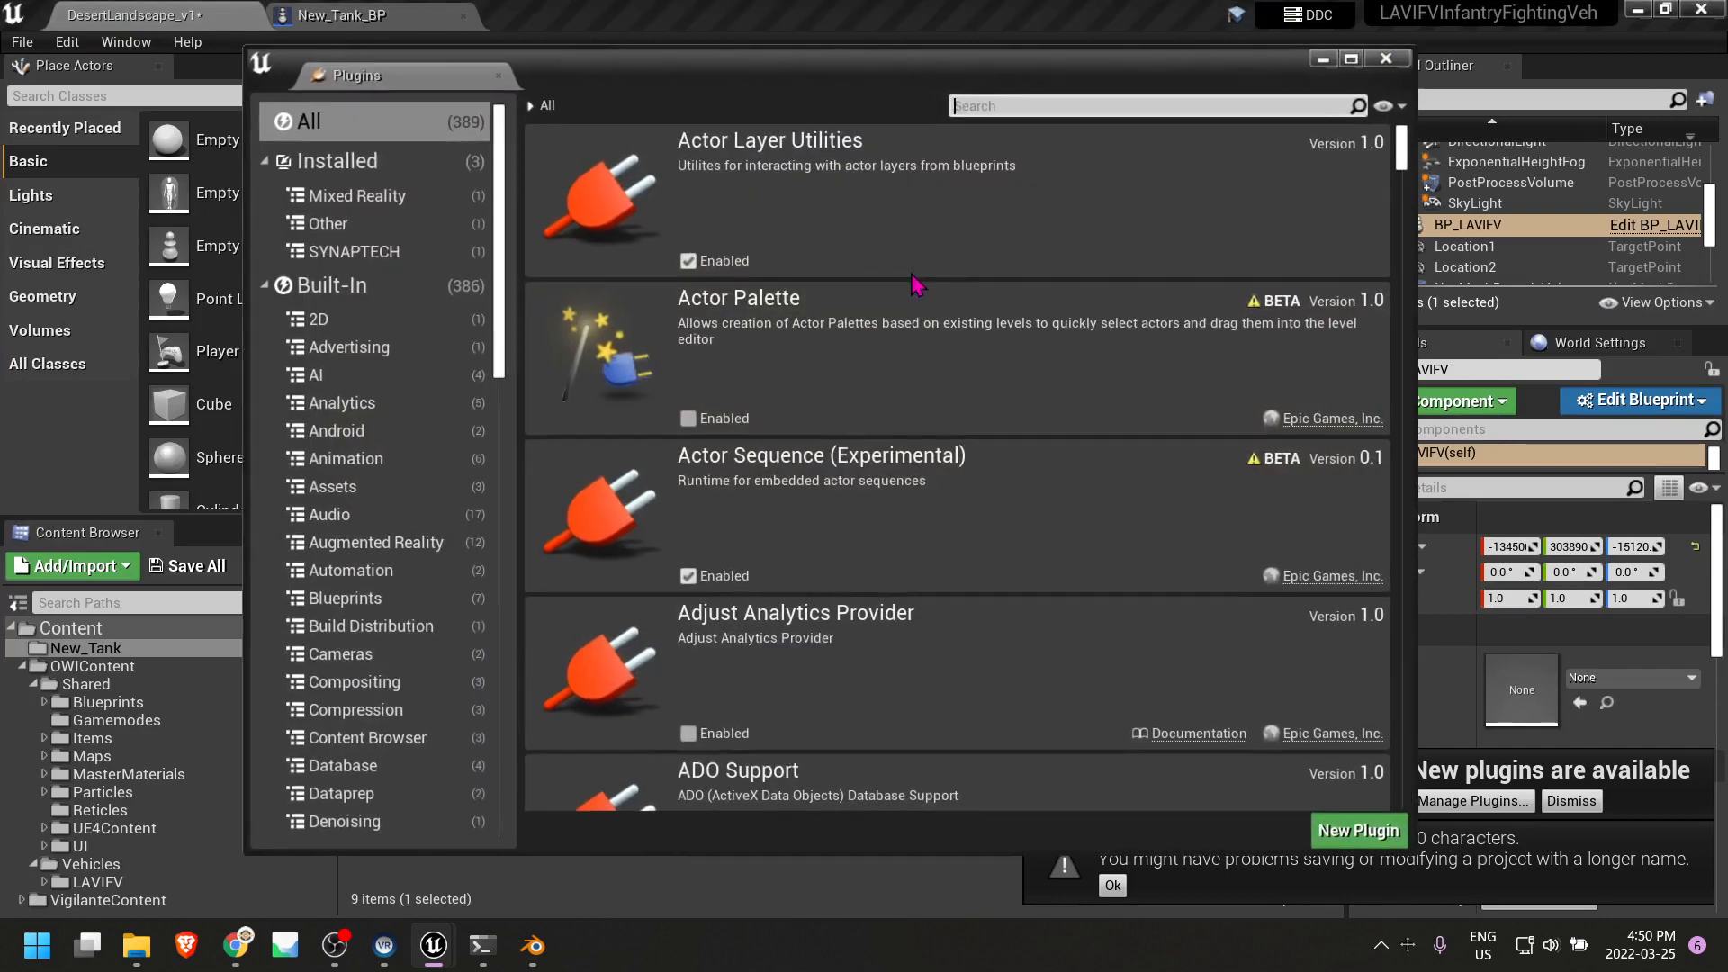
pyautogui.click(1038, 113)
pyautogui.write('enhanc')
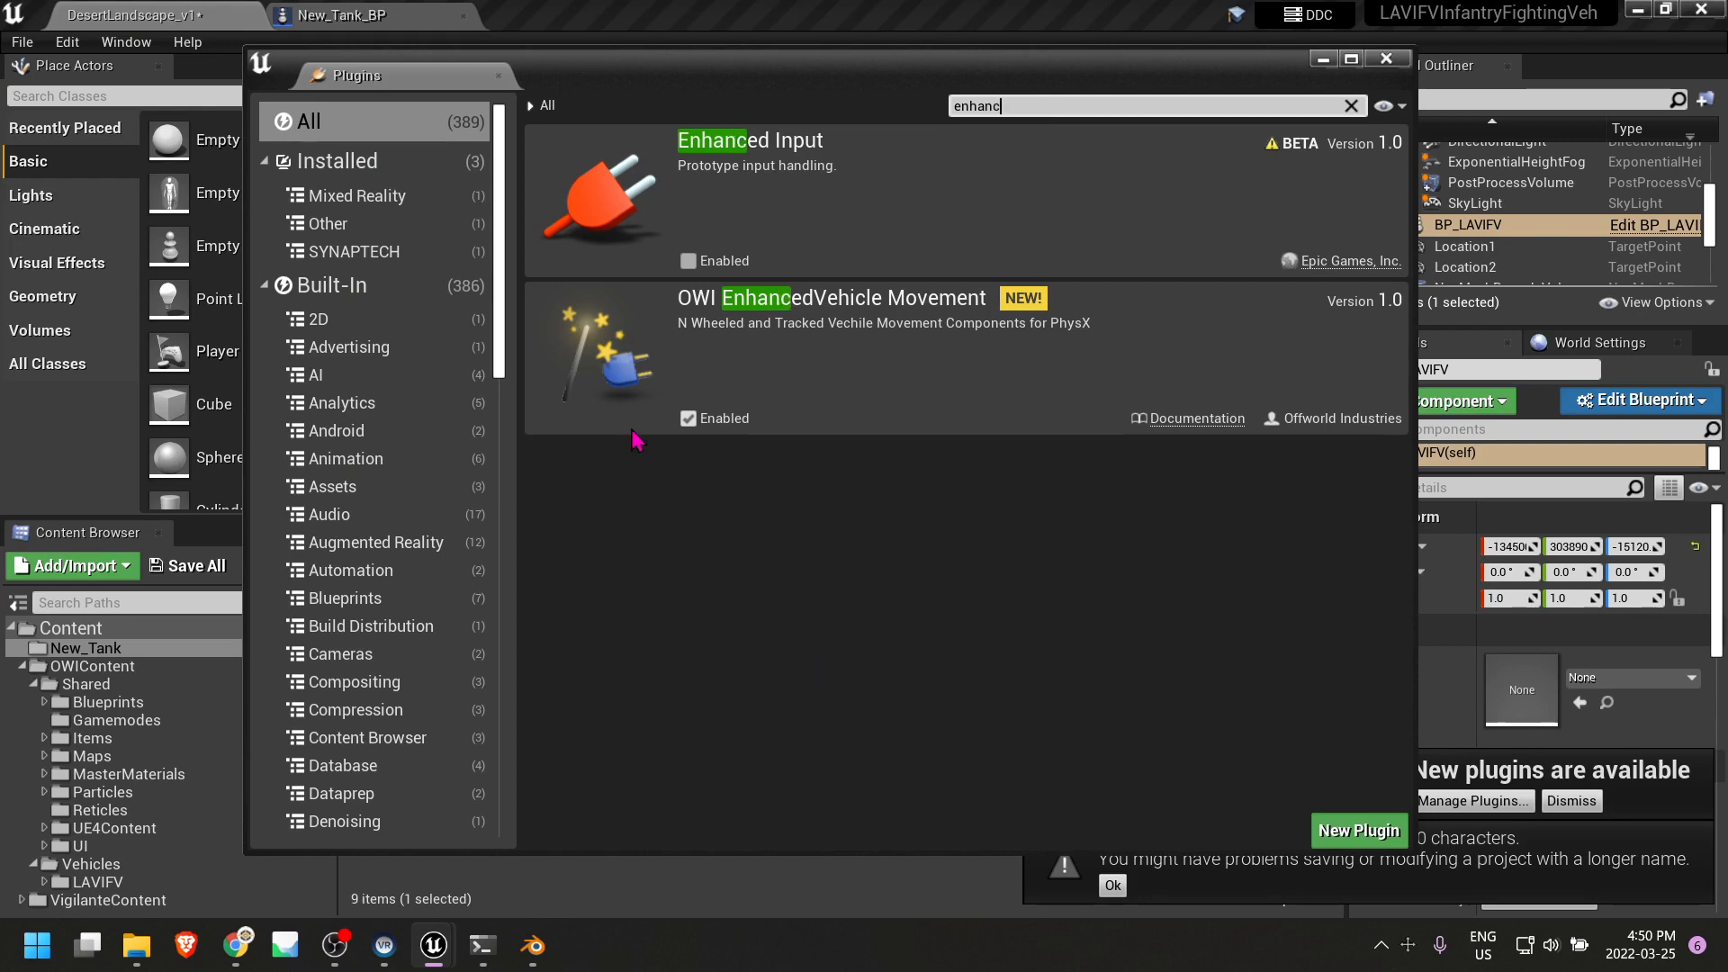
pyautogui.click(688, 419)
pyautogui.click(688, 419)
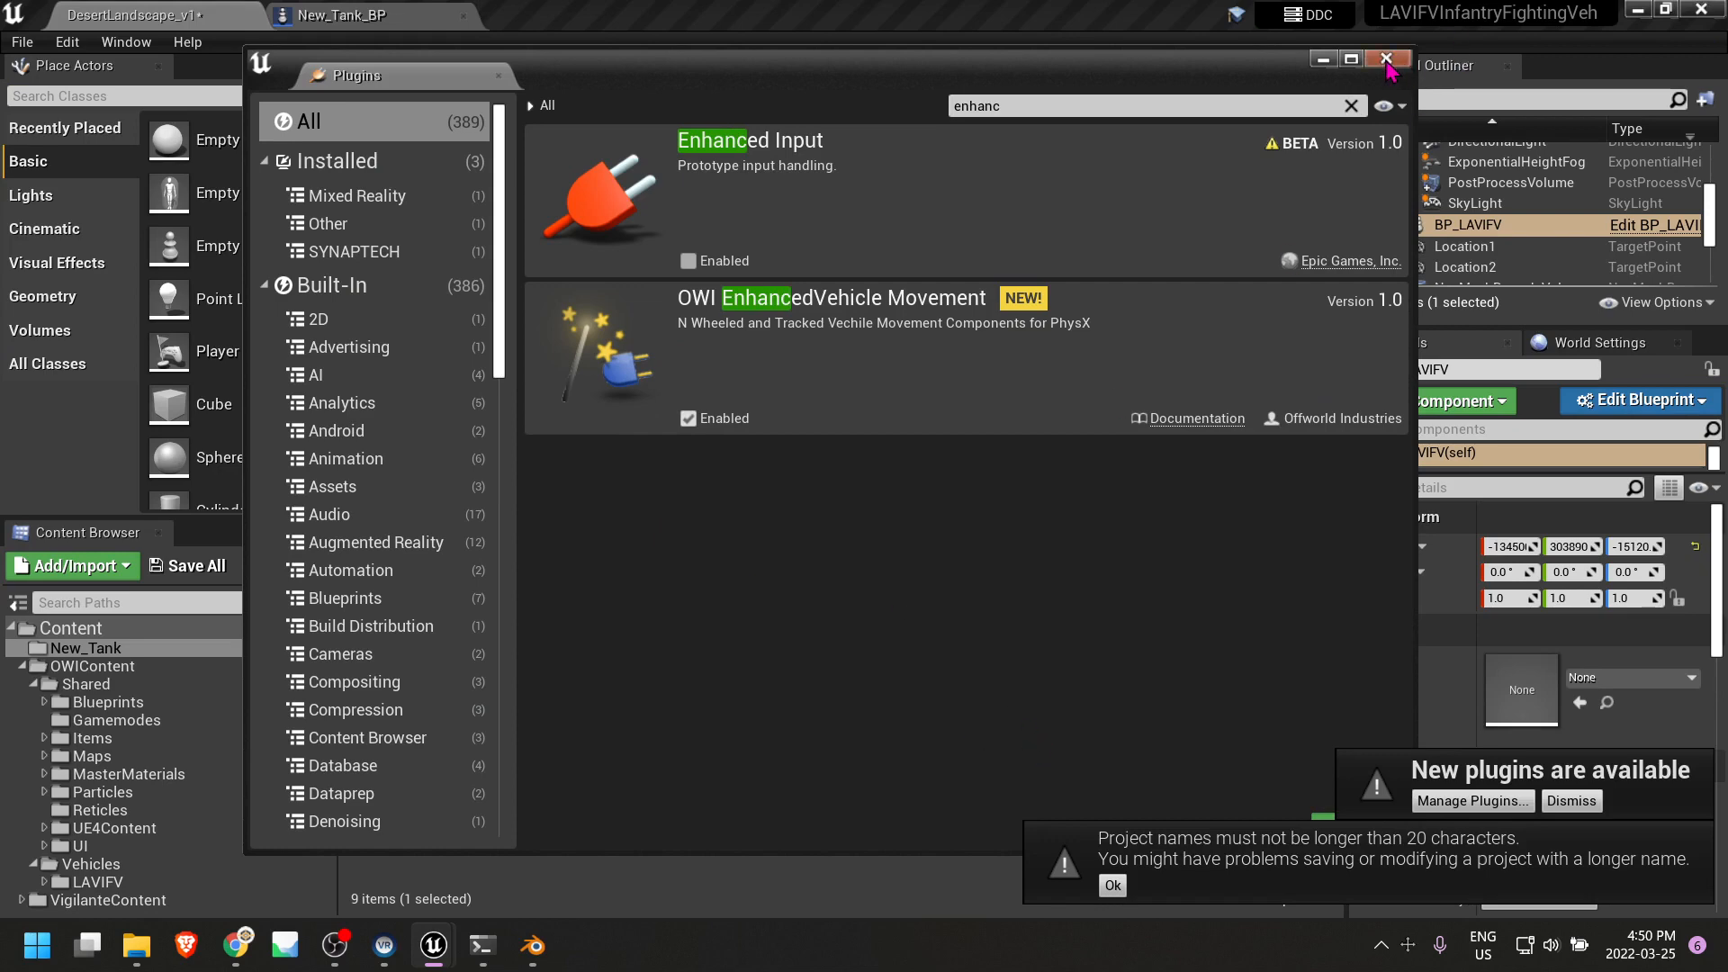
pyautogui.click(1386, 60)
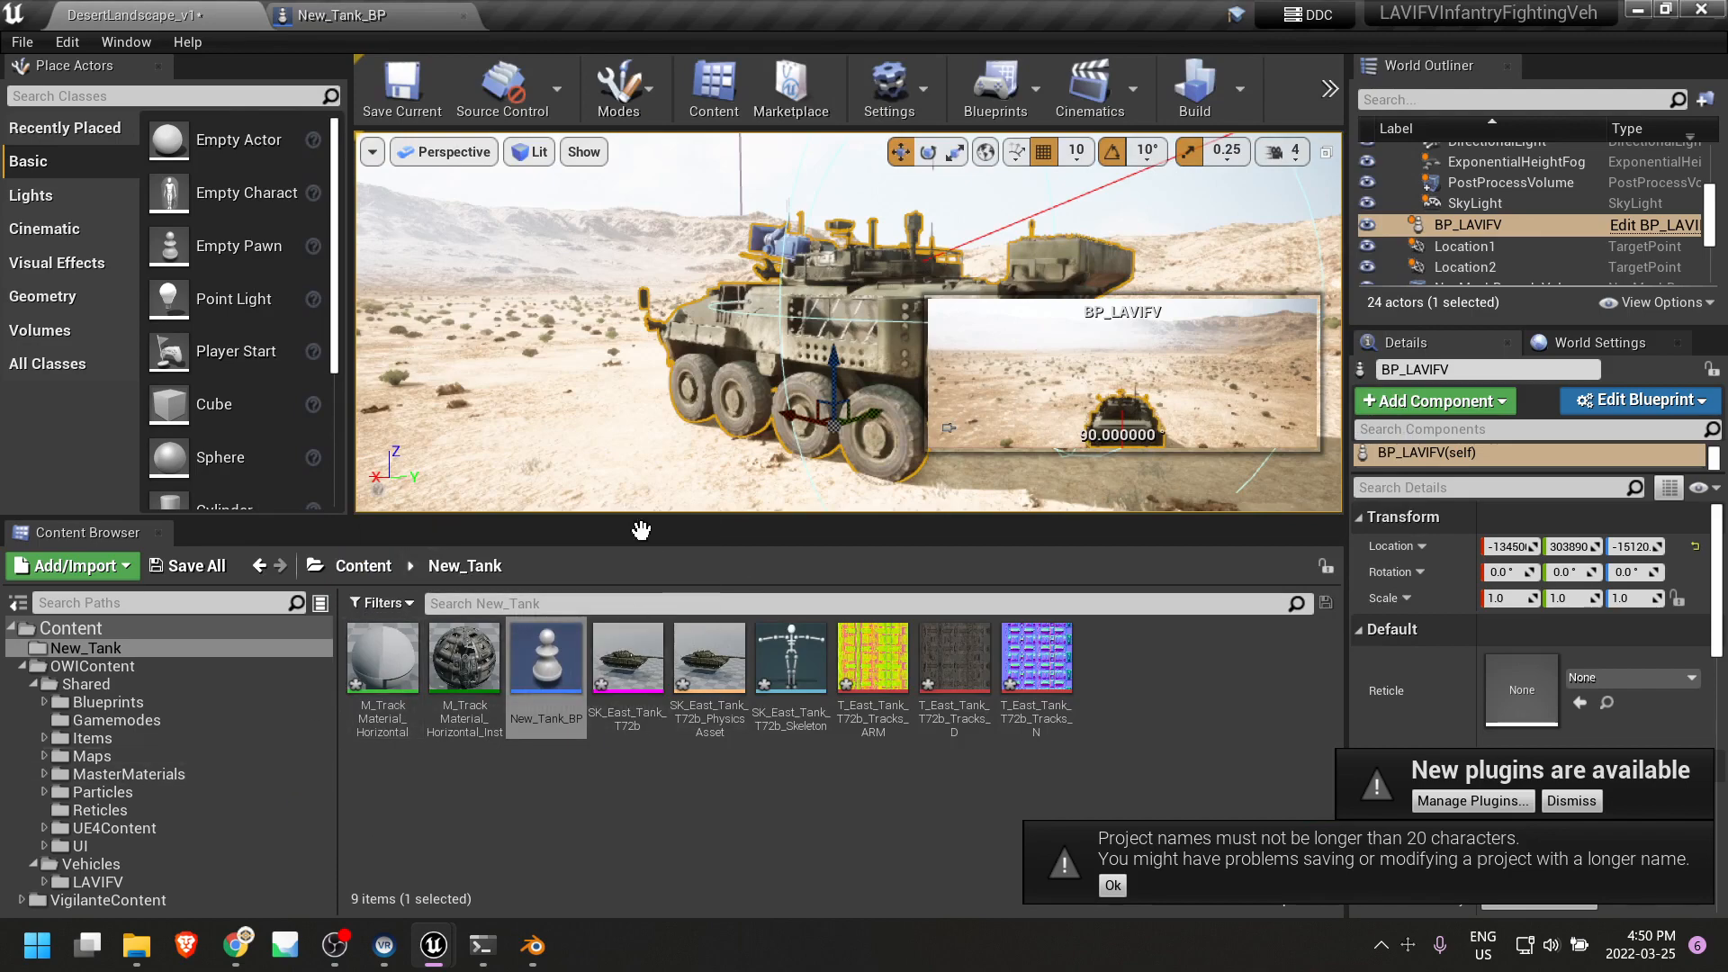
# Delete the BP_LAVIFV vehicle from the level and return to the New_Tank_BP Blueprint.
pyautogui.press('Delete')
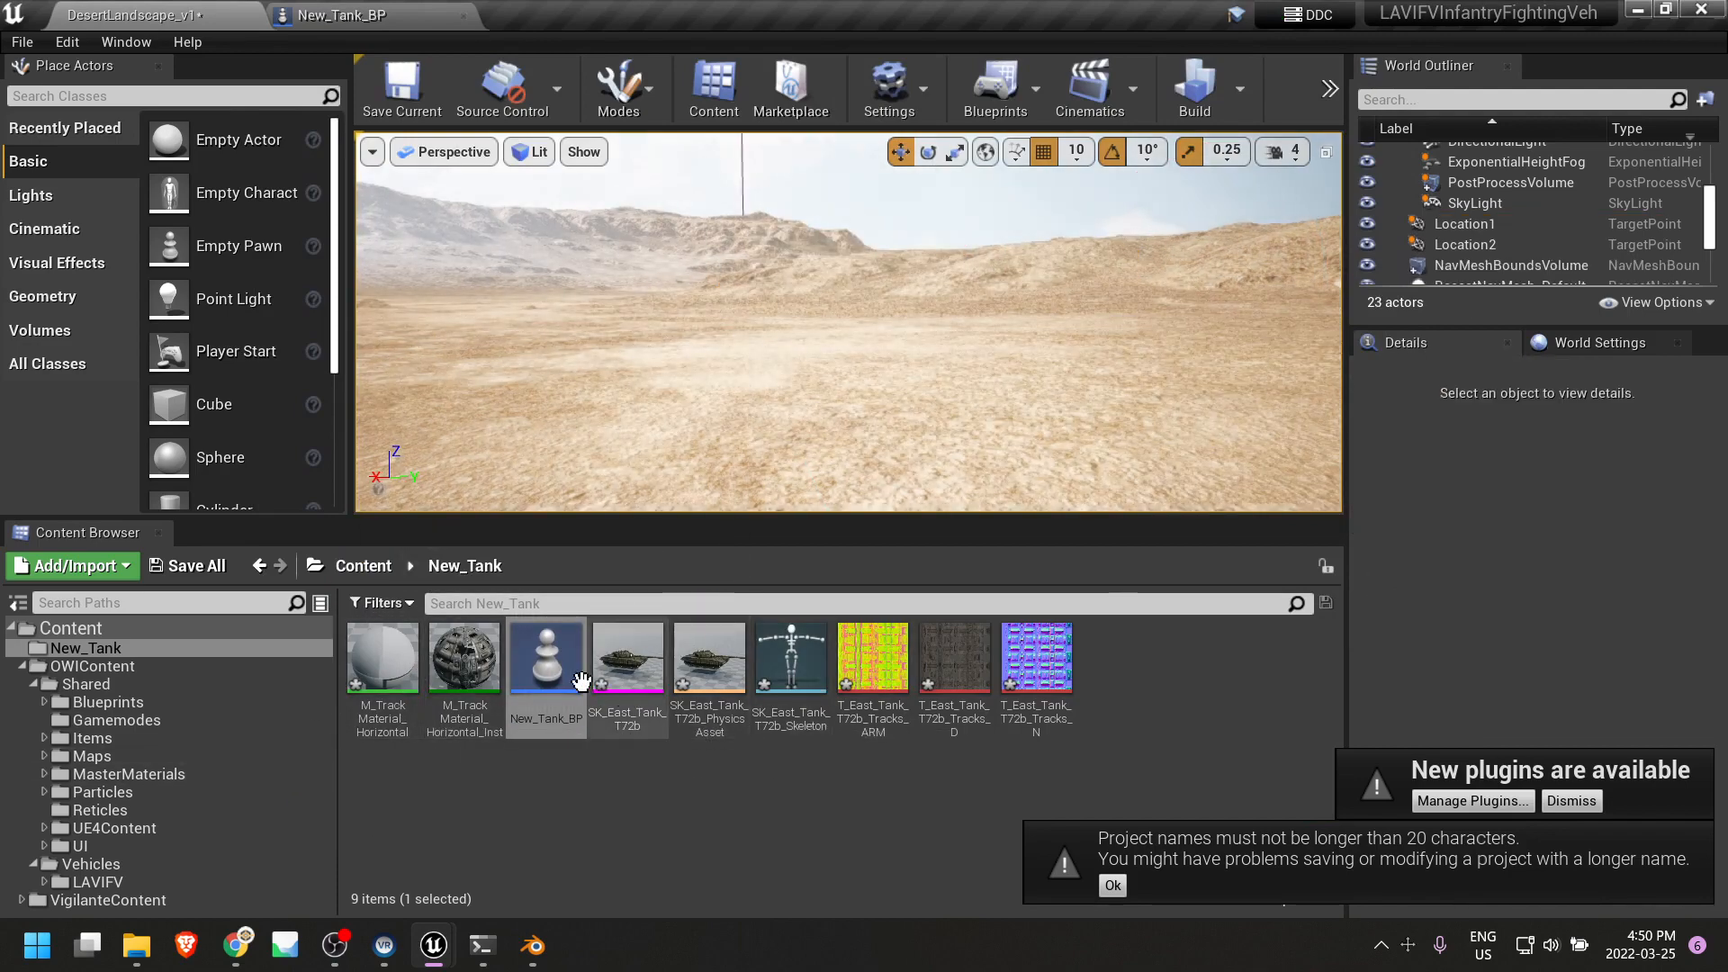
pyautogui.click(360, 16)
pyautogui.scroll(-5, 493, 401)
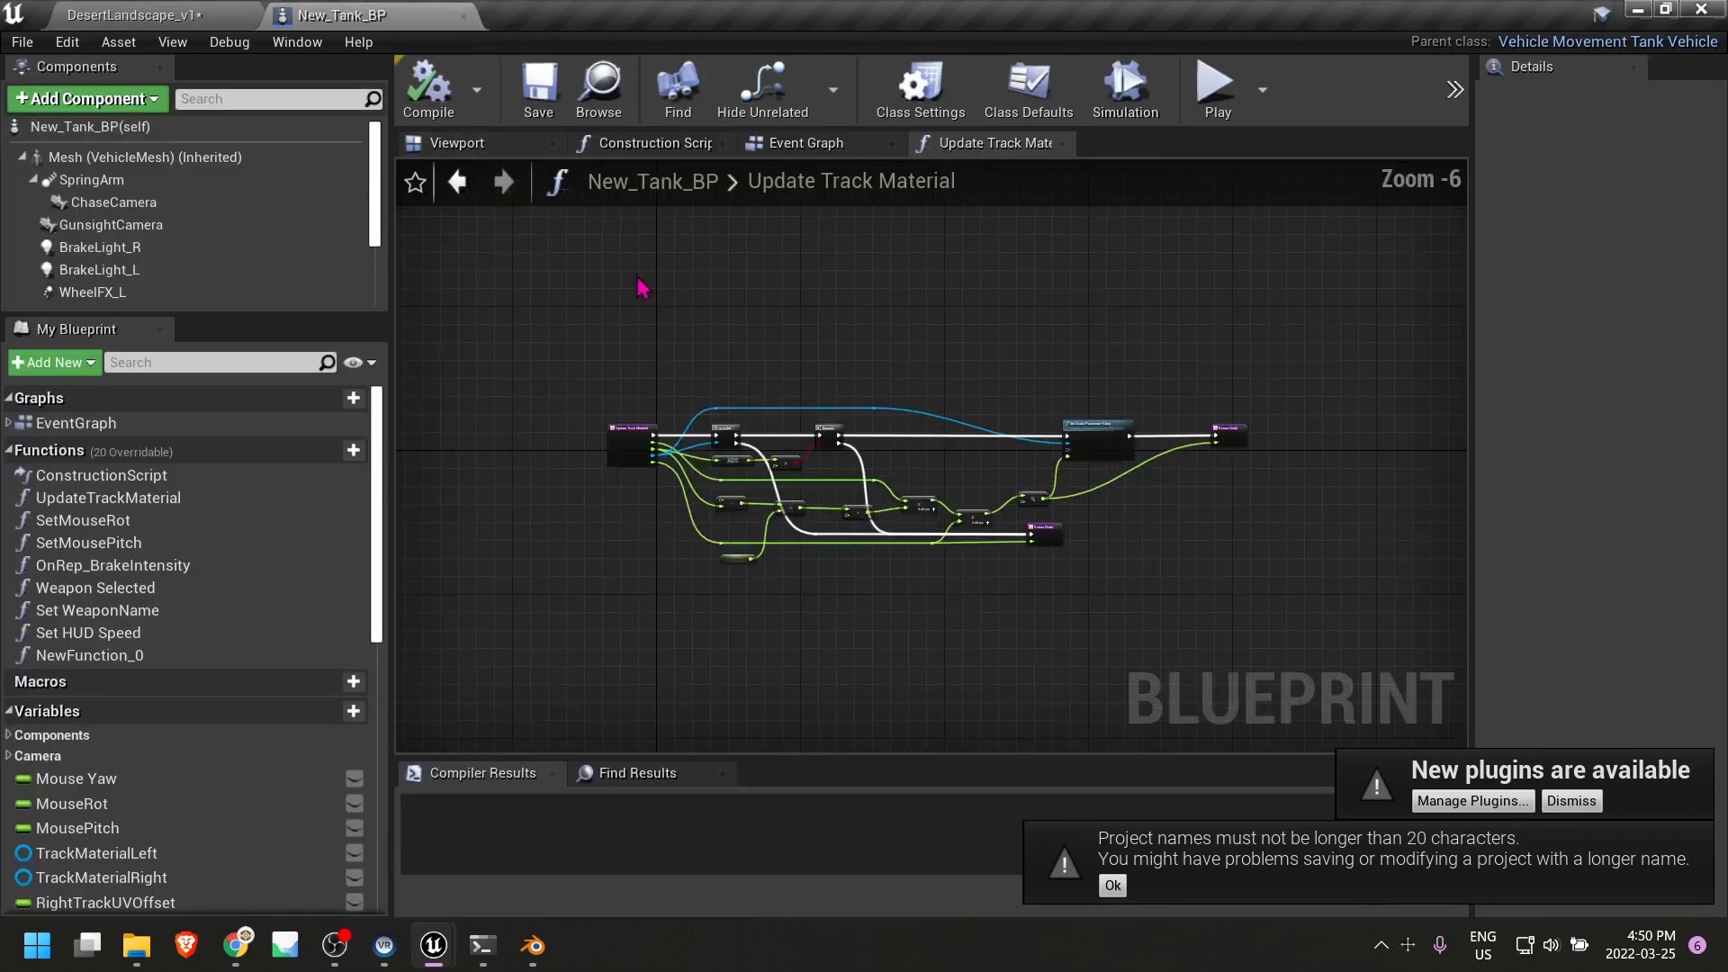
# Assign the SK_East_Tank_T72b skeletal mesh from the New_Tank folder to the Blueprint's inherited Mesh component.
pyautogui.click(67, 158)
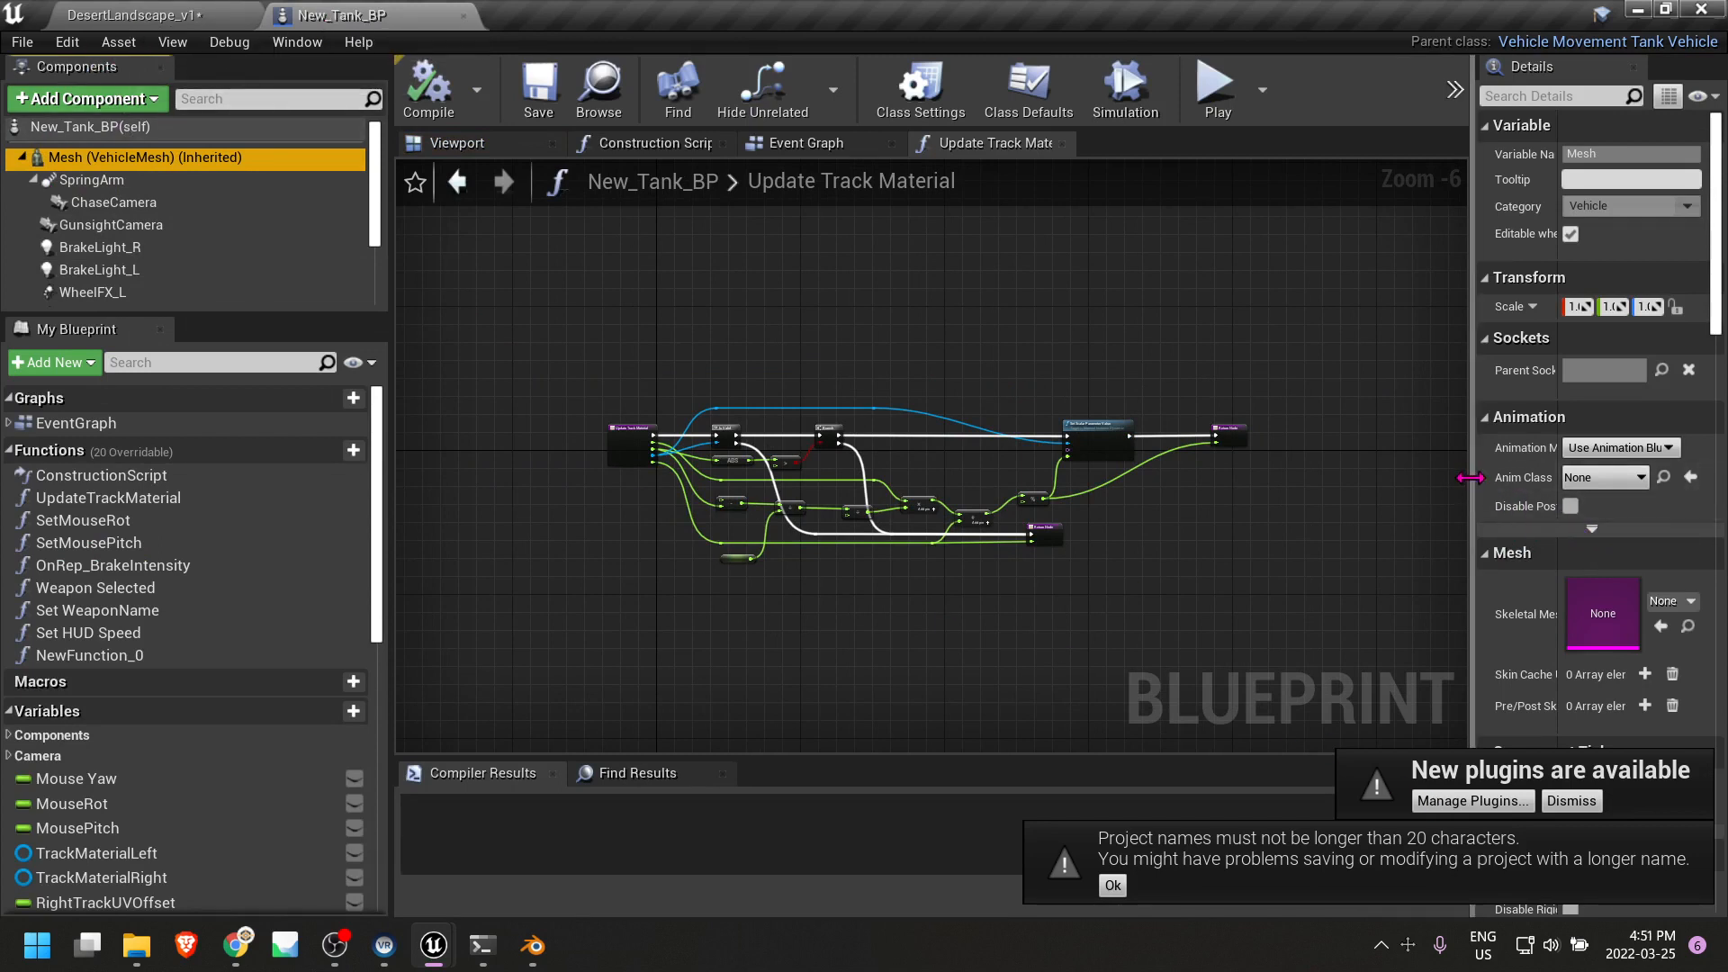
pyautogui.moveTo(1470, 478); pyautogui.dragTo(1209, 481)
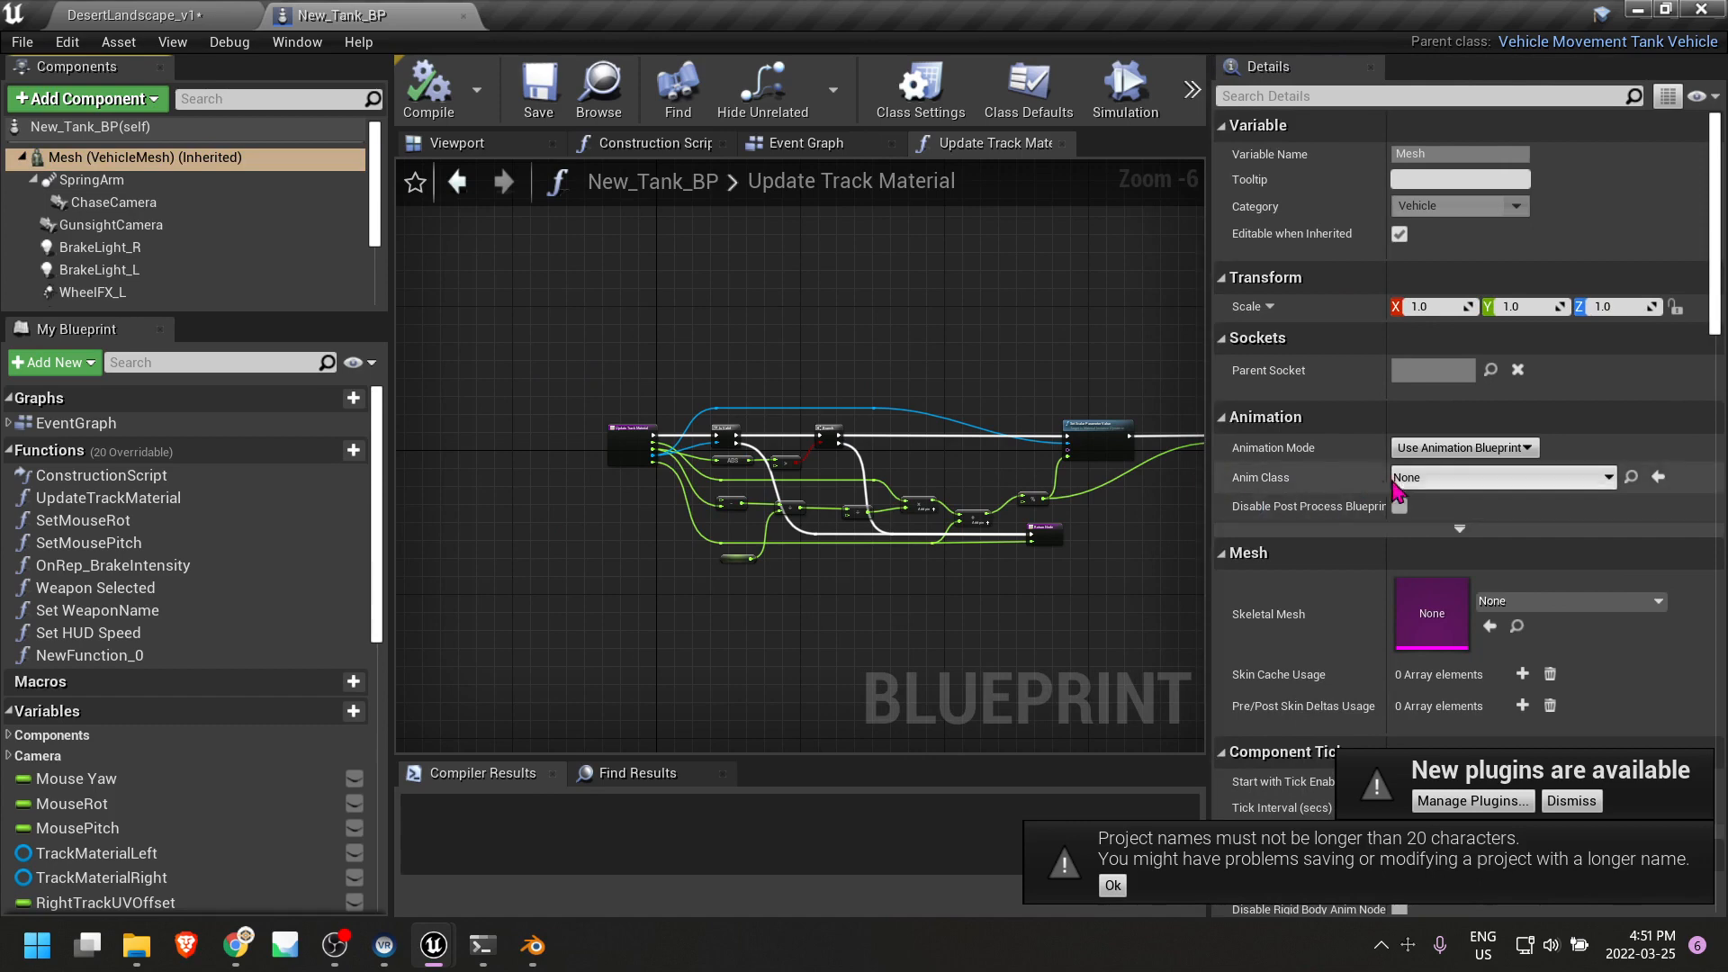
pyautogui.scroll(-5, 1400, 558)
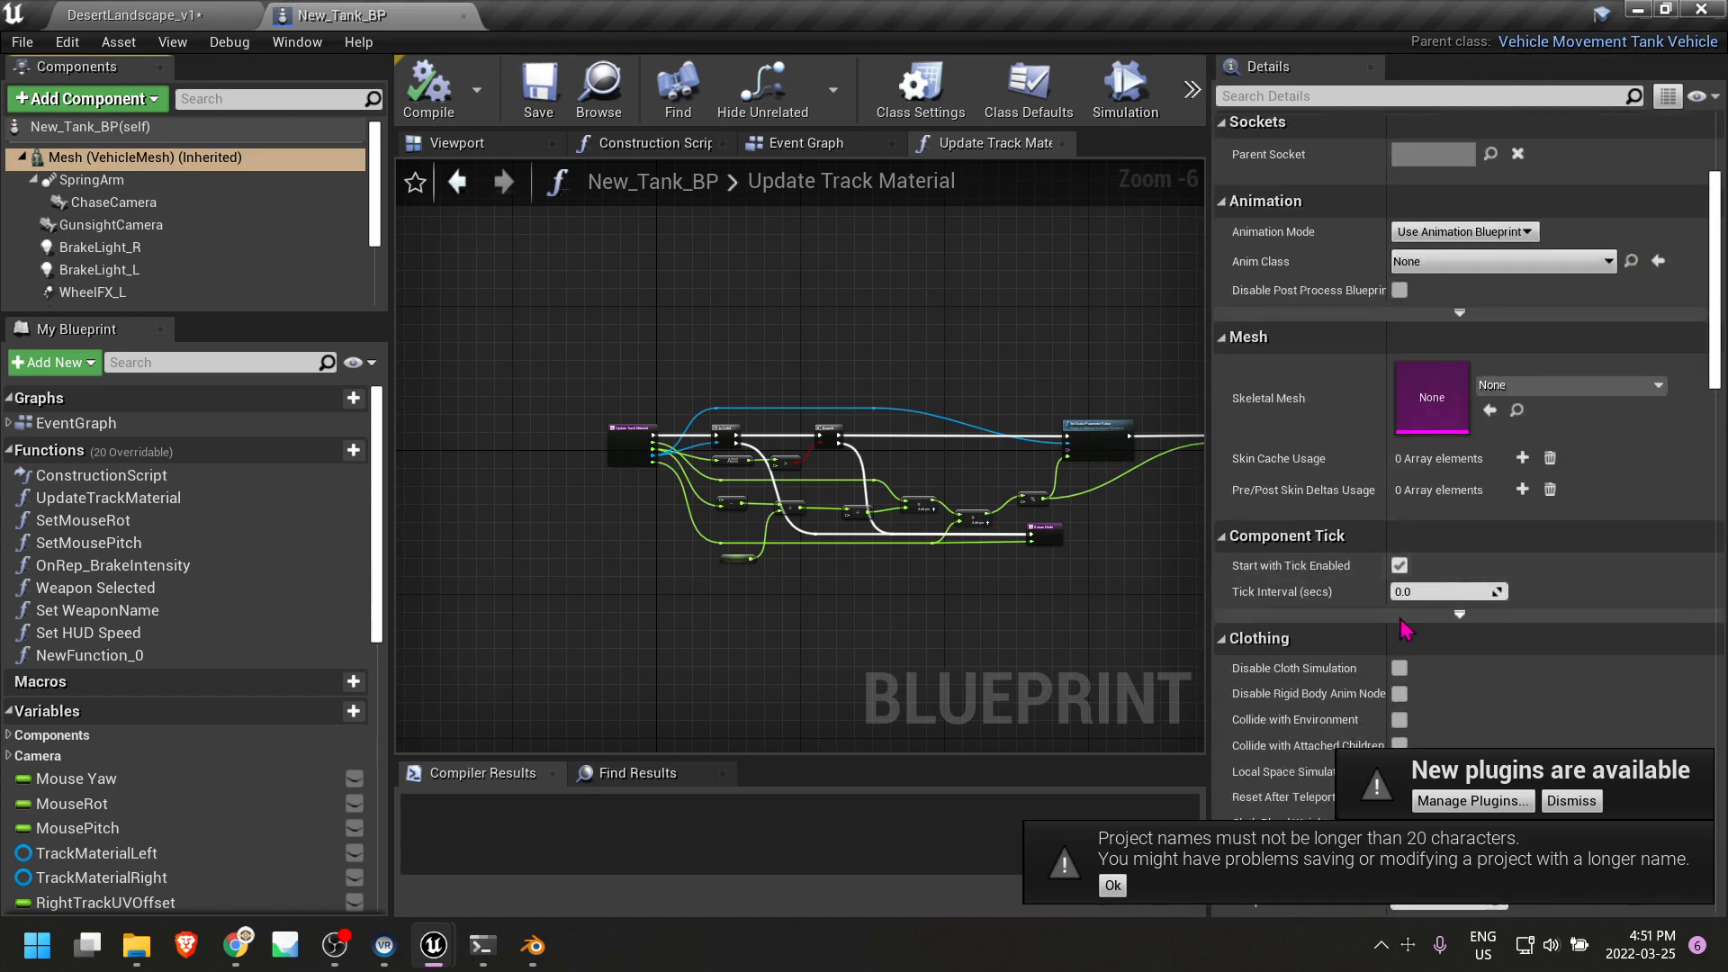
pyautogui.scroll(-15, 1404, 630)
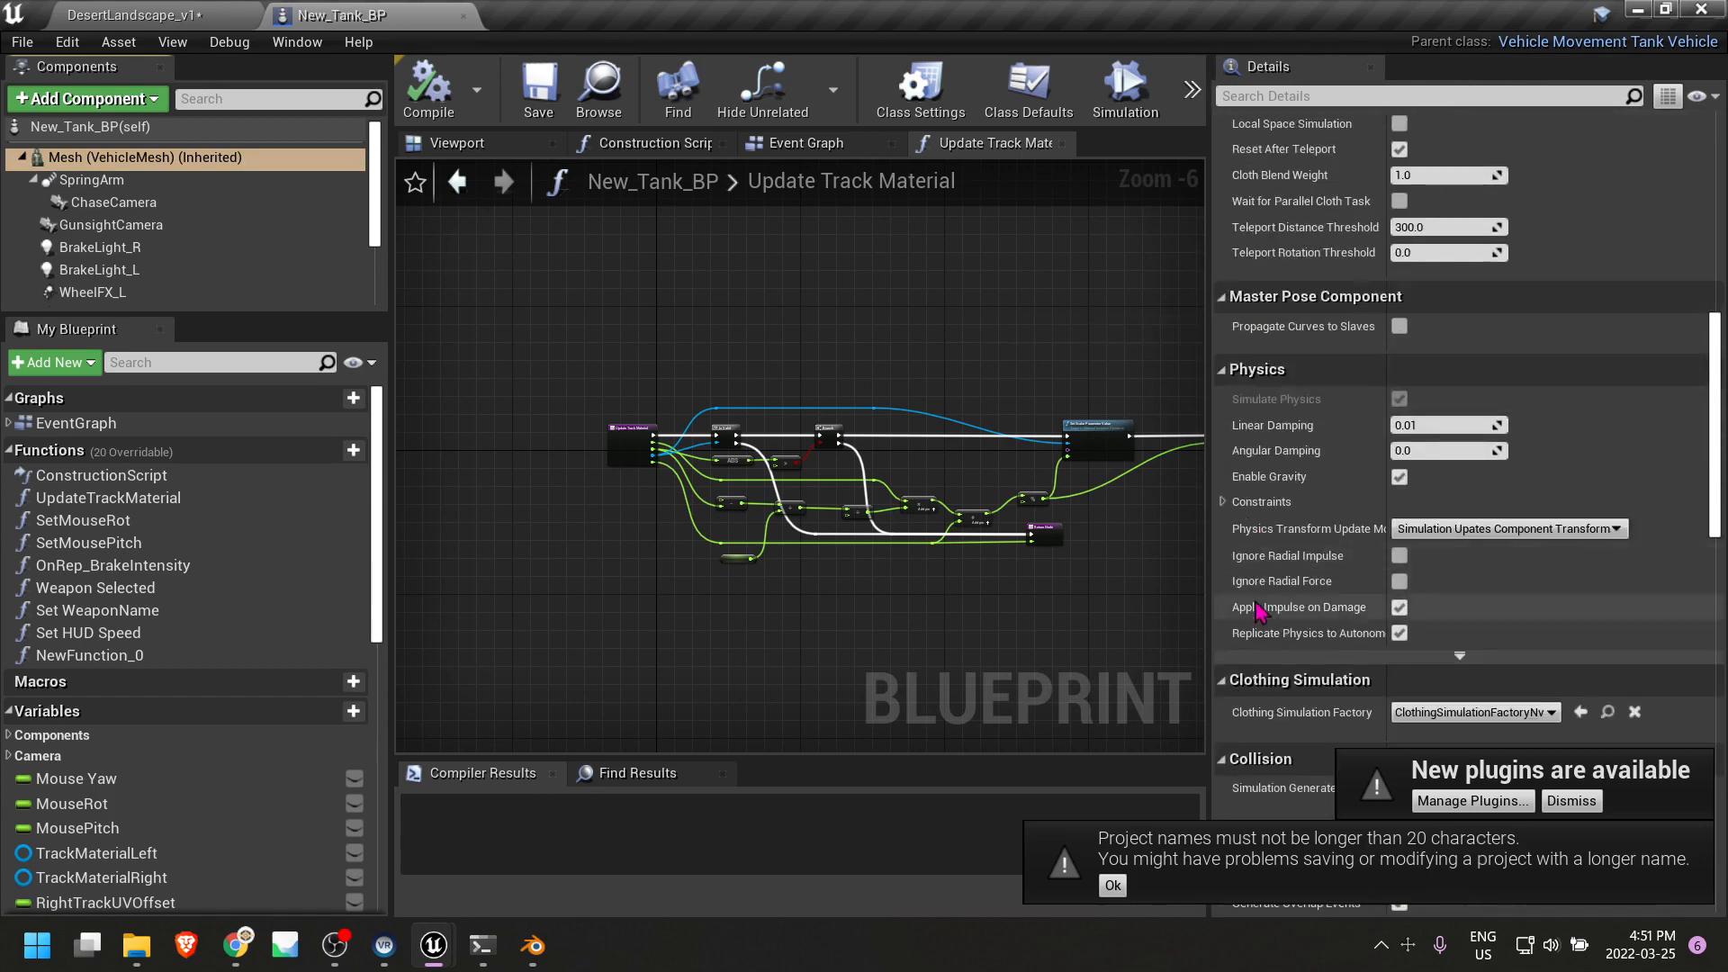
pyautogui.scroll(-9, 1259, 612)
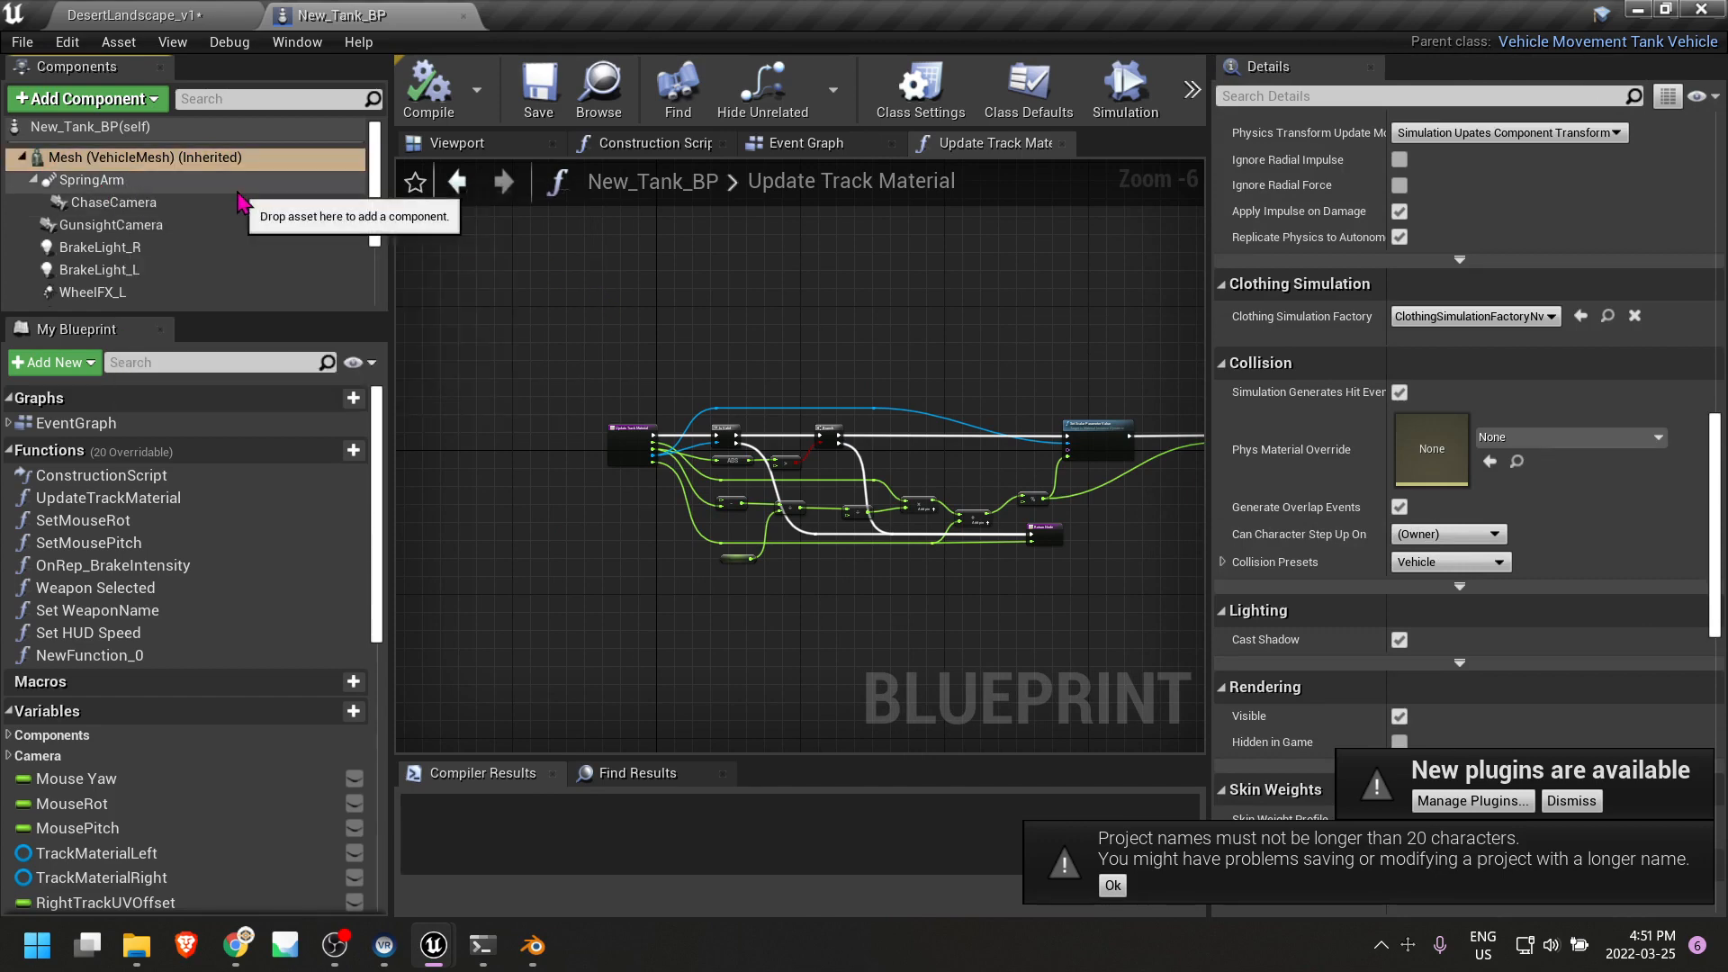
pyautogui.scroll(6, 864, 423)
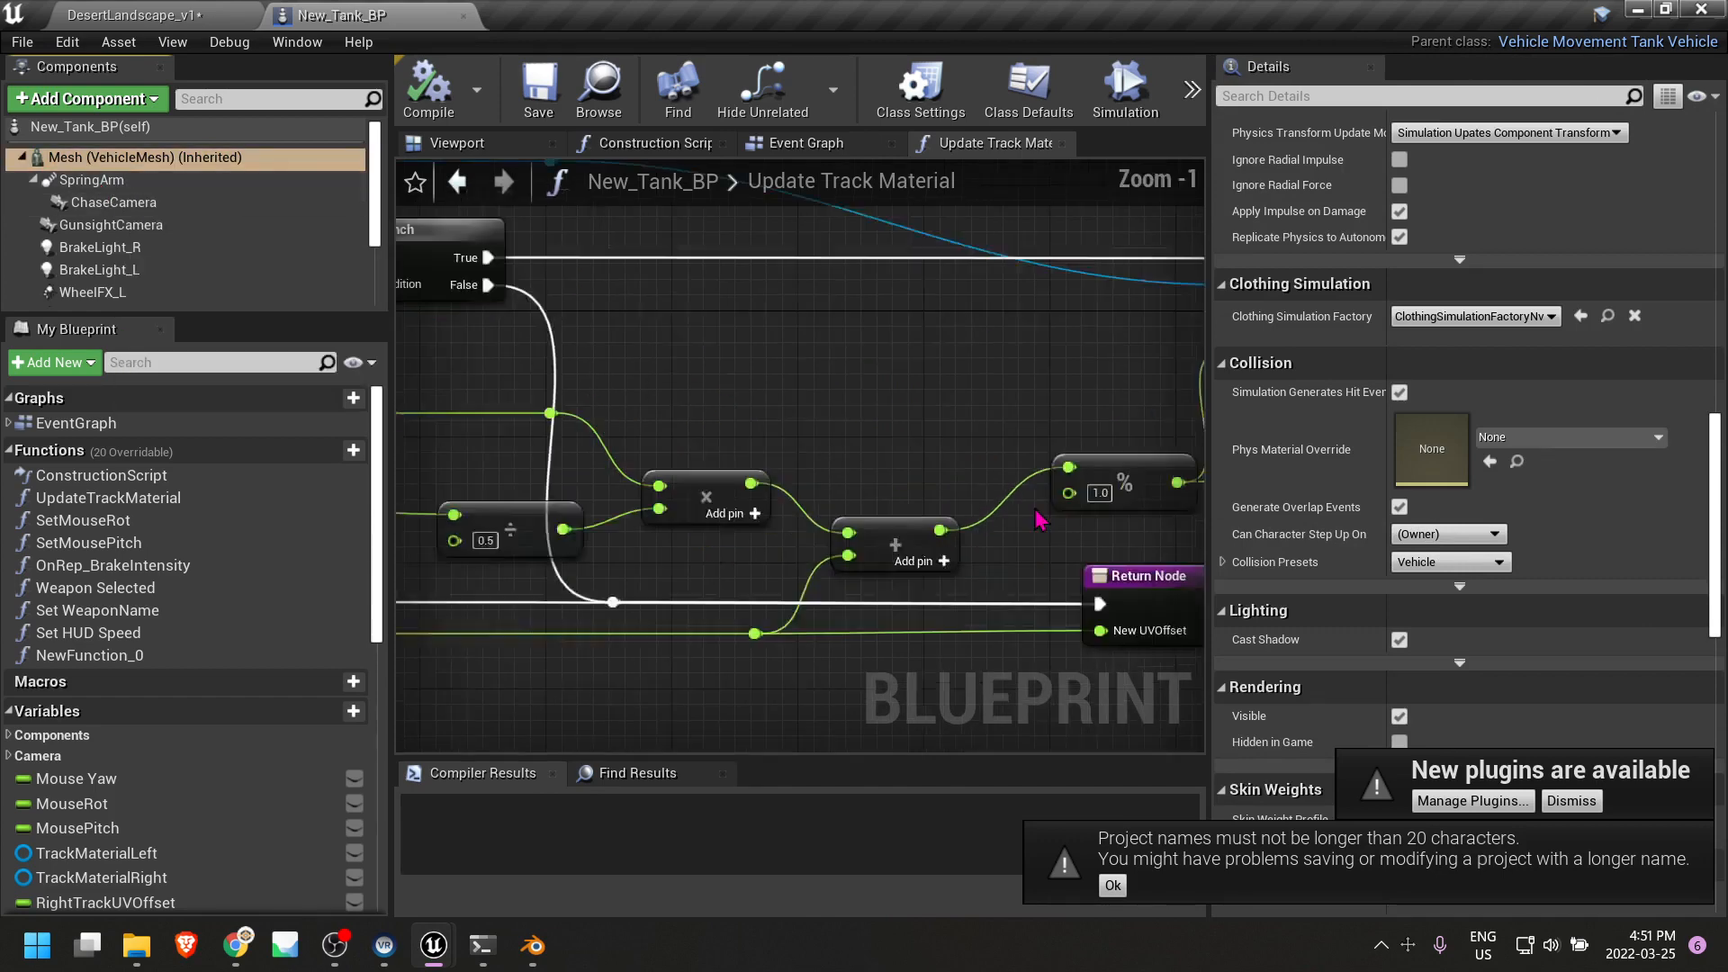
pyautogui.scroll(20, 1413, 450)
pyautogui.scroll(8, 1418, 446)
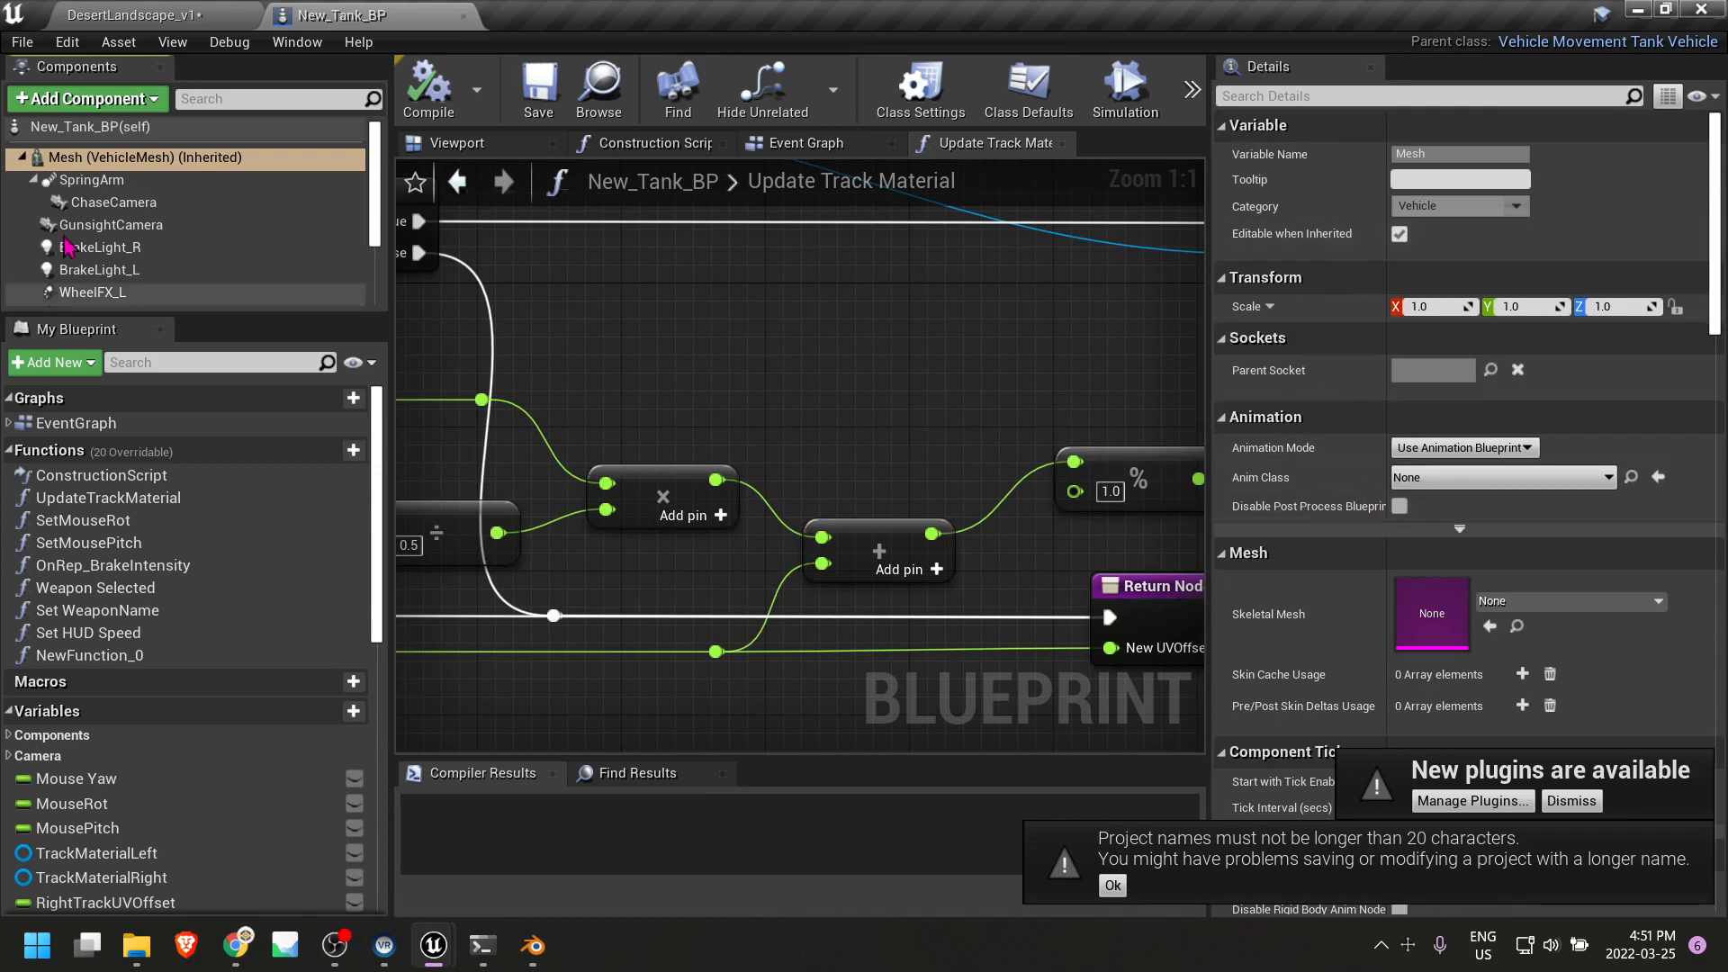
pyautogui.click(144, 158)
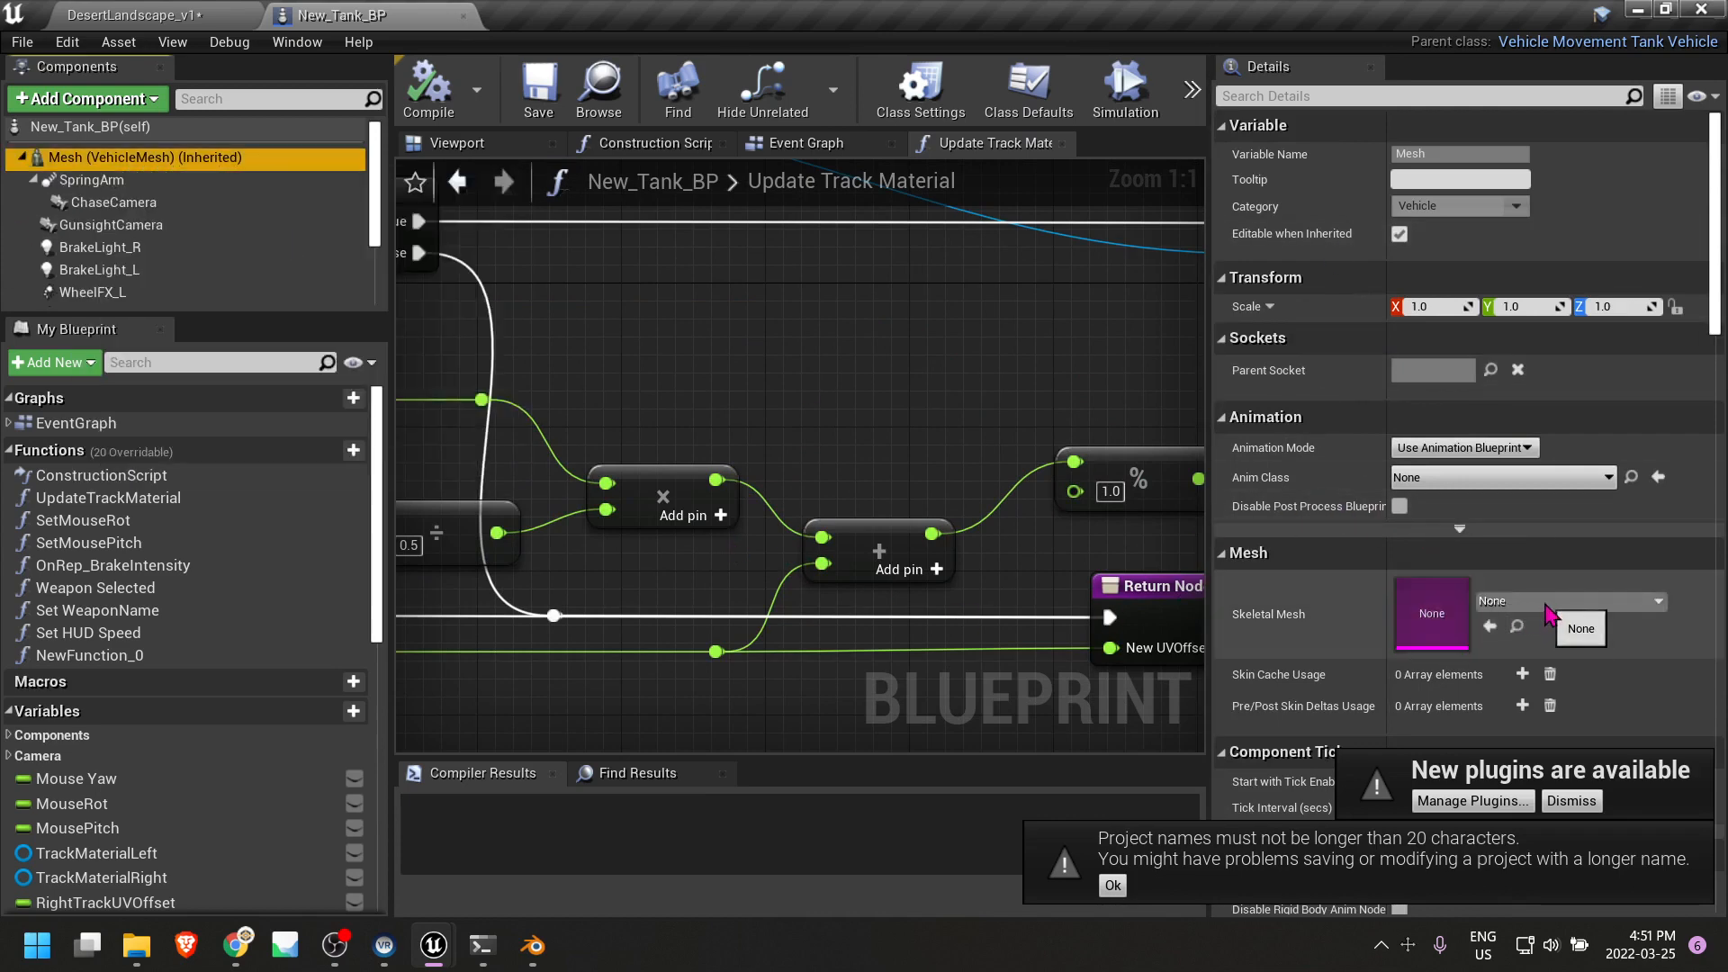
pyautogui.click(1545, 603)
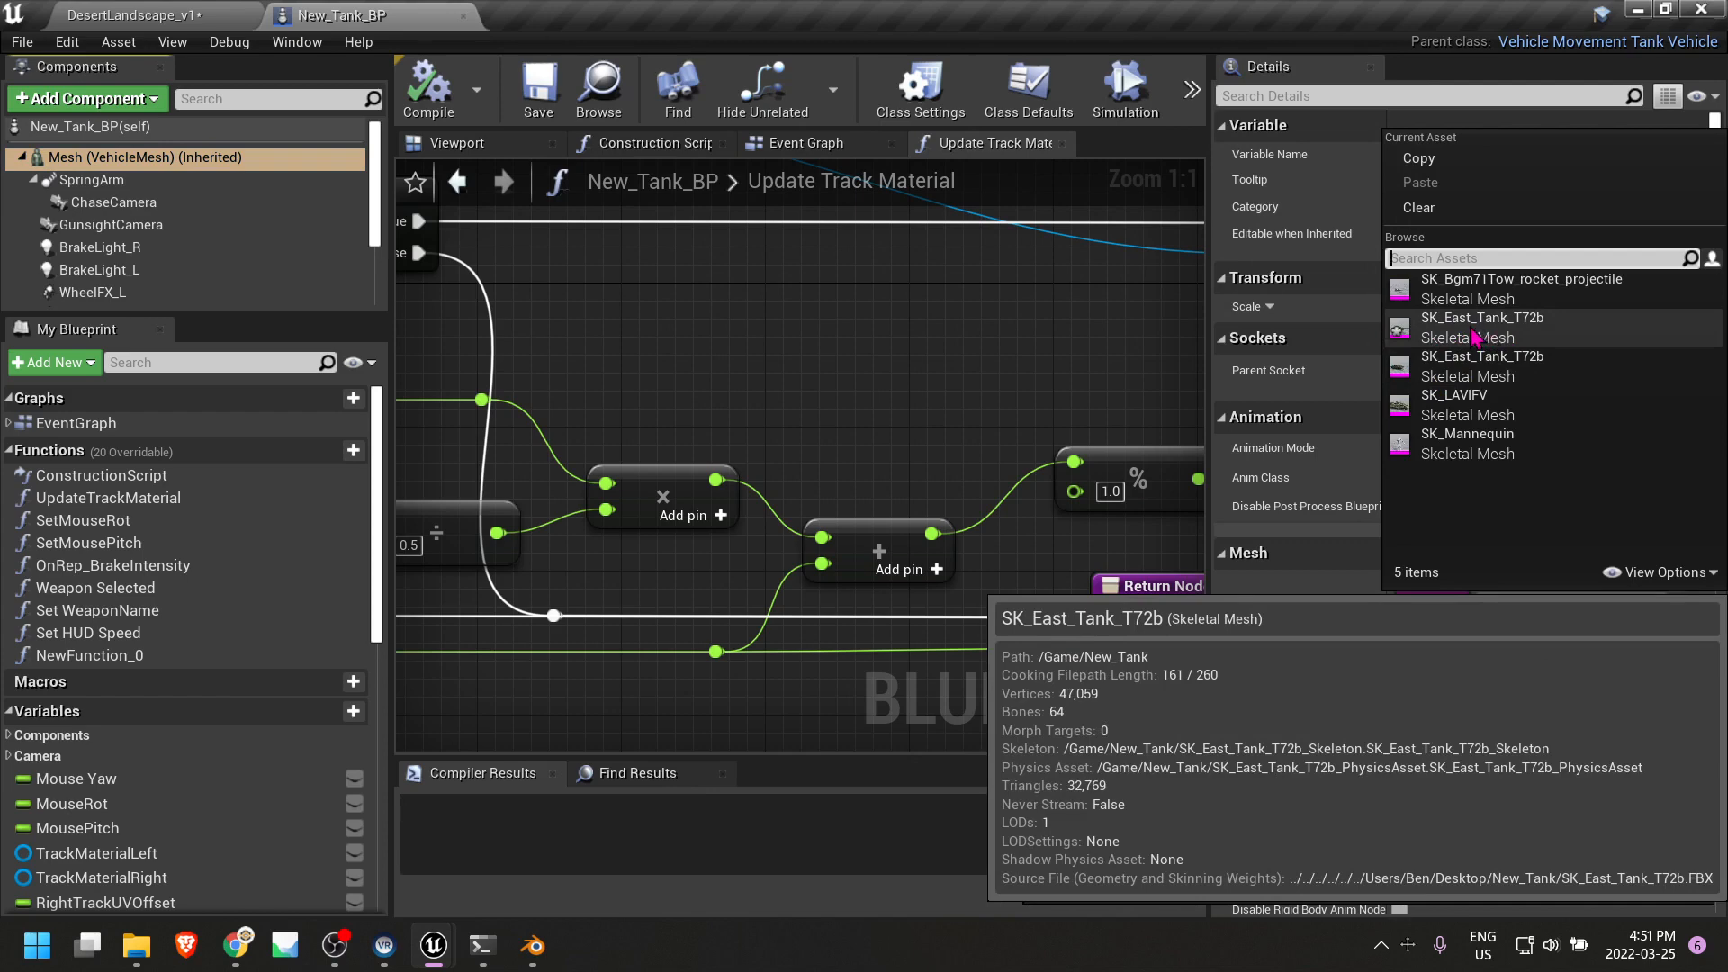
pyautogui.click(1481, 335)
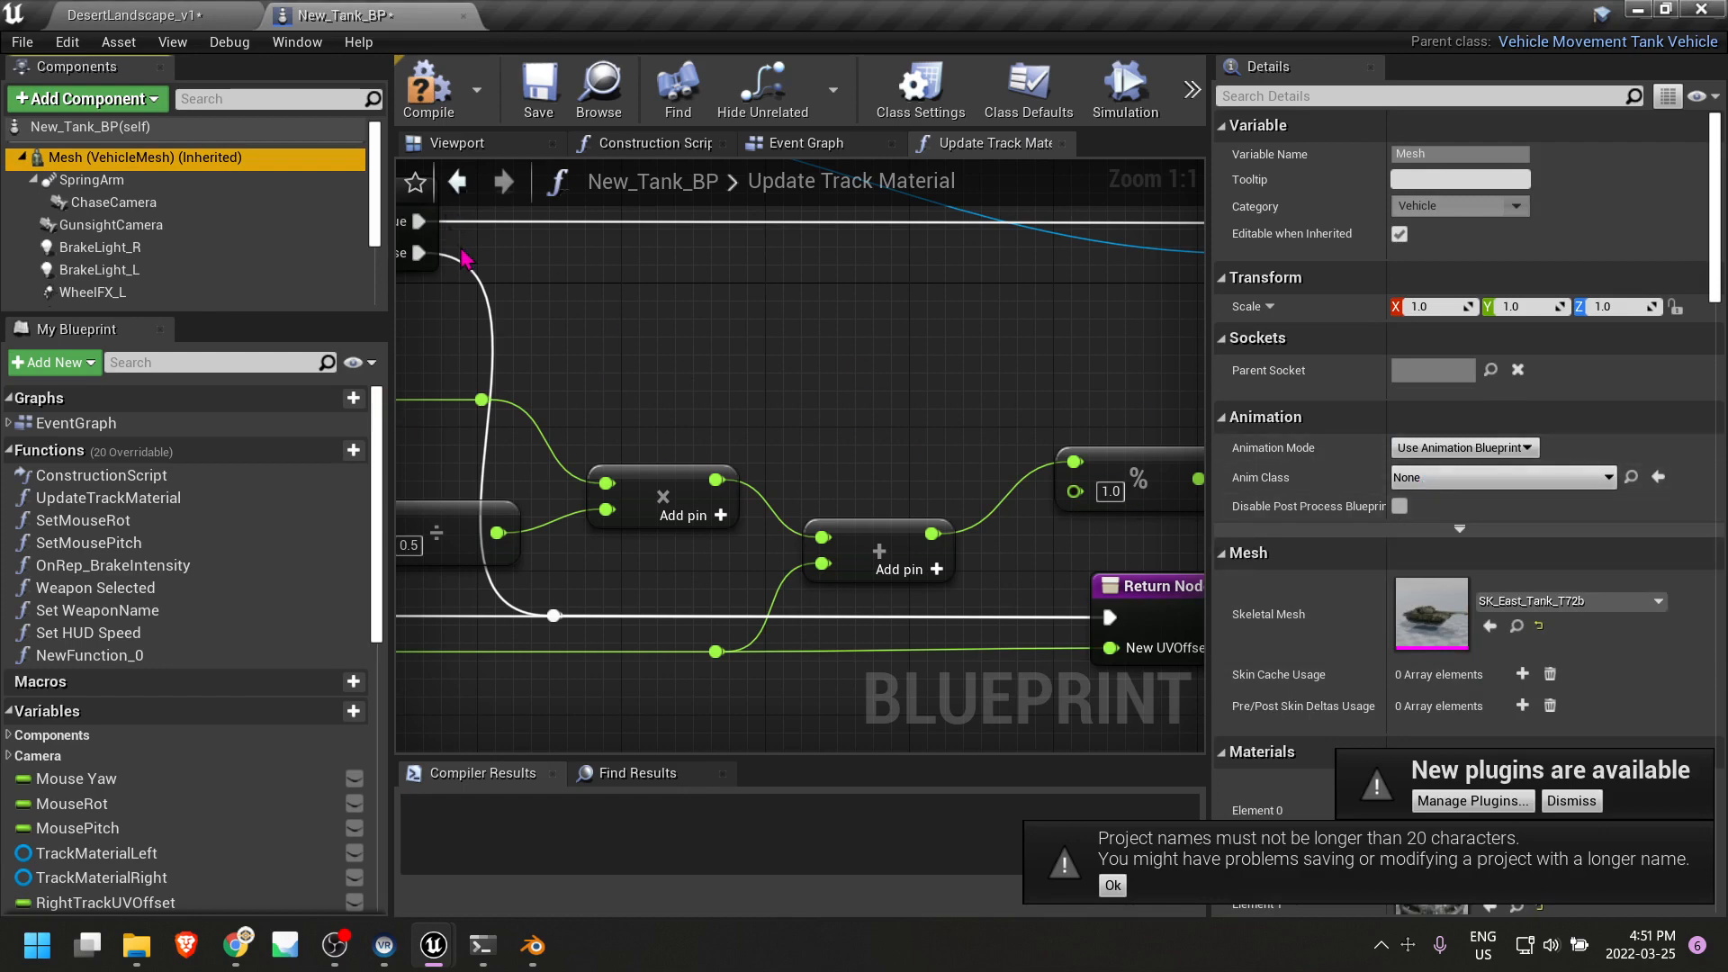
# Inspect the Vehicle Movement component's settings and expand wheel 0 in Wheel Setups to check its wheel class and bone name.
pyautogui.scroll(-3, 54, 261)
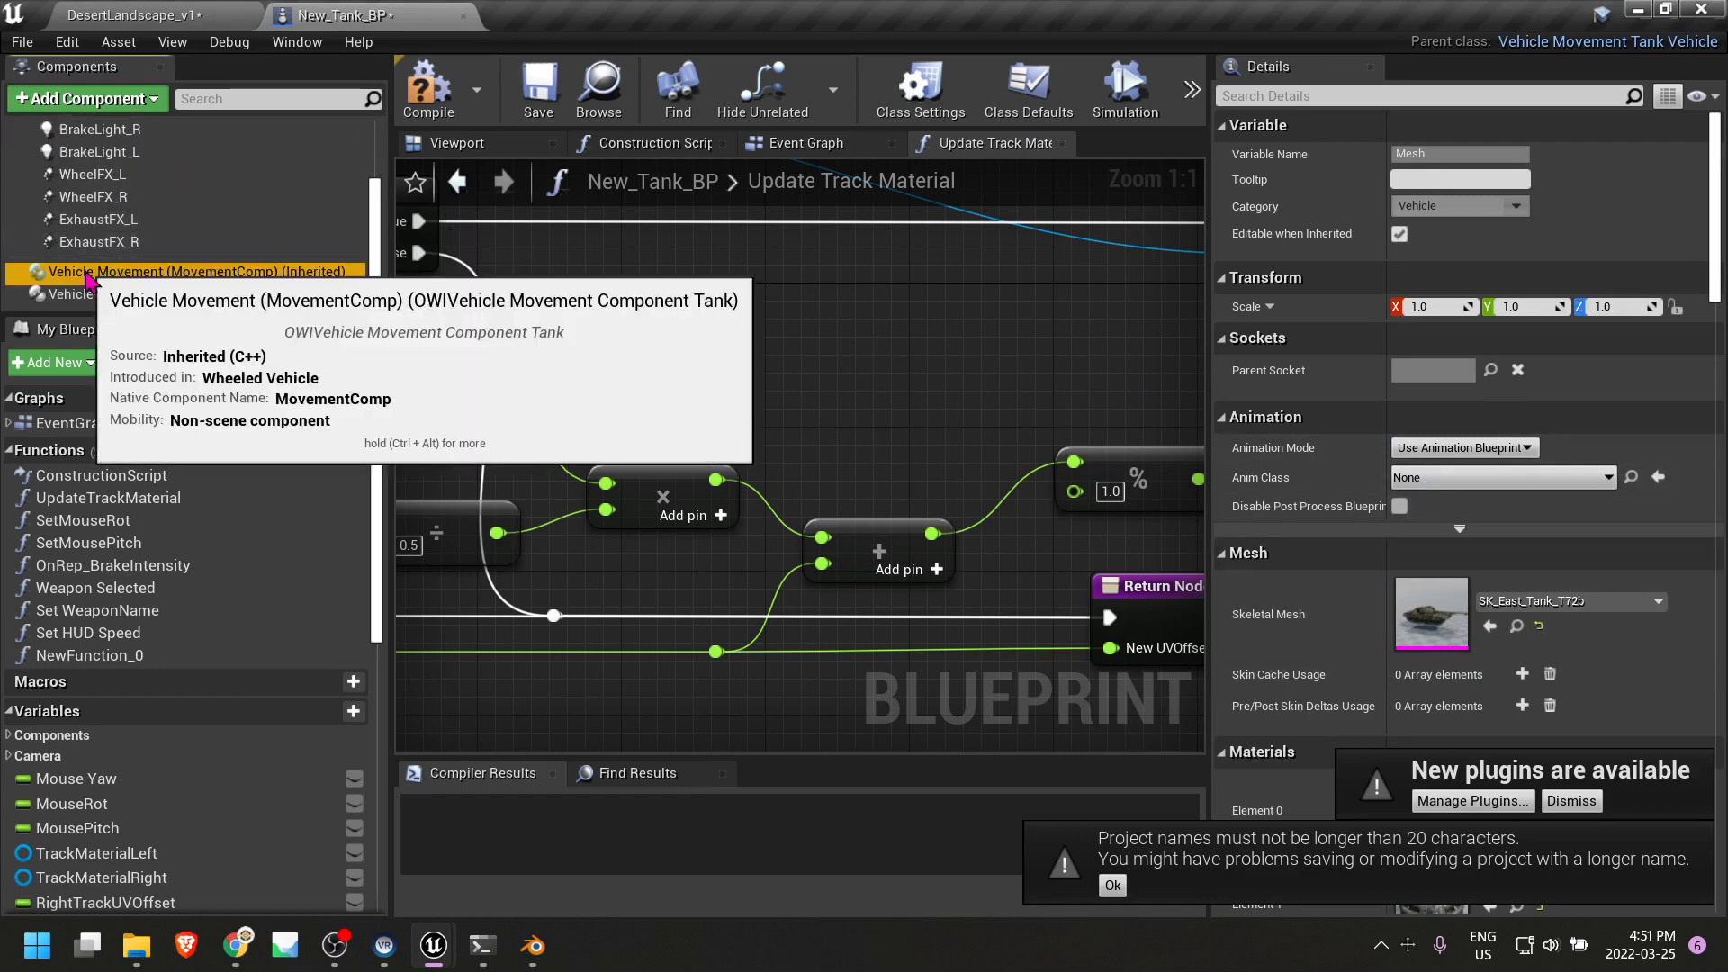
pyautogui.click(90, 273)
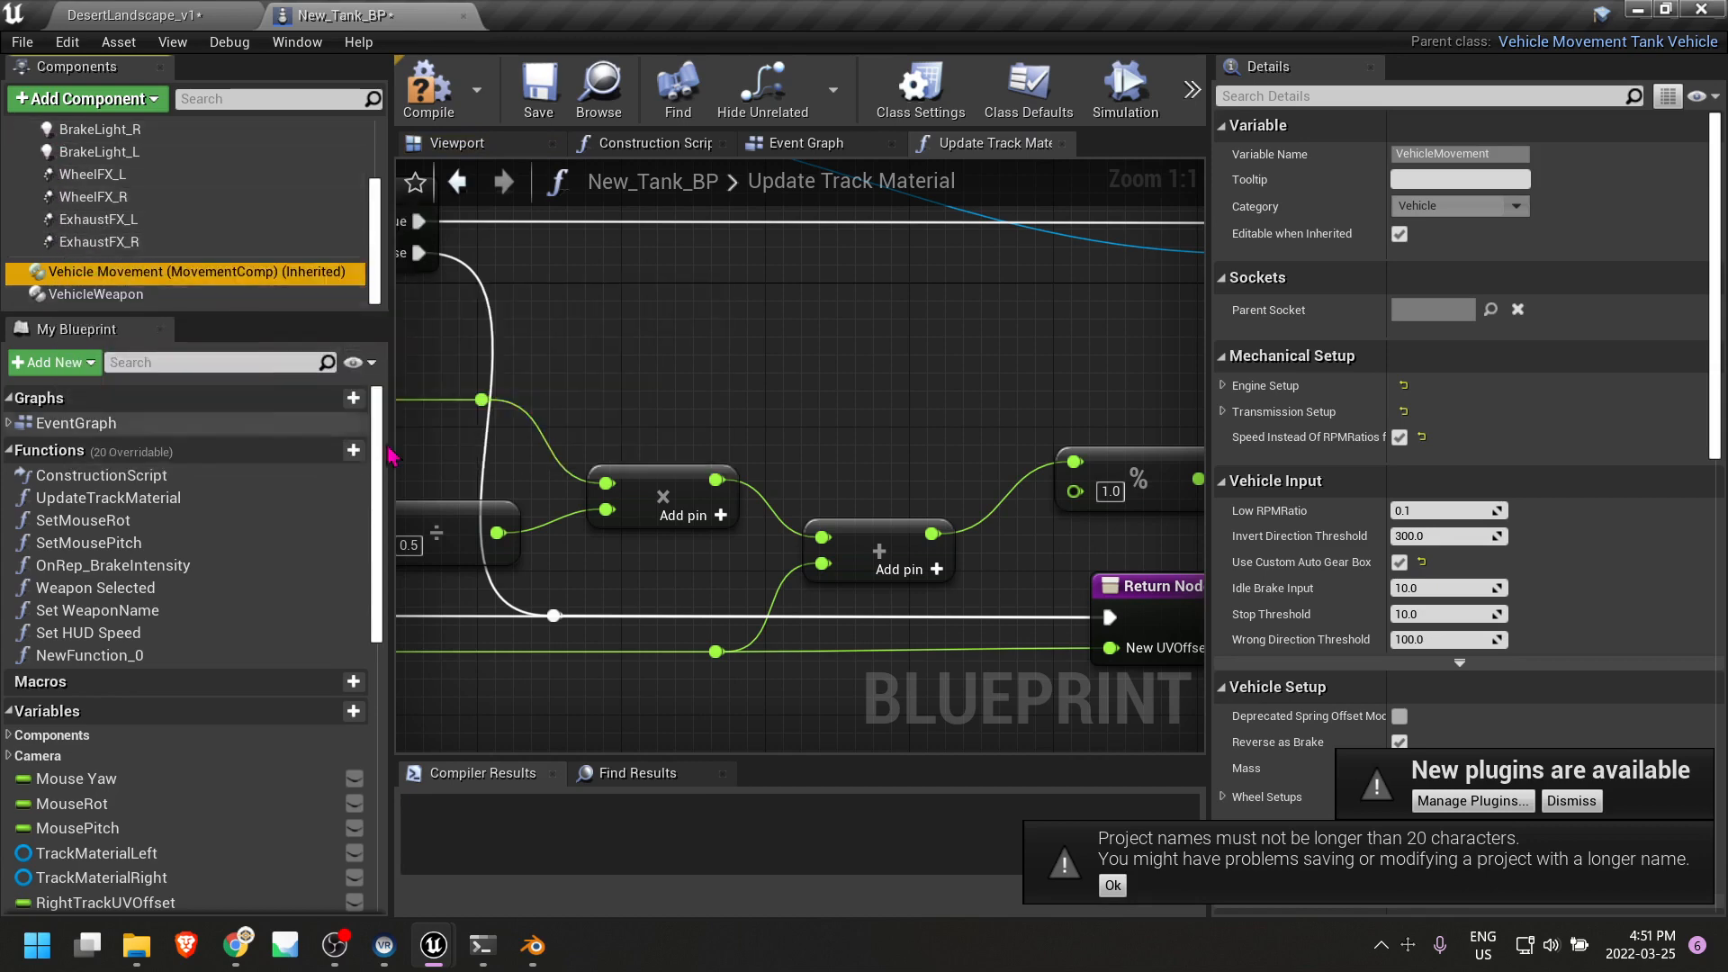
pyautogui.scroll(-15, 1324, 495)
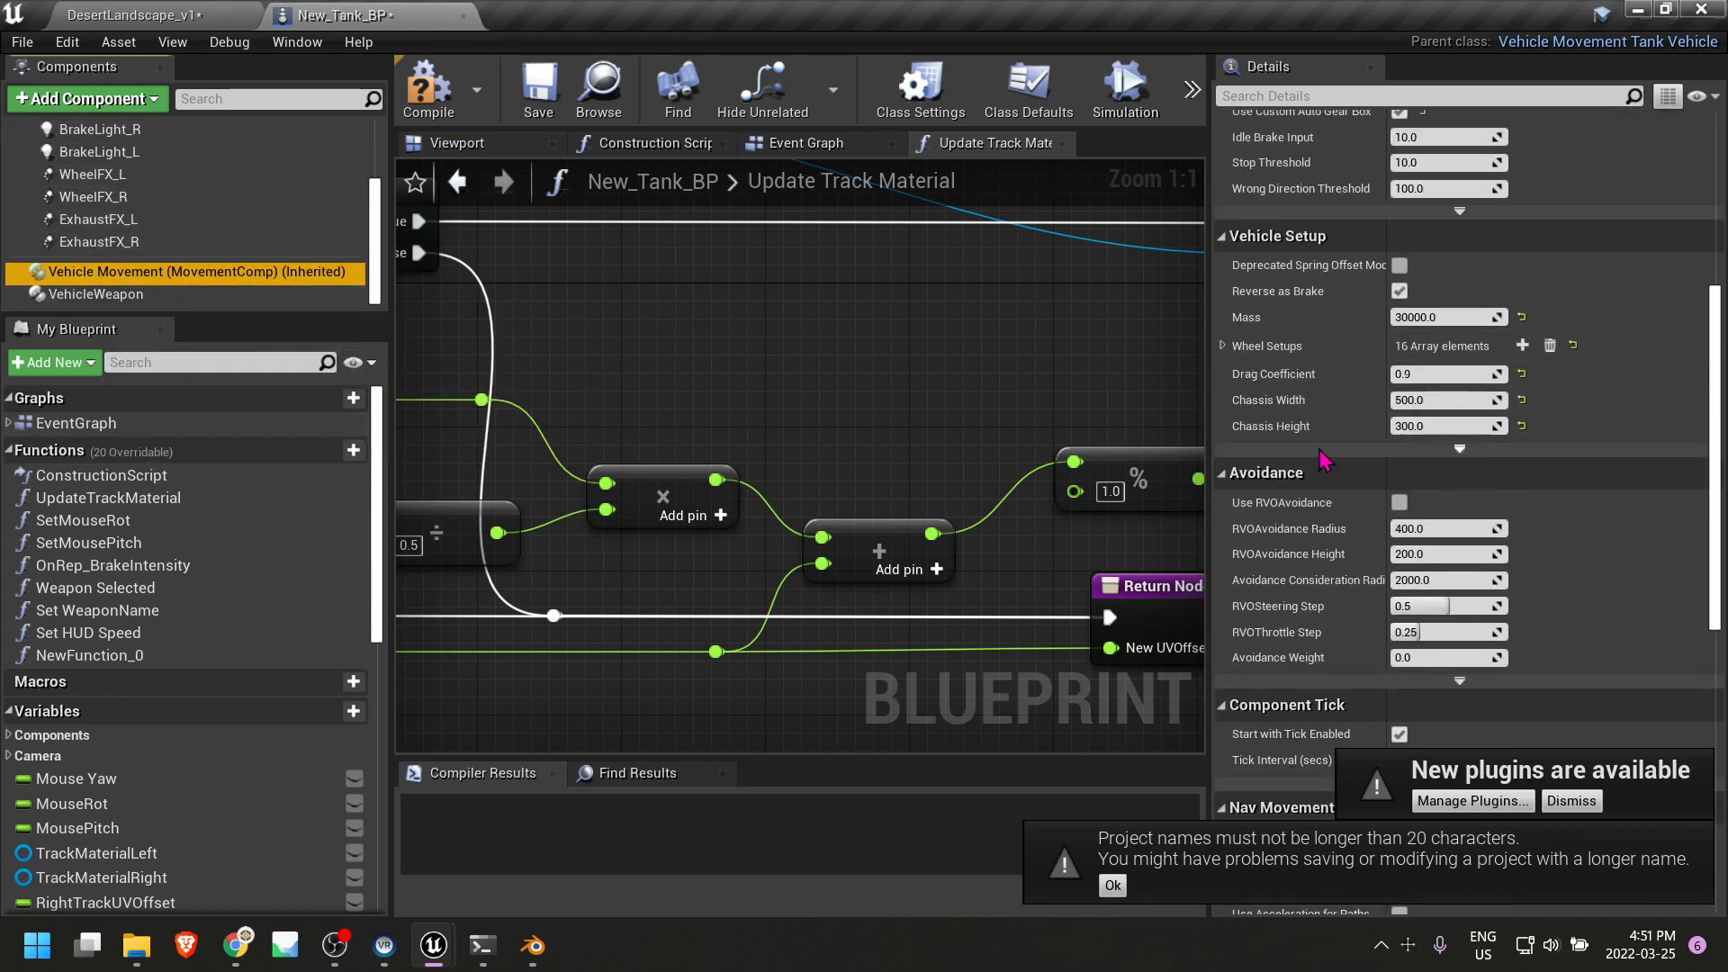
pyautogui.scroll(5, 1322, 480)
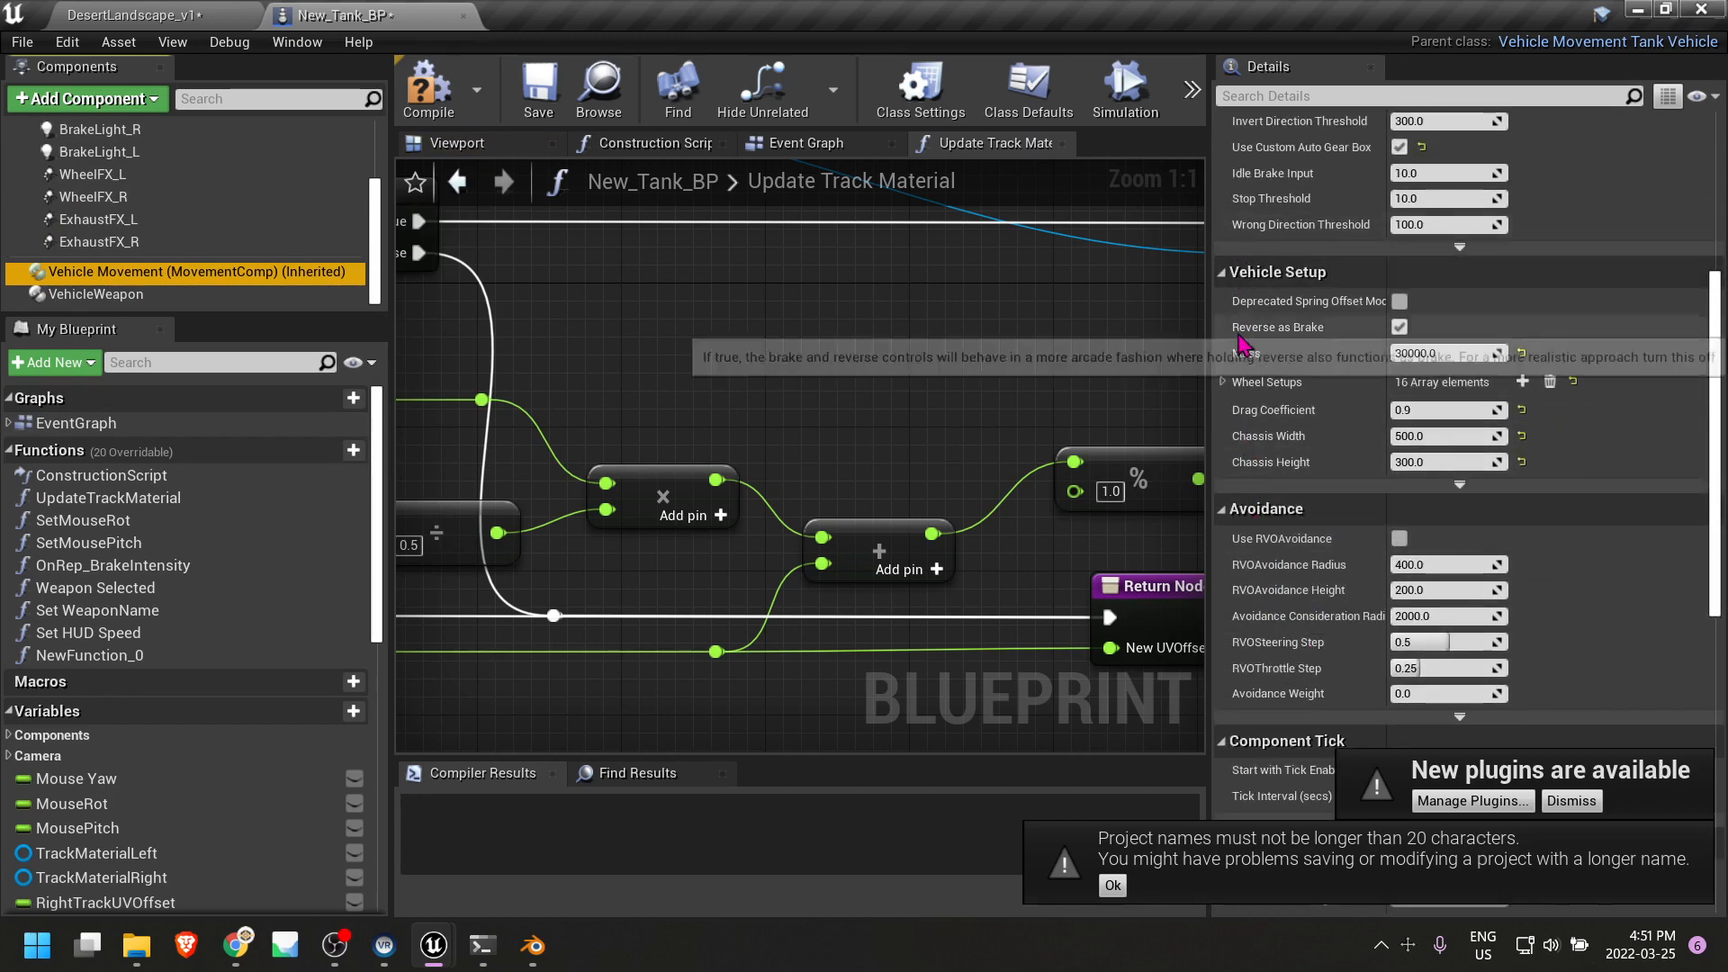
pyautogui.click(1223, 382)
pyautogui.scroll(-2, 1272, 396)
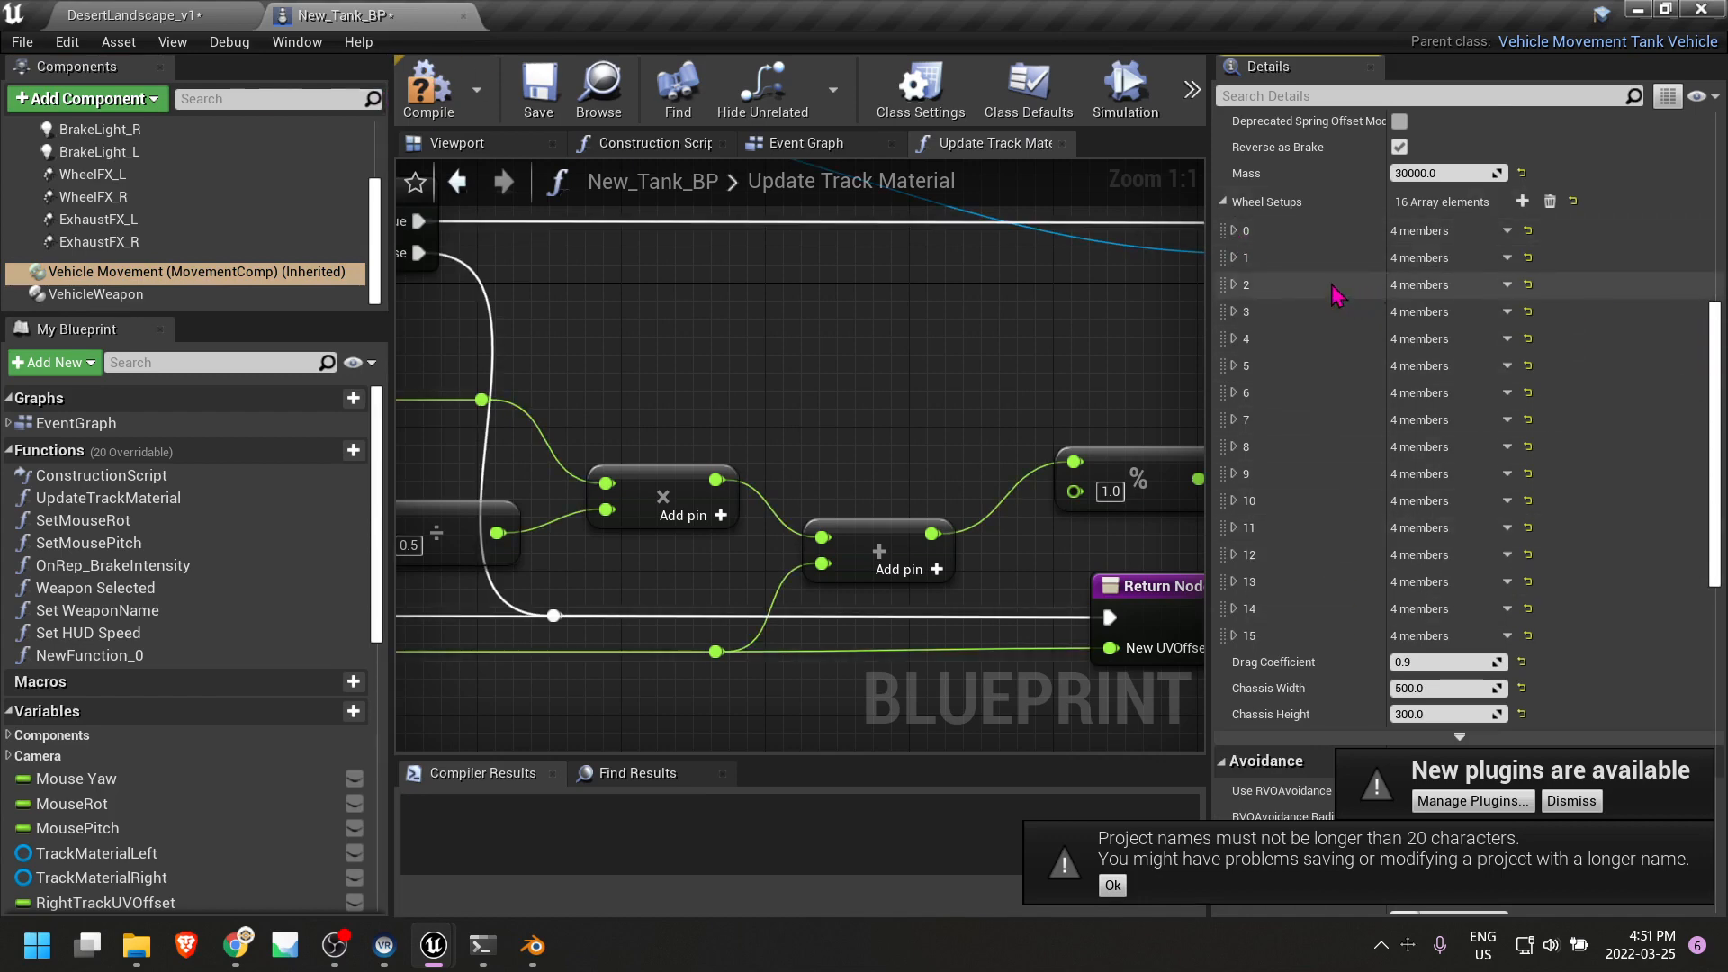
pyautogui.click(1243, 236)
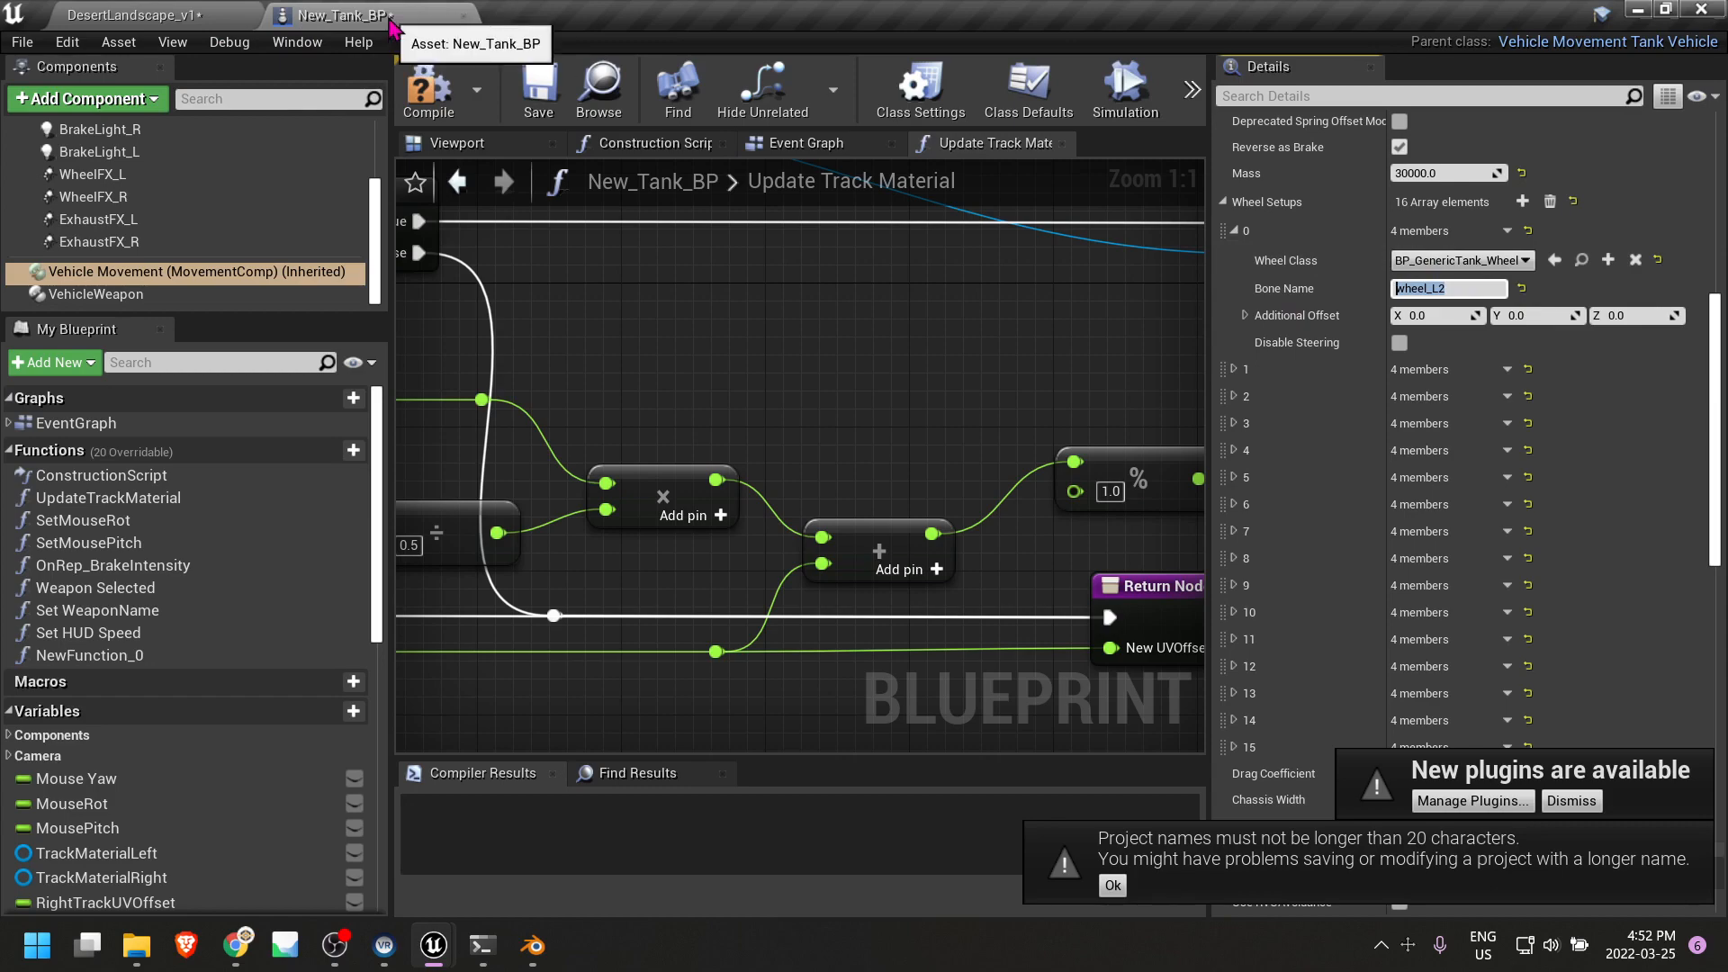
# Detach the New_Tank_BP editor into its own enlarged window and move it clear of the SK_East_Tank_T72b asset.
pyautogui.moveTo(391, 24); pyautogui.dragTo(193, 195)
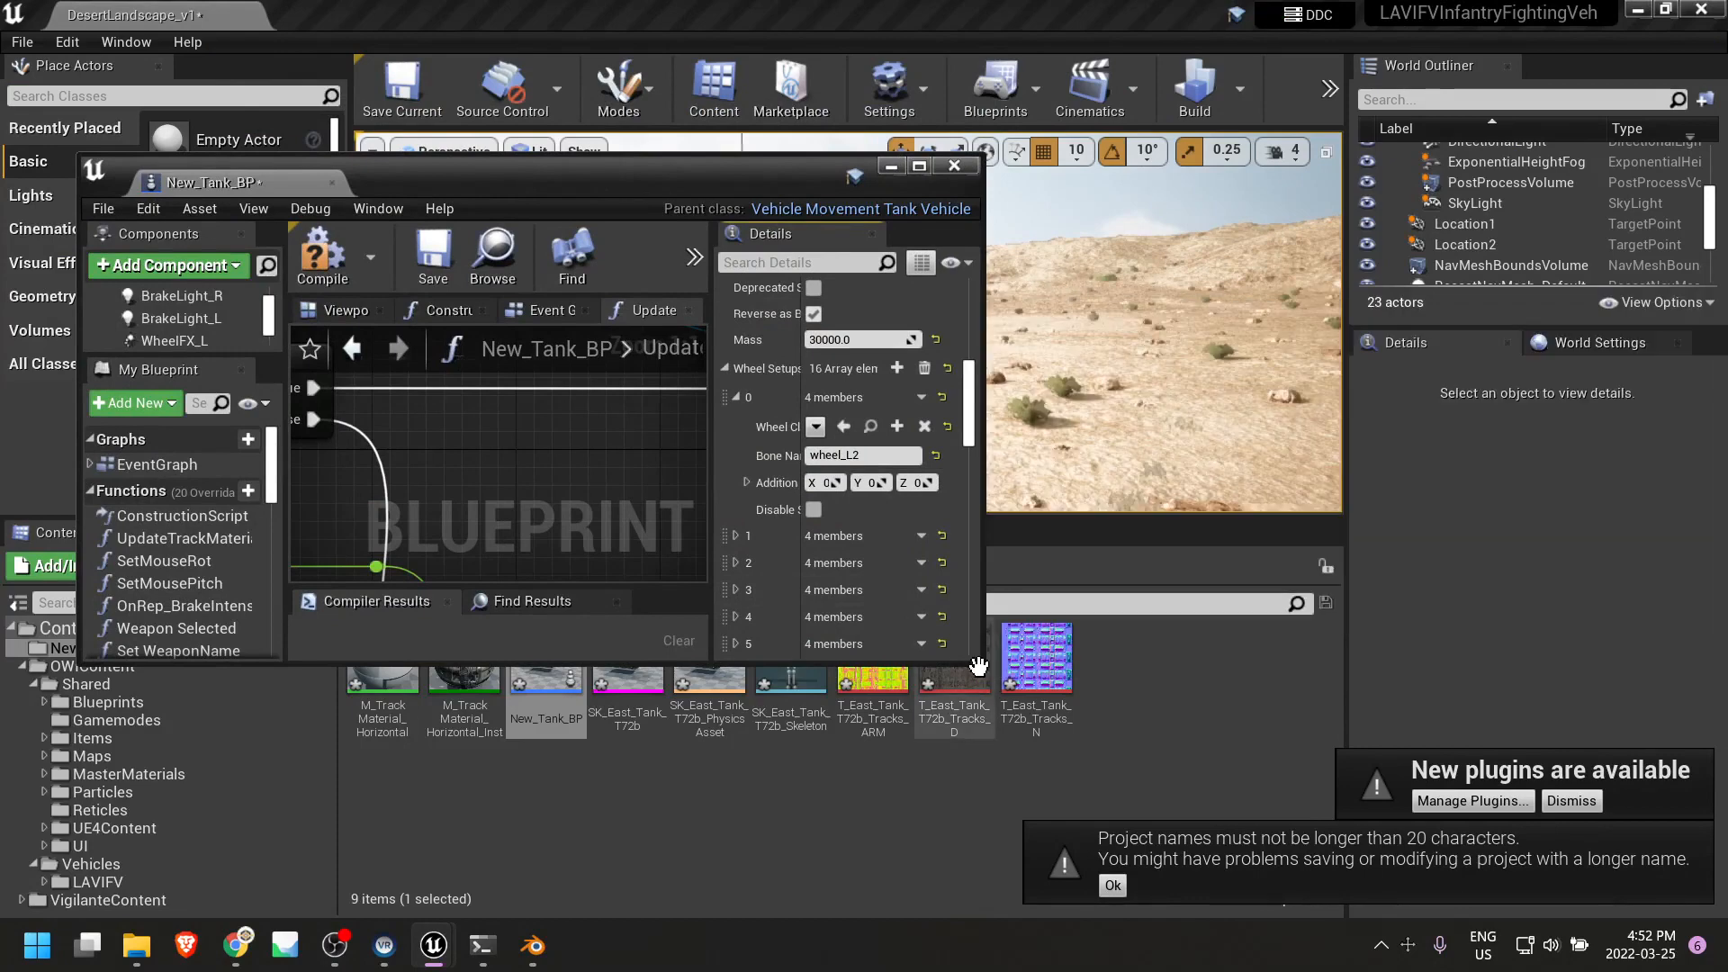
pyautogui.moveTo(983, 663); pyautogui.dragTo(1265, 825)
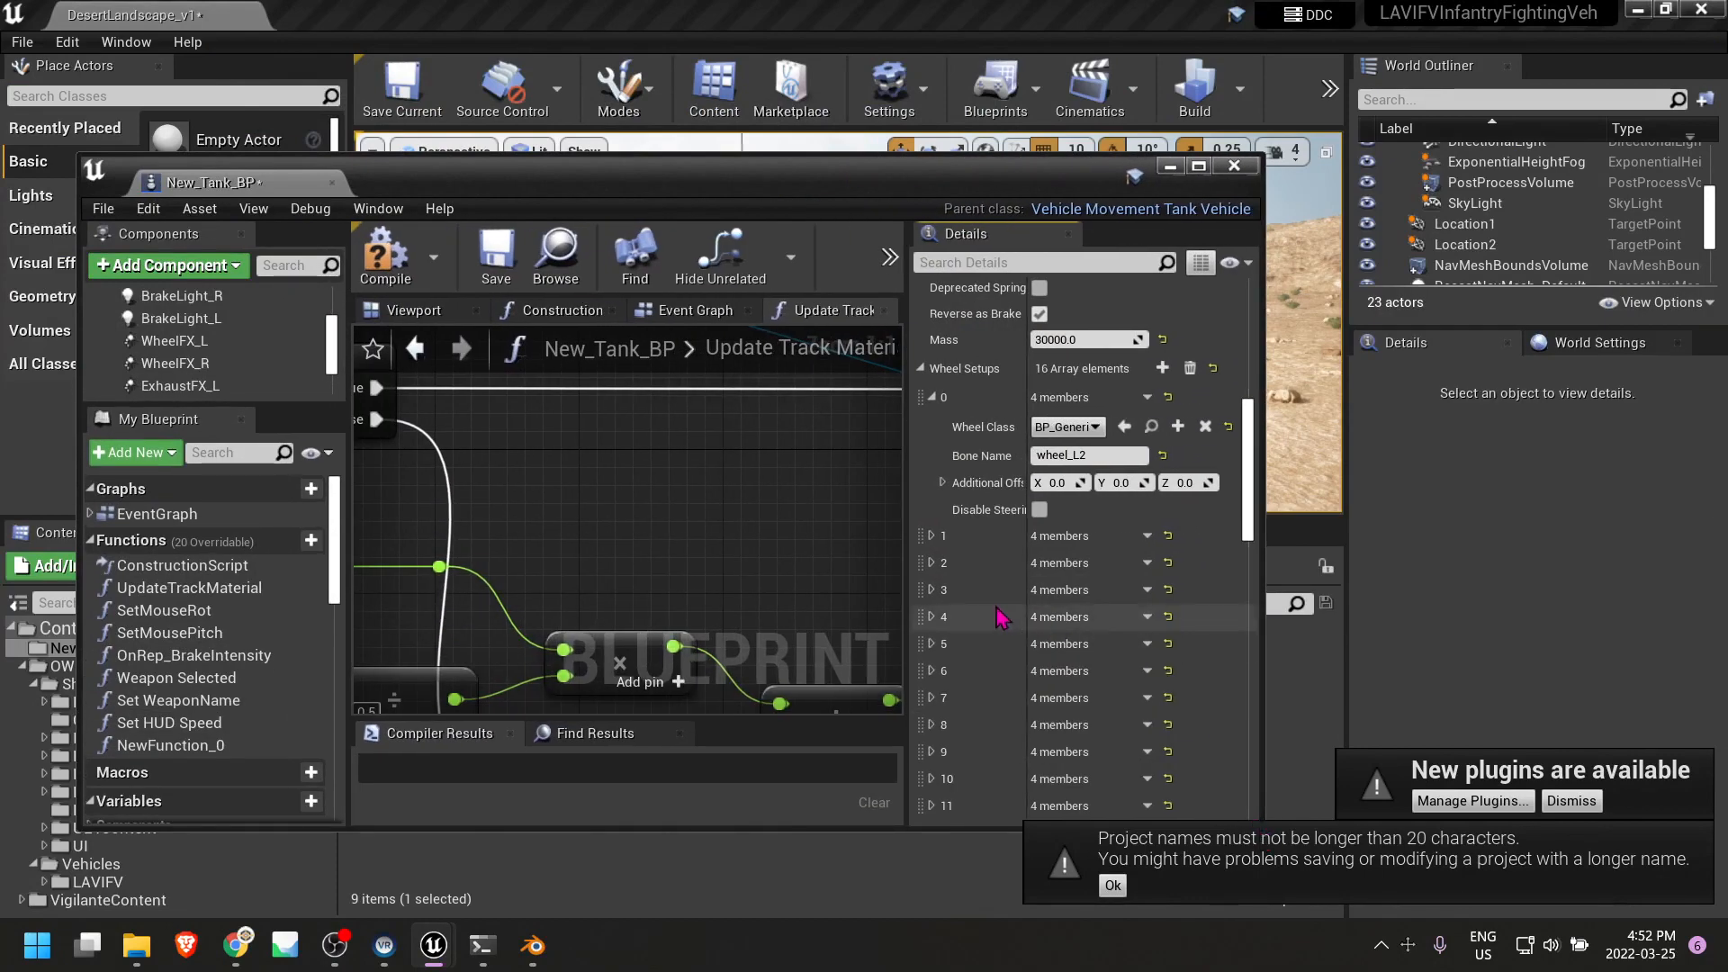
pyautogui.scroll(2, 977, 513)
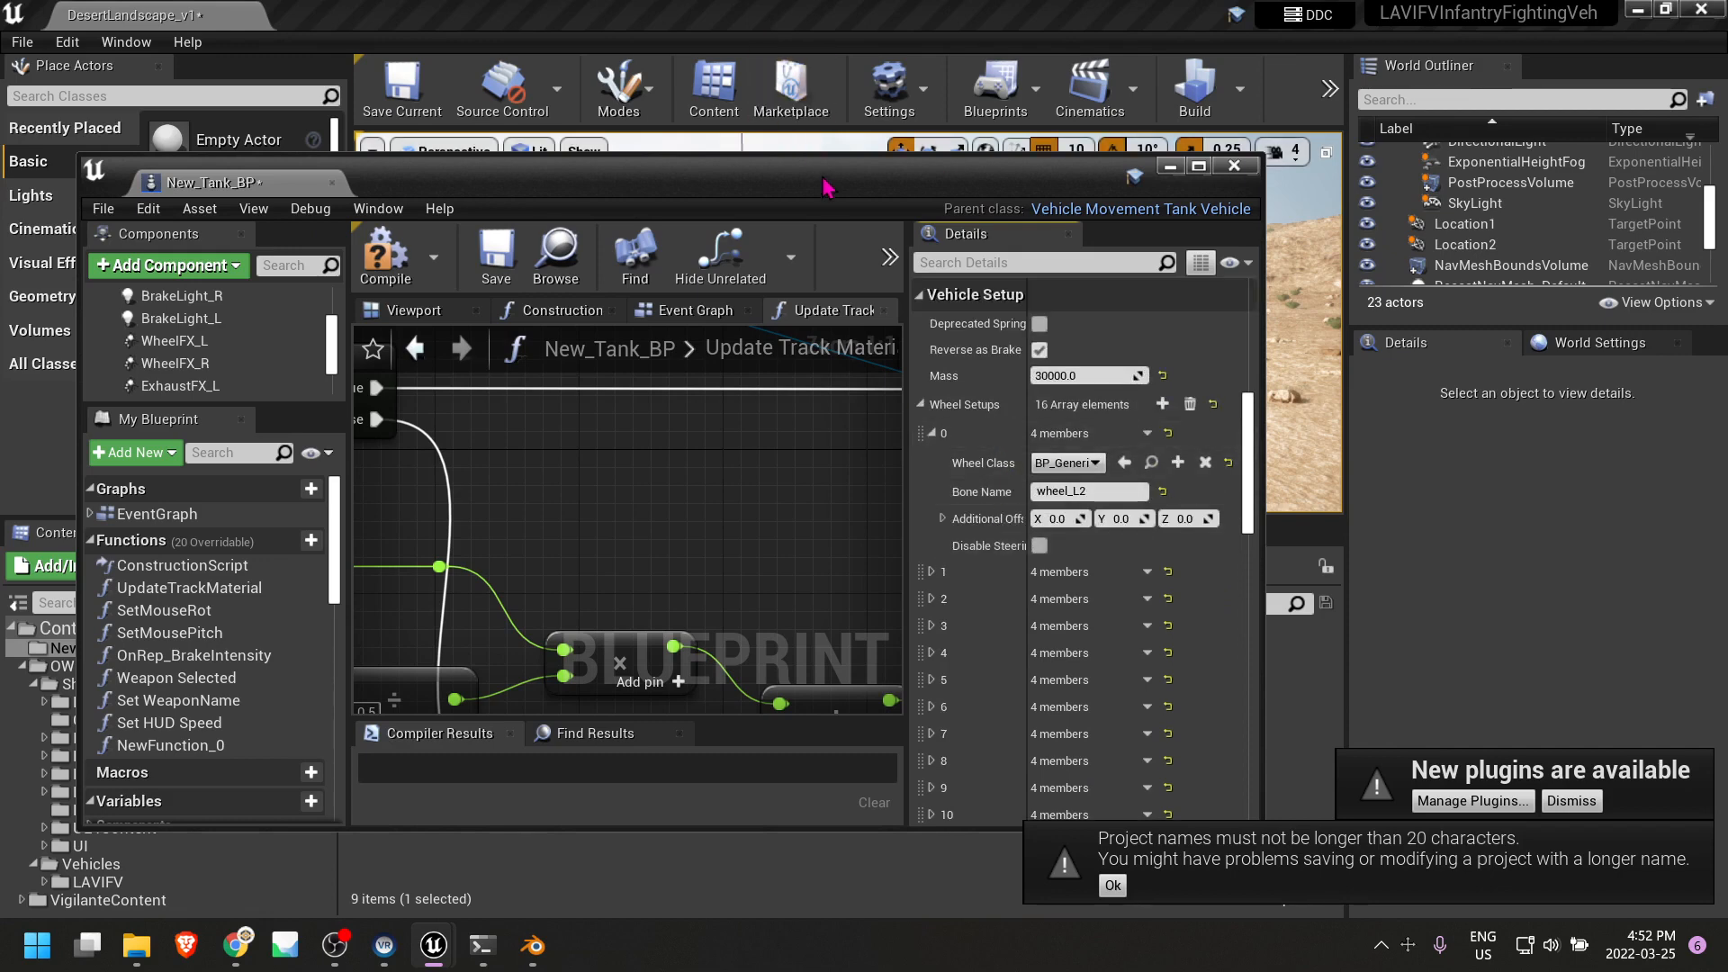
pyautogui.moveTo(681, 185); pyautogui.dragTo(196, 40)
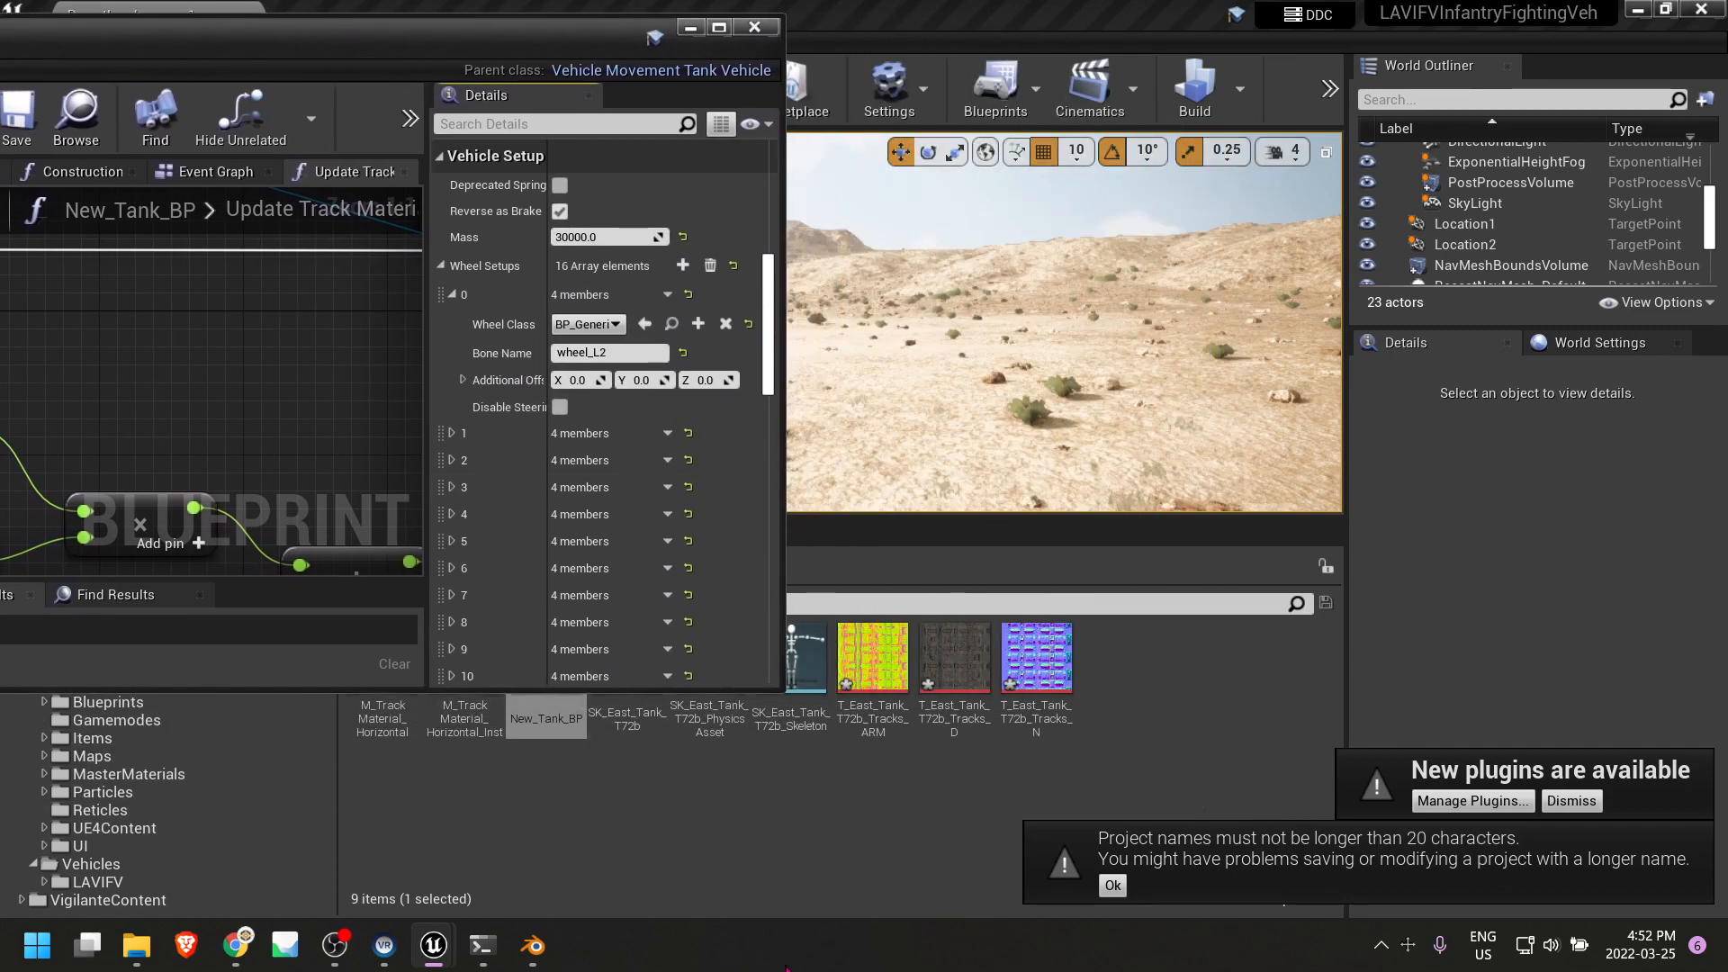
pyautogui.click(769, 826)
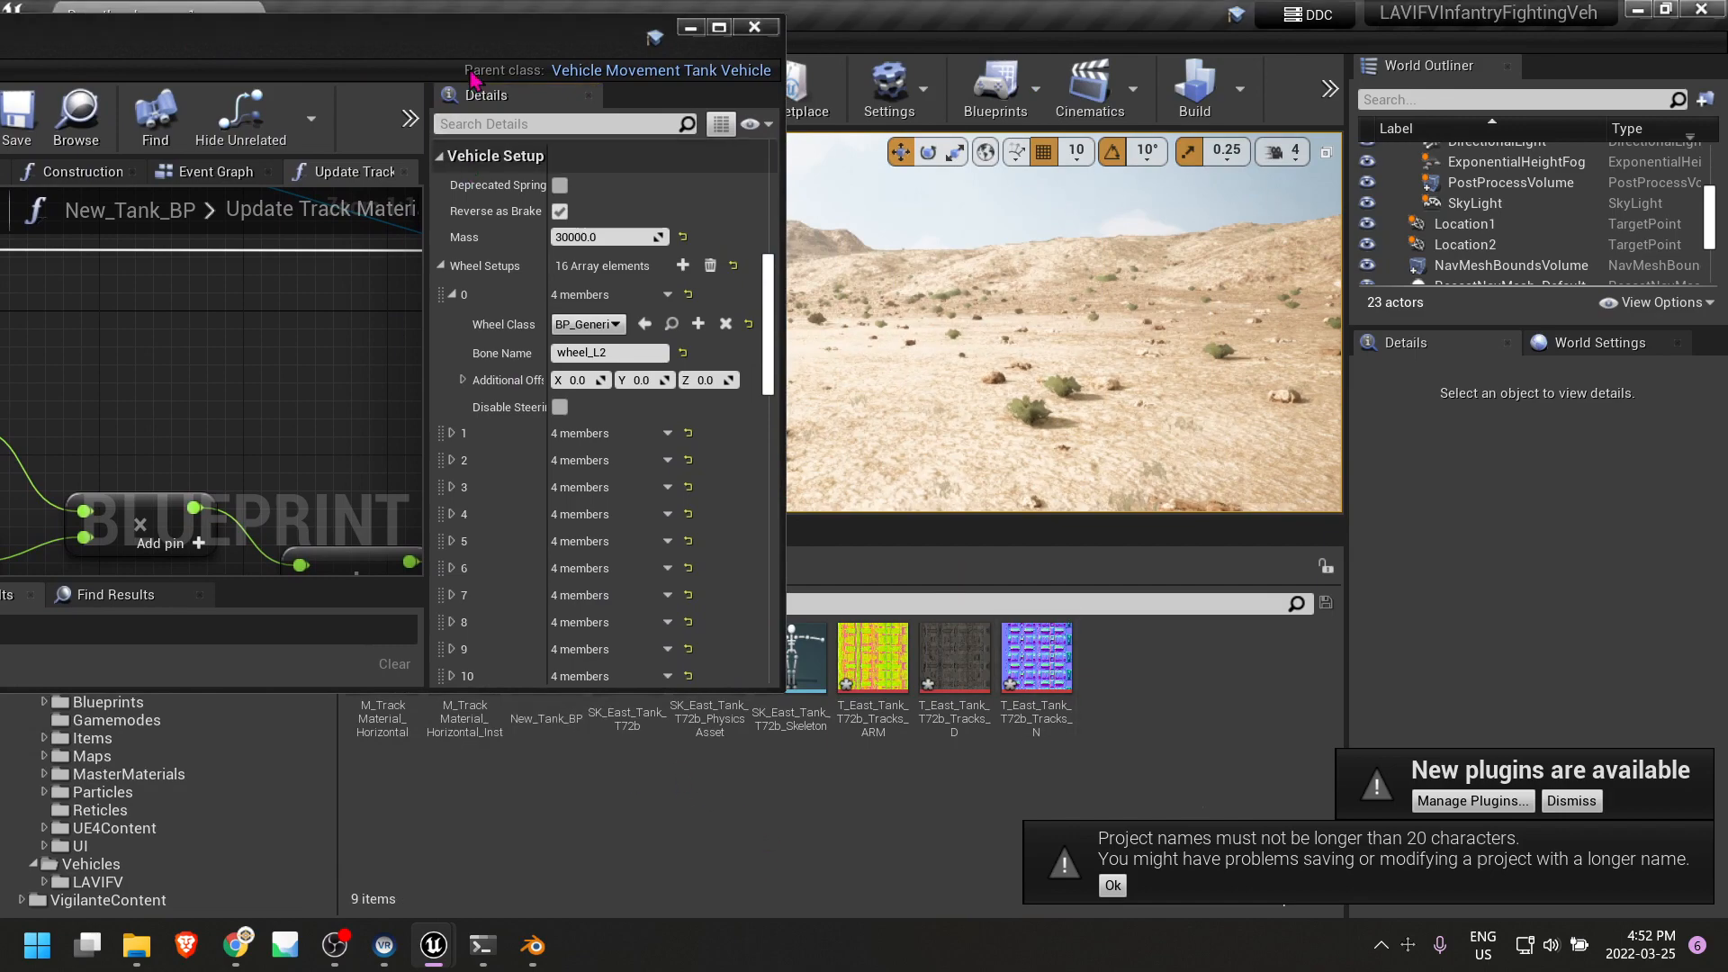
pyautogui.moveTo(492, 37); pyautogui.dragTo(225, 109)
# Open the SK_East_Tank_T72b skeletal mesh, separate it from New_Tank_BP into its own window, and maximize that window.
pyautogui.doubleClick(646, 641)
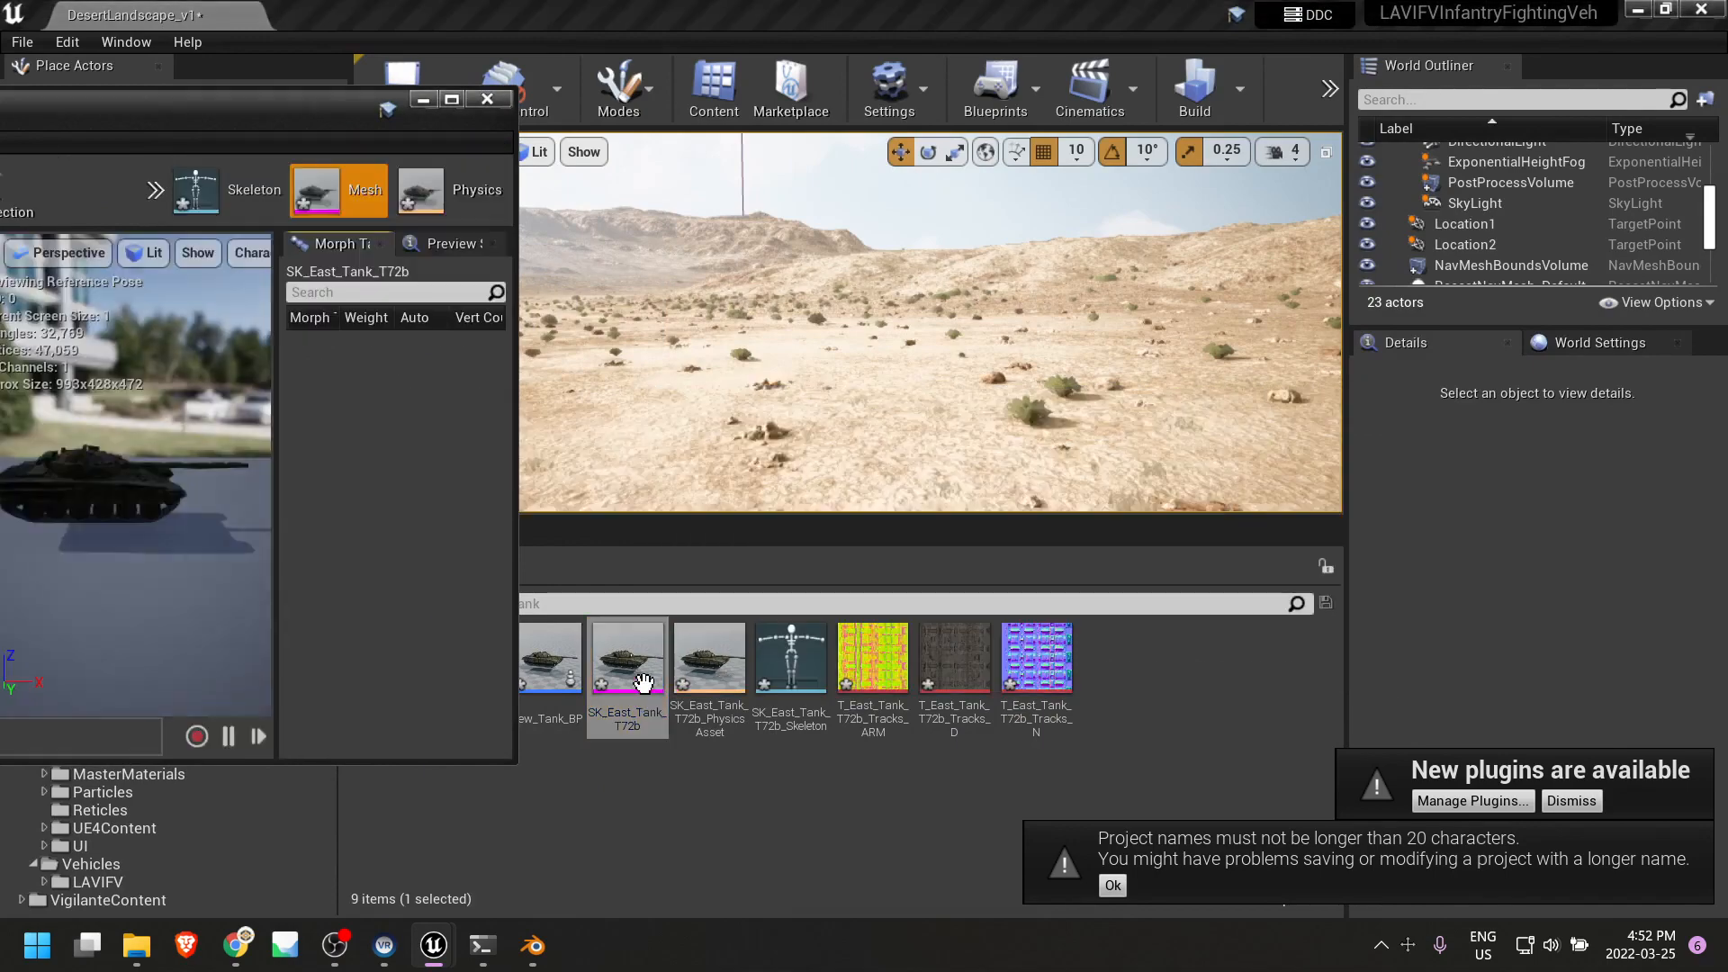
pyautogui.moveTo(207, 110); pyautogui.dragTo(1211, 65)
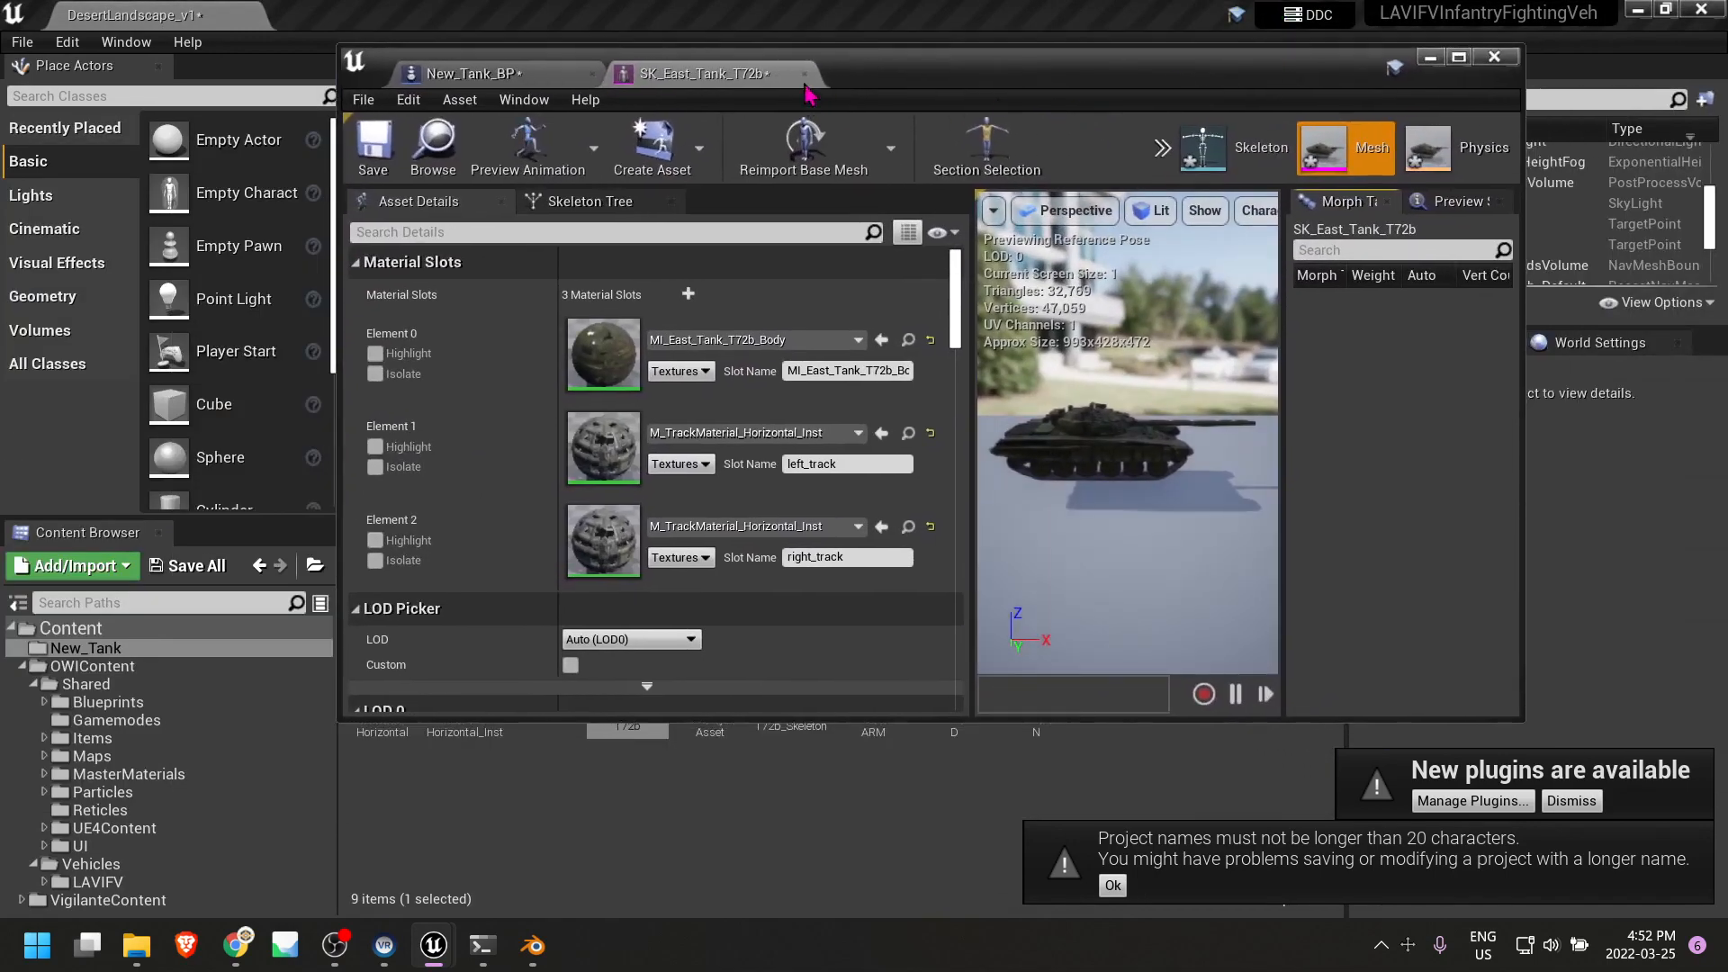
pyautogui.moveTo(752, 83); pyautogui.dragTo(1082, 106)
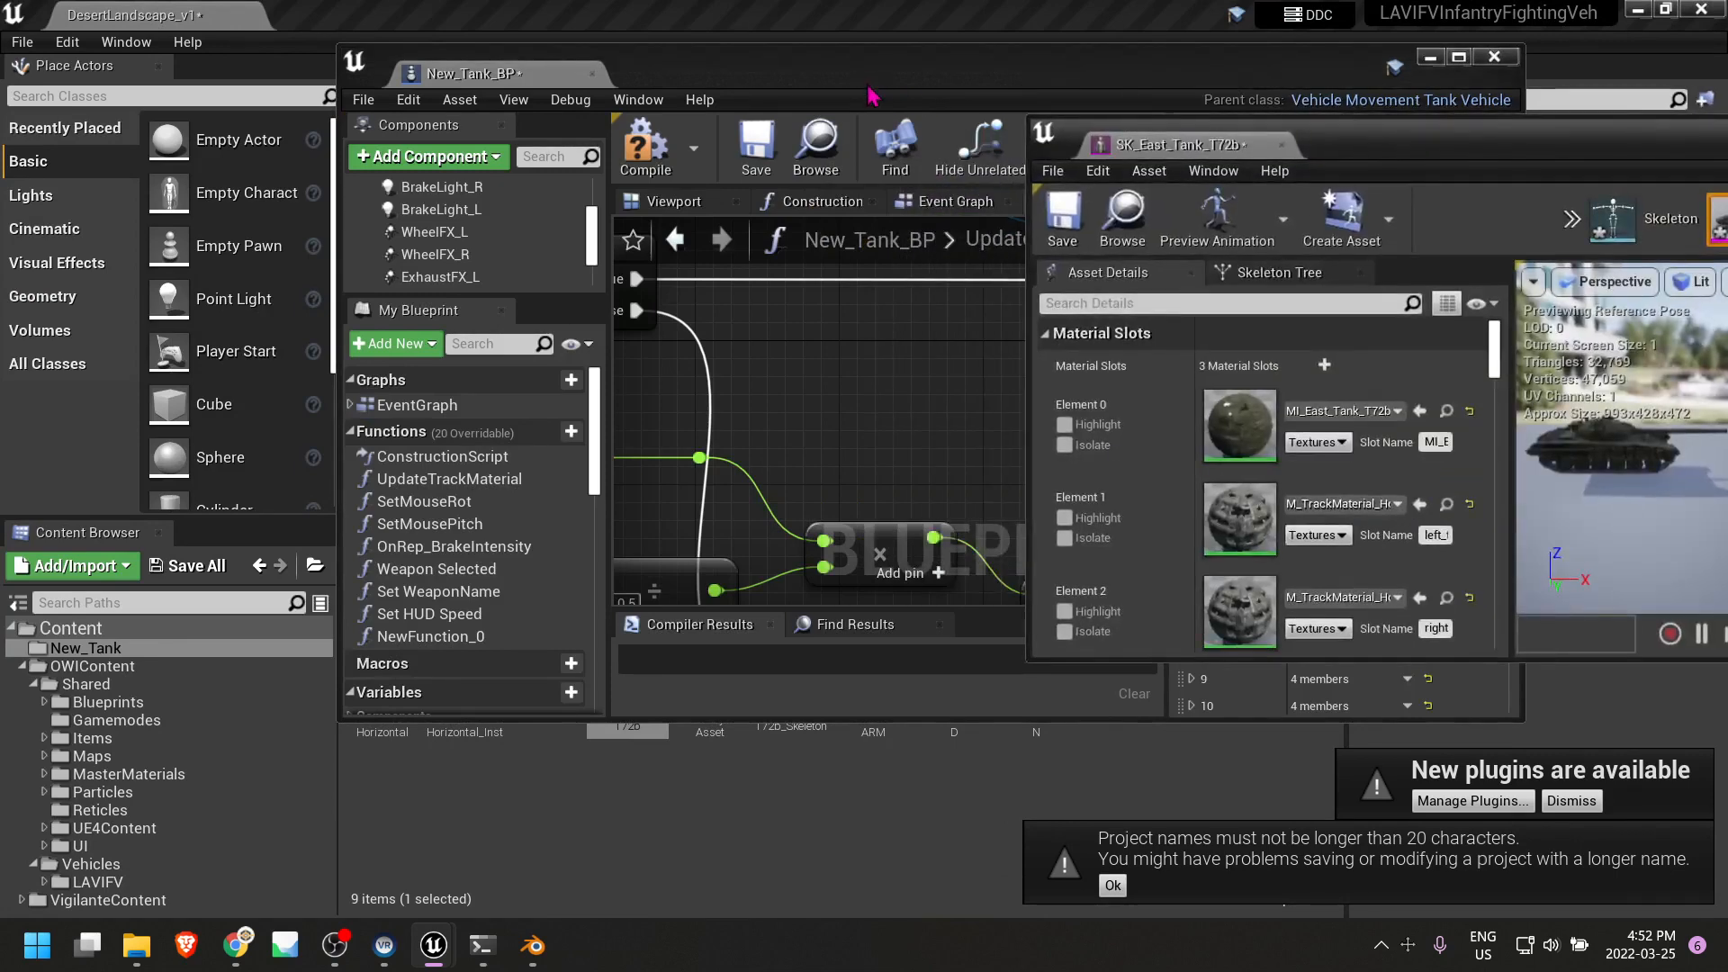
pyautogui.moveTo(869, 82); pyautogui.dragTo(183, 63)
pyautogui.moveTo(1462, 155); pyautogui.dragTo(967, 104)
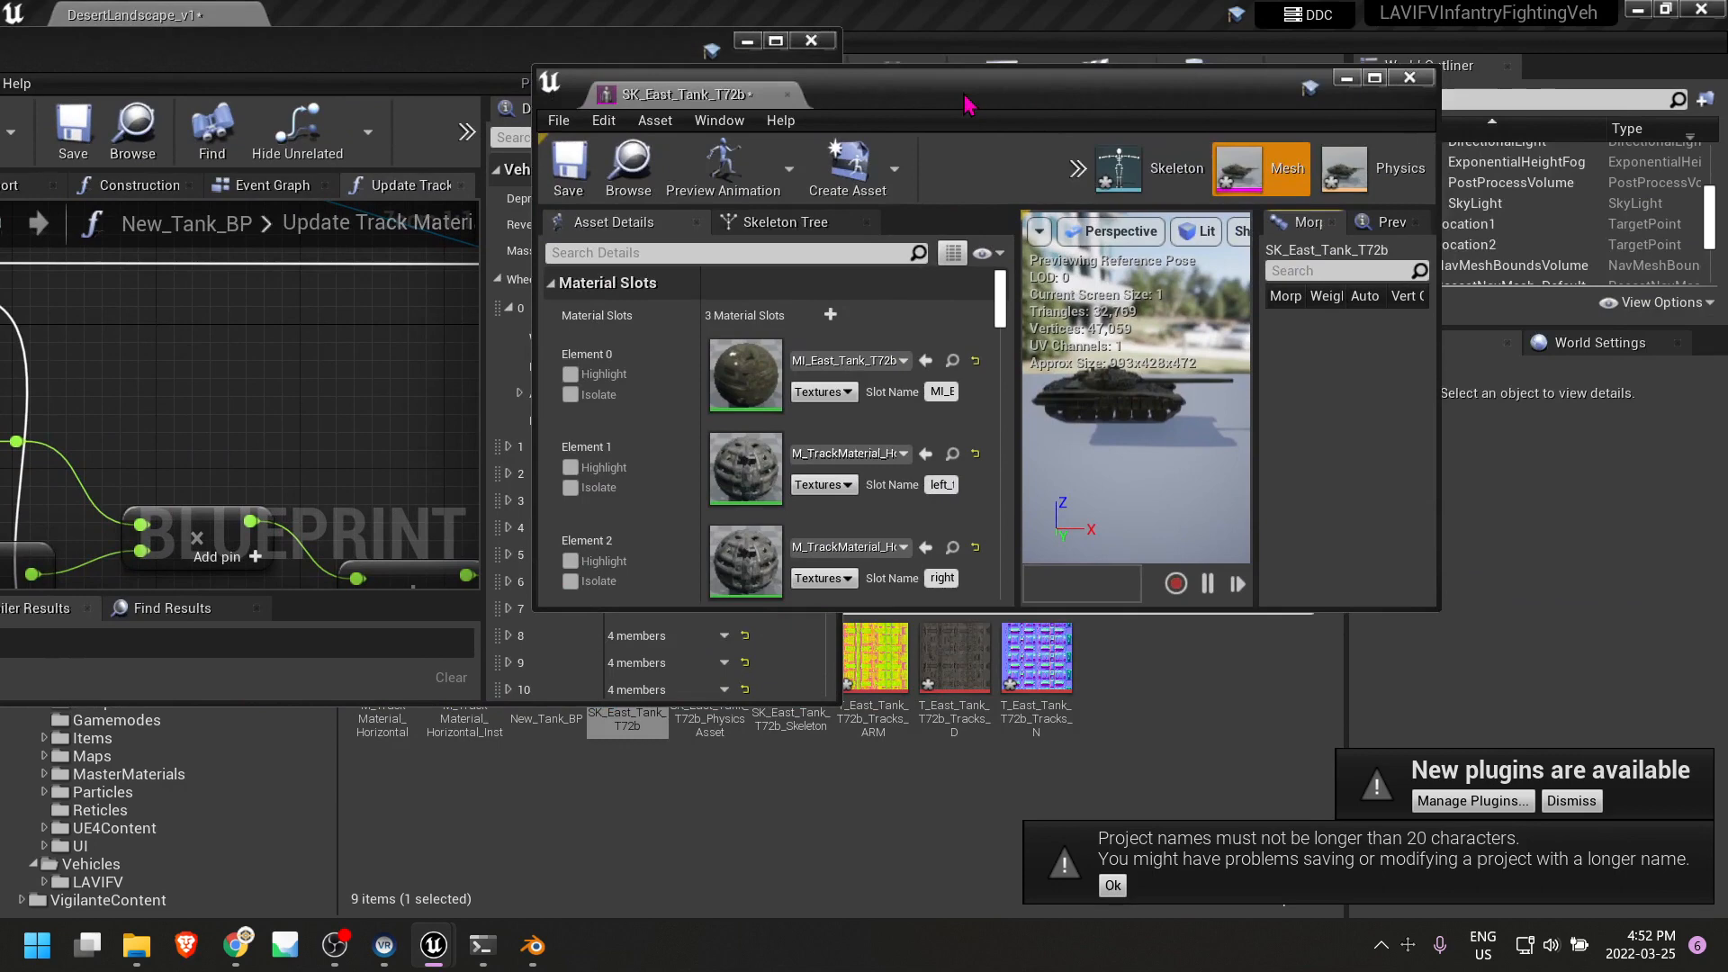
pyautogui.doubleClick(1080, 105)
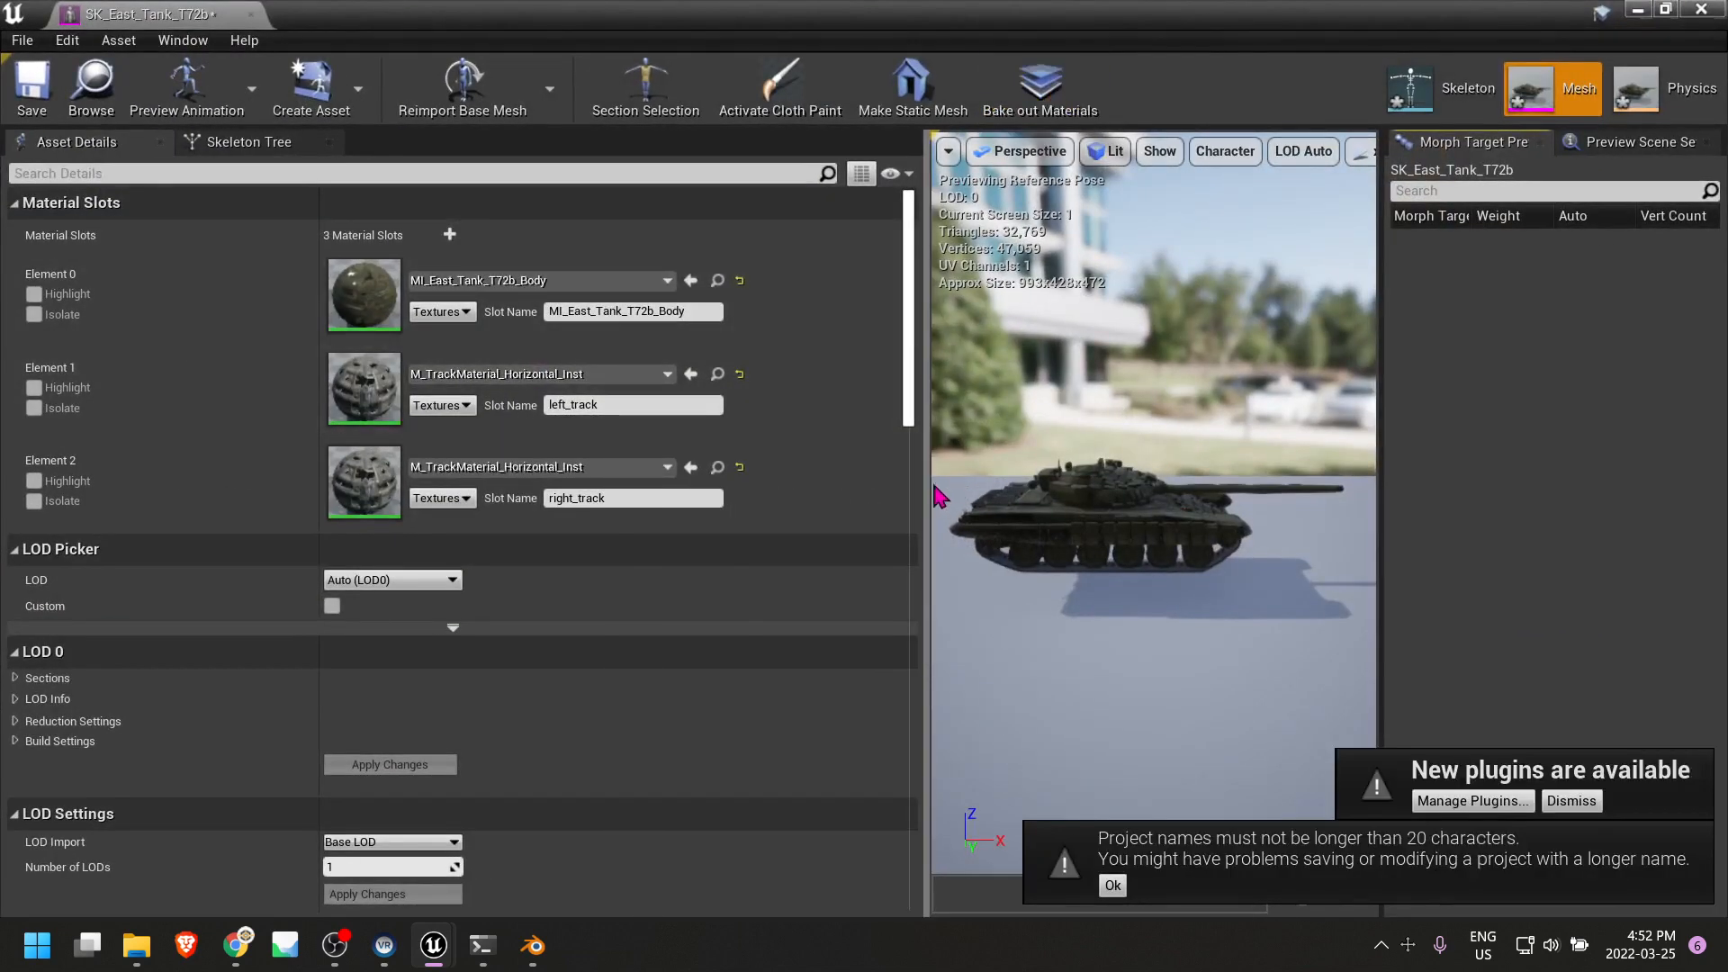
# Show the mesh's skeleton tree, collapse geo_grp, and examine the wheel joints under skeleton_grp.
pyautogui.moveTo(928, 486); pyautogui.dragTo(591, 515)
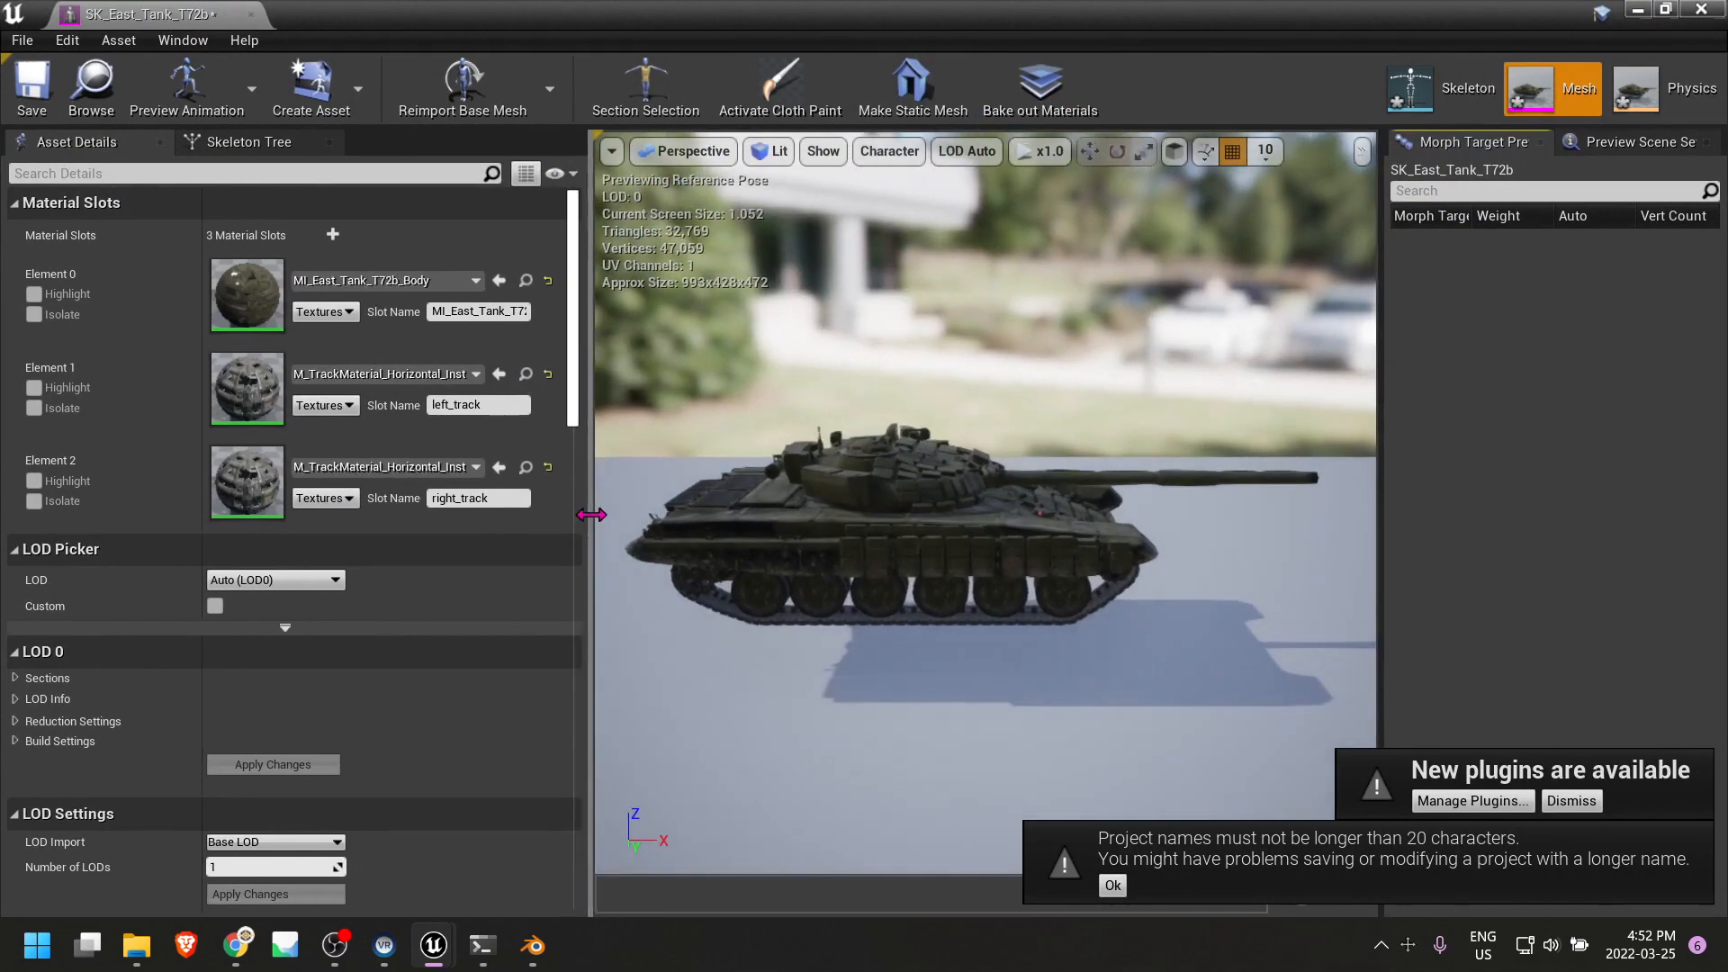
pyautogui.click(241, 142)
pyautogui.scroll(-10, 72, 495)
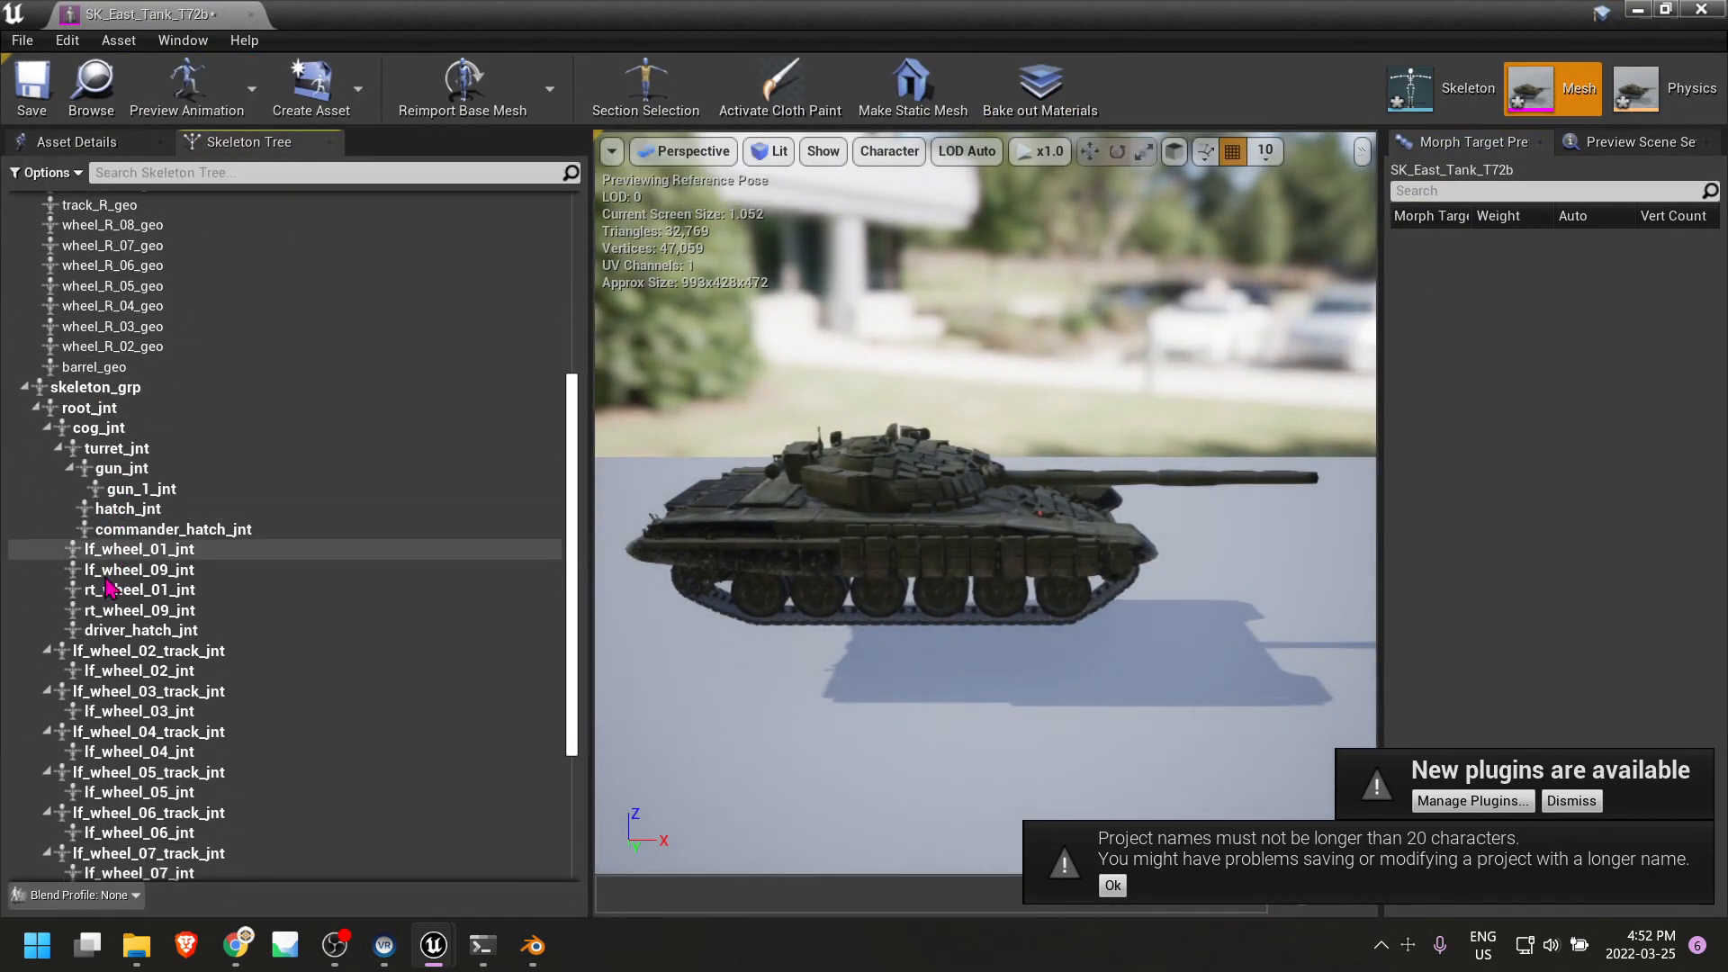
pyautogui.scroll(8, 49, 405)
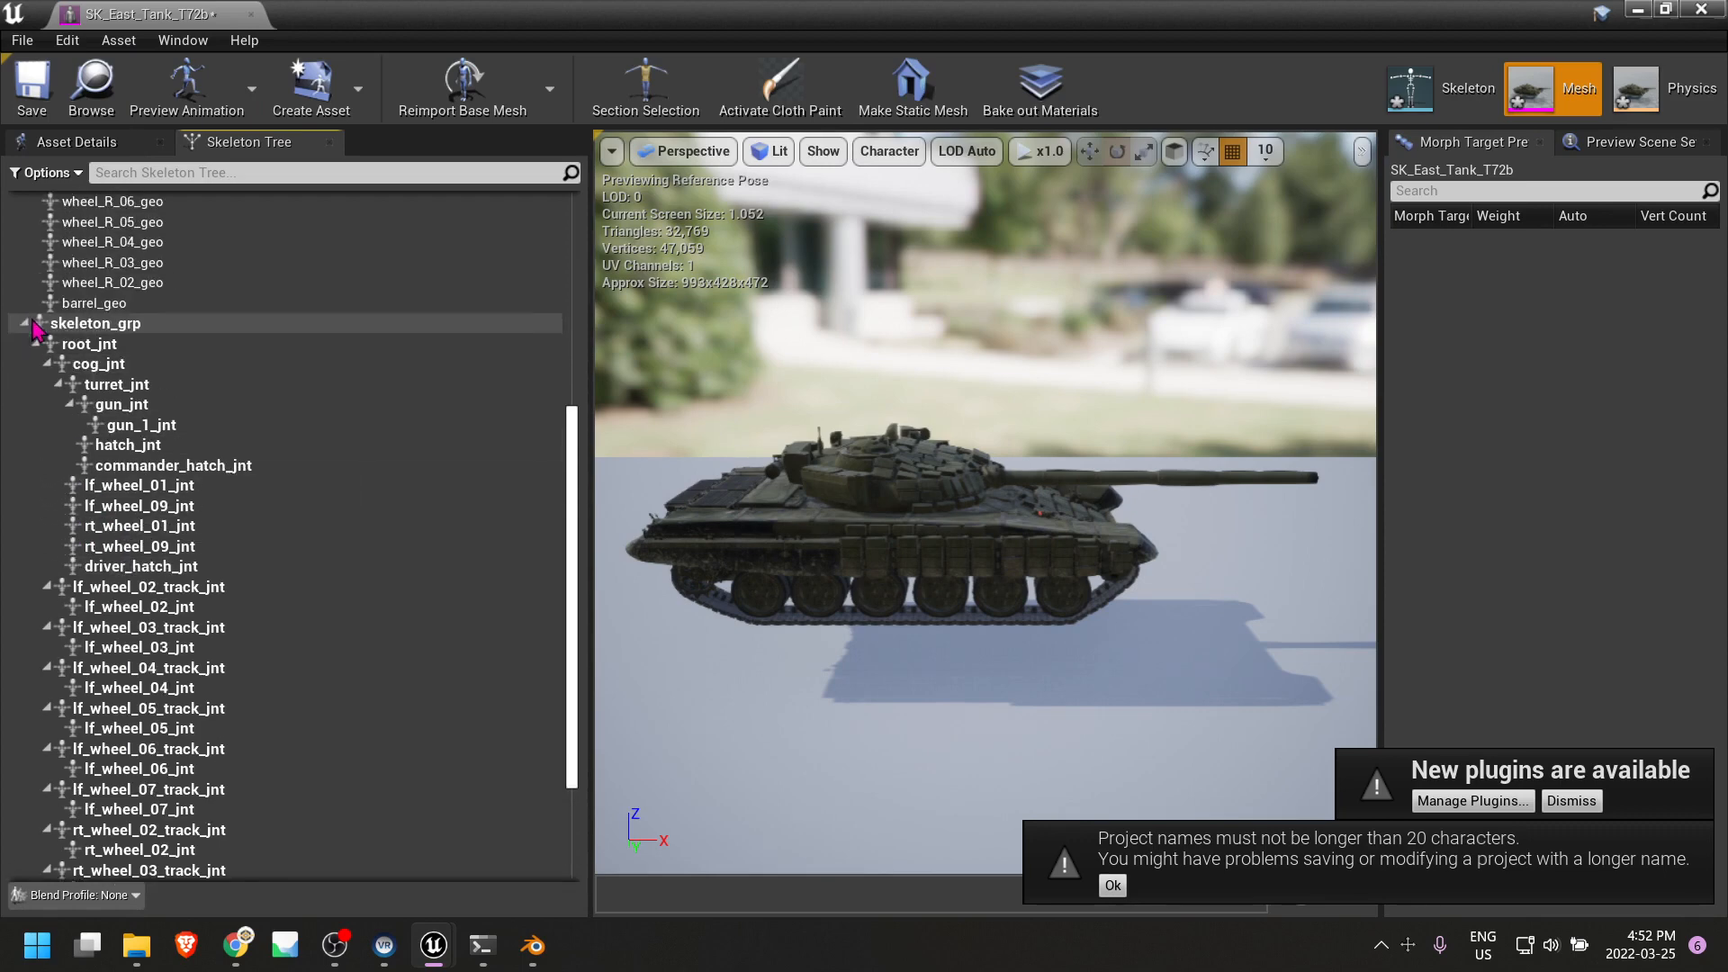
pyautogui.scroll(5, 36, 325)
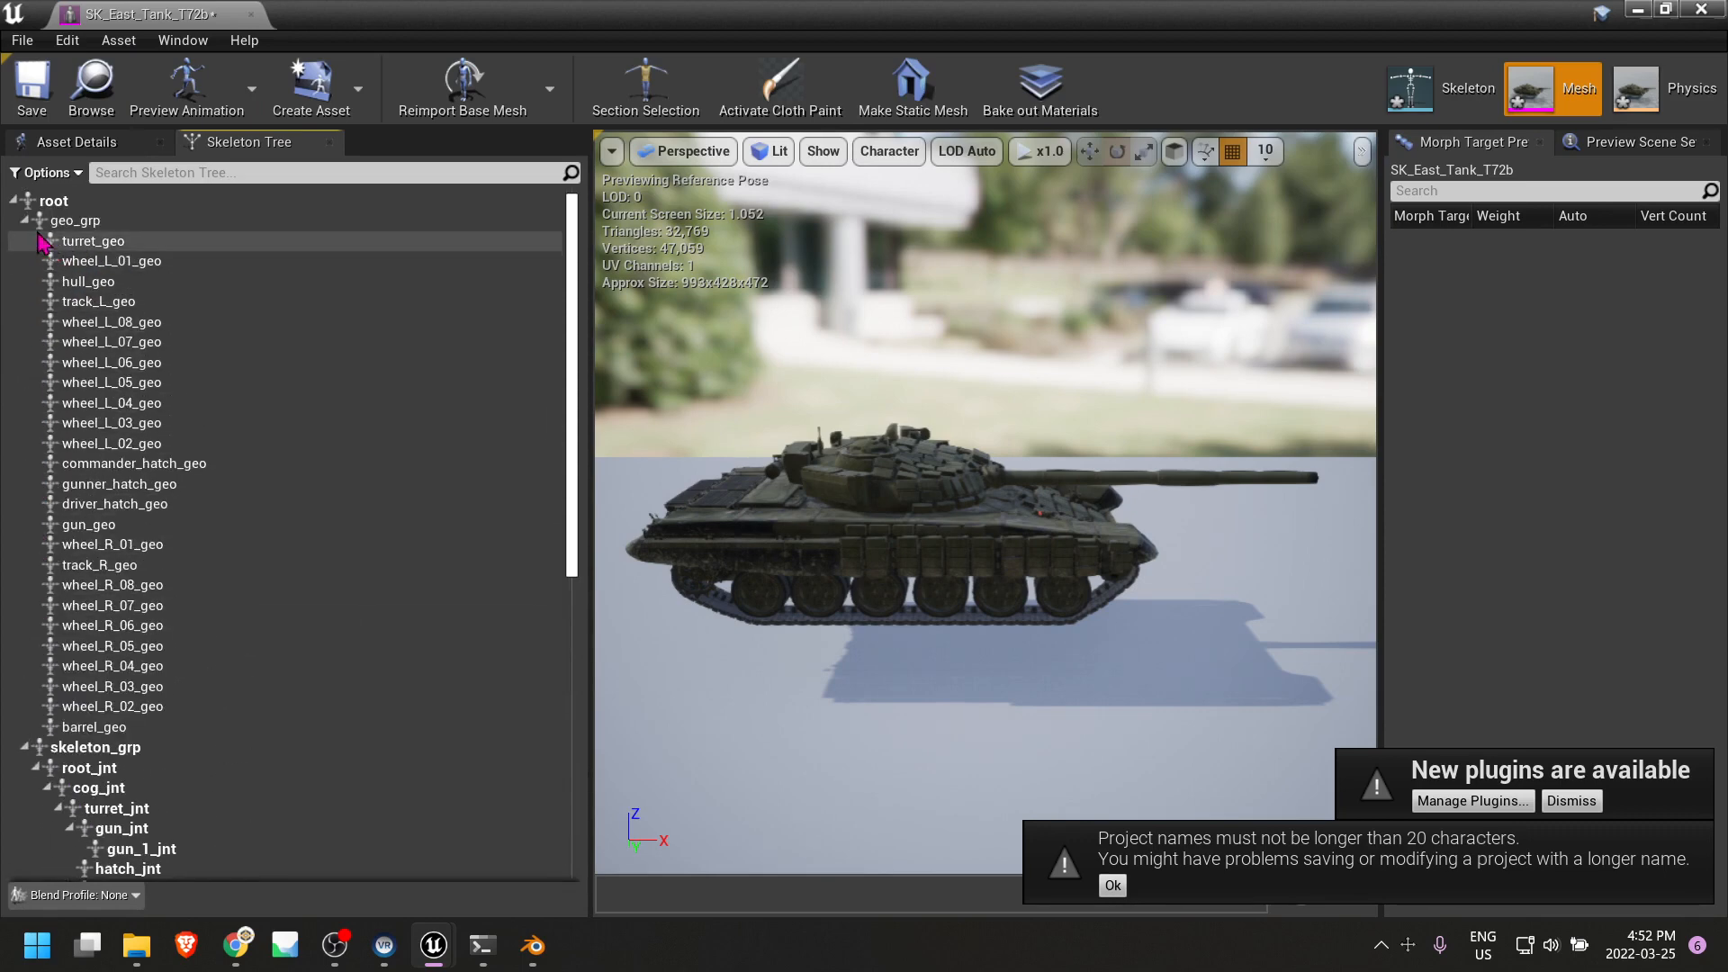
pyautogui.click(25, 221)
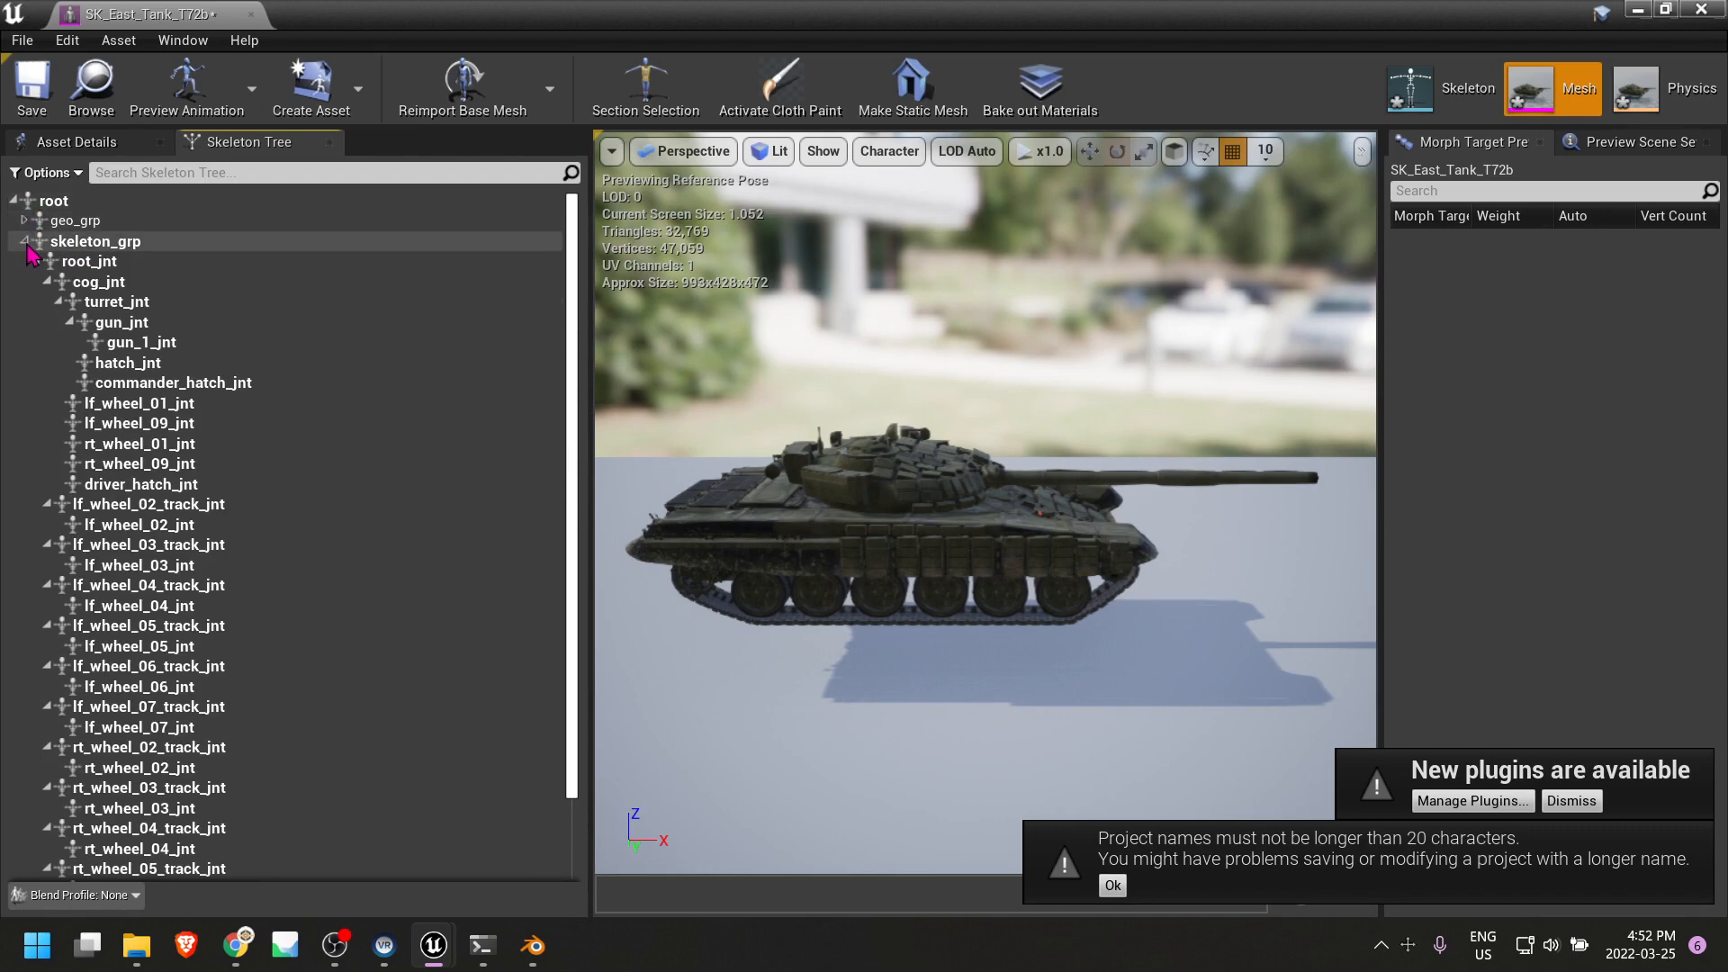
pyautogui.click(25, 241)
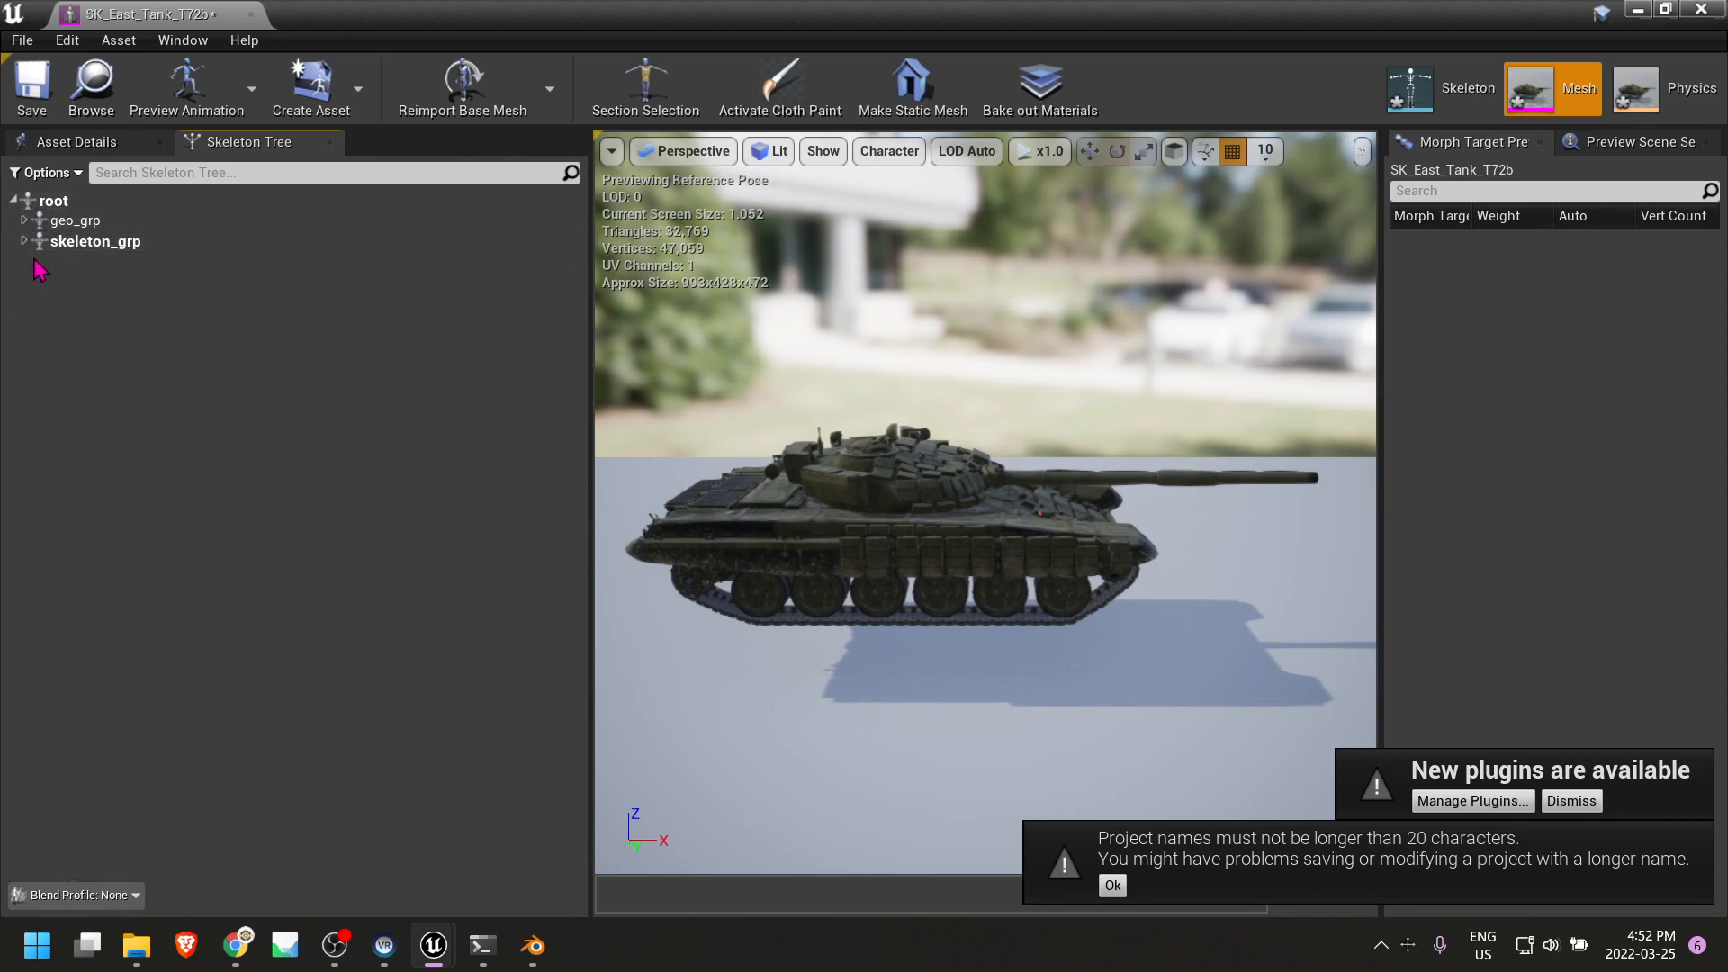
pyautogui.click(25, 241)
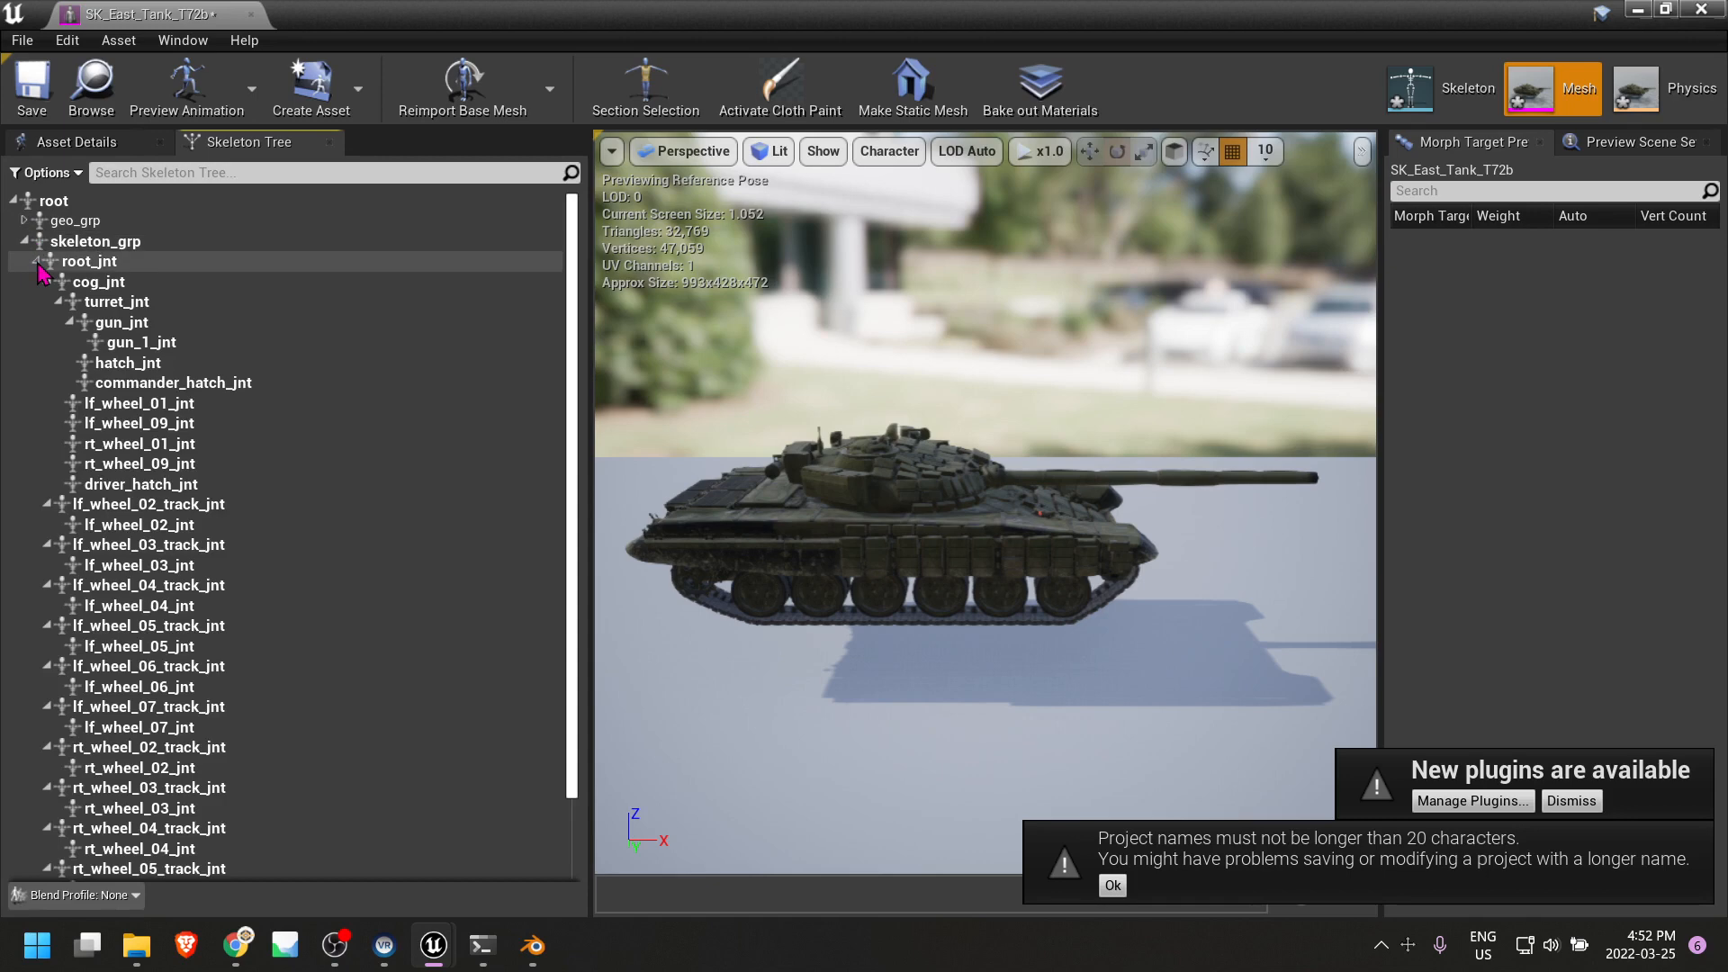
# Collapse cog_jnt in the skeleton tree and check the positions of joints lf_wheel_02_jnt, lf_wheel_03_jnt and lf_wheel_04_jnt on the tank.
pyautogui.click(36, 261)
pyautogui.click(36, 261)
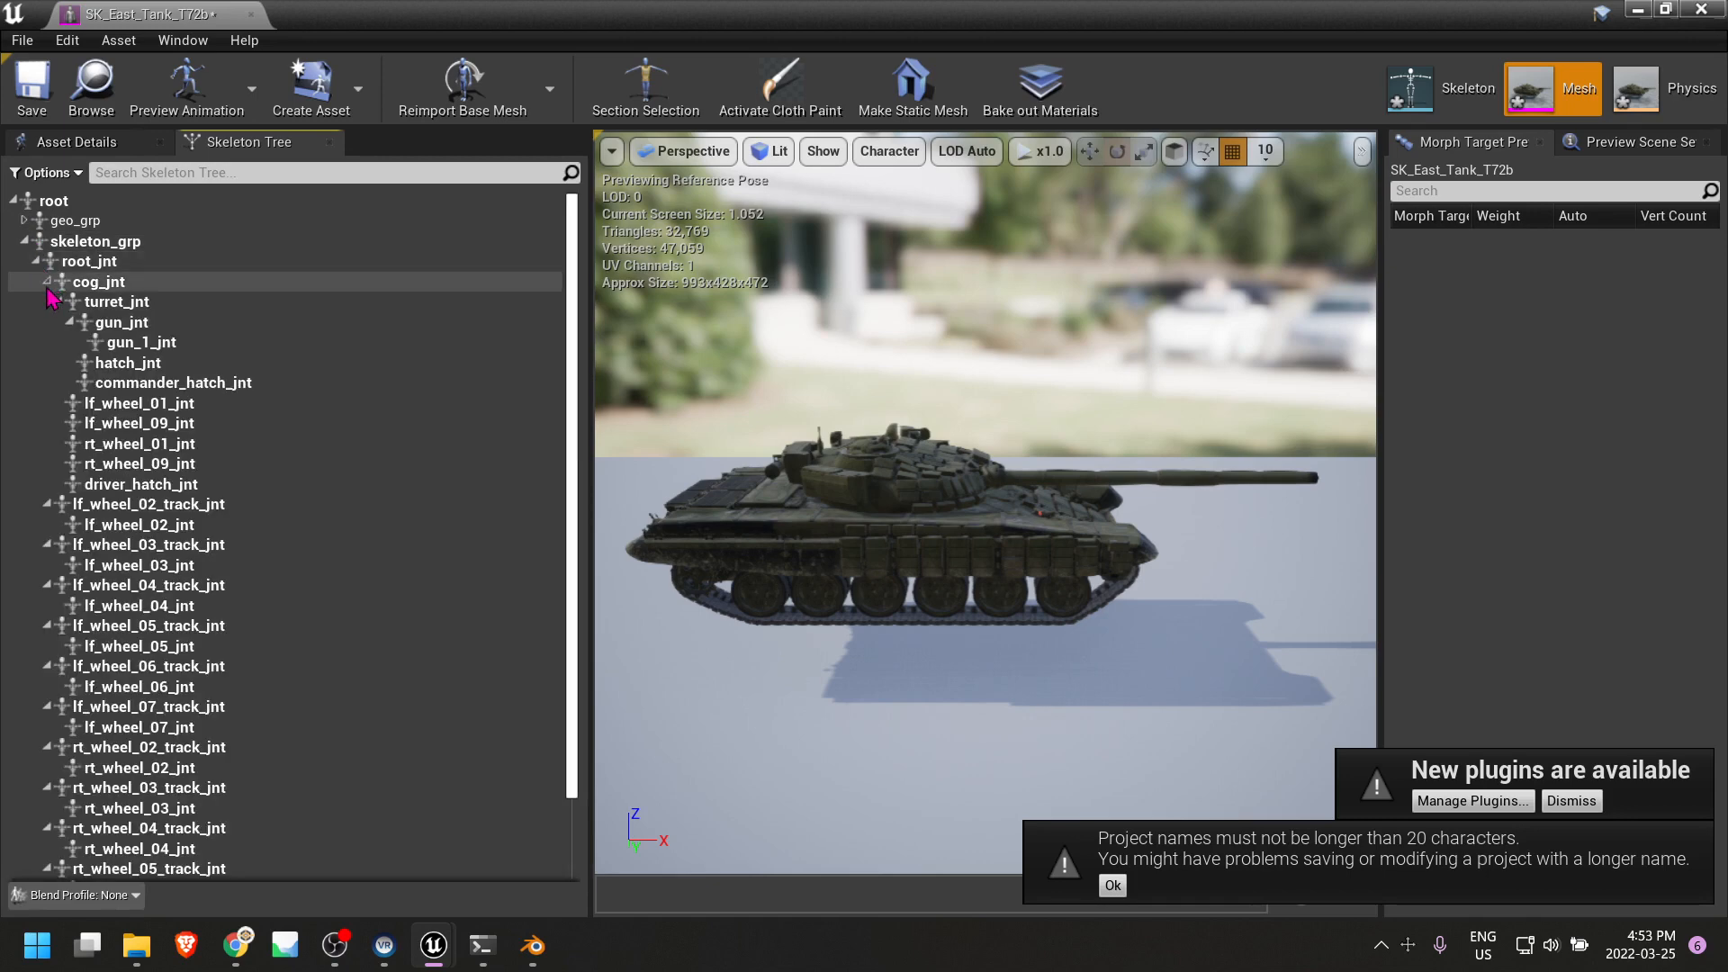
pyautogui.click(47, 282)
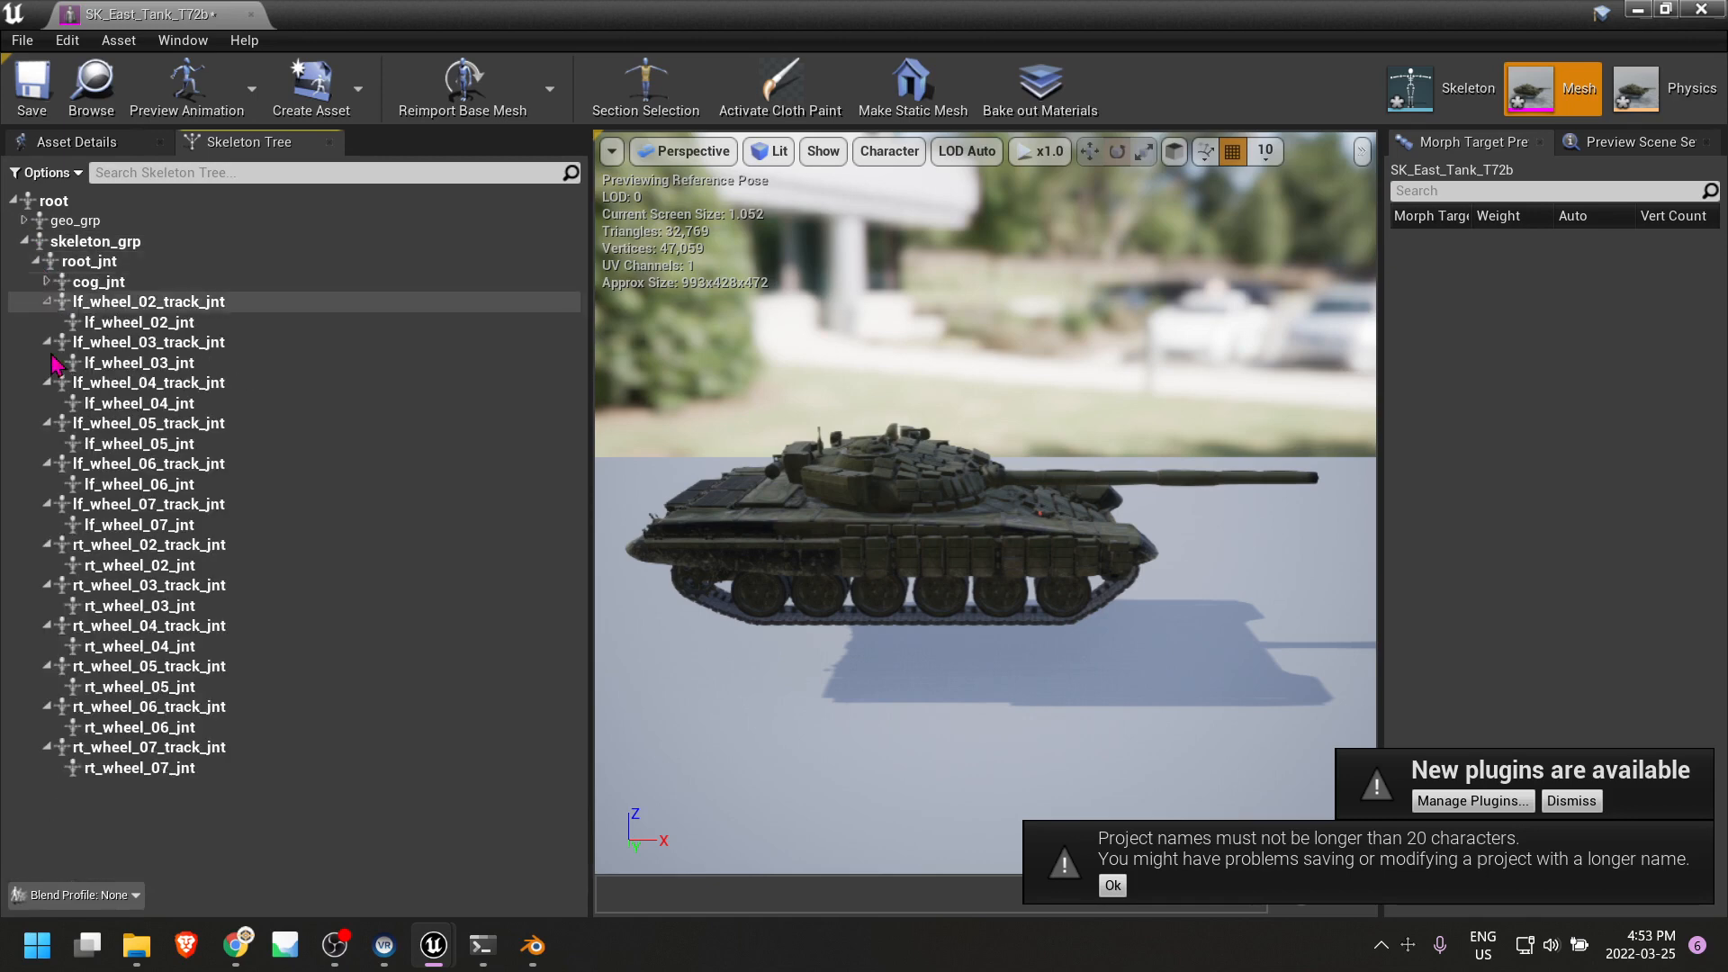
pyautogui.click(128, 329)
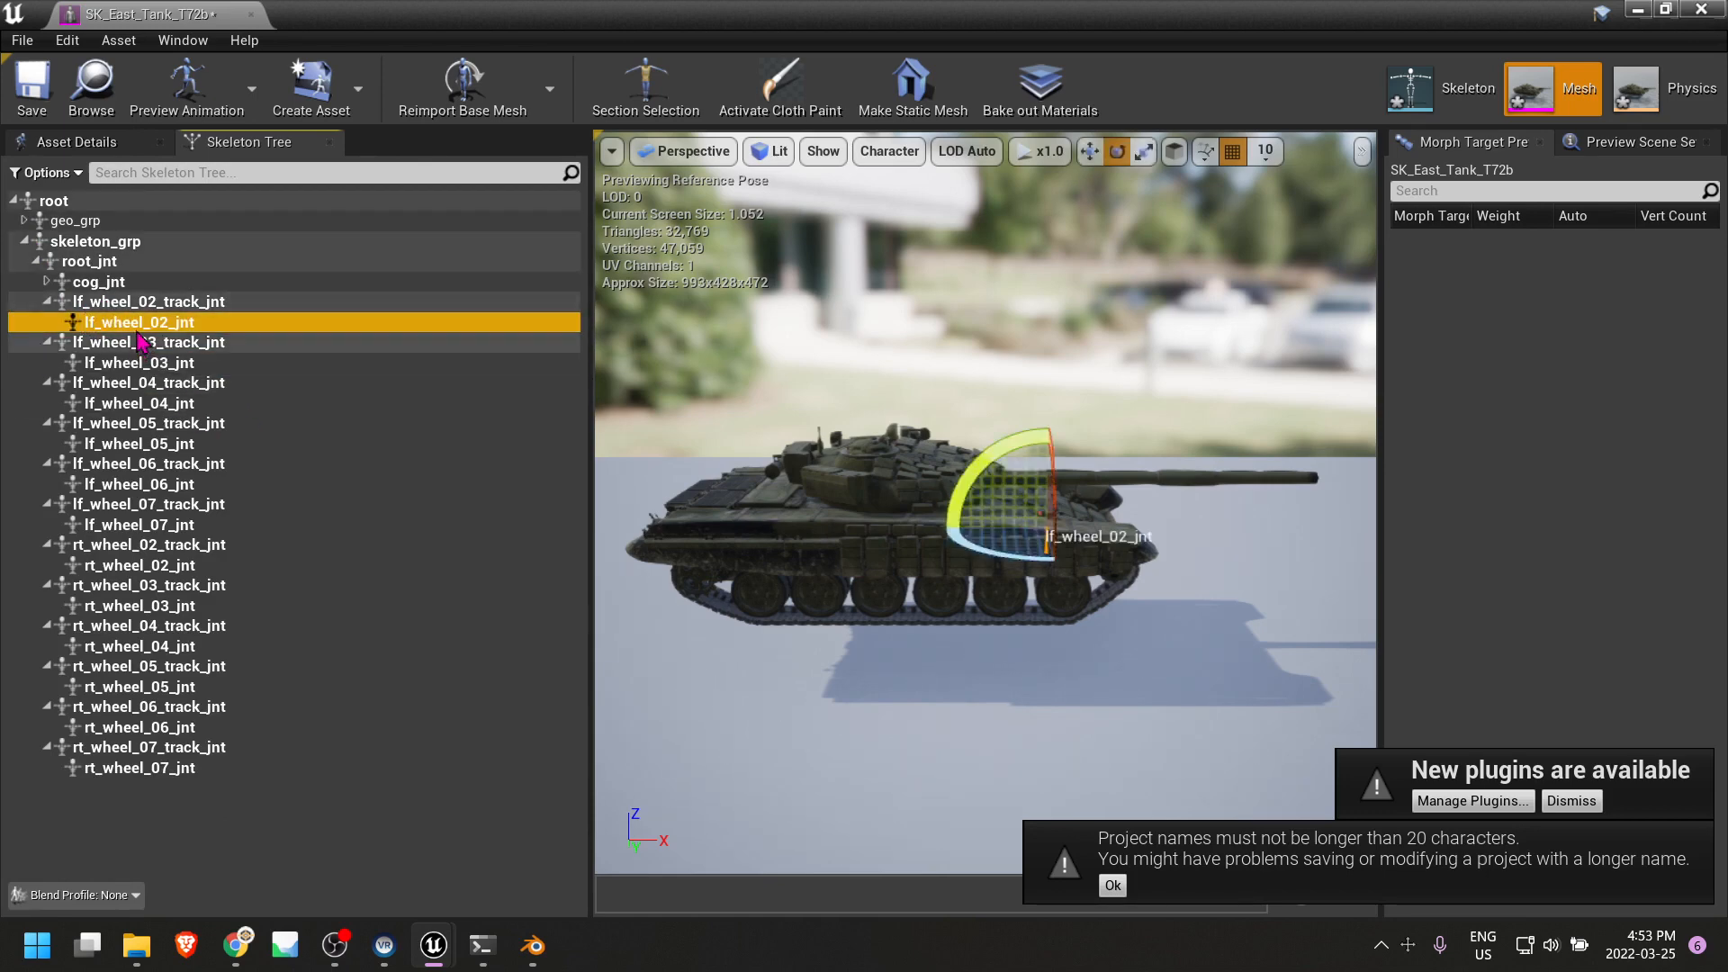
pyautogui.click(137, 362)
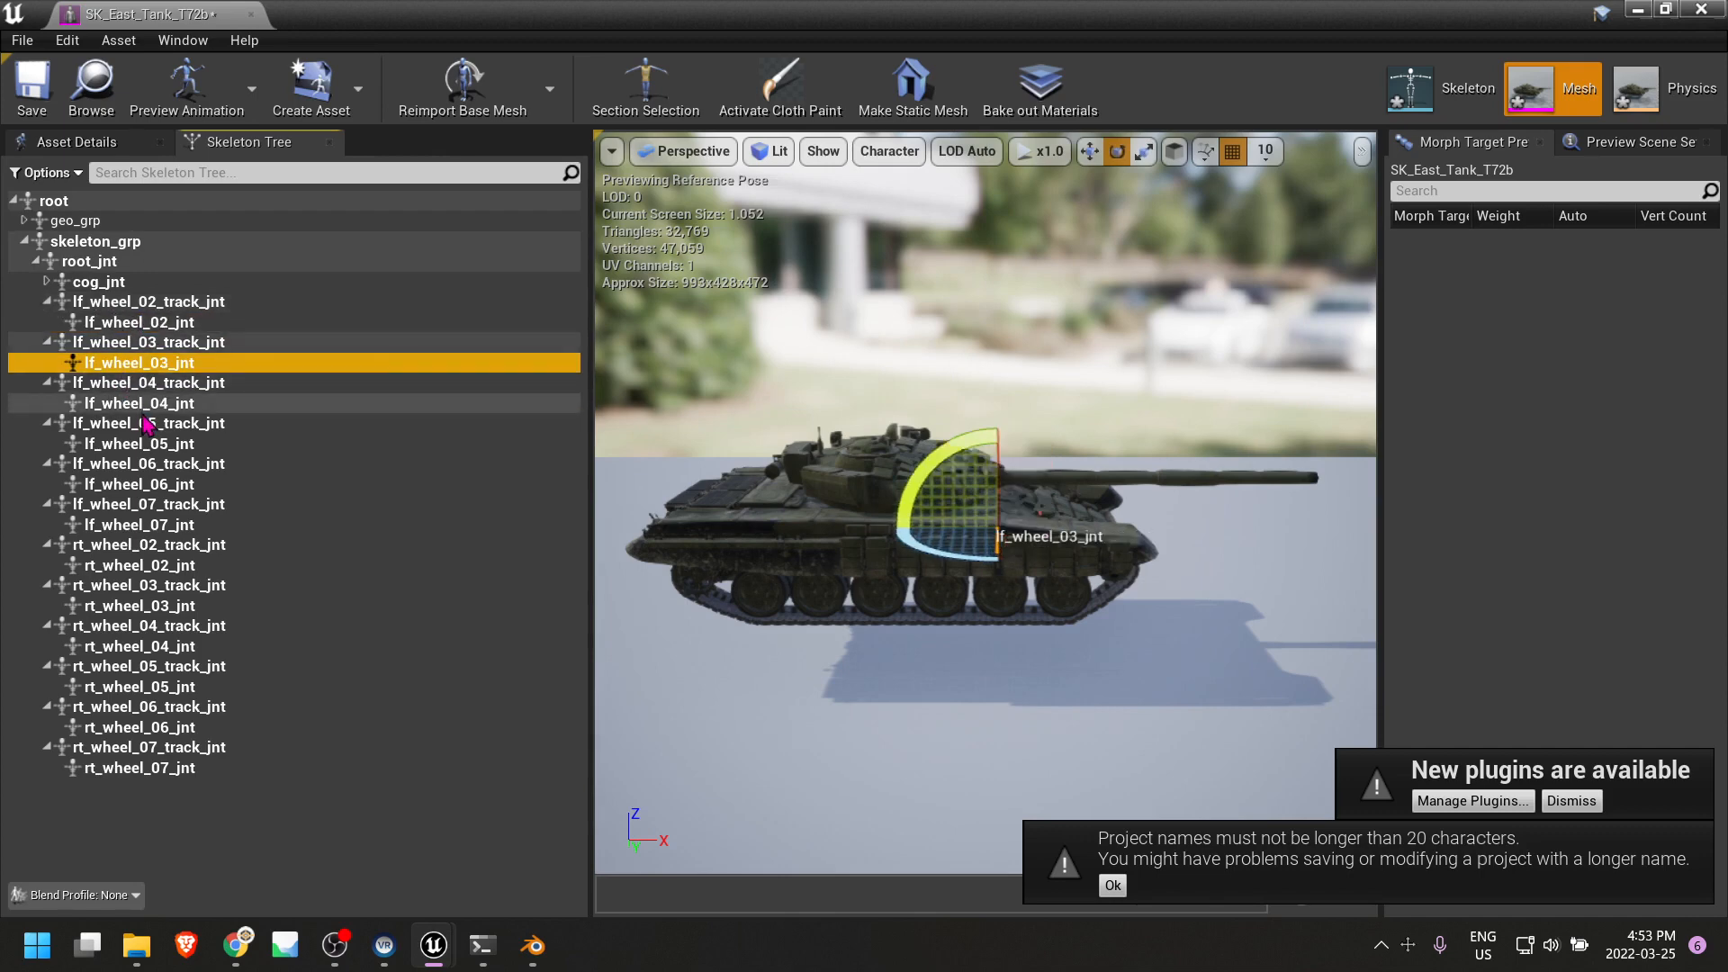
pyautogui.click(139, 404)
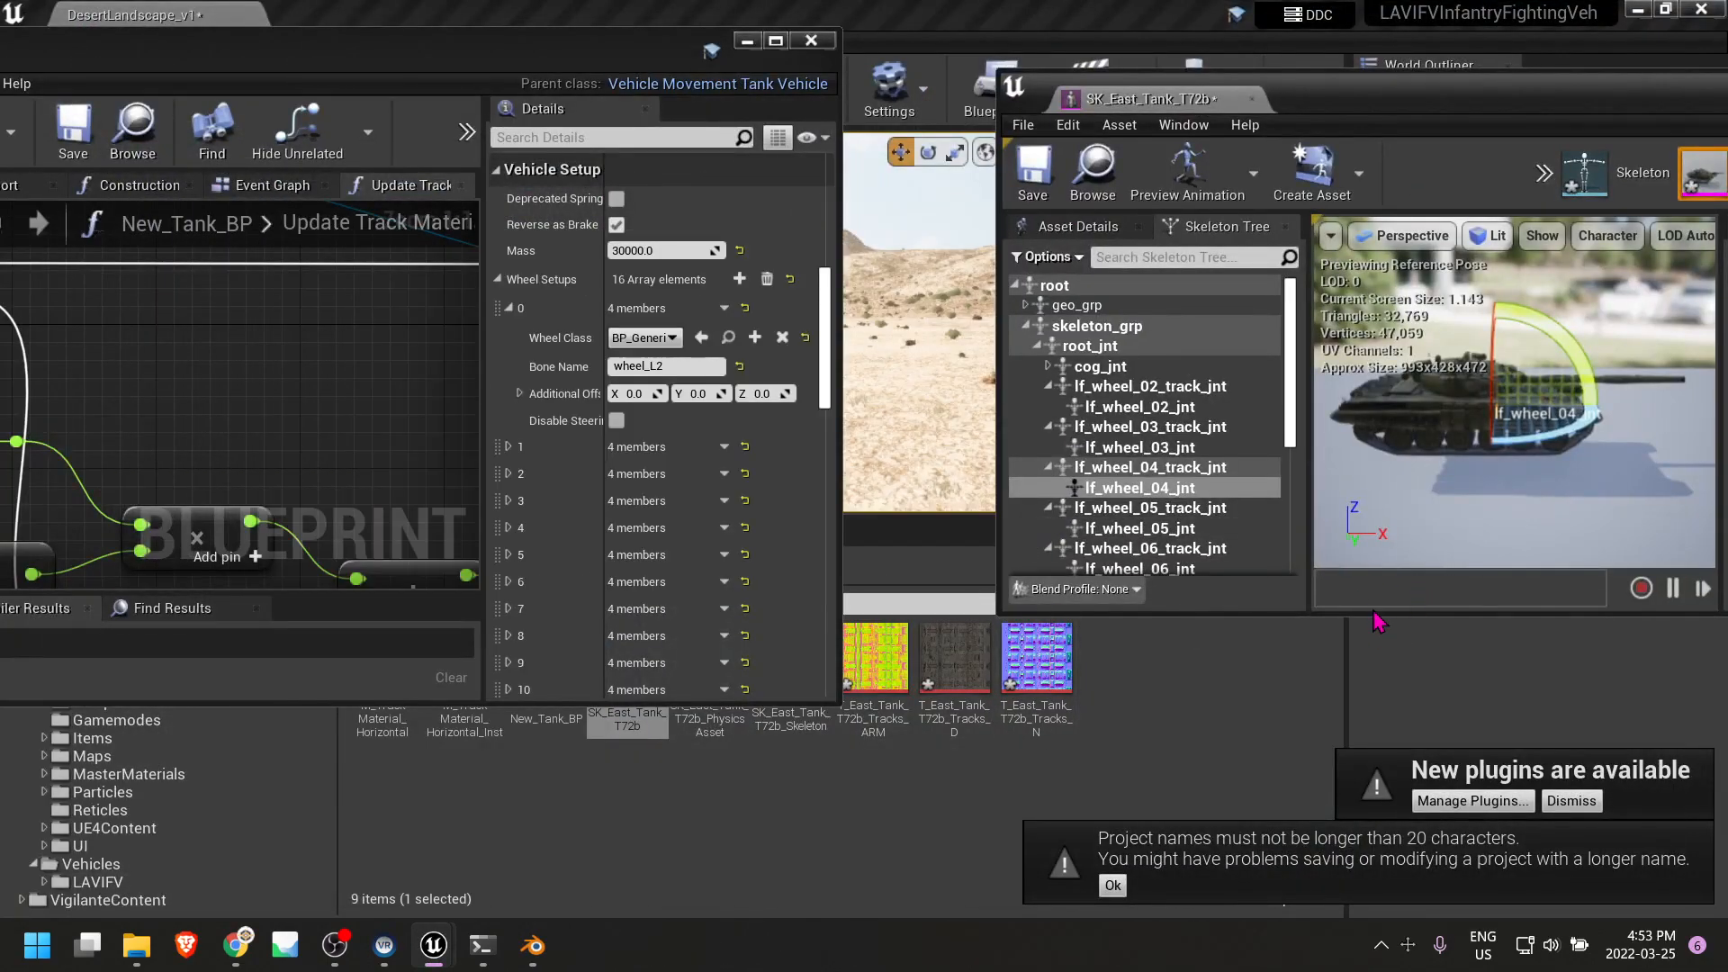
# Enlarge the skeletal mesh and New_Tank_BP windows and arrange them side by side with Wheel Setups and the skeleton tree both visible.
pyautogui.moveTo(999, 611); pyautogui.dragTo(909, 850)
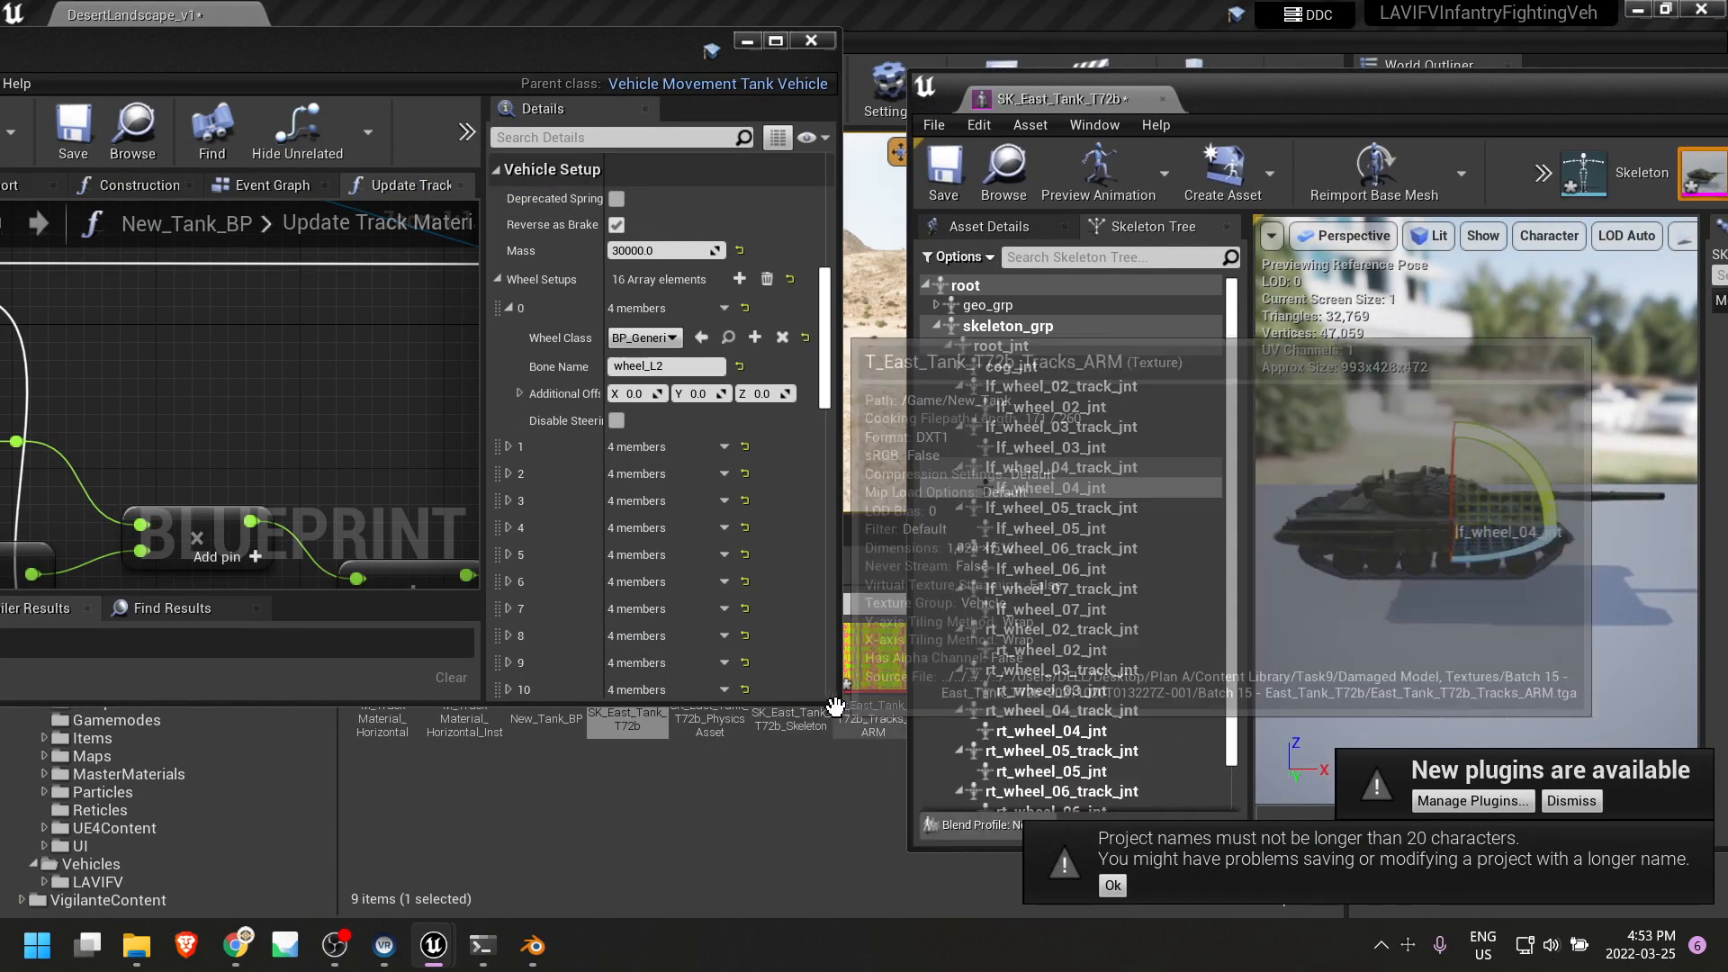
pyautogui.moveTo(839, 721); pyautogui.dragTo(889, 861)
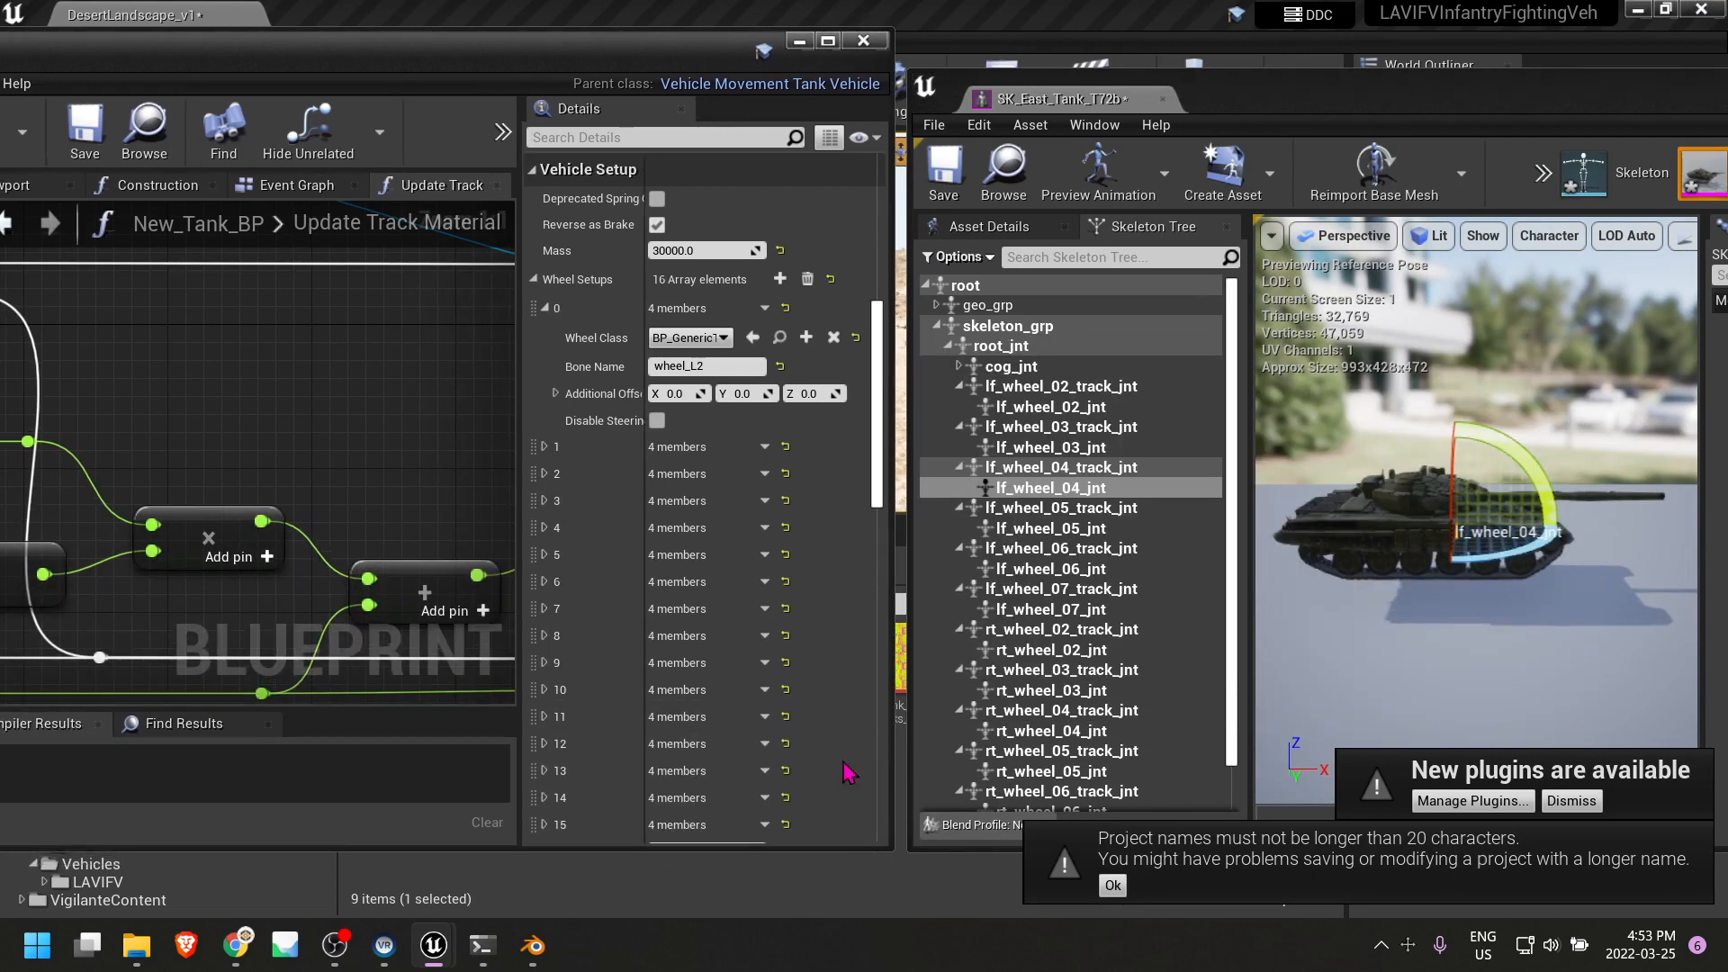
pyautogui.moveTo(126, 61); pyautogui.dragTo(85, 44)
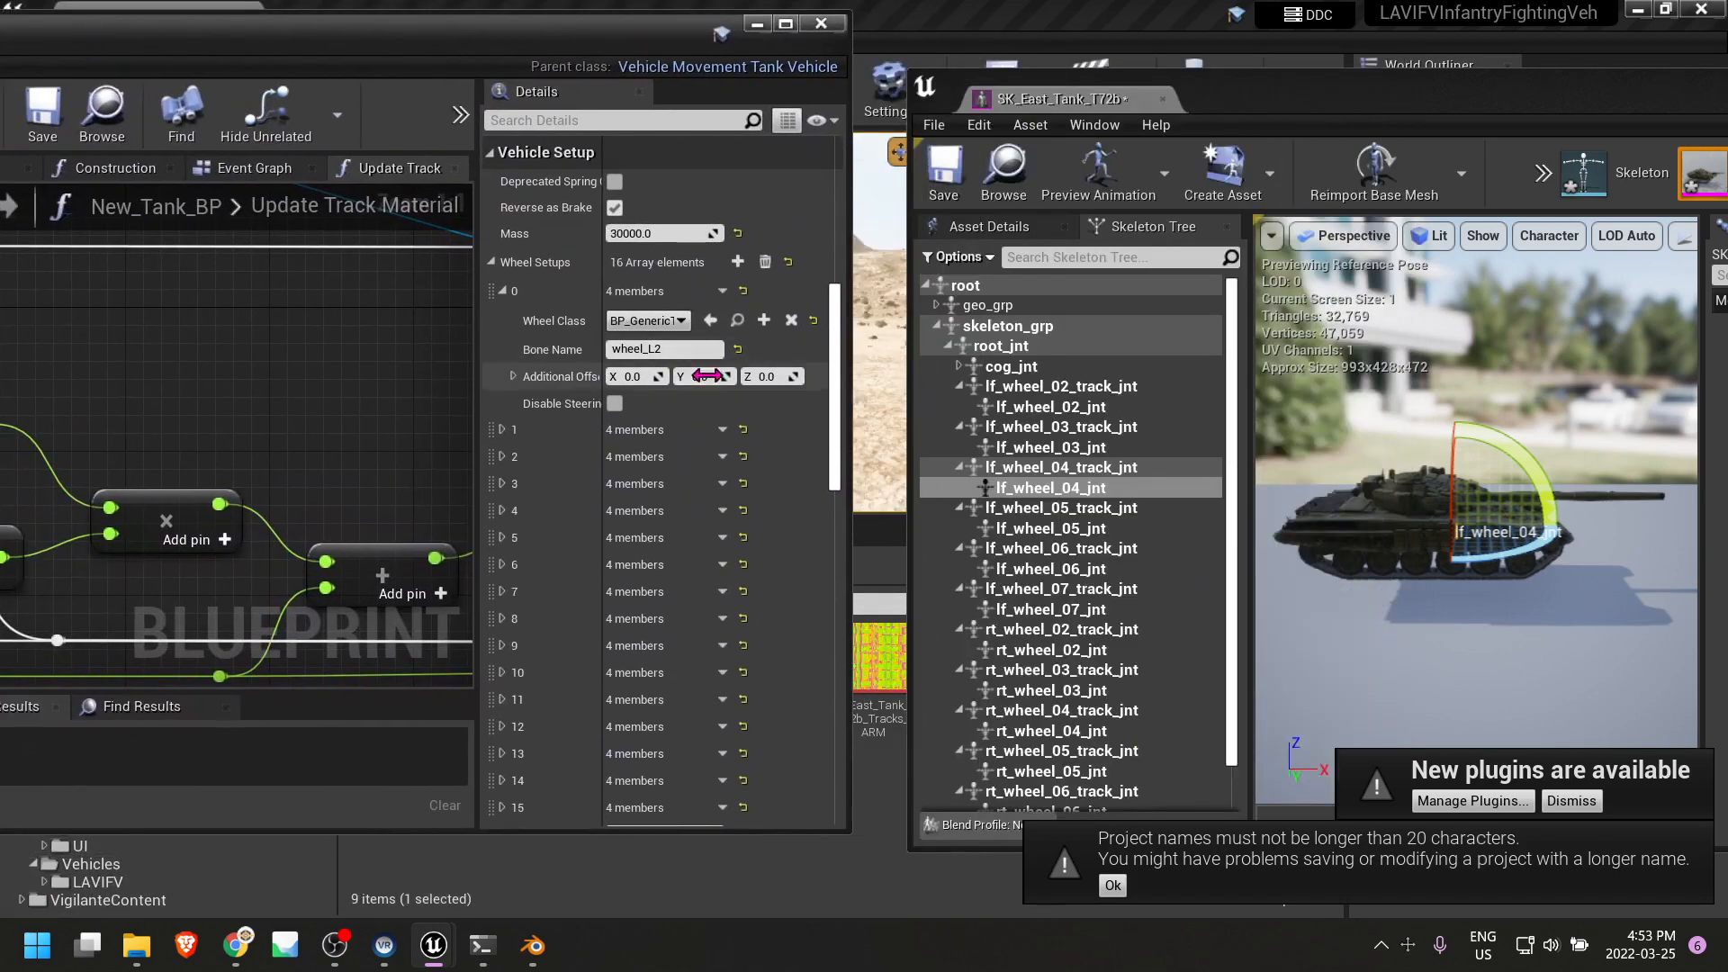
pyautogui.scroll(5, 779, 498)
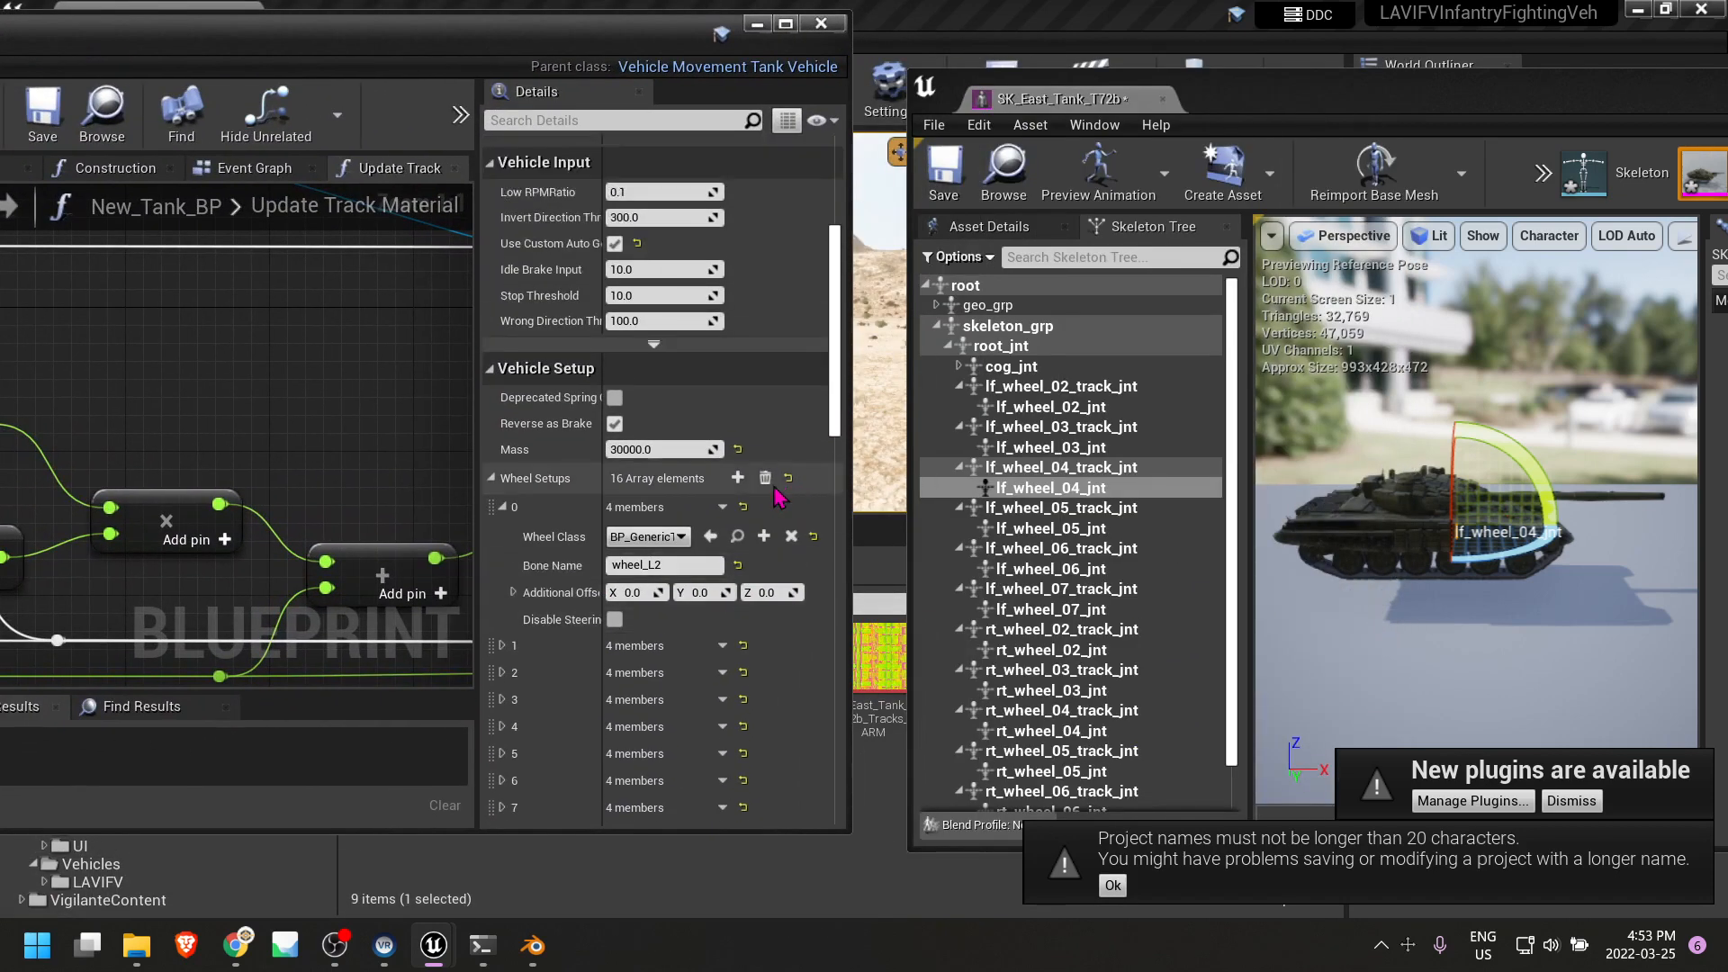
pyautogui.scroll(3, 779, 498)
pyautogui.scroll(-3, 765, 540)
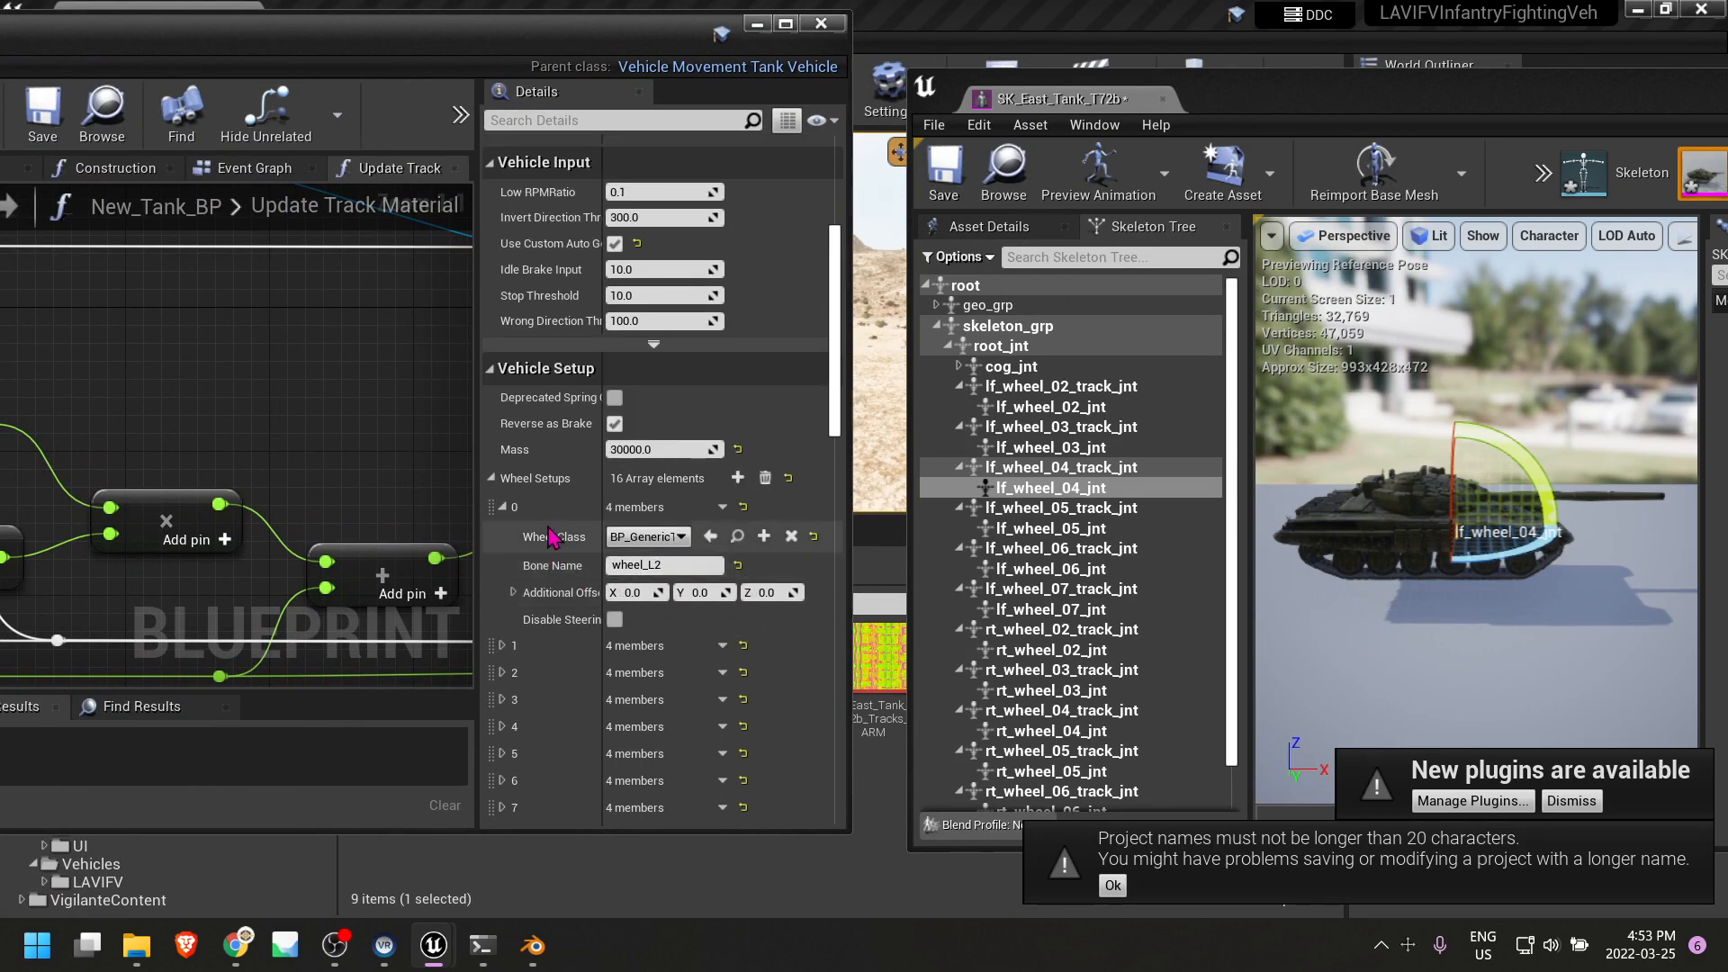
# Copy the bone name lf_wheel_02_jnt from the skeleton tree into the Bone Name of wheel 0 in Wheel Setups.
pyautogui.click(1043, 409)
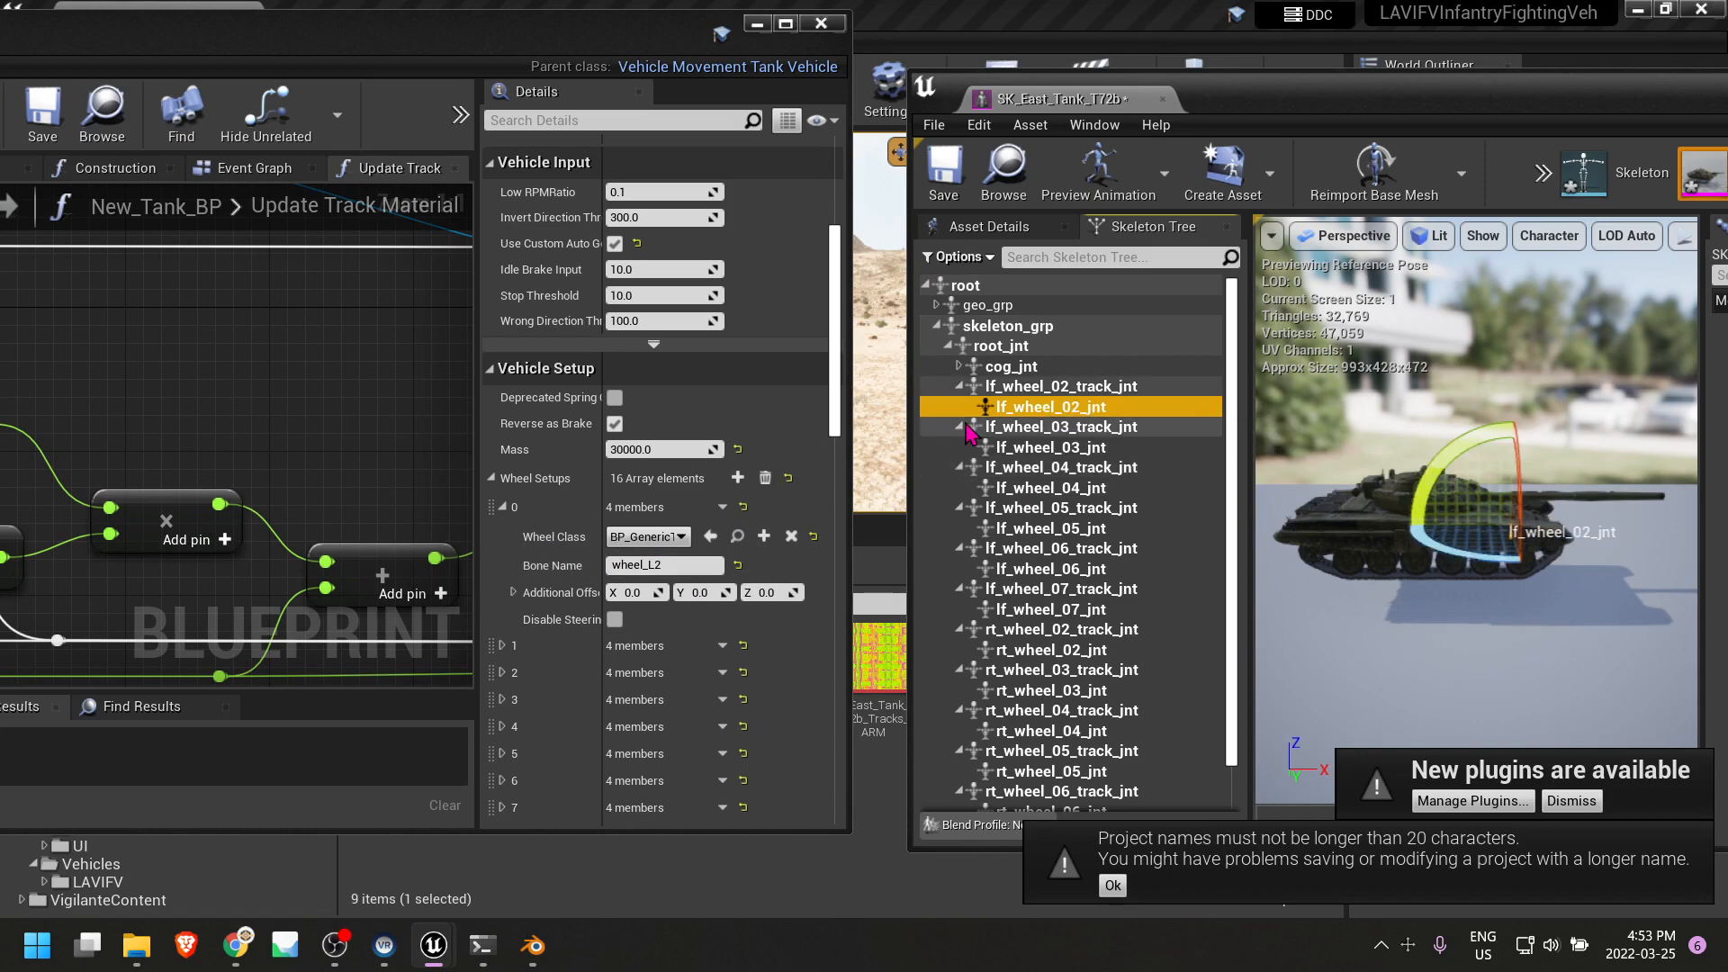
pyautogui.rightClick(1041, 420)
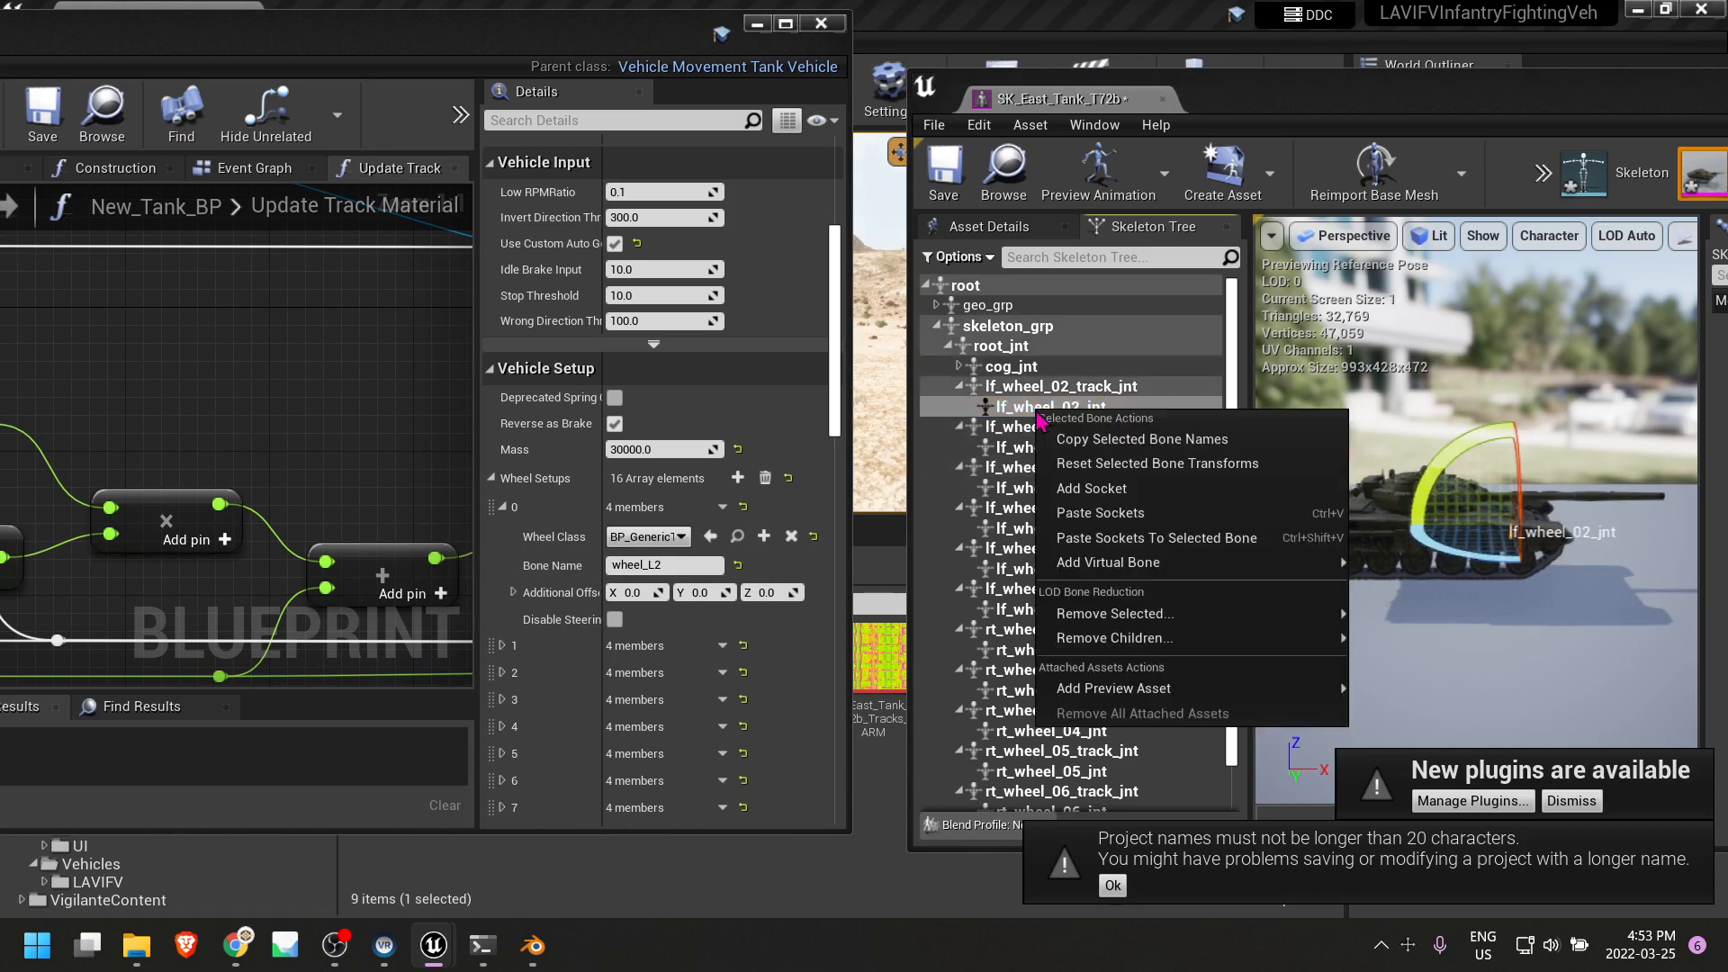
pyautogui.click(1103, 441)
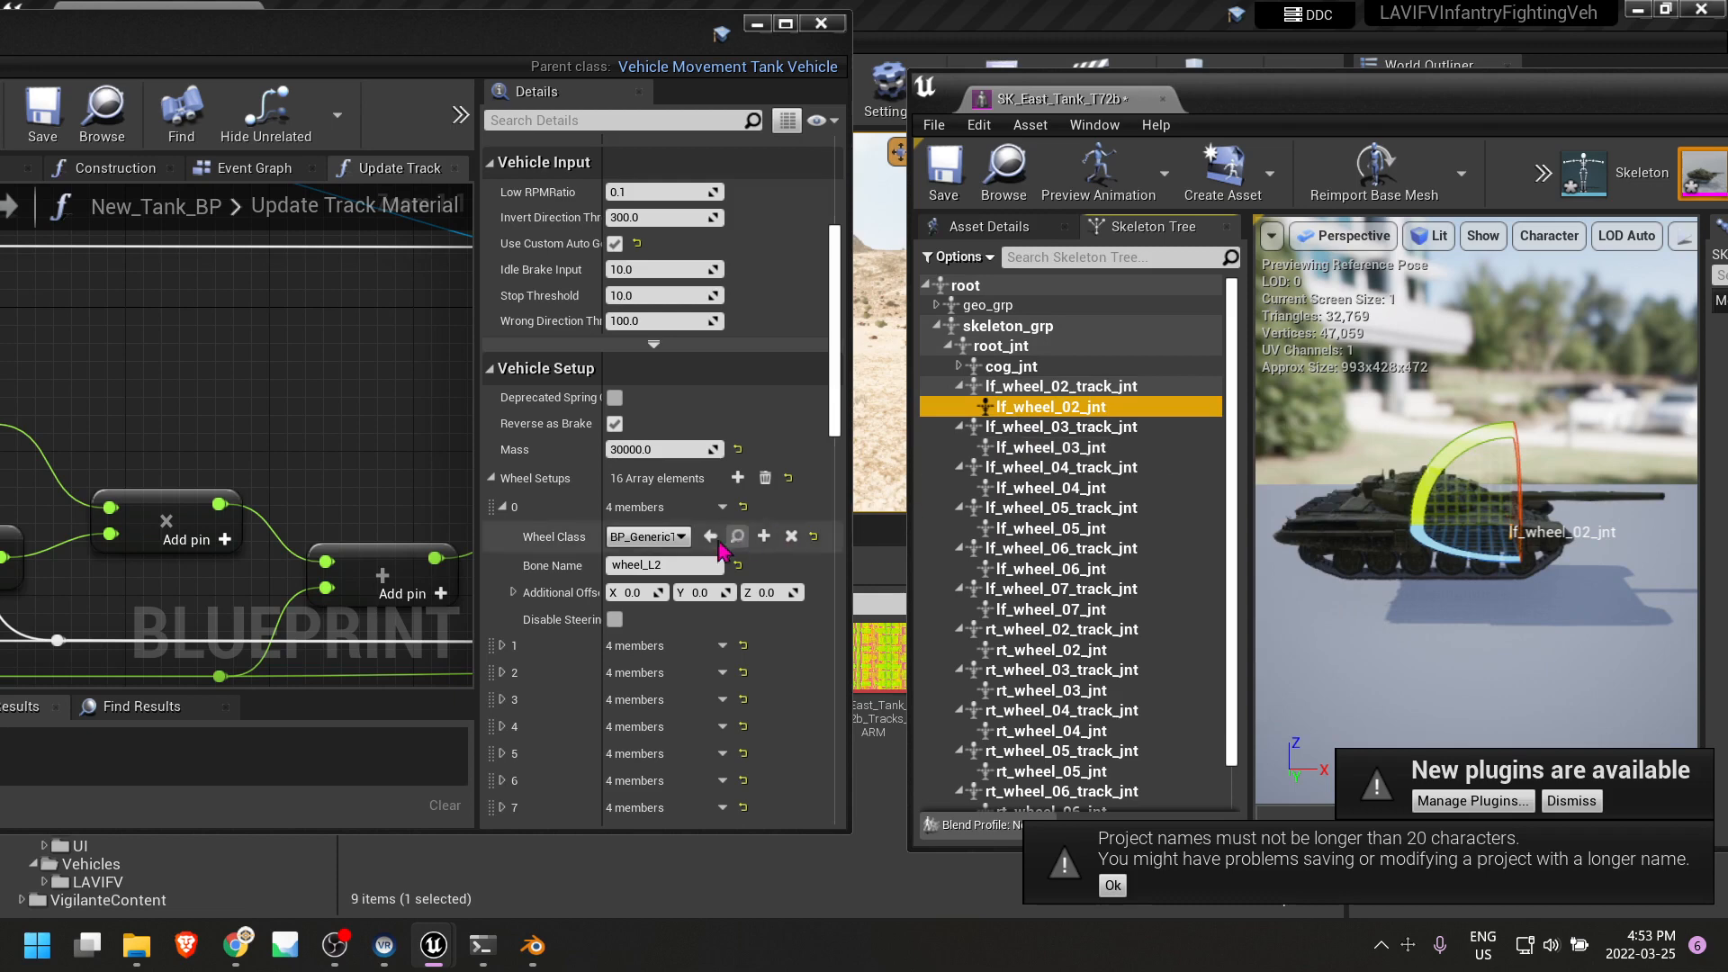
pyautogui.click(671, 565)
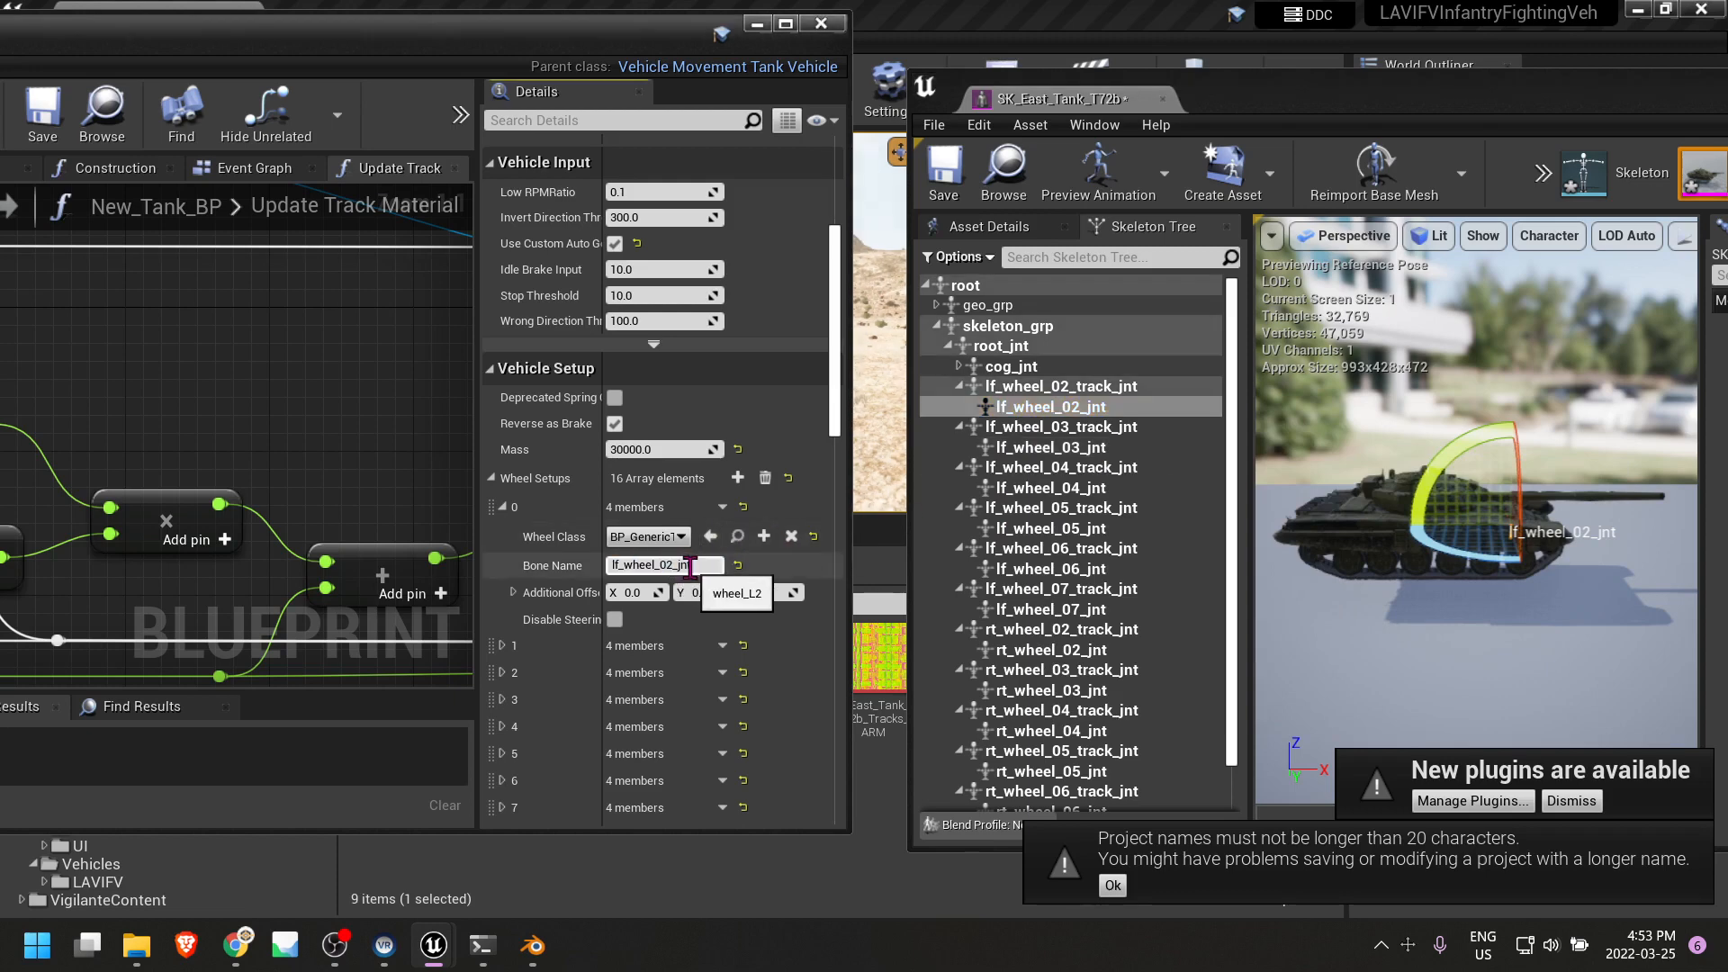
# Expand wheel 1 in Wheel Setups and replace its Bone Name with rt_wheel_02_jnt copied from the skeleton tree.
pyautogui.scroll(-3, 690, 567)
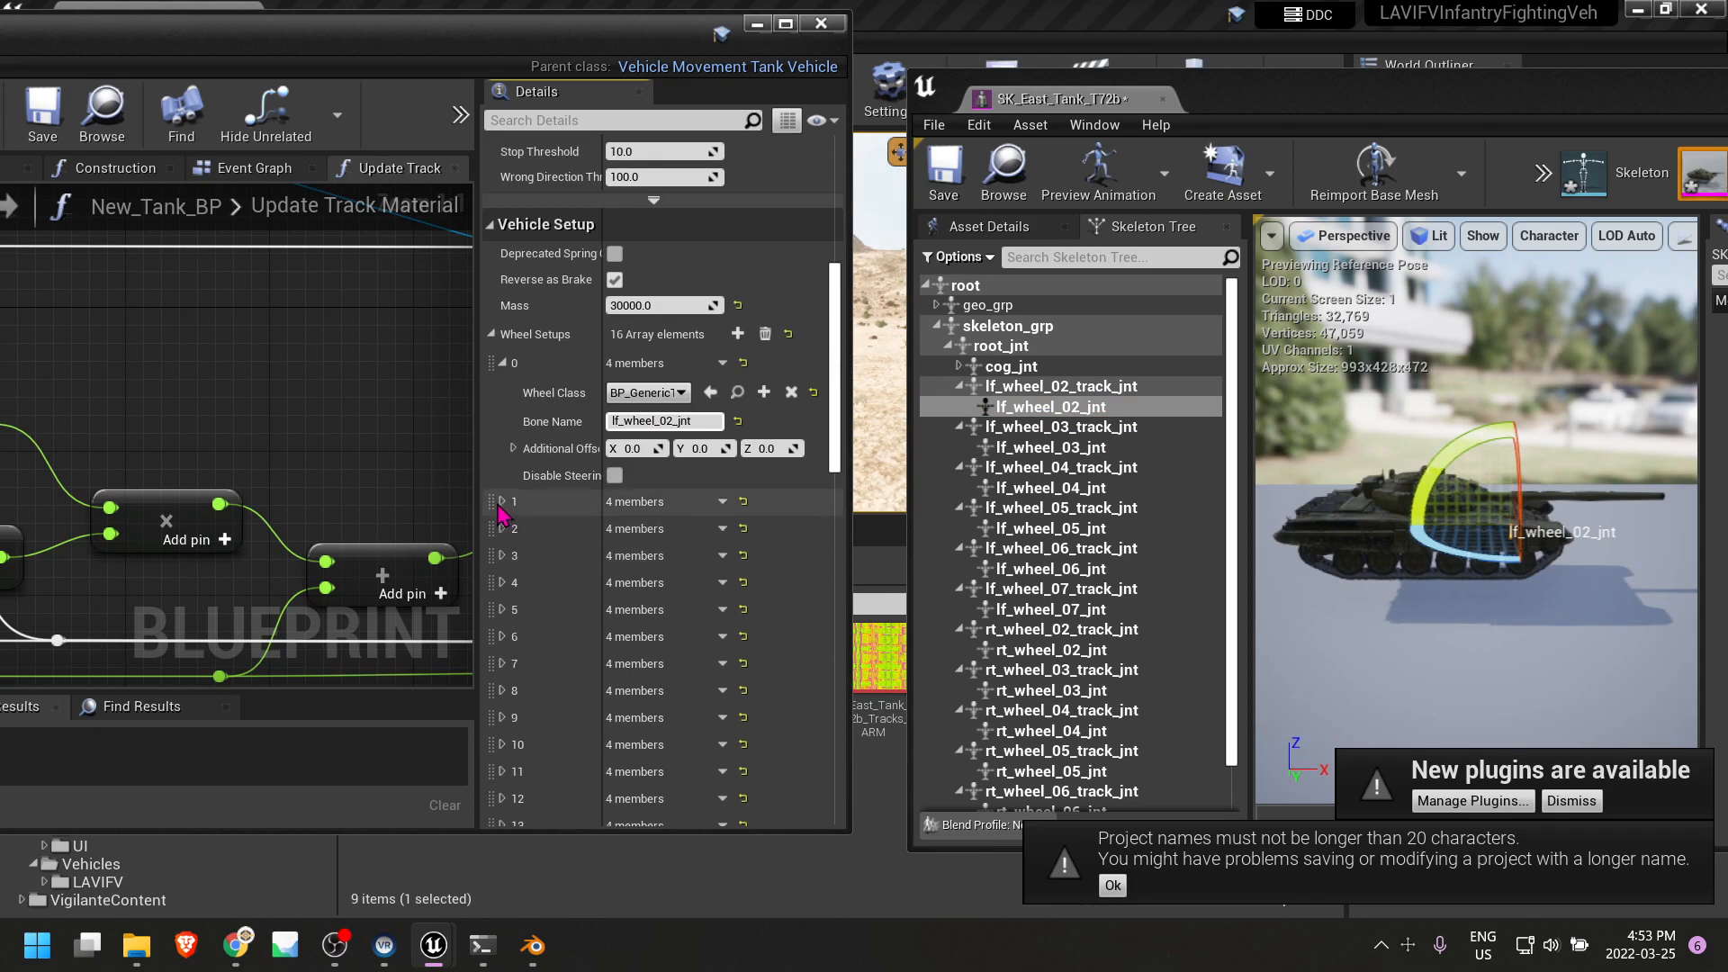
pyautogui.click(502, 502)
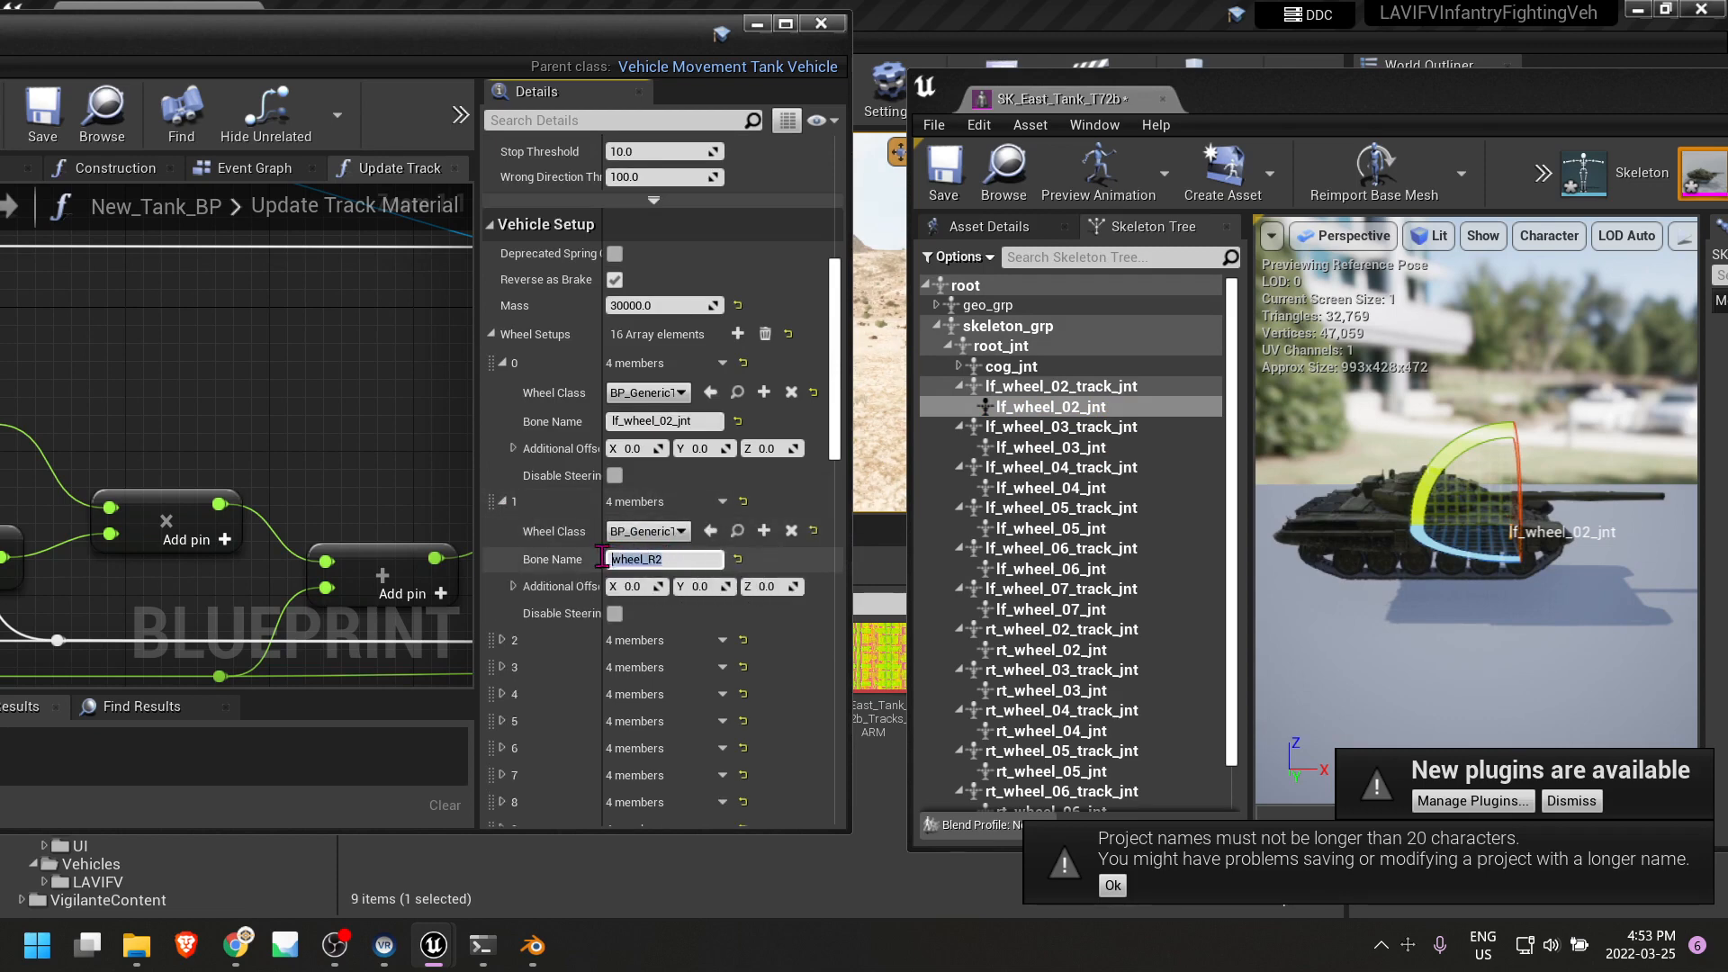
pyautogui.scroll(-1, 1068, 471)
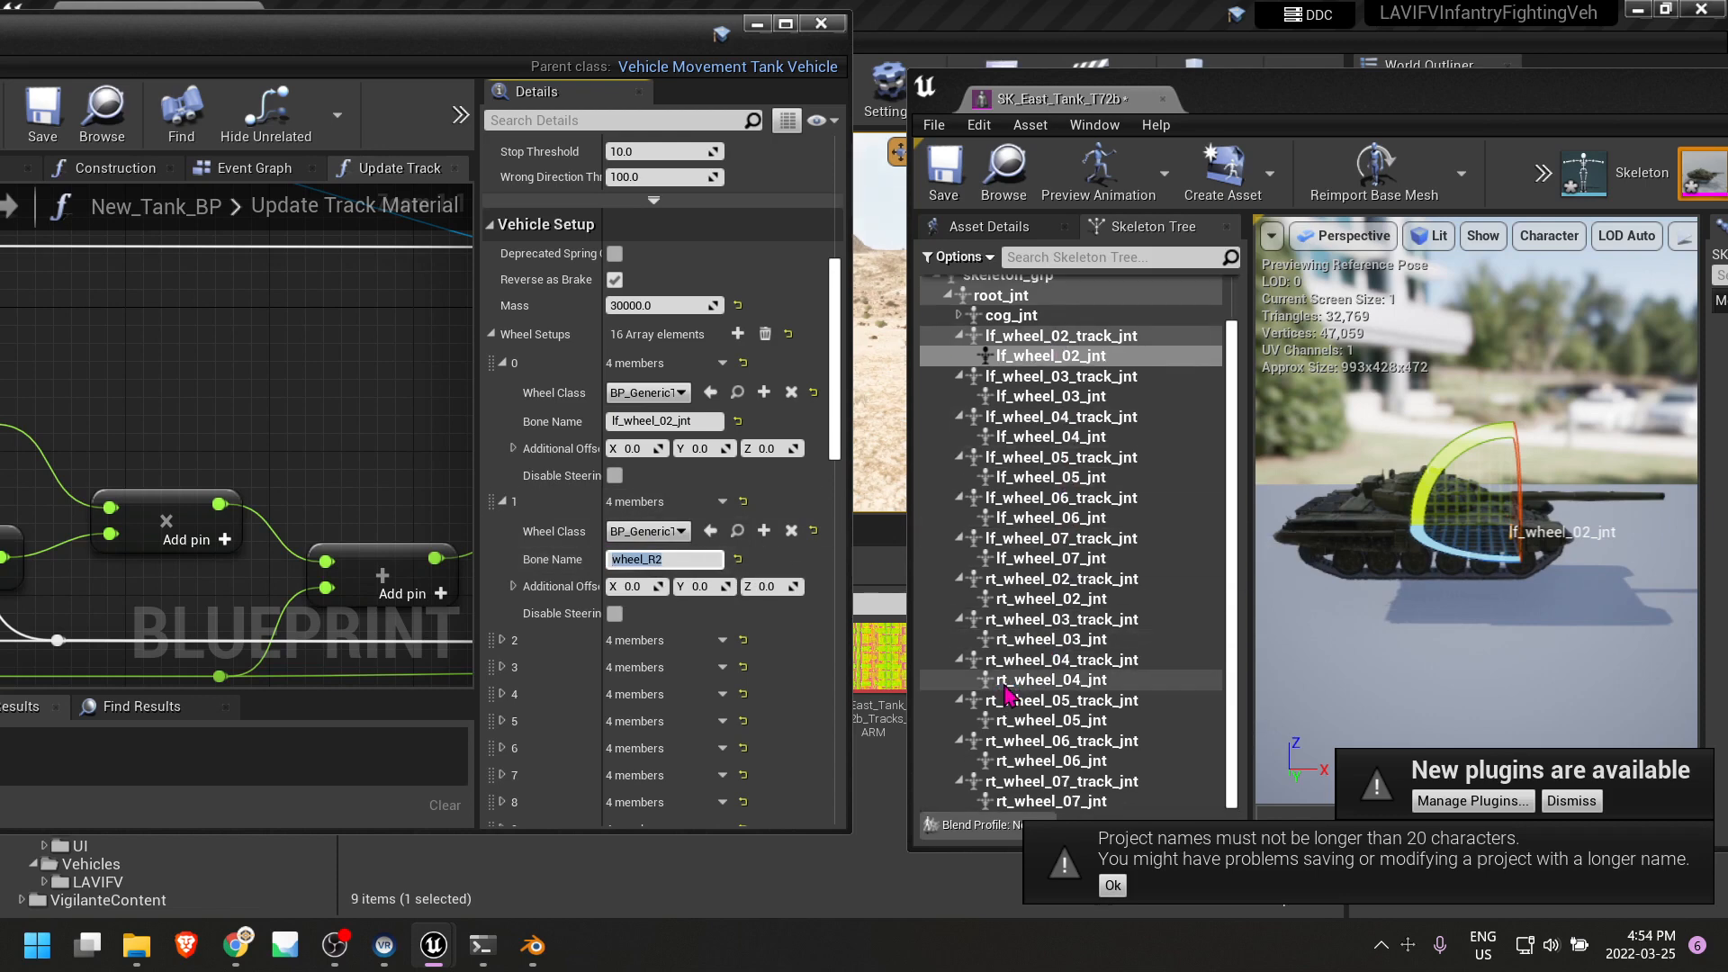
pyautogui.click(1026, 580)
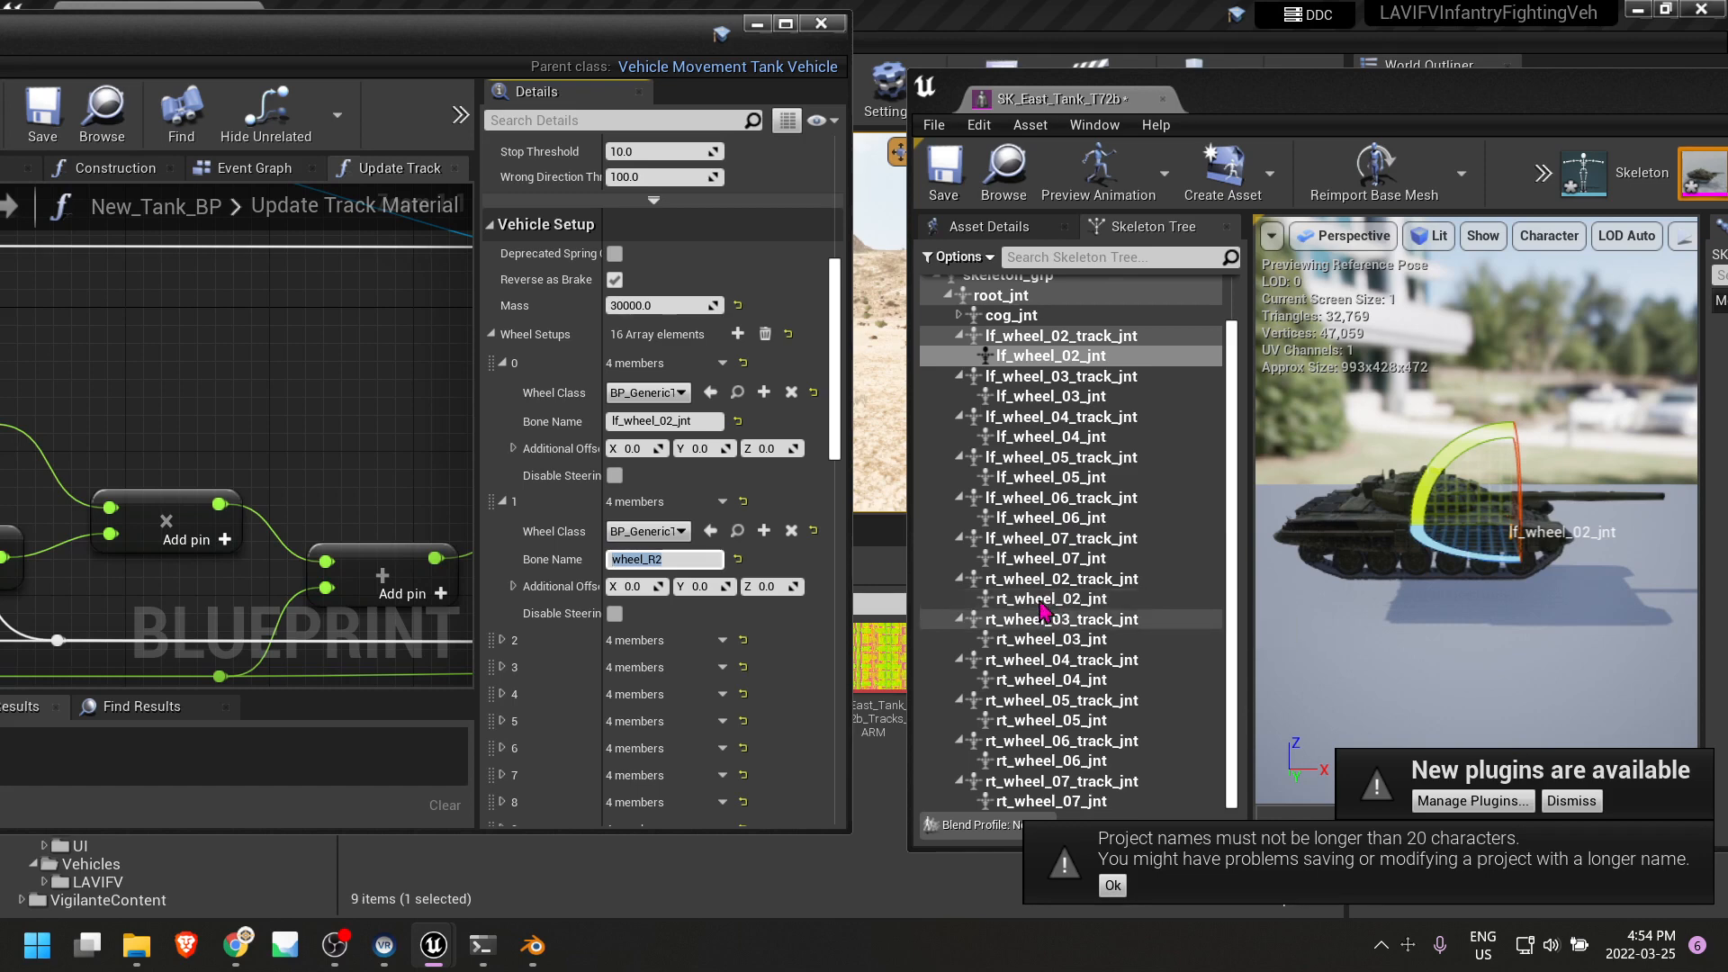
pyautogui.click(1019, 598)
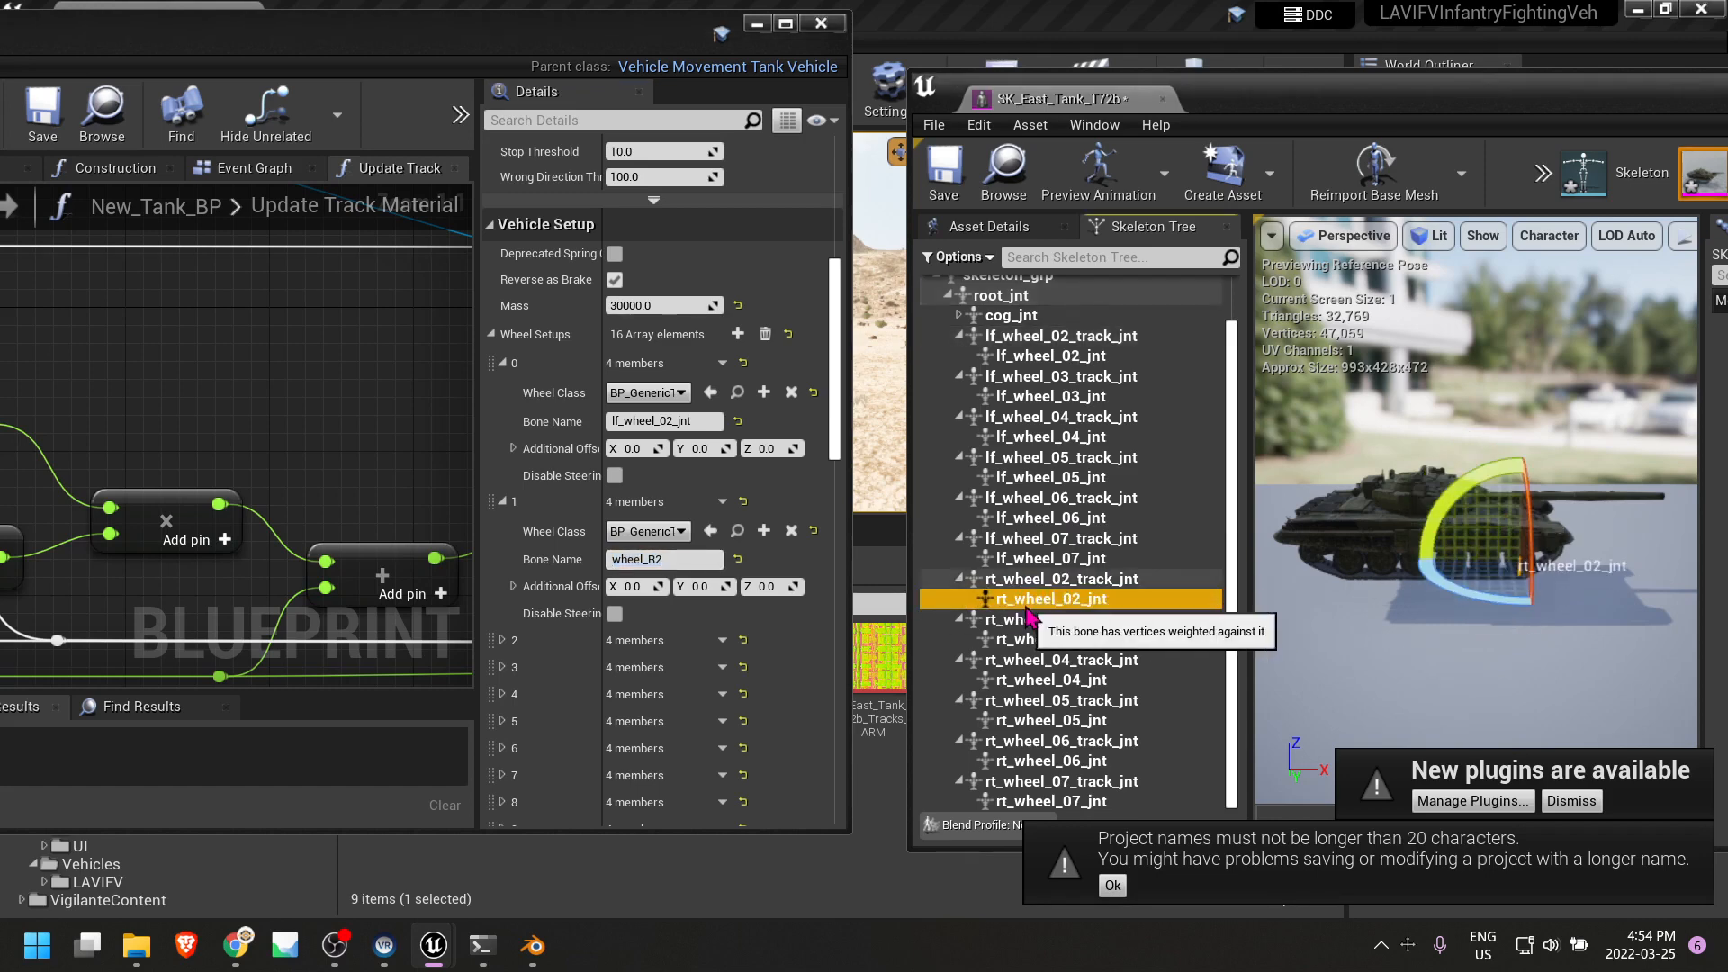
pyautogui.rightClick(1023, 599)
pyautogui.click(1121, 317)
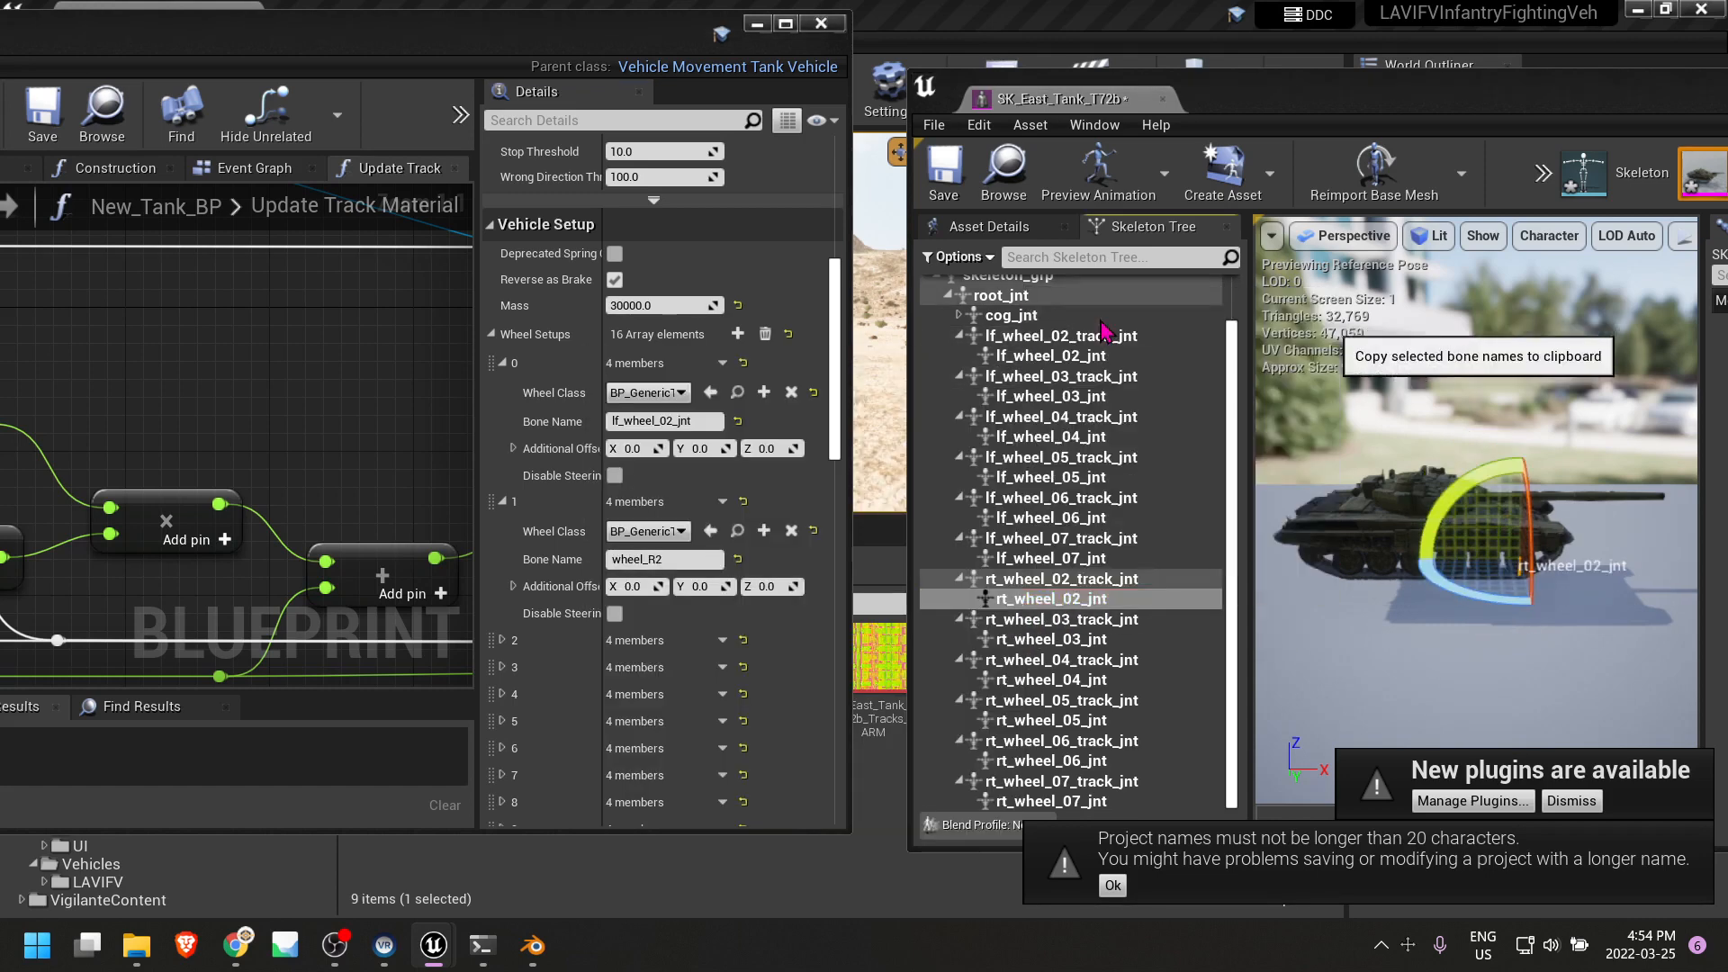
pyautogui.click(677, 560)
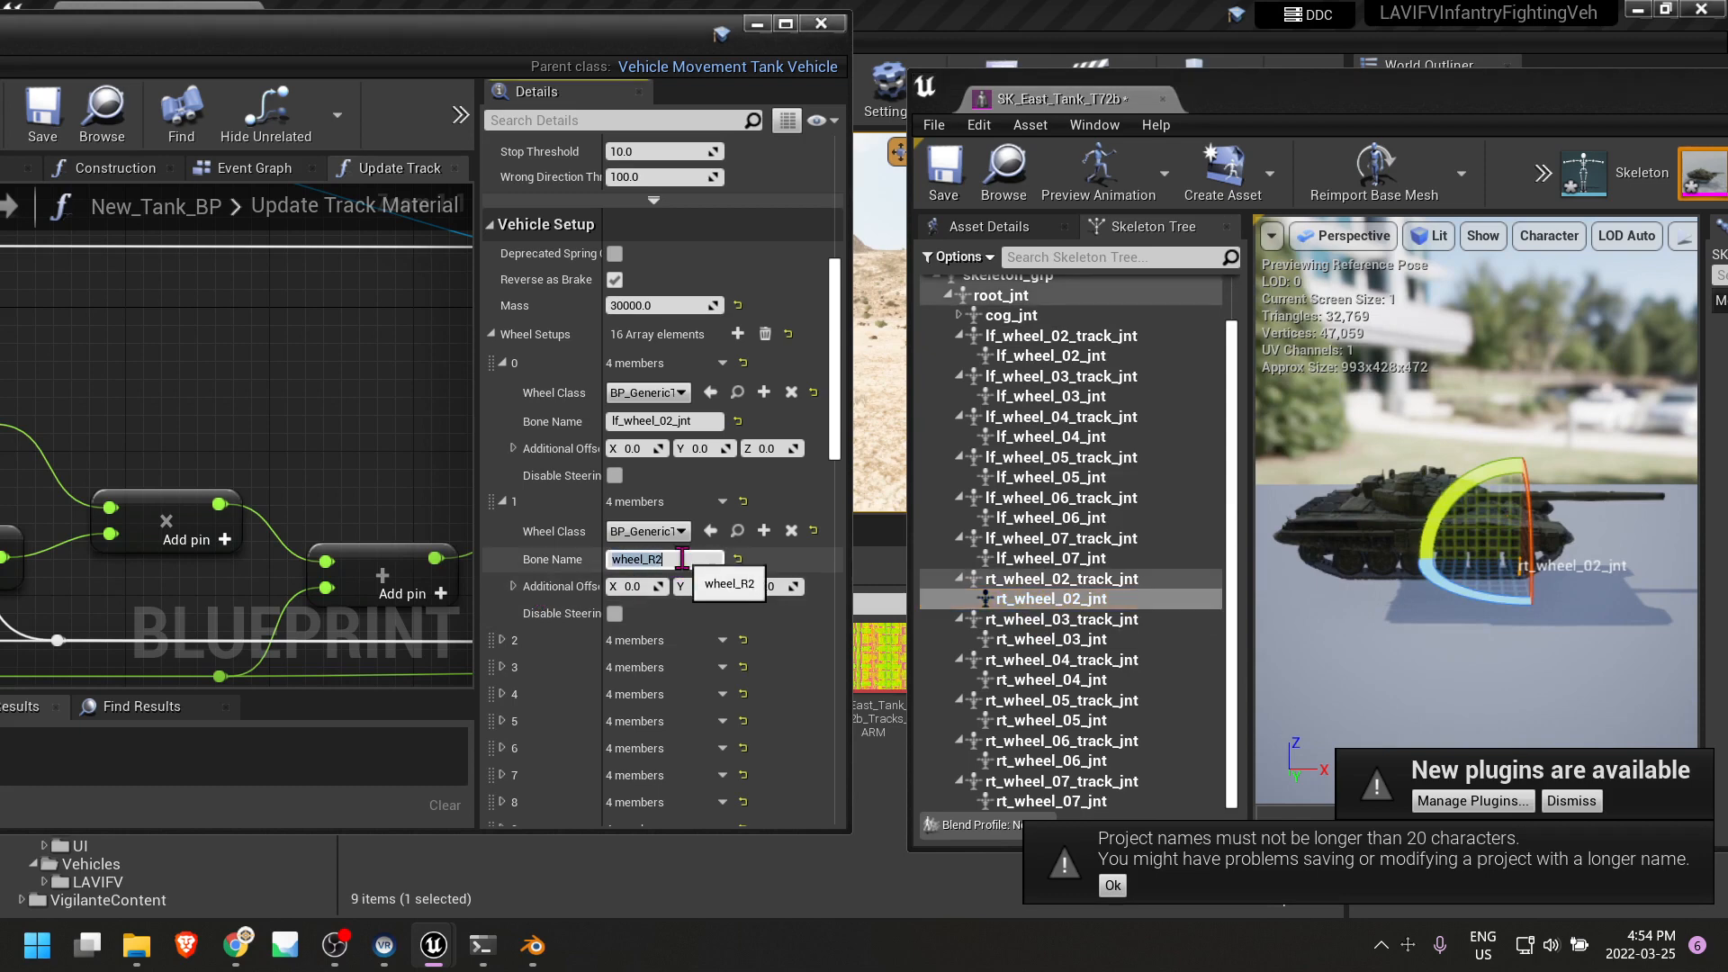
pyautogui.rightClick(660, 560)
pyautogui.click(737, 670)
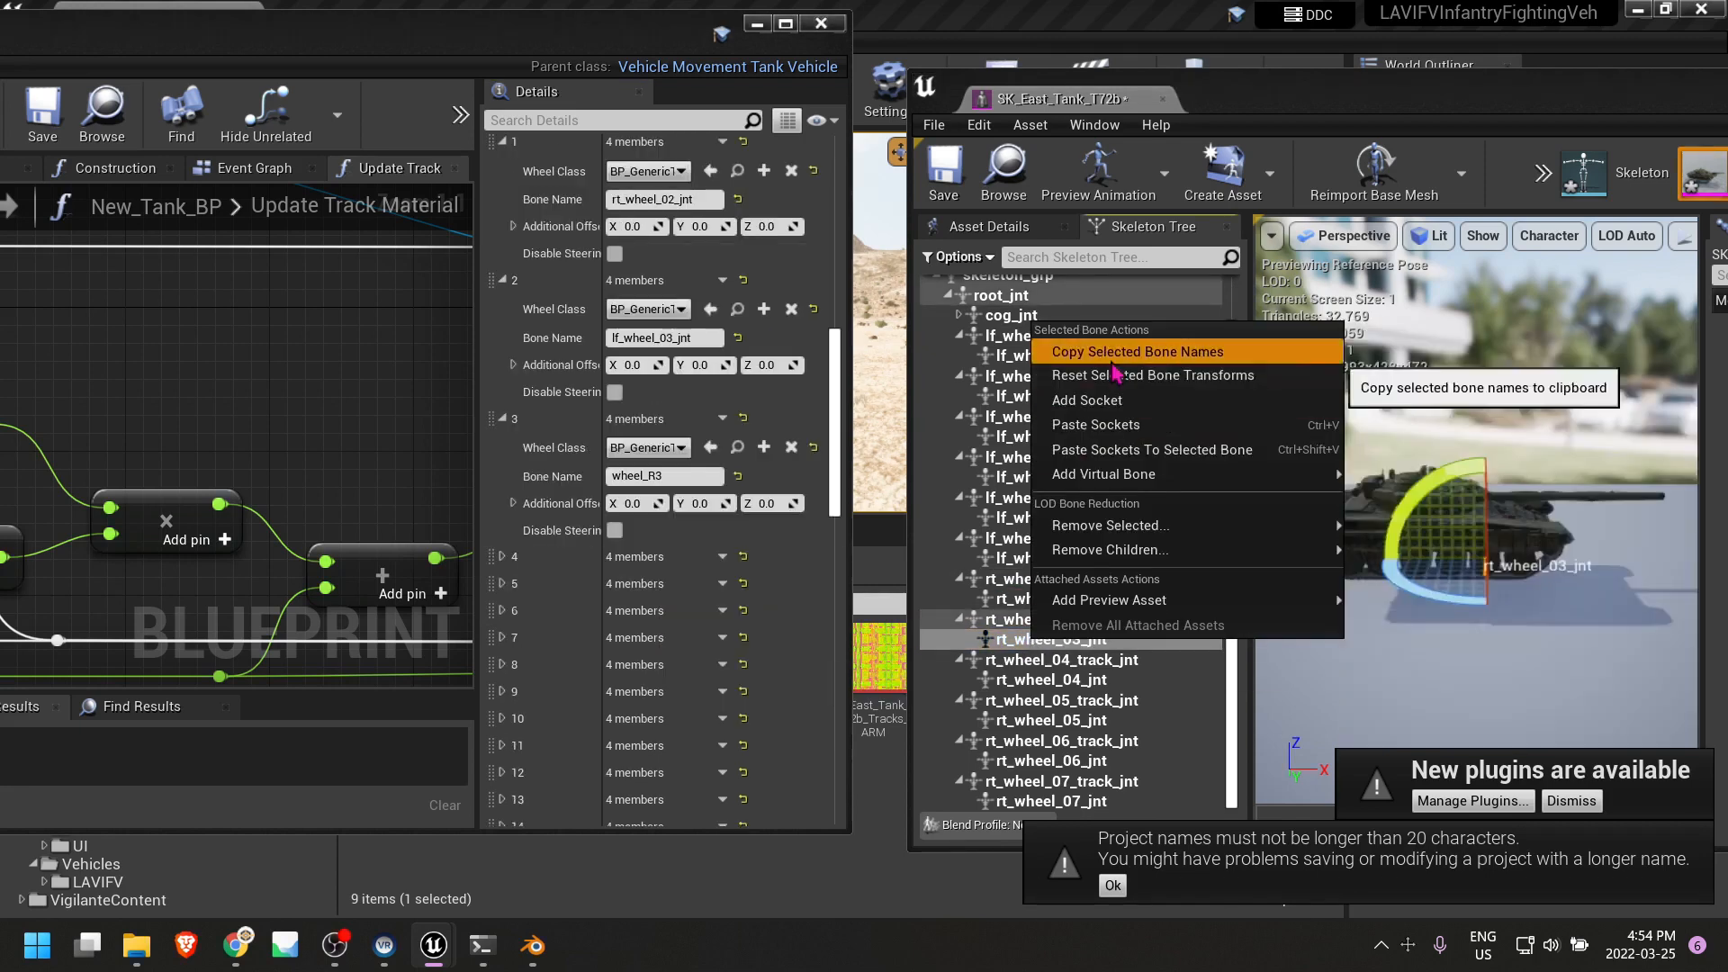
# Set the Bone Name of wheel 3 to rt_wheel_03_jnt and of wheel 4 to lf_wheel_04_jnt, copying both from the skeleton.
pyautogui.click(1114, 355)
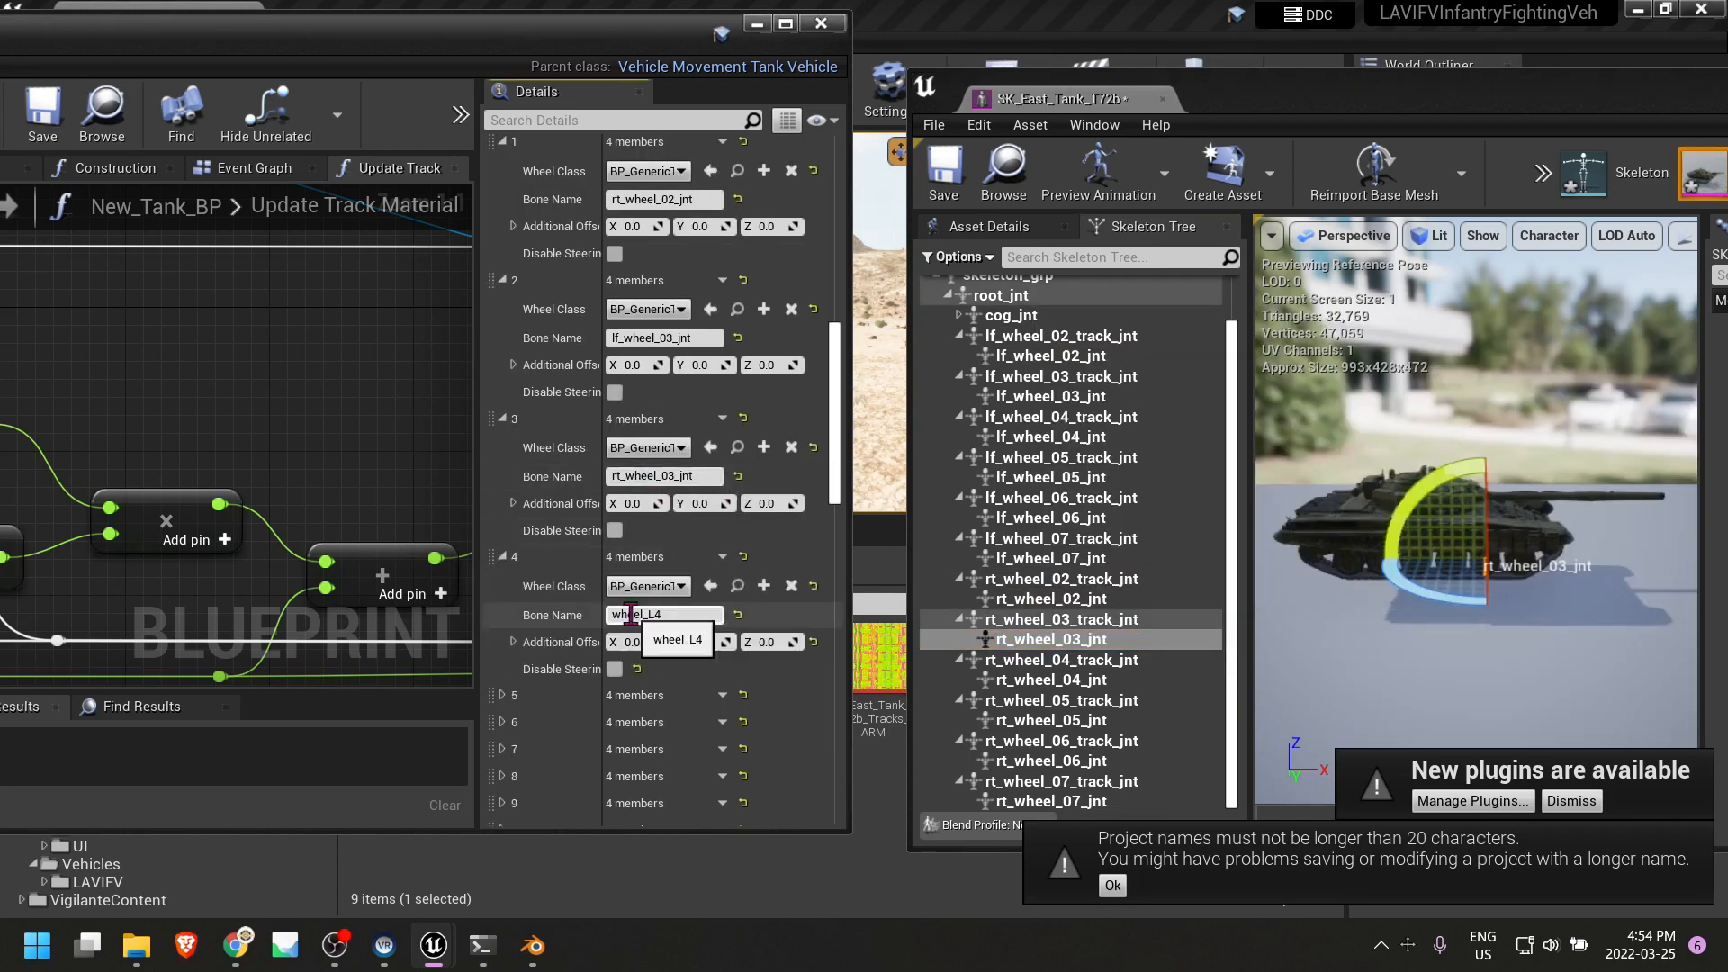
pyautogui.rightClick(1052, 437)
pyautogui.click(1107, 455)
# Expand wheel 5 in Wheel Setups and set its Bone Name to rt_wheel_04_jnt copied from the skeleton tree.
pyautogui.click(501, 694)
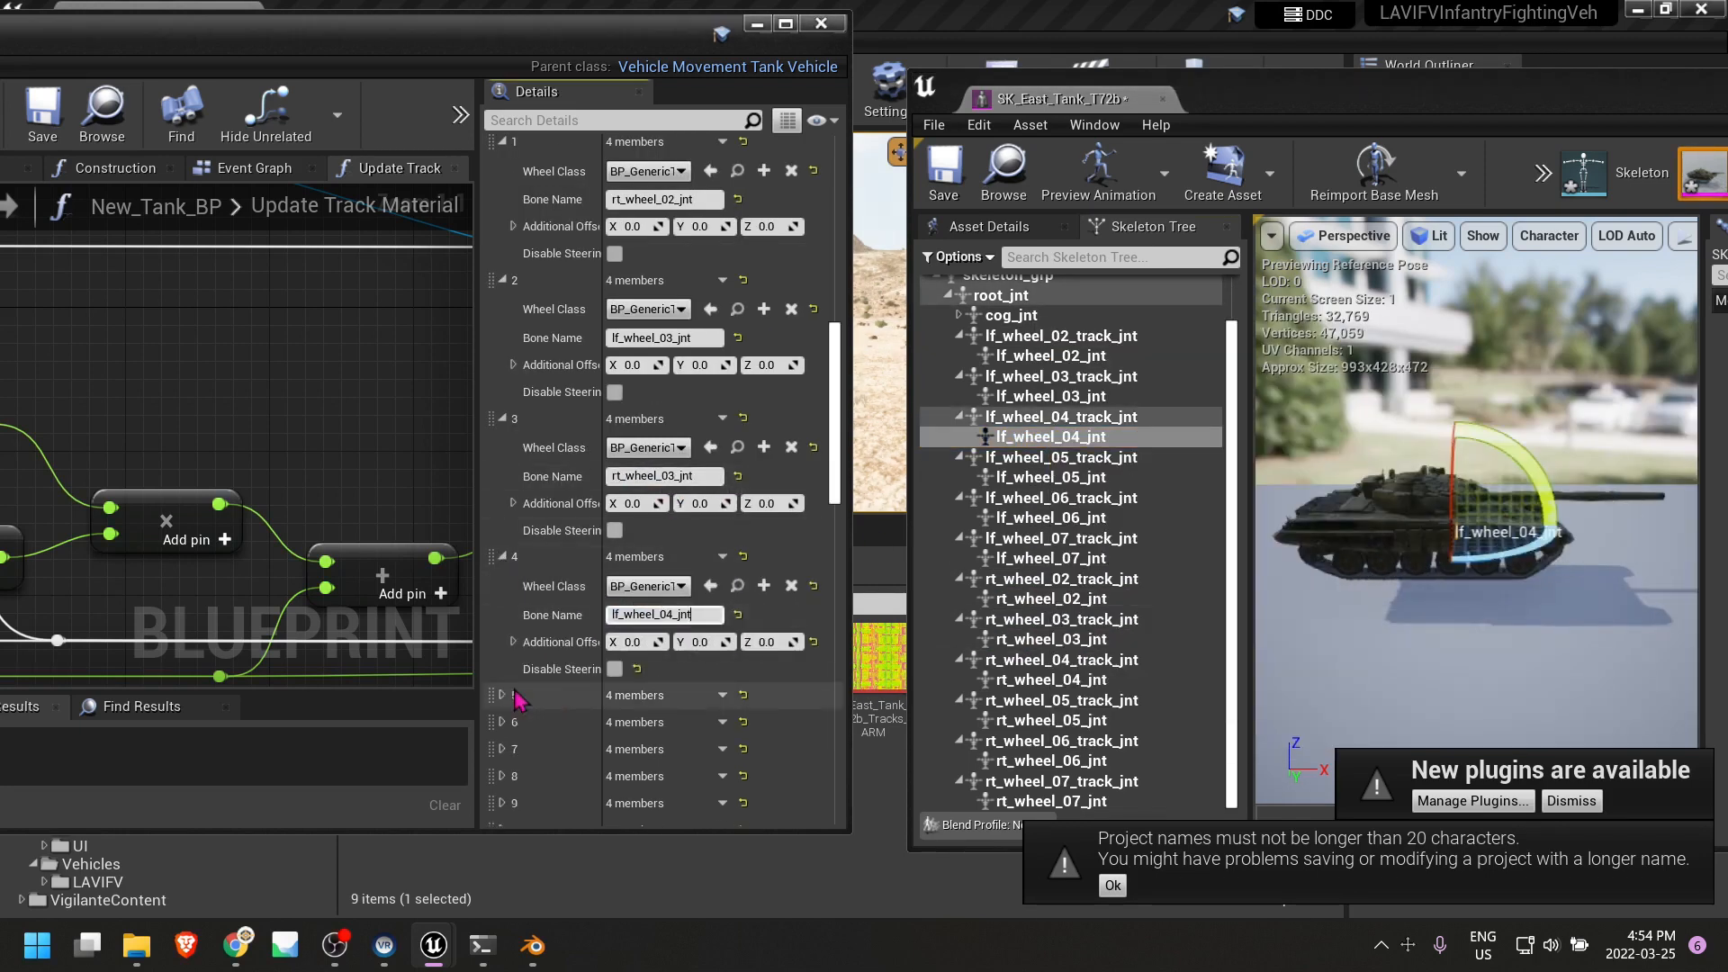
pyautogui.rightClick(1051, 681)
pyautogui.click(1125, 395)
pyautogui.rightClick(662, 753)
pyautogui.click(714, 684)
# Expand wheel 6 in Wheel Setups and set its Bone Name to lf_wheel_05_jnt copied from the skeleton tree.
pyautogui.scroll(-5, 612, 576)
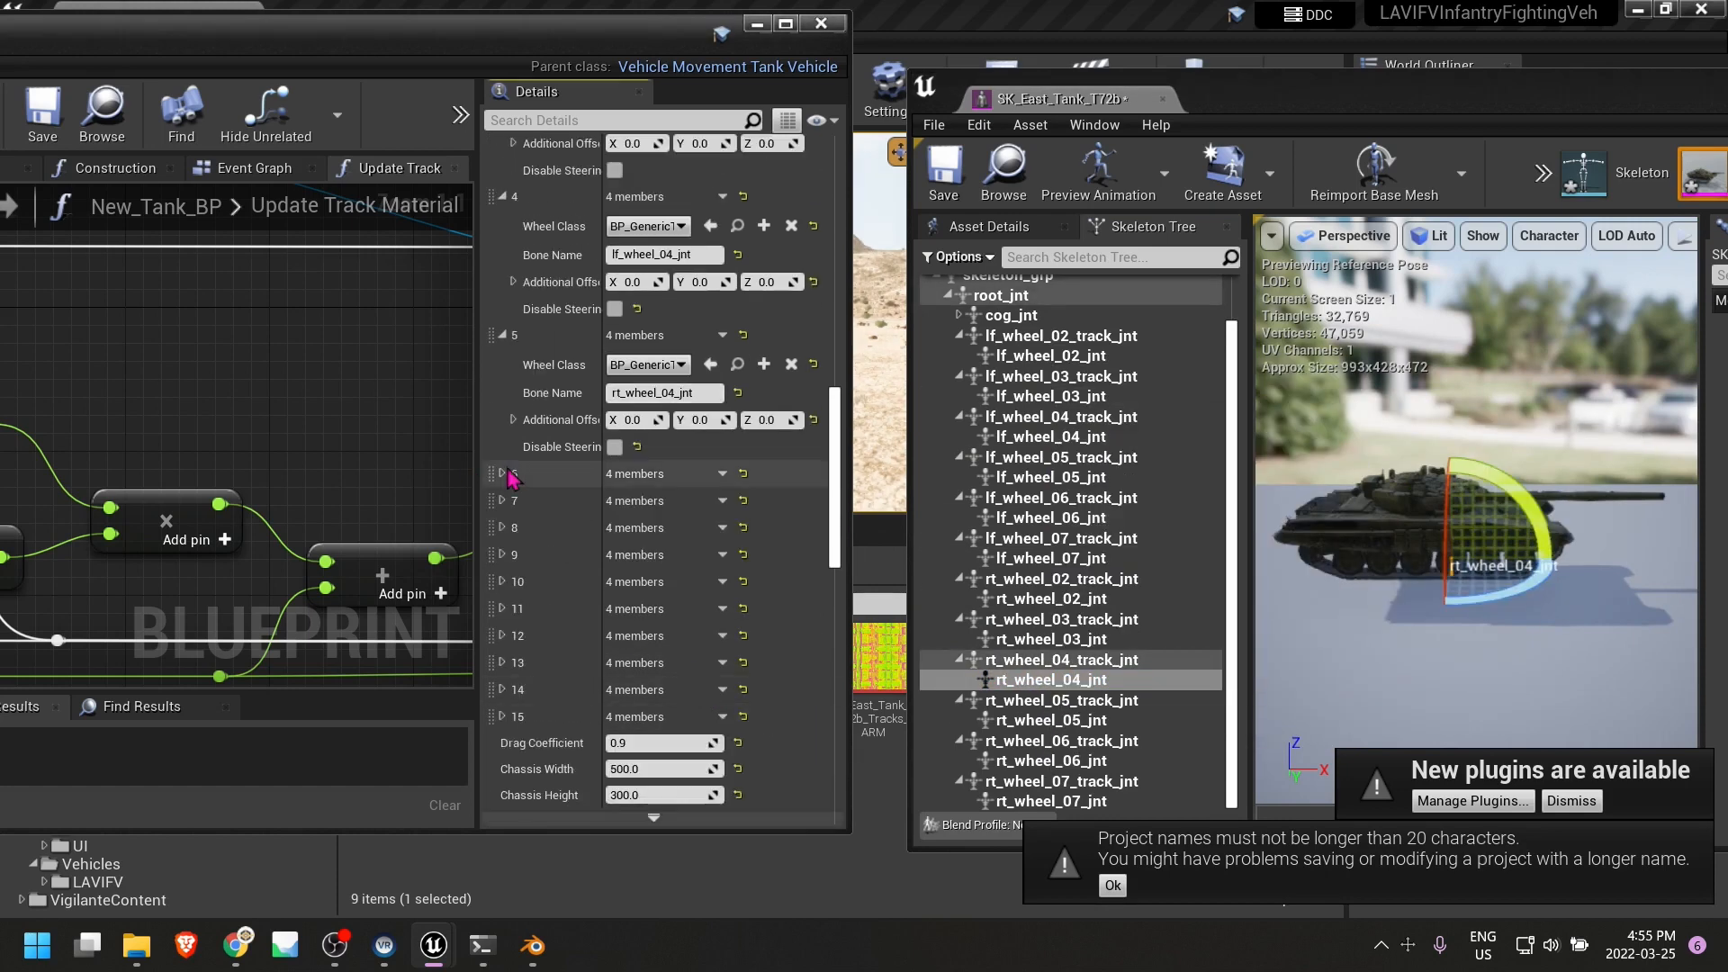
pyautogui.click(503, 473)
pyautogui.rightClick(1051, 477)
pyautogui.click(1107, 495)
pyautogui.rightClick(662, 531)
pyautogui.click(716, 640)
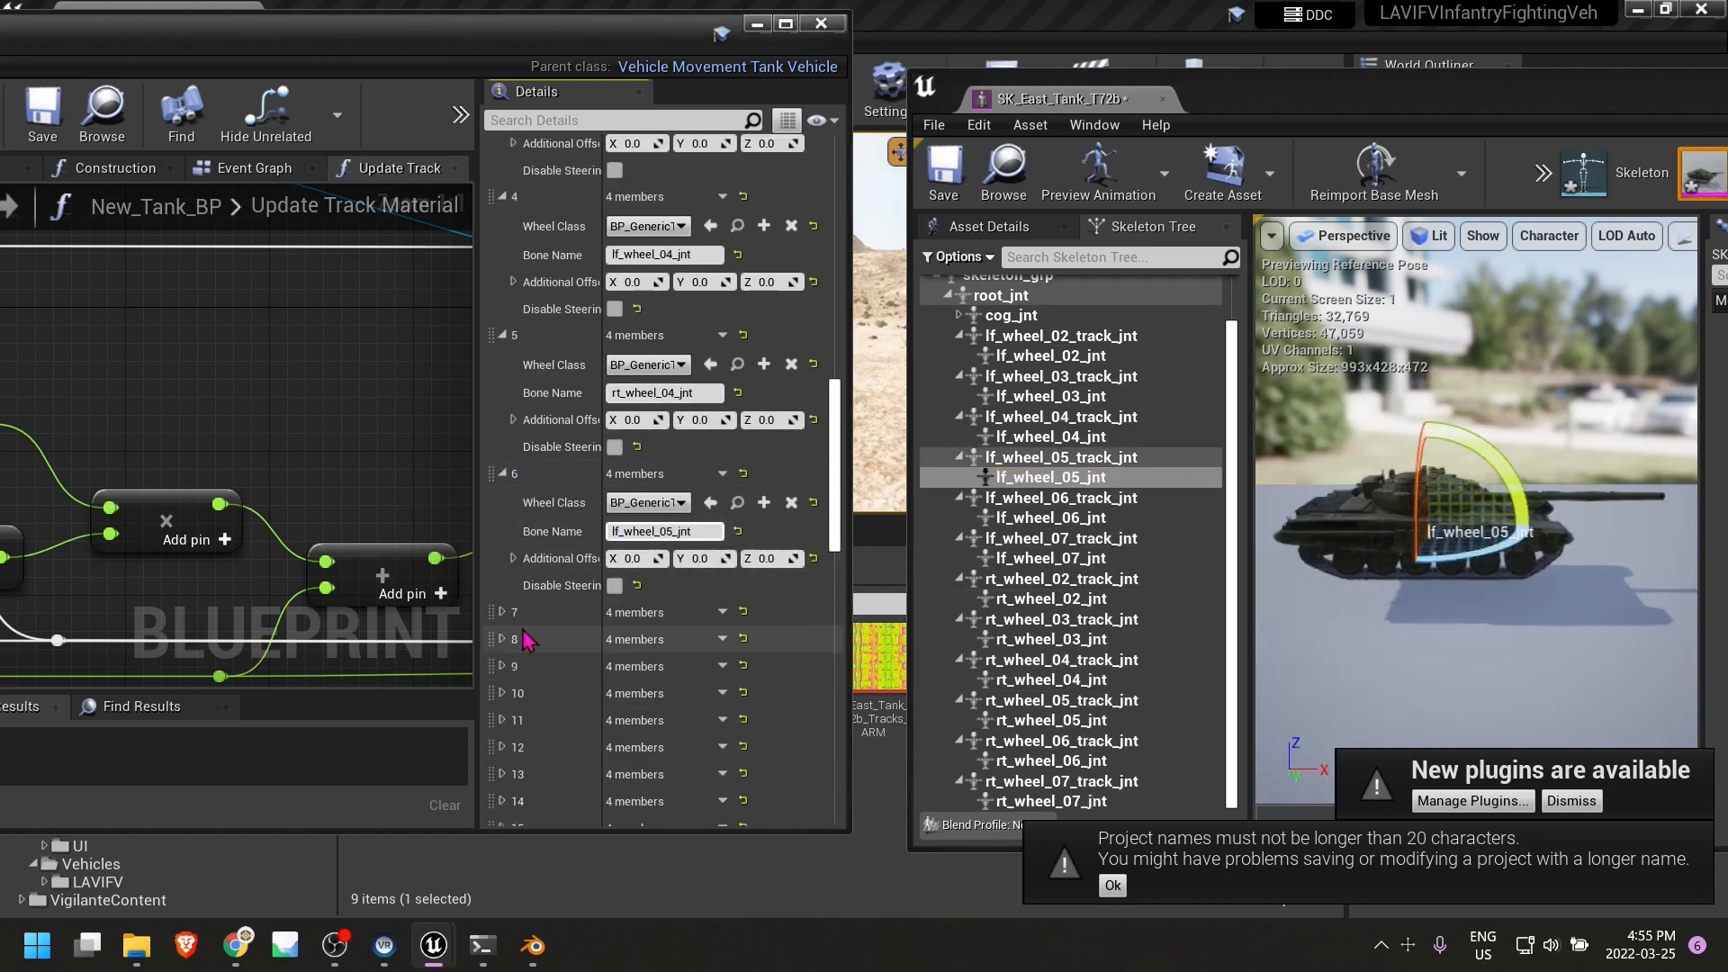
# Expand wheel 7 in Wheel Setups and set its Bone Name to rt_wheel_05_jnt copied from the skeleton tree.
pyautogui.click(502, 613)
pyautogui.rightClick(1042, 720)
pyautogui.click(1107, 430)
pyautogui.click(663, 669)
pyautogui.hotkey('ctrl', 'v')
# Expand wheel 8 in Wheel Setups and set its Bone Name to lf_wheel_06_jnt copied from the skeleton tree.
pyautogui.click(502, 750)
pyautogui.scroll(-4, 576, 630)
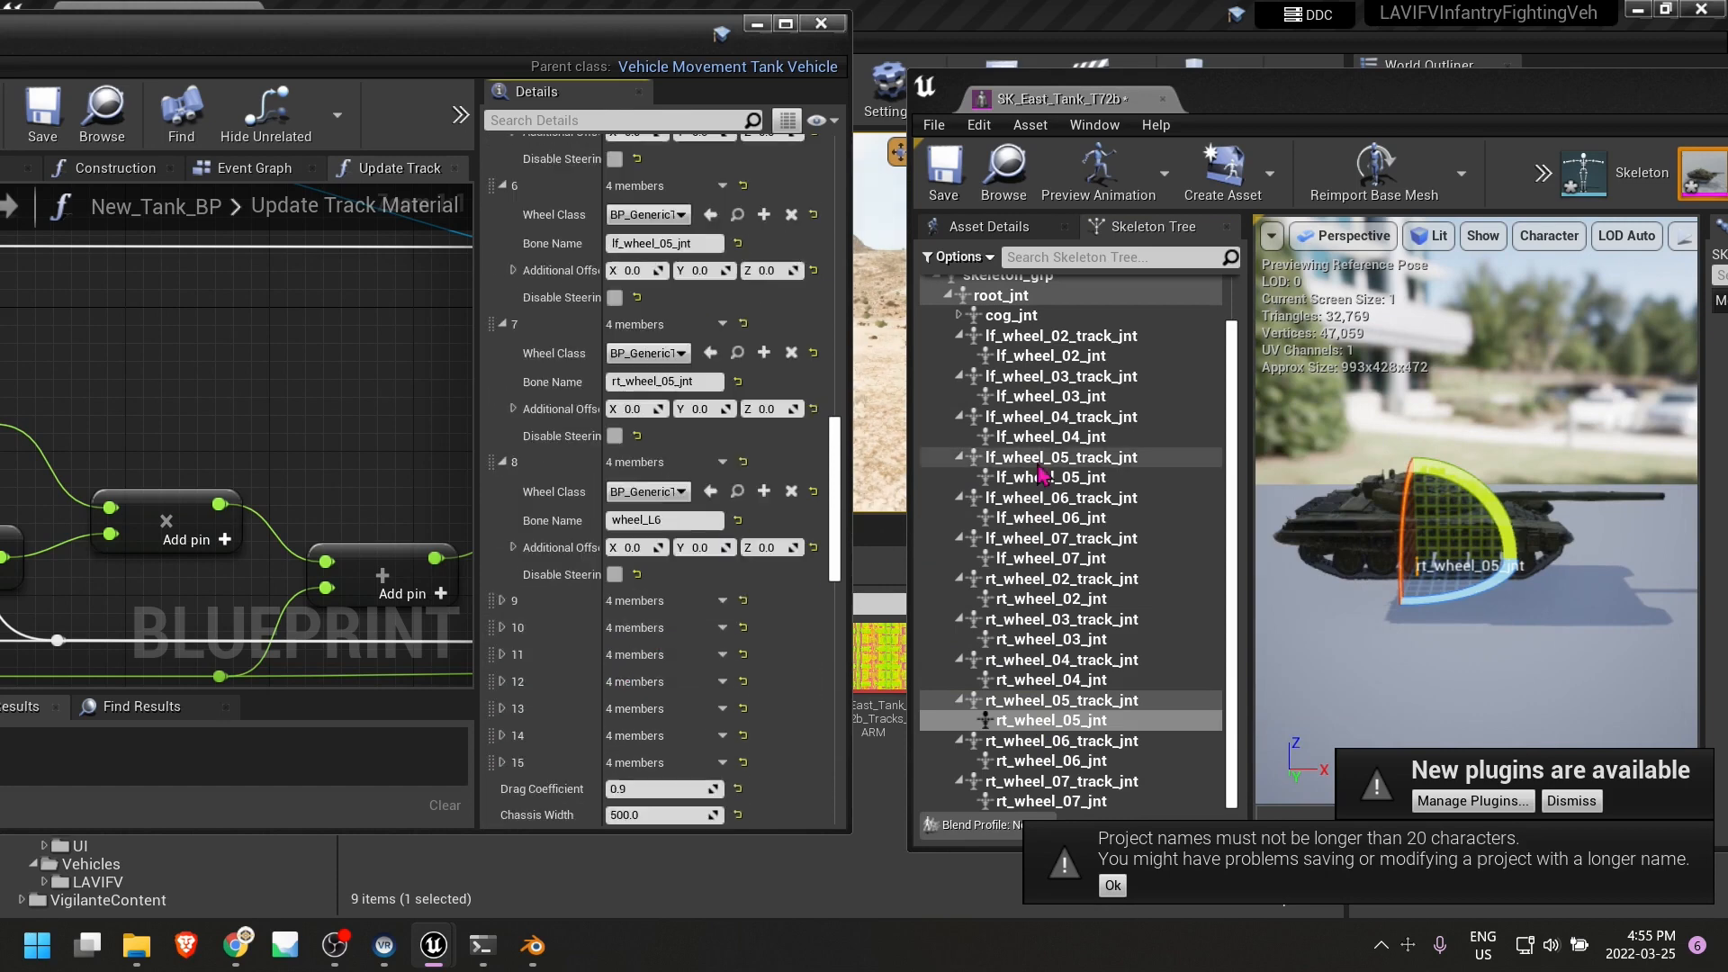
pyautogui.rightClick(1032, 524)
pyautogui.click(1091, 542)
pyautogui.rightClick(663, 521)
pyautogui.click(716, 628)
# Expand wheel 9 in Wheel Setups and set its Bone Name to rt_wheel_06_jnt copied from the skeleton tree.
pyautogui.click(503, 600)
pyautogui.rightClick(1058, 761)
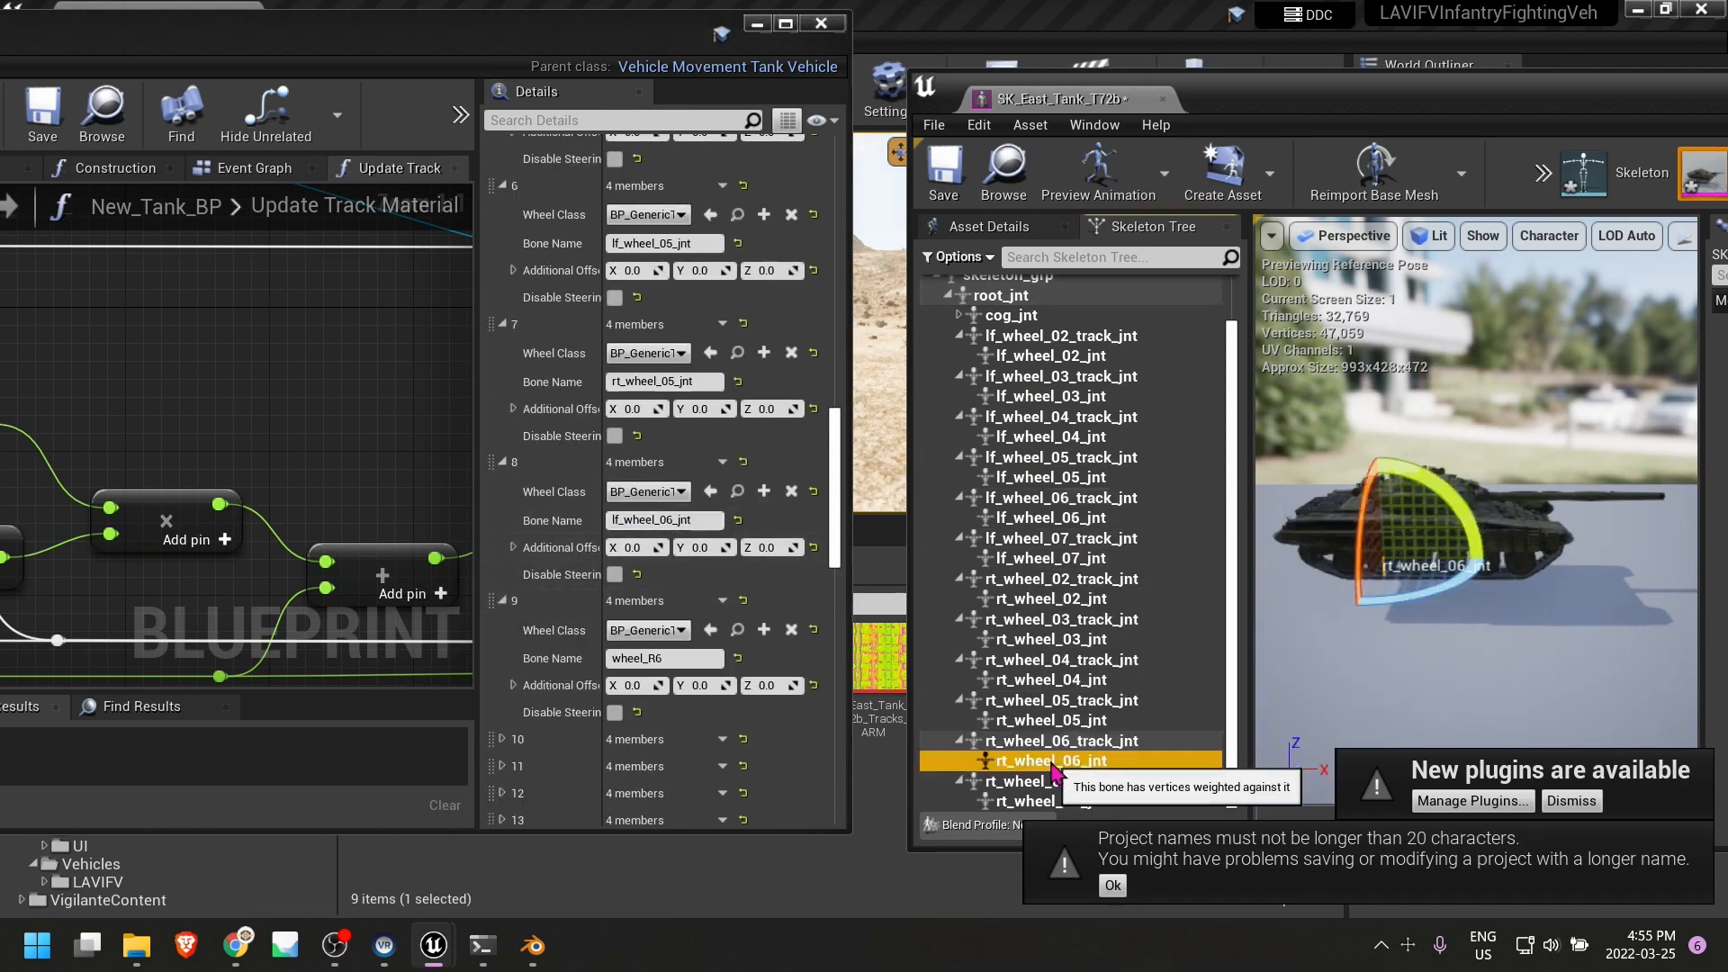
pyautogui.click(1116, 477)
pyautogui.rightClick(664, 658)
pyautogui.hotkey('ctrl', 'v')
# Expand wheel 10 in Wheel Setups and set its Bone Name to lf_wheel_07_jnt copied from the skeleton tree.
pyautogui.click(503, 739)
pyautogui.scroll(-5, 655, 694)
pyautogui.click(1052, 559)
pyautogui.hotkey('ctrl', 'c')
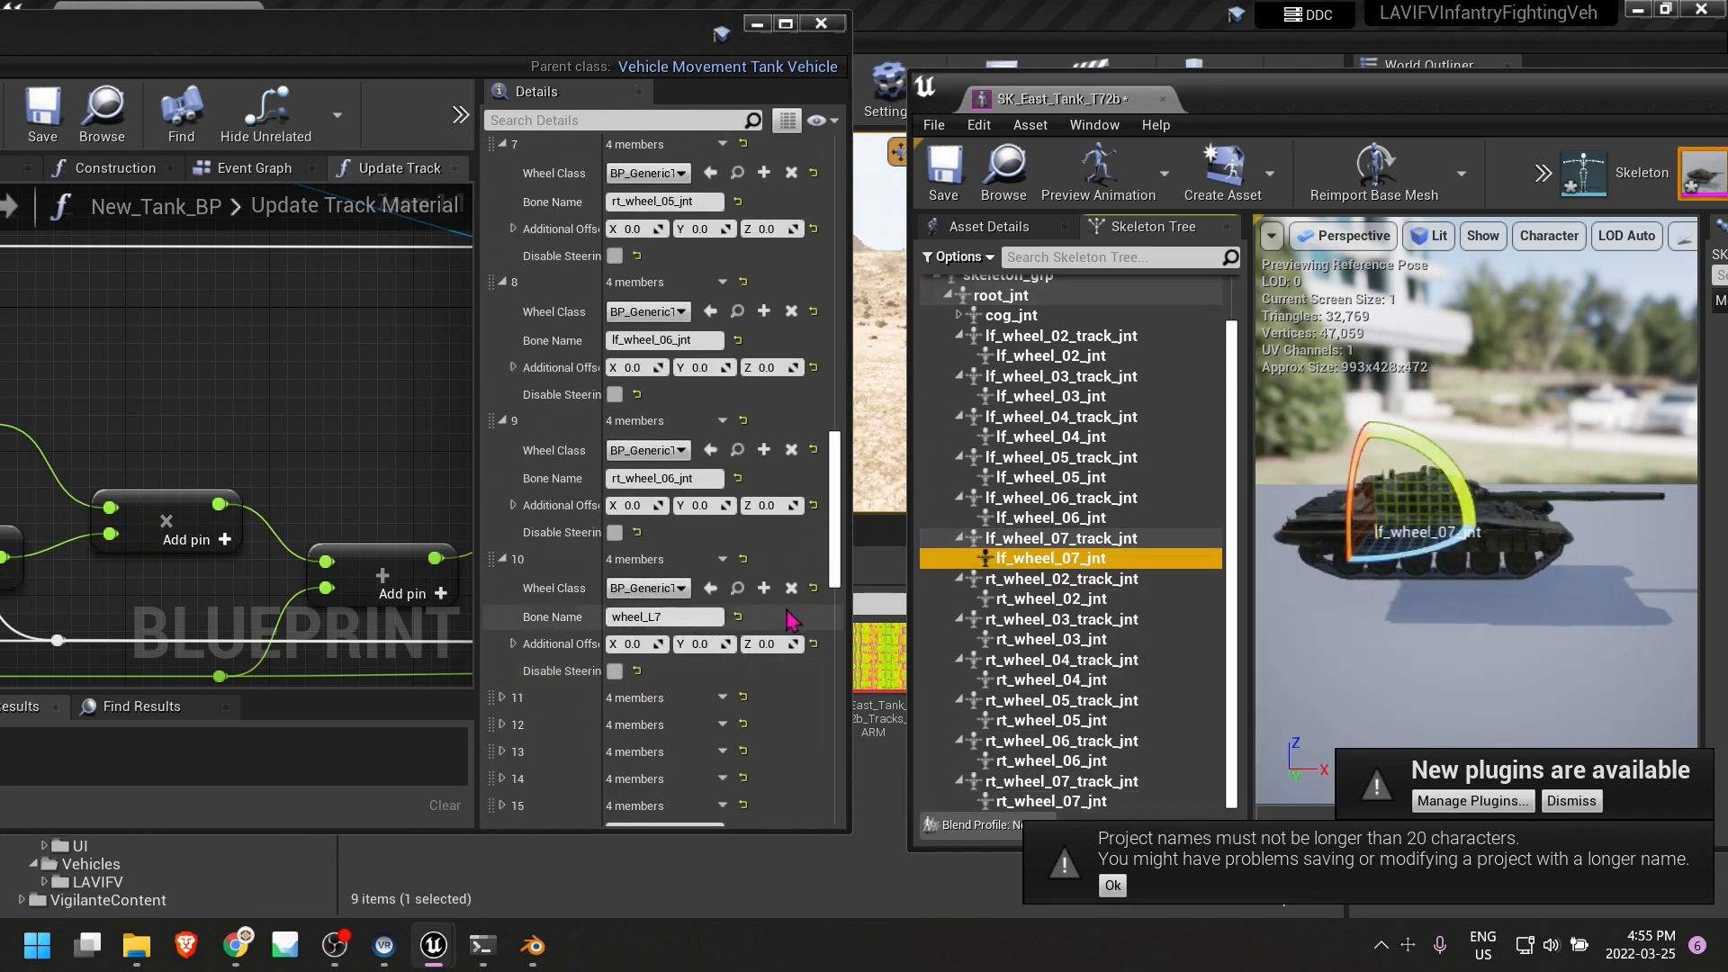
pyautogui.click(671, 616)
pyautogui.hotkey('ctrl', 'v')
# Expand wheel 11 in Wheel Setups and set its Bone Name to rt_wheel_07_jnt copied from the skeleton tree.
pyautogui.click(502, 697)
pyautogui.scroll(-4, 540, 684)
pyautogui.rightClick(1052, 801)
pyautogui.click(1161, 506)
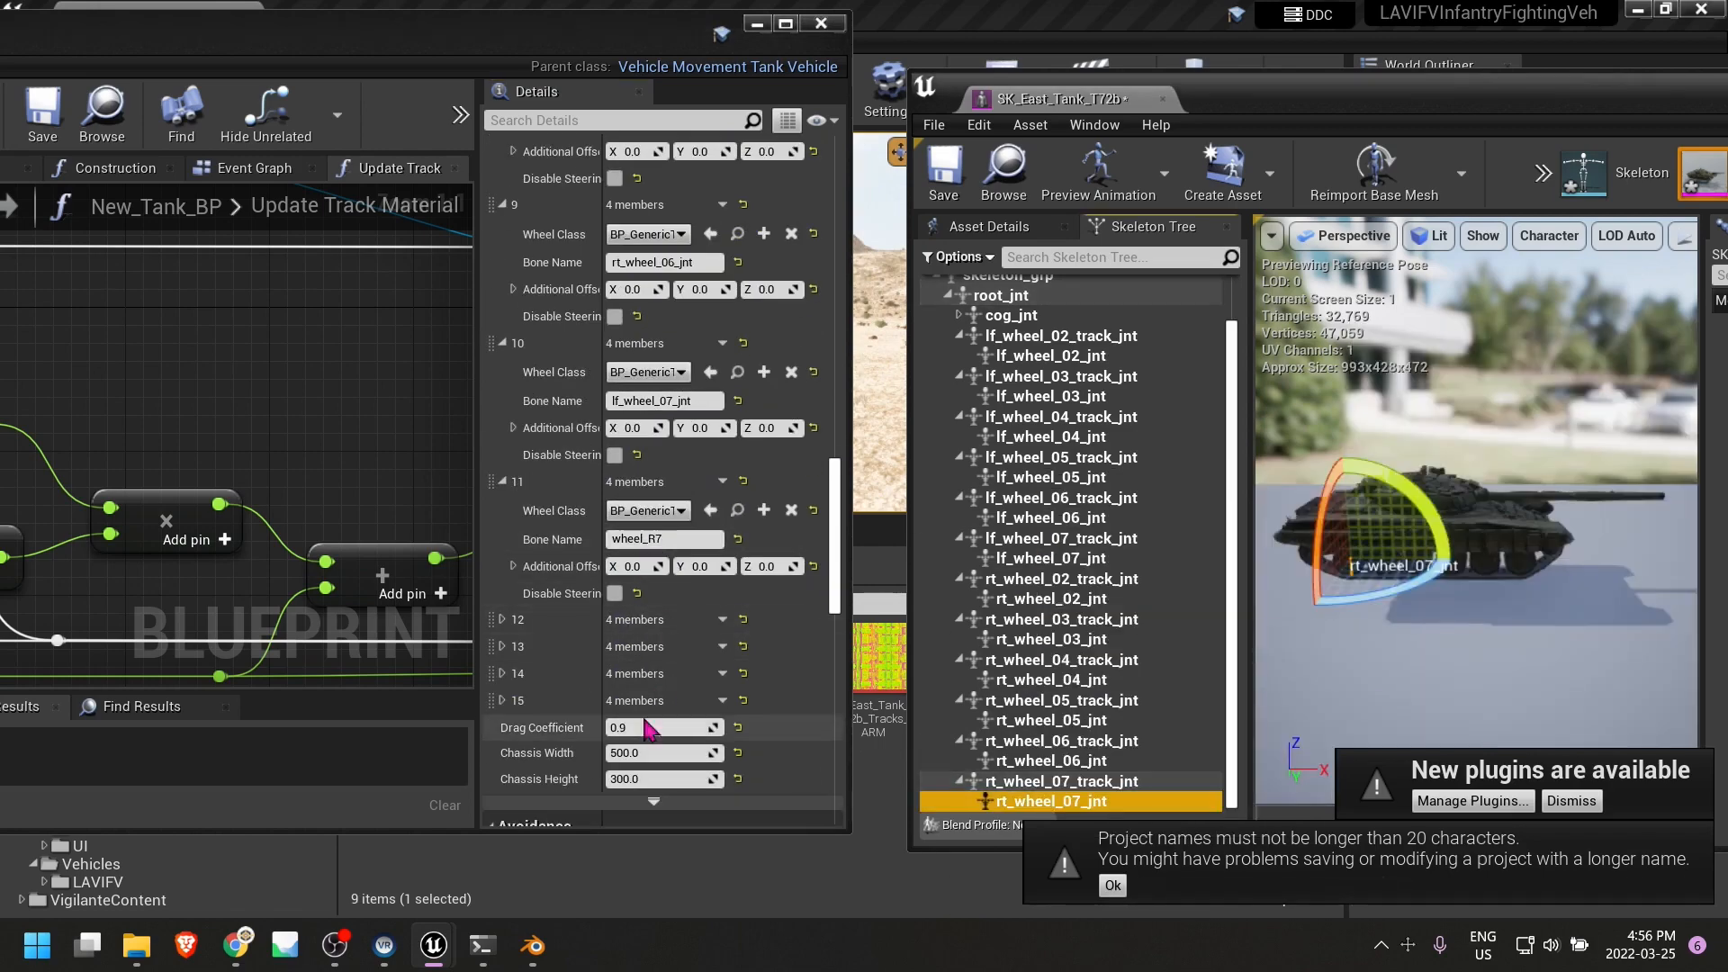
pyautogui.click(664, 538)
pyautogui.hotkey('ctrl', 'v')
# Close the SK_East_Tank_T72b skeletal mesh window and maximize the New_Tank_BP editor.
pyautogui.moveTo(1386, 106); pyautogui.dragTo(711, 112)
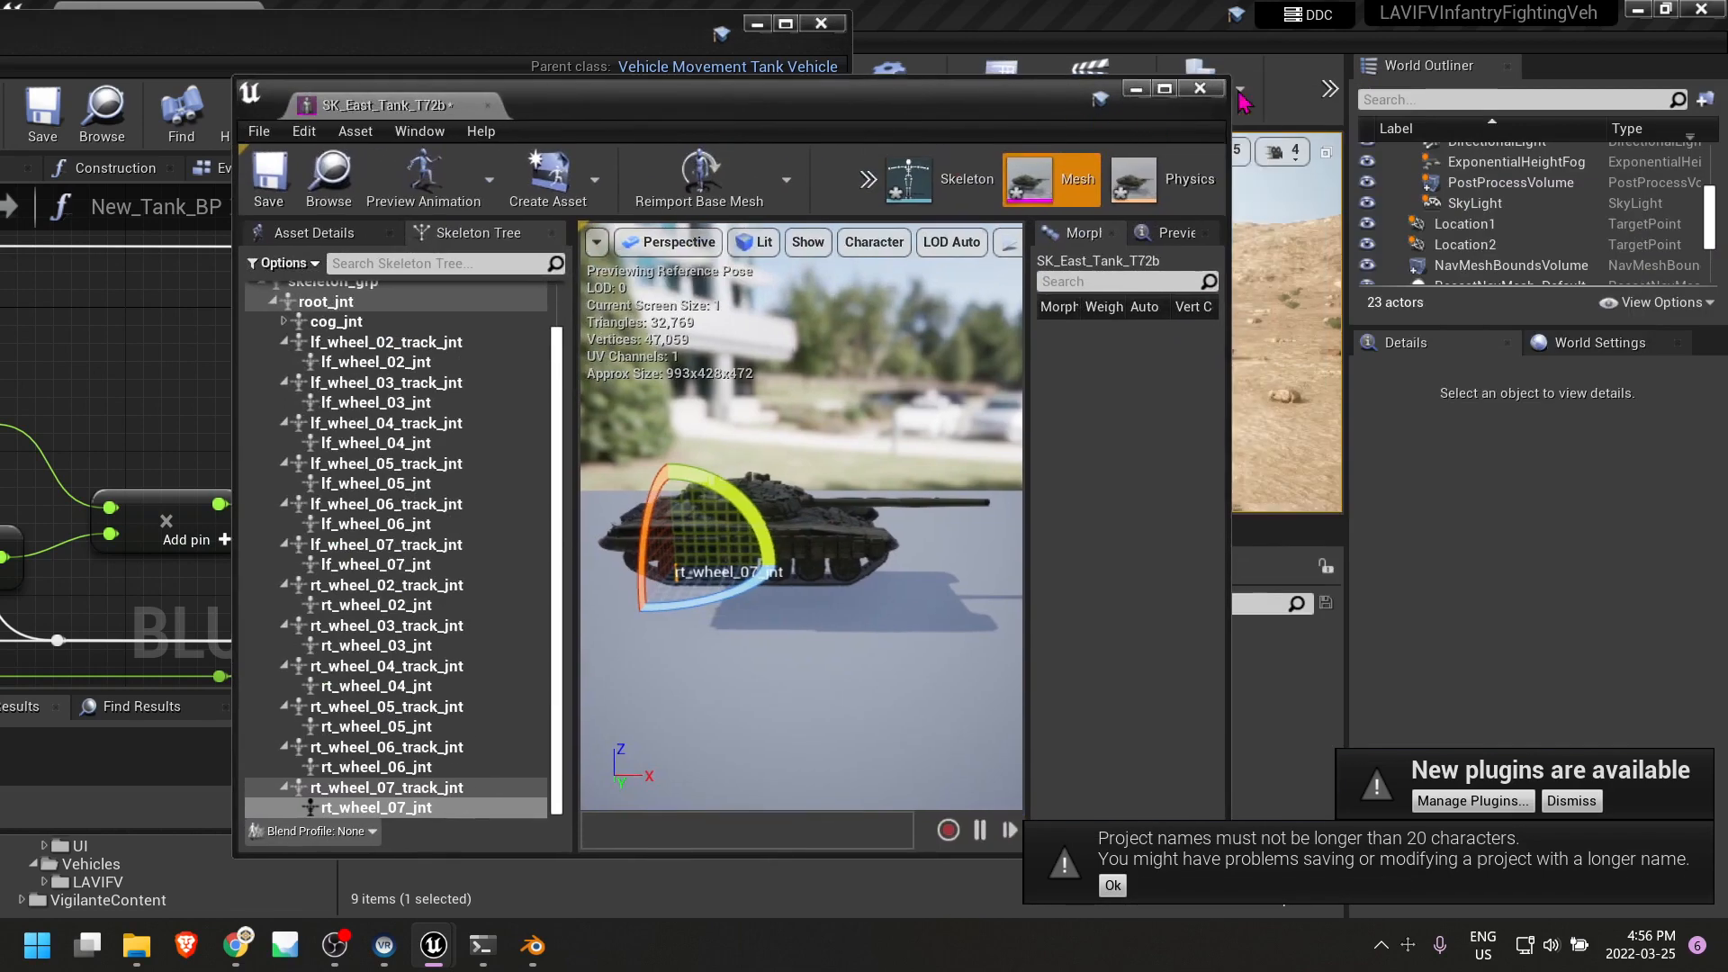
pyautogui.click(1201, 89)
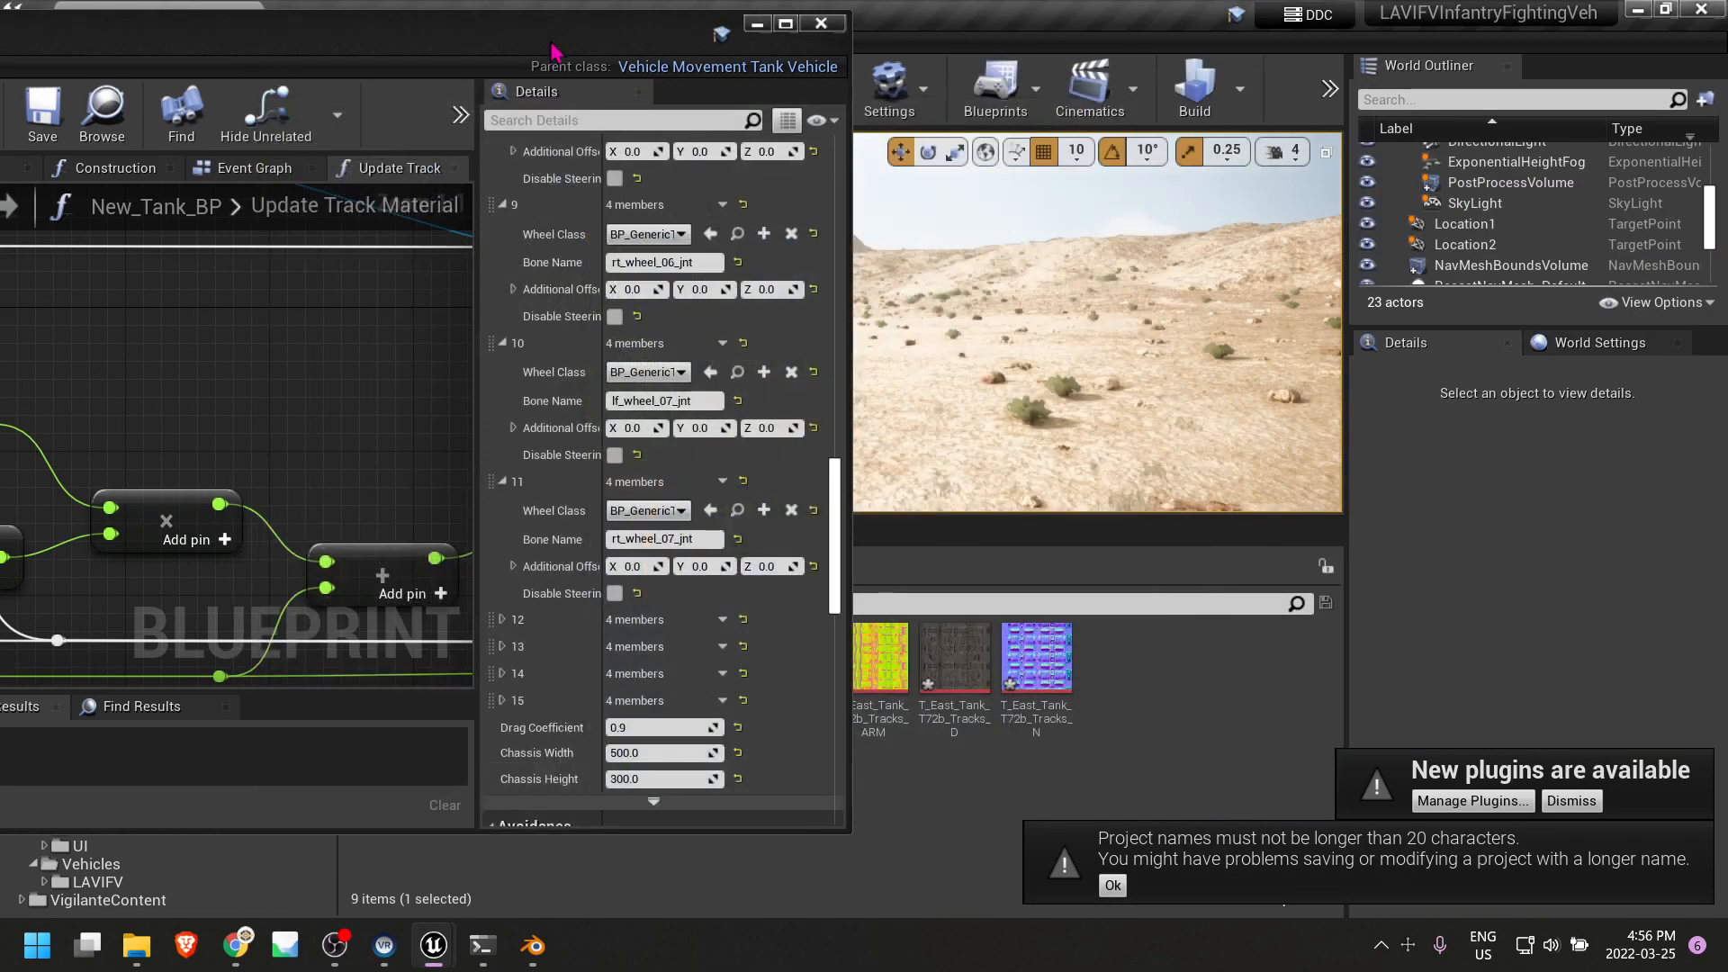
pyautogui.moveTo(551, 43); pyautogui.dragTo(956, 49)
pyautogui.doubleClick(956, 49)
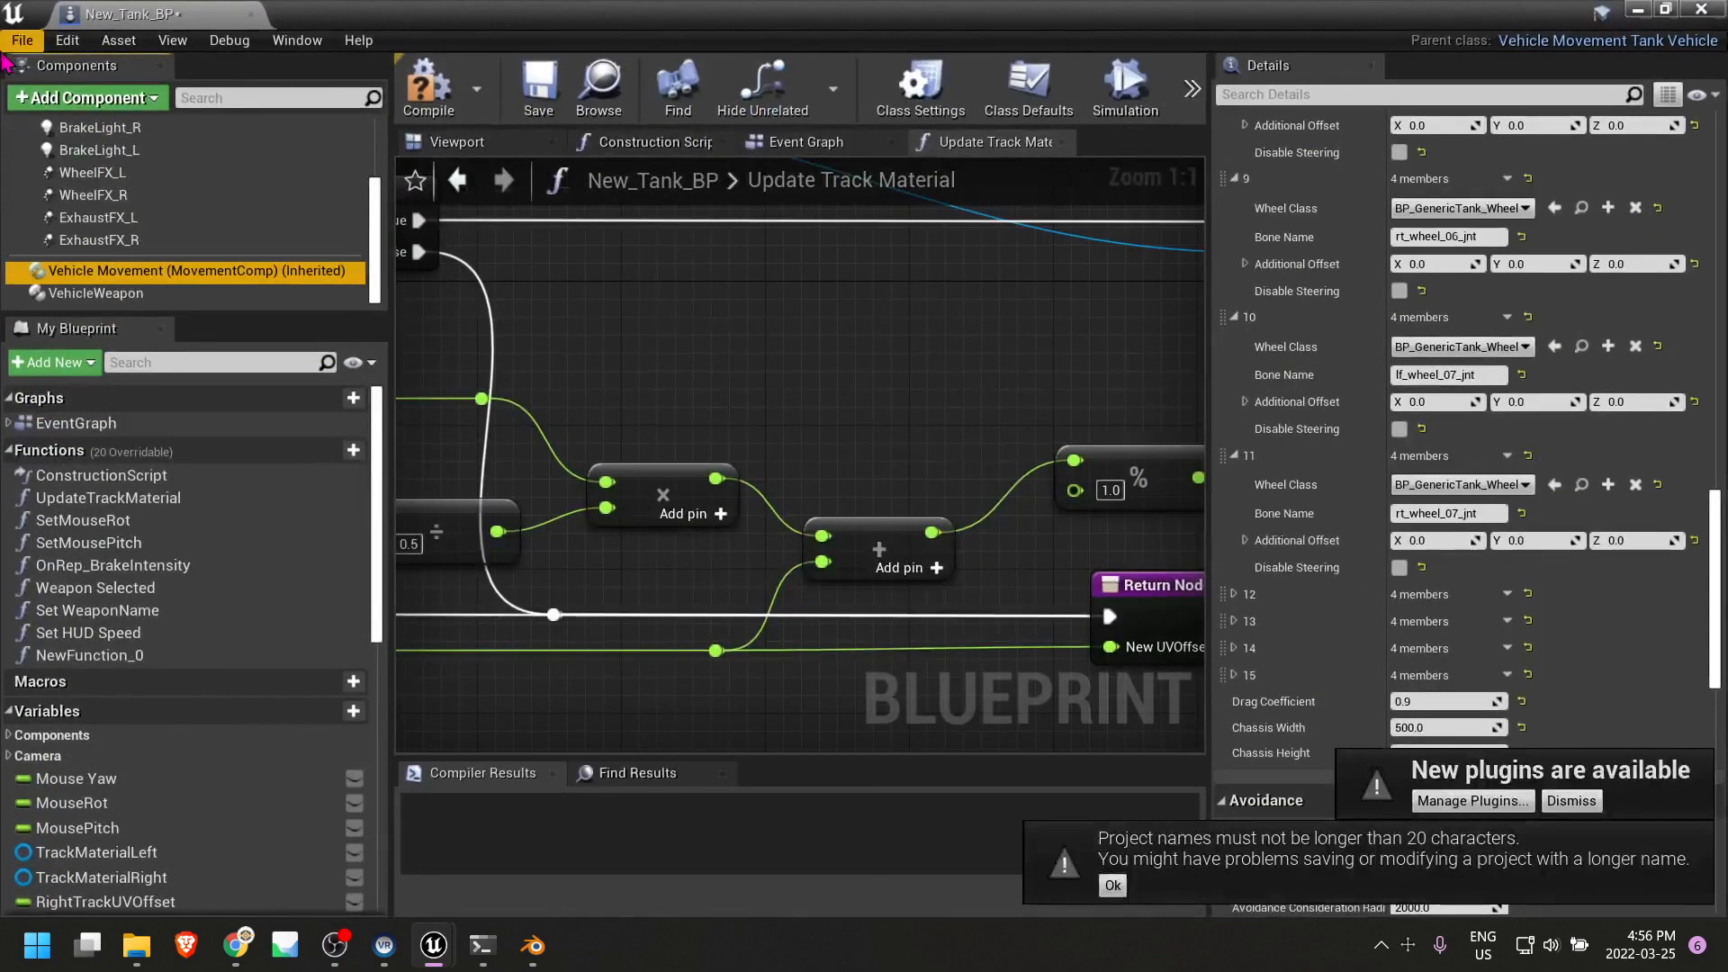
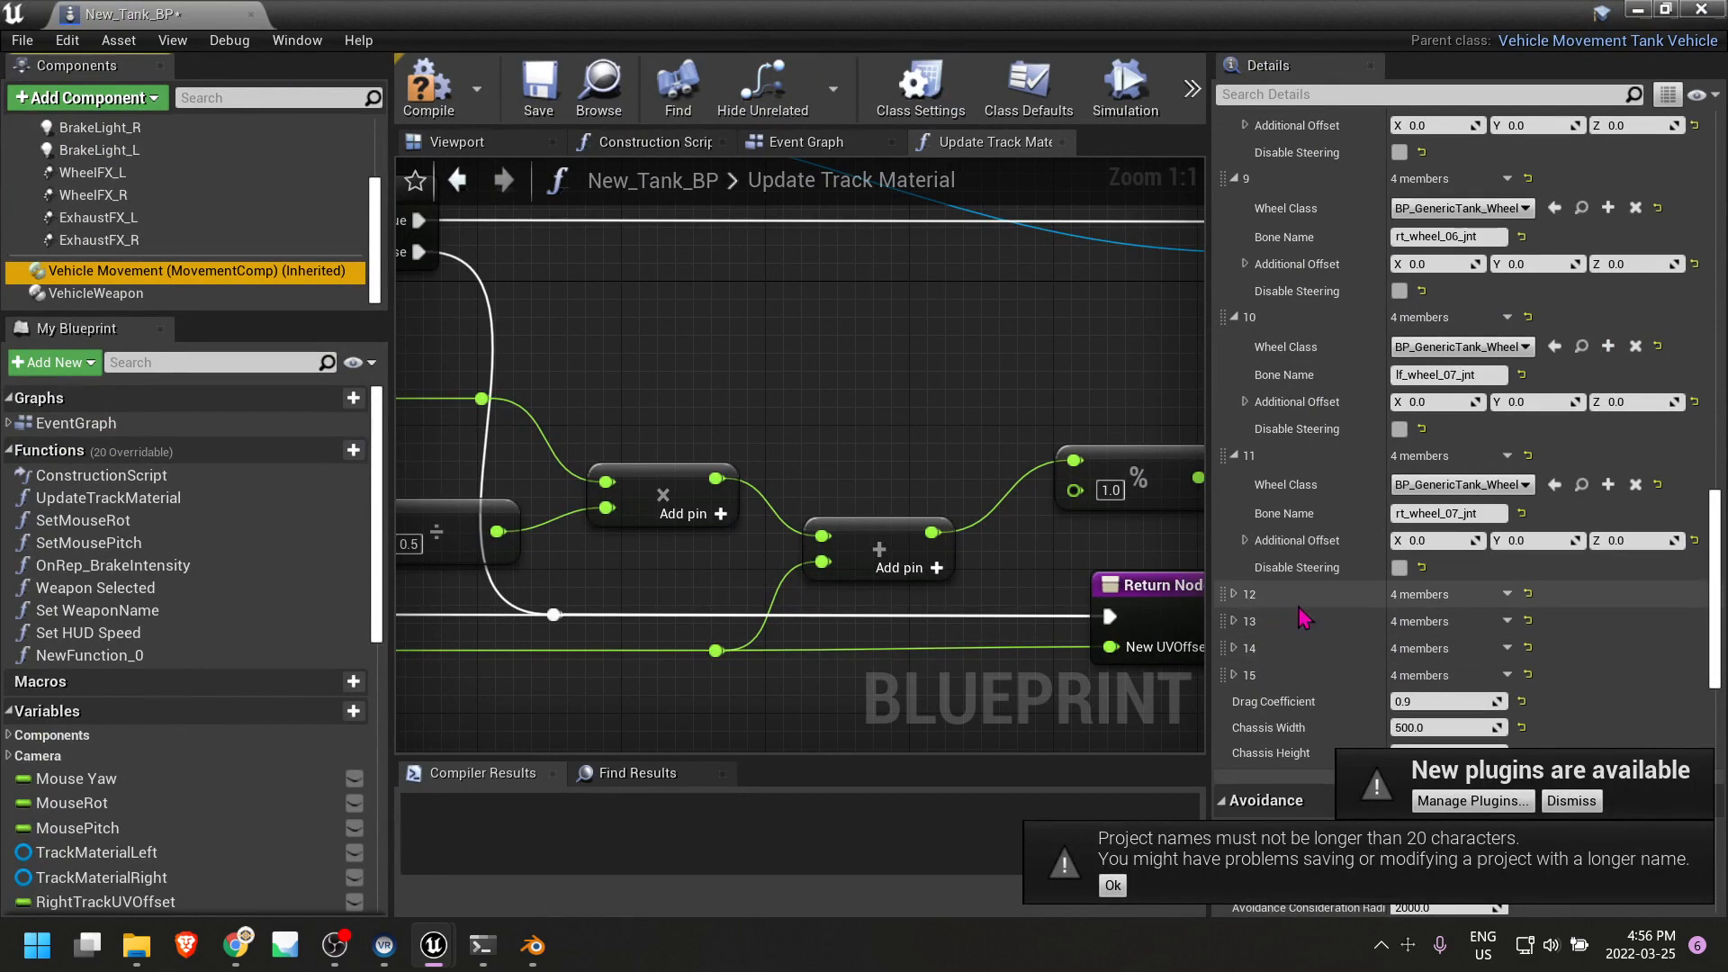
# Delete wheel entries 12 through 15 from Wheel Setups, and compile and save the Blueprint.
pyautogui.click(1507, 593)
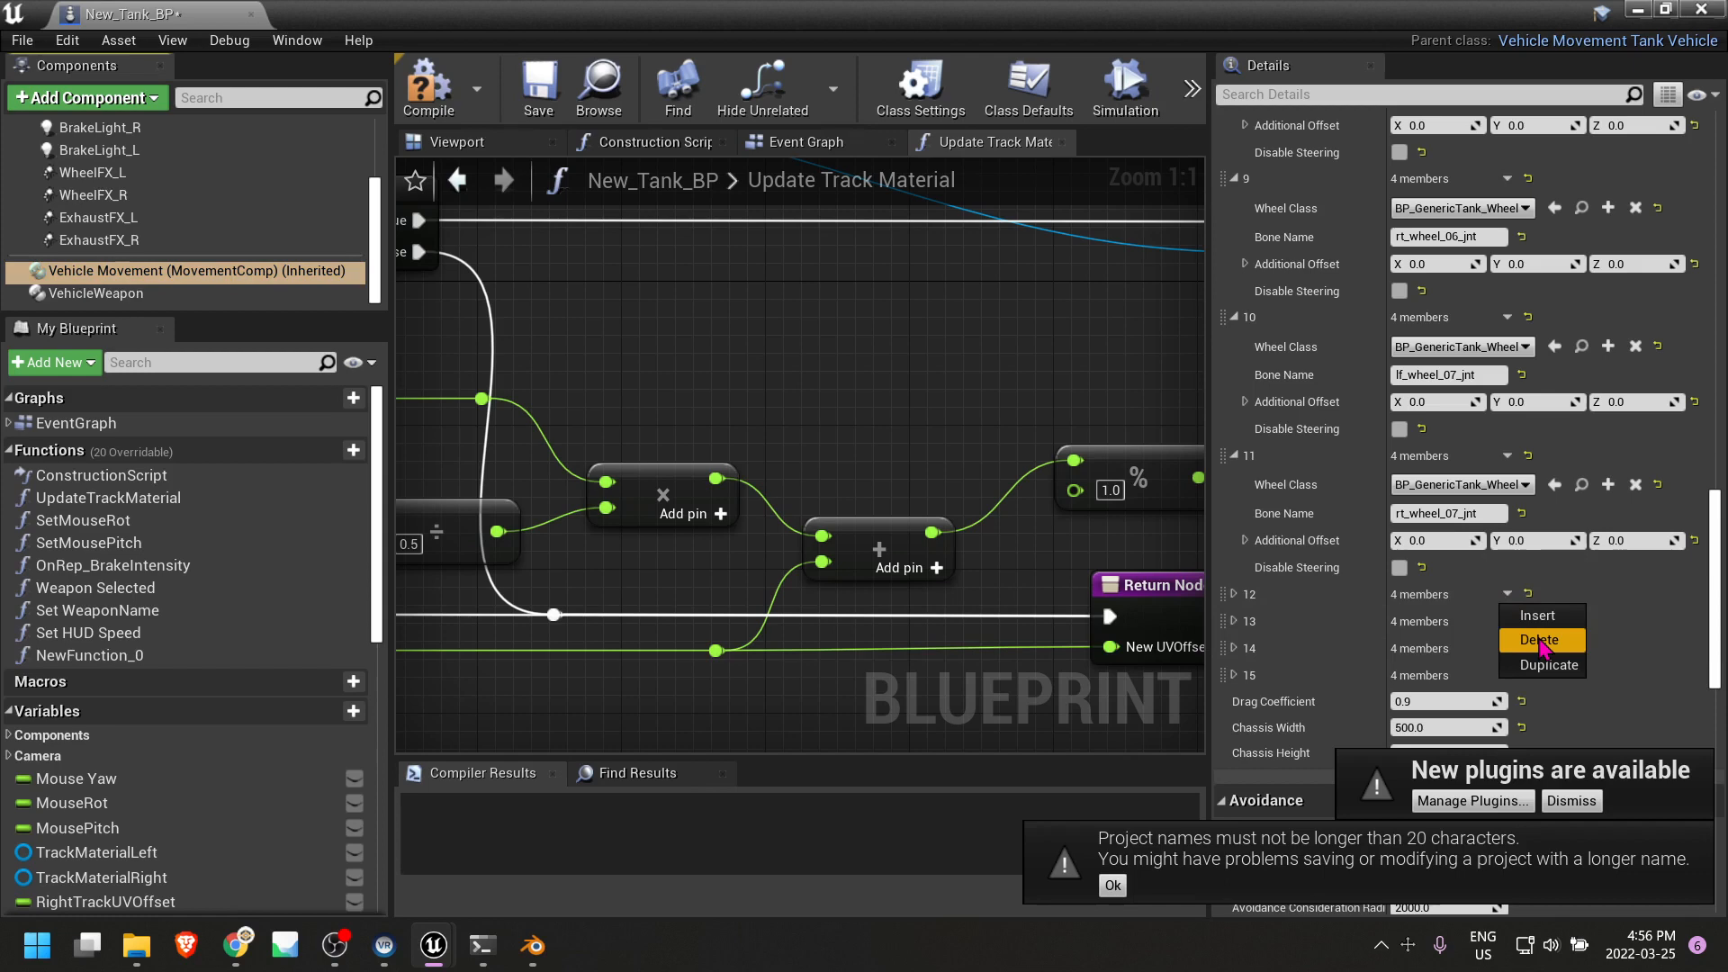
pyautogui.click(1539, 640)
pyautogui.click(1507, 594)
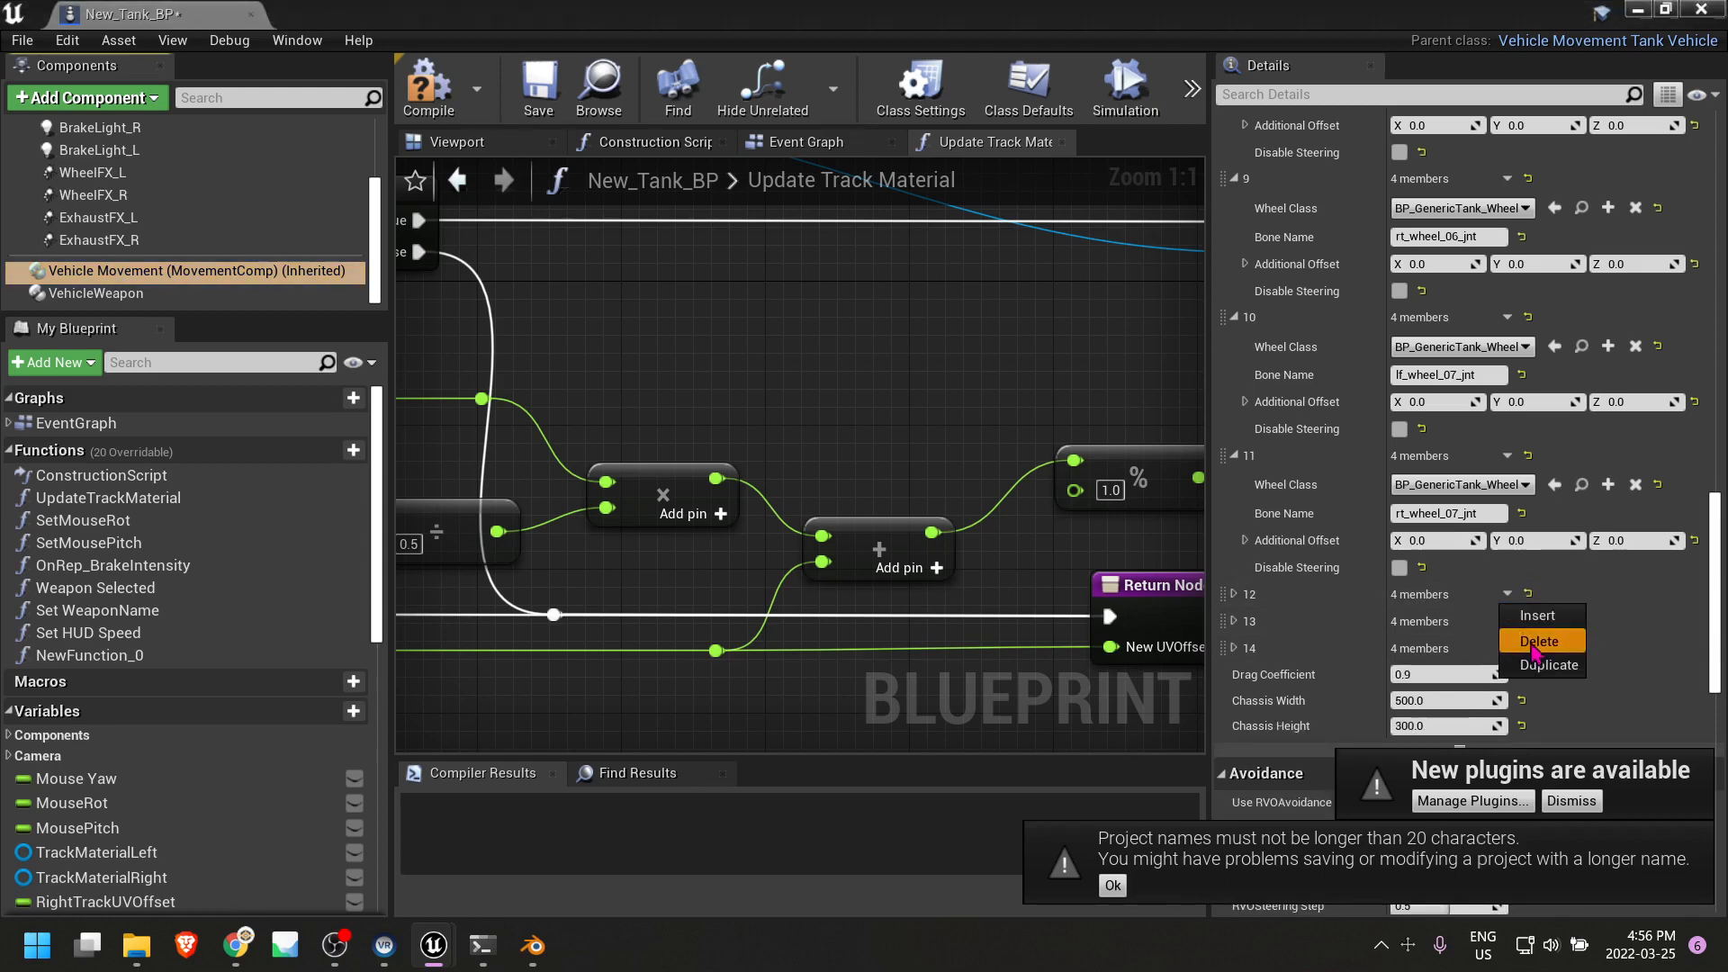
pyautogui.click(1534, 640)
pyautogui.click(1508, 594)
pyautogui.click(1541, 641)
pyautogui.click(1507, 595)
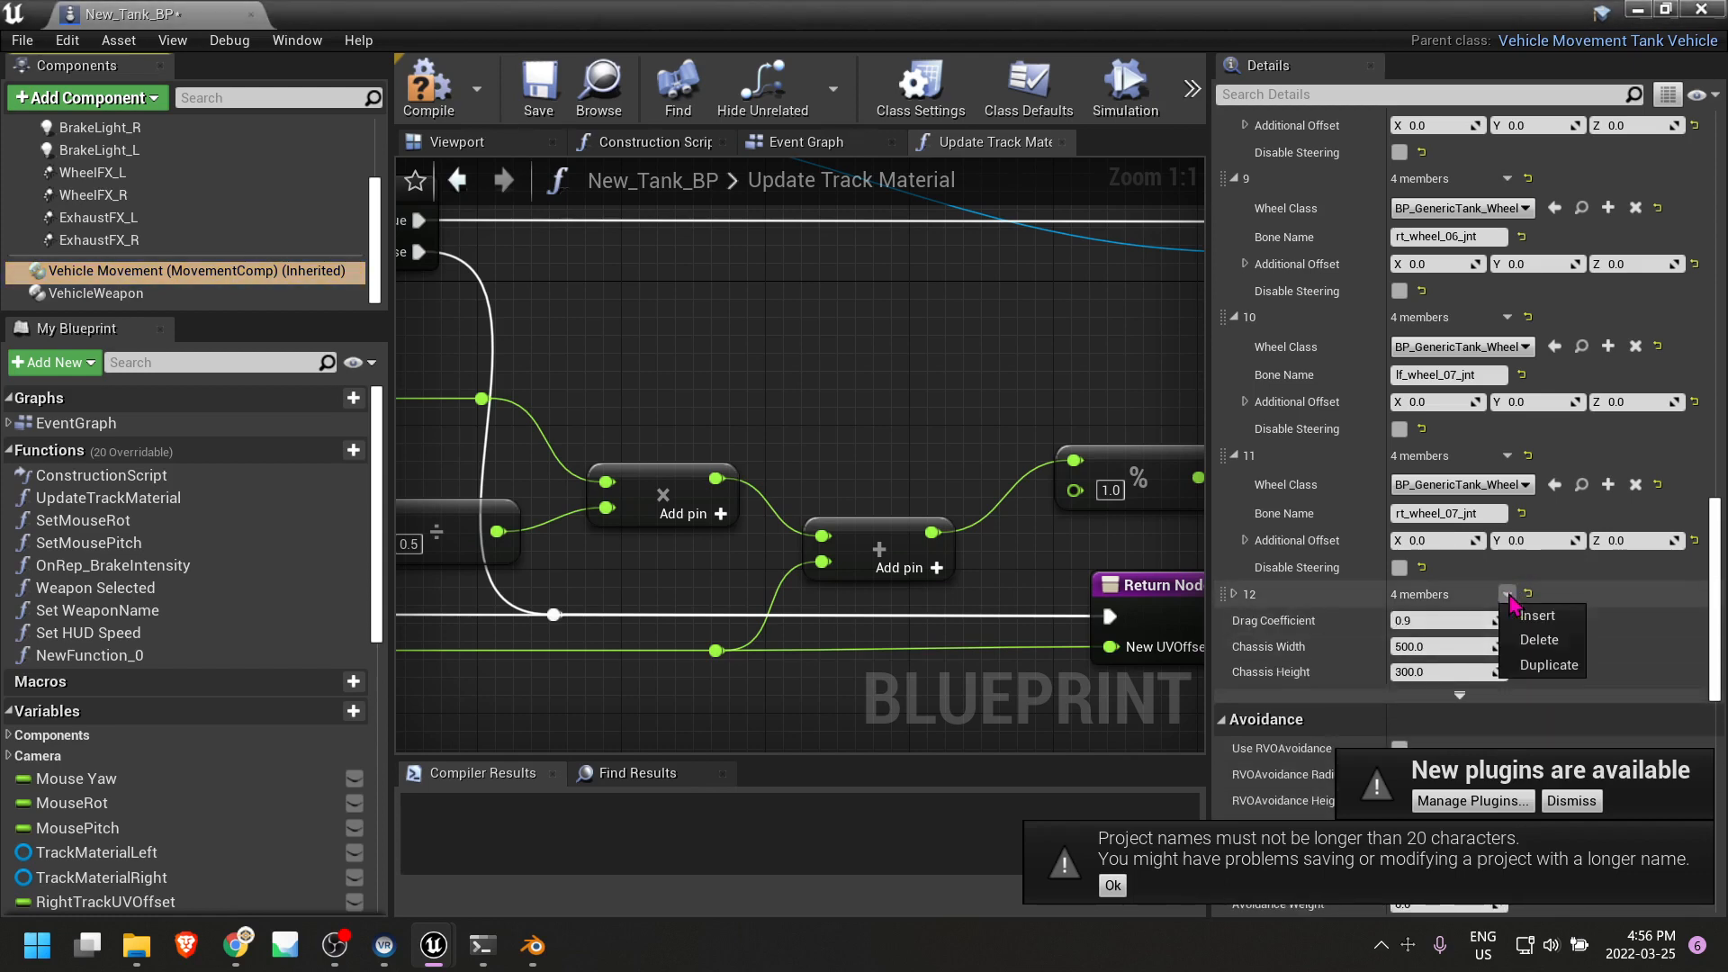
pyautogui.click(1539, 641)
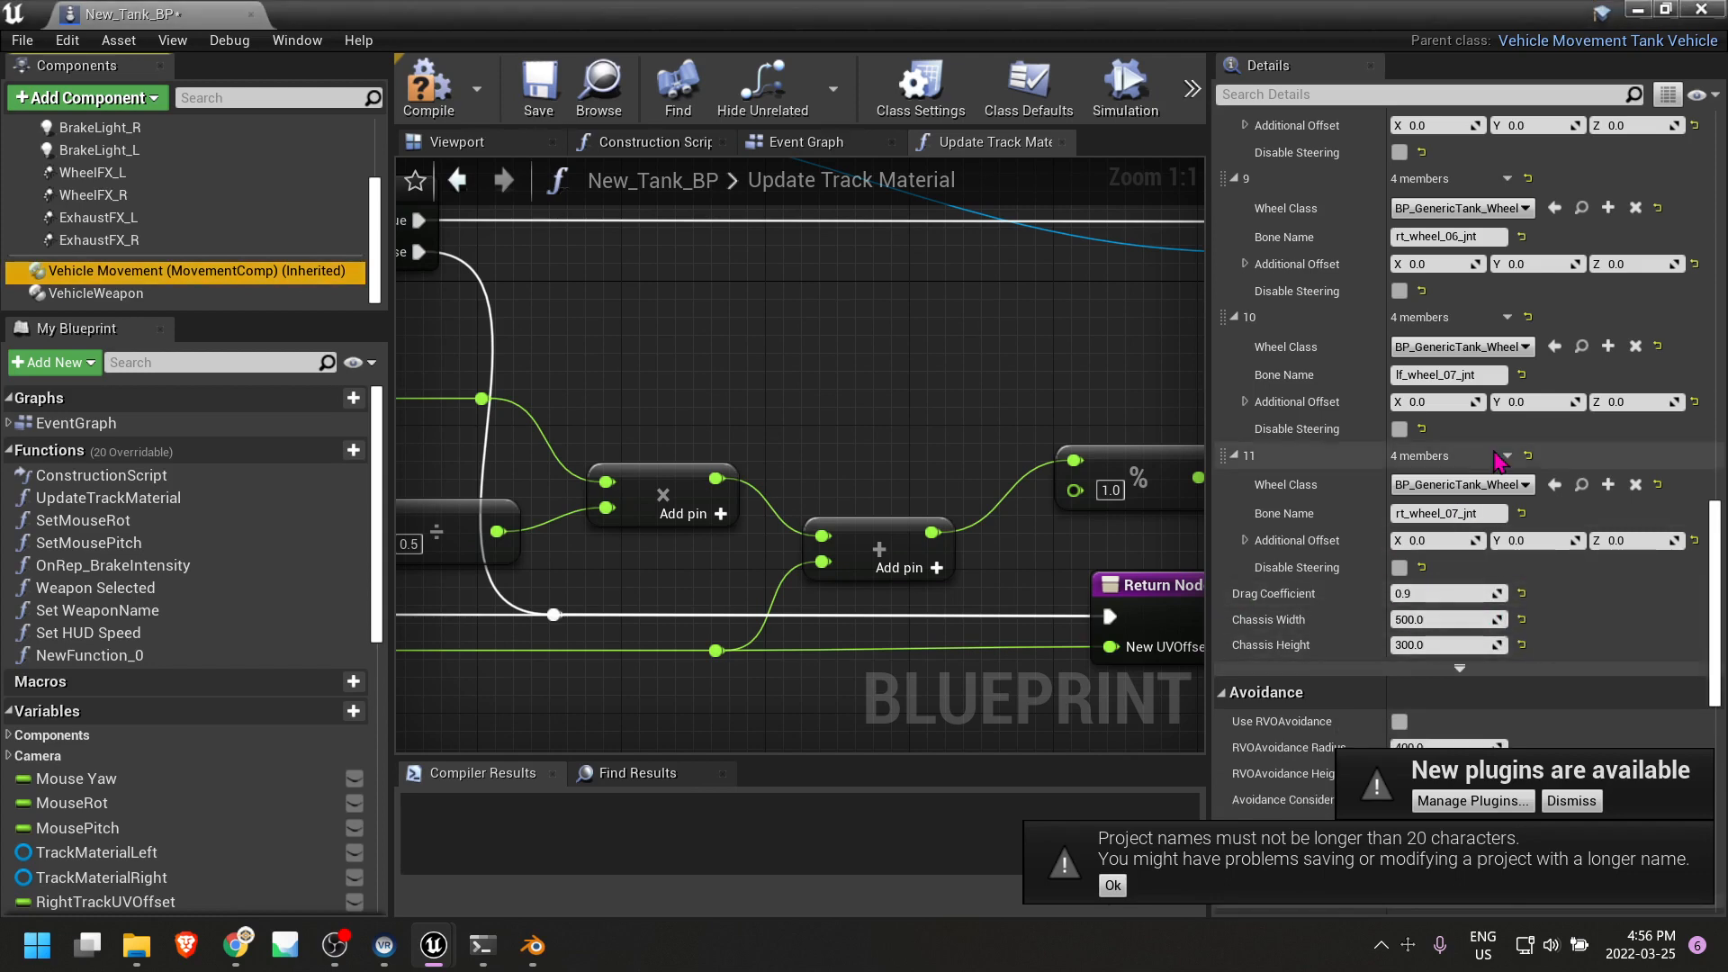
pyautogui.scroll(15, 1496, 423)
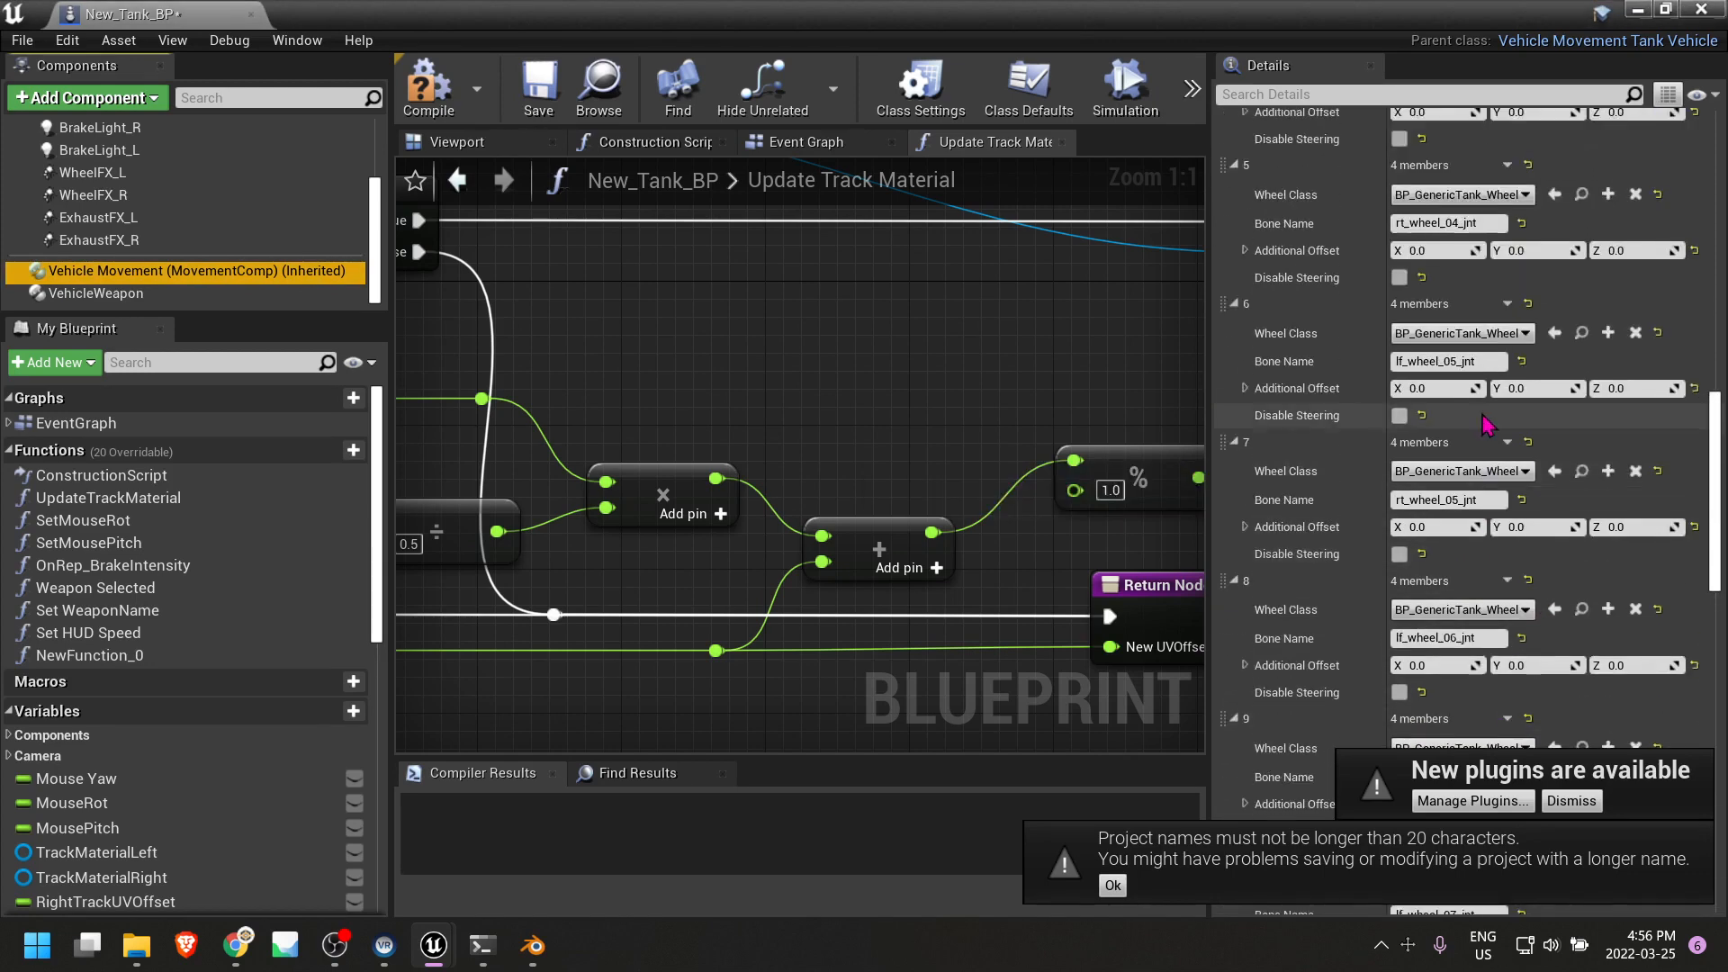
pyautogui.scroll(3, 1496, 423)
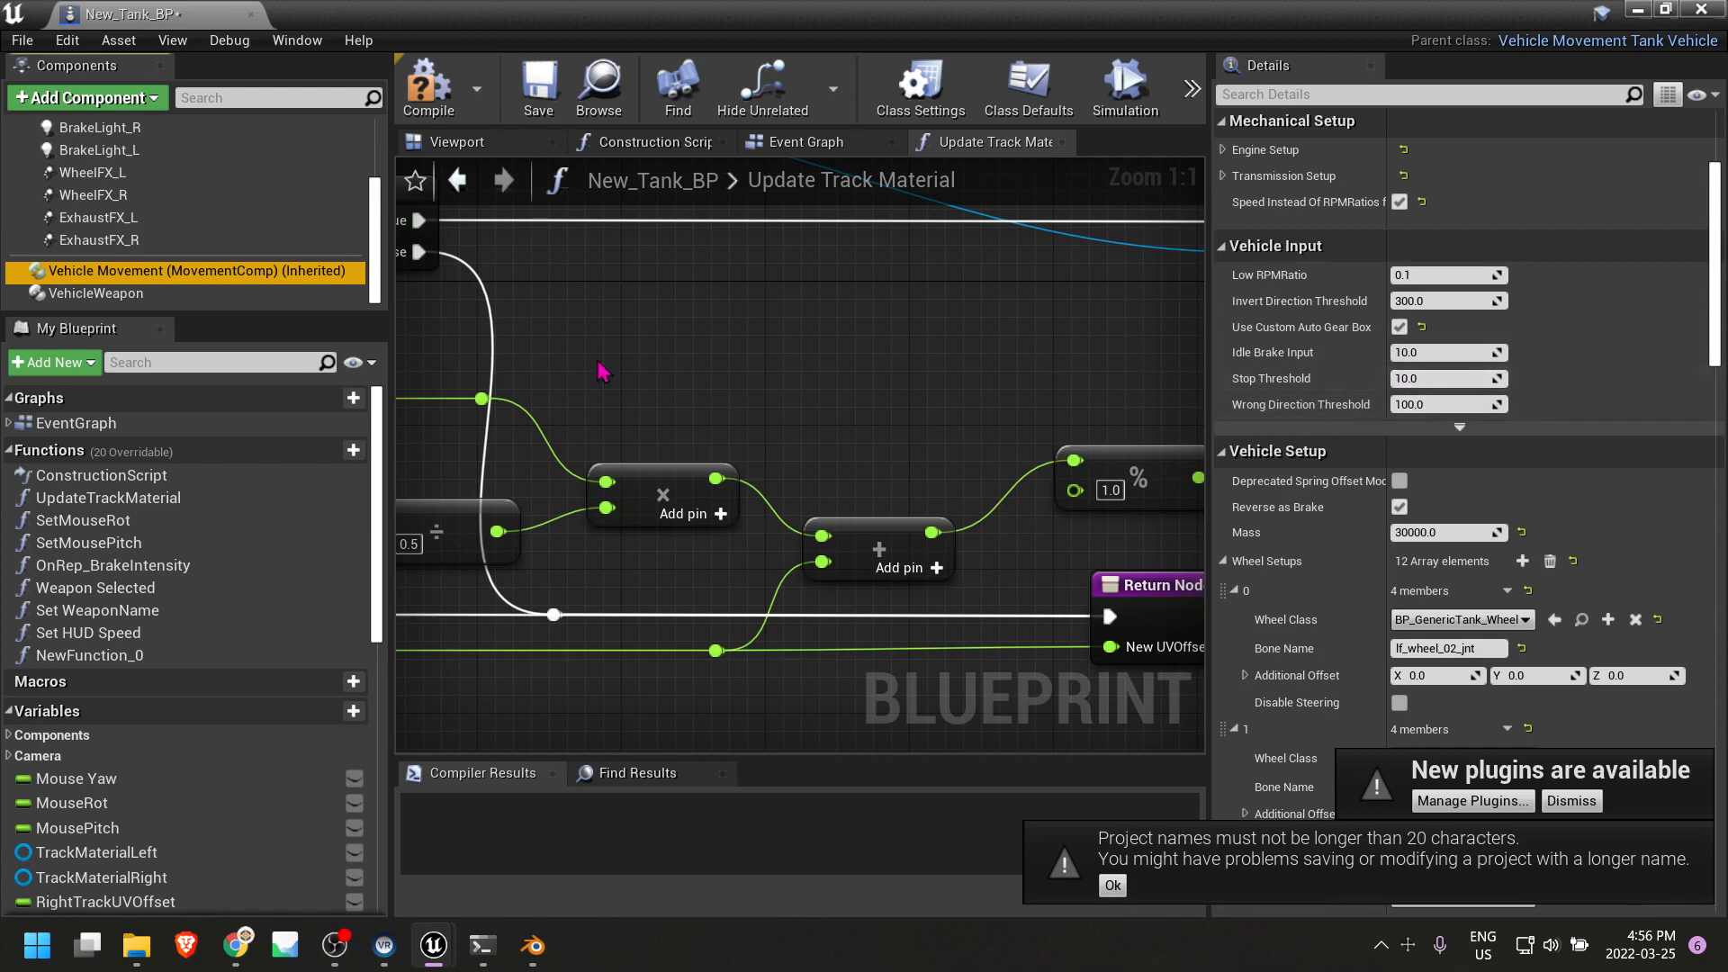
pyautogui.click(426, 106)
pyautogui.click(540, 94)
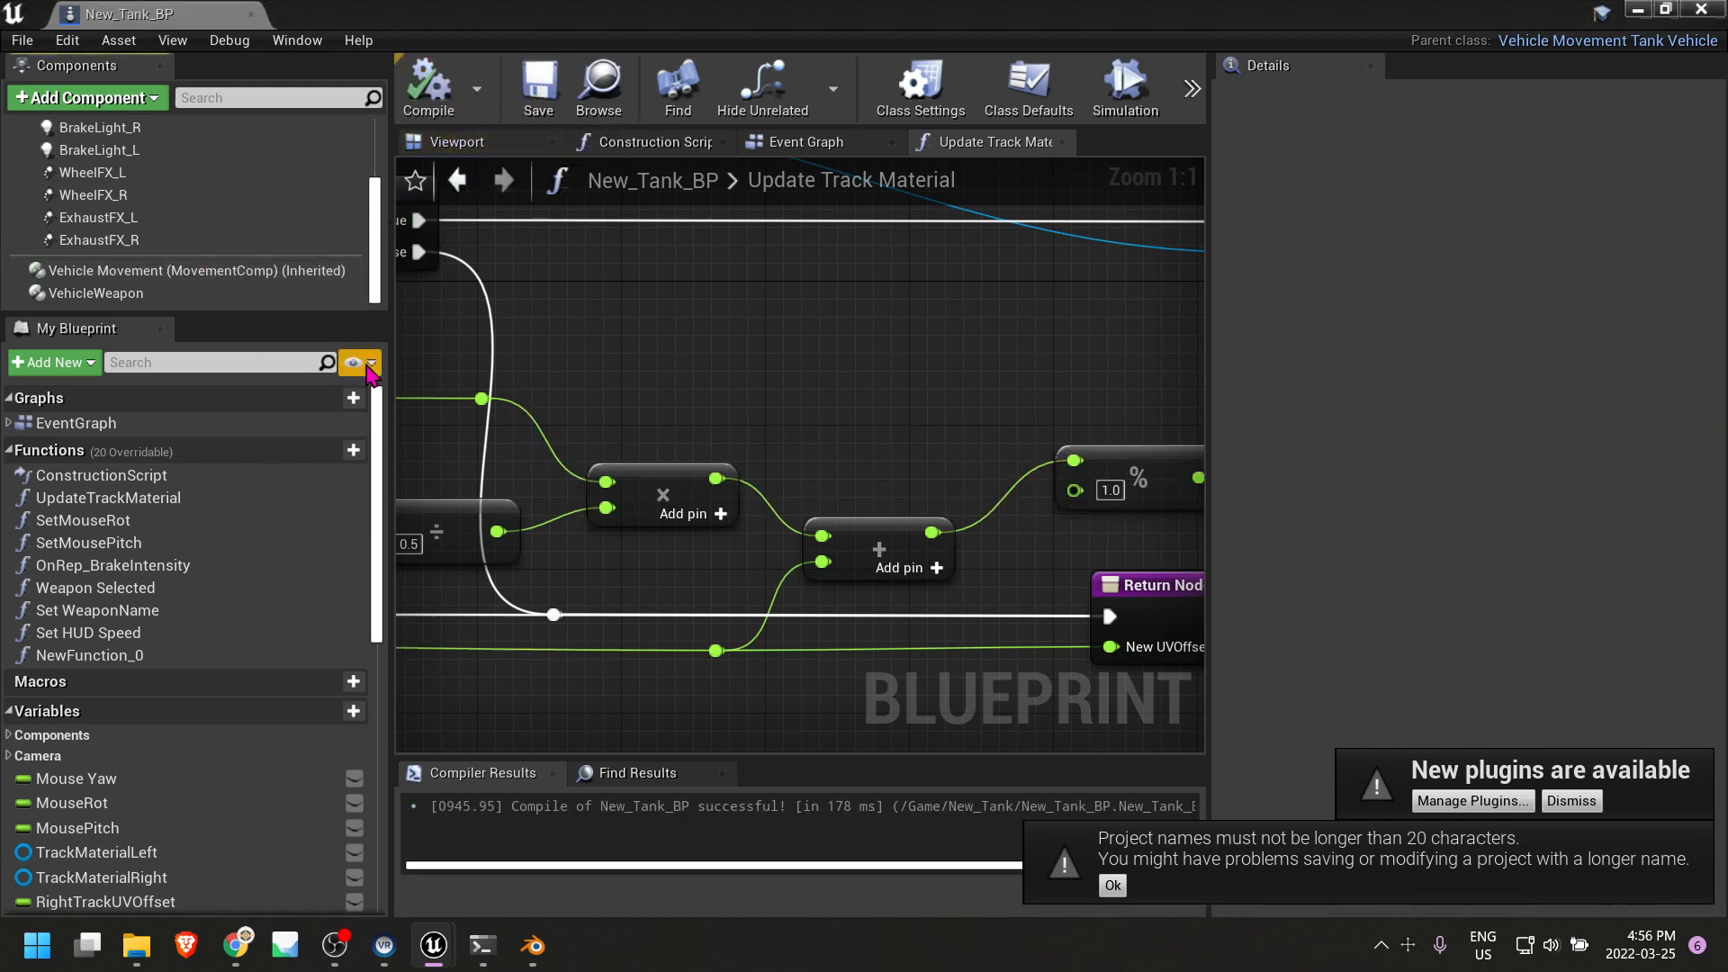
# In the class defaults, set Track Material IDLeft to 1 and Track Material IDRight to 2, and compile and save the Blueprint.
pyautogui.scroll(3, 135, 184)
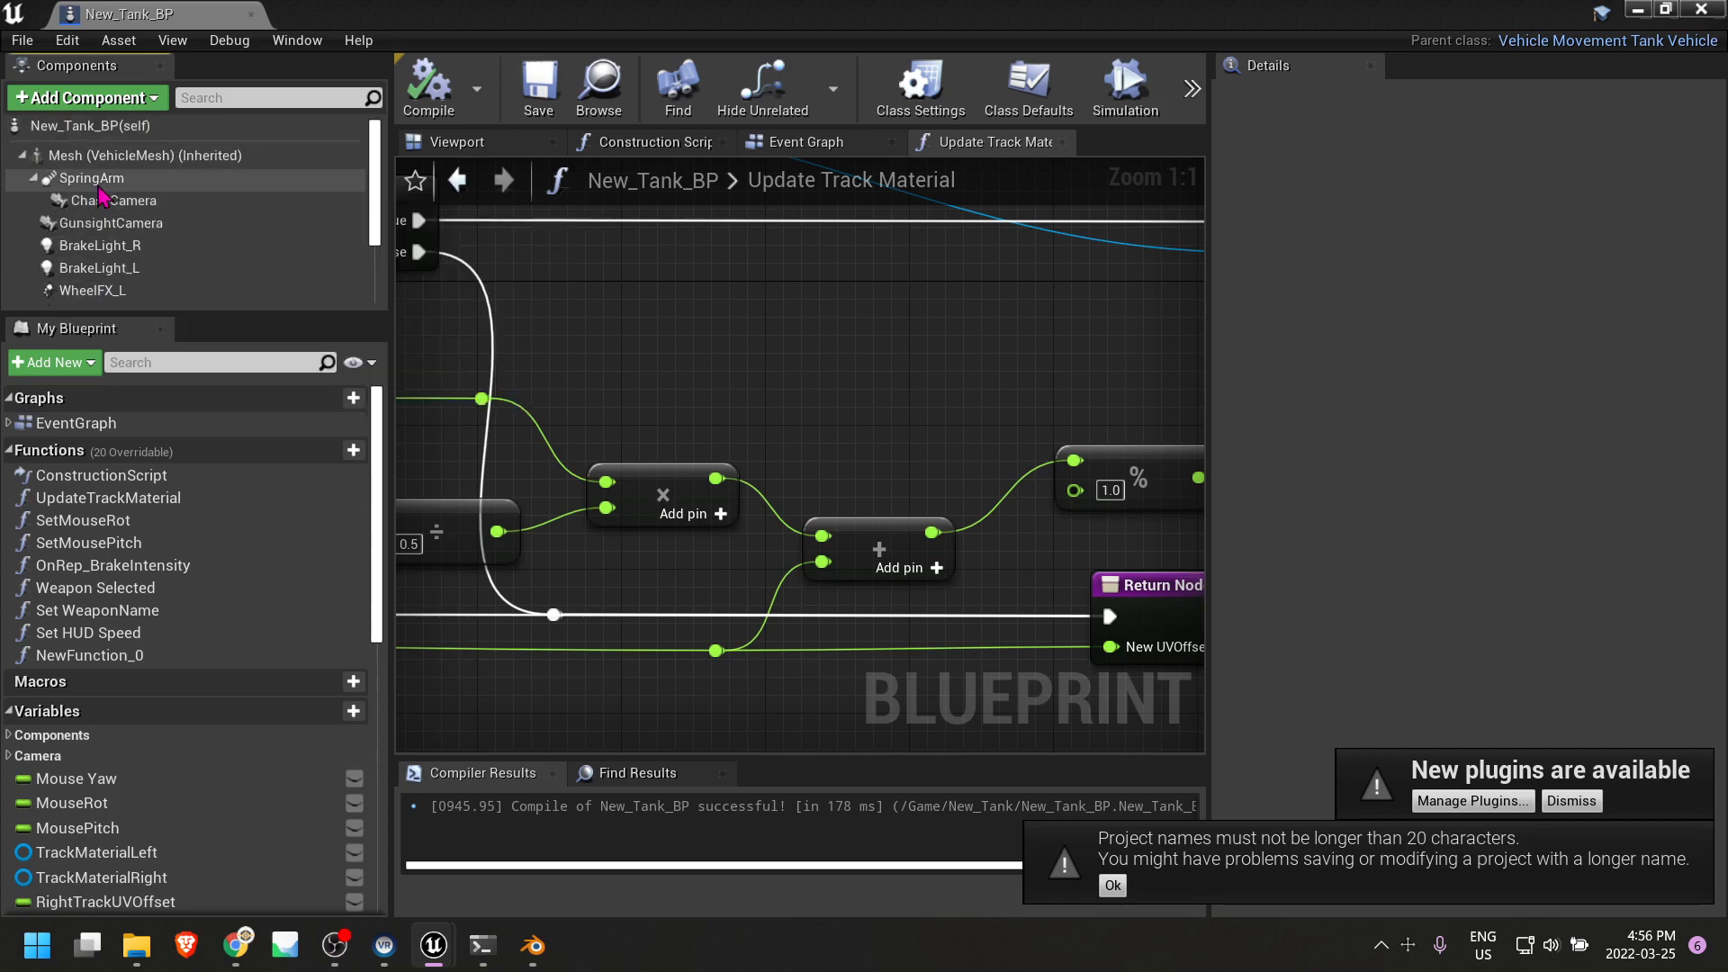
pyautogui.click(97, 179)
pyautogui.click(90, 155)
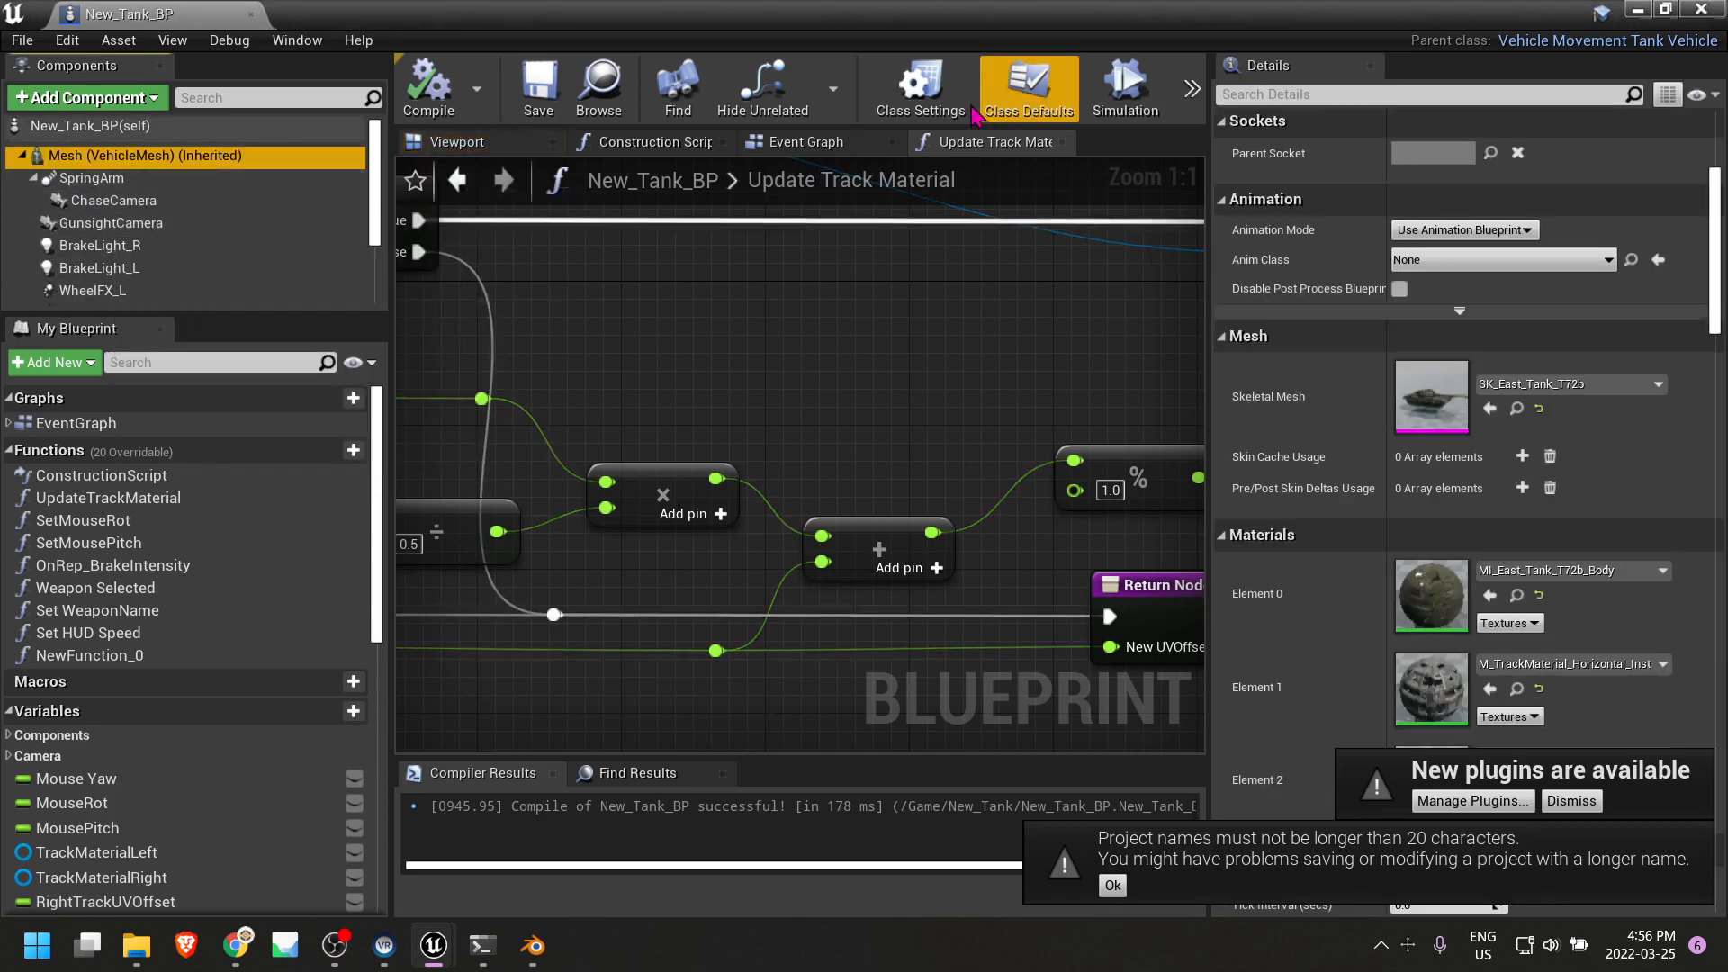
pyautogui.click(916, 117)
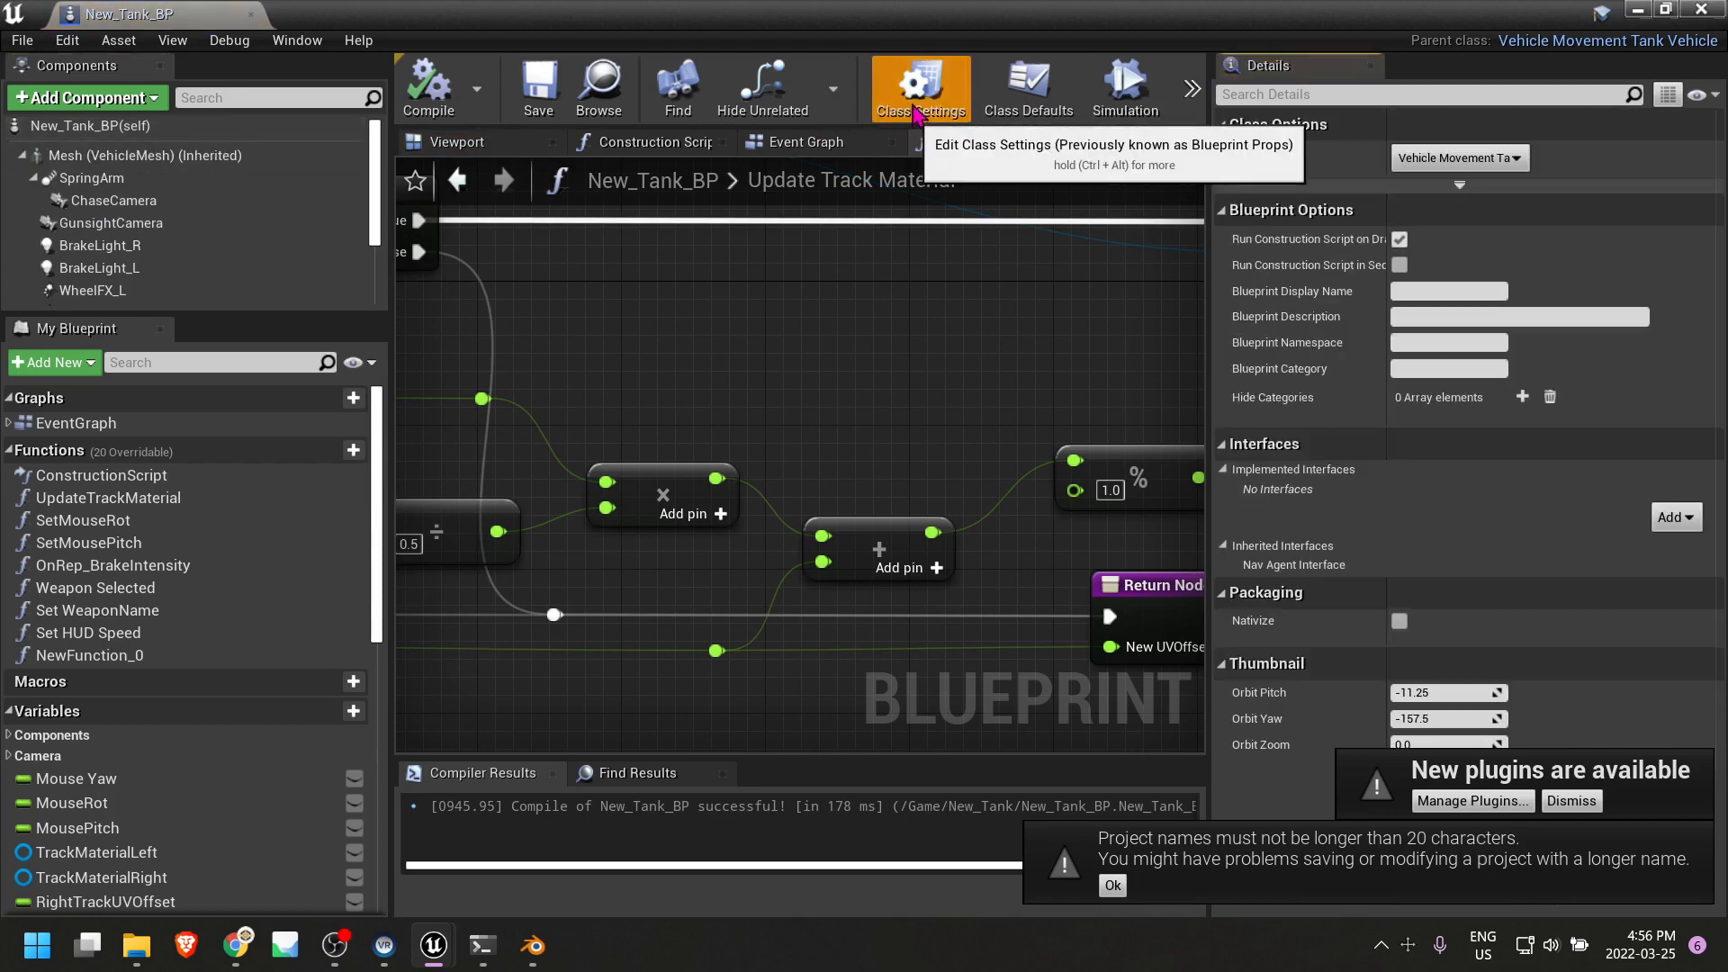
pyautogui.click(1015, 110)
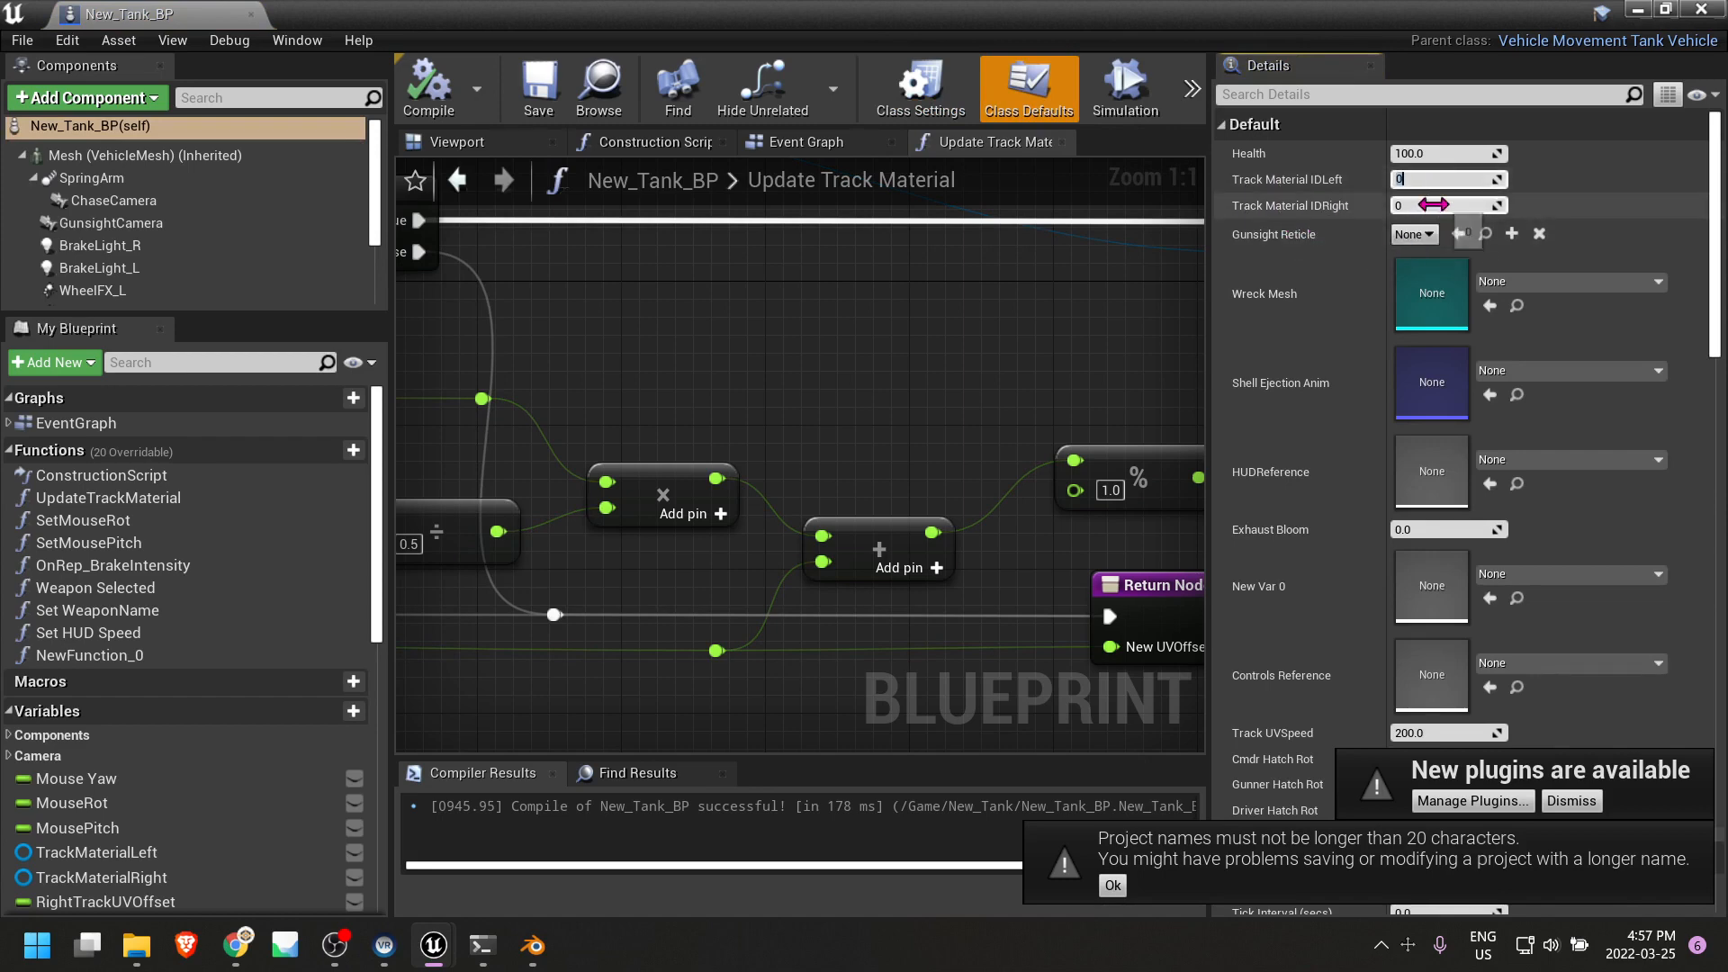
pyautogui.write('1')
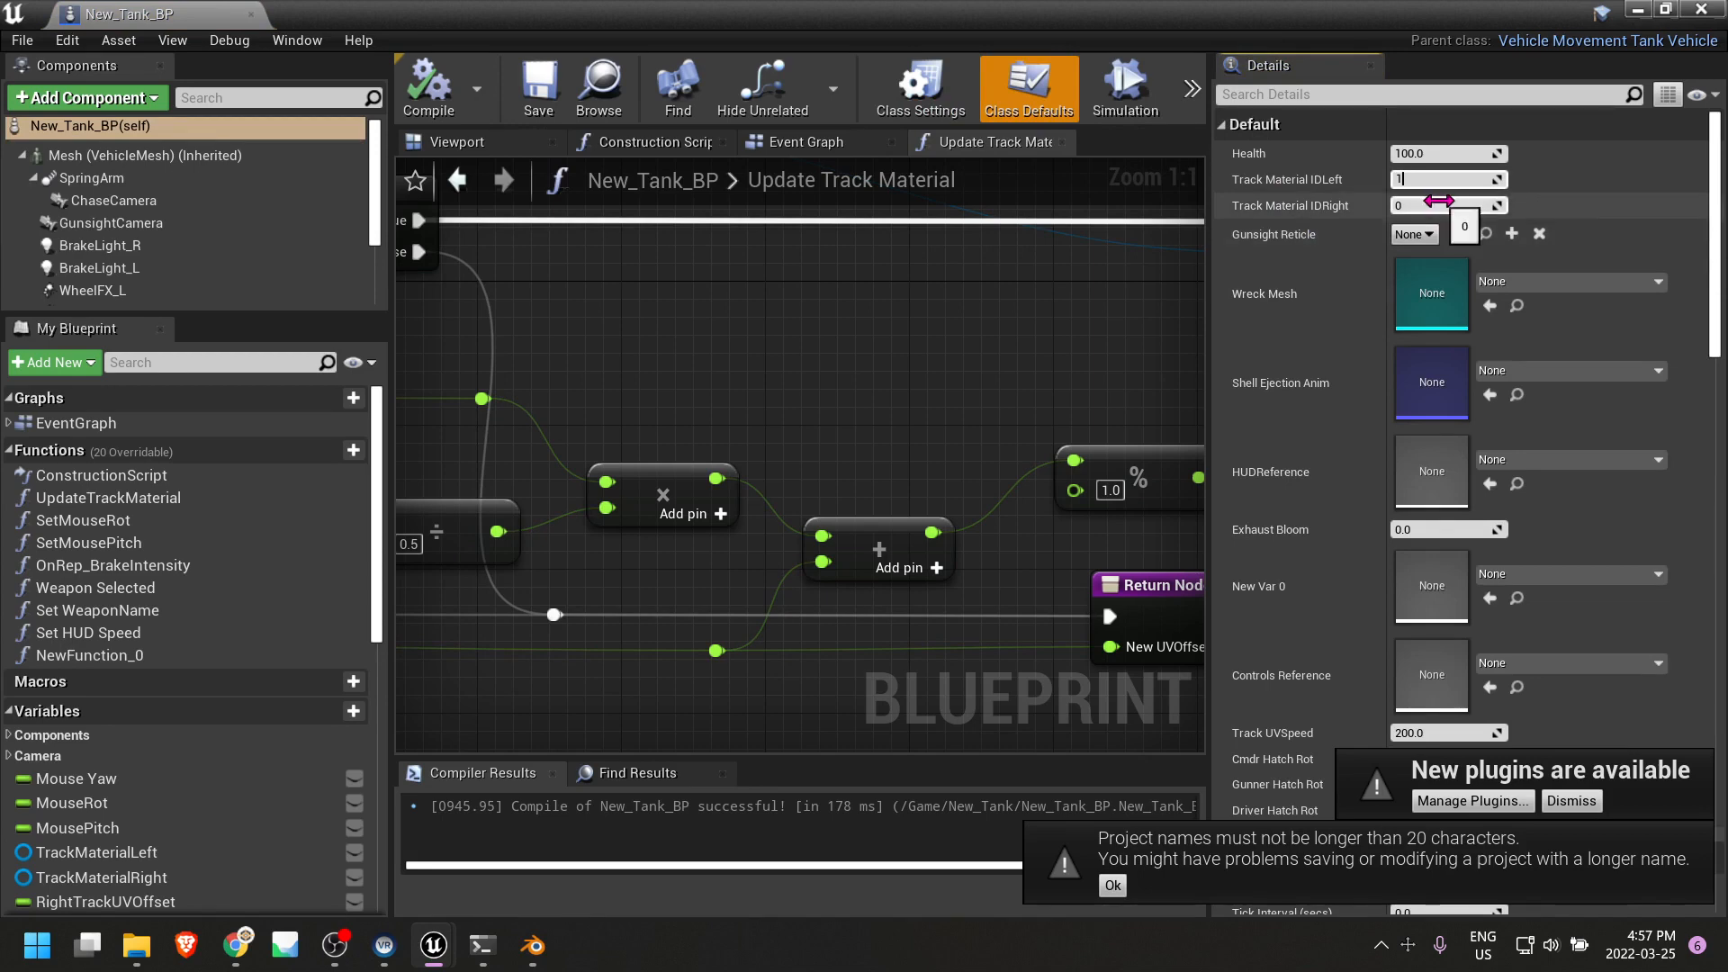
pyautogui.click(1437, 205)
pyautogui.write('2')
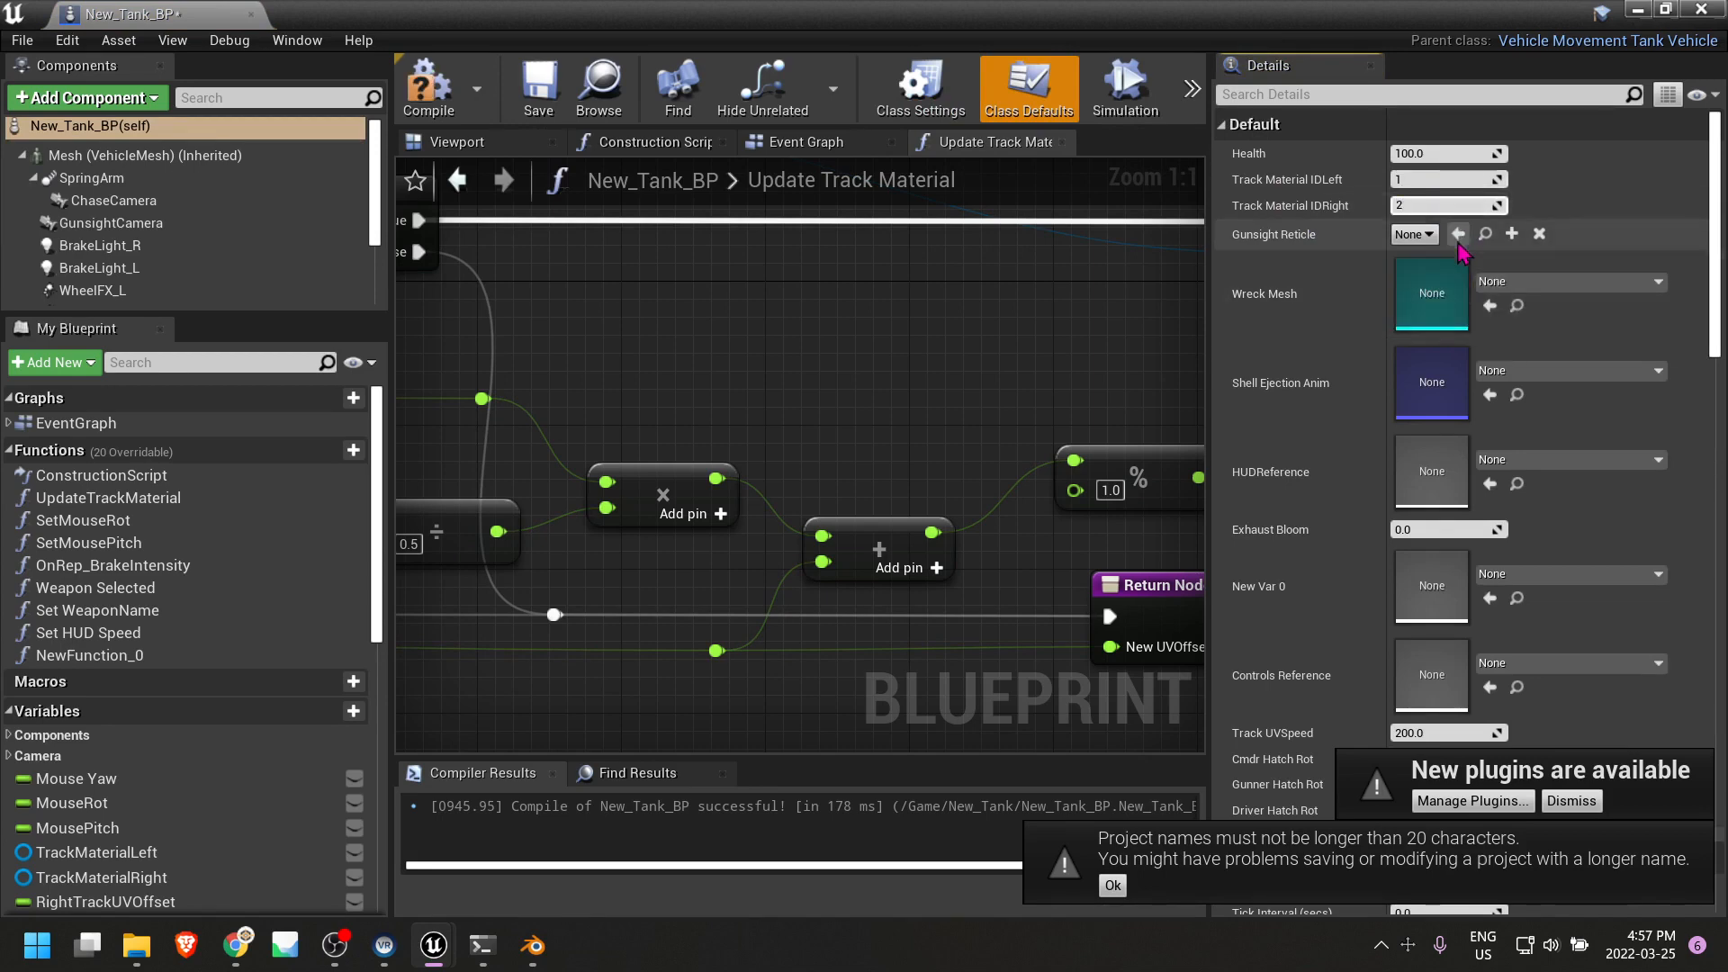
pyautogui.click(428, 85)
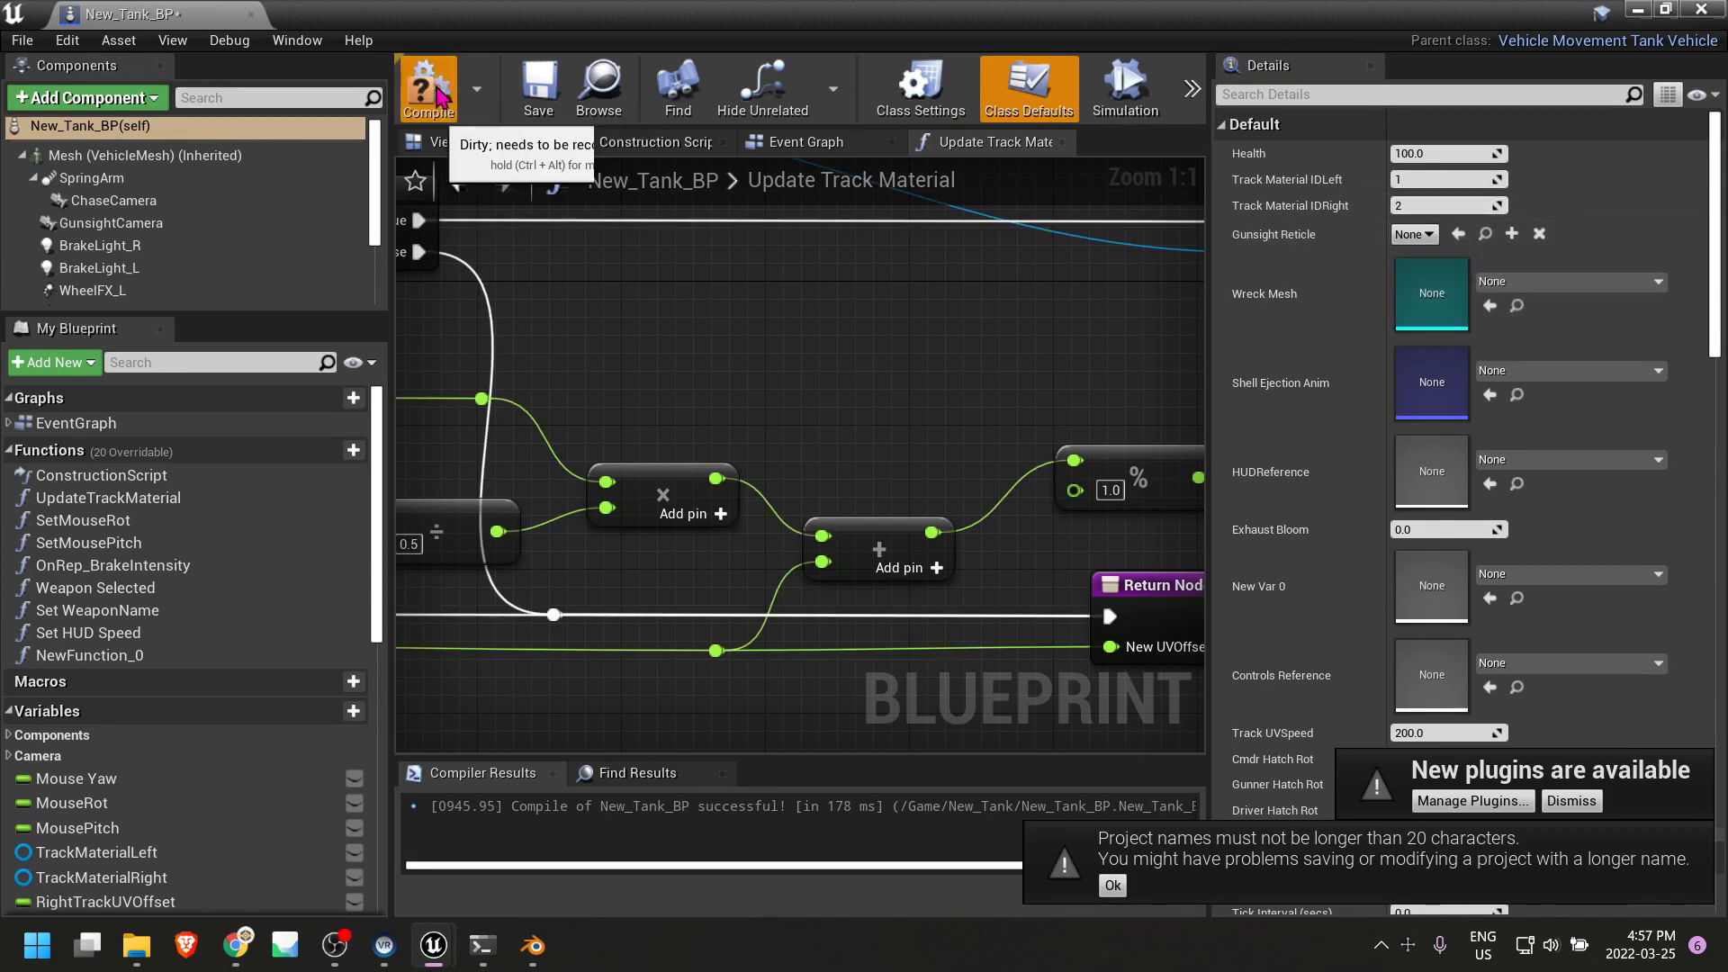
pyautogui.click(540, 106)
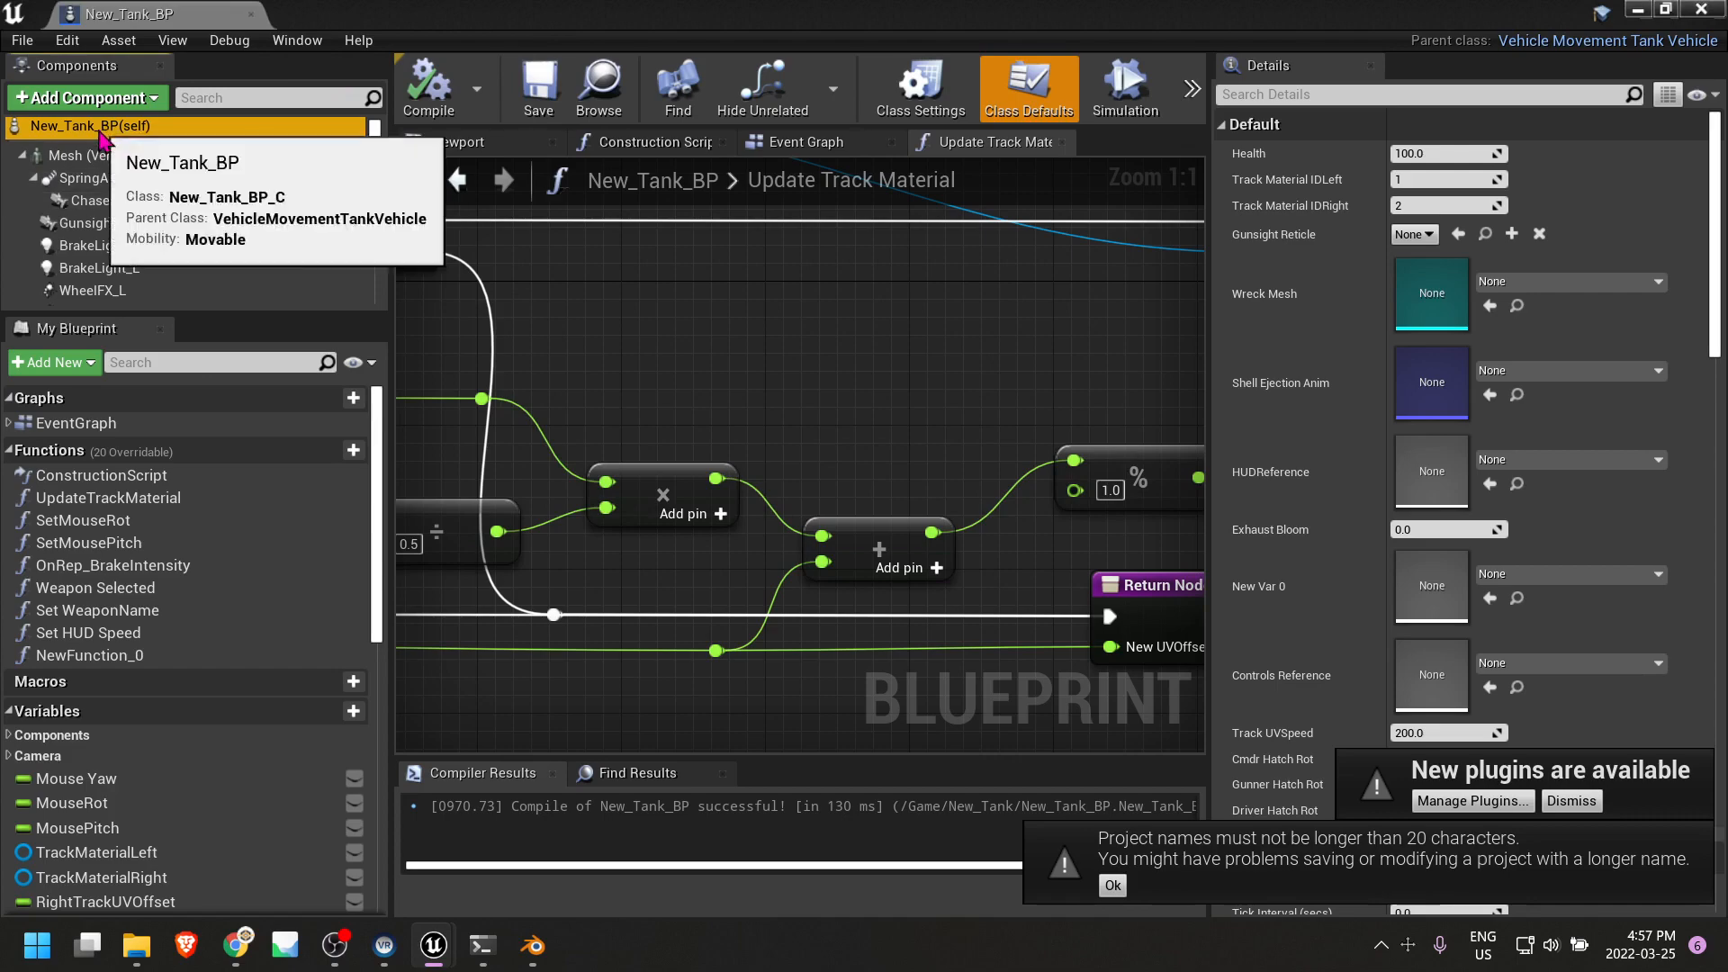
# Close the New_Tank_BP editor and place a New_Tank_BP actor on the open desert ground in the DesertLandscape_v1 level.
pyautogui.click(251, 15)
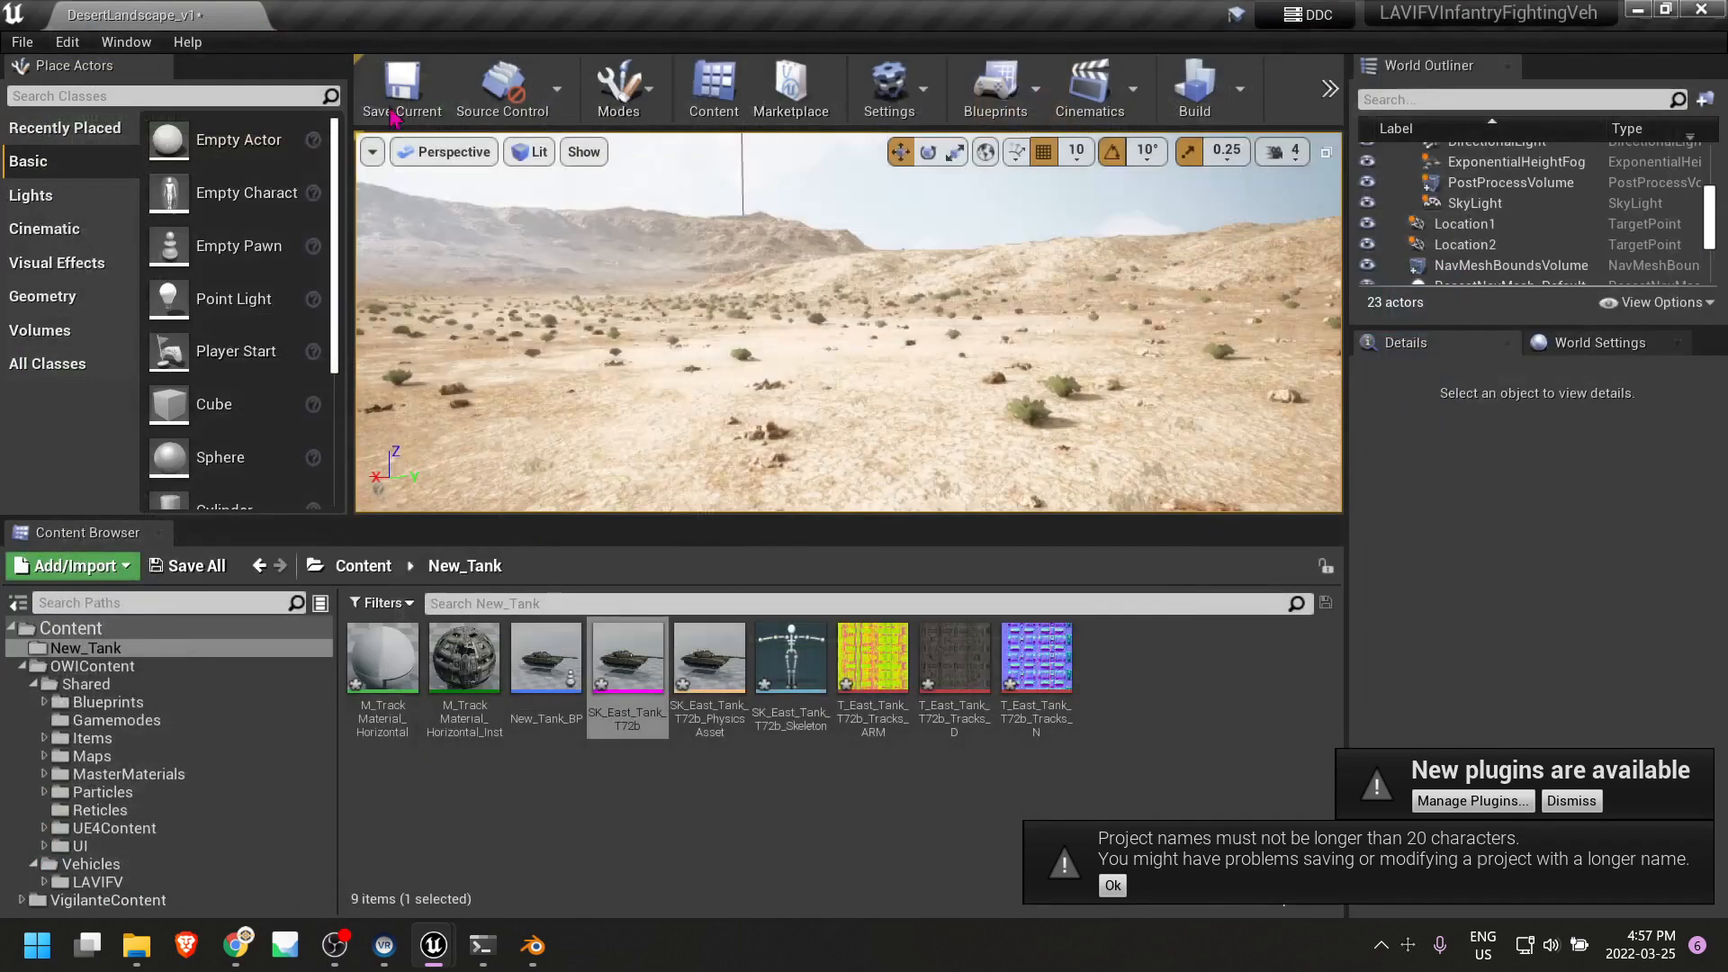
pyautogui.moveTo(964, 351); pyautogui.dragTo(837, 423, button='right')
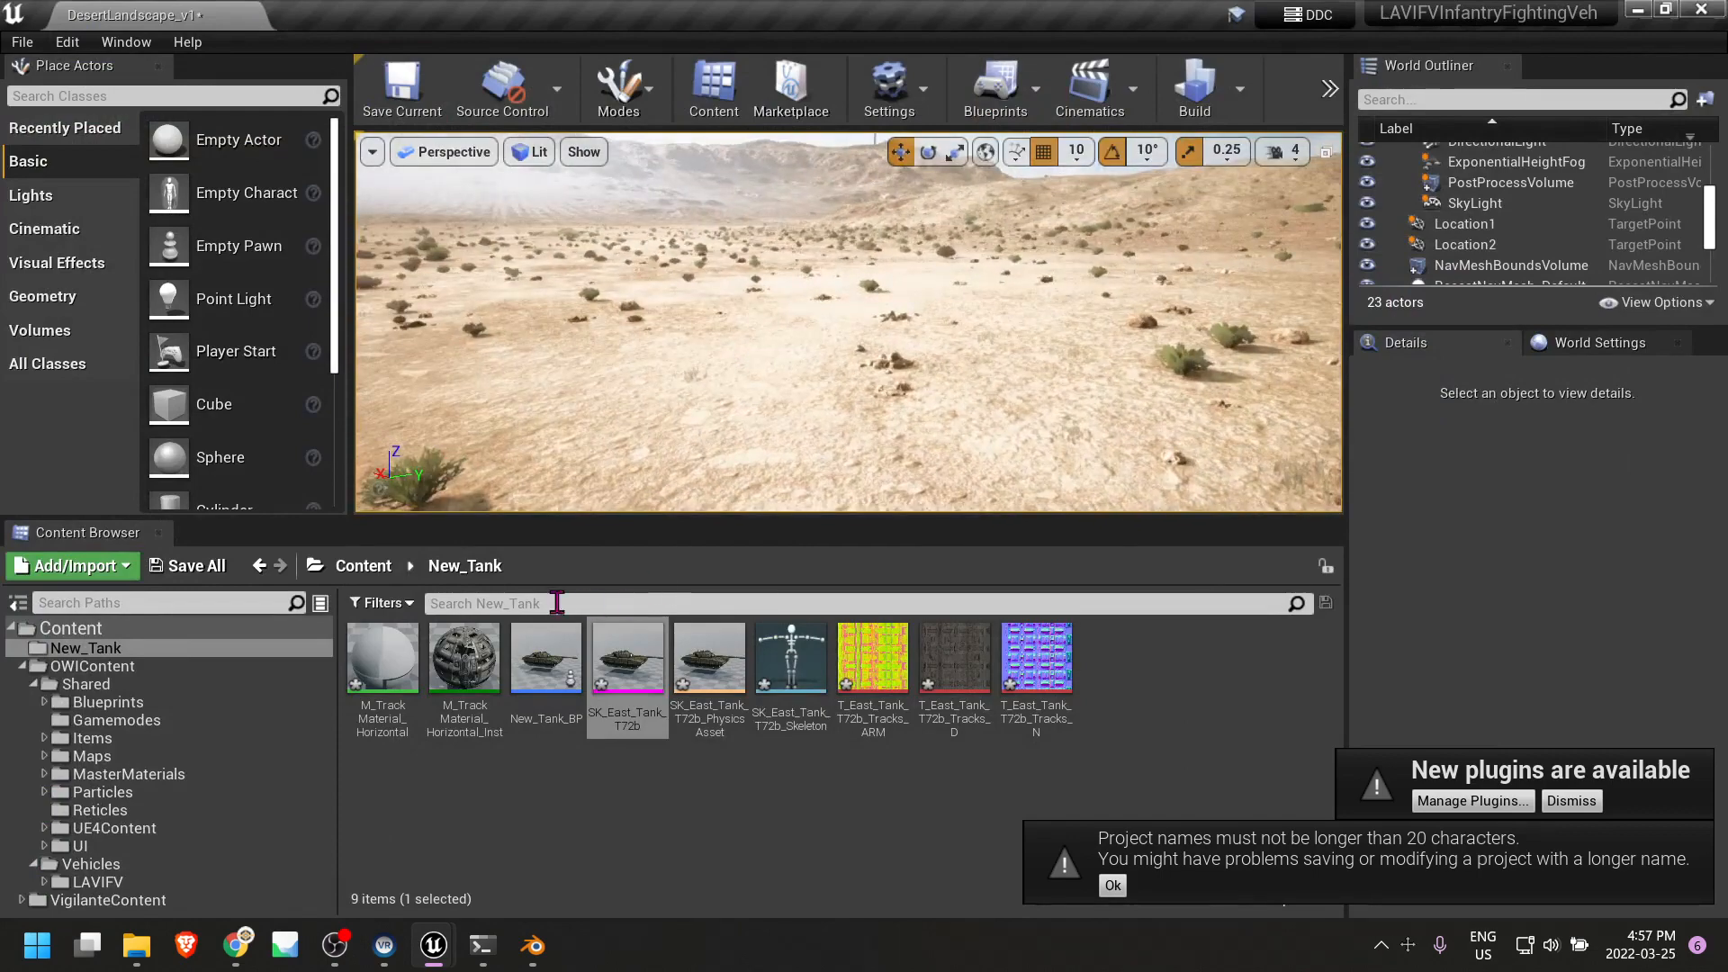
pyautogui.moveTo(547, 657); pyautogui.dragTo(815, 387)
pyautogui.moveTo(814, 387); pyautogui.dragTo(1261, 455, button='right')
pyautogui.press('a')
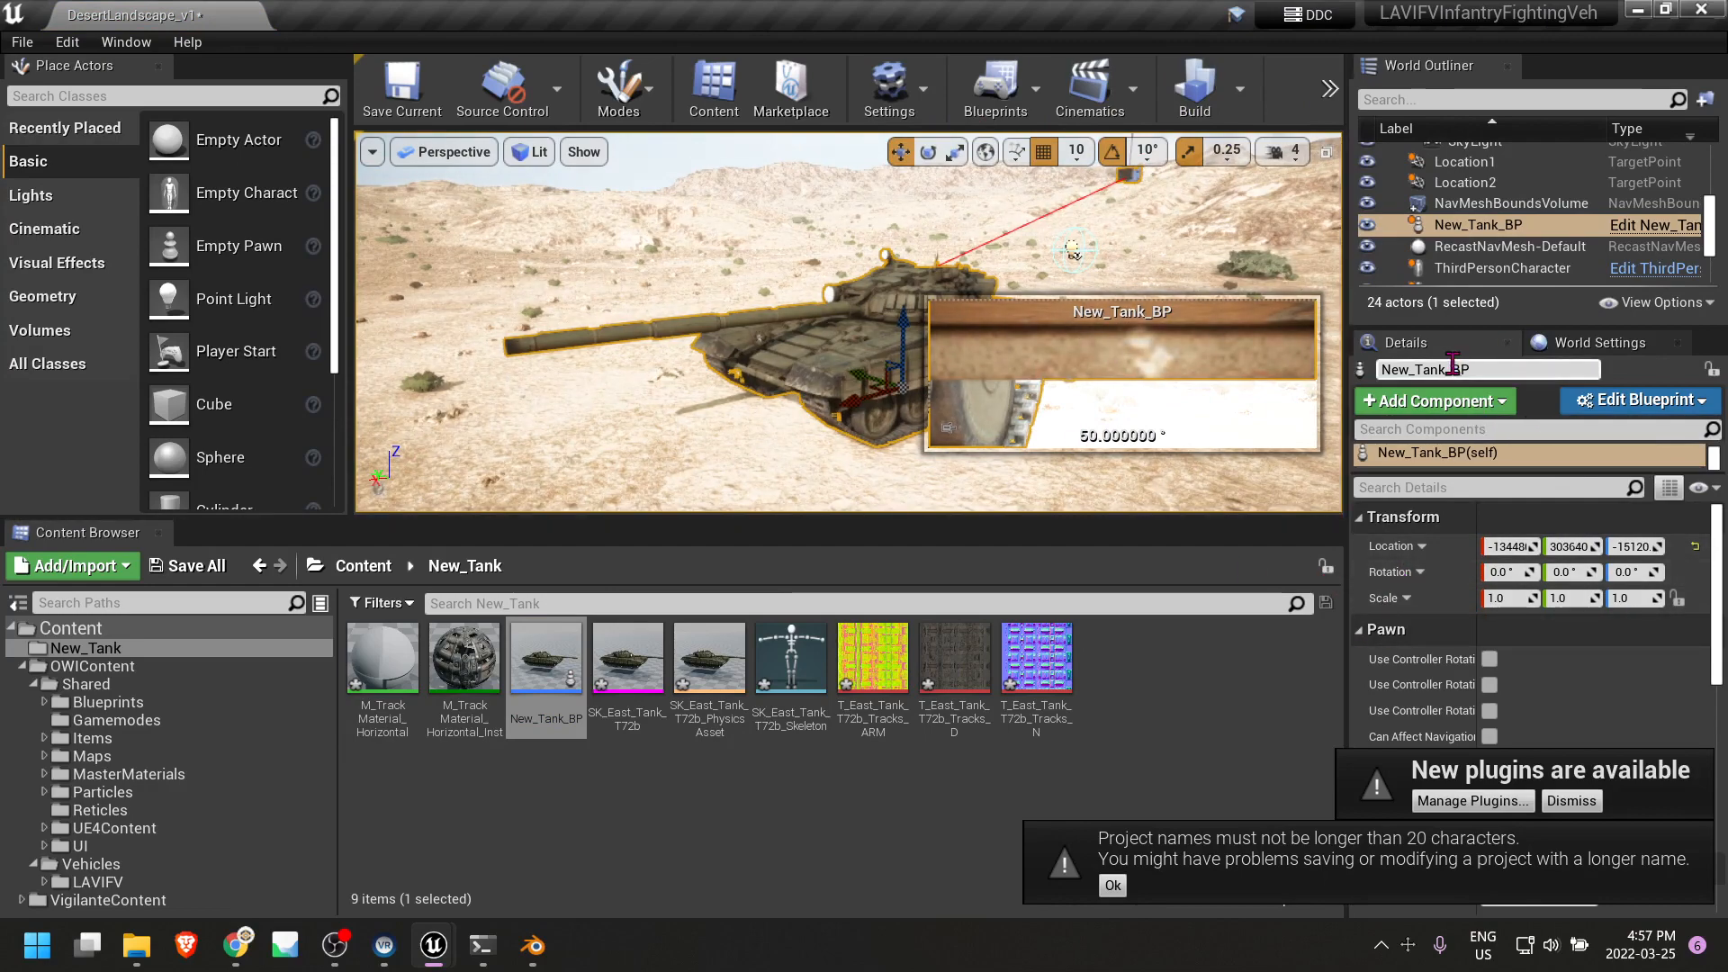
# Dismiss the new plugins notification and the project name length notification.
pyautogui.scroll(-3, 1405, 665)
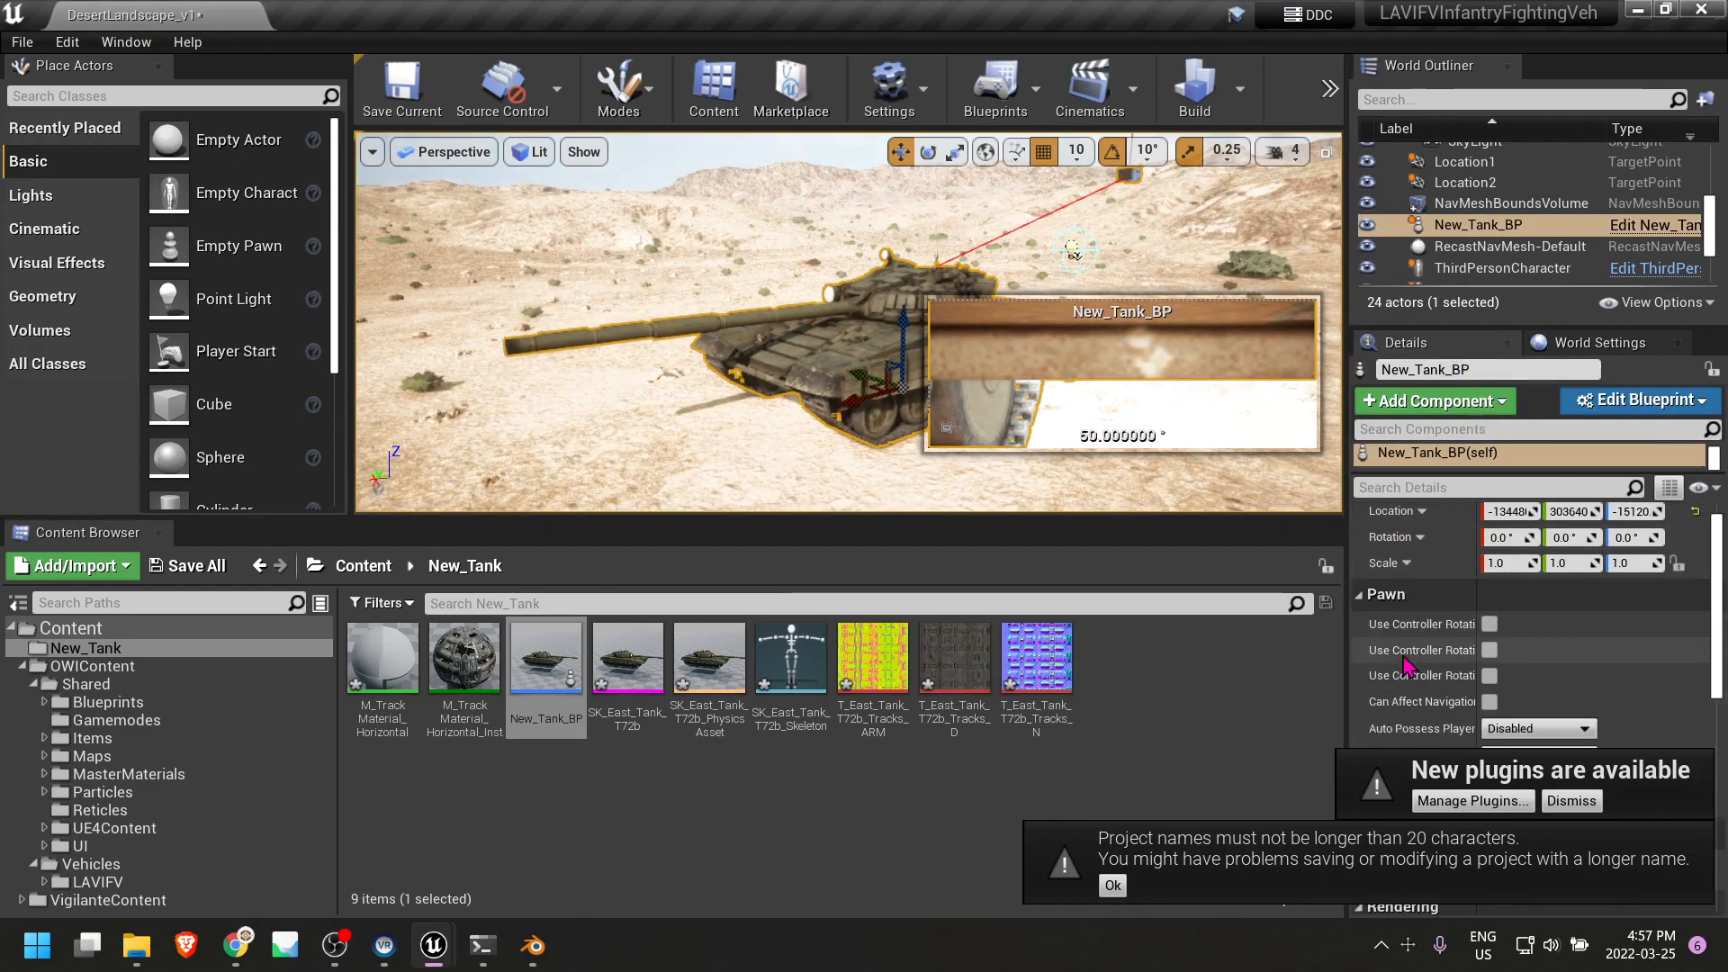
pyautogui.click(1588, 801)
pyautogui.click(1114, 886)
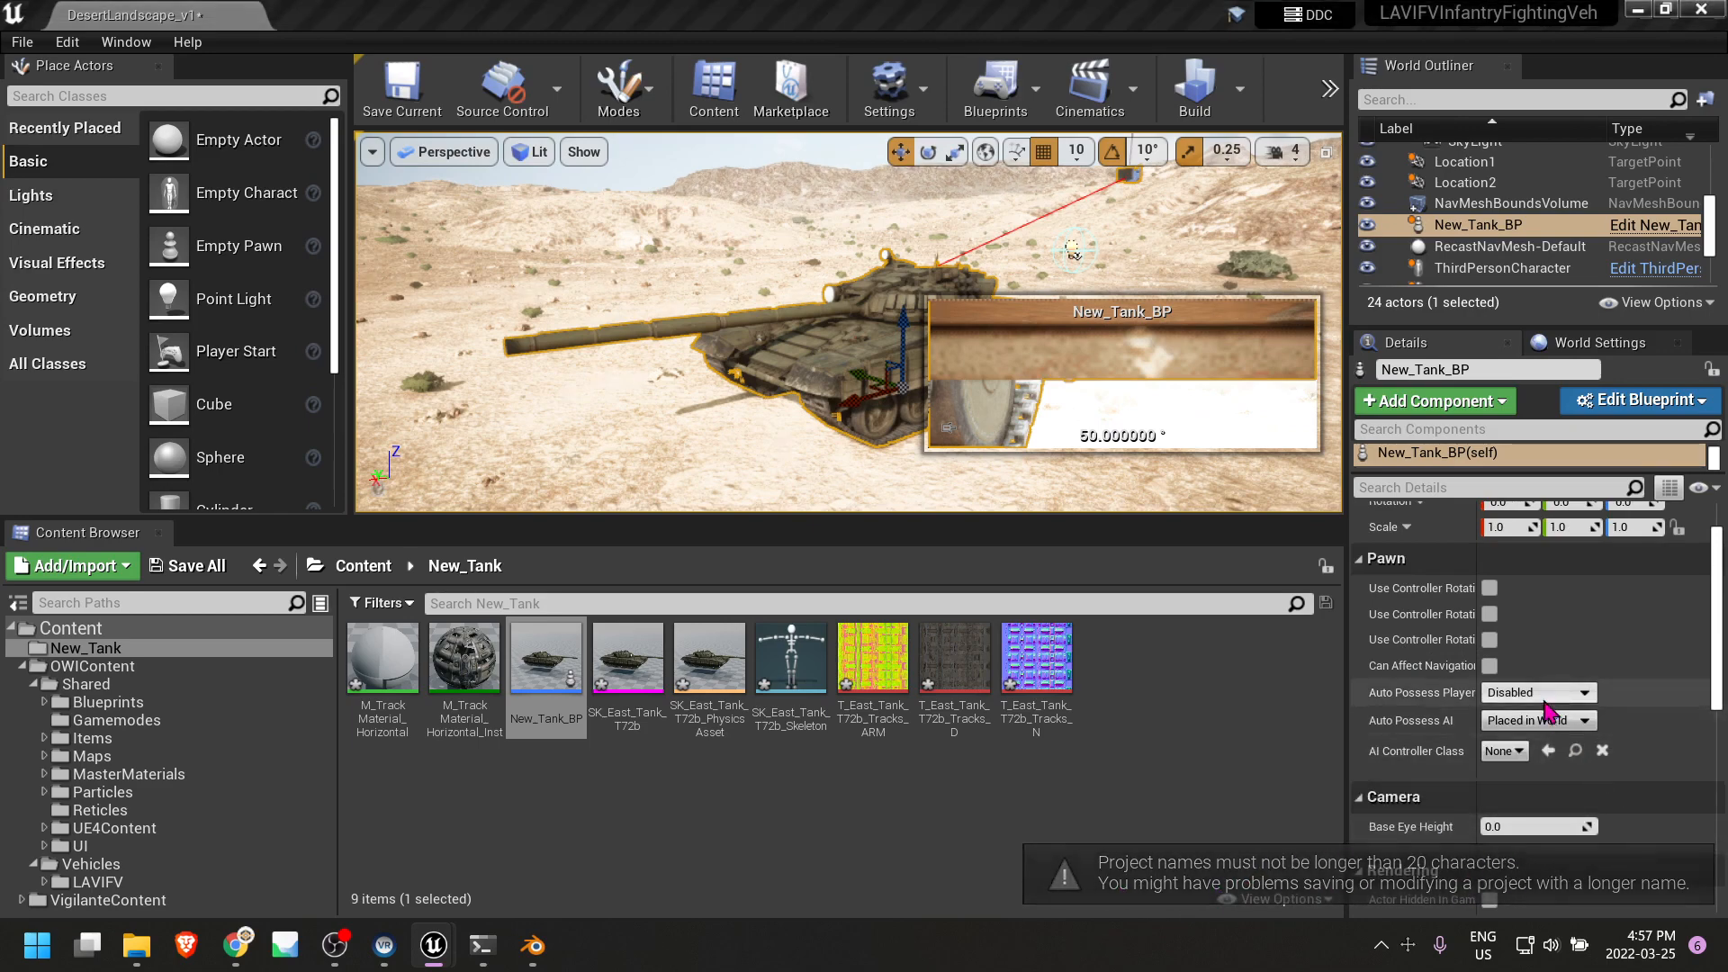
pyautogui.scroll(2, 1422, 686)
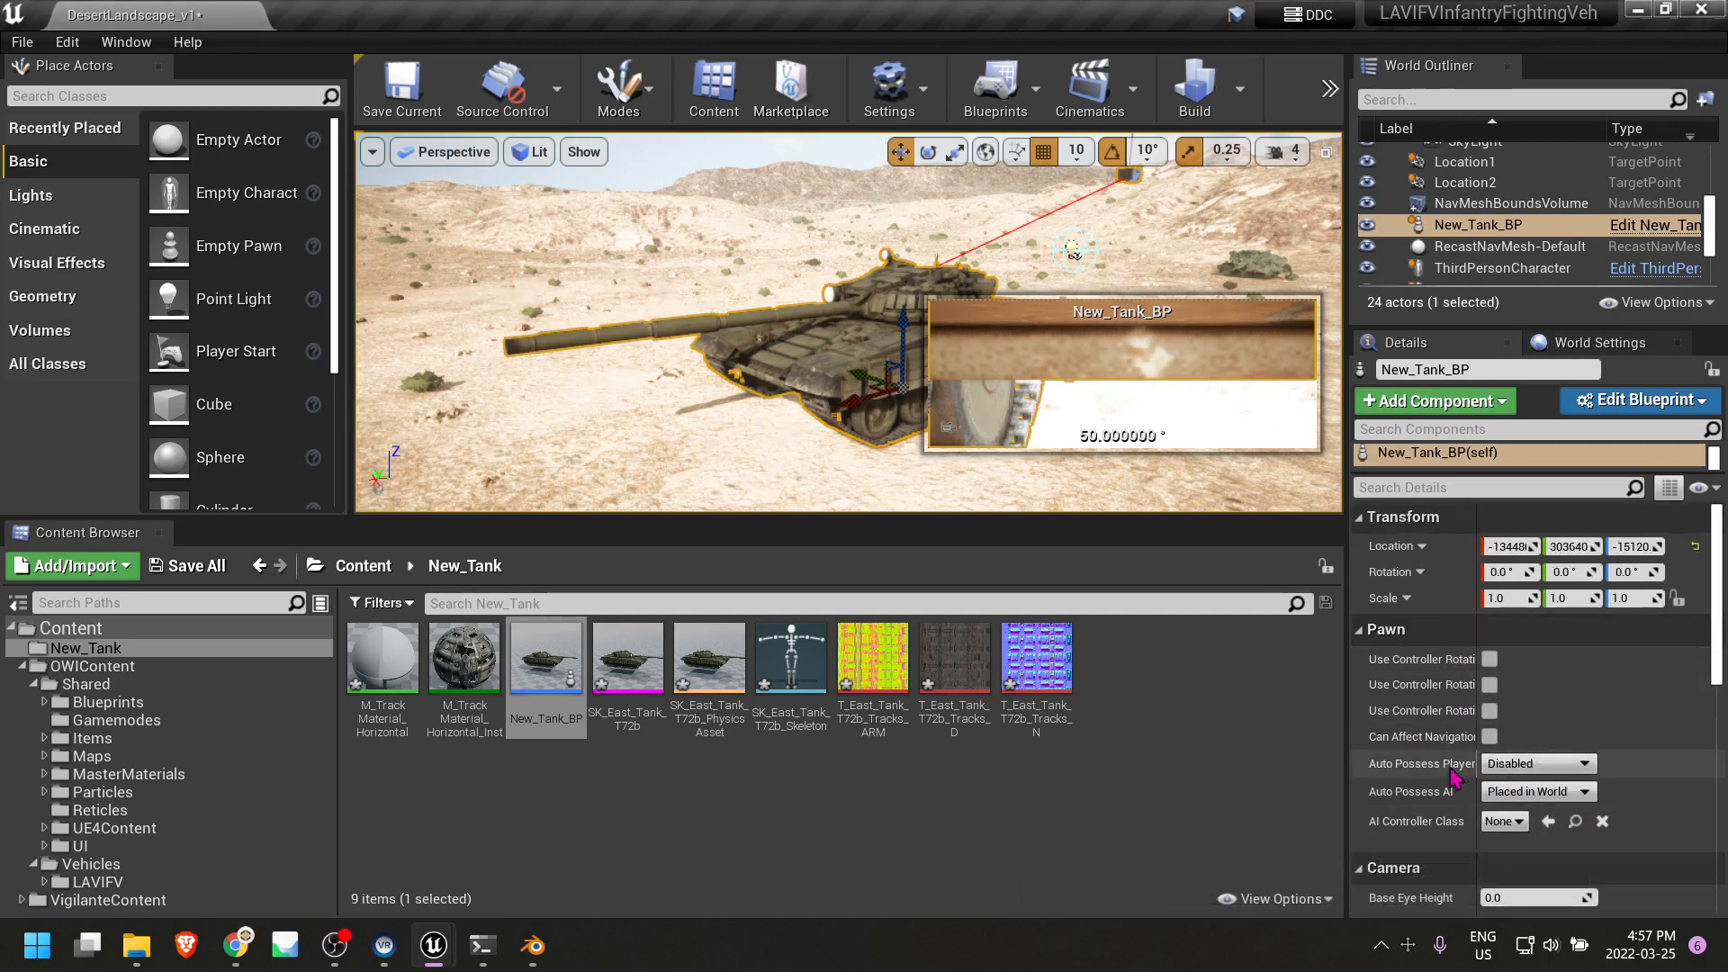
pyautogui.click(1526, 765)
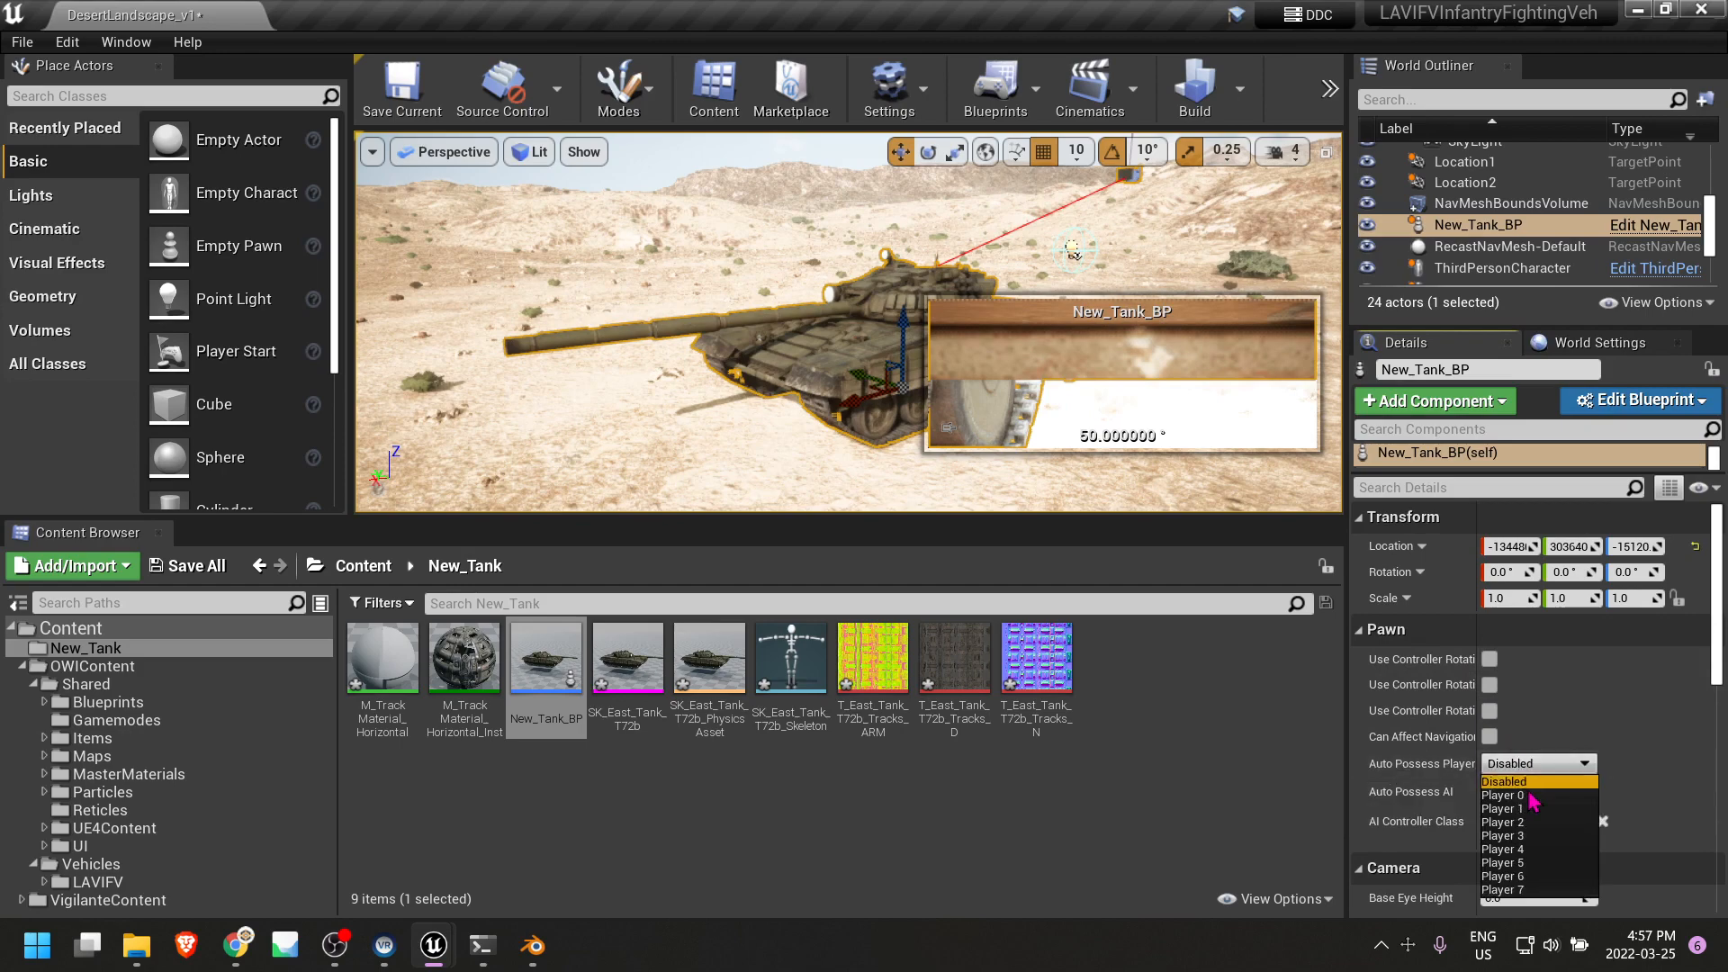
pyautogui.click(1503, 781)
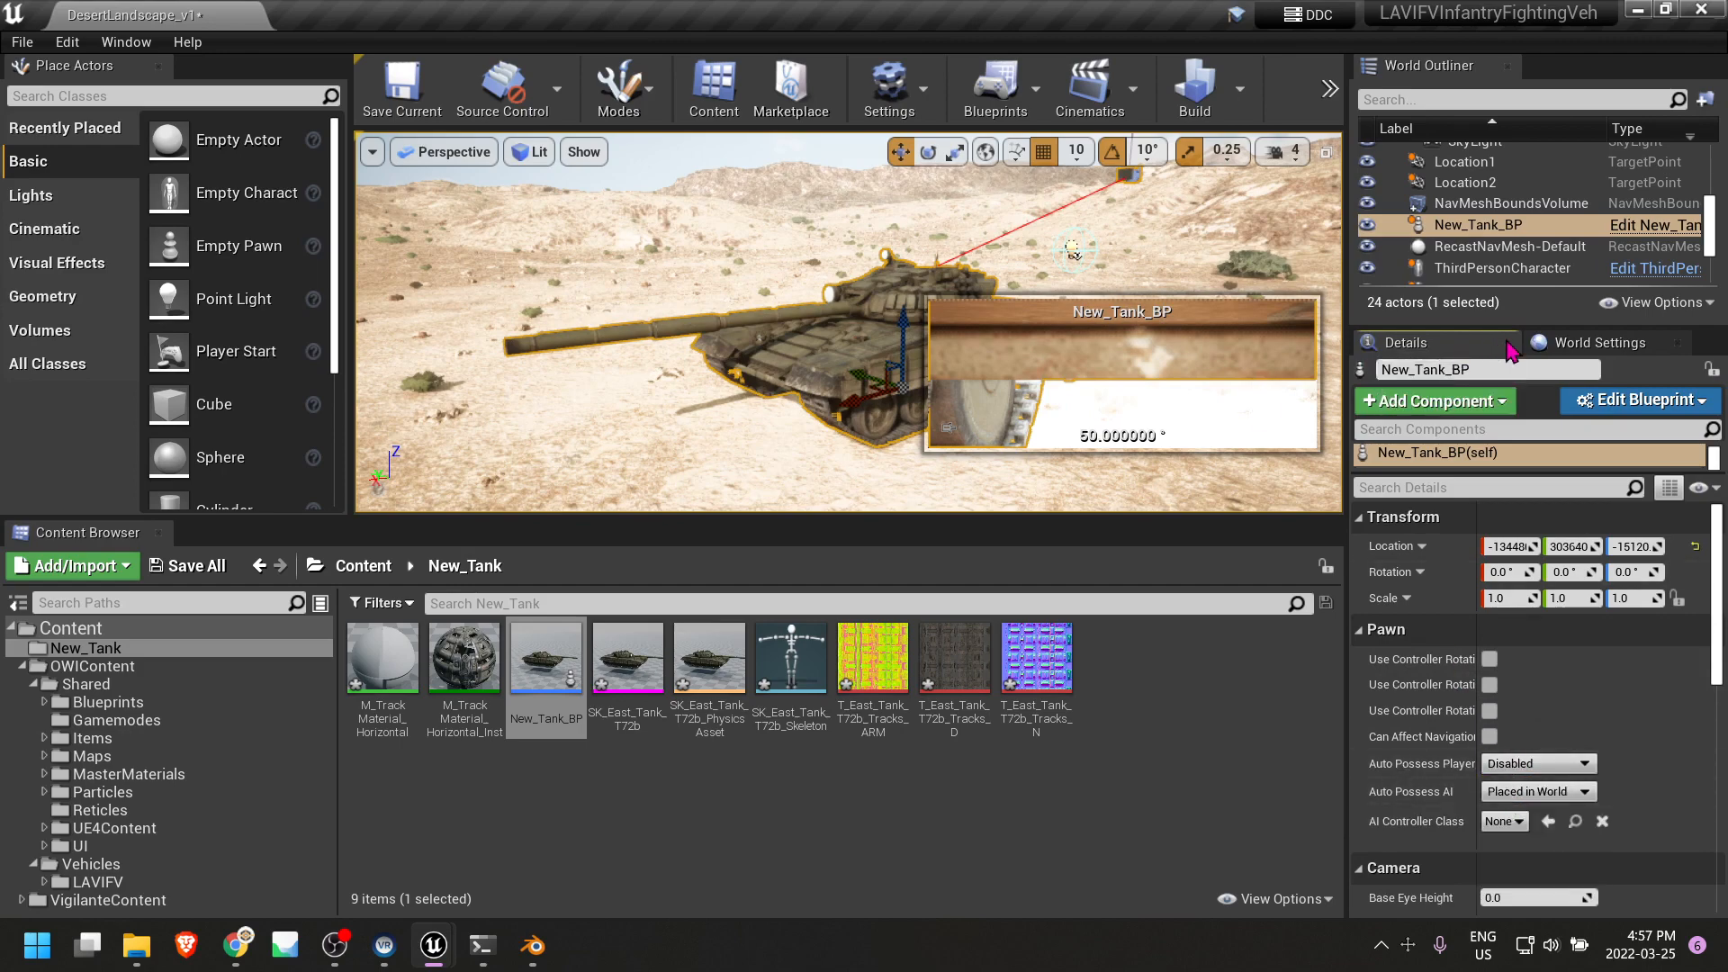
# Set the level's GameMode Override to GameModeBase in World Settings.
pyautogui.click(1589, 343)
pyautogui.click(1550, 509)
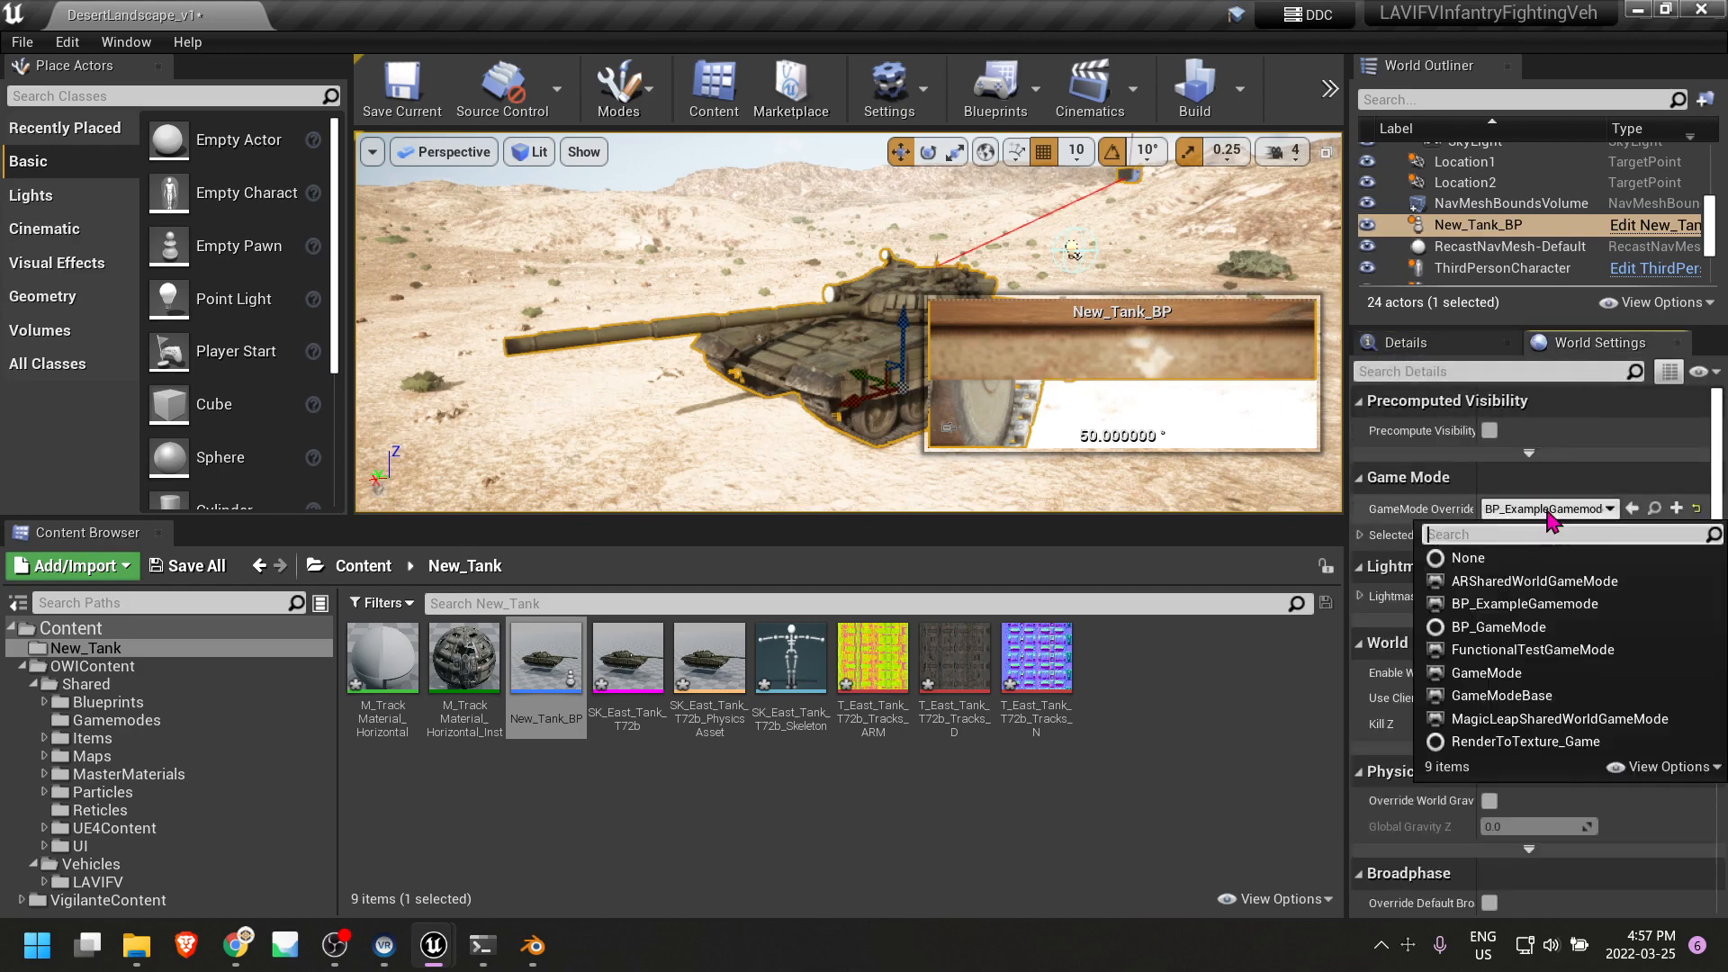
pyautogui.click(1548, 696)
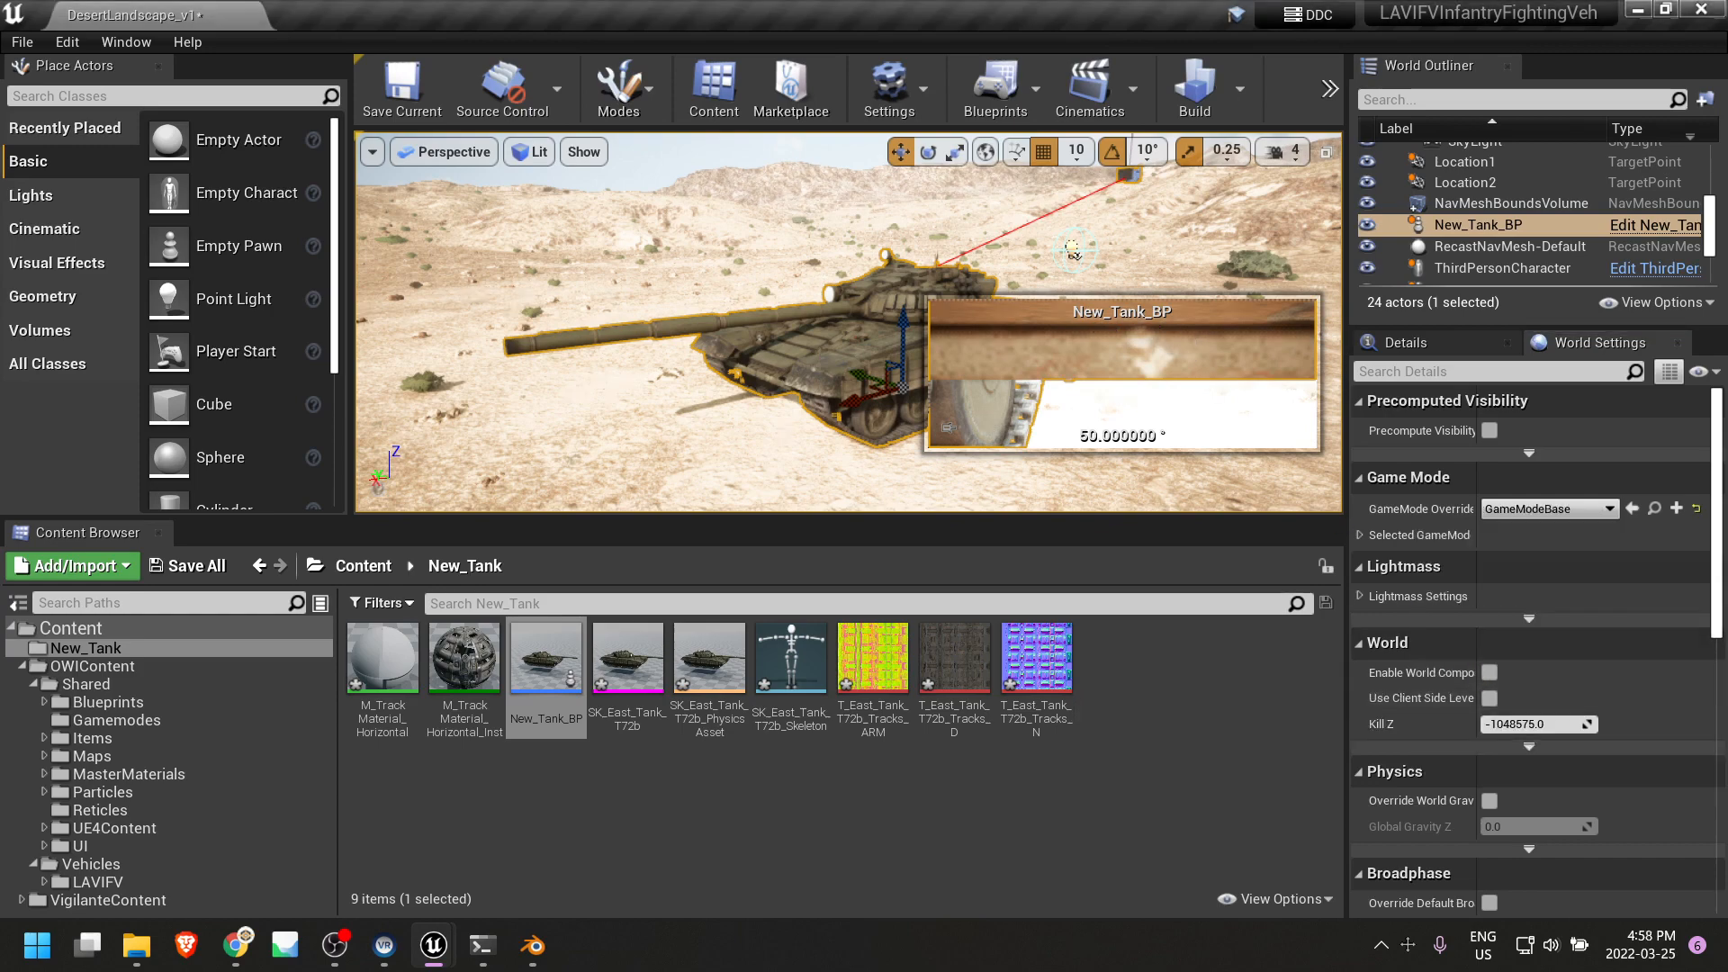
# Enlarge the level viewport by shrinking the Content Browser, keeping the placed tank in view.
pyautogui.moveTo(804, 486); pyautogui.dragTo(819, 475, button='right')
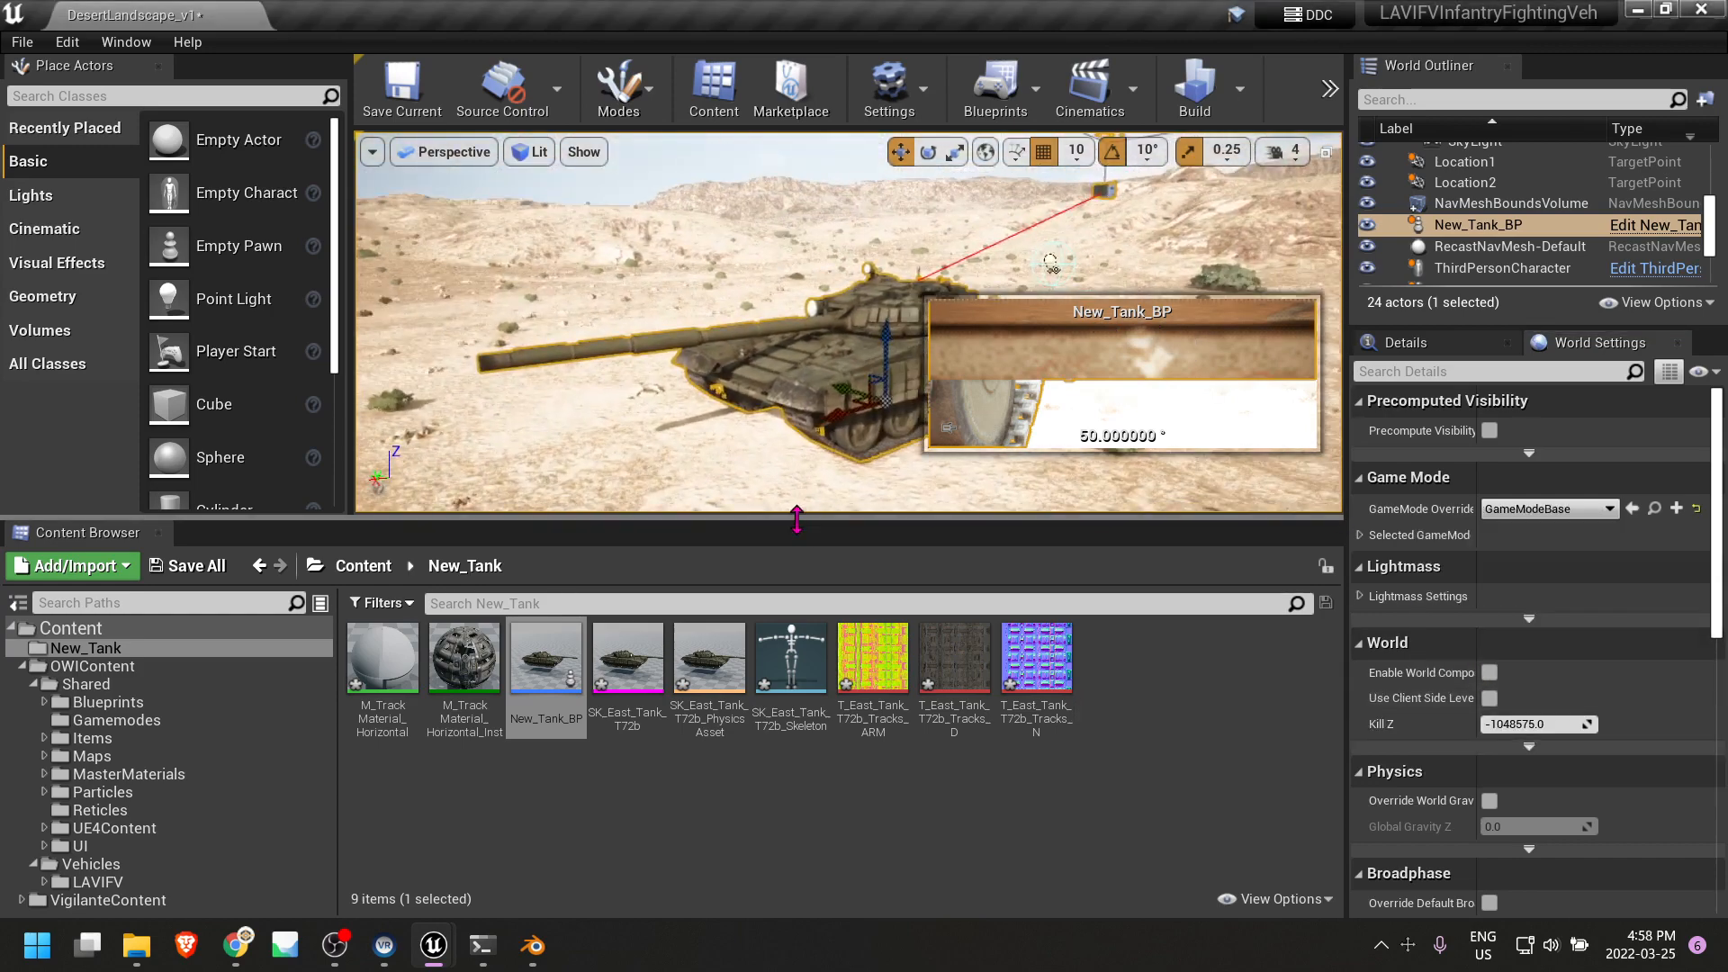
pyautogui.moveTo(797, 519); pyautogui.dragTo(810, 646)
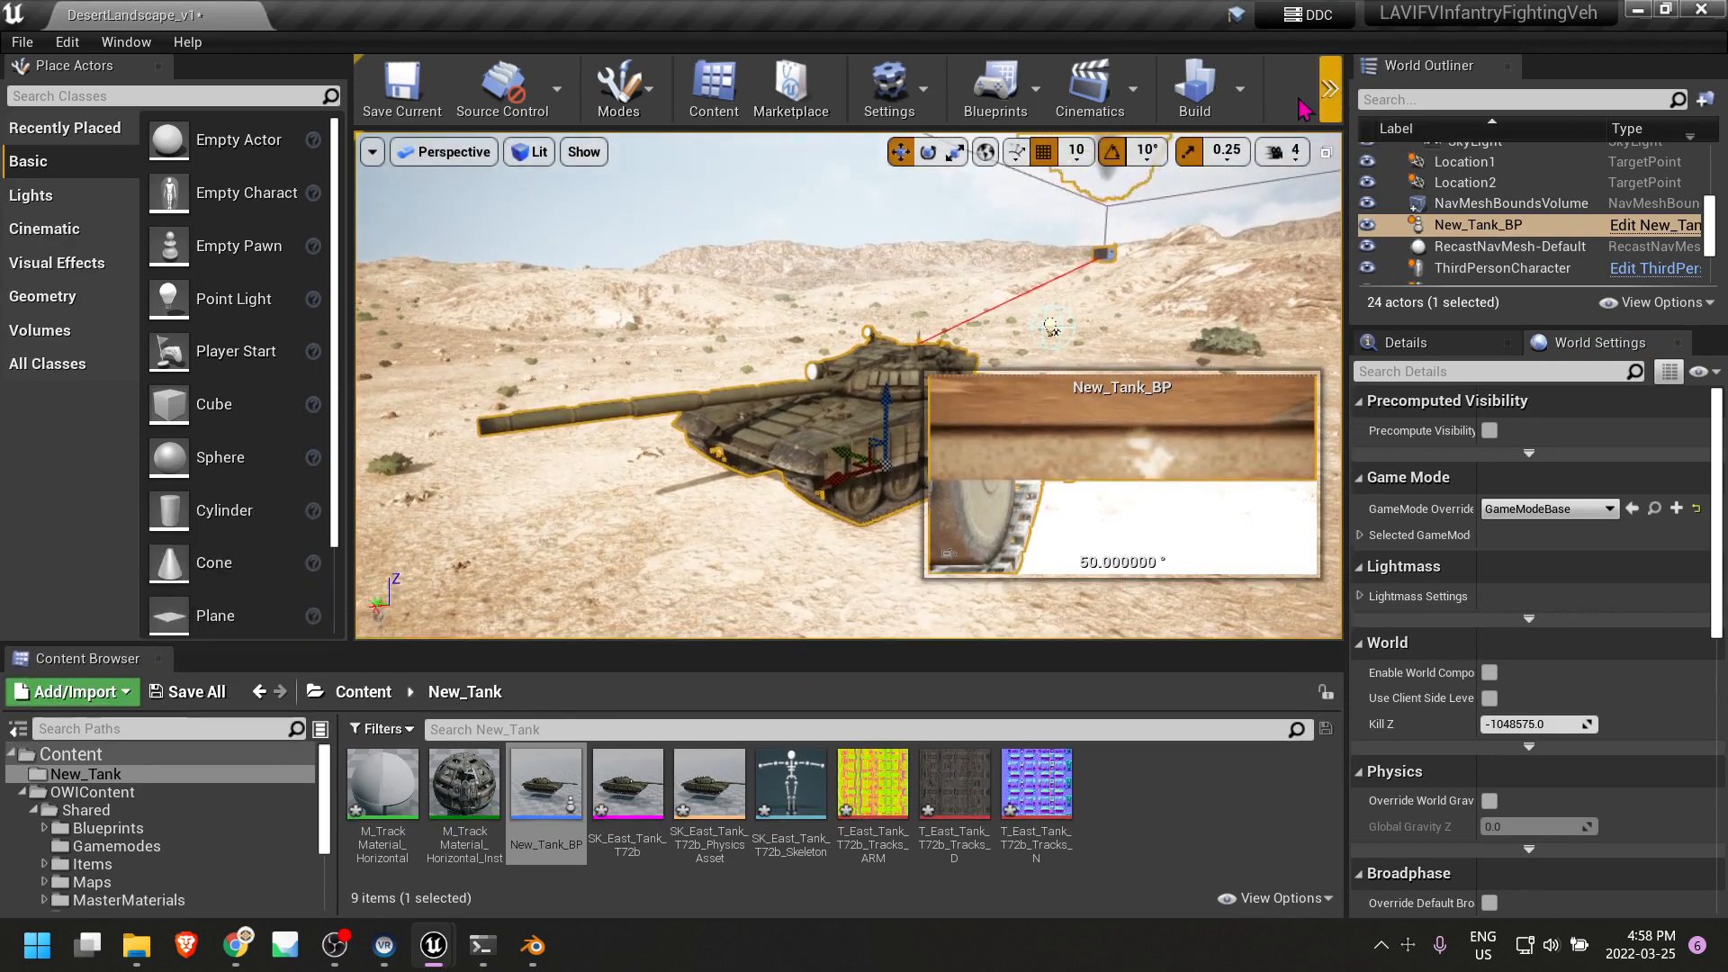
pyautogui.moveTo(789, 486); pyautogui.dragTo(783, 468, button='right')
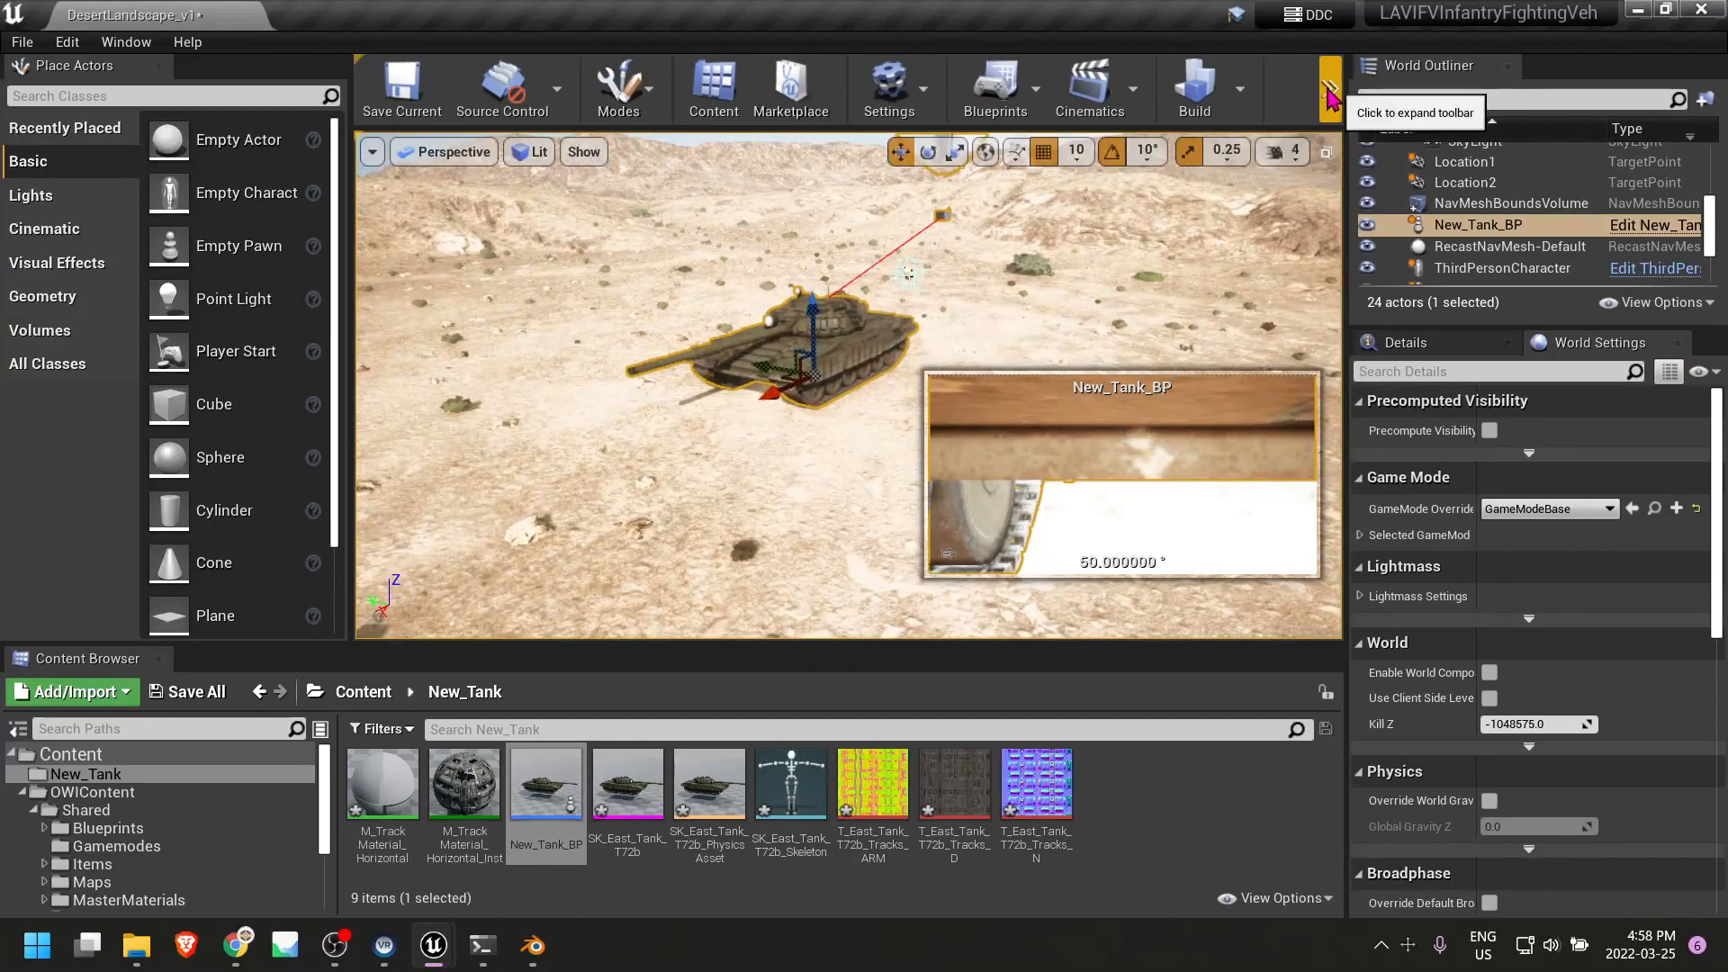
# Play the level in the editor, move forward through the desert to test it, and stop the play session.
pyautogui.click(1330, 90)
pyautogui.click(1386, 137)
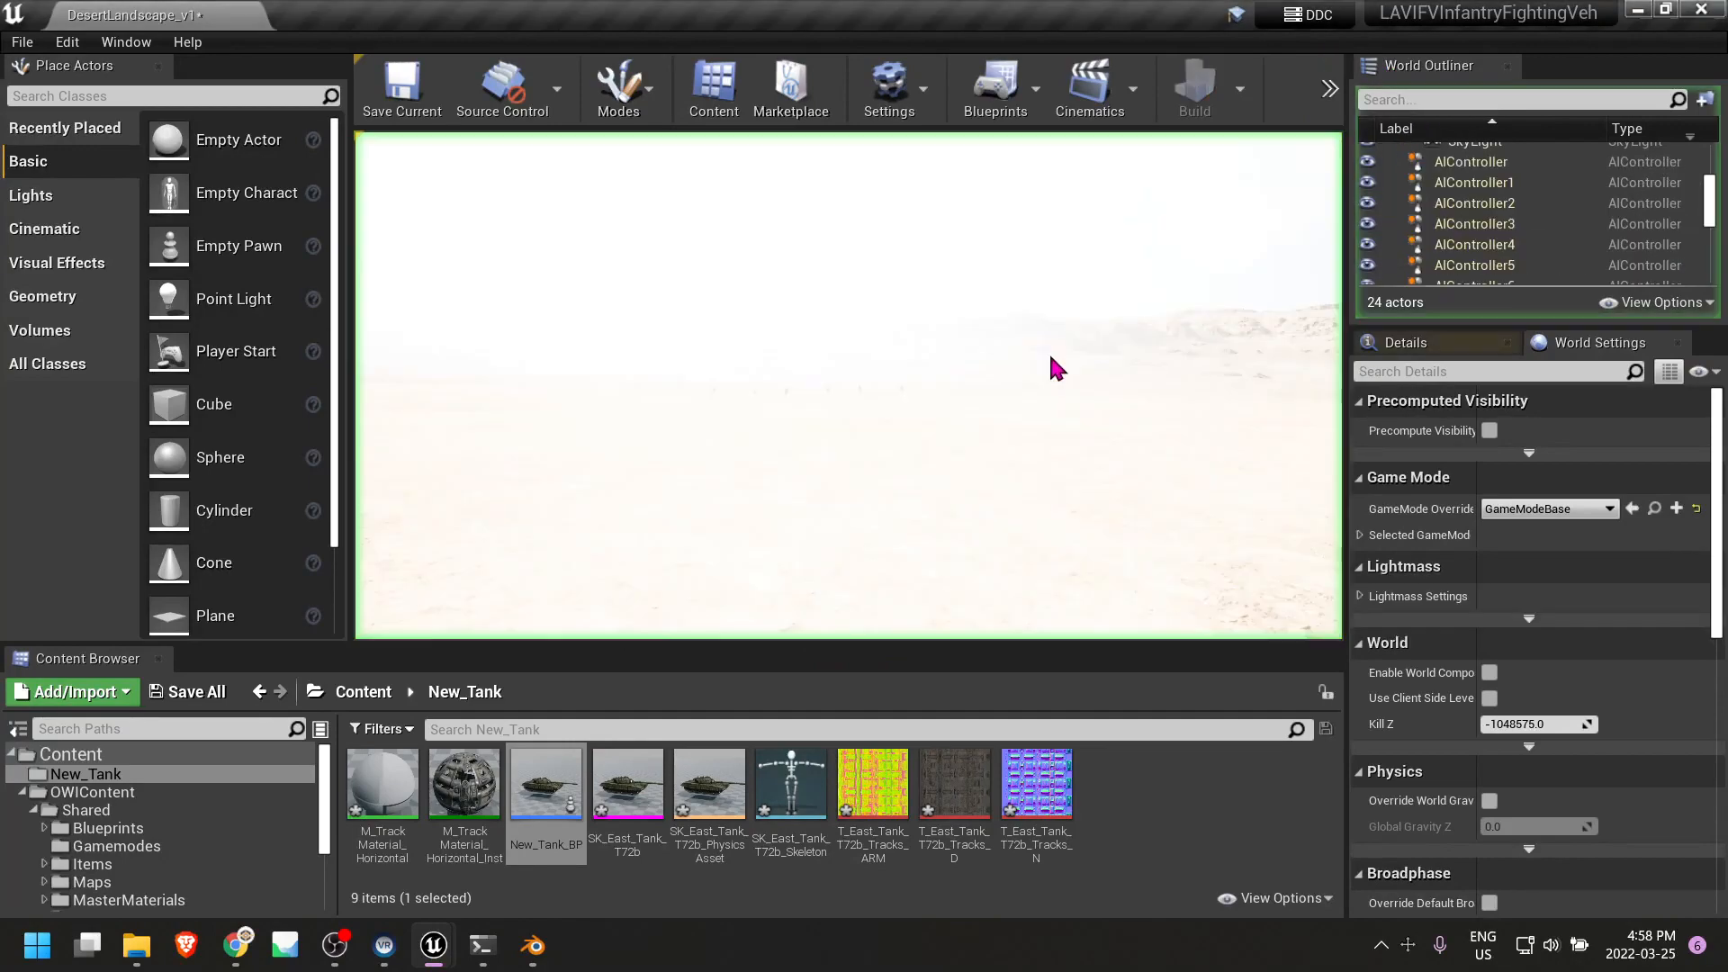
pyautogui.click(910, 444)
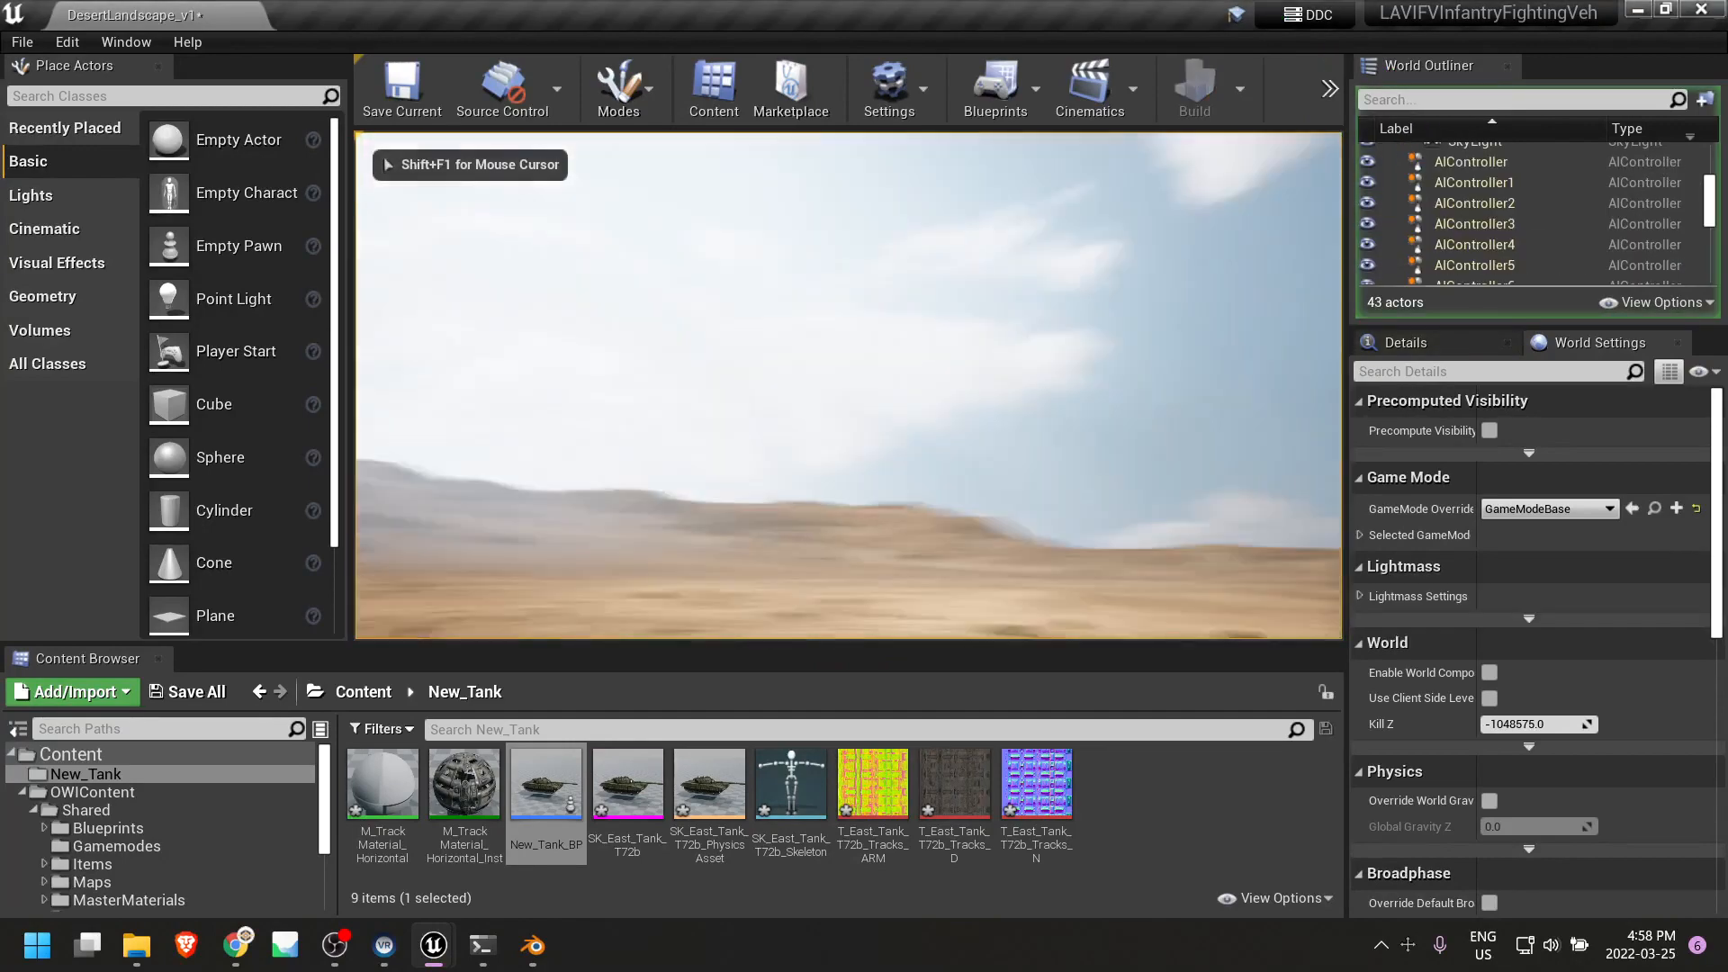
pyautogui.press('w')
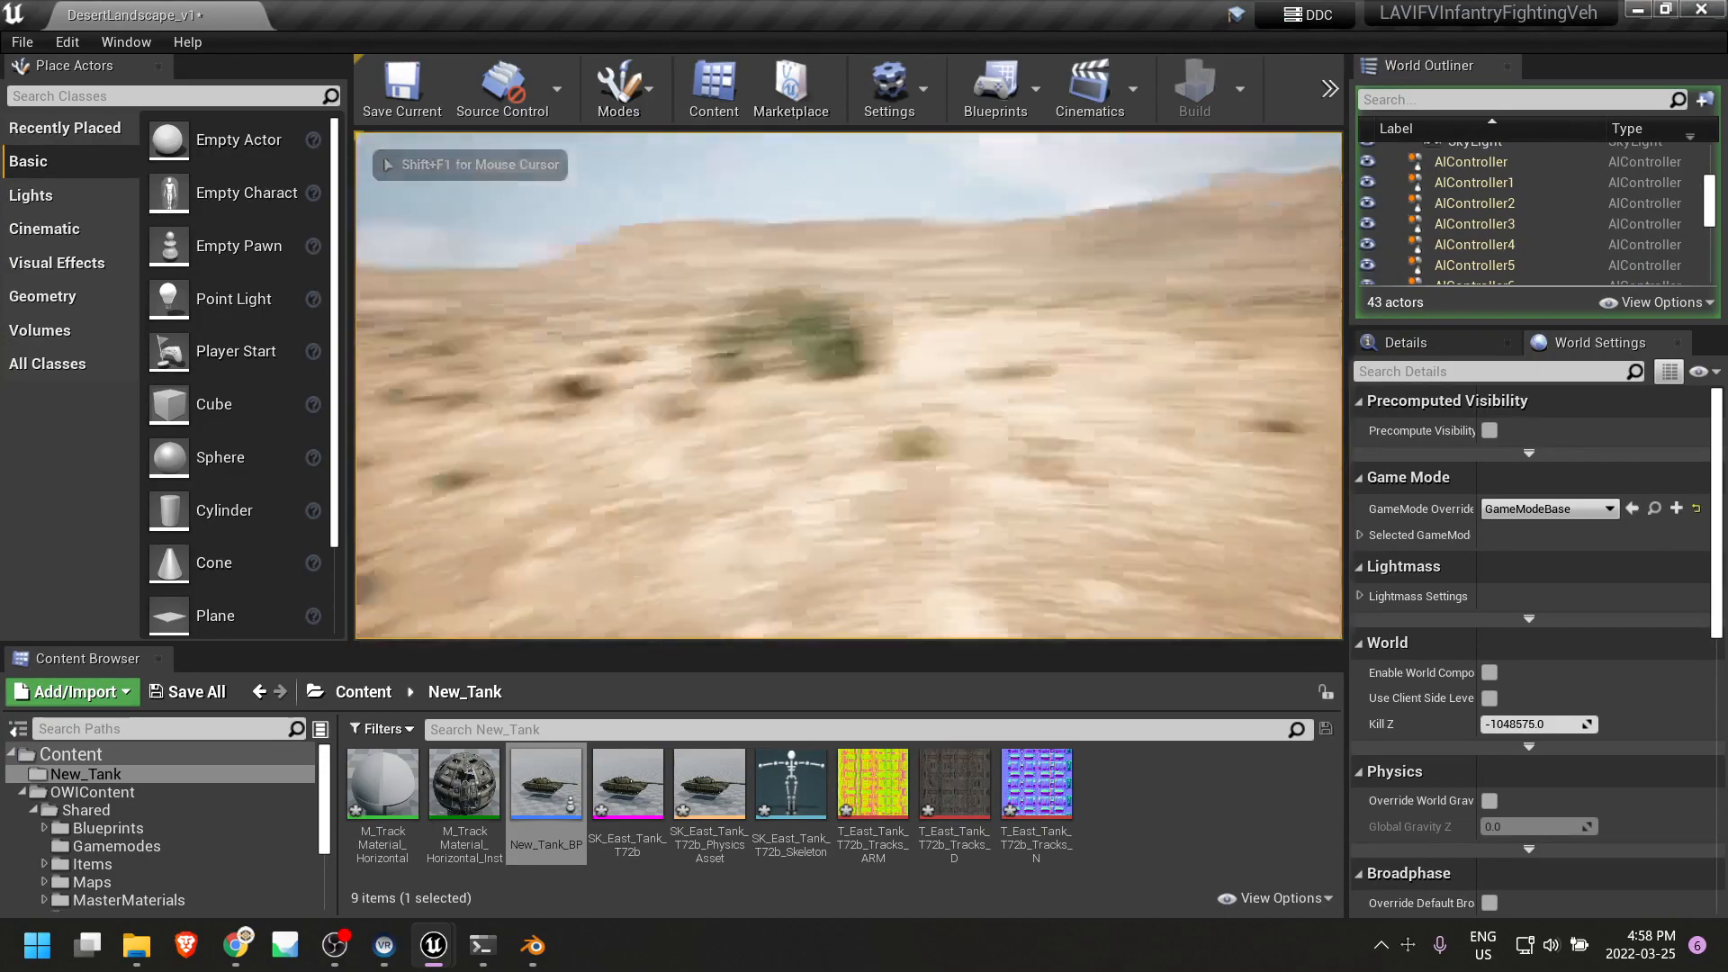
pyautogui.hotkey('shift', 'F1')
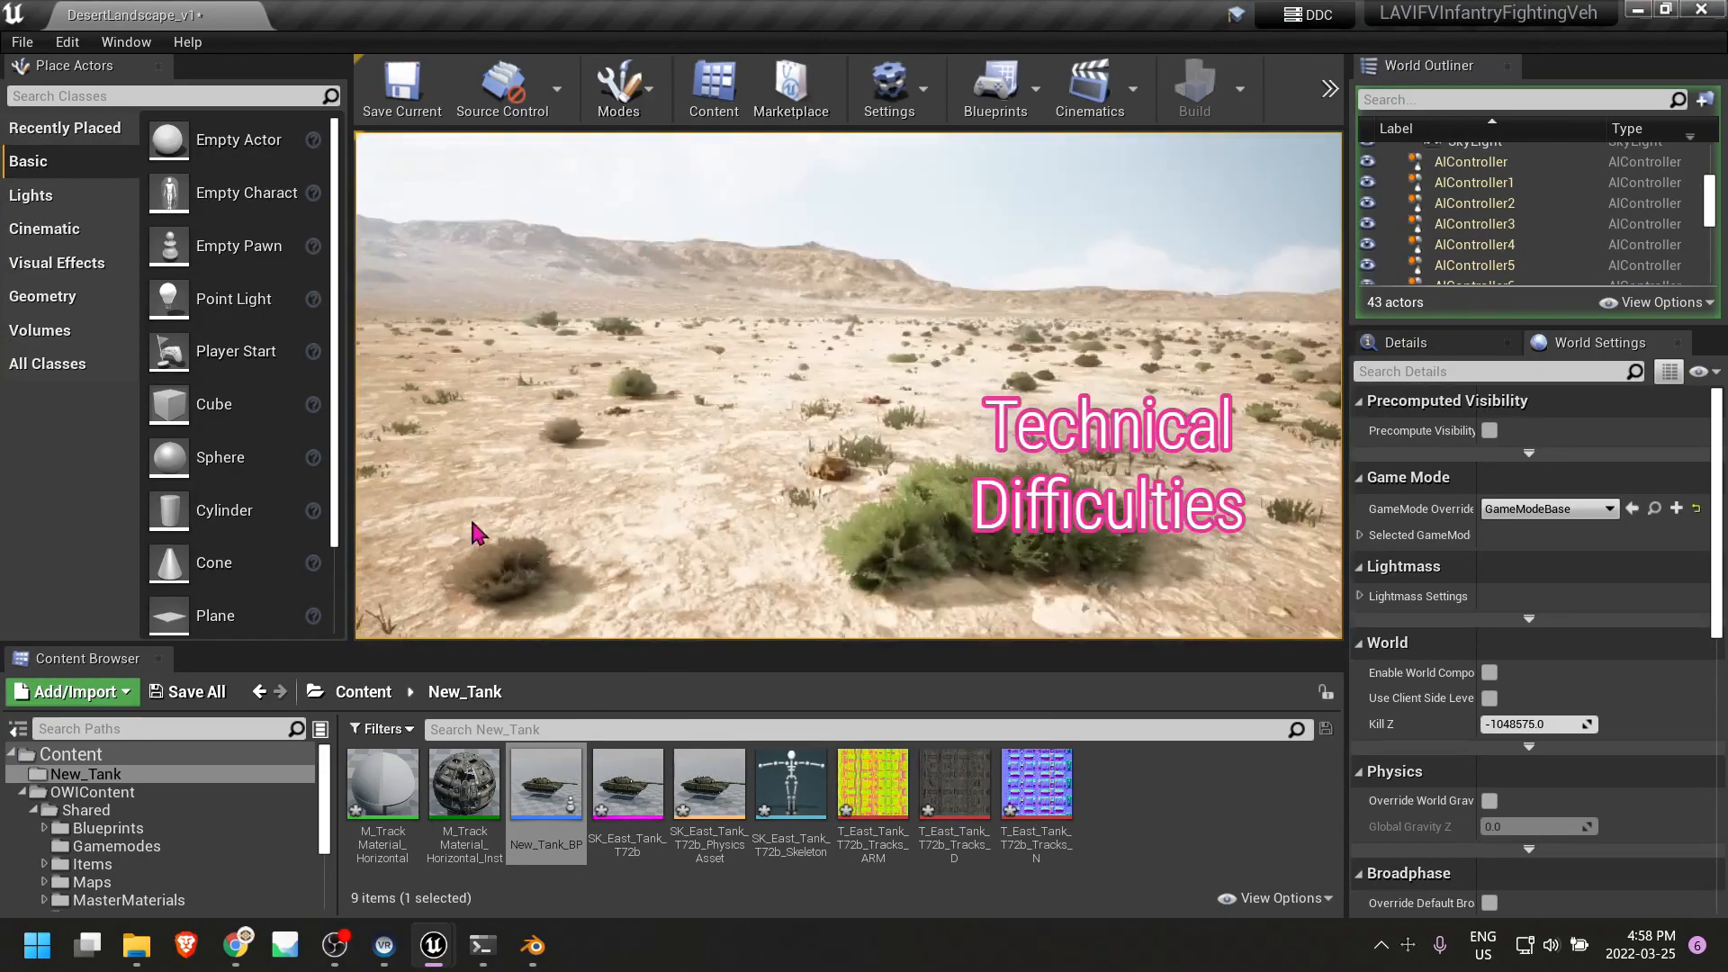
pyautogui.press('Escape')
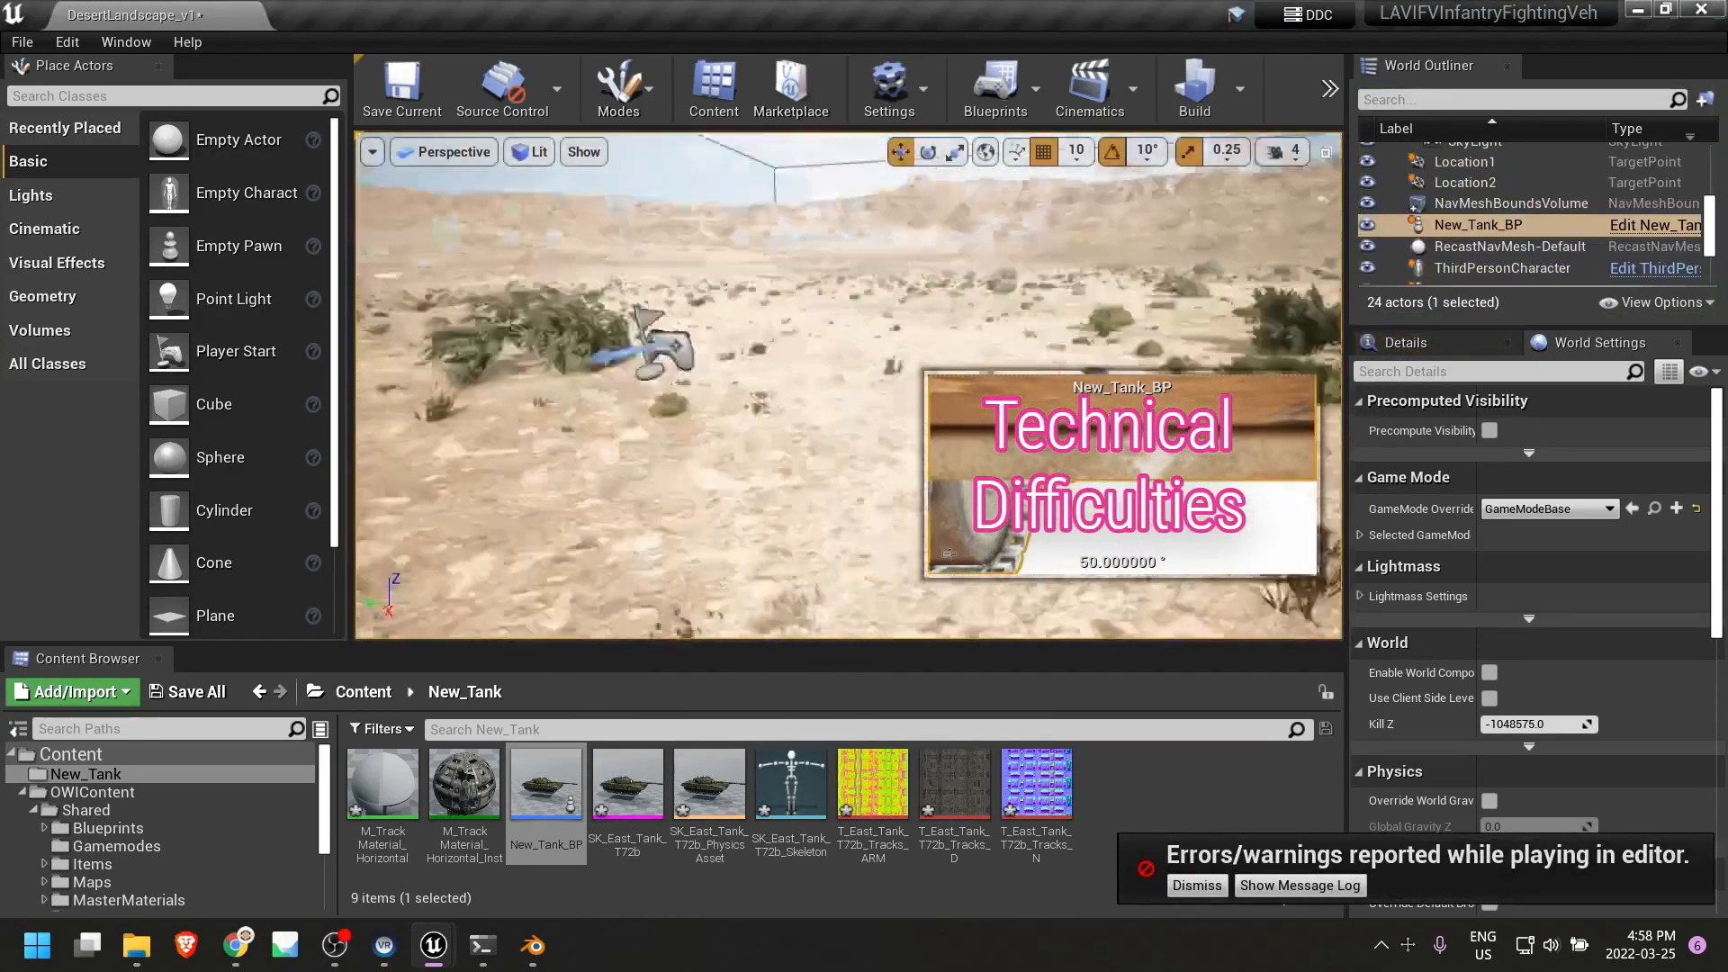
# Play the level again with the view focused on New_Tank_BP, stop the session, and refocus on the tank.
pyautogui.press('f')
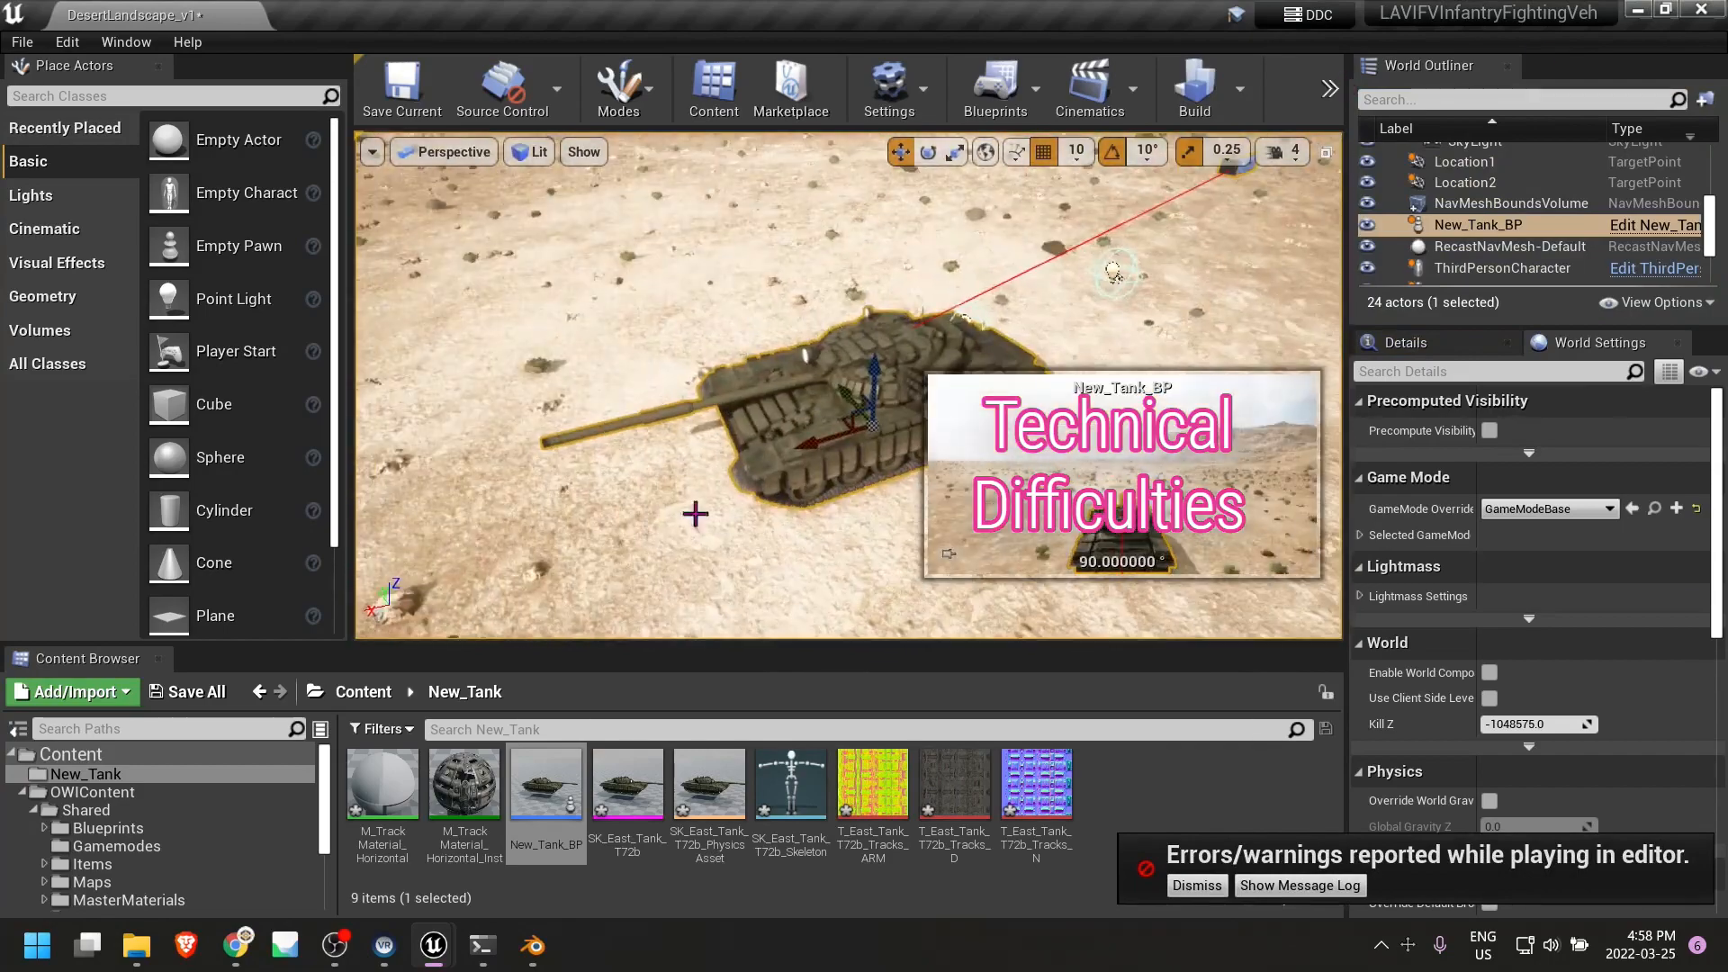
pyautogui.hotkey('alt', 'p')
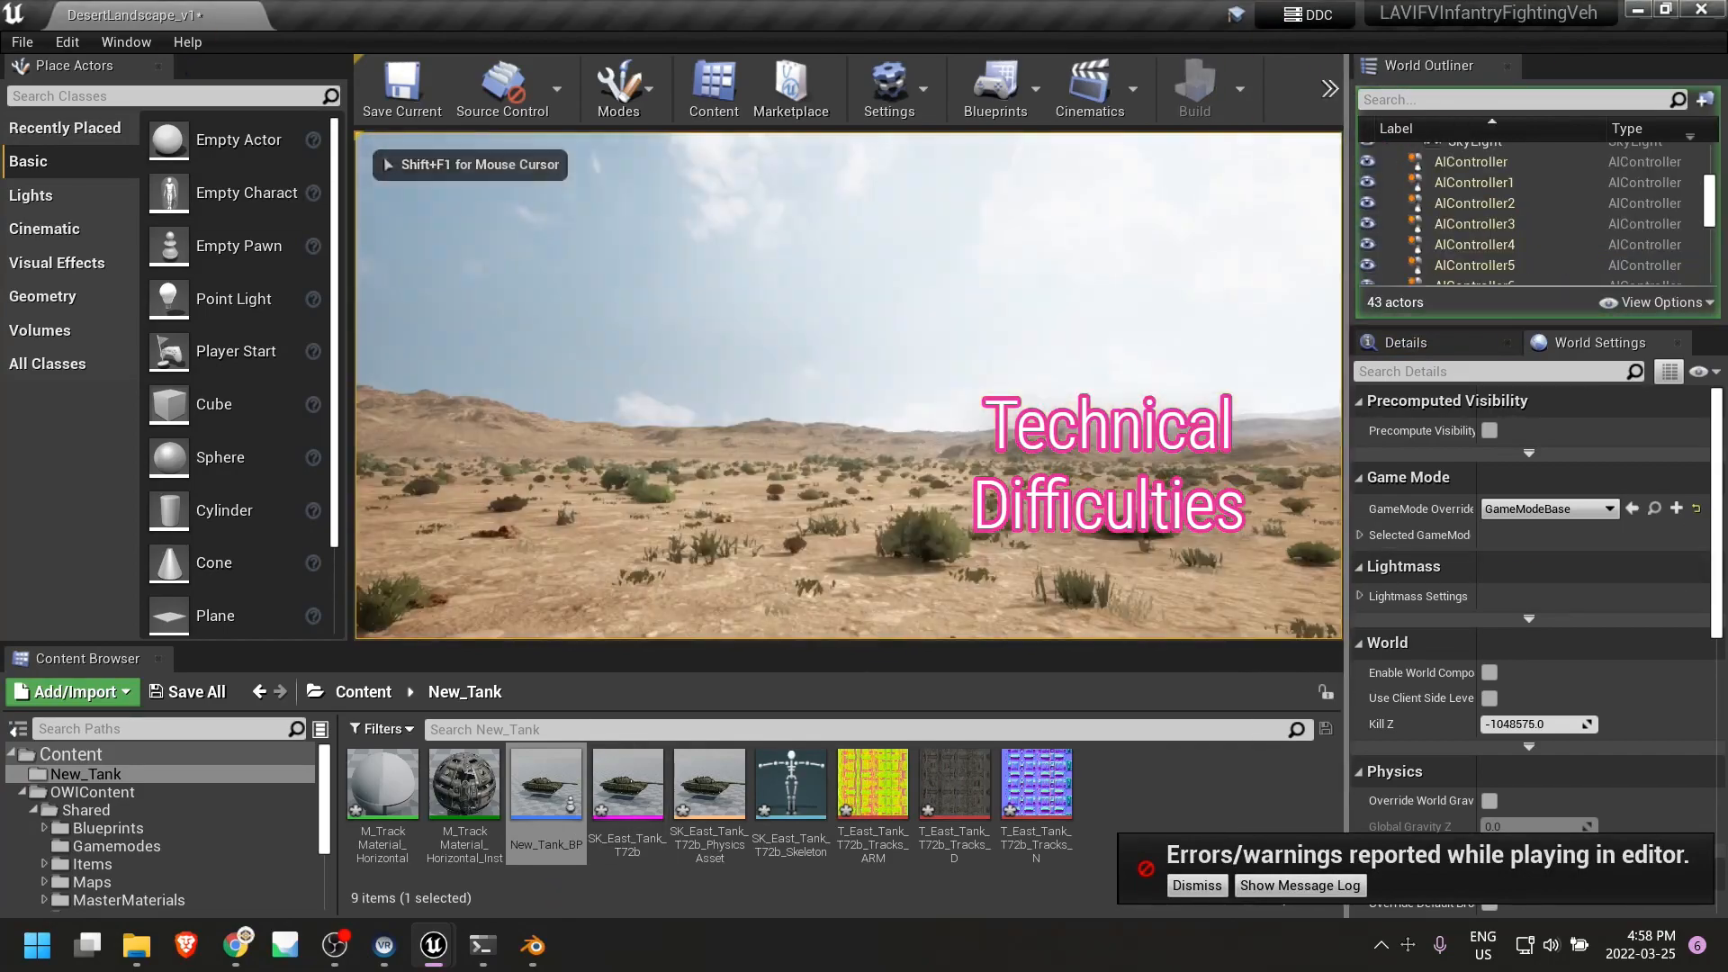
pyautogui.press('Escape')
pyautogui.press('f')
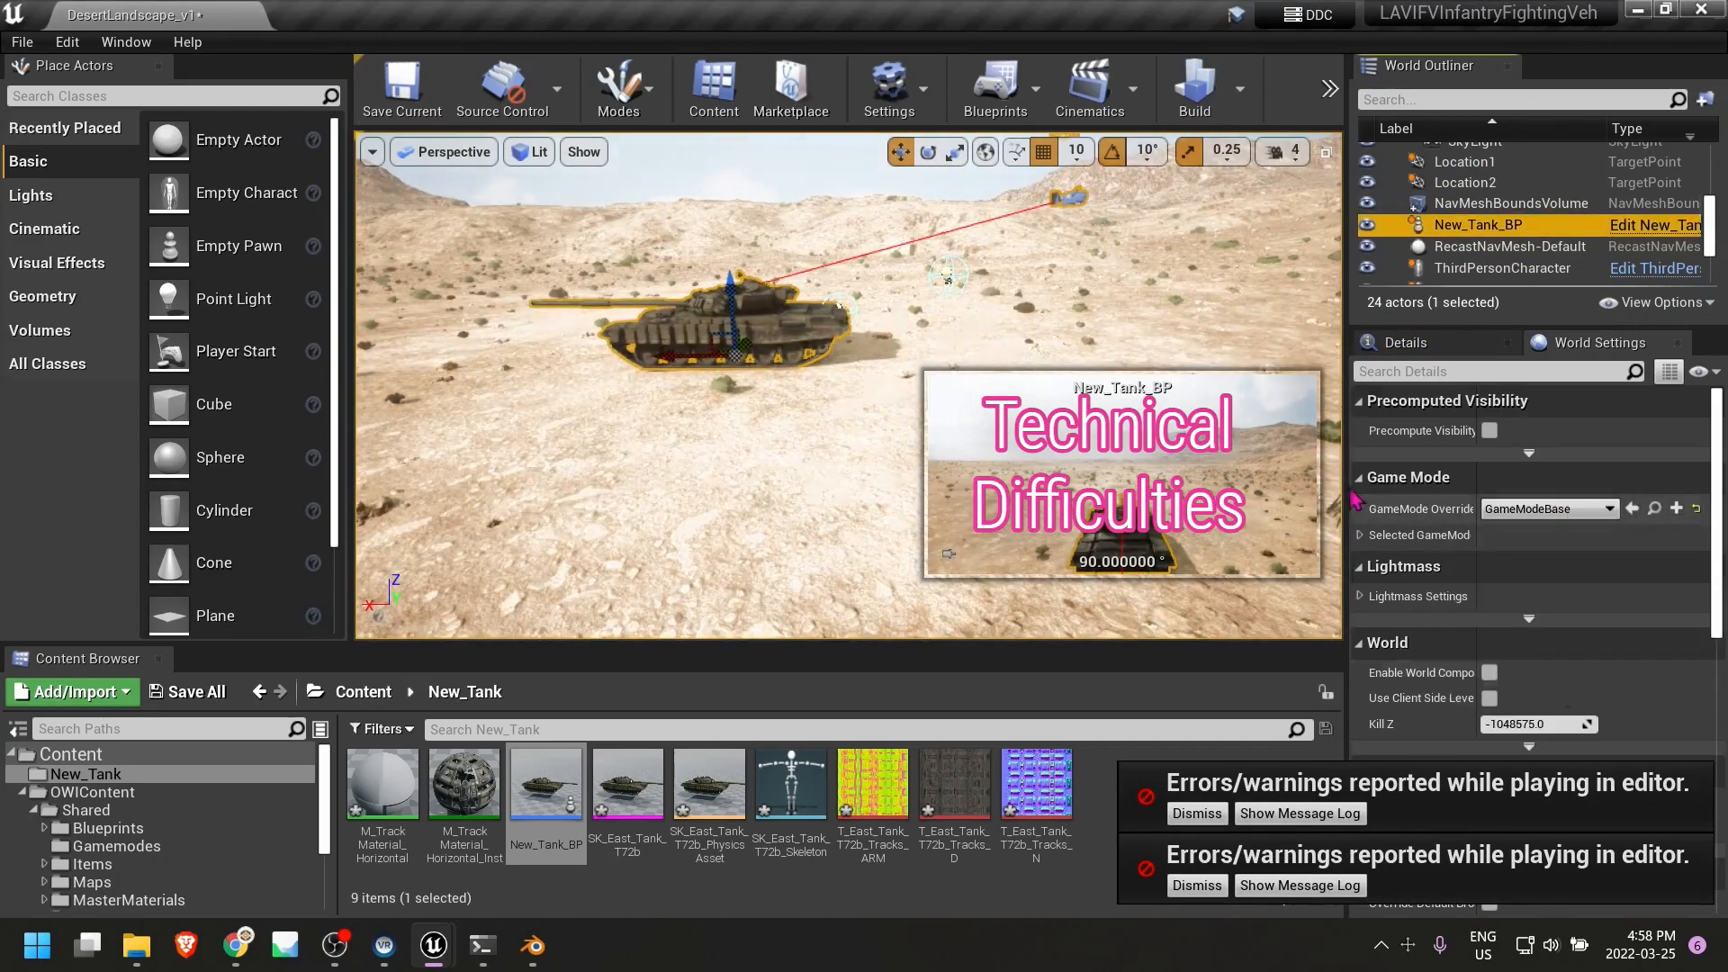
# Set Auto Possess Player to Player 0 for the placed New_Tank_BP actor.
pyautogui.click(1404, 342)
pyautogui.scroll(-5, 1530, 585)
pyautogui.click(1537, 548)
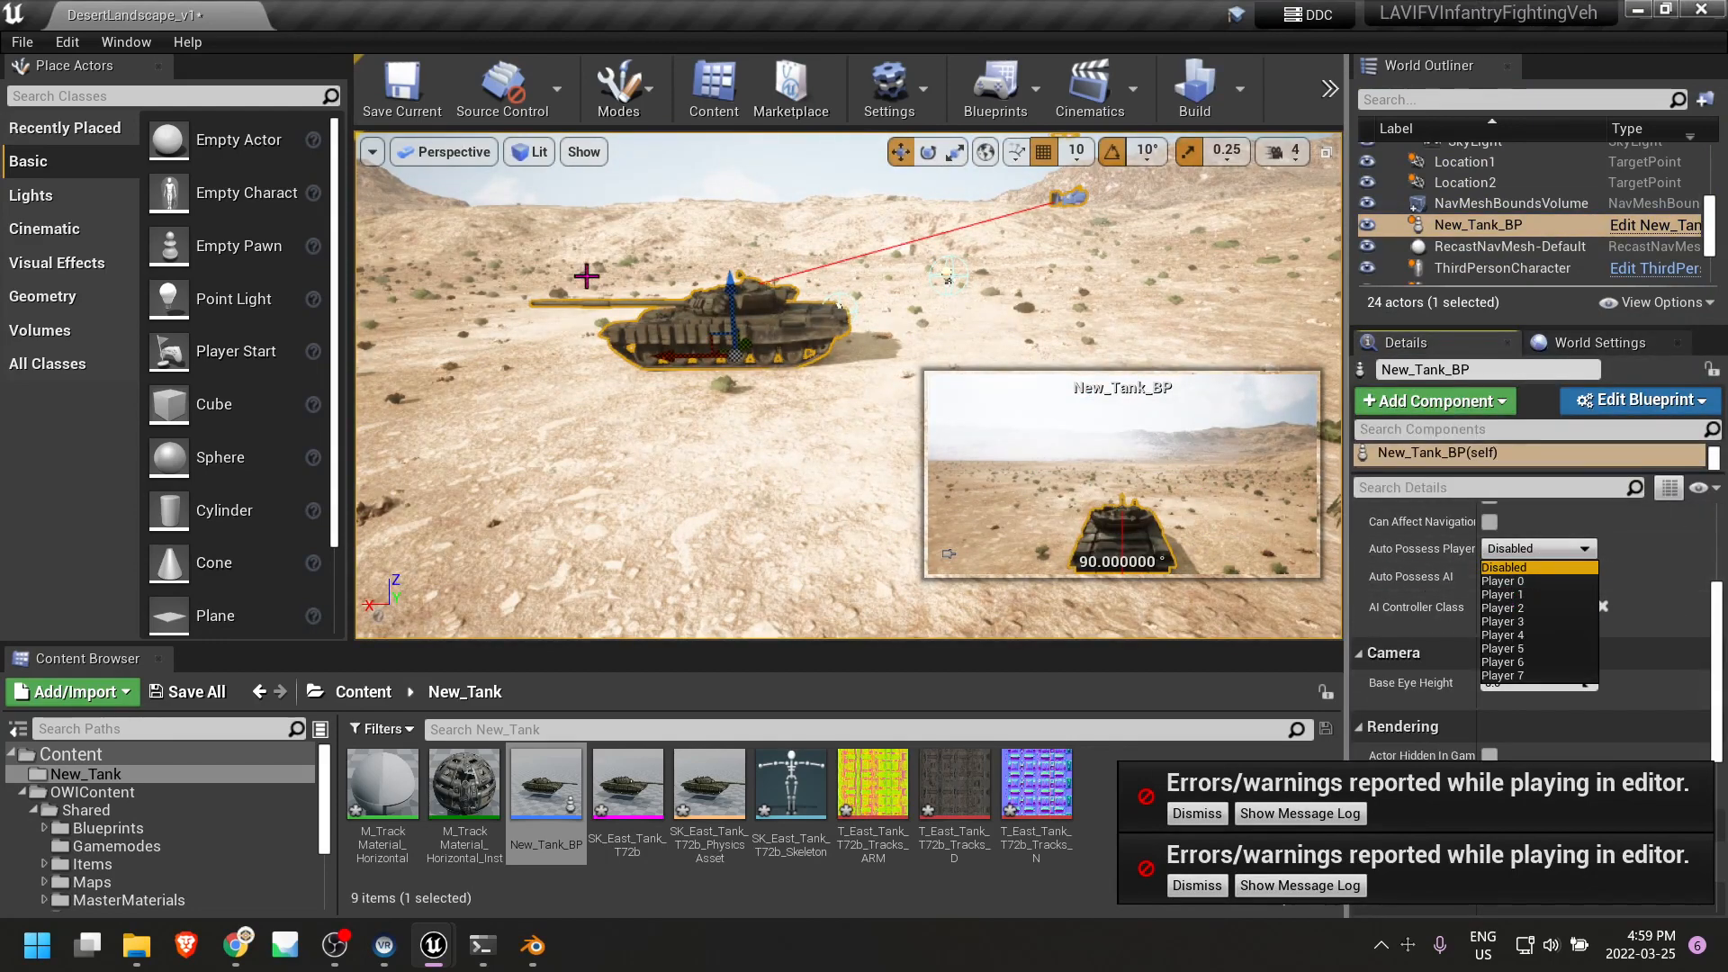
pyautogui.click(1521, 582)
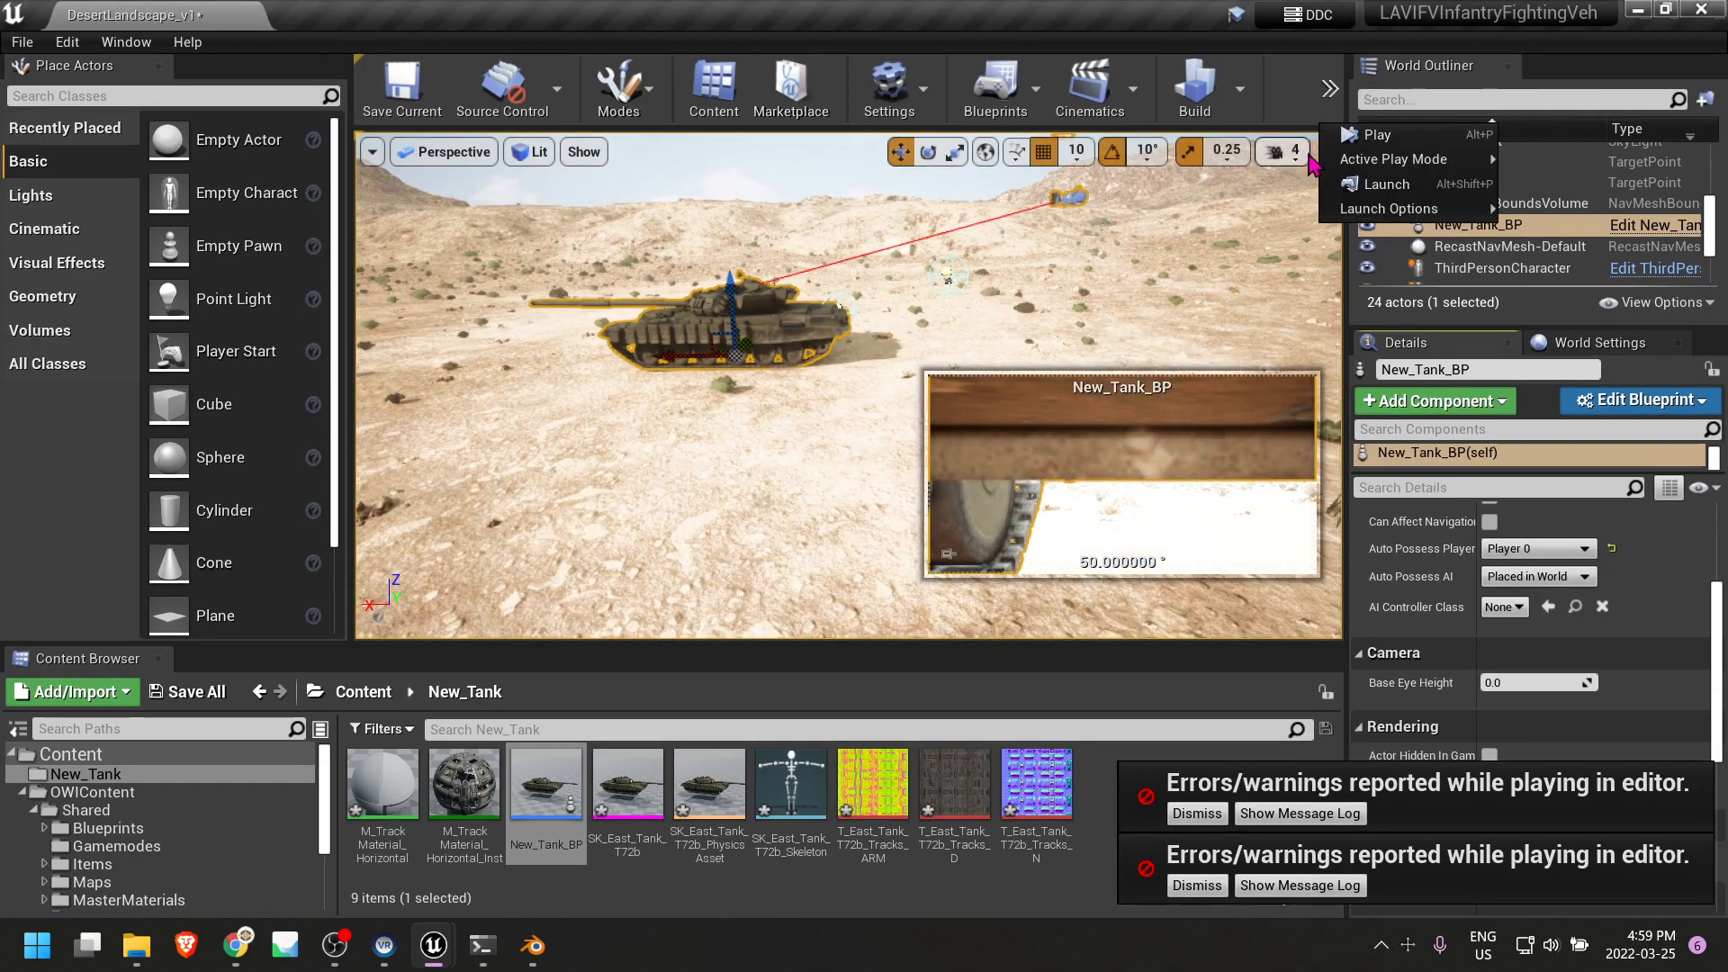
# Play the level in the editor to test the possessed tank's movement, and stop the play session.
pyautogui.click(775, 369)
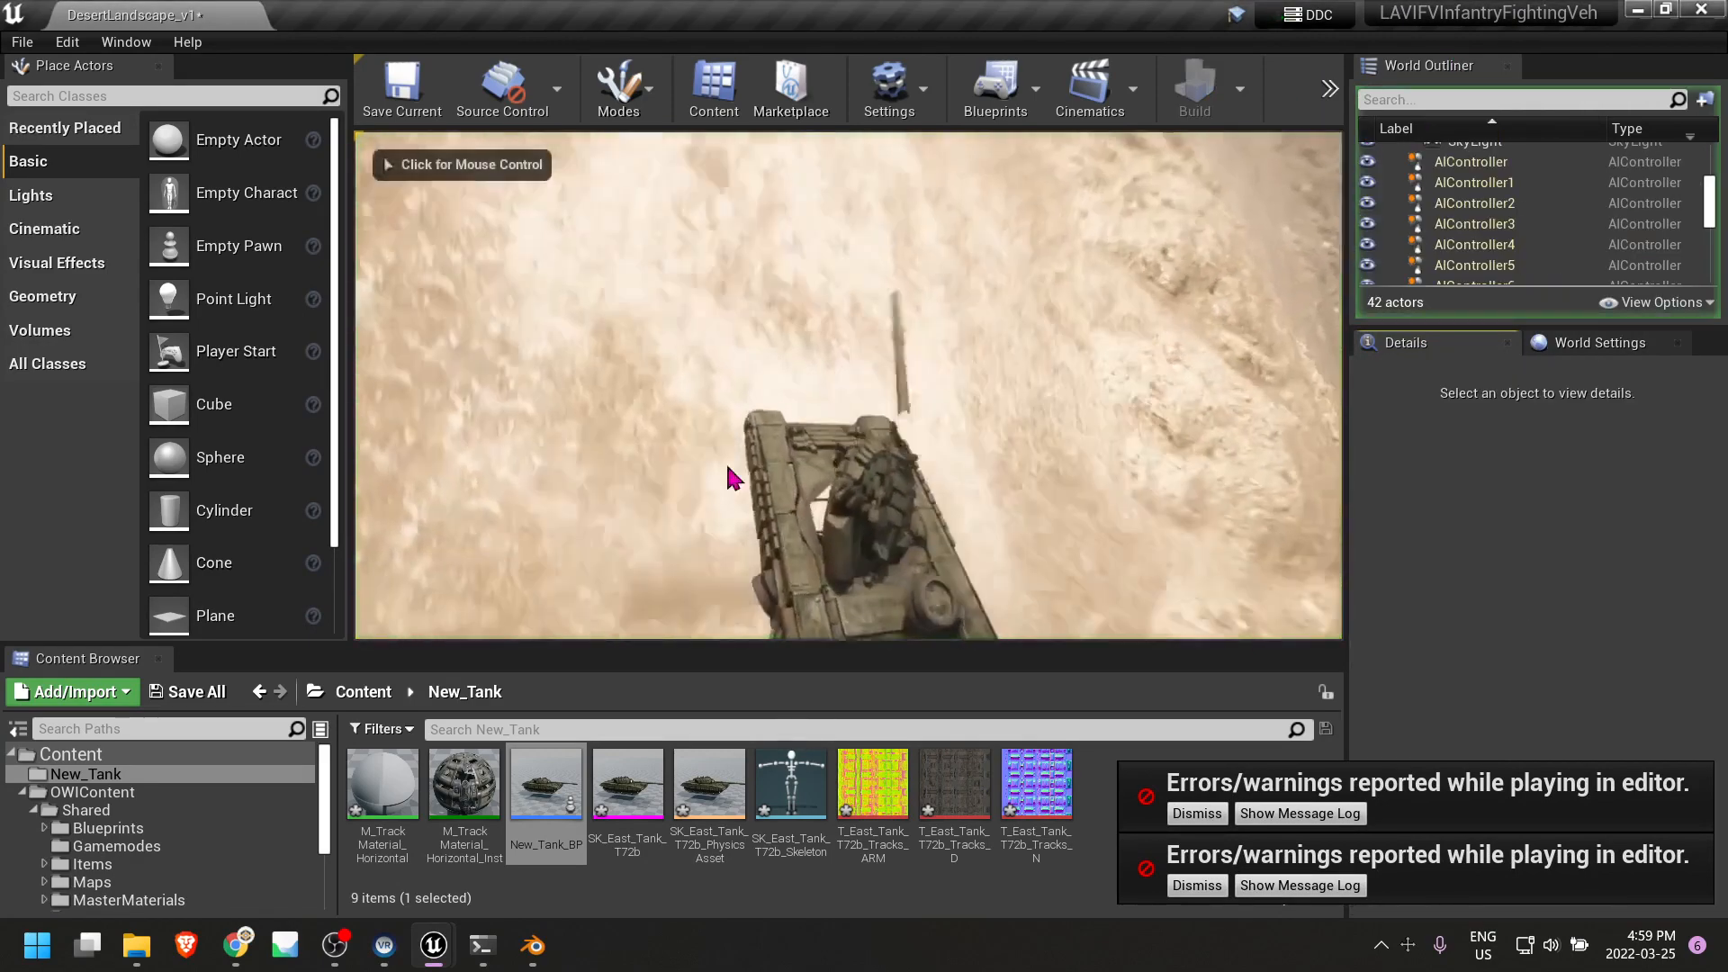
pyautogui.click(735, 478)
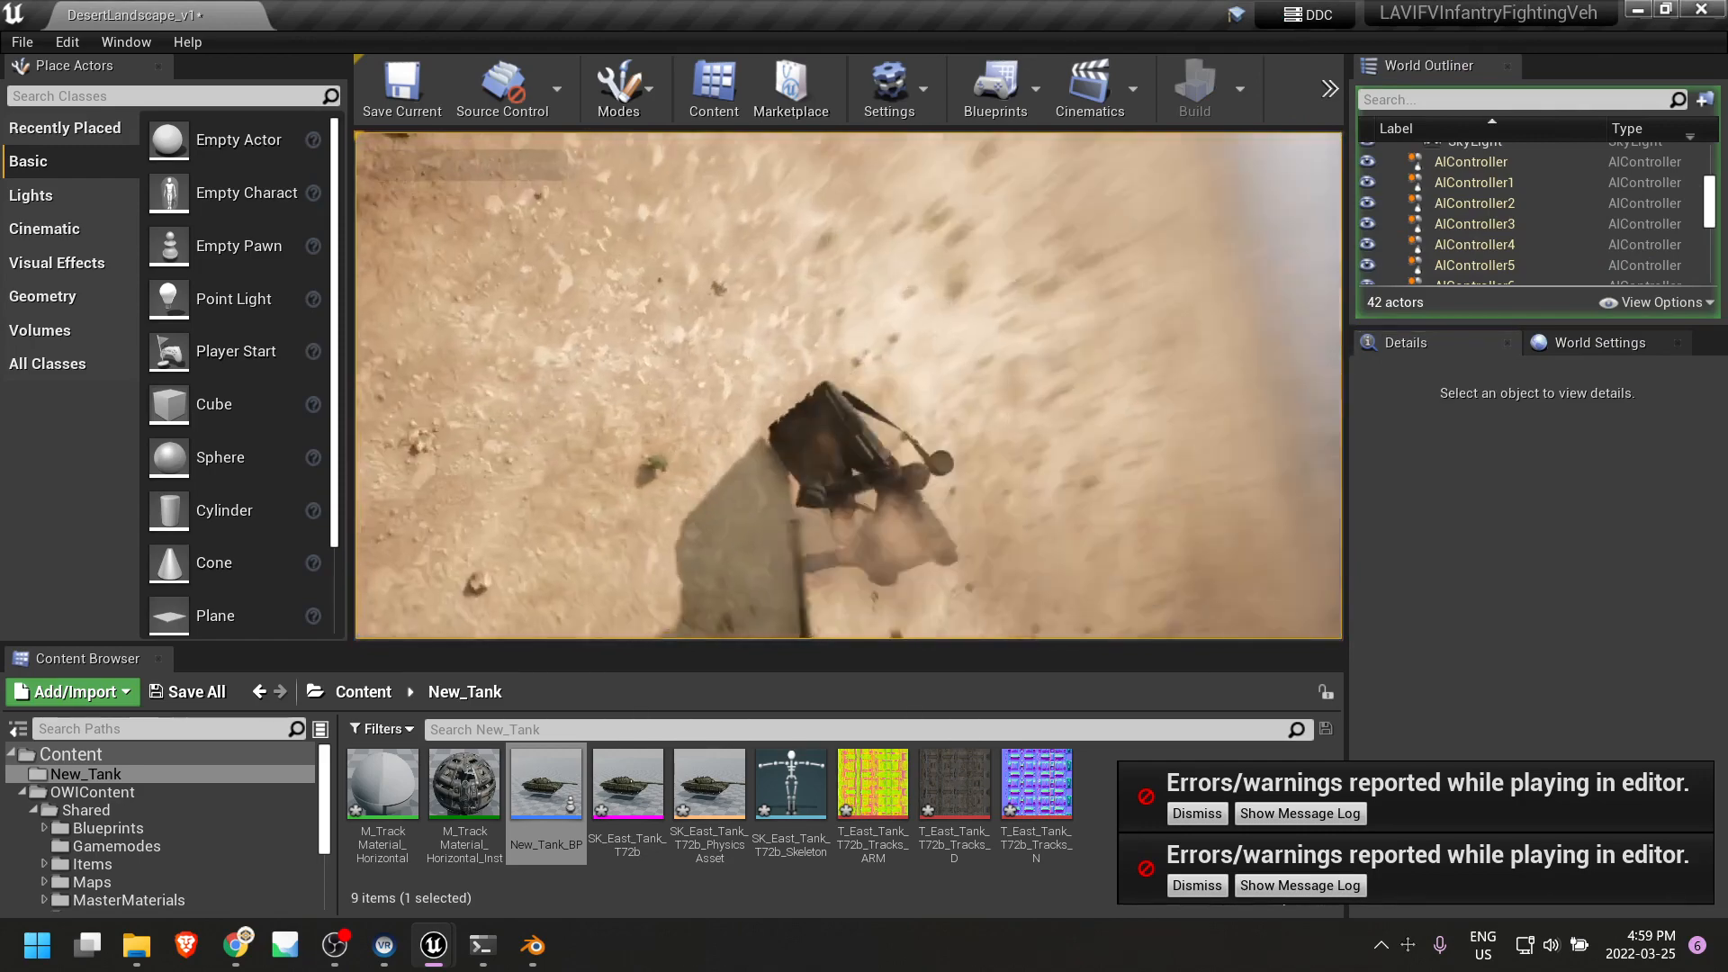
pyautogui.press('Escape')
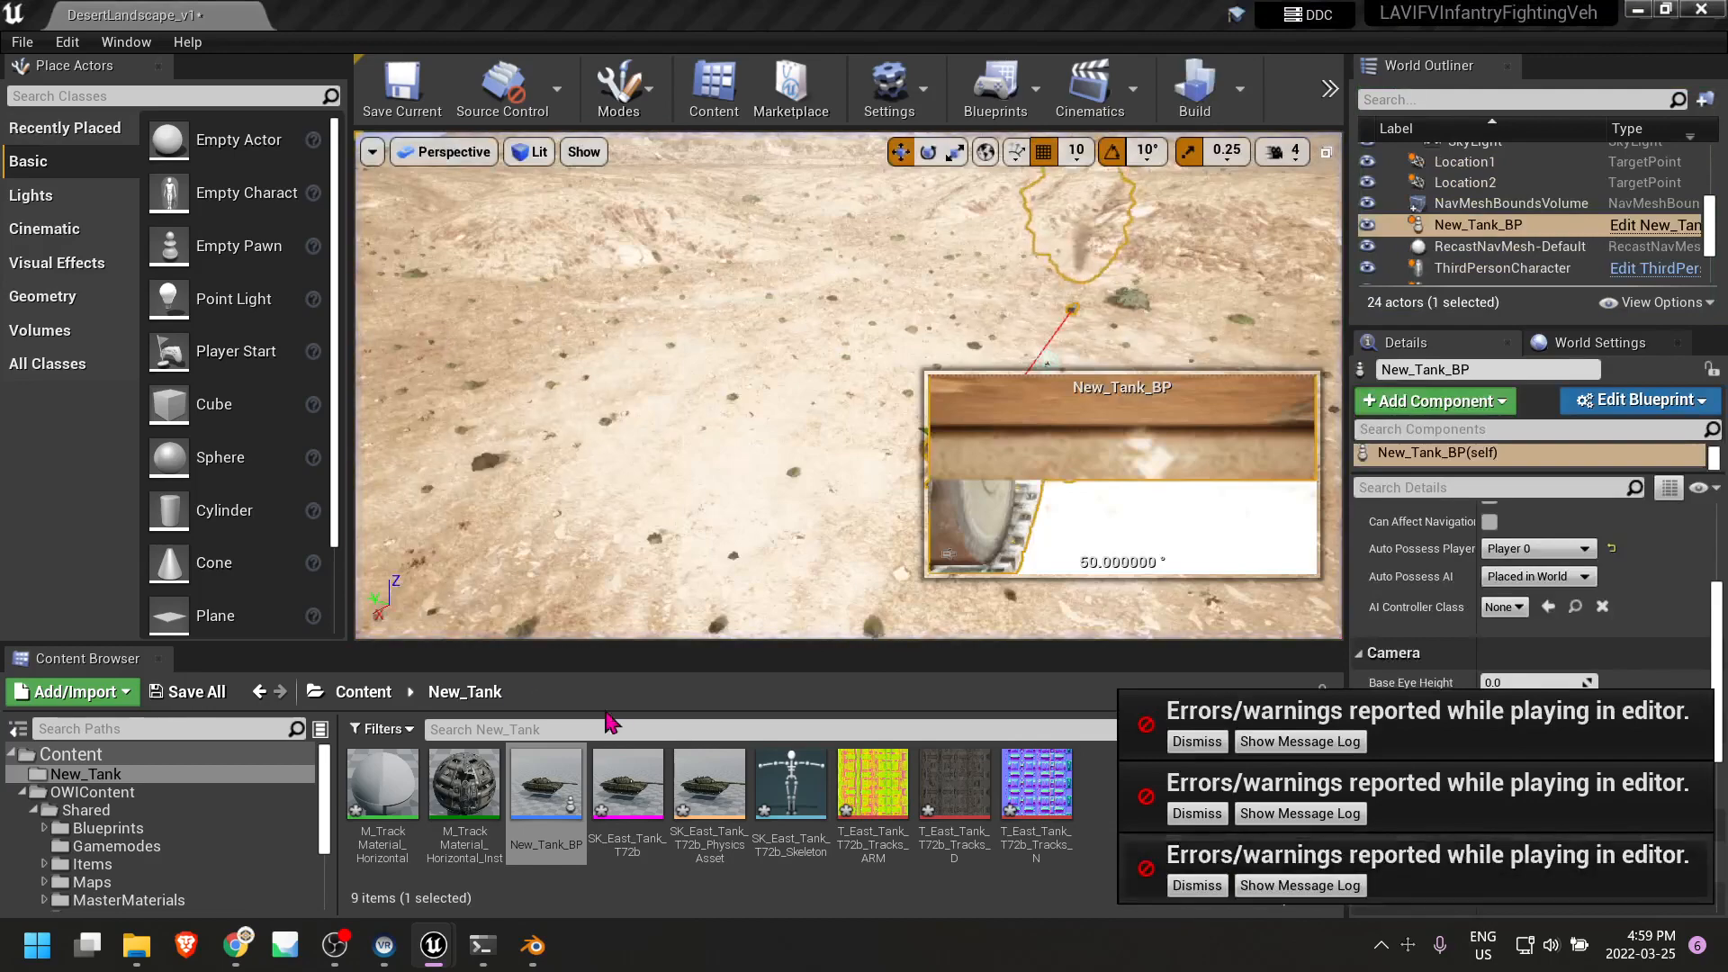
# Open the SK_East_Tank_T72b physics asset in a maximized editor and examine the collision bodies around the tank.
pyautogui.doubleClick(715, 797)
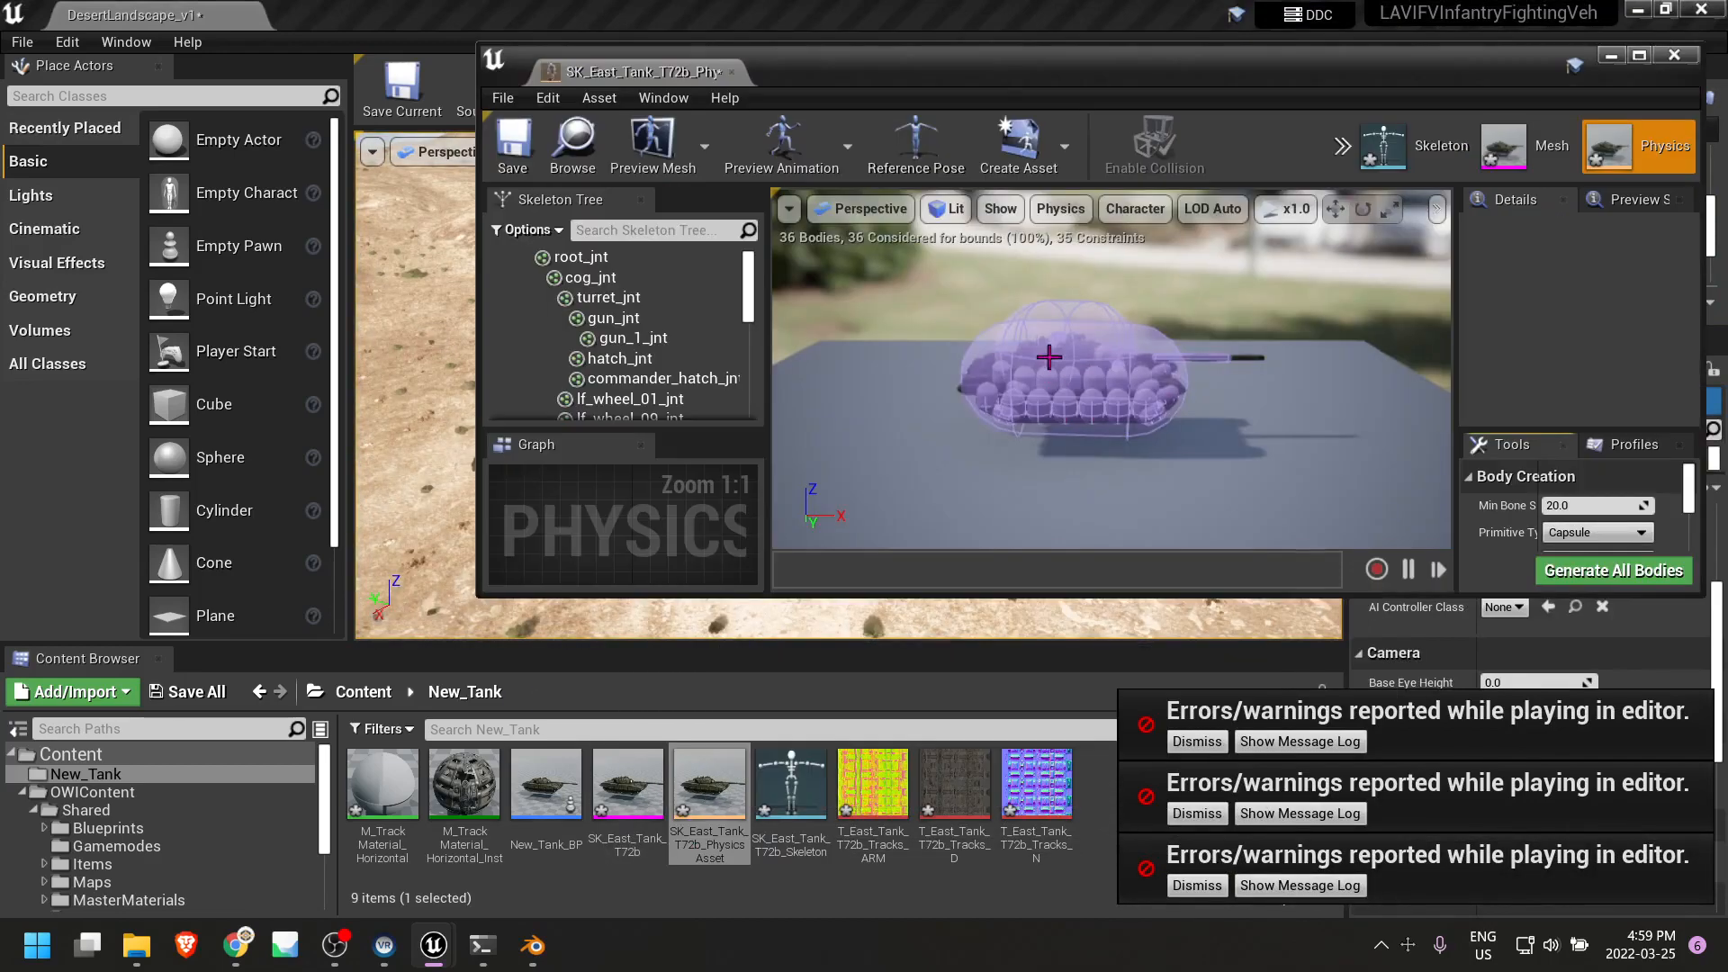
pyautogui.doubleClick(1193, 77)
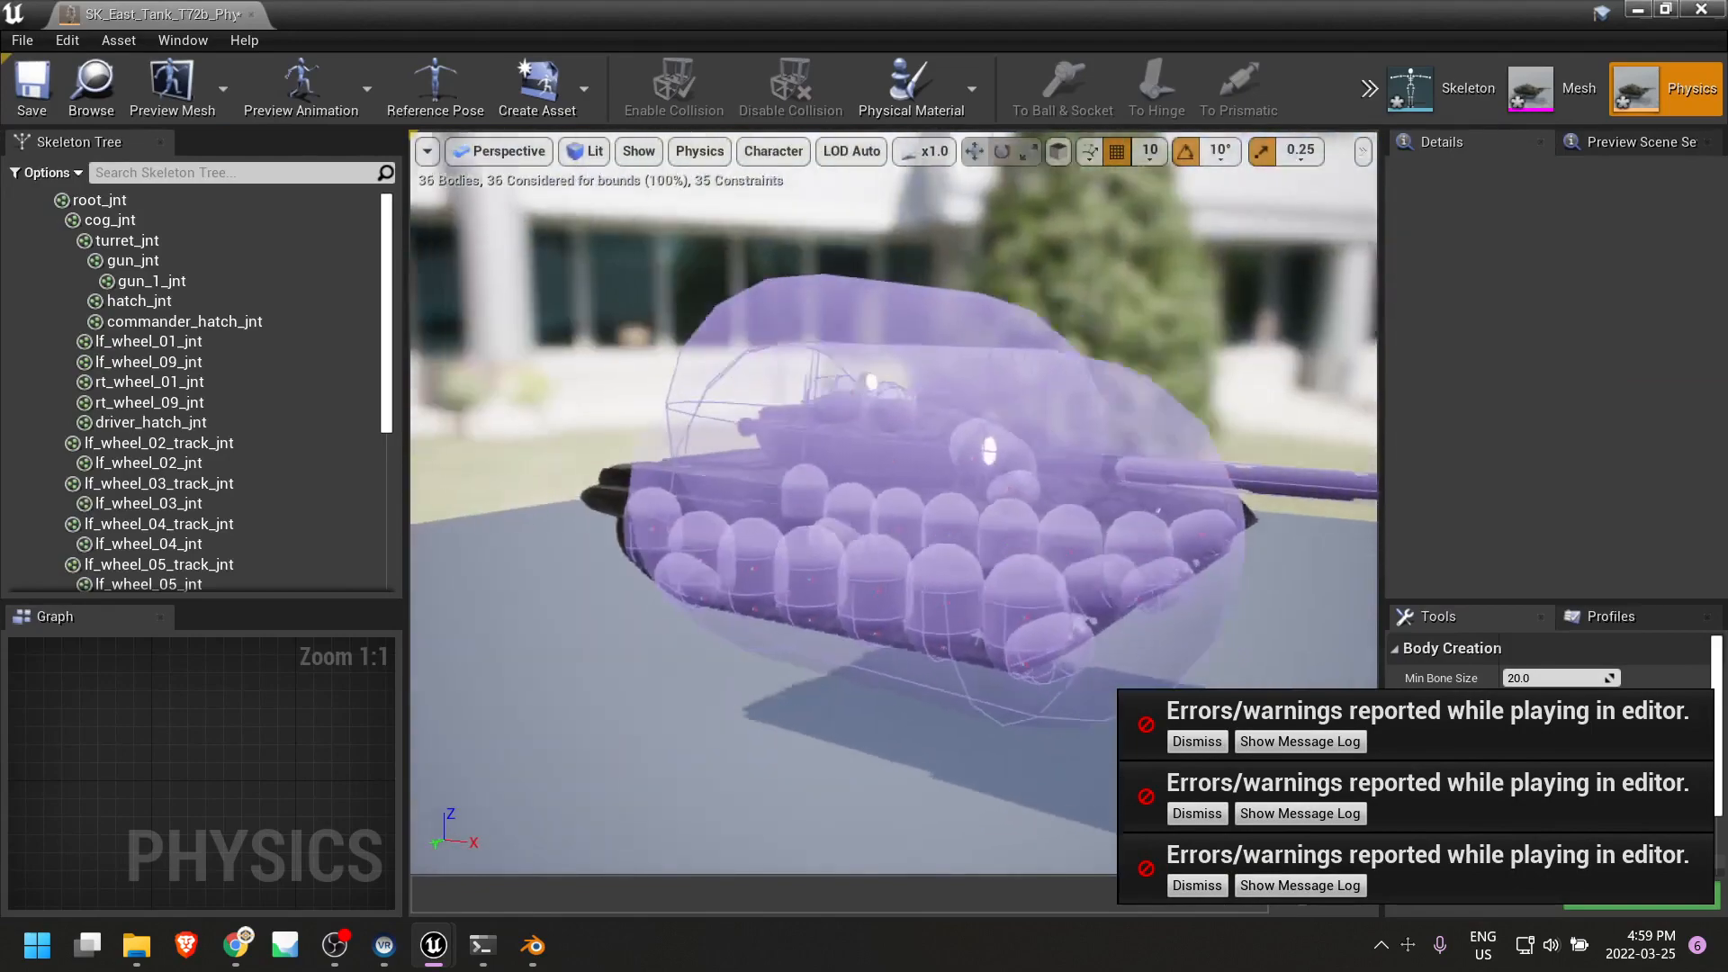
pyautogui.moveTo(893, 502); pyautogui.dragTo(828, 477, button='right')
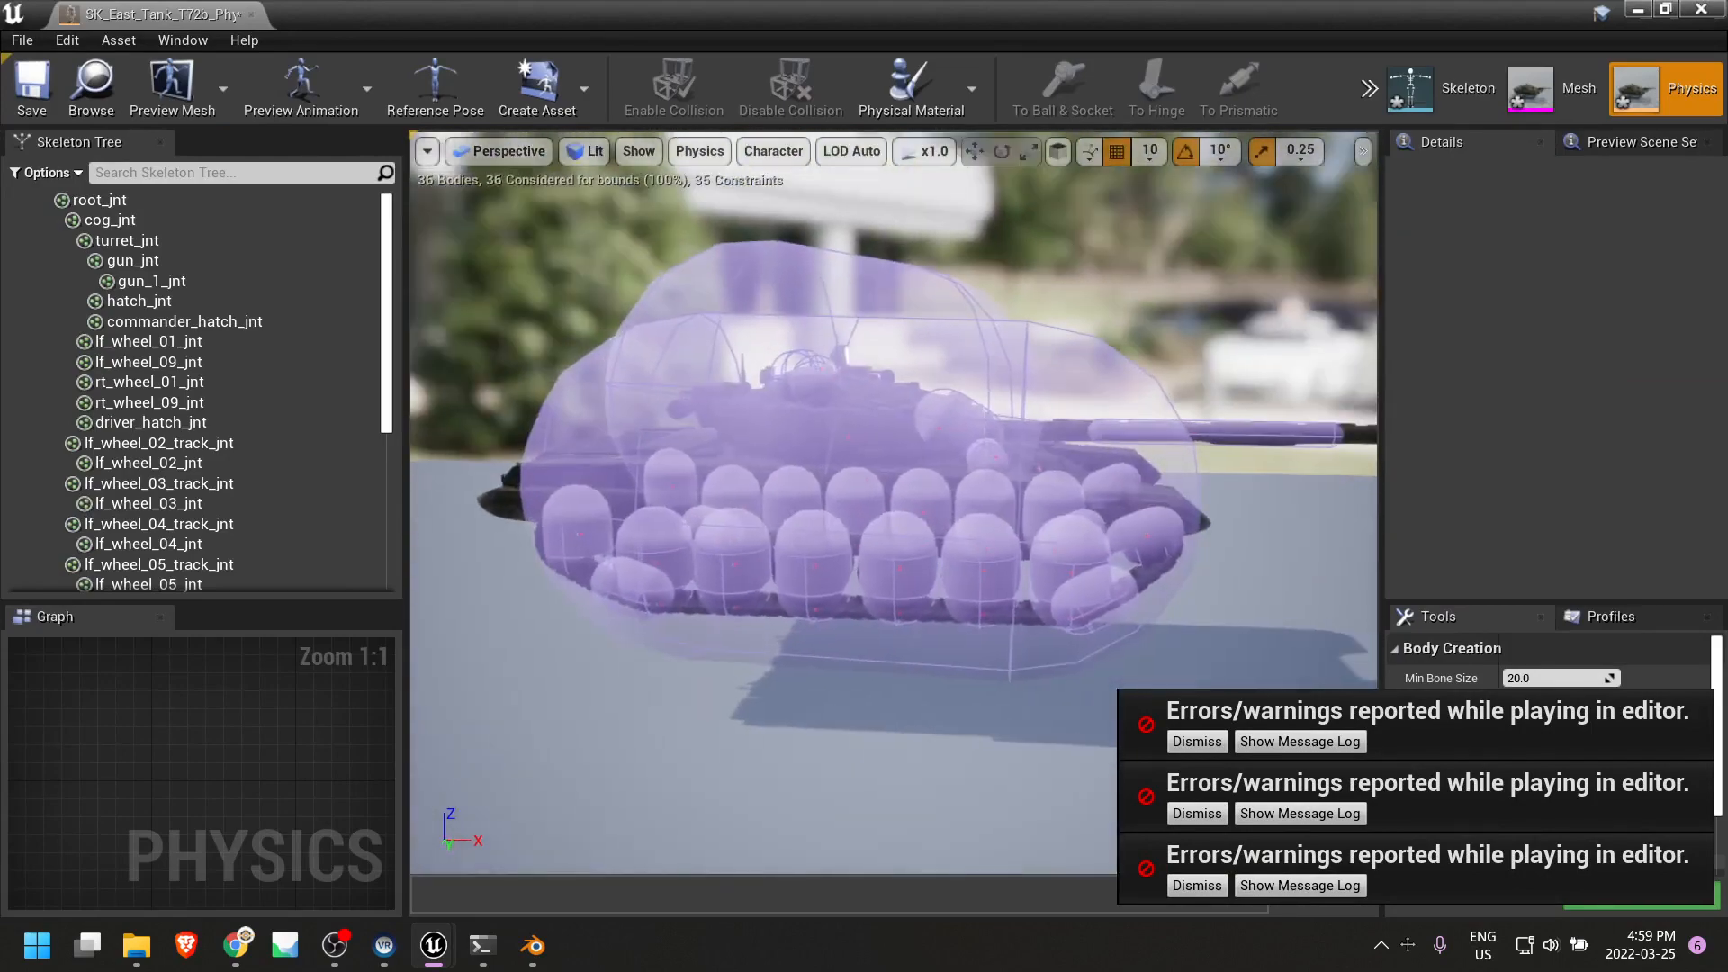
pyautogui.moveTo(524, 278); pyautogui.dragTo(464, 268, button='right')
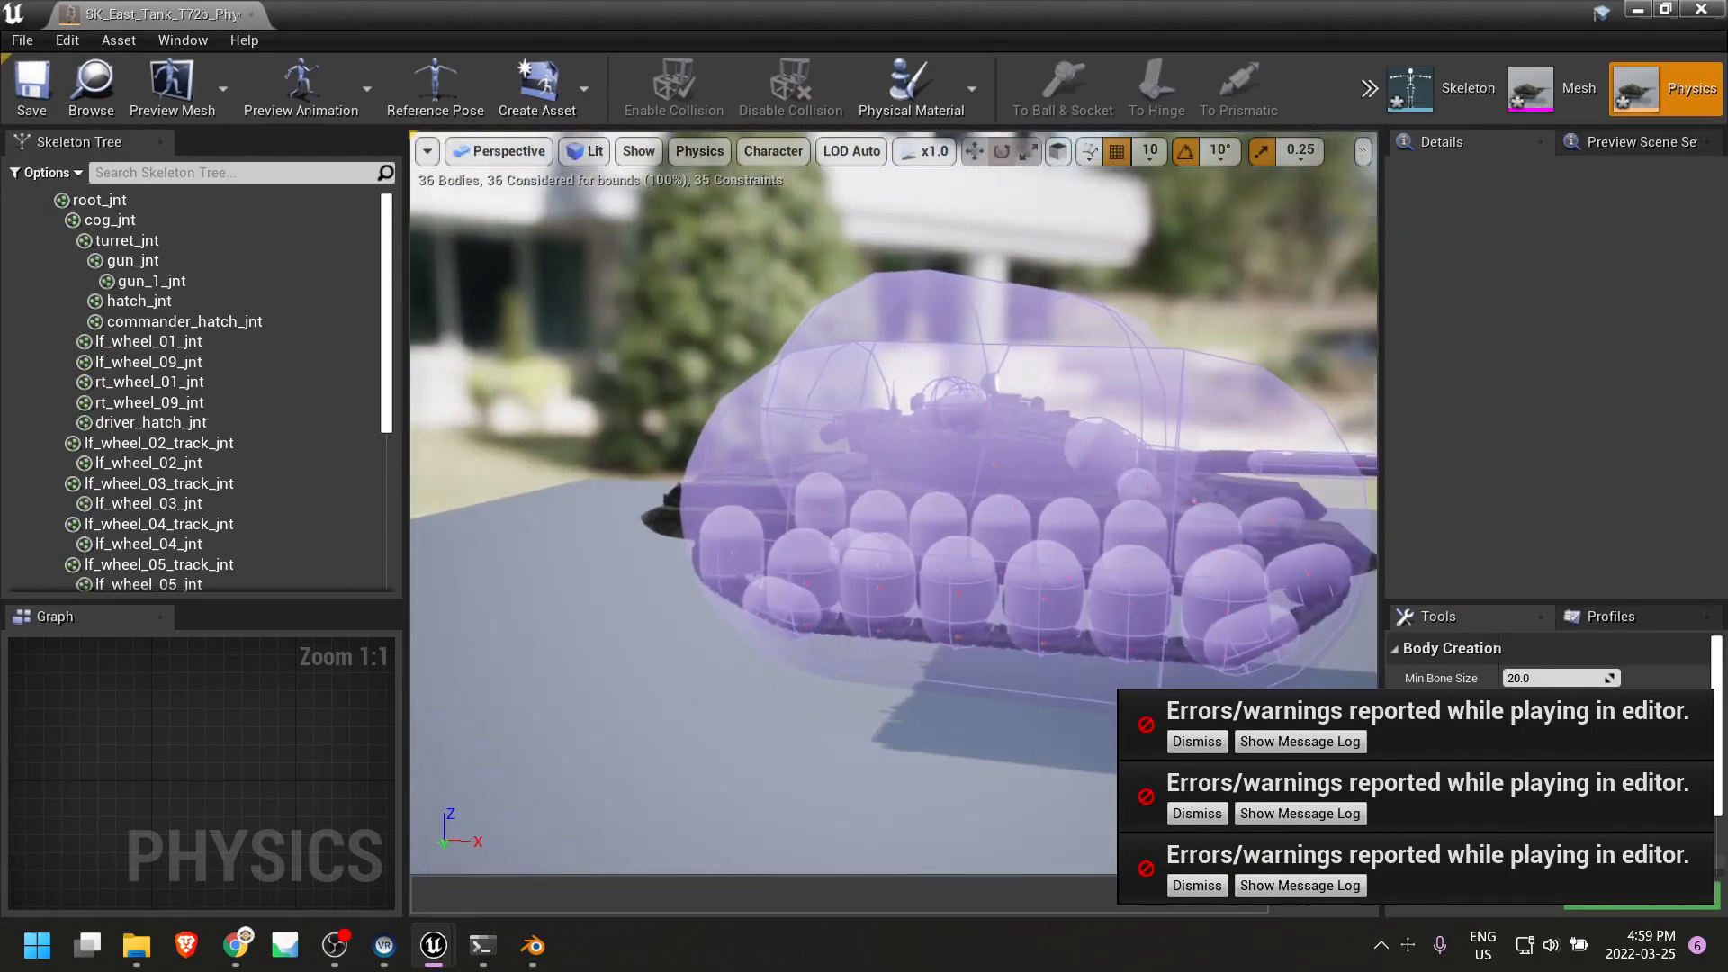
# Delete all existing collision bodies from the tank's physics asset.
pyautogui.click(155, 383)
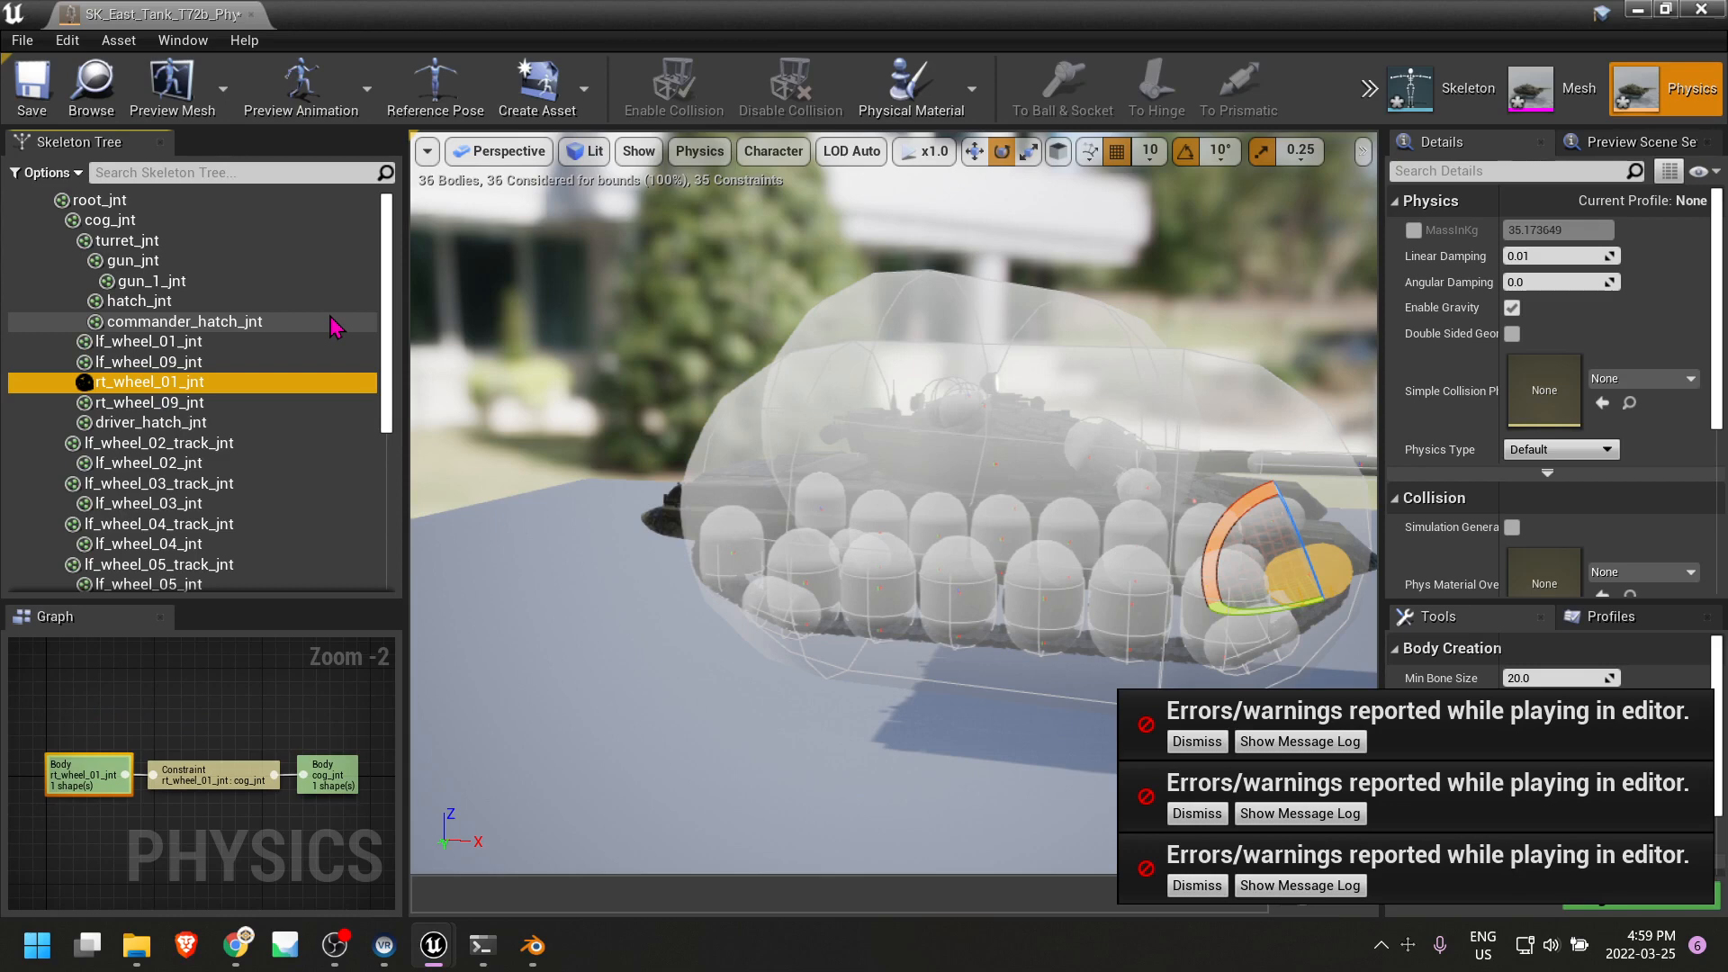
pyautogui.hotkey('ctrl', 'a')
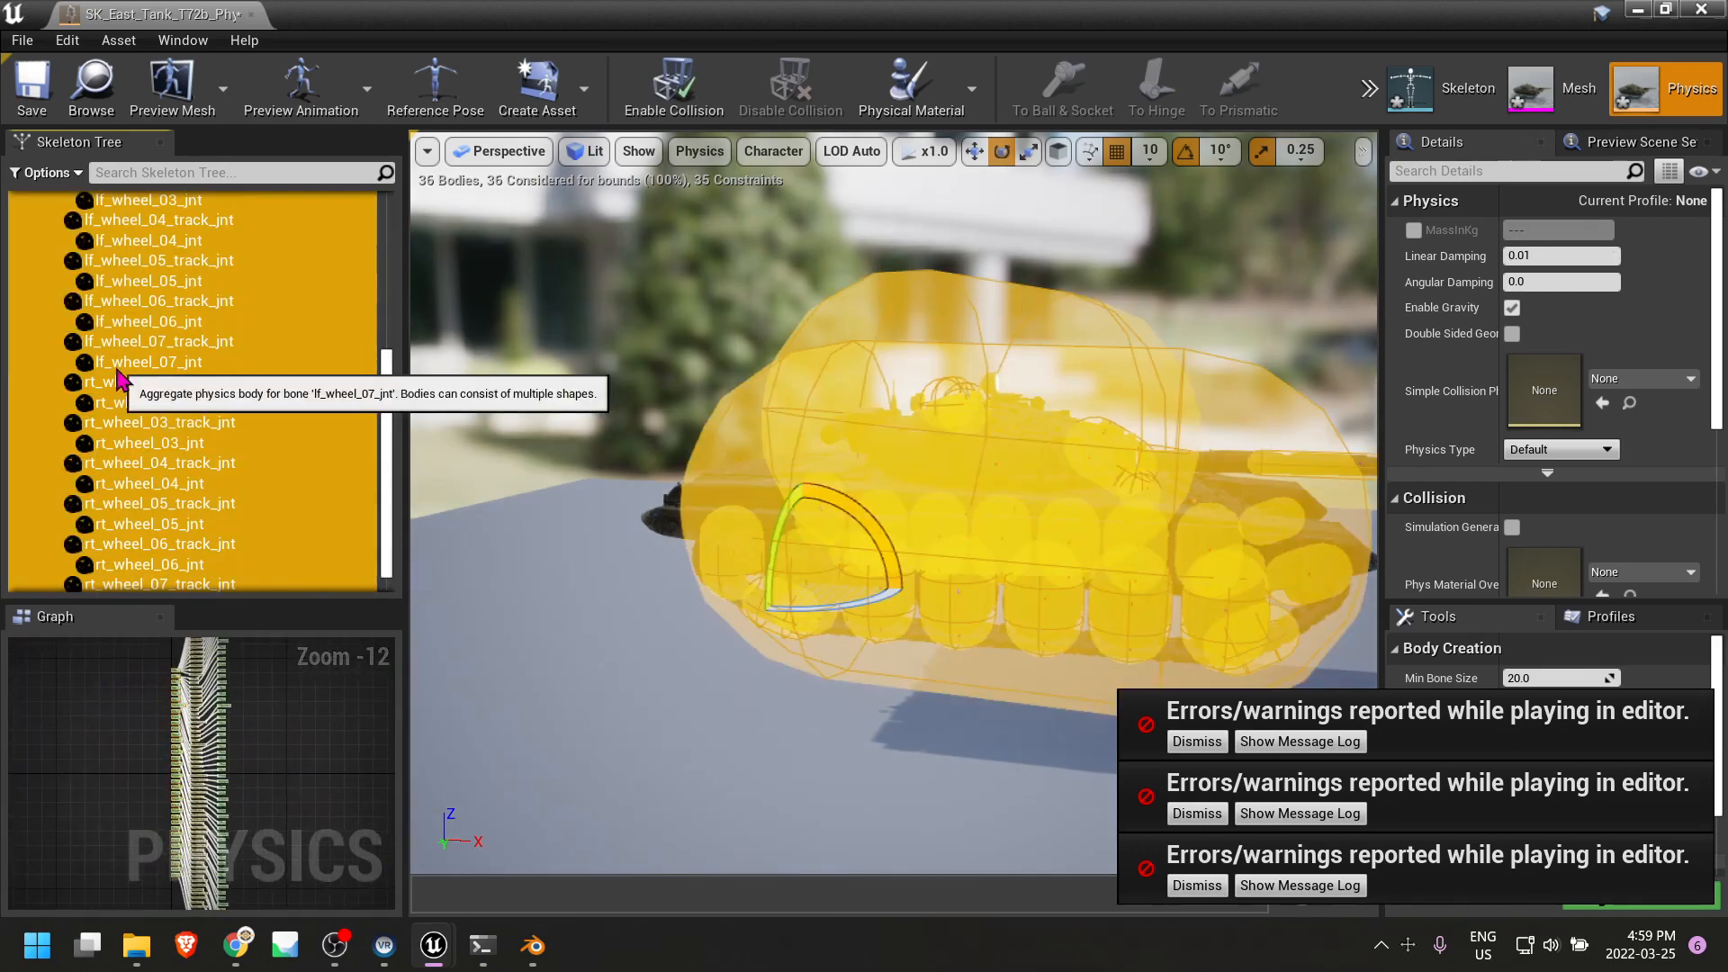
pyautogui.press('Delete')
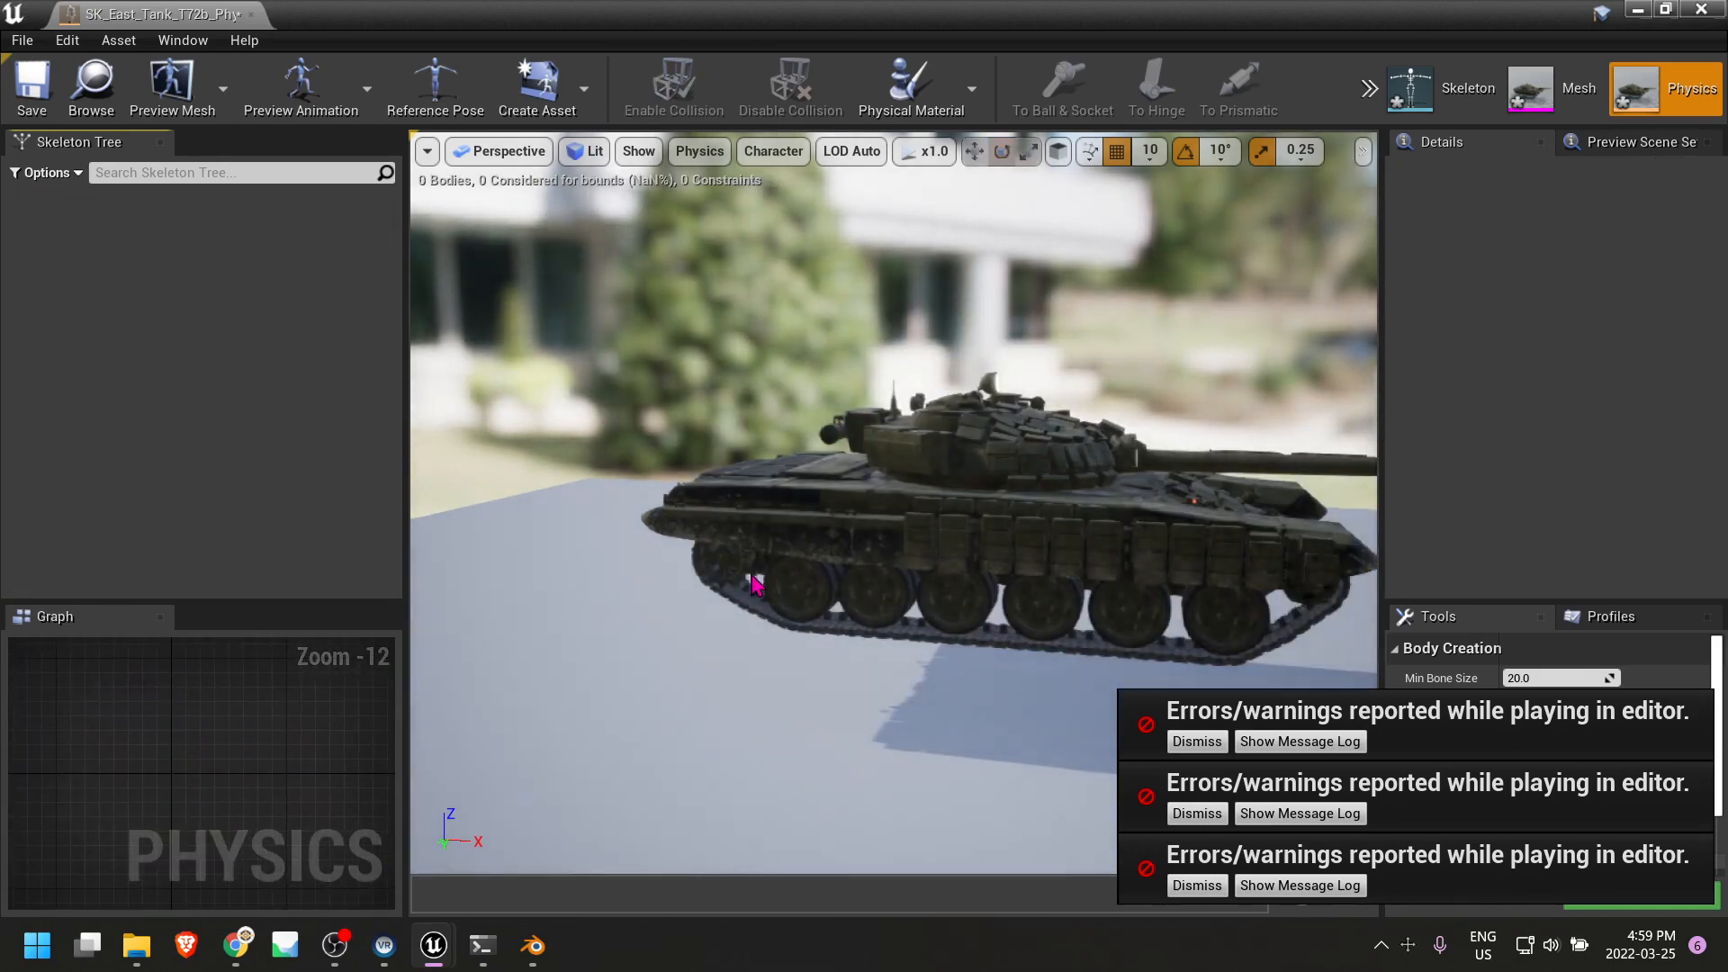
# Show all bones in the Skeleton Tree, collapse geo_grp, and select root_jnt under skeleton_grp.
pyautogui.click(45, 172)
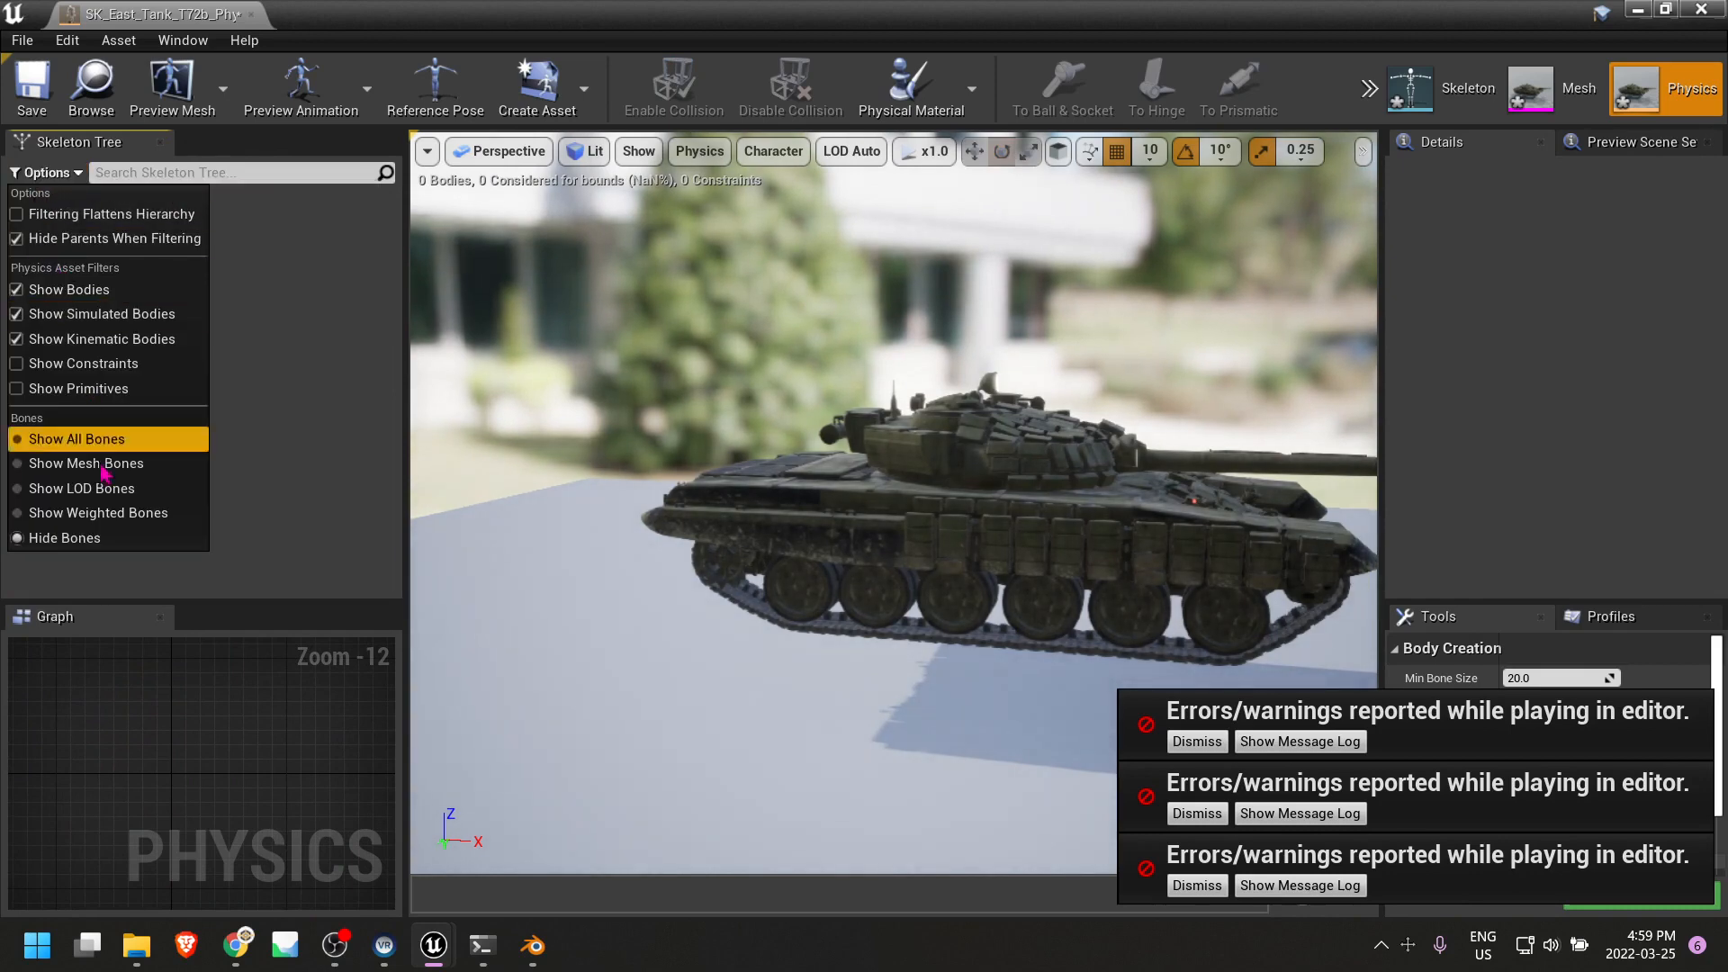
pyautogui.click(76, 439)
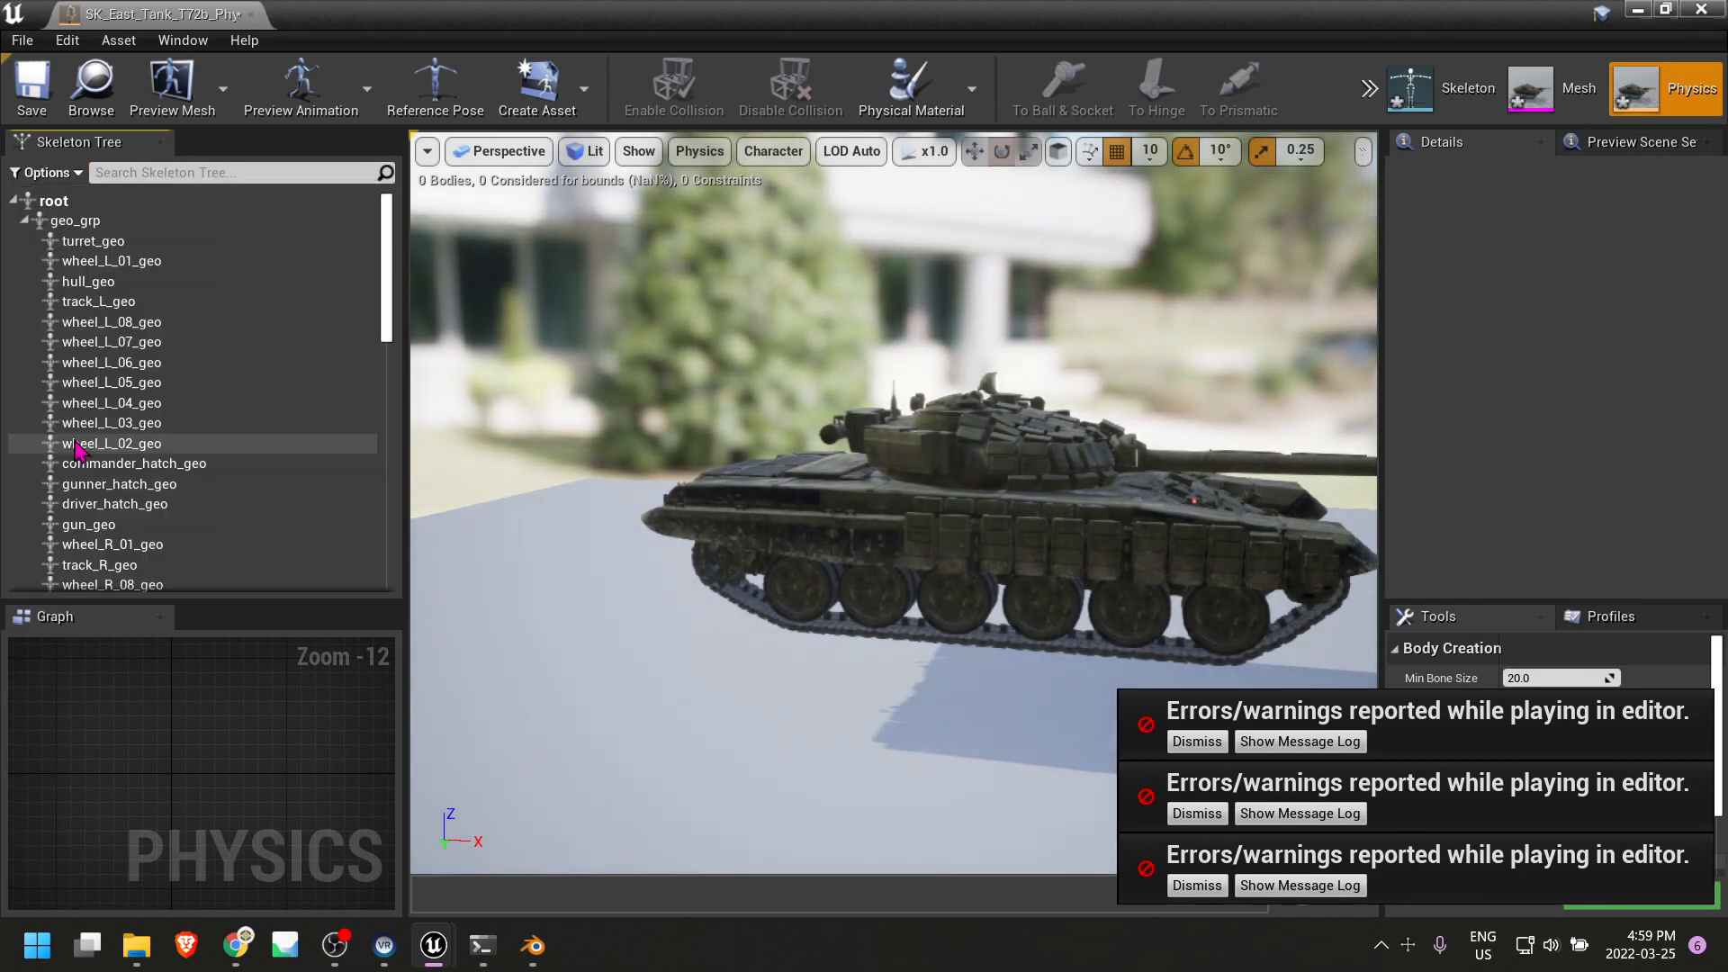
pyautogui.click(25, 221)
pyautogui.click(24, 241)
pyautogui.click(36, 261)
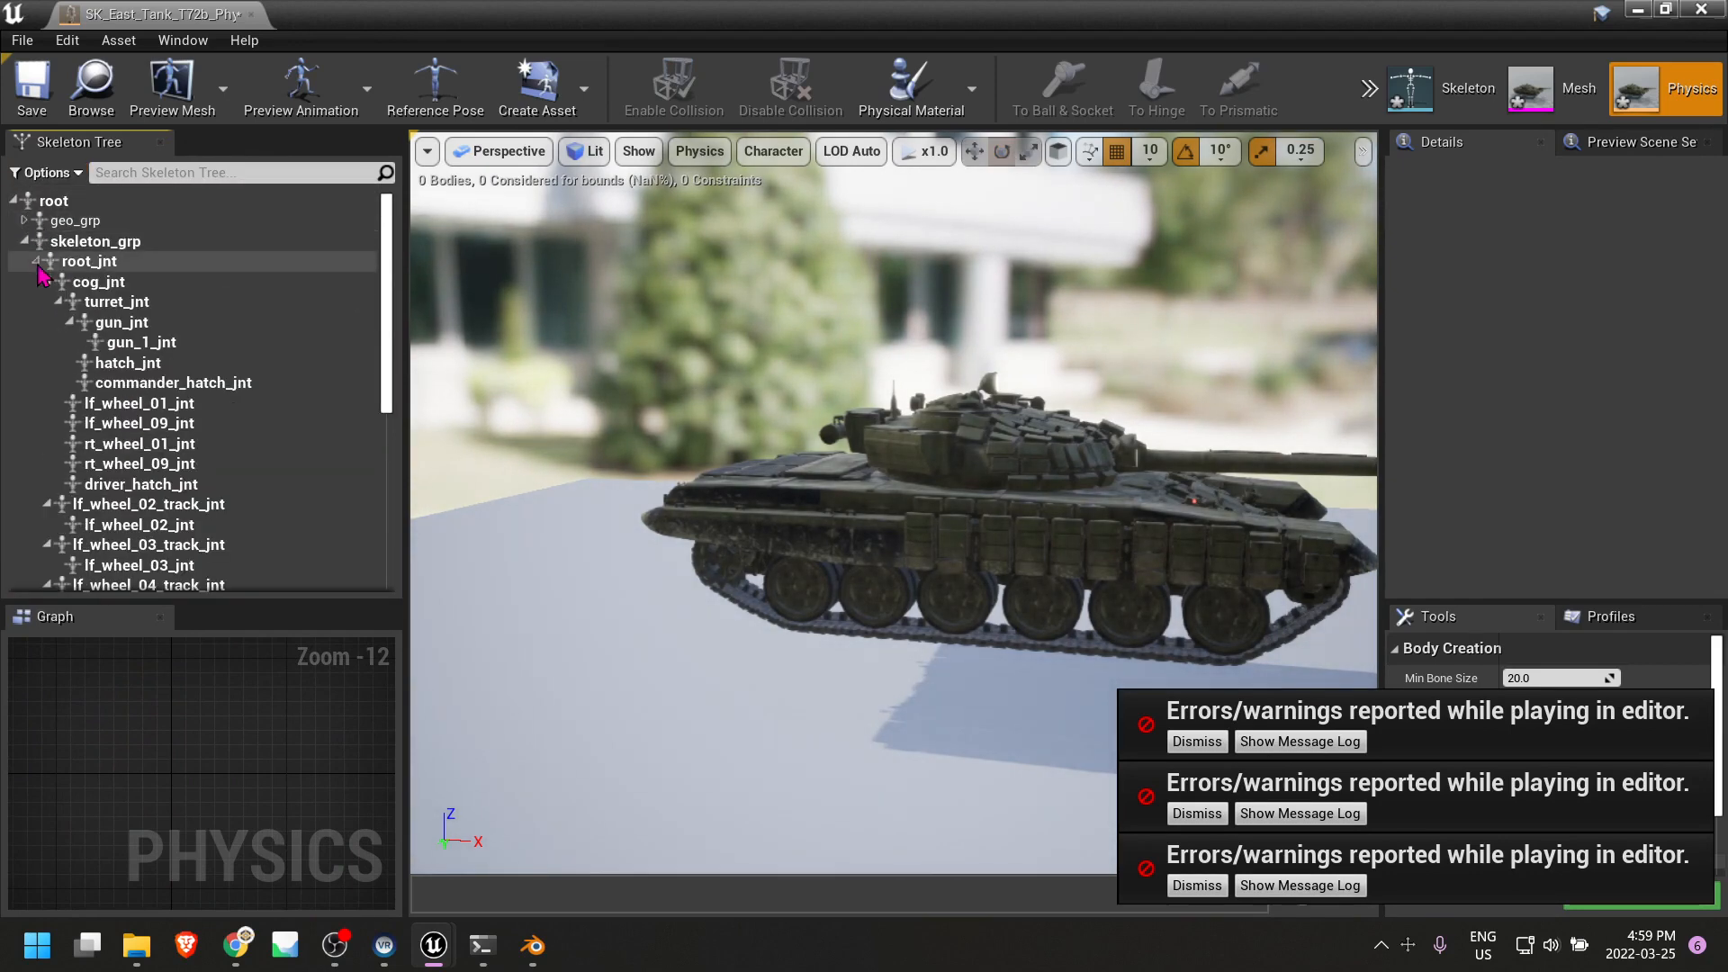
pyautogui.click(117, 262)
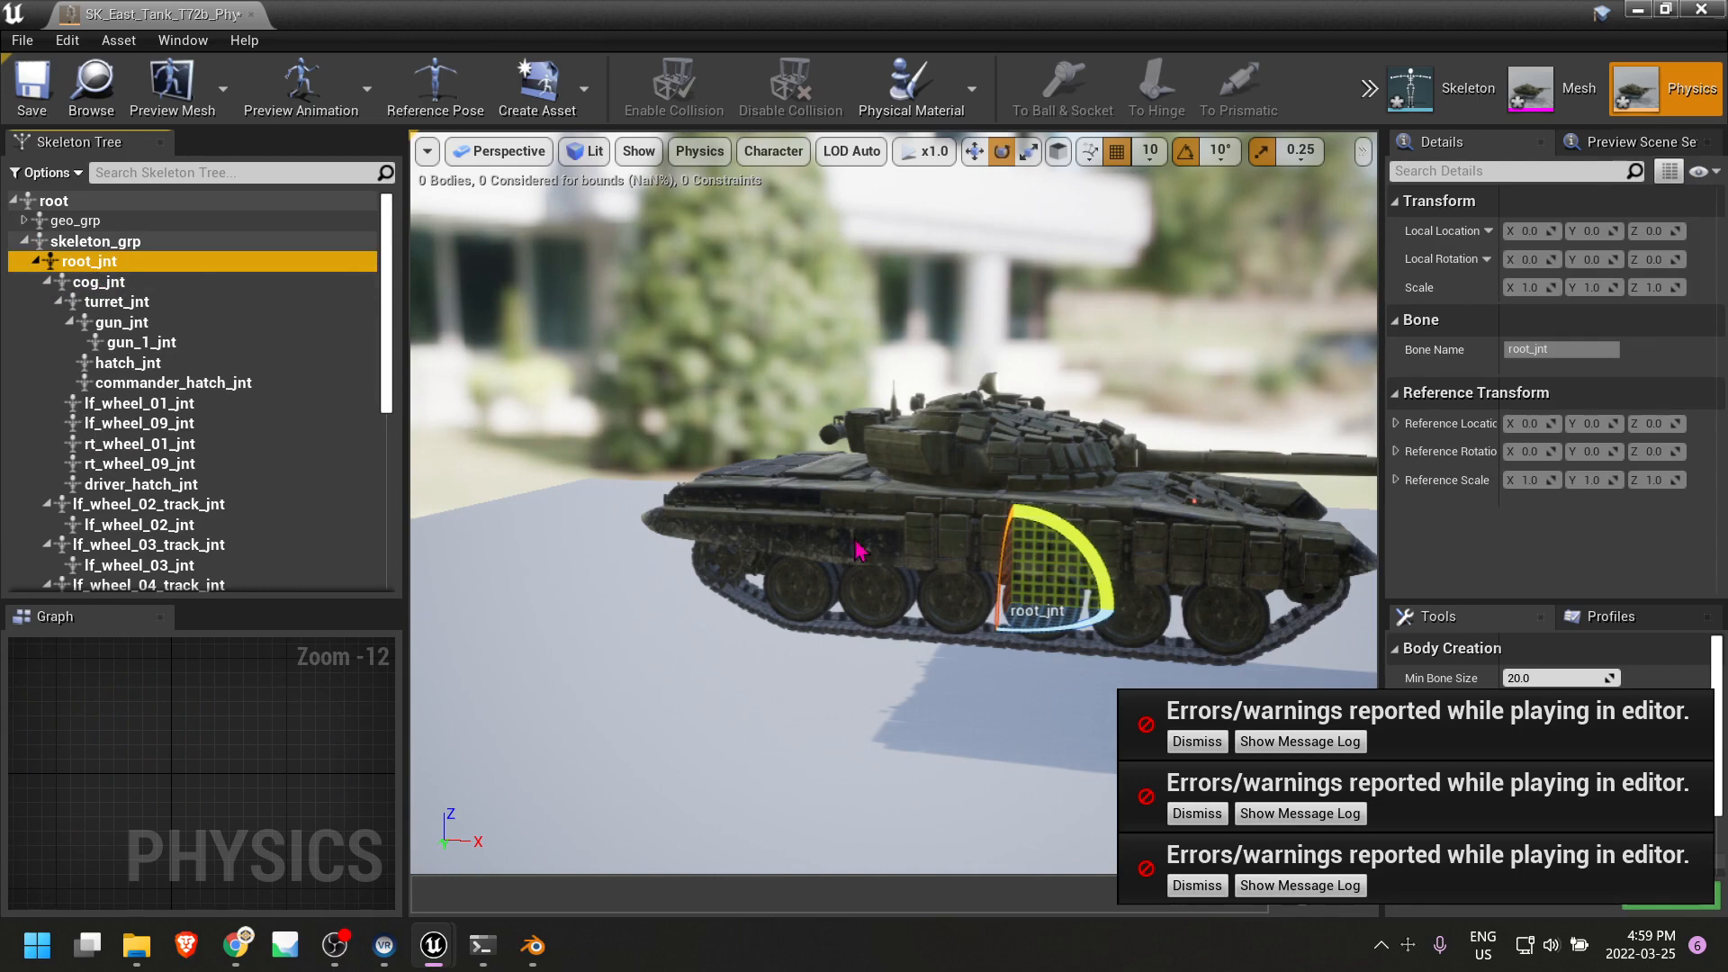
pyautogui.moveTo(849, 675); pyautogui.dragTo(909, 711, button='right')
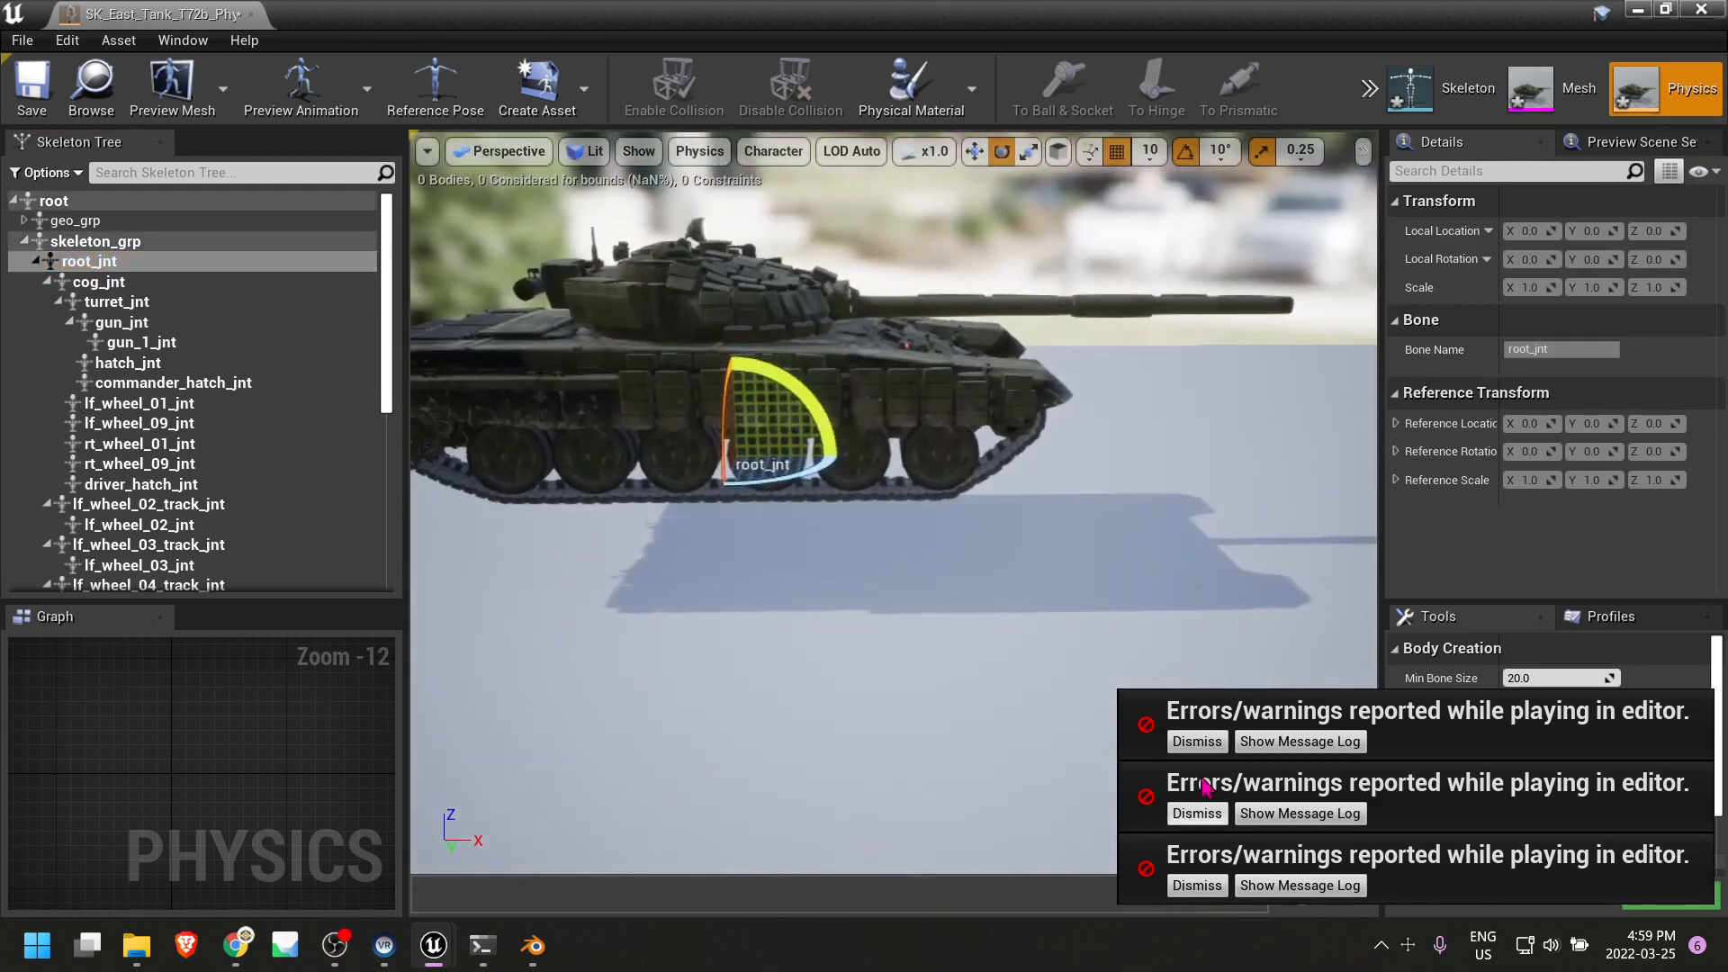
# Dismiss the three play-in-editor error notifications.
pyautogui.click(1207, 741)
pyautogui.click(1208, 815)
pyautogui.click(1201, 885)
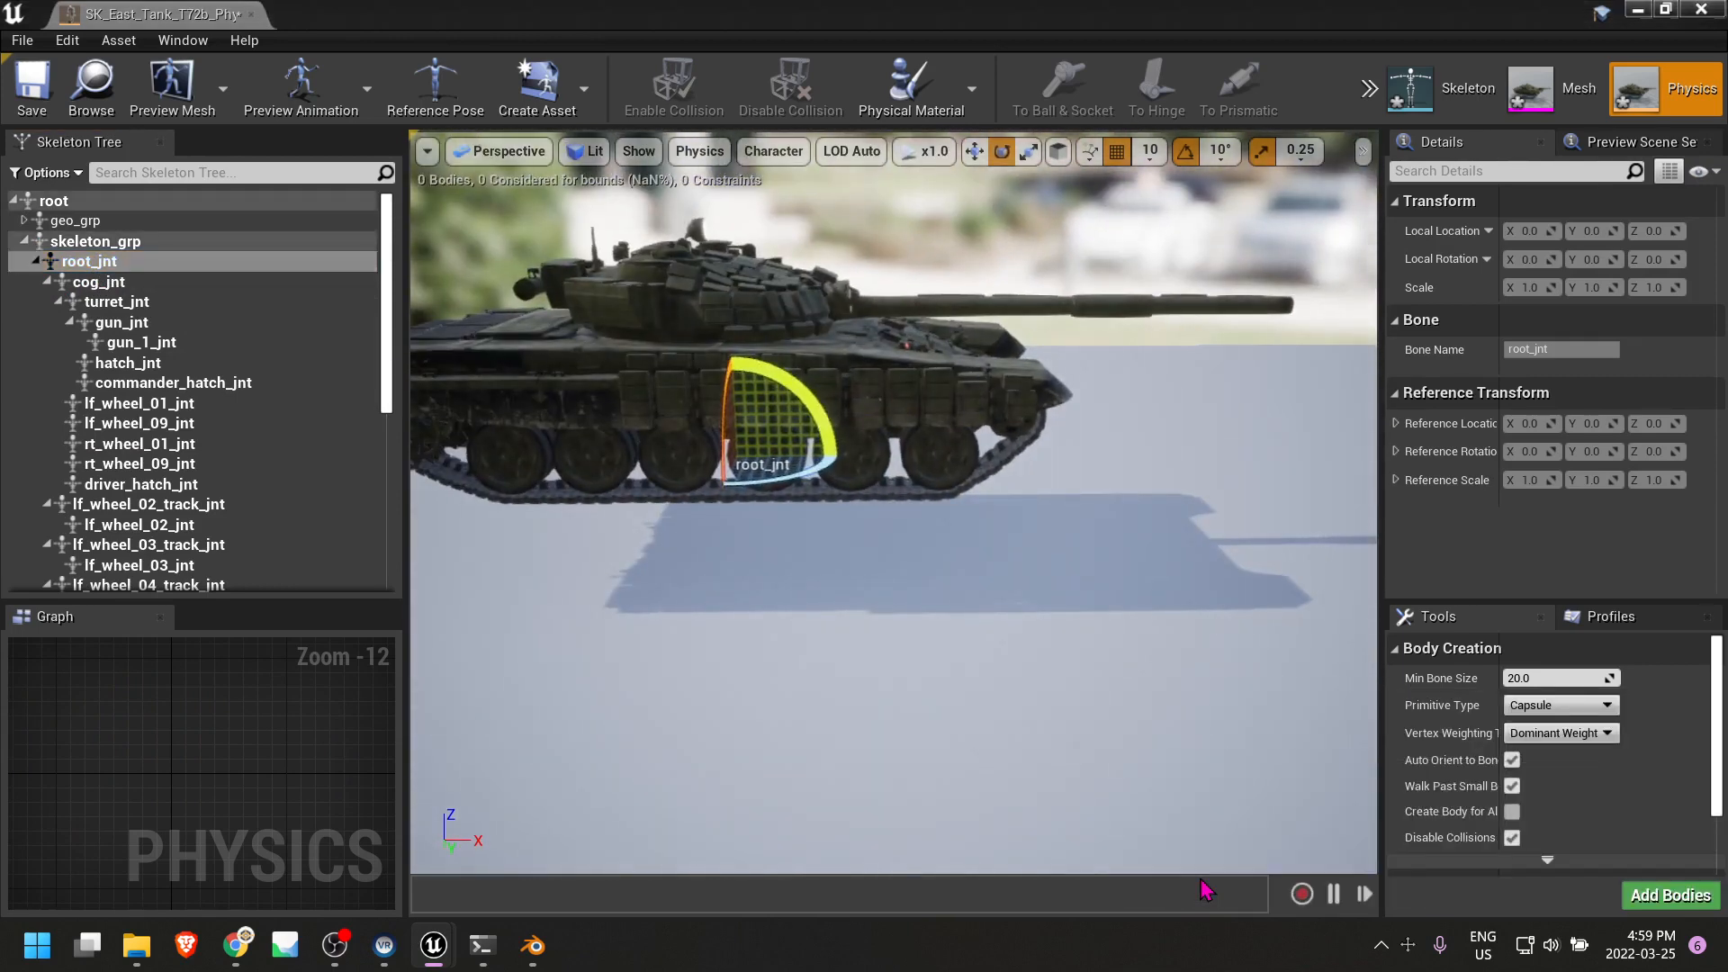
# Add a physics body to root_jnt using the Box primitive type.
pyautogui.moveTo(837, 449); pyautogui.dragTo(801, 449, button='right')
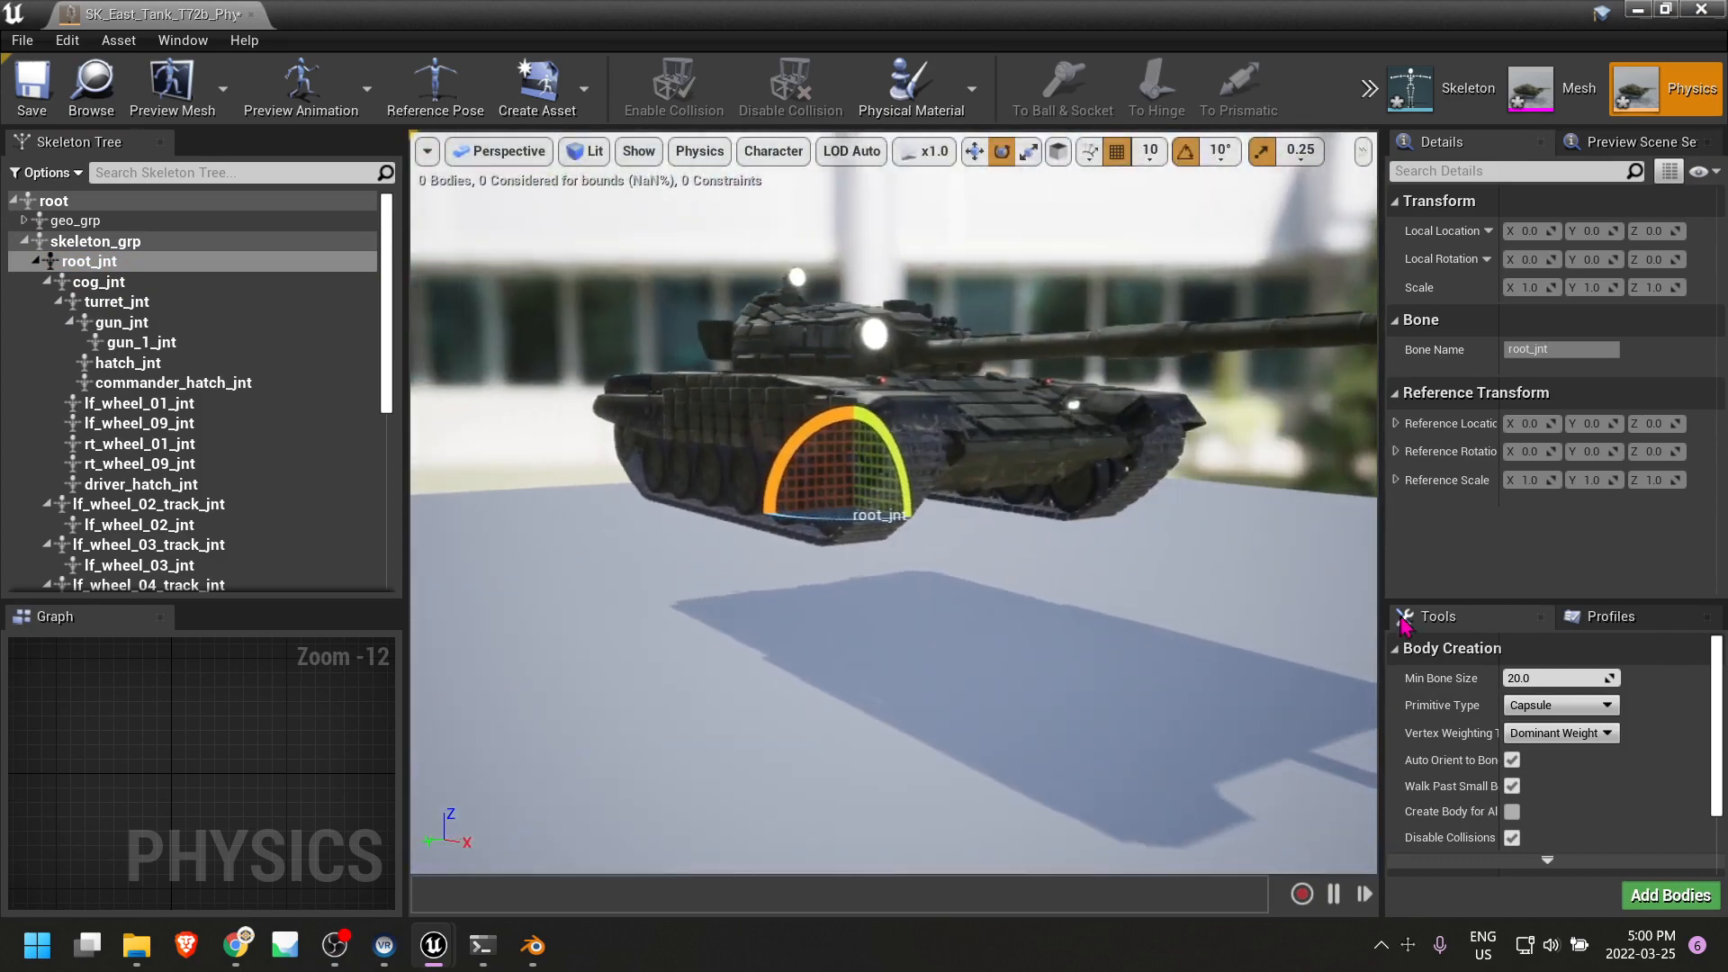
pyautogui.click(1538, 711)
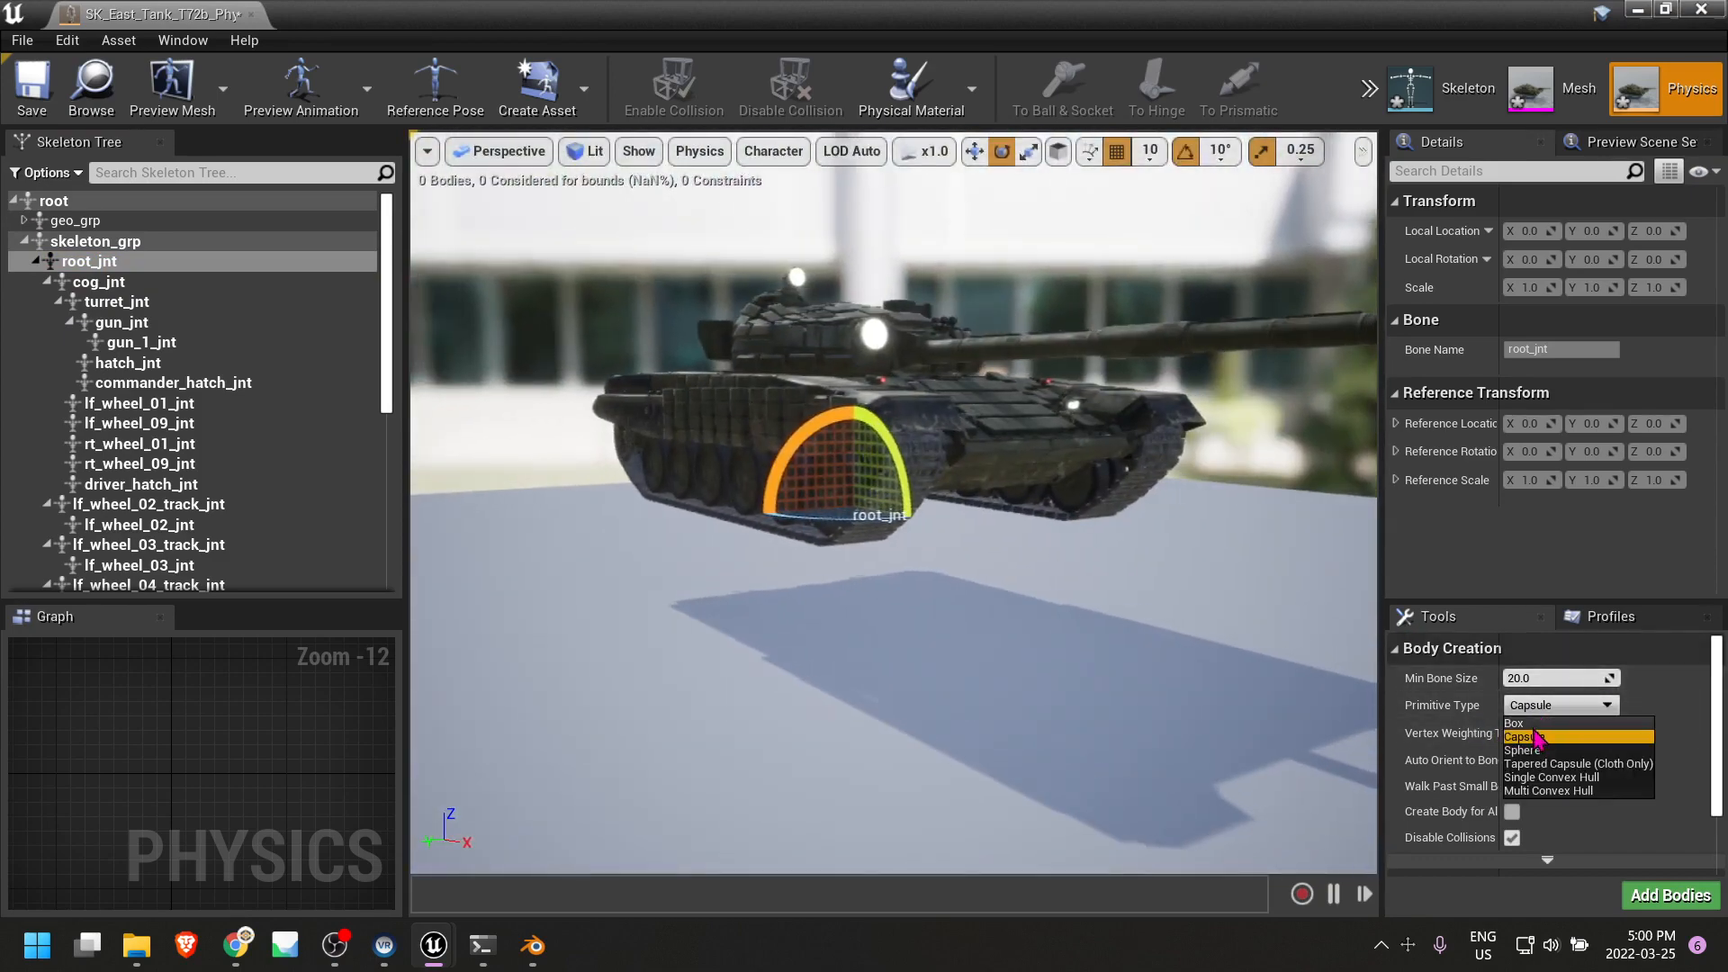
pyautogui.click(1516, 724)
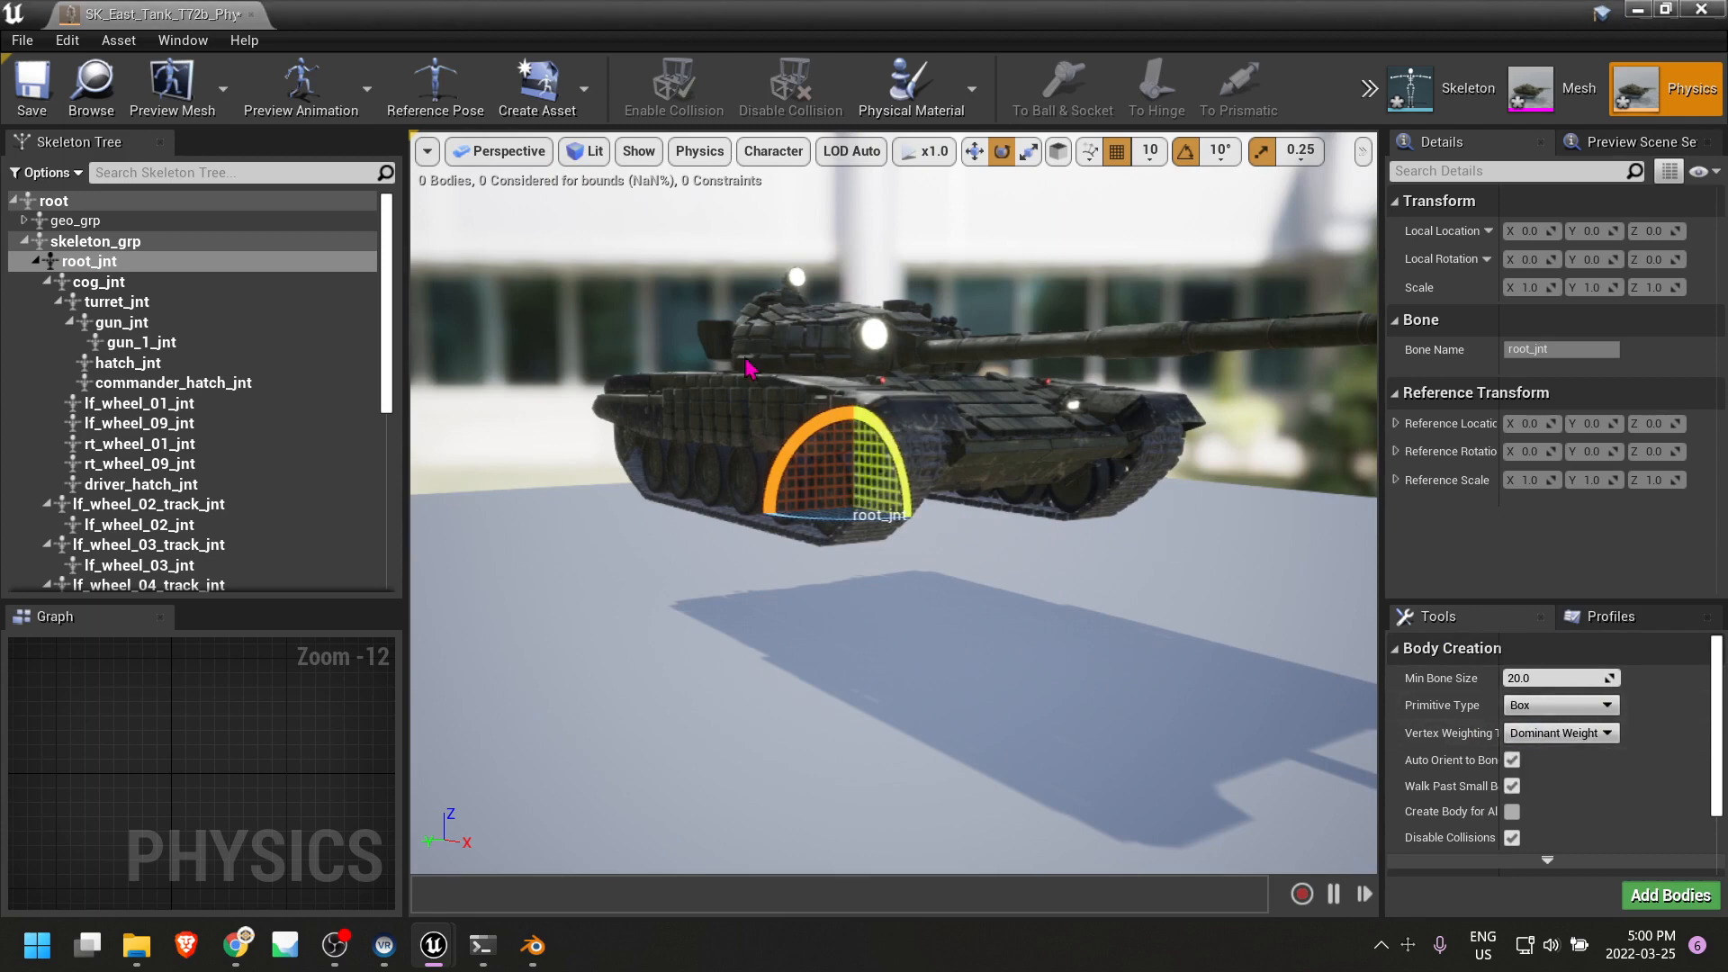
pyautogui.scroll(-3, 1530, 817)
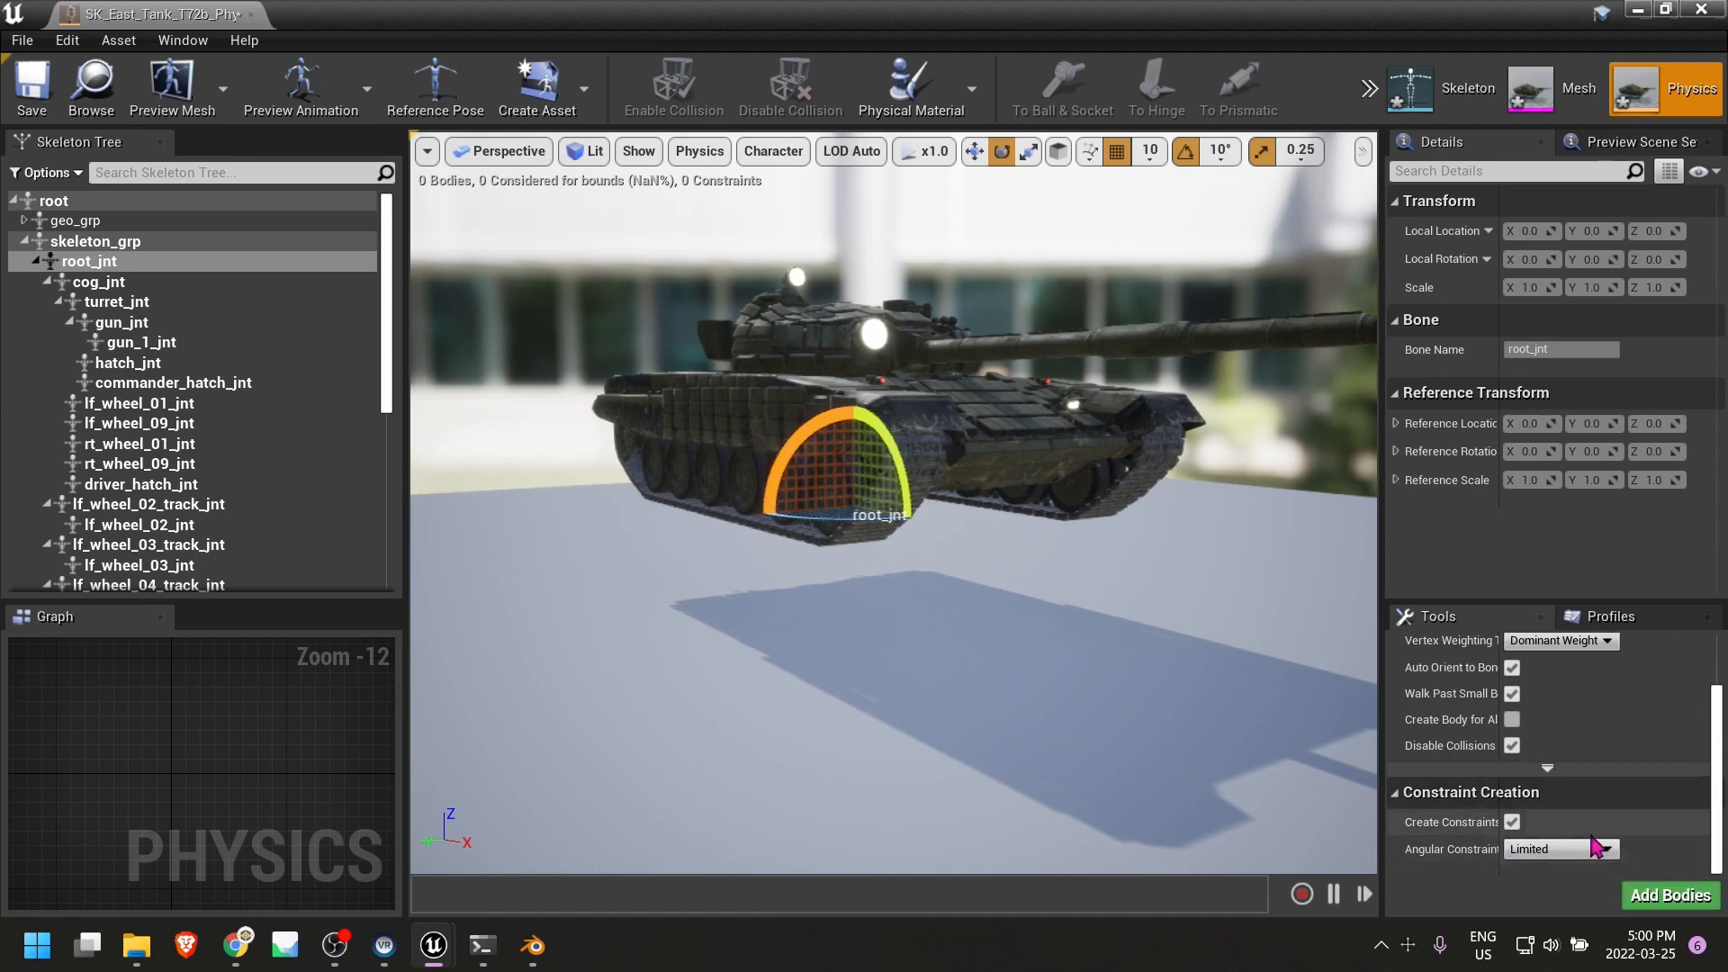
pyautogui.click(1667, 895)
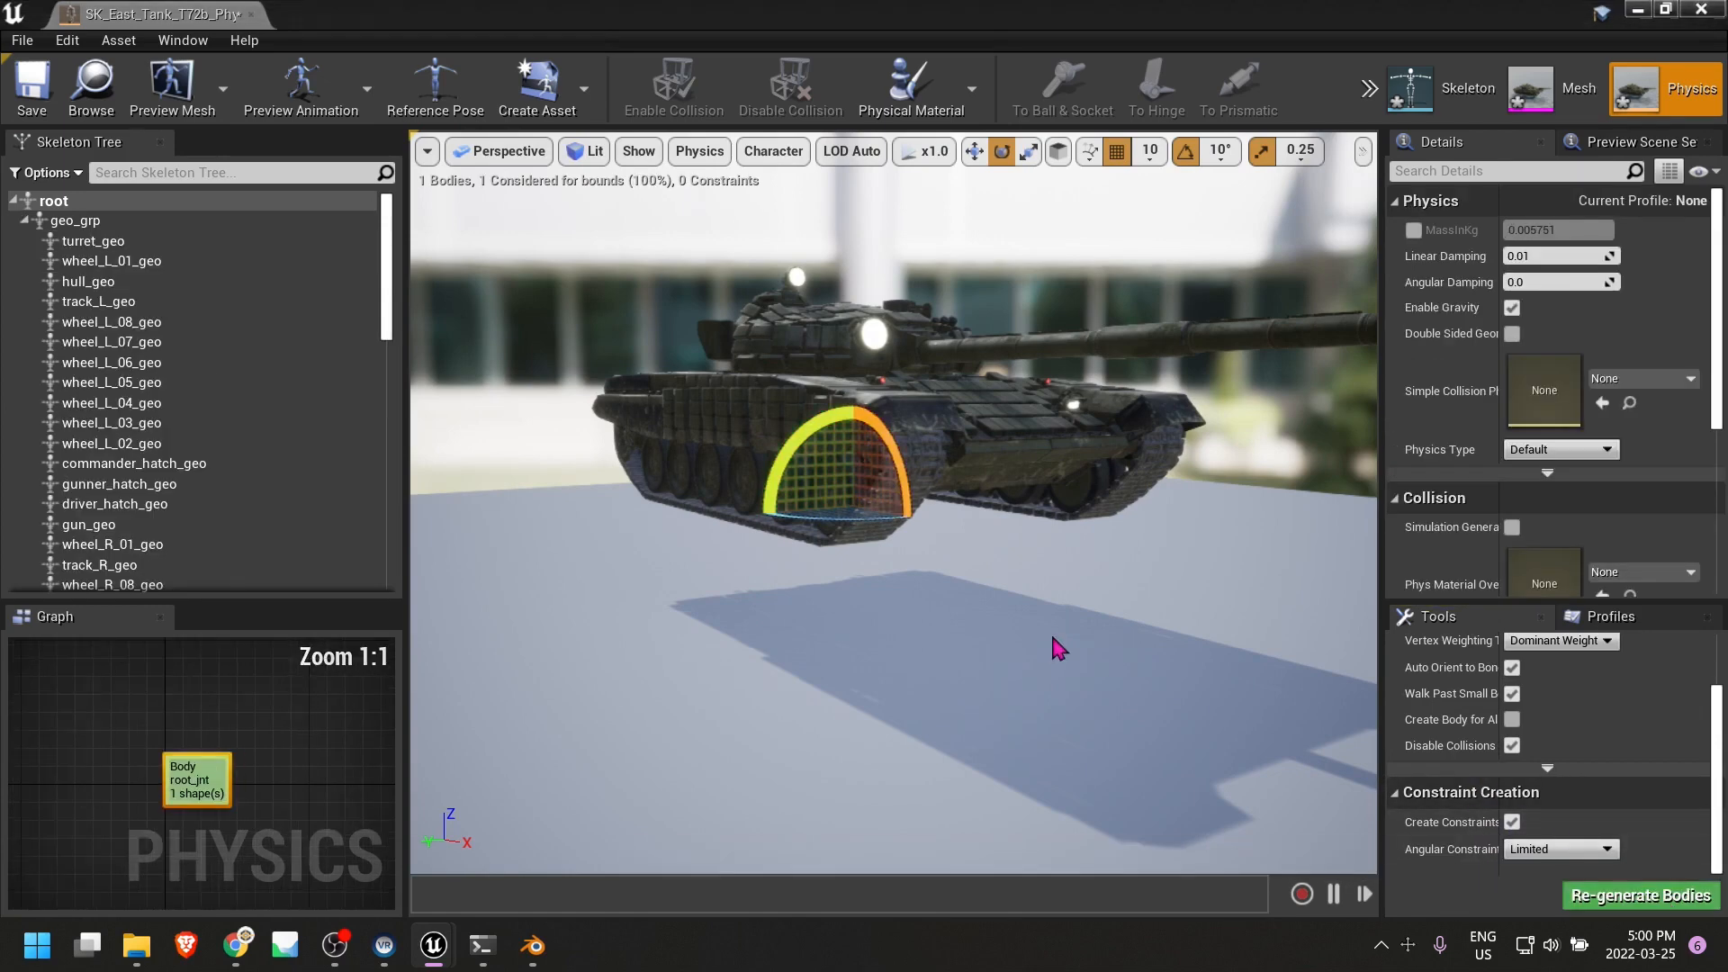
# Set the root_jnt box primitive's X and Y extents to 100 and enlarge its Z extent to match.
pyautogui.moveTo(990, 598); pyautogui.dragTo(904, 552, button='right')
pyautogui.scroll(2, 933, 609)
pyautogui.press('f')
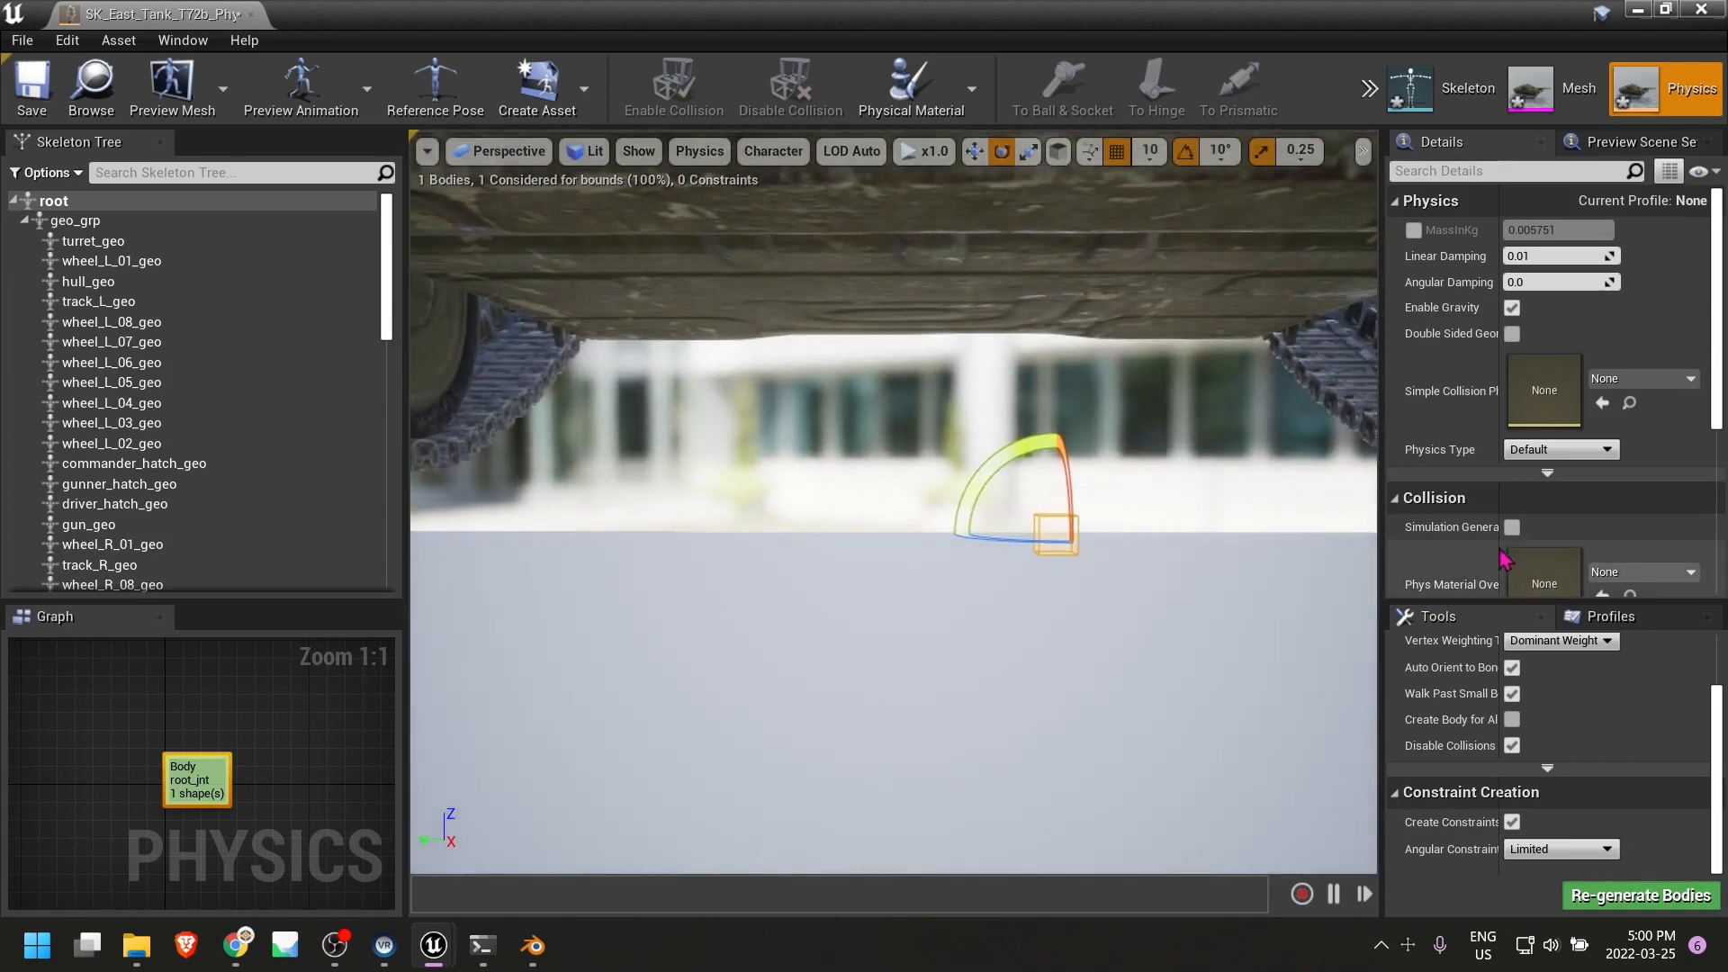
pyautogui.scroll(-4, 1510, 537)
pyautogui.scroll(-1, 1510, 537)
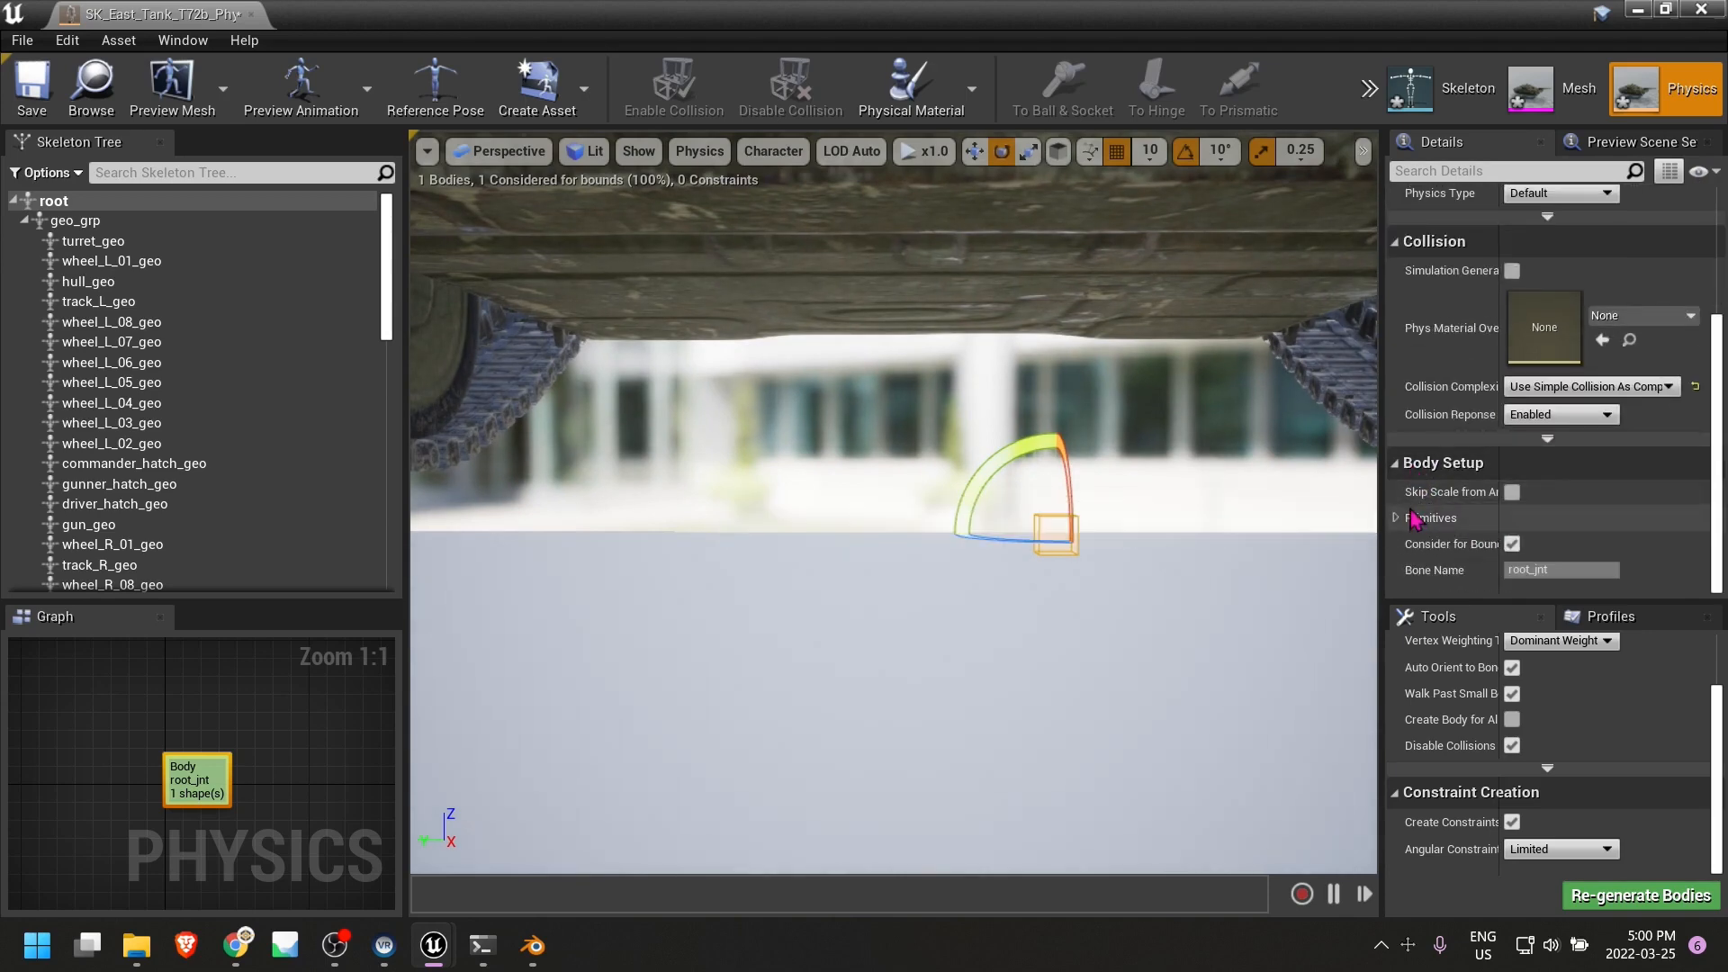
pyautogui.scroll(-3, 1403, 522)
pyautogui.click(1409, 442)
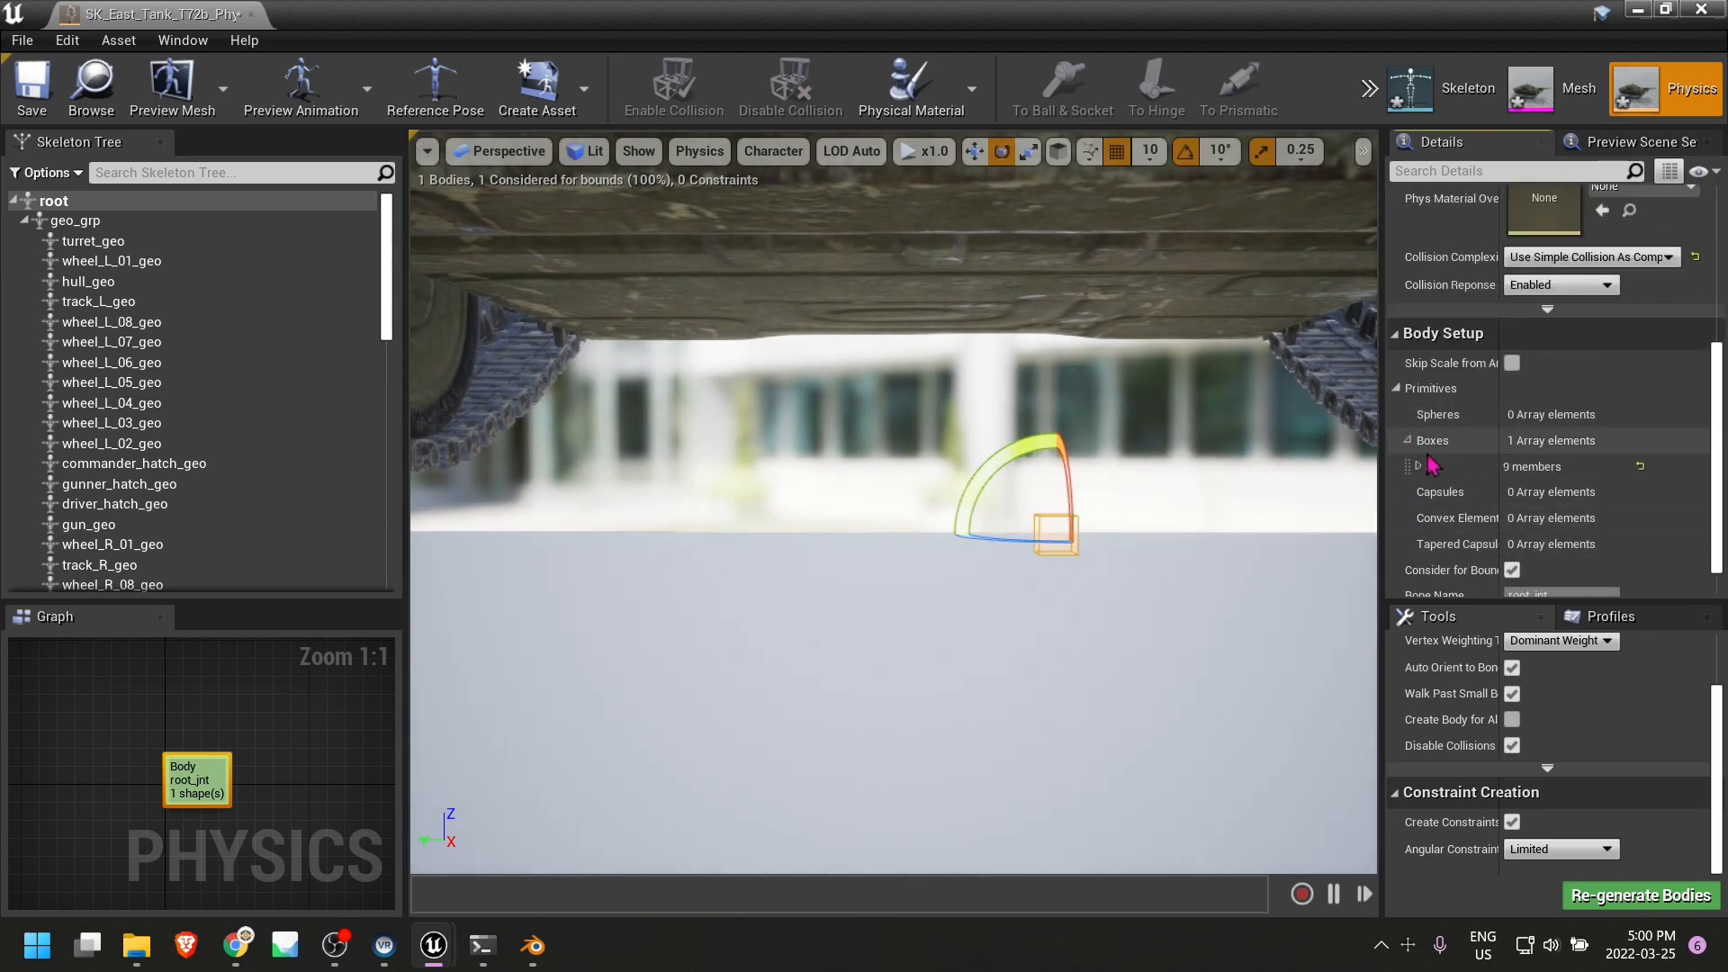
pyautogui.scroll(-1, 1415, 458)
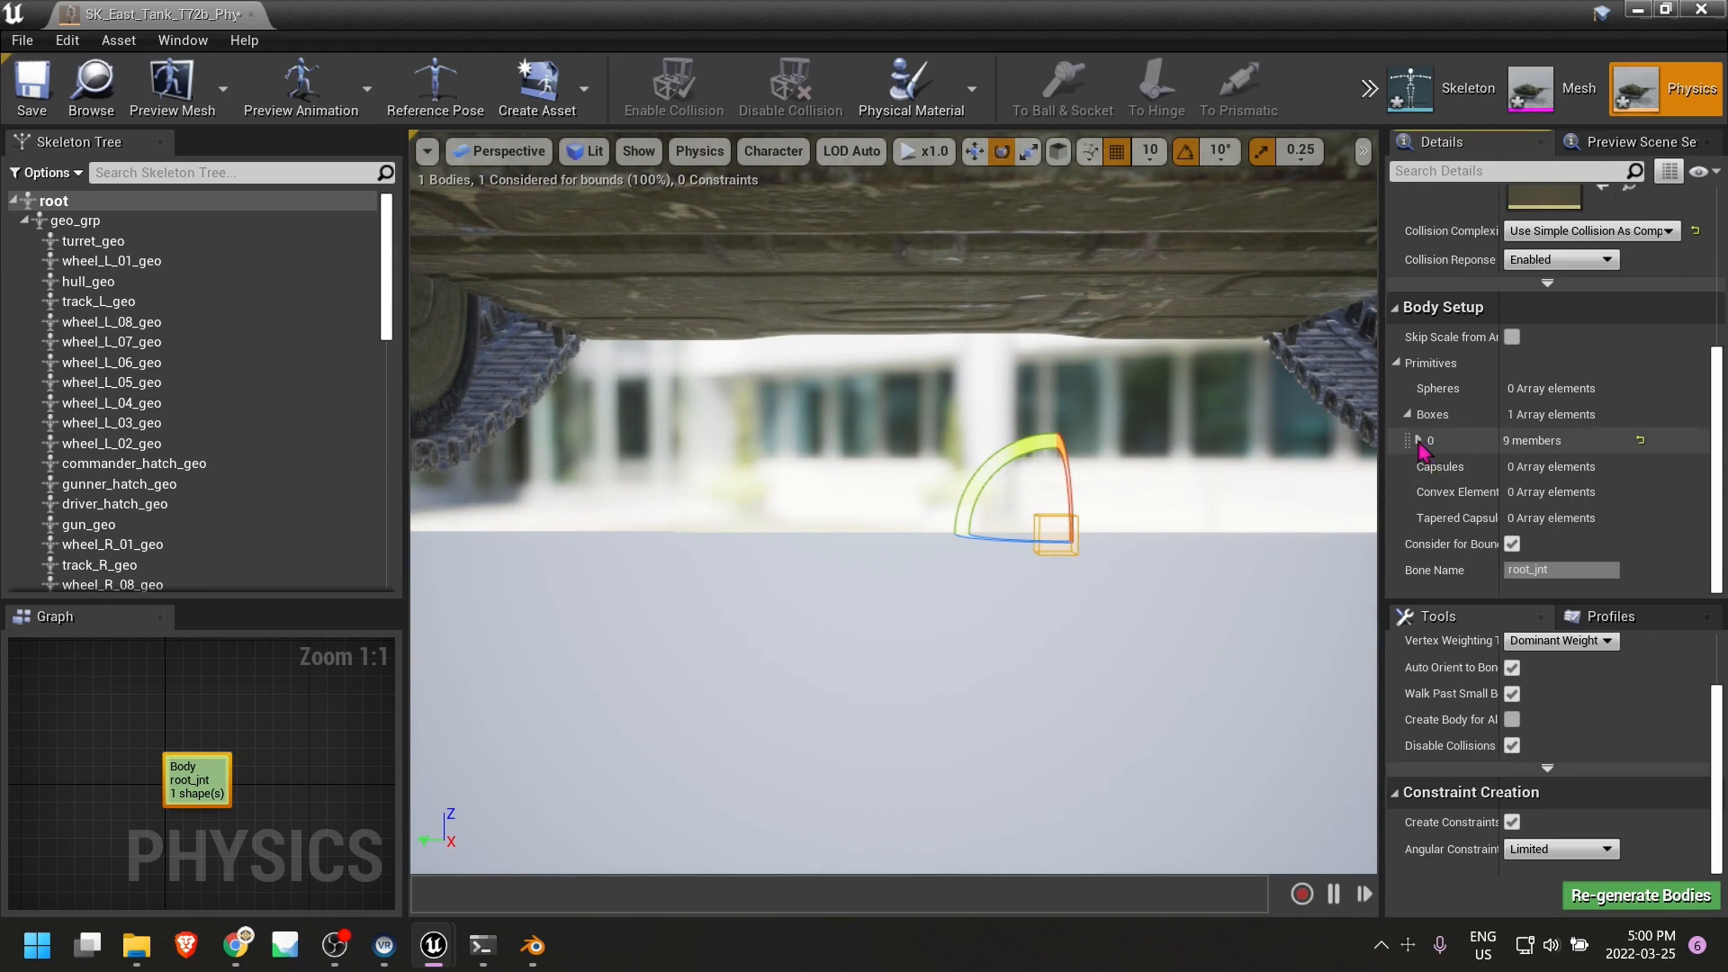
pyautogui.click(1418, 440)
pyautogui.scroll(-4, 1422, 446)
pyautogui.click(1533, 340)
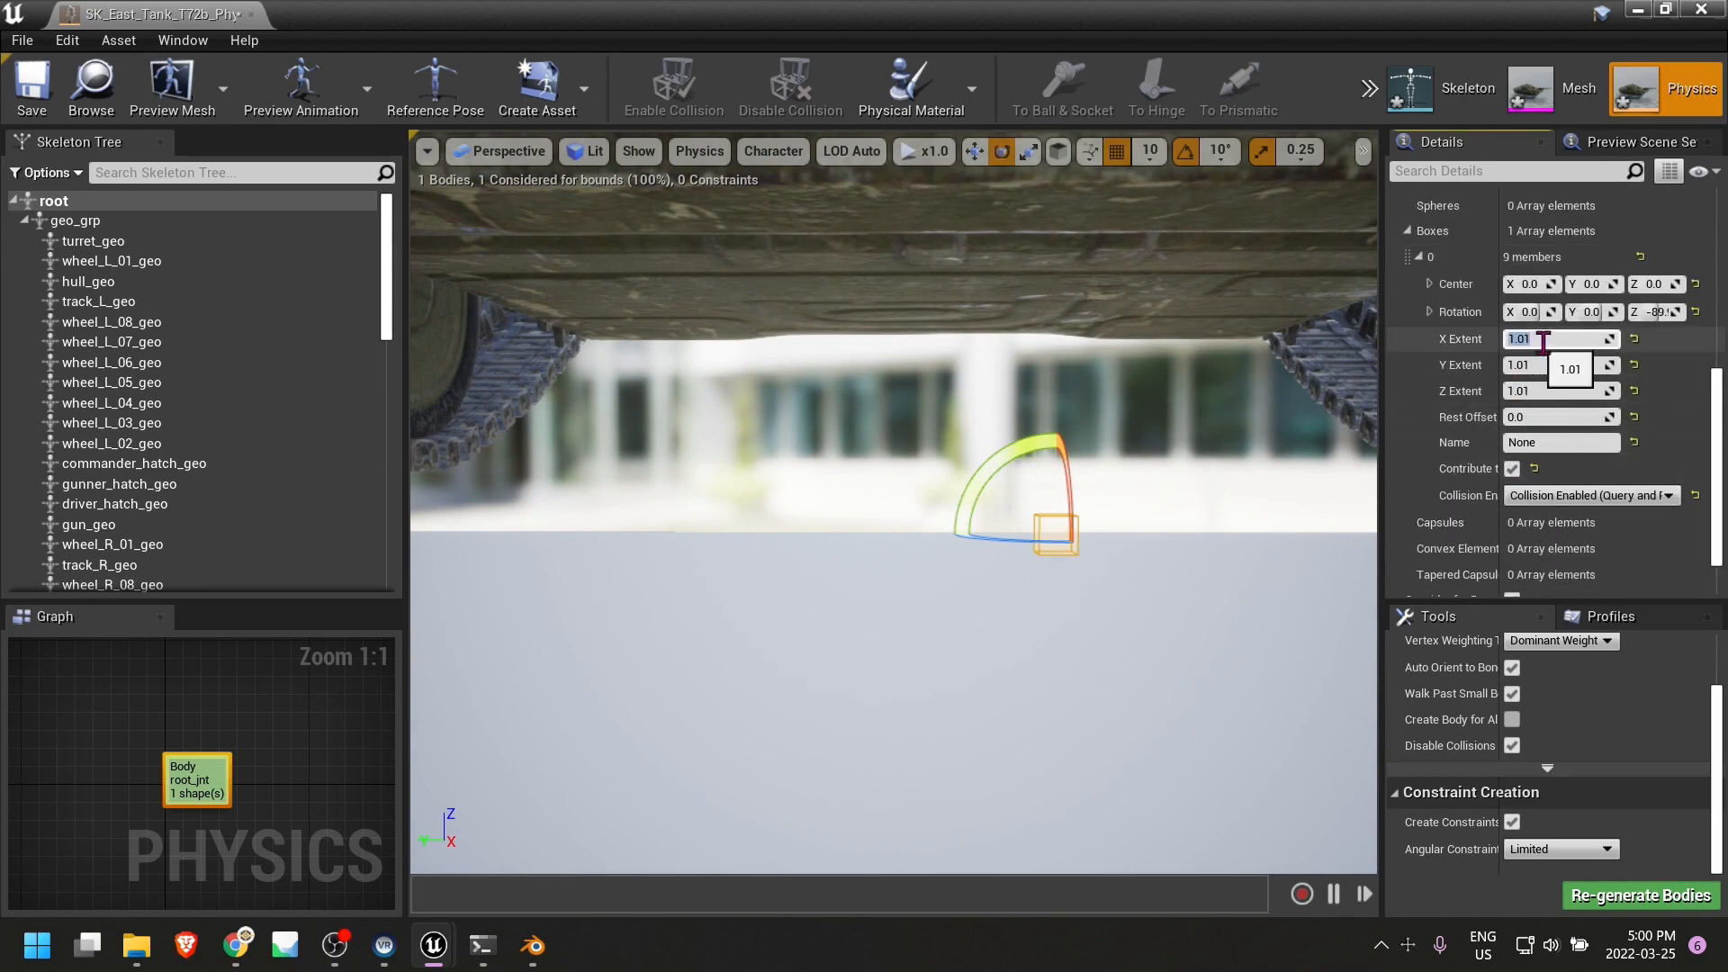
pyautogui.write('100')
pyautogui.press('Tab')
pyautogui.write('100')
pyautogui.click(1555, 392)
pyautogui.write('1')
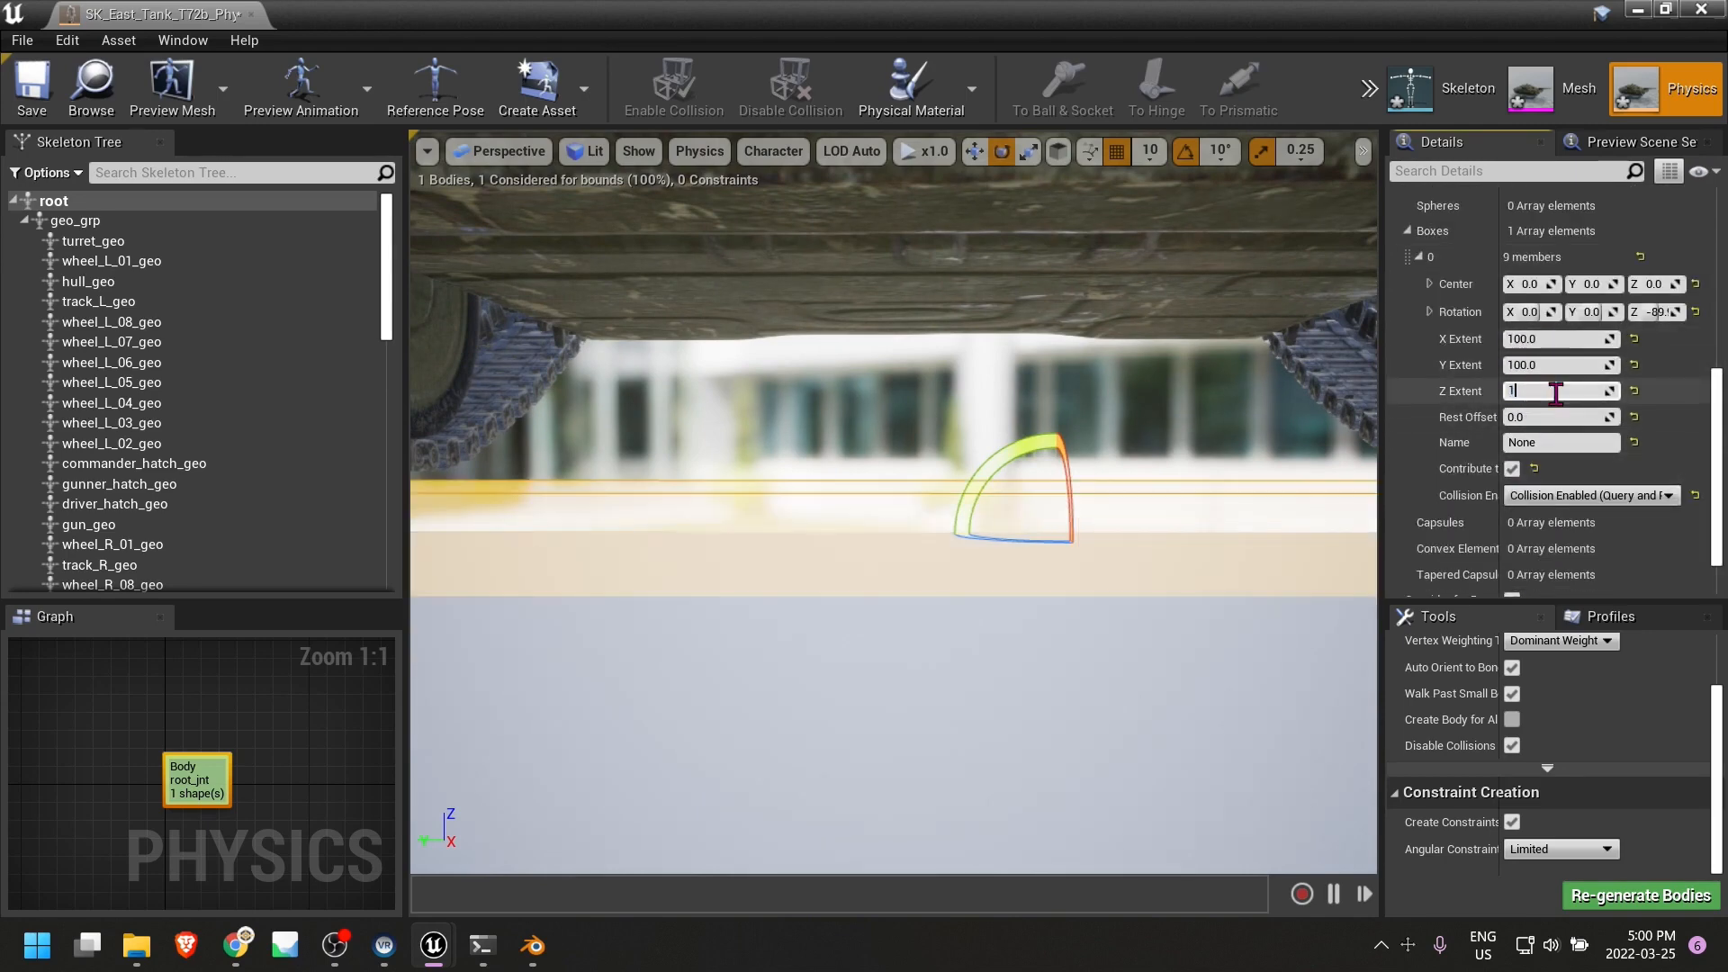
# Select the root_jnt box body and scale it to an X extent of 370 and Y and Z extents of 104.
pyautogui.click(1227, 516)
pyautogui.scroll(-5, 1170, 509)
pyautogui.rightClick(1136, 501)
pyautogui.scroll(-5, 1014, 517)
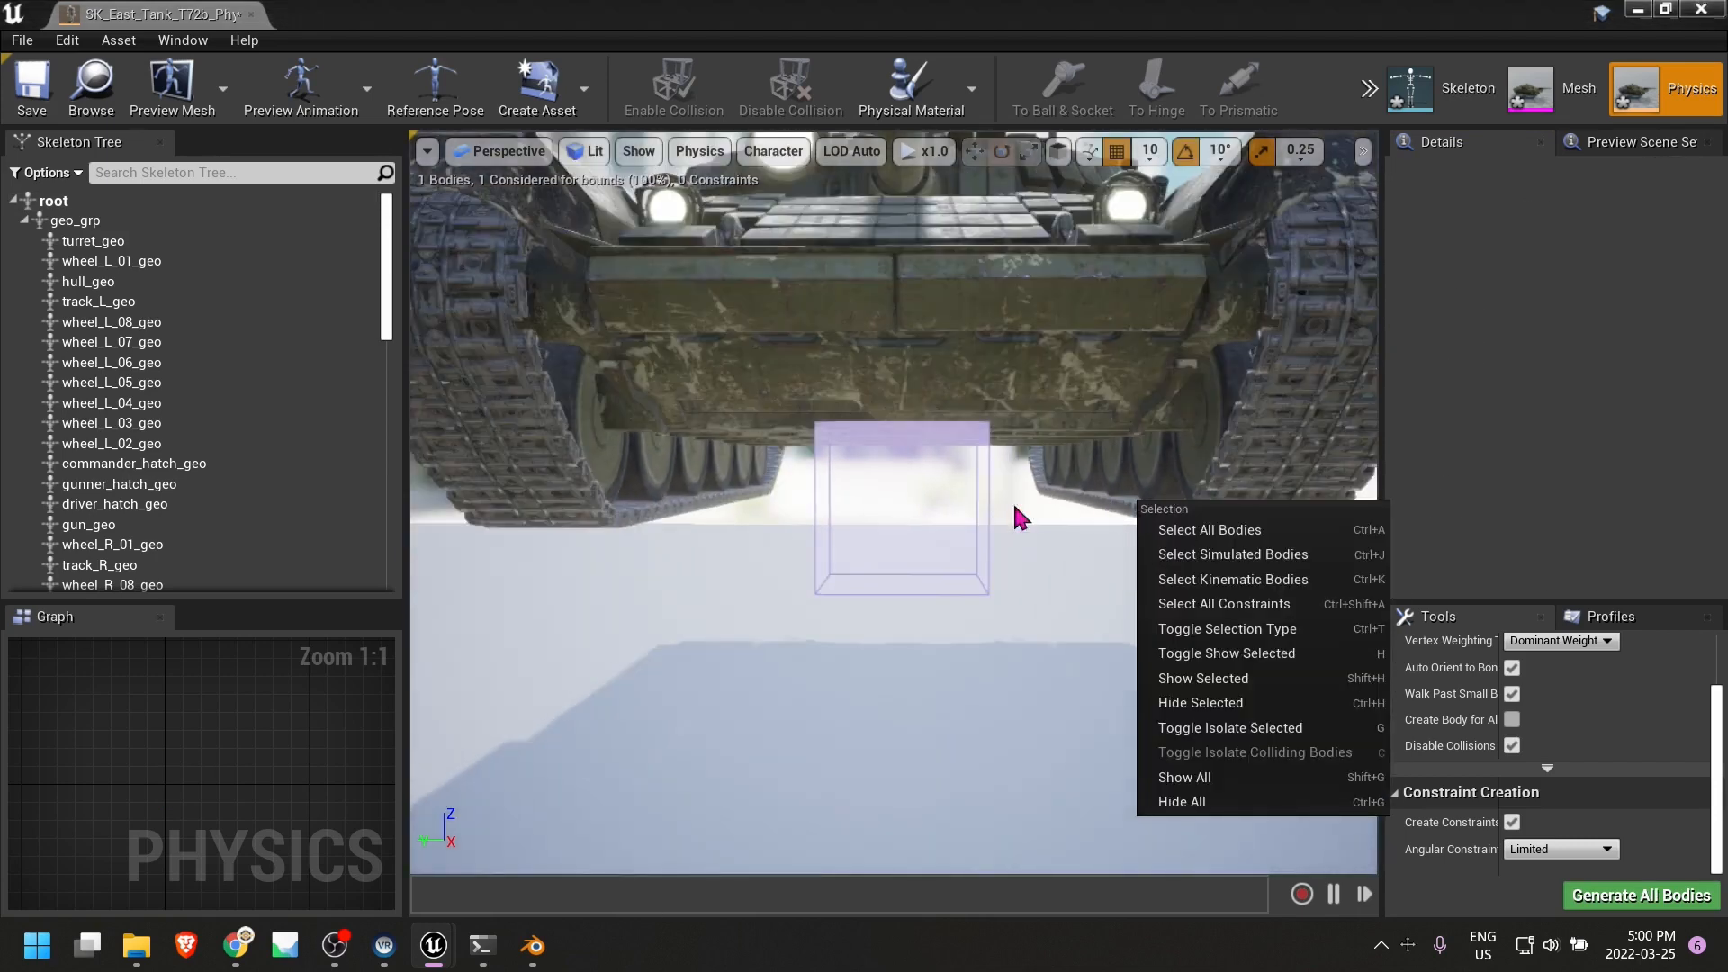
pyautogui.click(919, 524)
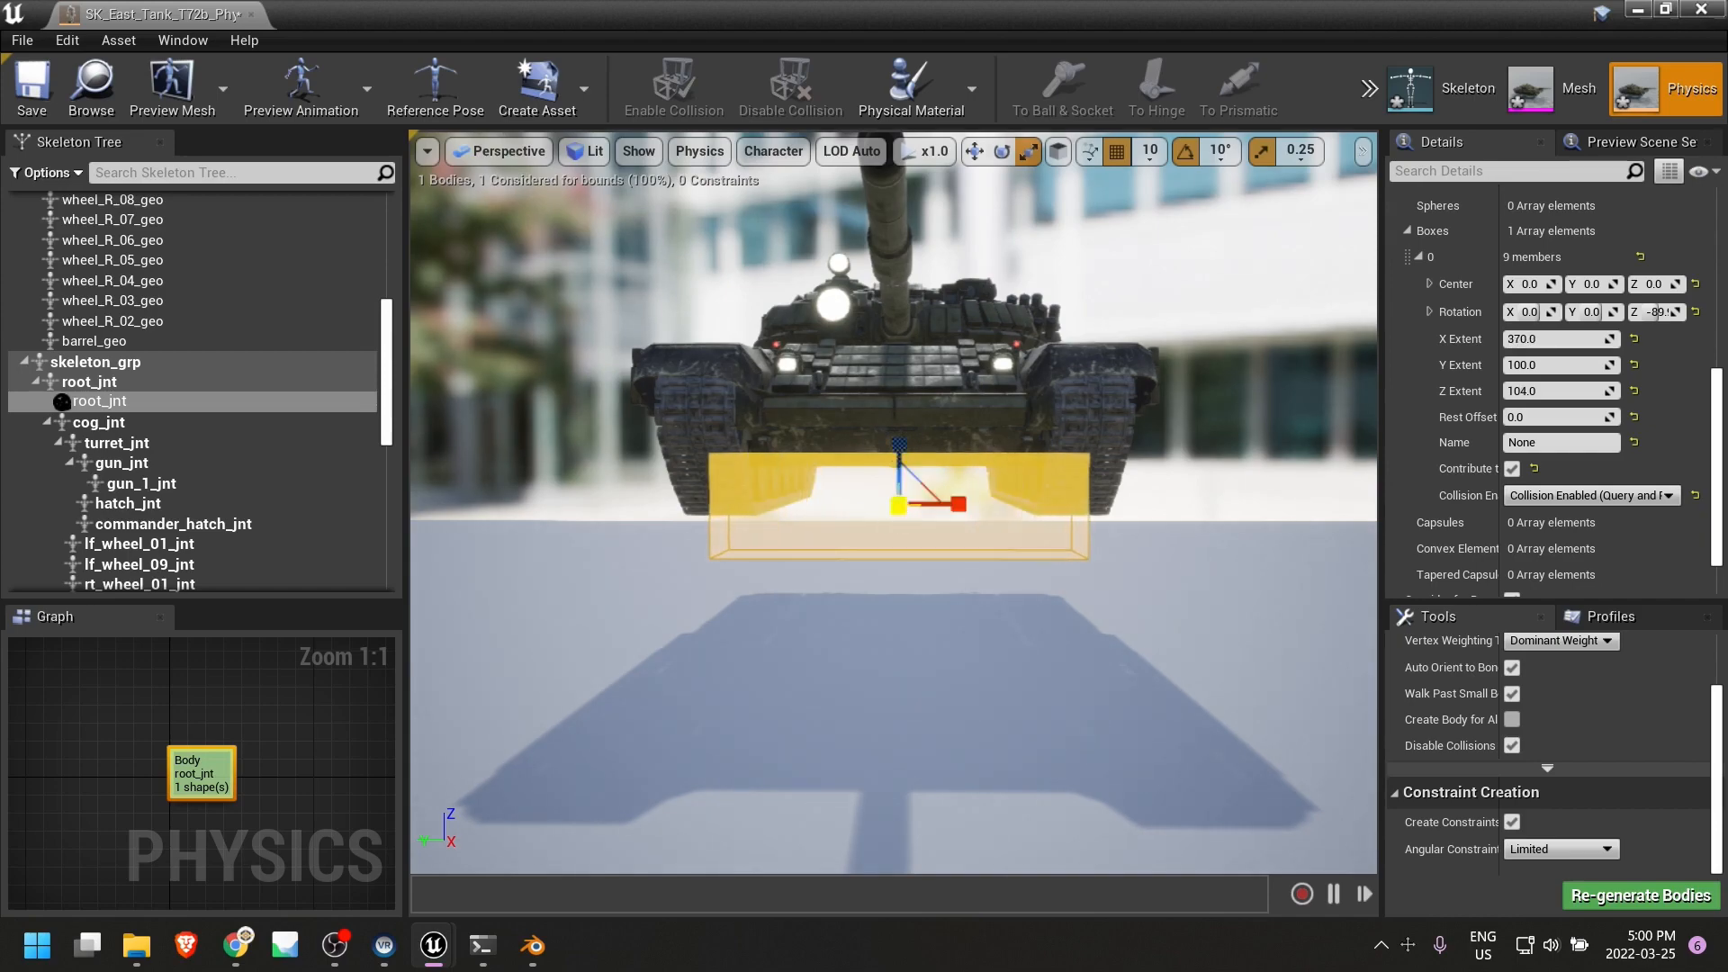
pyautogui.press('d')
pyautogui.moveTo(900, 527); pyautogui.dragTo(585, 540, button='right')
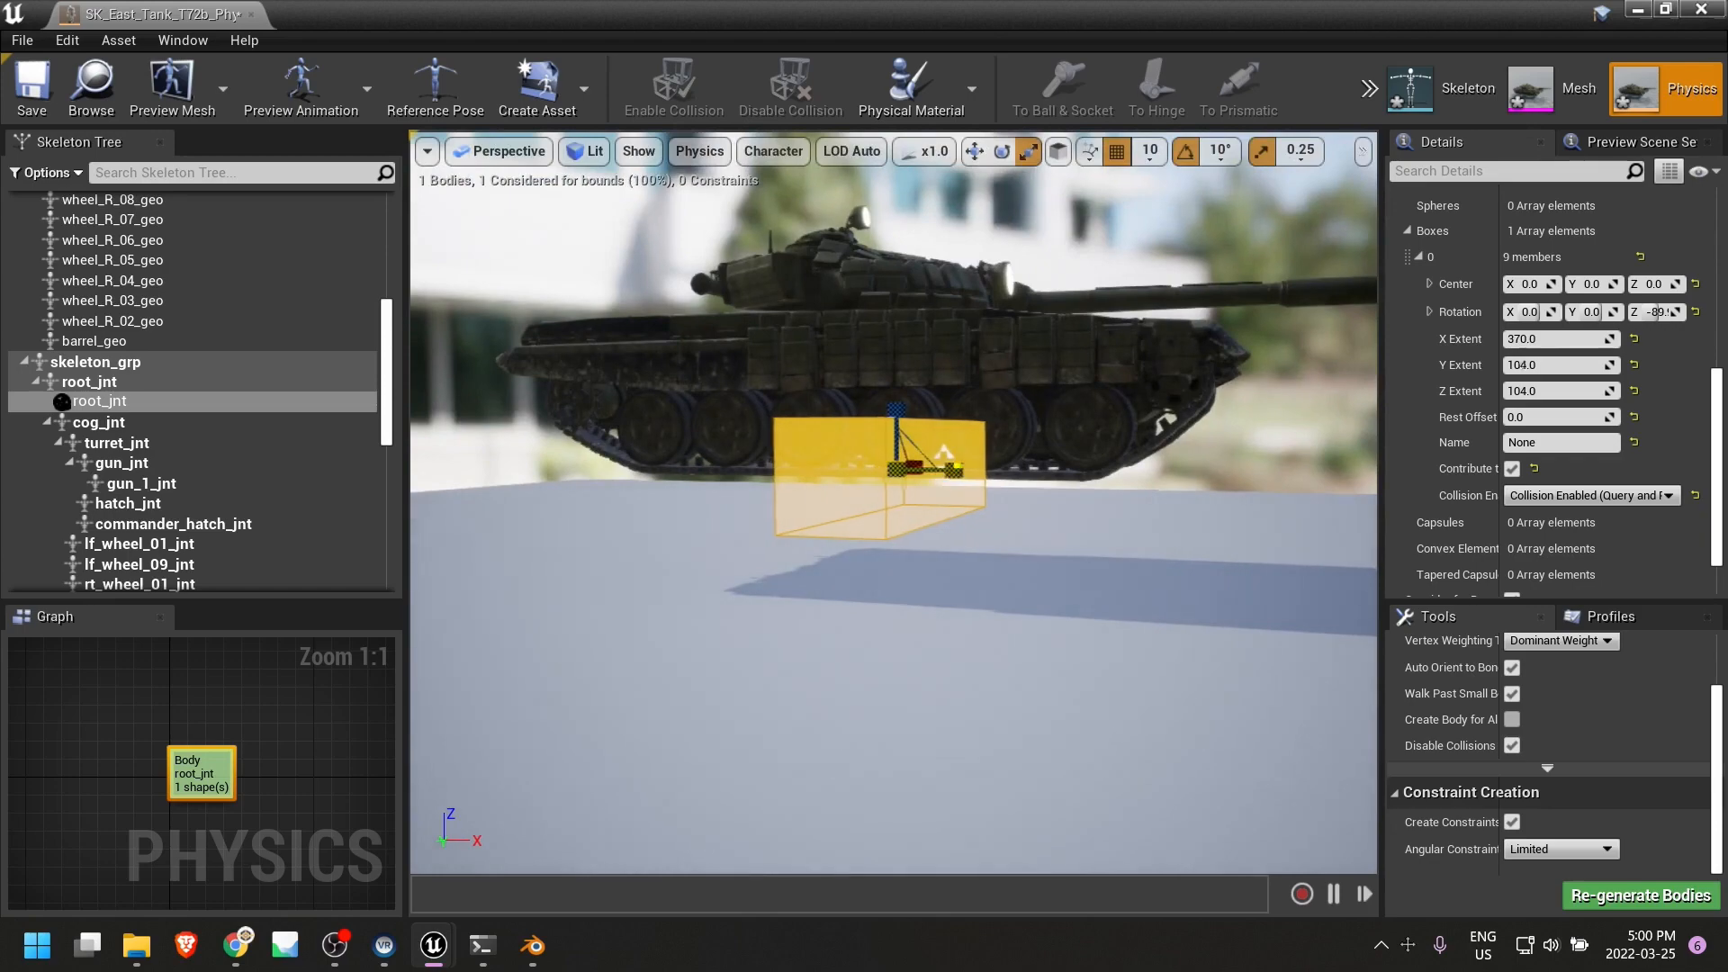
# Lengthen the box to a Y extent of 630 and raise its center about 102 in Z so it covers the hull.
pyautogui.moveTo(953, 469); pyautogui.dragTo(1080, 469)
pyautogui.press('w')
pyautogui.moveTo(898, 427); pyautogui.dragTo(905, 321)
pyautogui.press('d')
pyautogui.moveTo(905, 322); pyautogui.dragTo(450, 333, button='right')
pyautogui.press('r')
pyautogui.moveTo(983, 525); pyautogui.dragTo(937, 527)
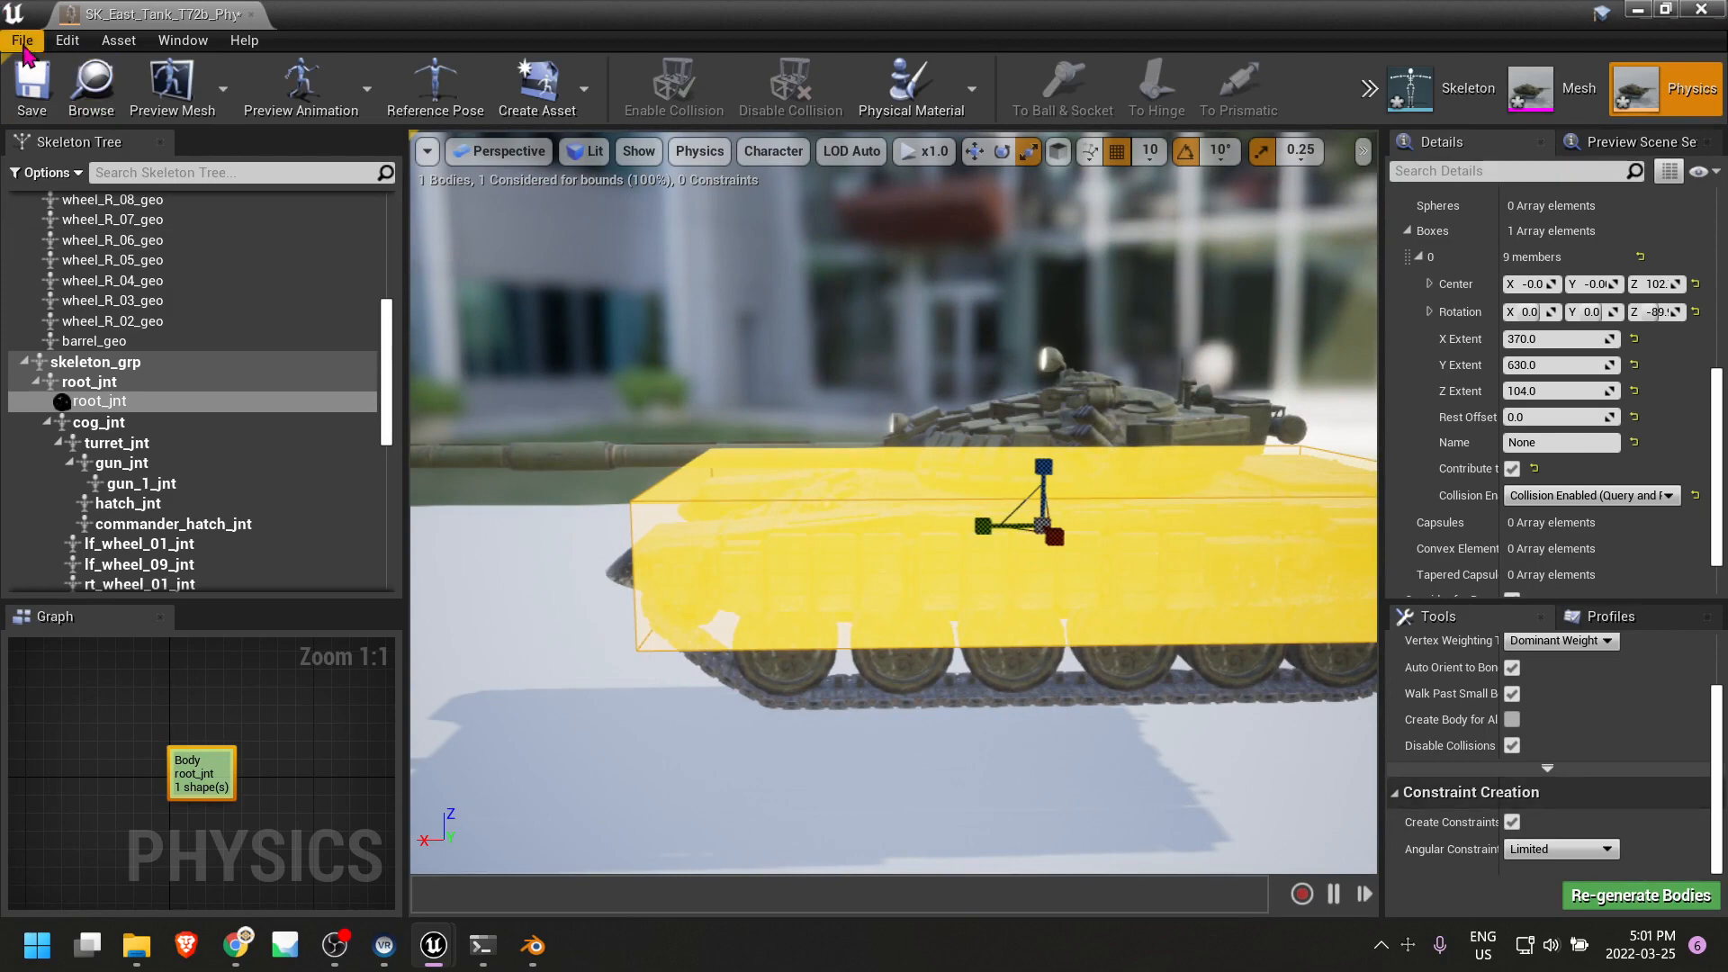
# Save the tank's physics asset and close it to return to the tank in the desert level.
pyautogui.click(33, 101)
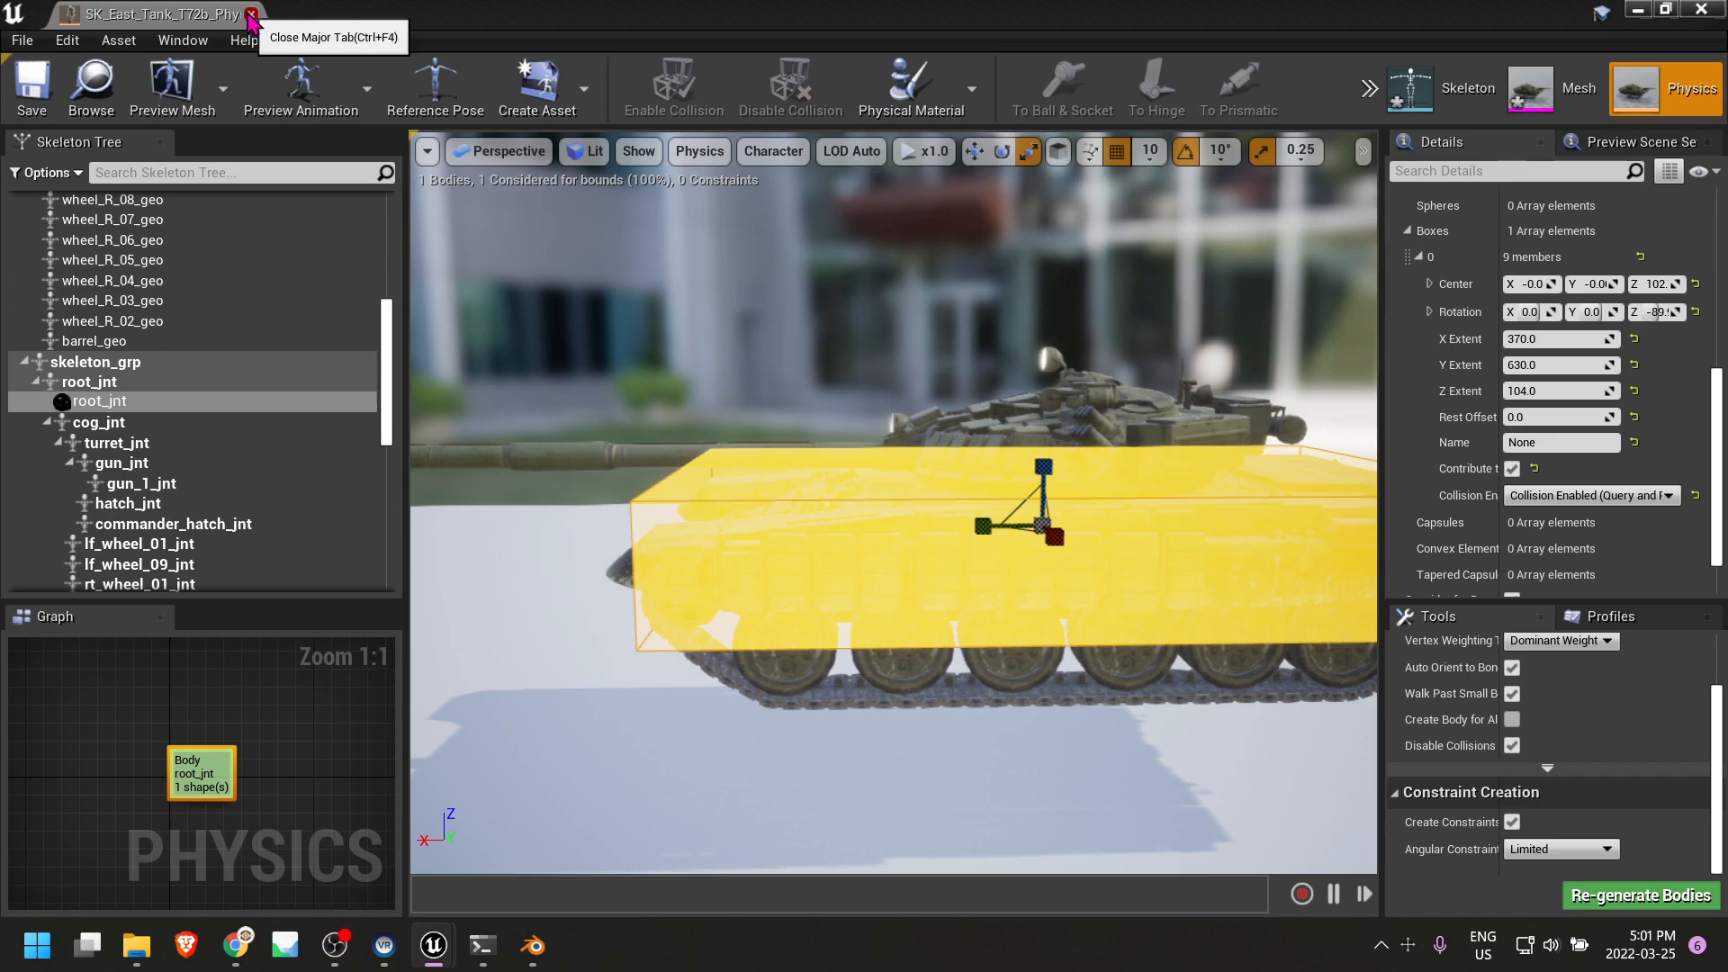
pyautogui.click(251, 13)
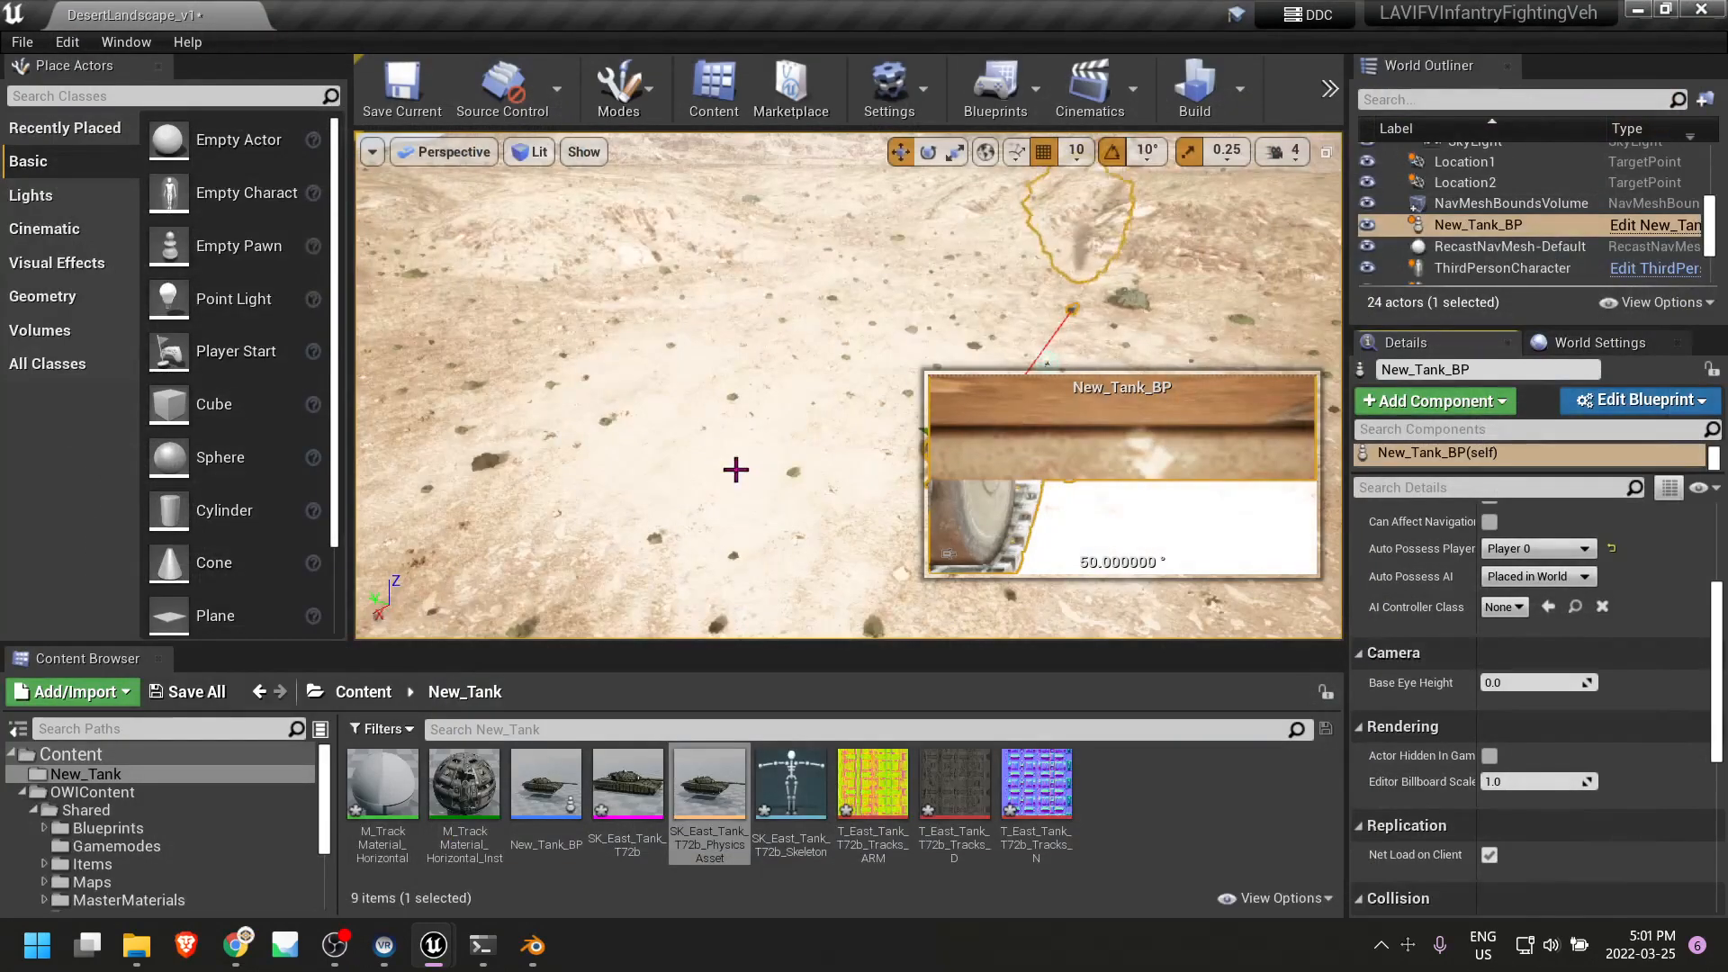
pyautogui.moveTo(735, 469); pyautogui.dragTo(504, 416, button='right')
pyautogui.press('w')
# Play the level in the editor with a taller viewport, test the tank's driving, and stop the session.
pyautogui.click(1333, 111)
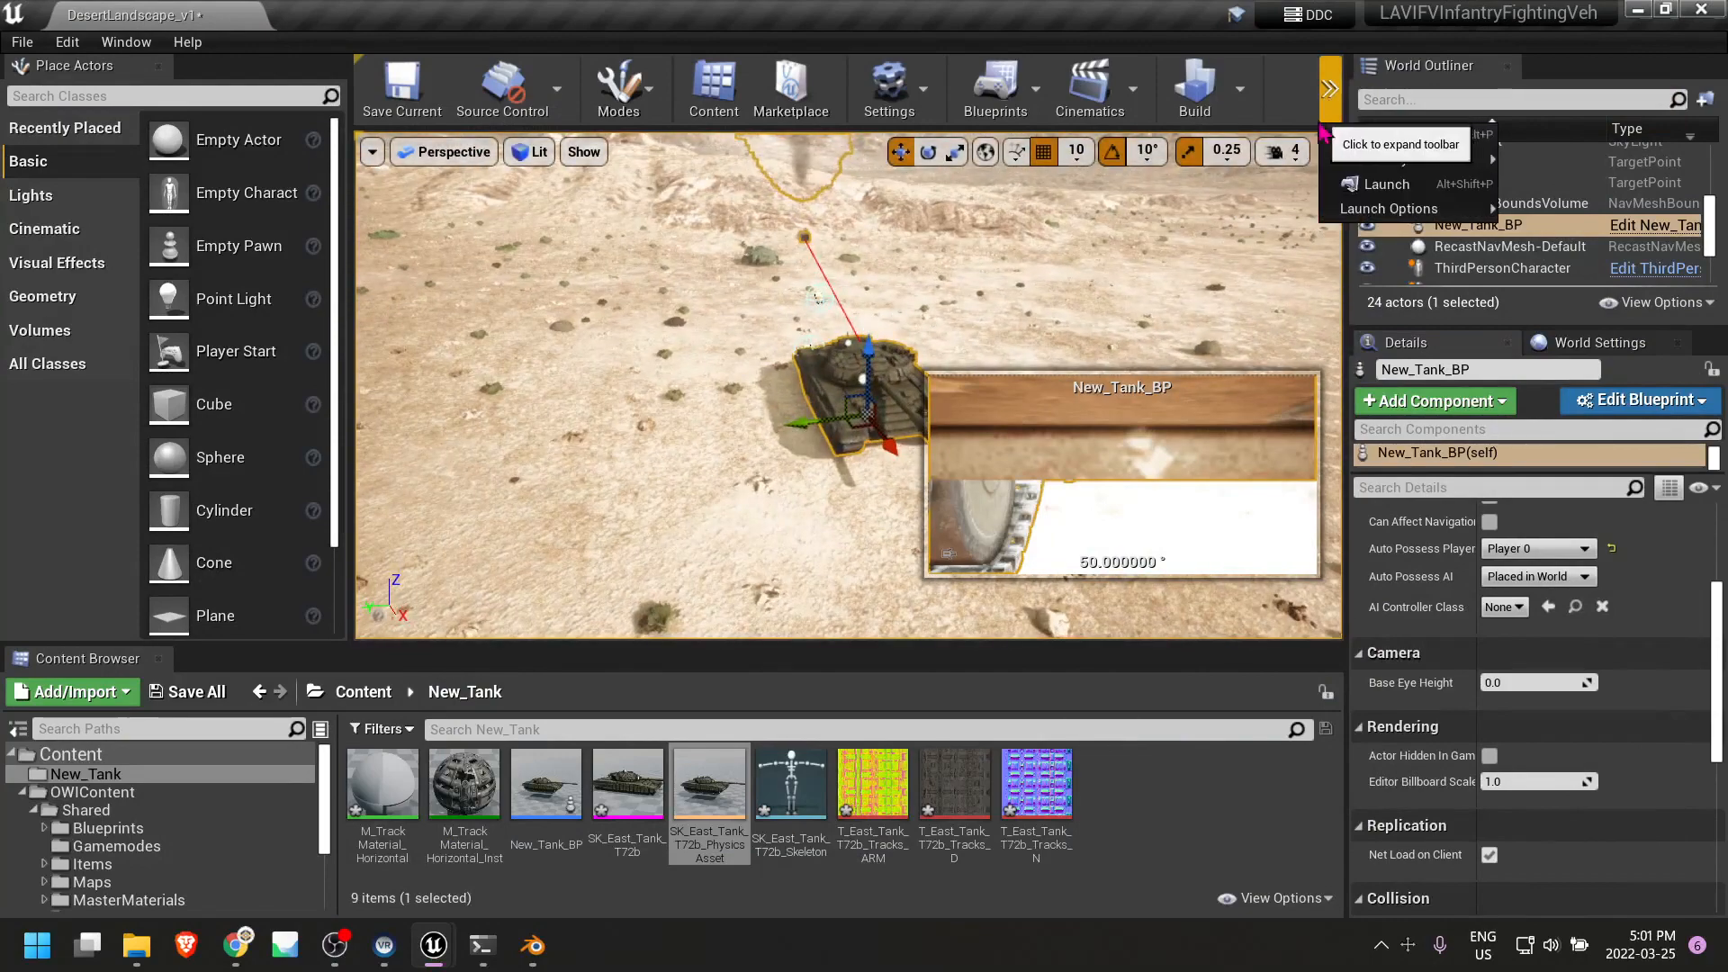
pyautogui.click(905, 369)
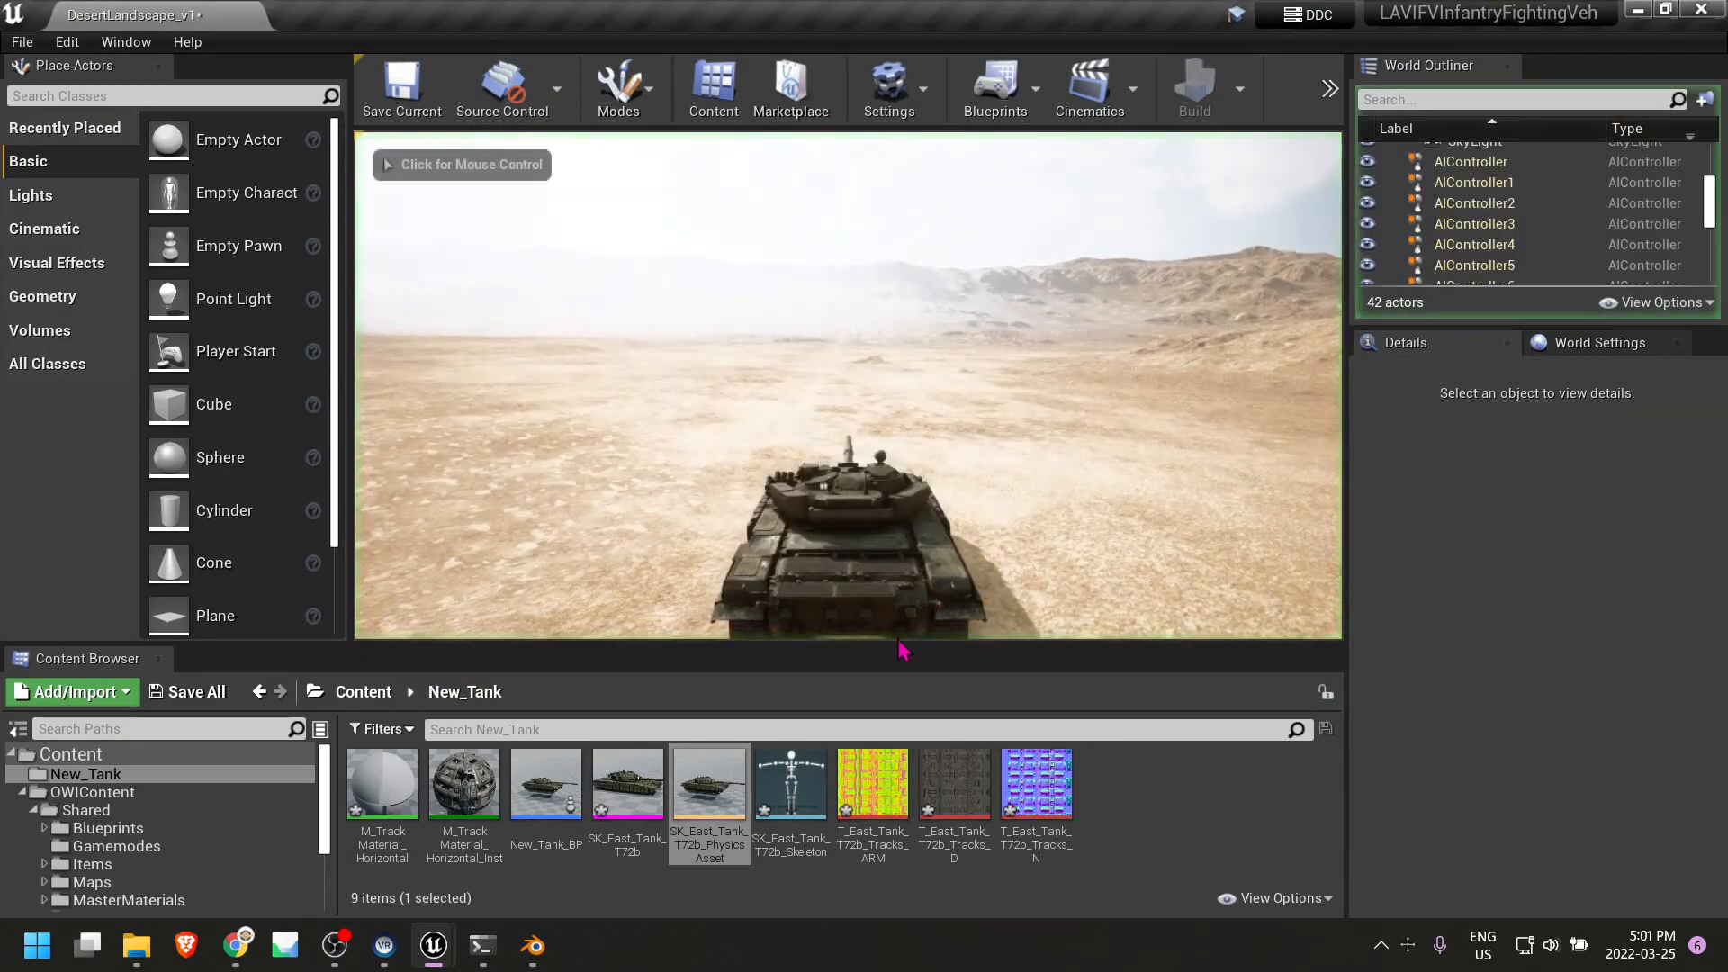
pyautogui.moveTo(905, 646); pyautogui.dragTo(907, 809)
pyautogui.click(901, 720)
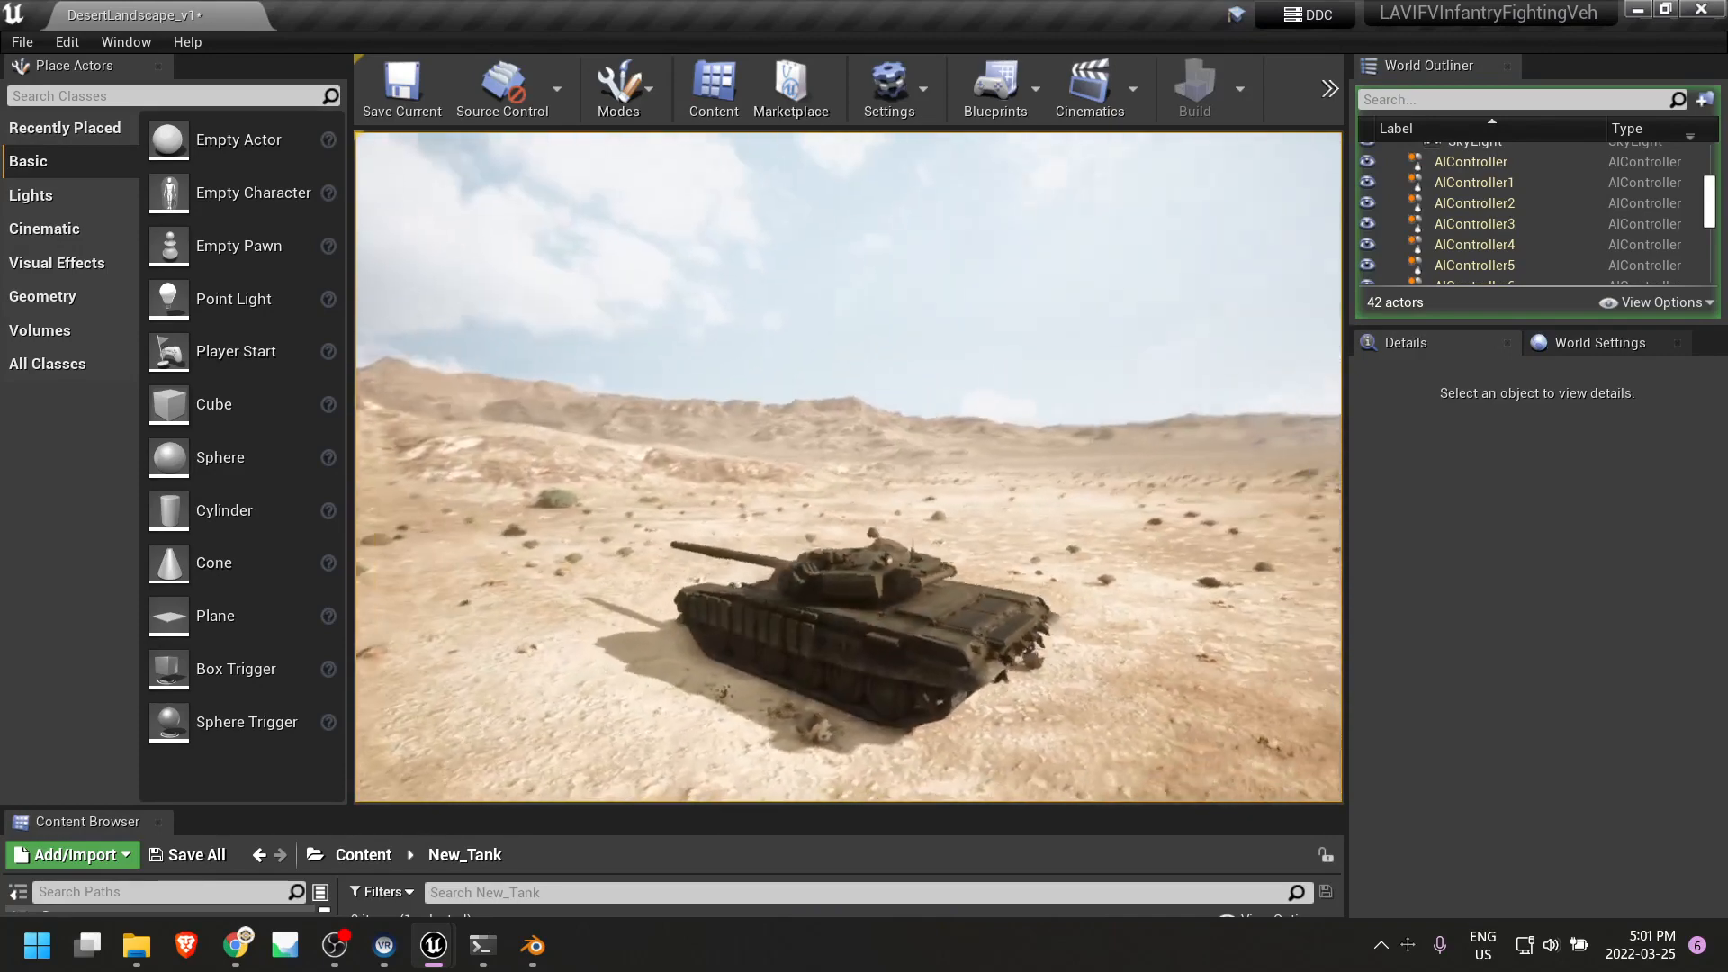
pyautogui.press('Escape')
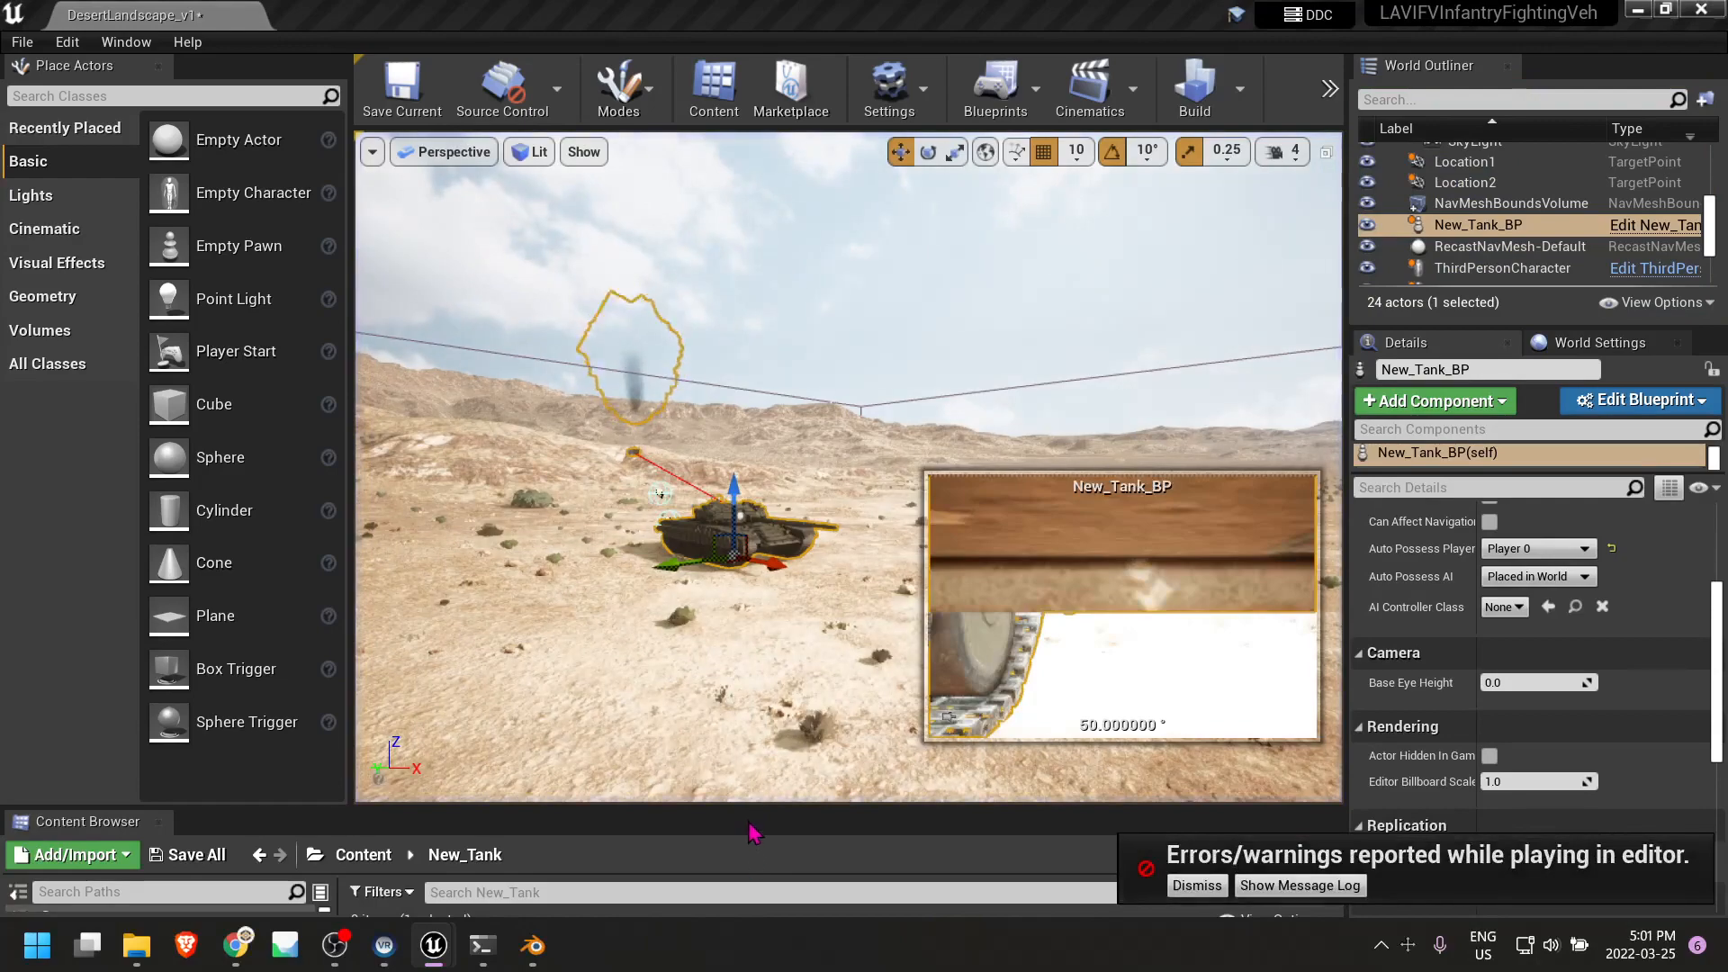
# Enlarge the Content Browser again and open the M_TrackMaterial_Horizontal material from the New_Tank folder.
pyautogui.moveTo(745, 807); pyautogui.dragTo(739, 591)
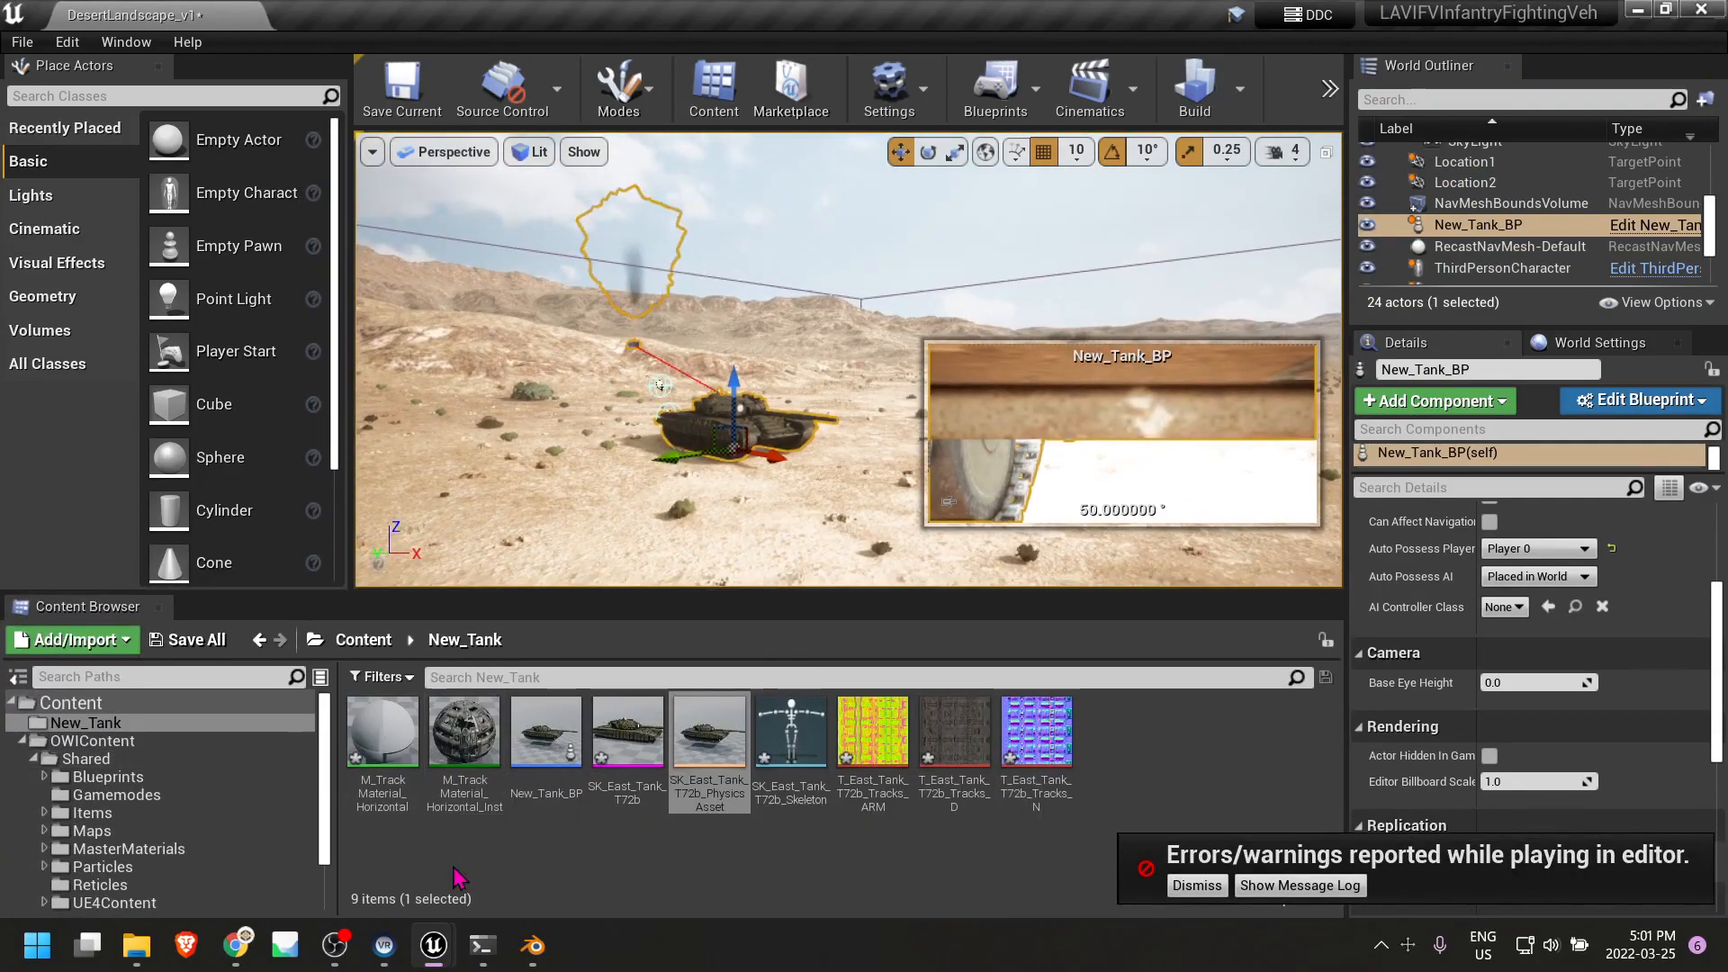
pyautogui.click(392, 780)
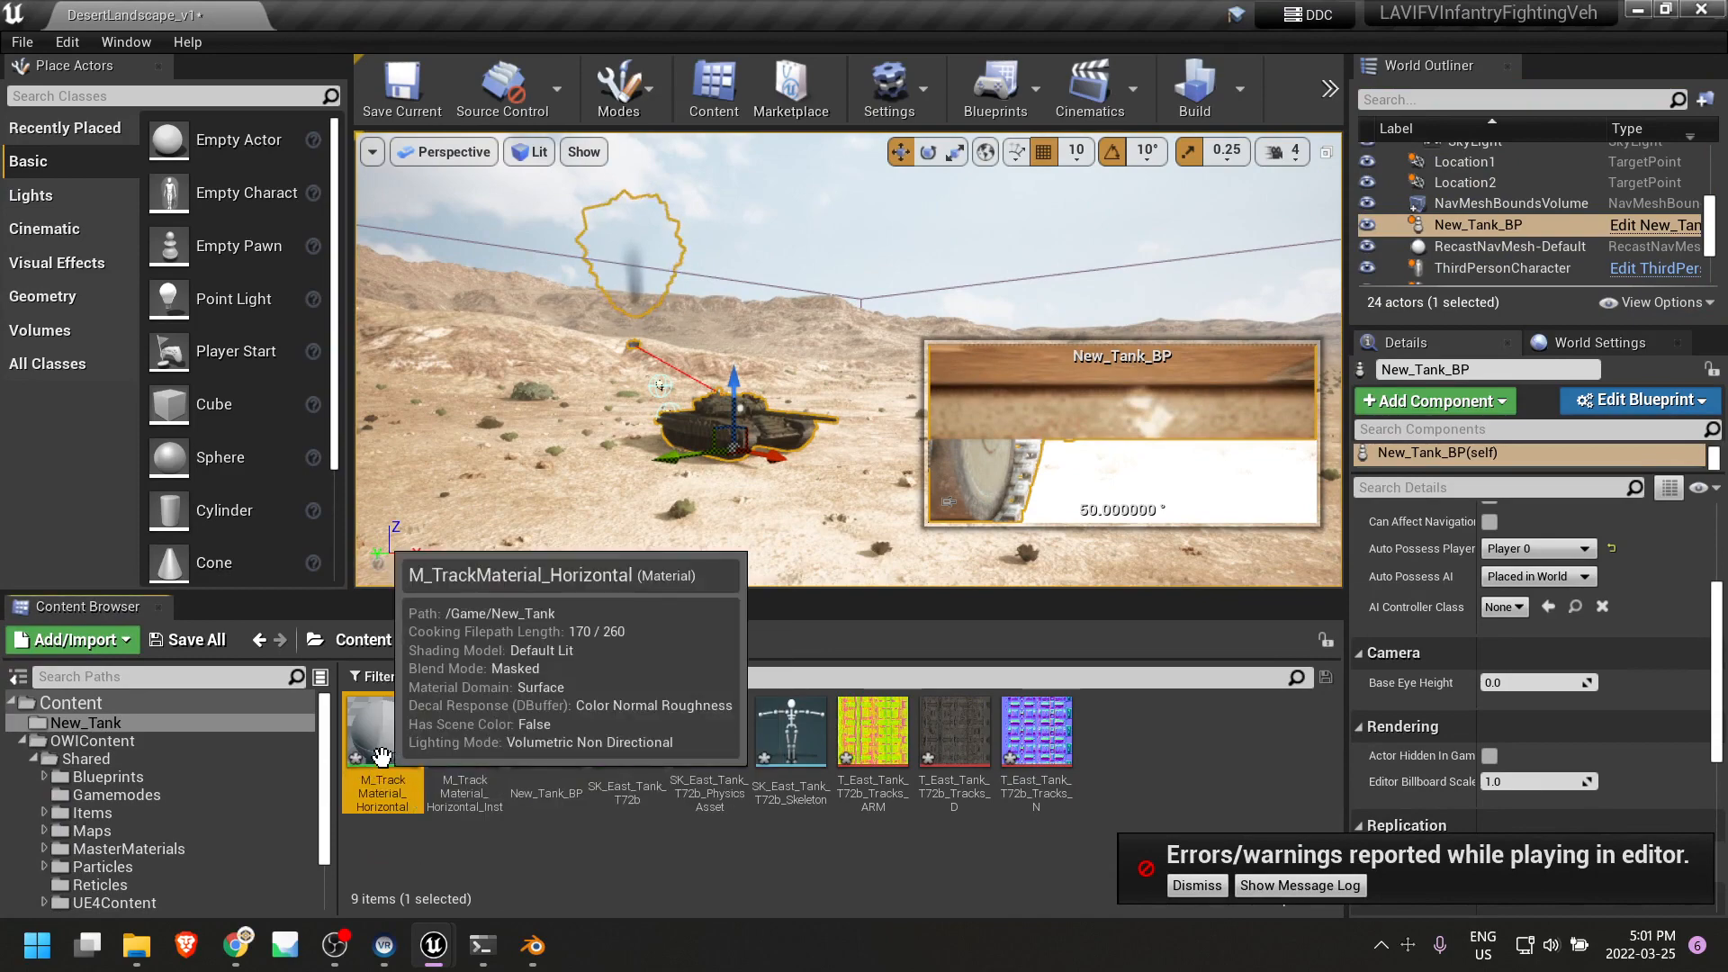
pyautogui.doubleClick(394, 783)
# Examine the track material graph from its output back through the texture maps to the CurrentOffset parameter.
pyautogui.scroll(-1, 887, 554)
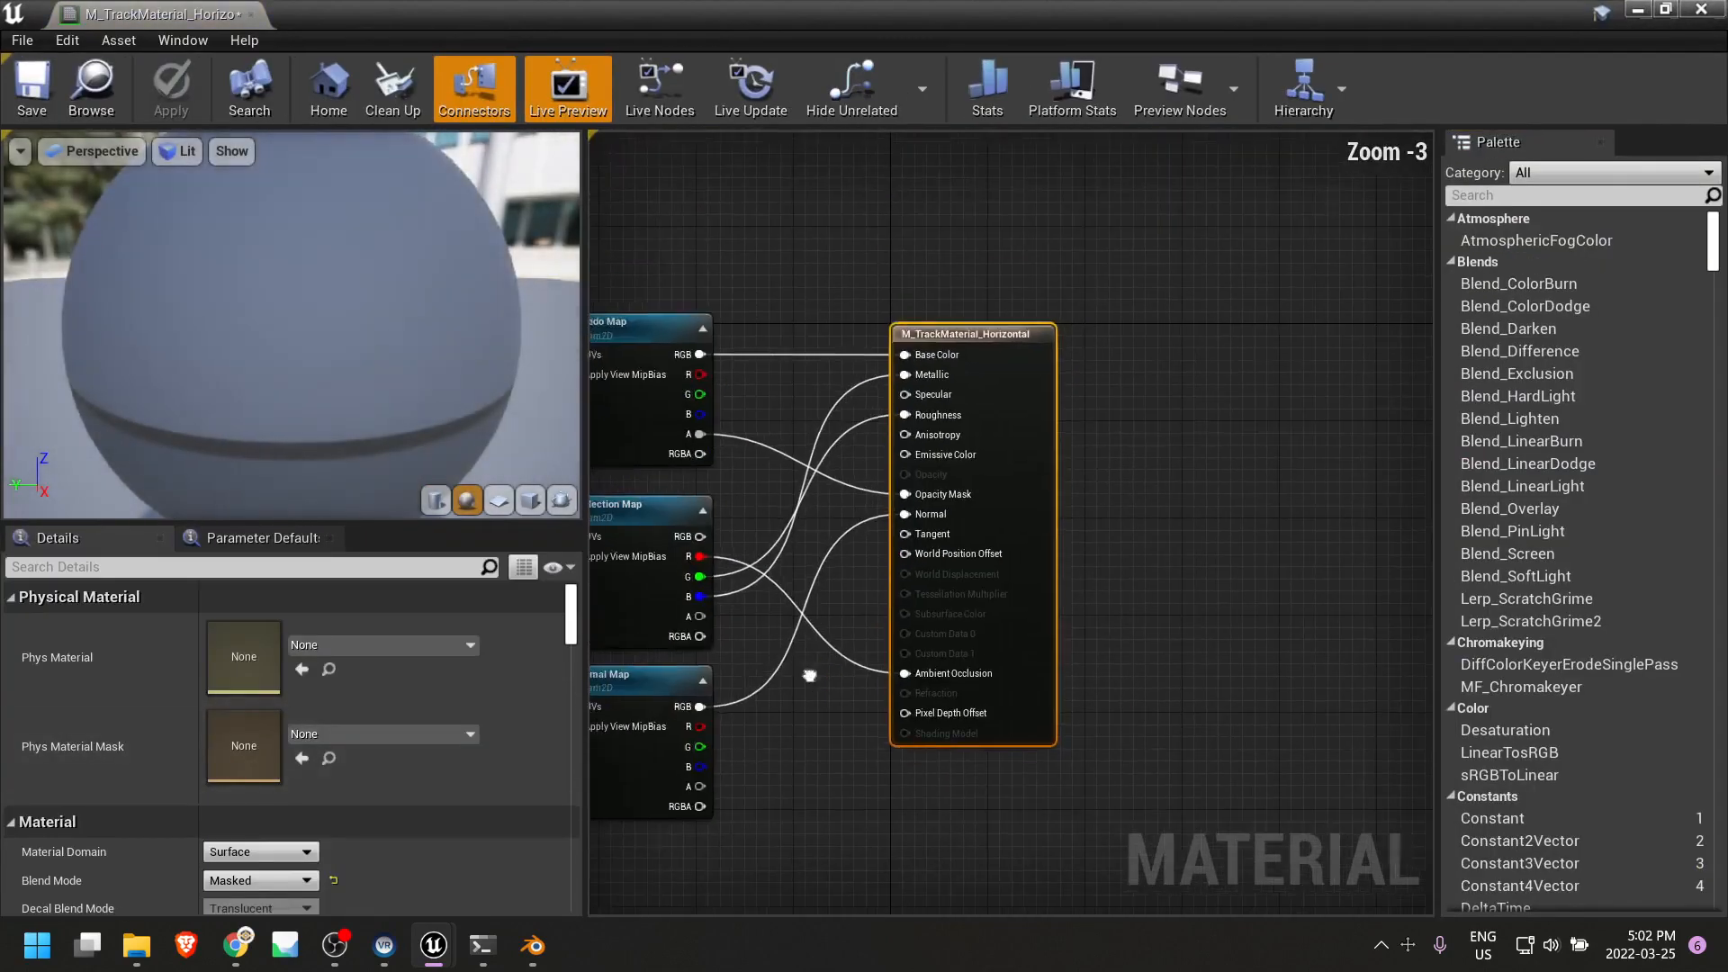
pyautogui.moveTo(810, 675); pyautogui.dragTo(1314, 551, button='right')
pyautogui.moveTo(795, 614); pyautogui.dragTo(954, 616, button='right')
pyautogui.scroll(-2, 872, 687)
pyautogui.moveTo(819, 367); pyautogui.dragTo(905, 367, button='right')
pyautogui.scroll(3, 845, 500)
pyautogui.moveTo(1059, 542); pyautogui.dragTo(826, 378, button='right')
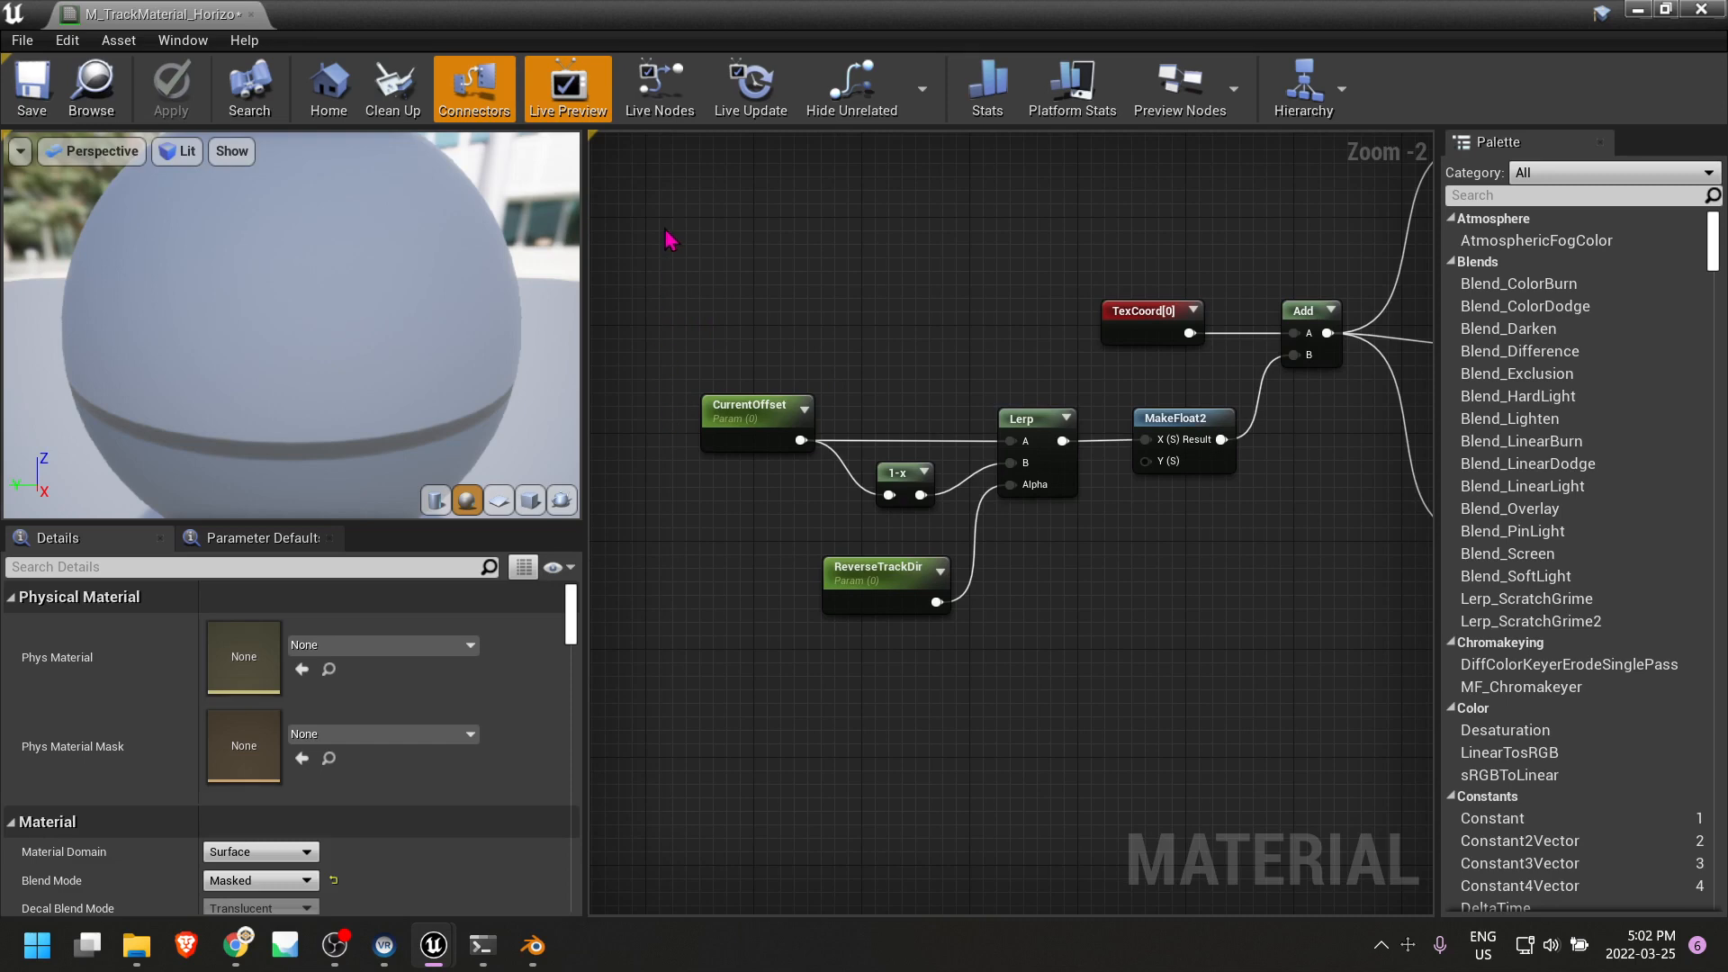
pyautogui.click(759, 404)
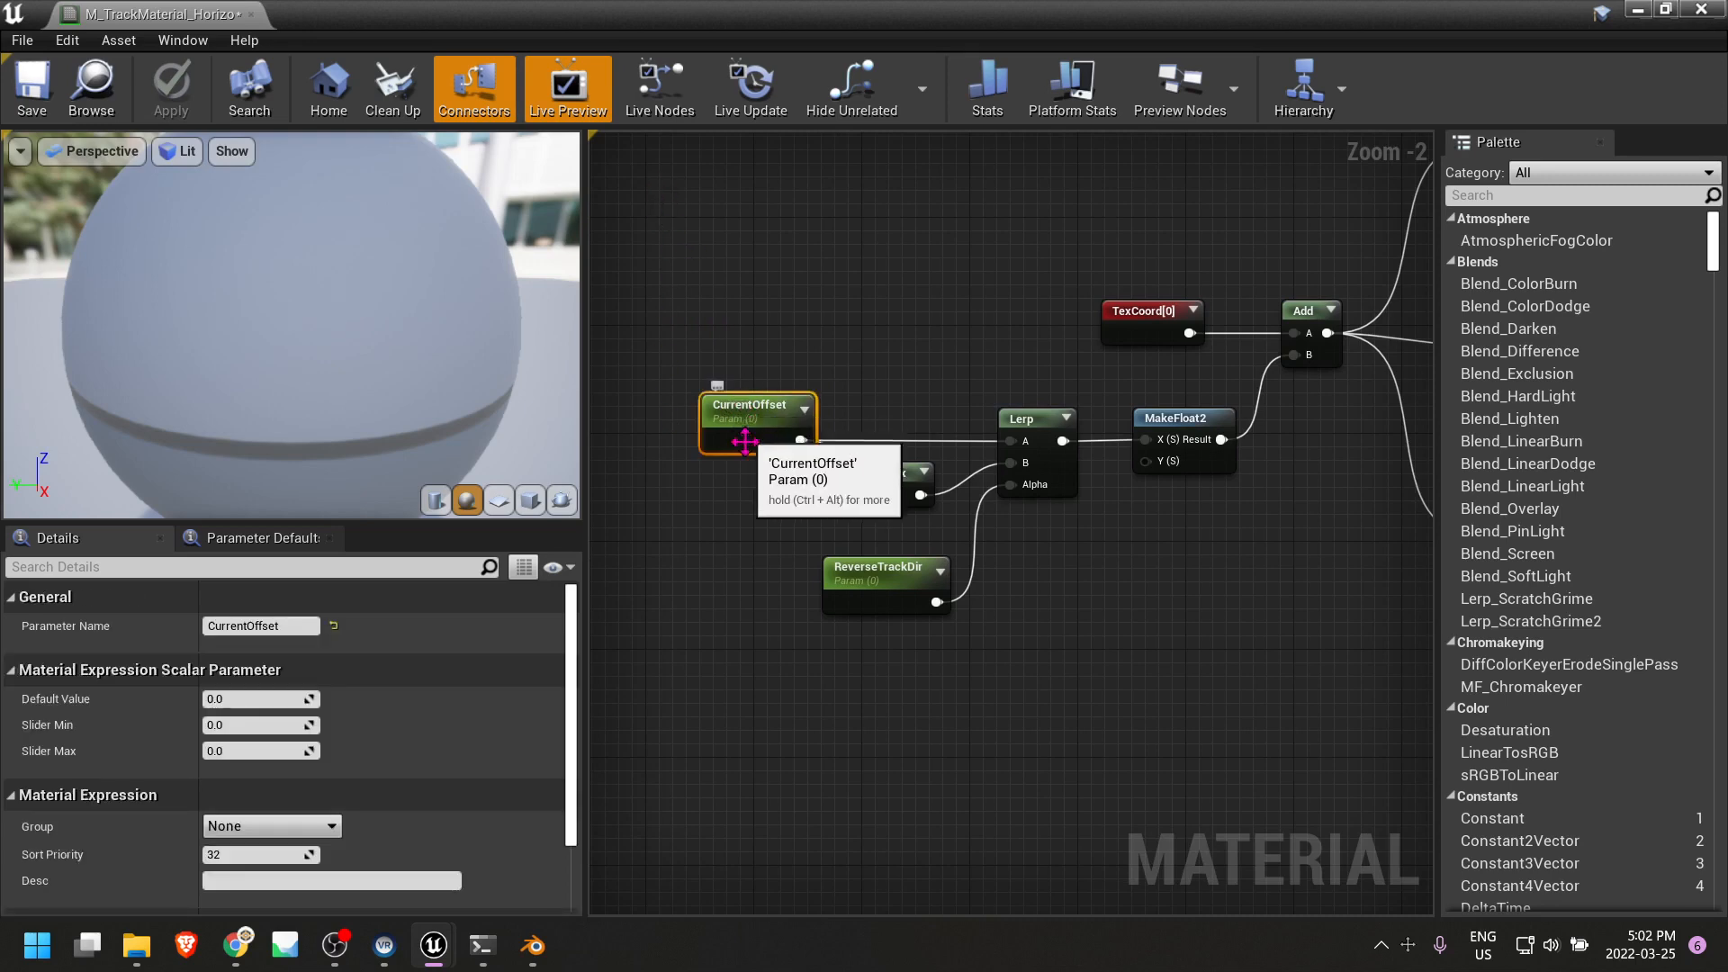
pyautogui.scroll(2, 754, 468)
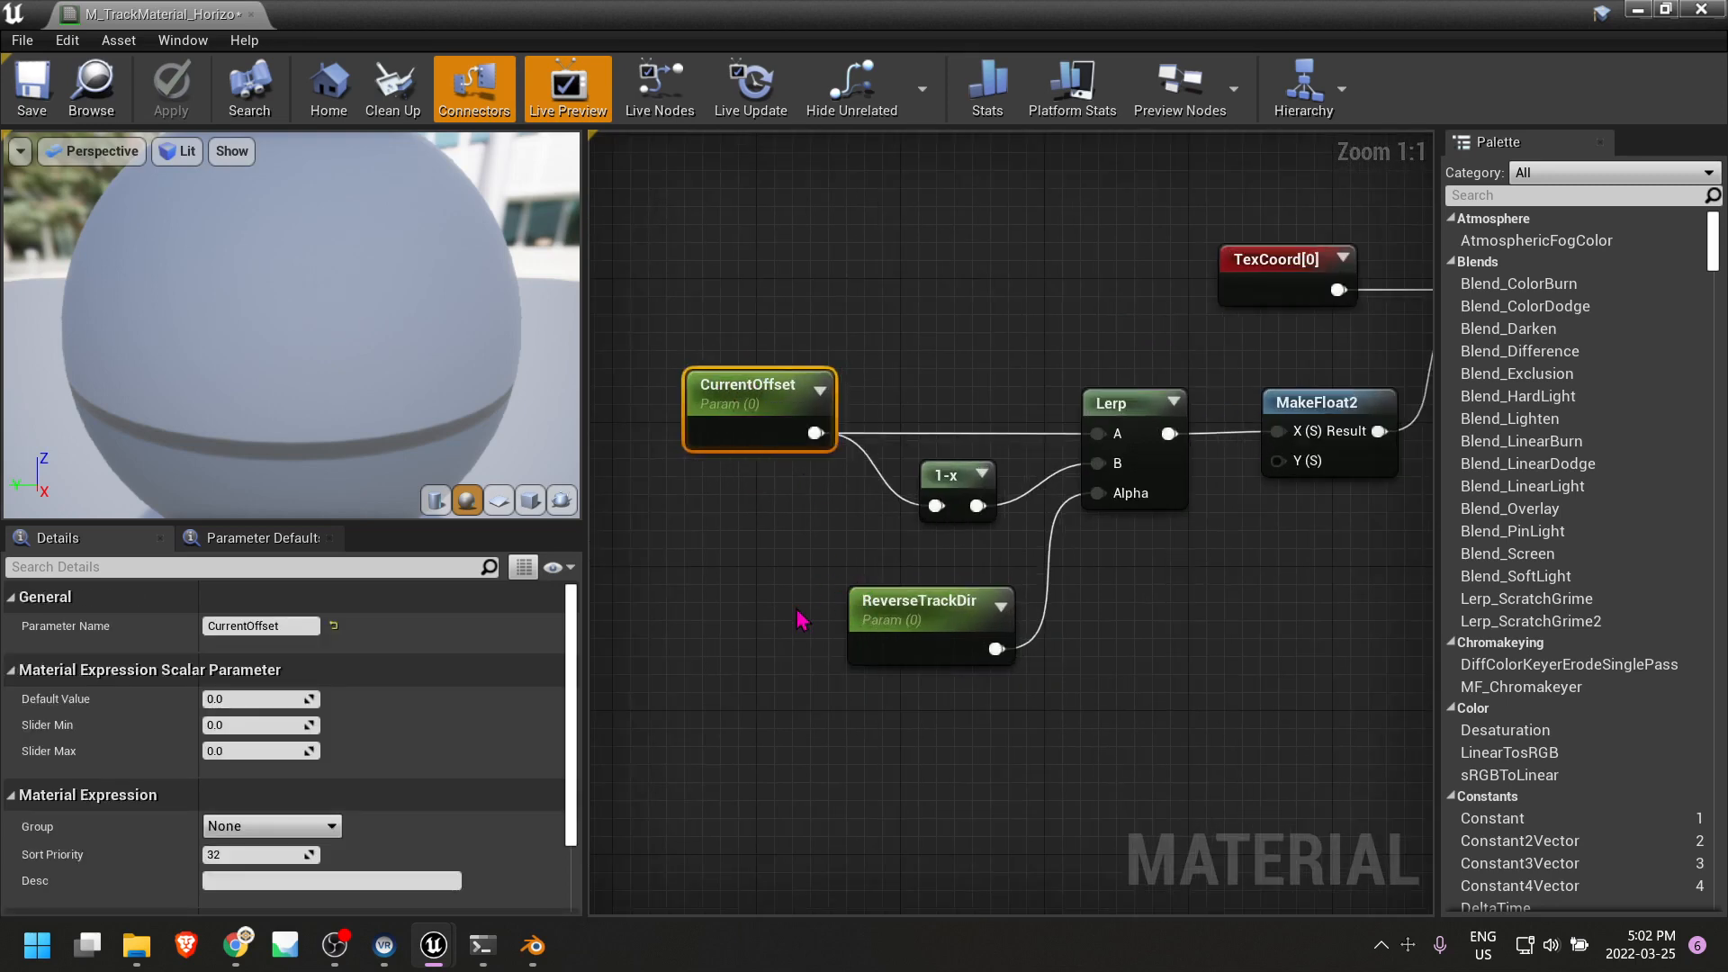
# Reposition the CurrentOffset node closer to the 1-x node, level with the Lerp node's A input.
pyautogui.moveTo(745, 387)
pyautogui.mouseDown()
pyautogui.moveTo(726, 423)
pyautogui.moveTo(737, 403)
pyautogui.mouseUp()
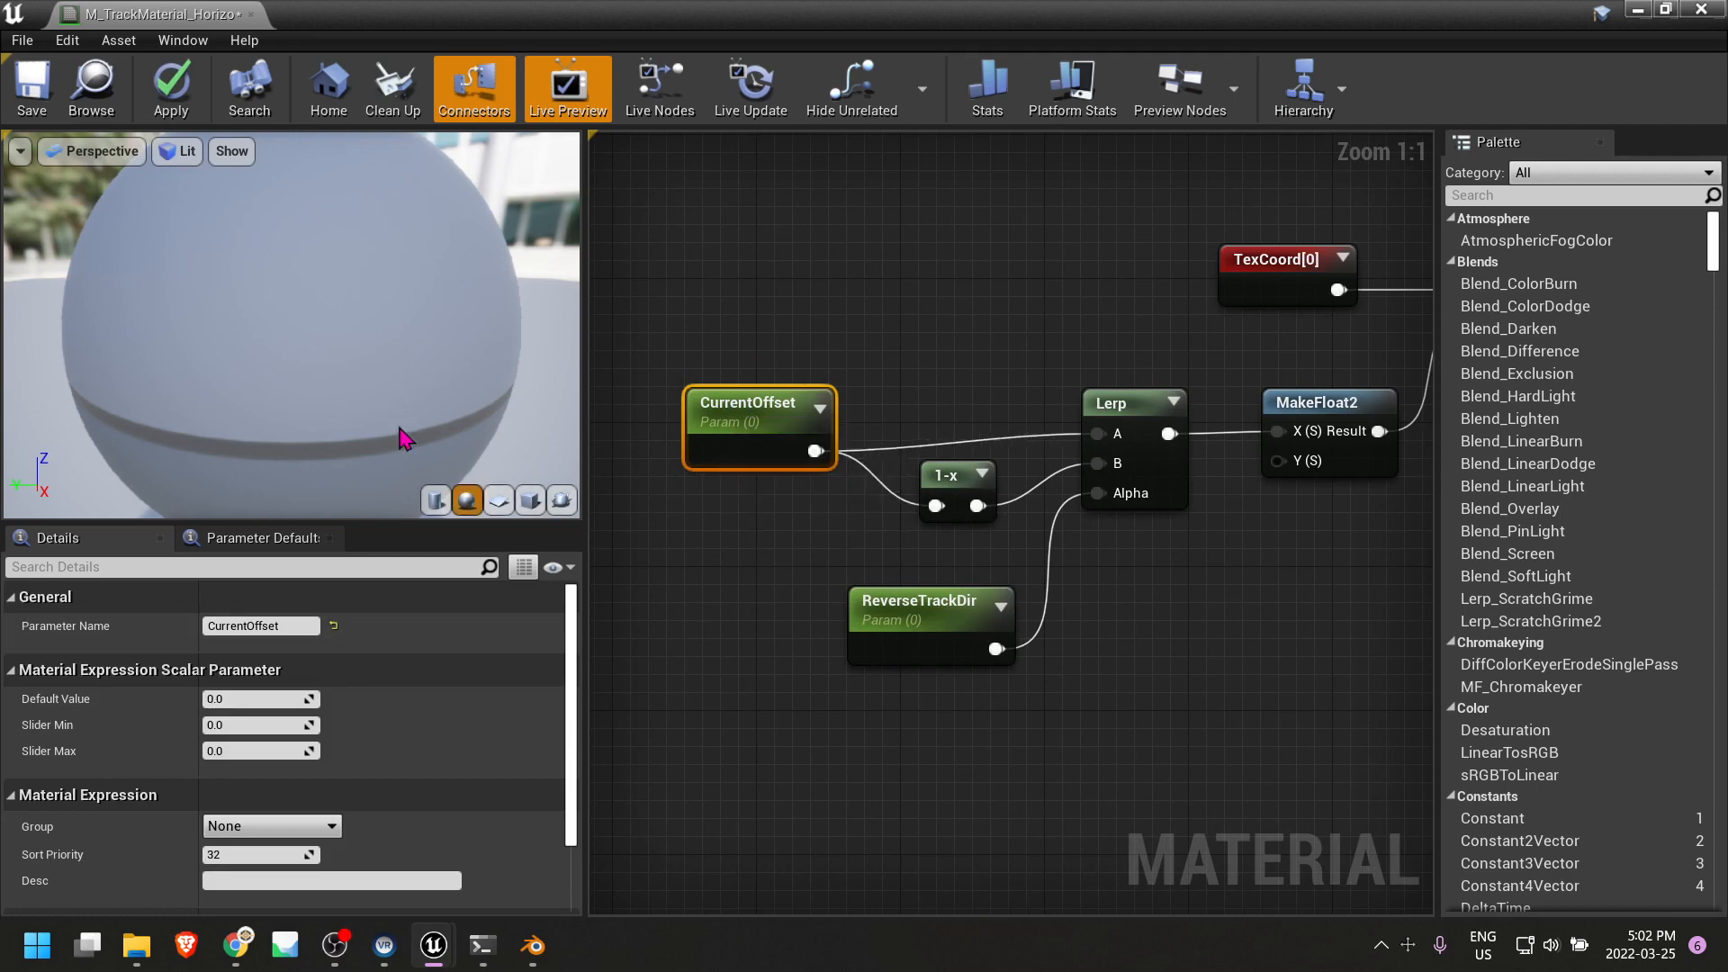
pyautogui.moveTo(809, 581); pyautogui.dragTo(807, 410, button='right')
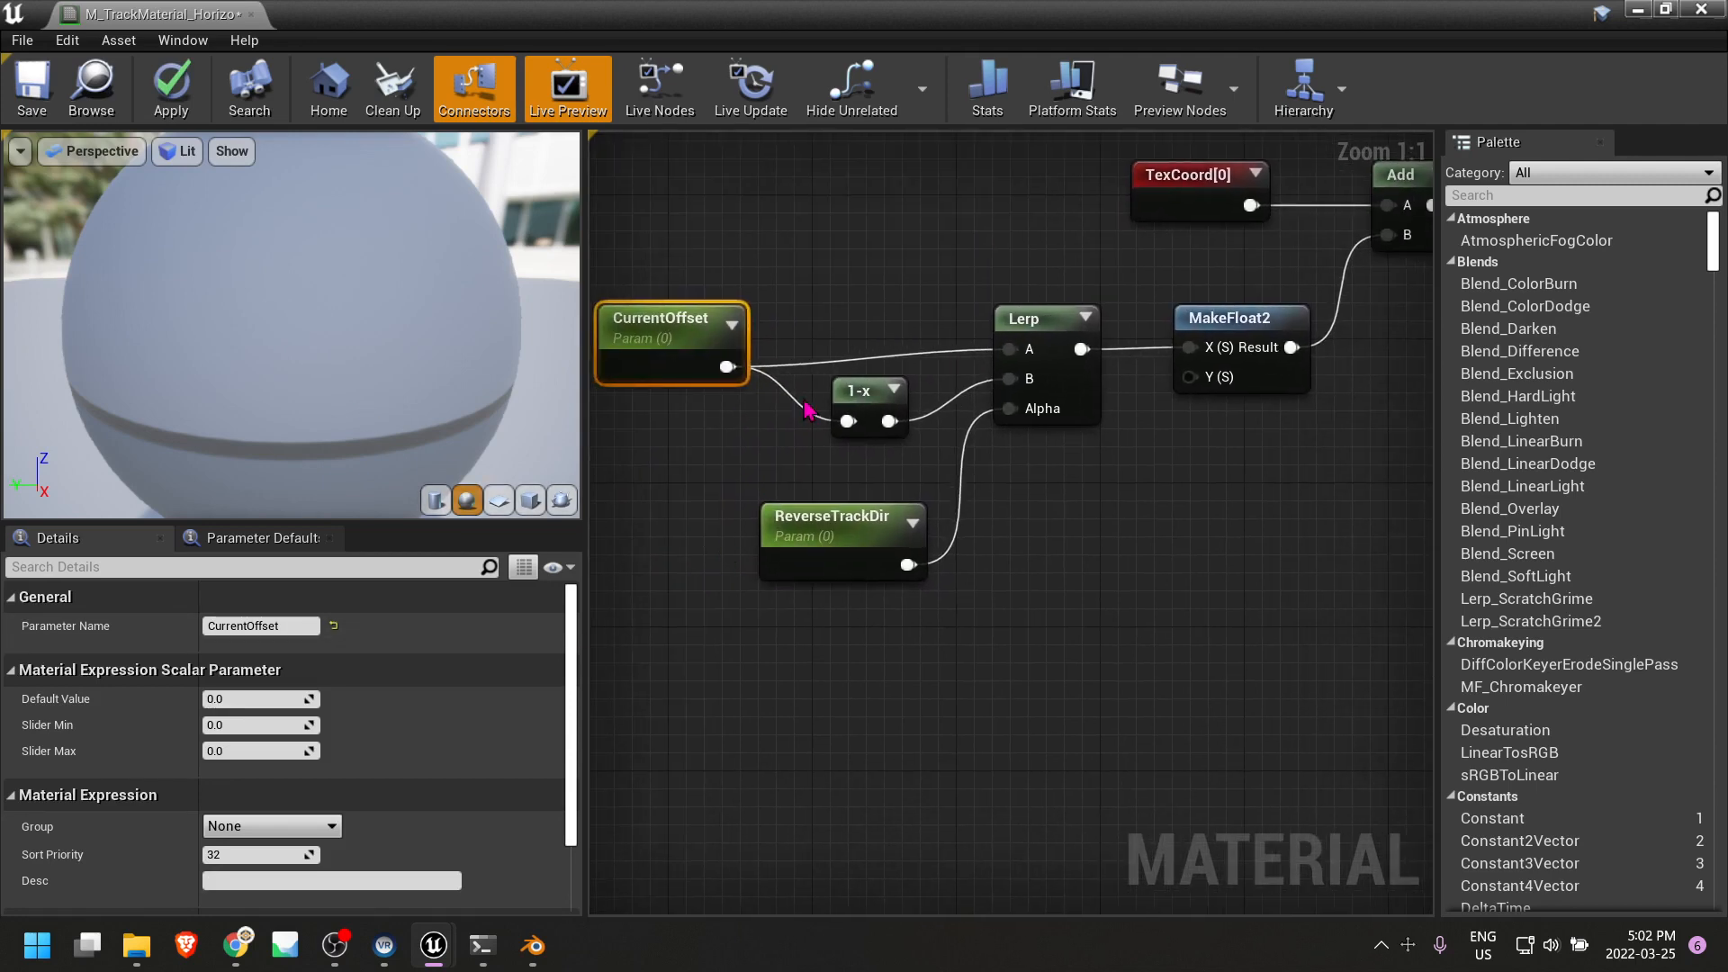
pyautogui.moveTo(1177, 544); pyautogui.dragTo(1063, 561, button='right')
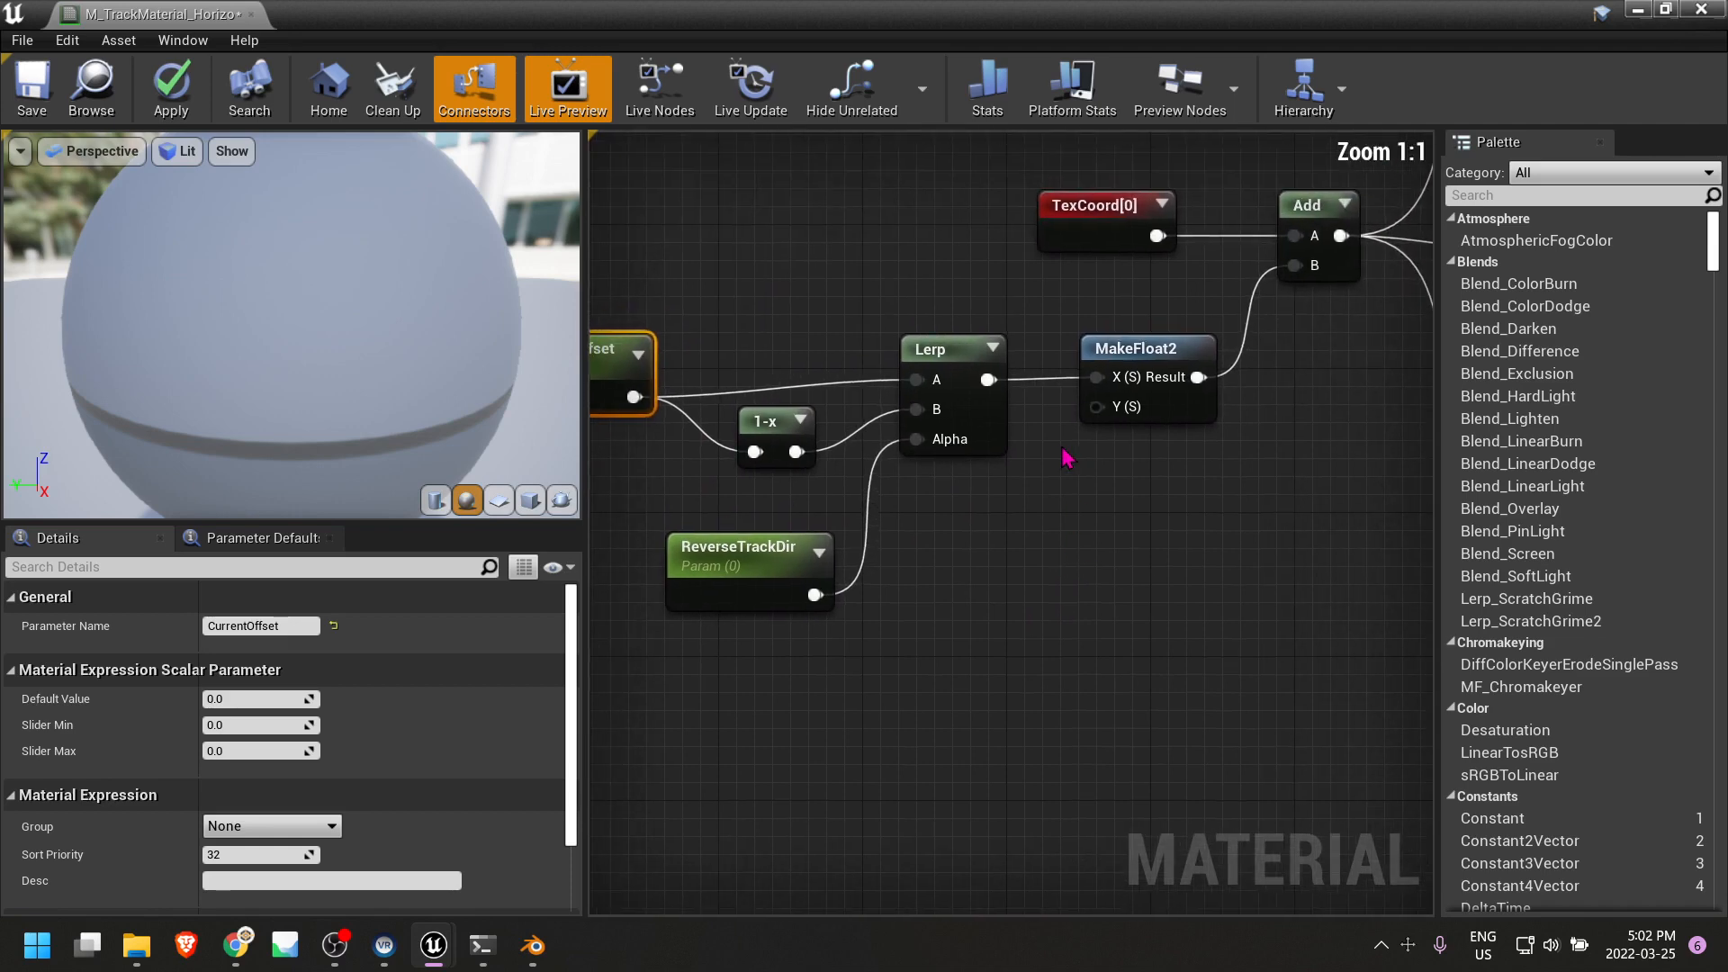
pyautogui.moveTo(1067, 459); pyautogui.dragTo(1047, 408, button='right')
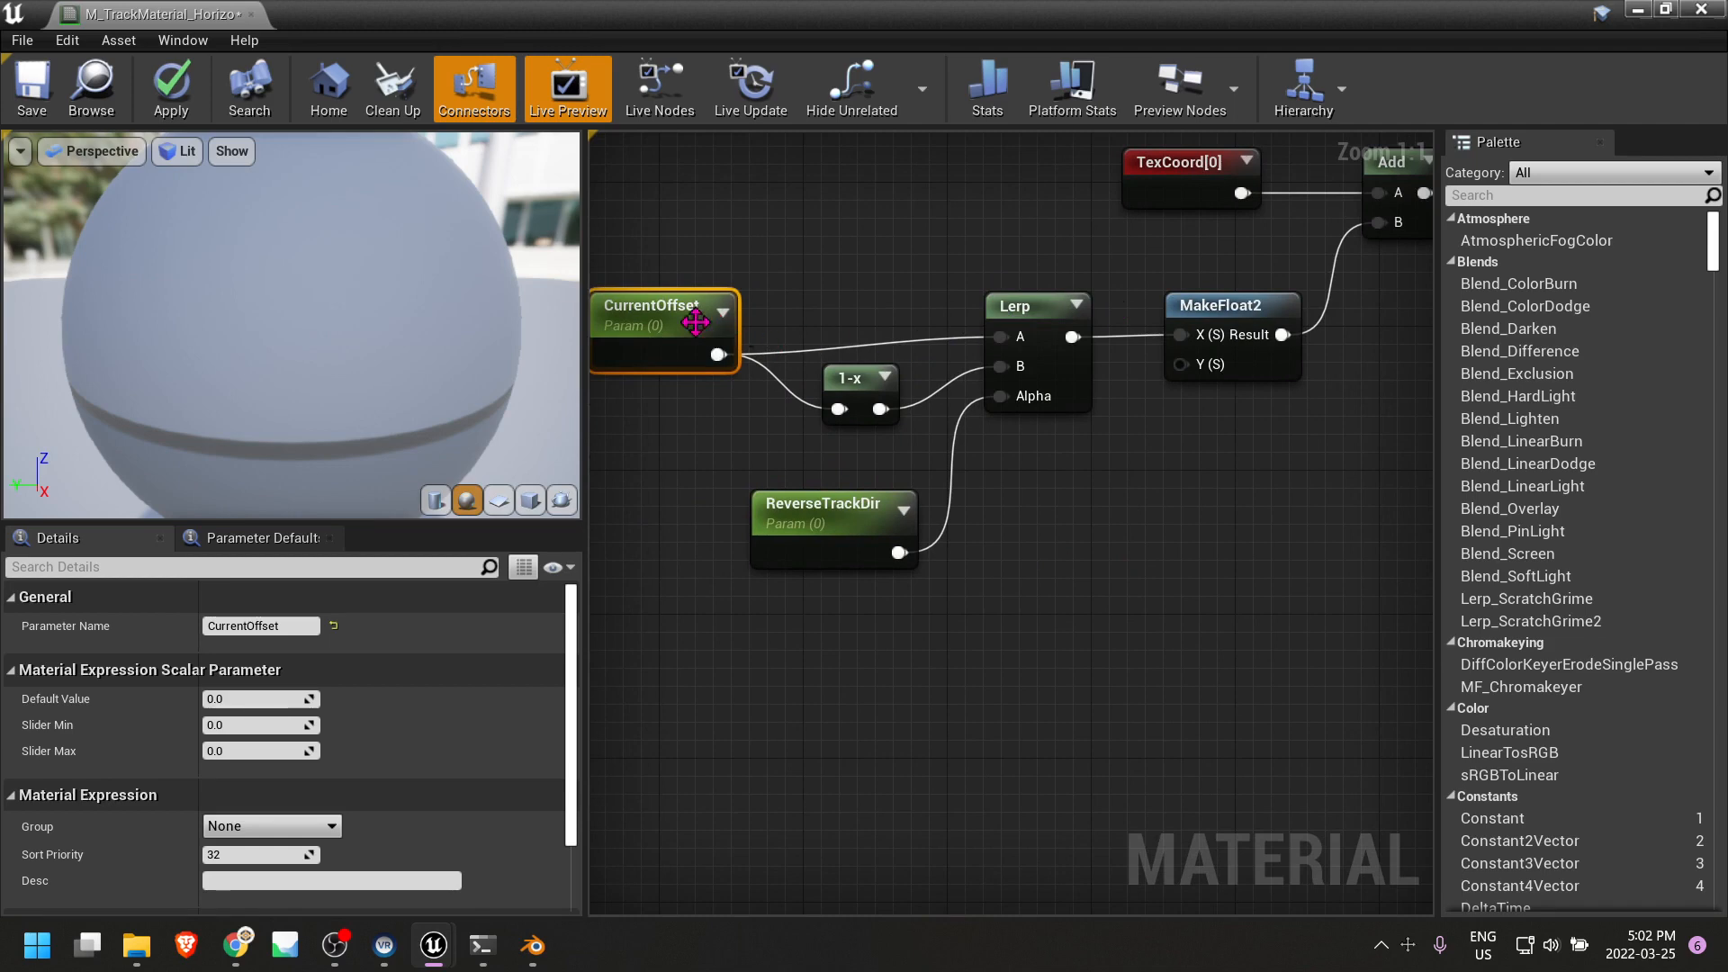
pyautogui.moveTo(696, 322); pyautogui.dragTo(749, 304)
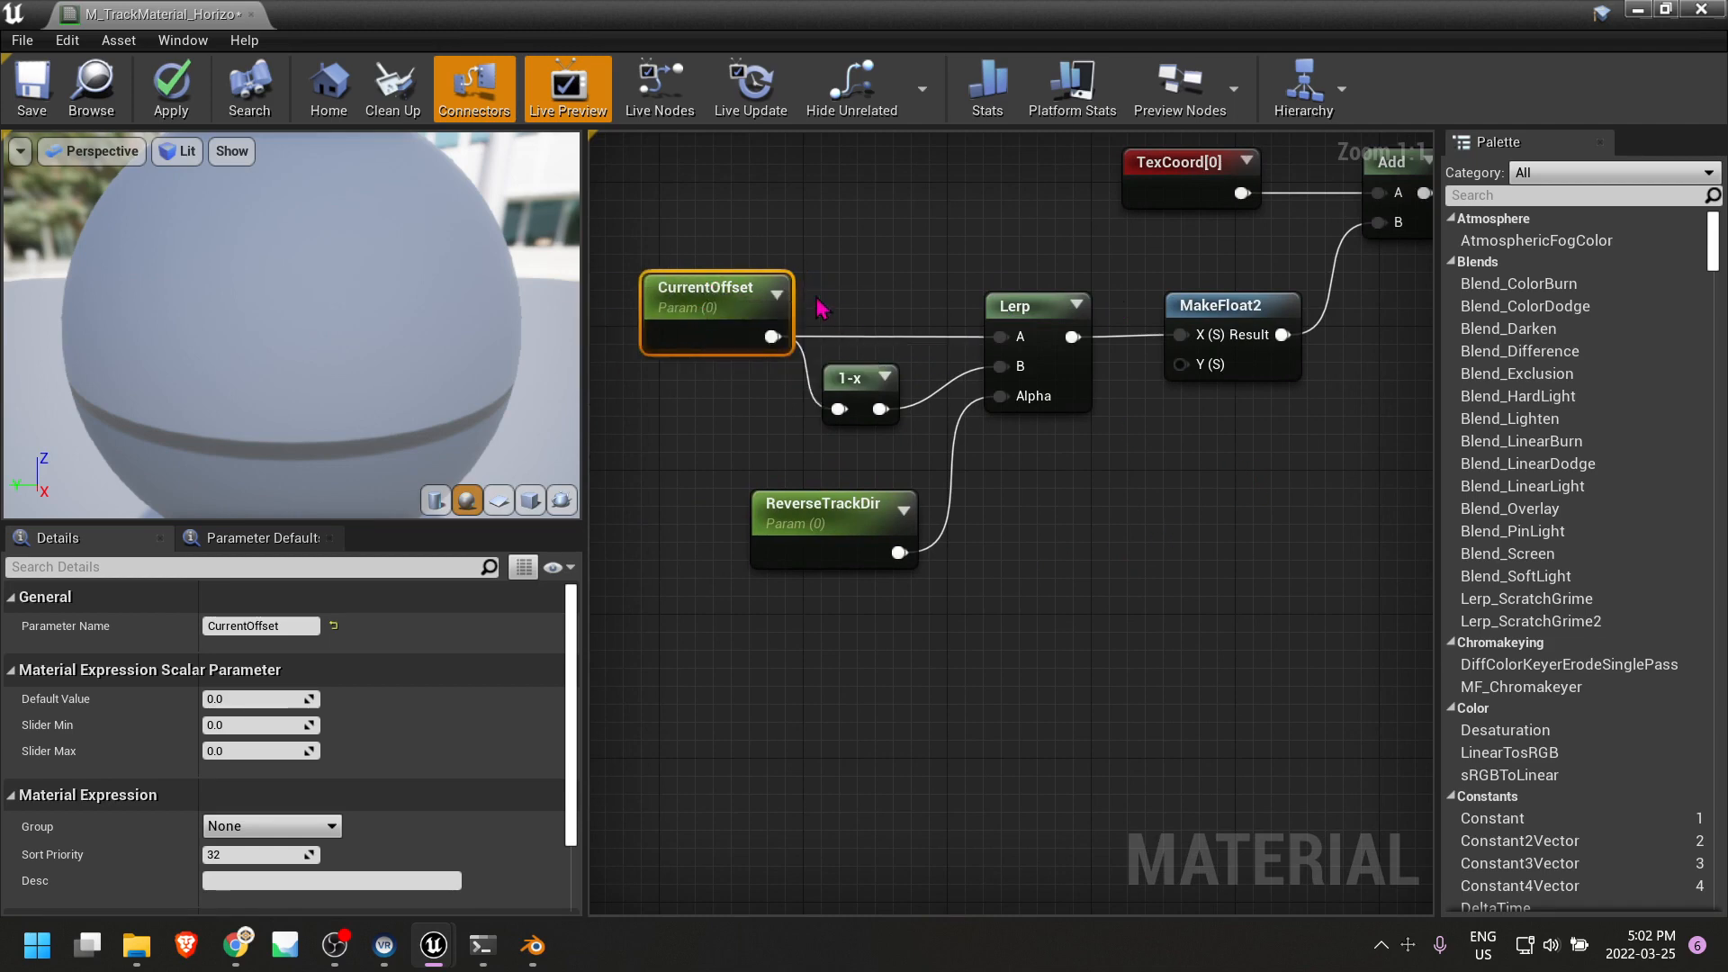
# Connect the Lerp output to MakeFloat2's Y input and break its link to the X input.
pyautogui.moveTo(1203, 325); pyautogui.dragTo(991, 333, button='right')
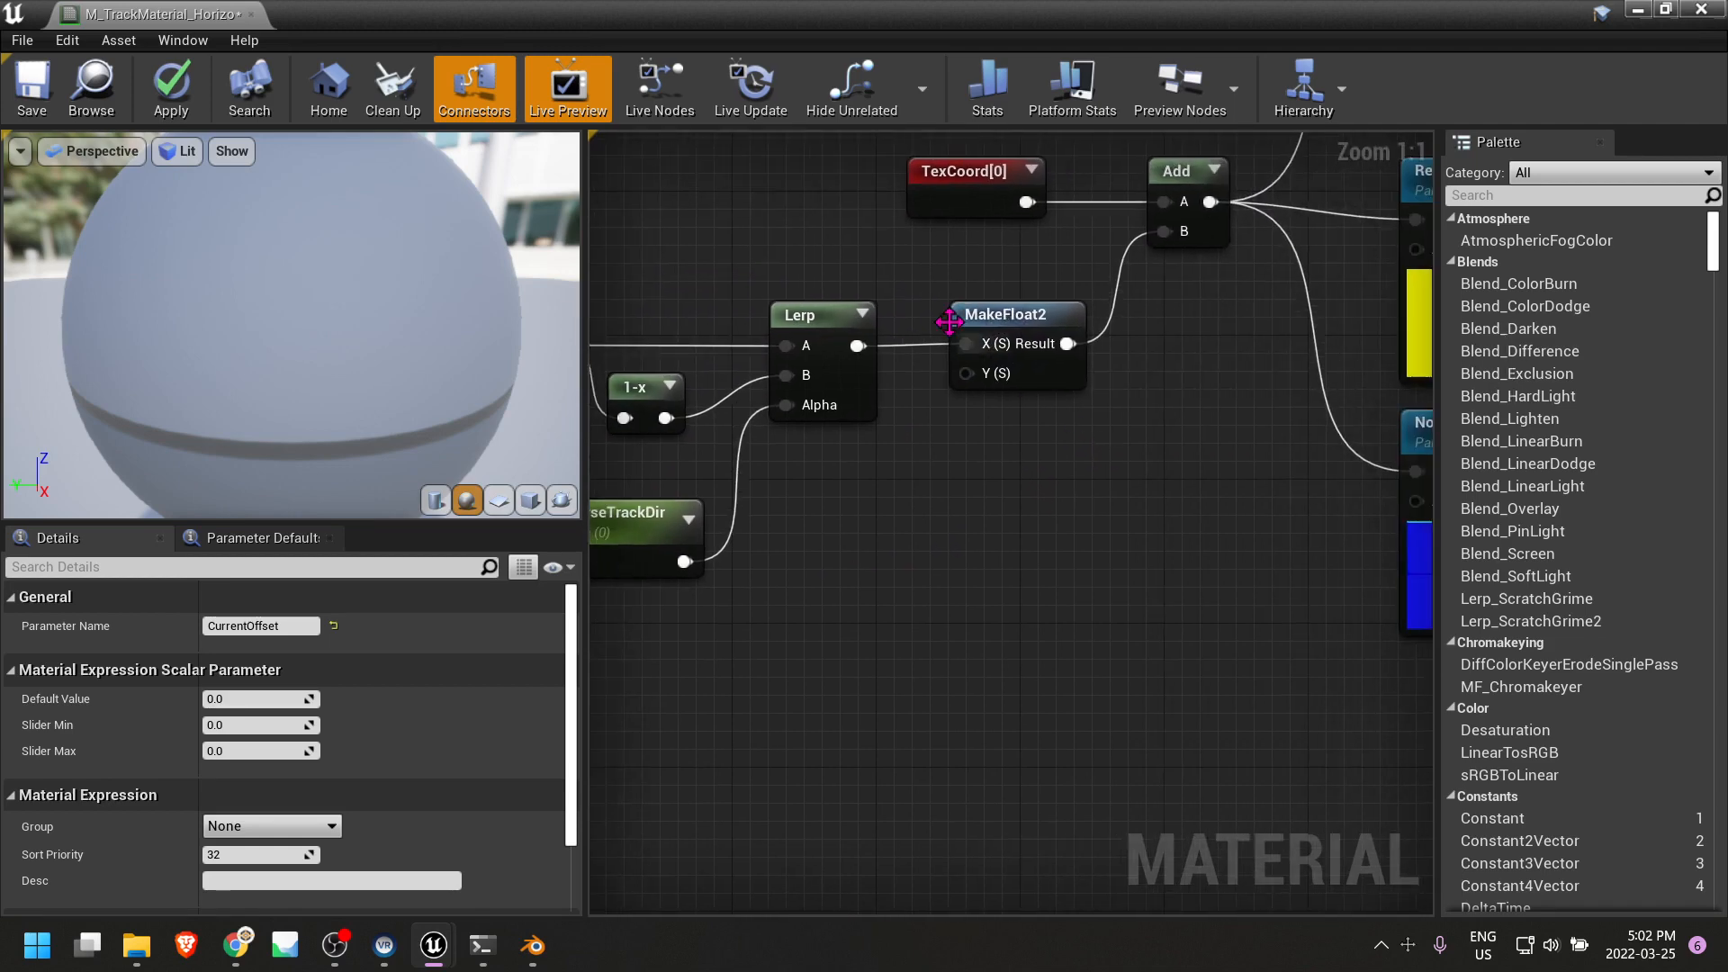
pyautogui.click(1004, 303)
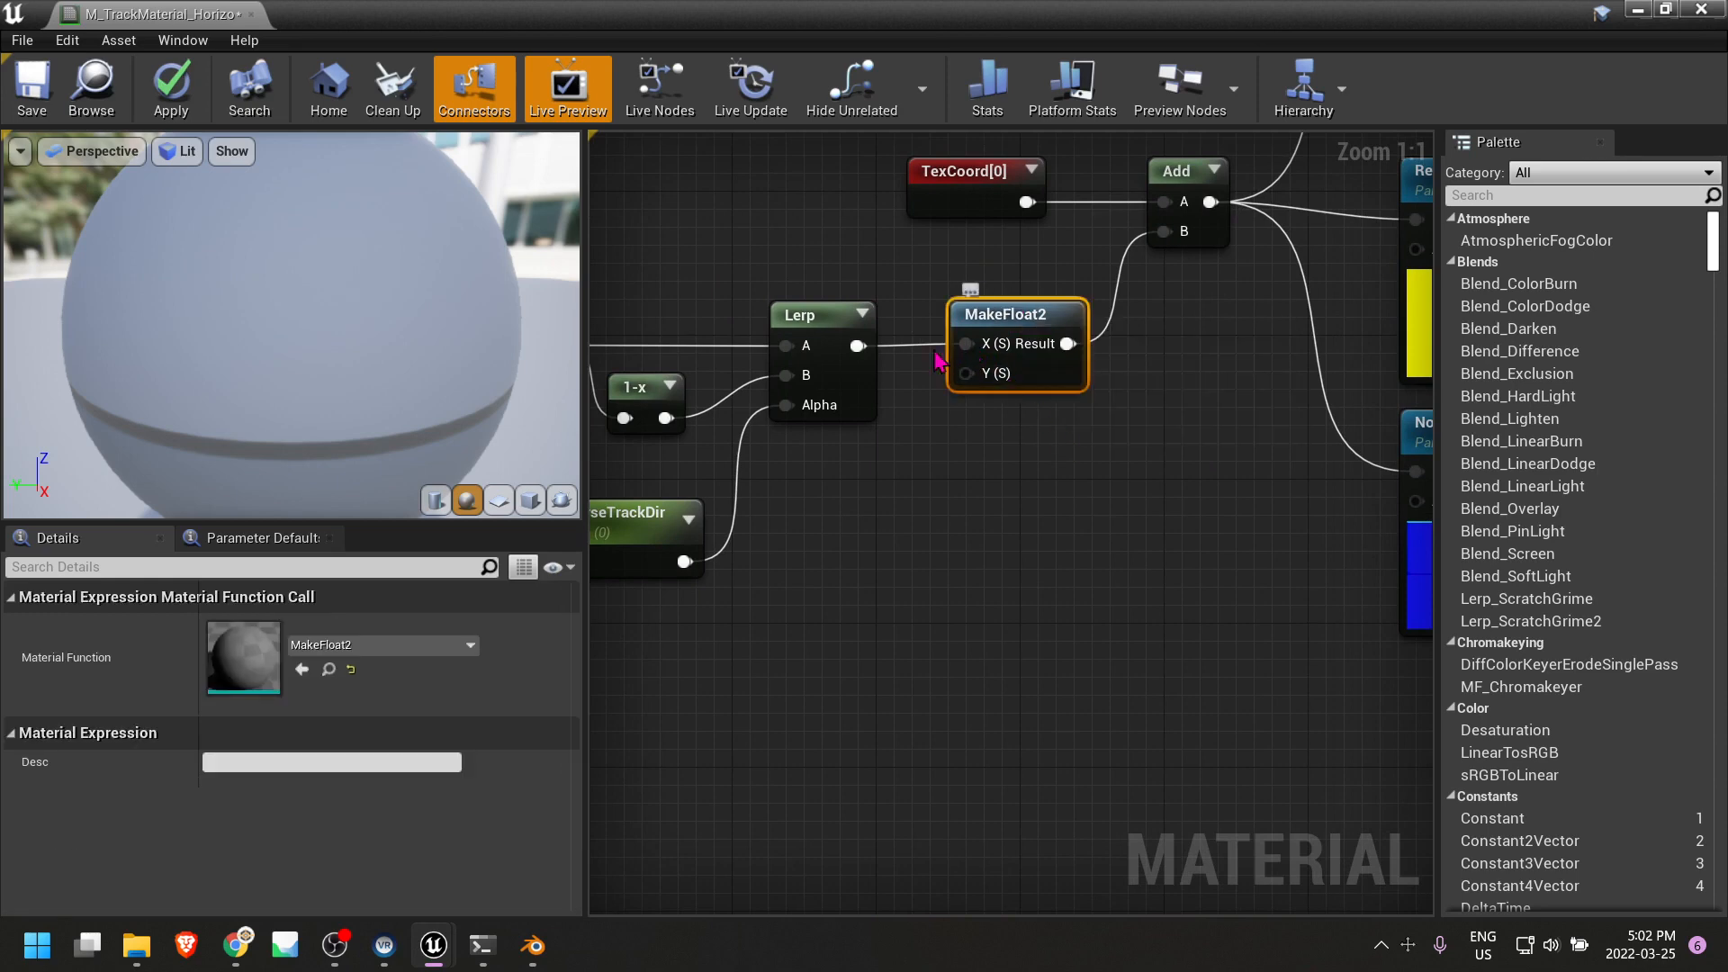
pyautogui.moveTo(859, 346); pyautogui.dragTo(962, 376)
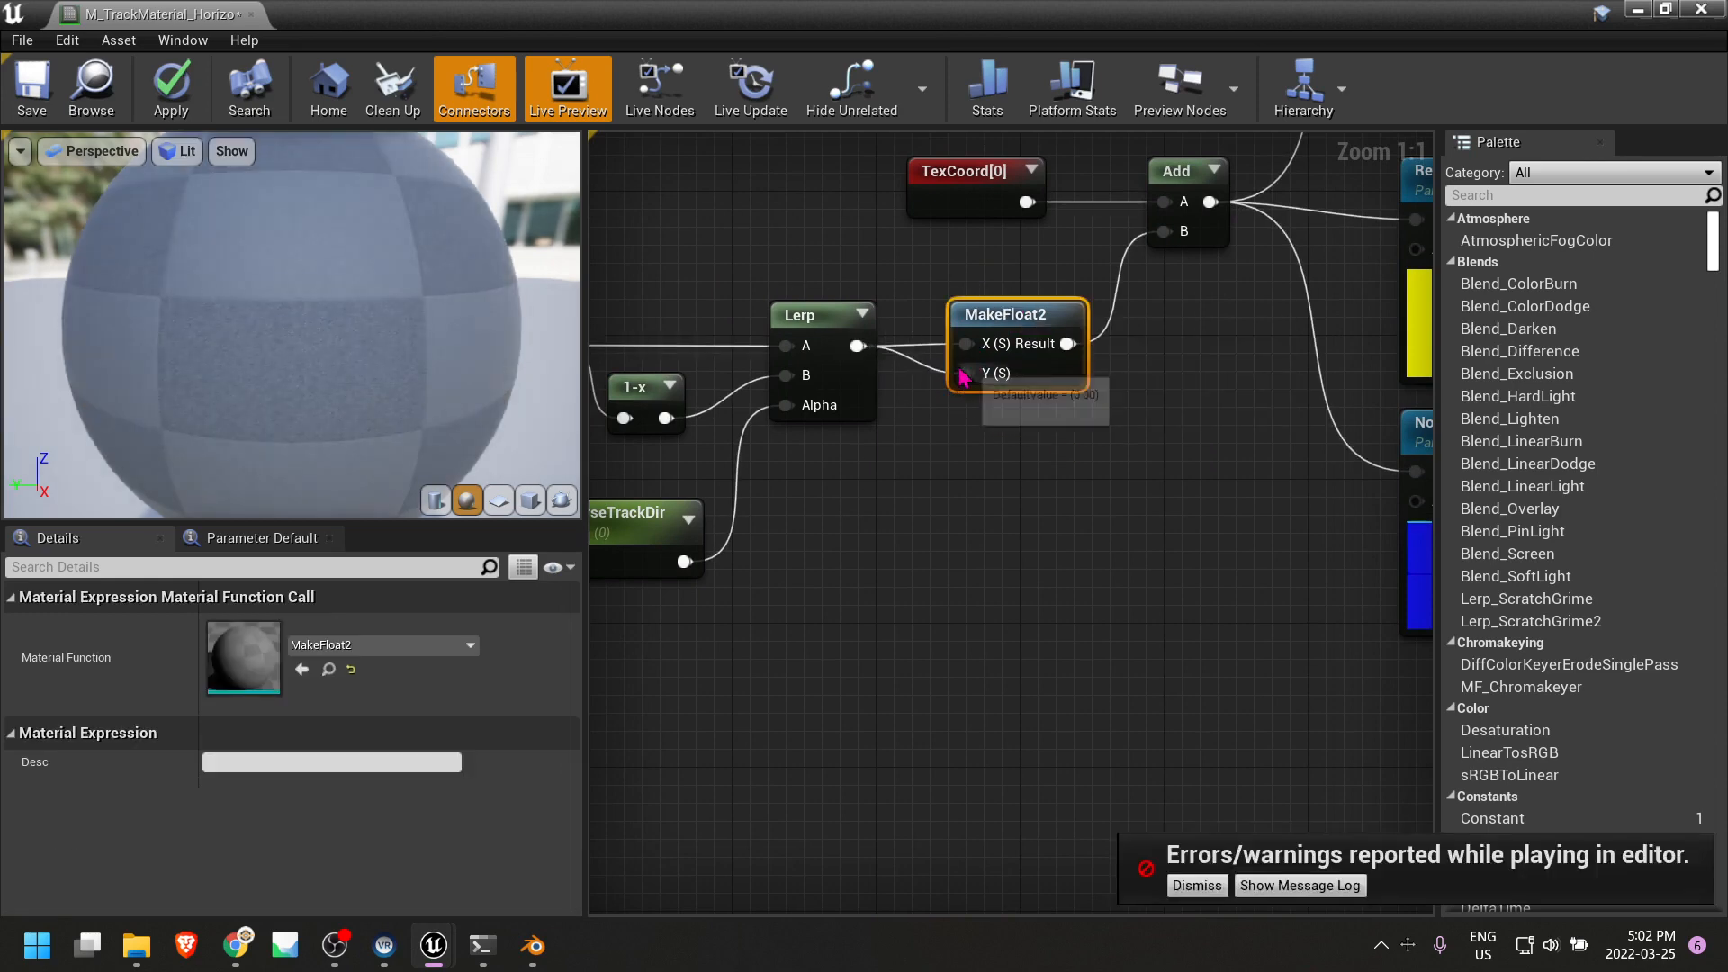
pyautogui.rightClick(962, 349)
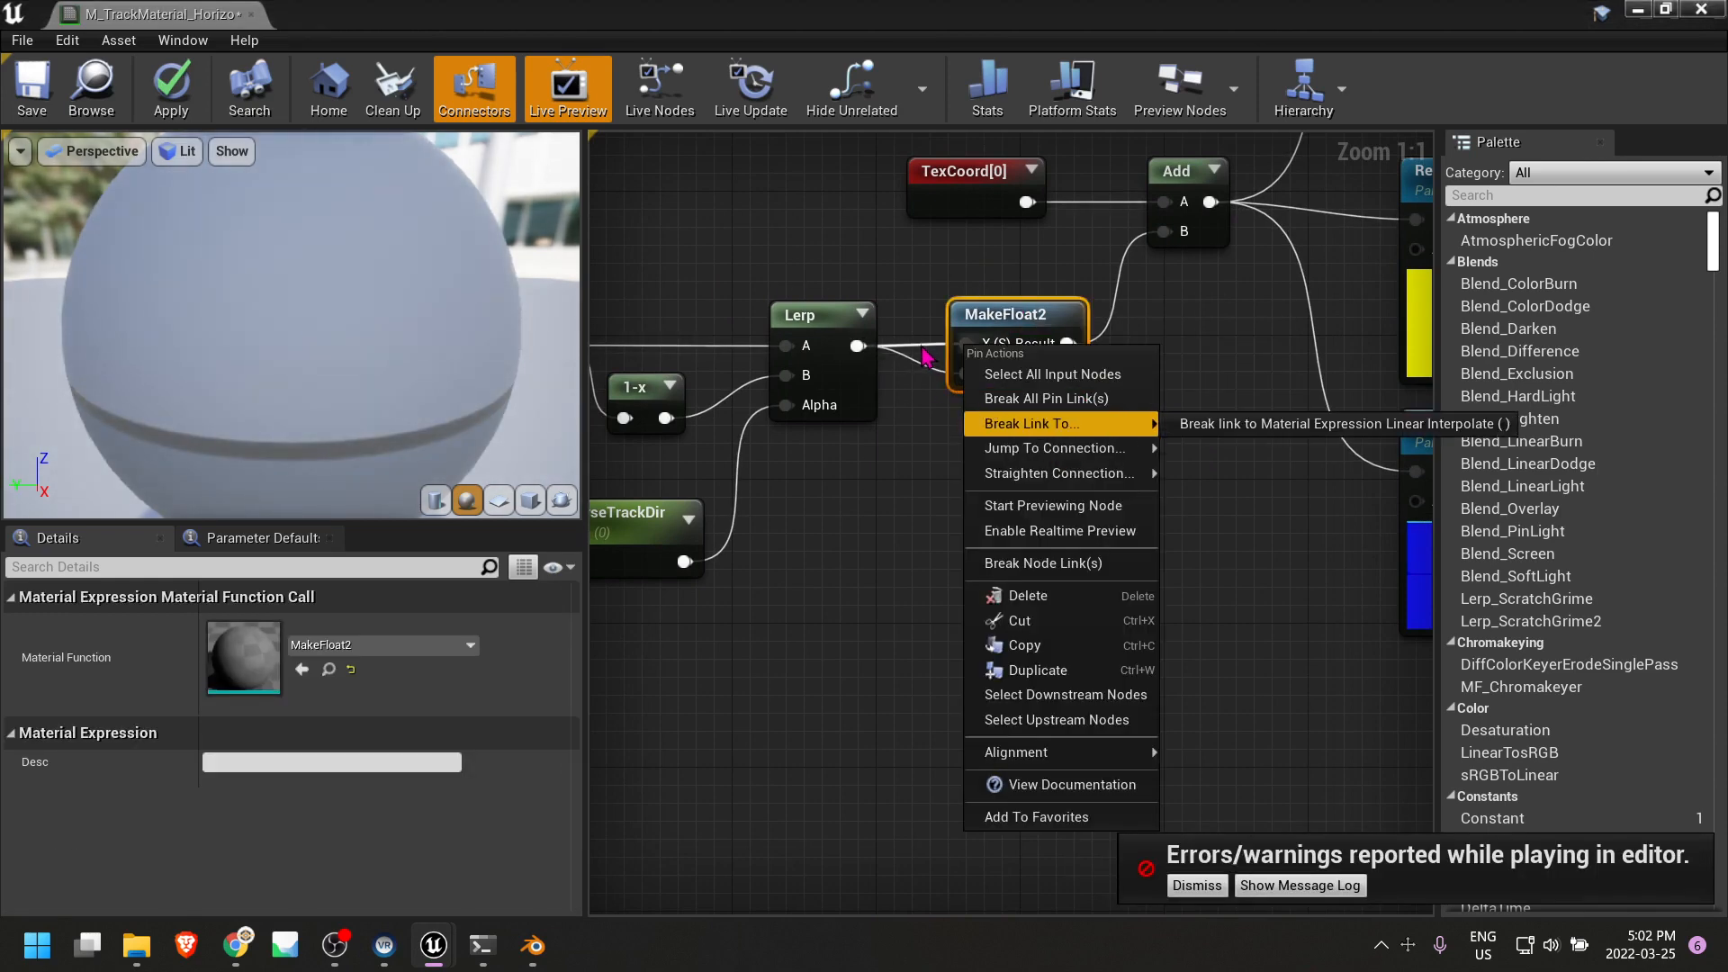
pyautogui.moveTo(1057, 436)
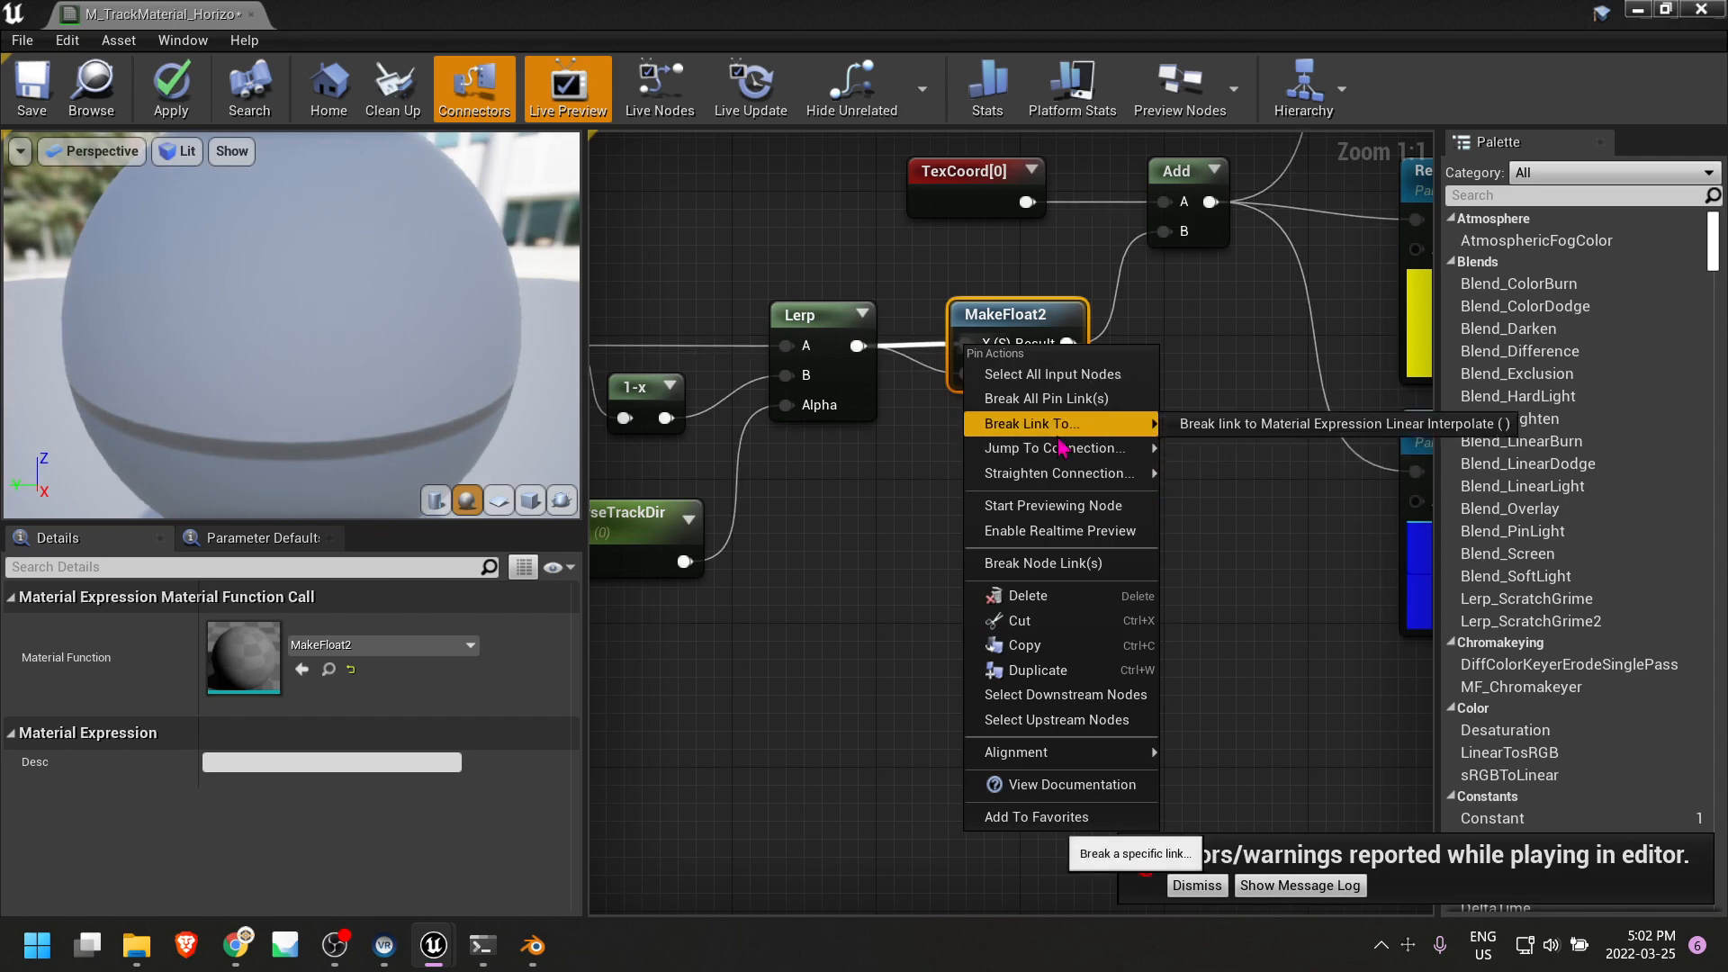
pyautogui.click(1210, 424)
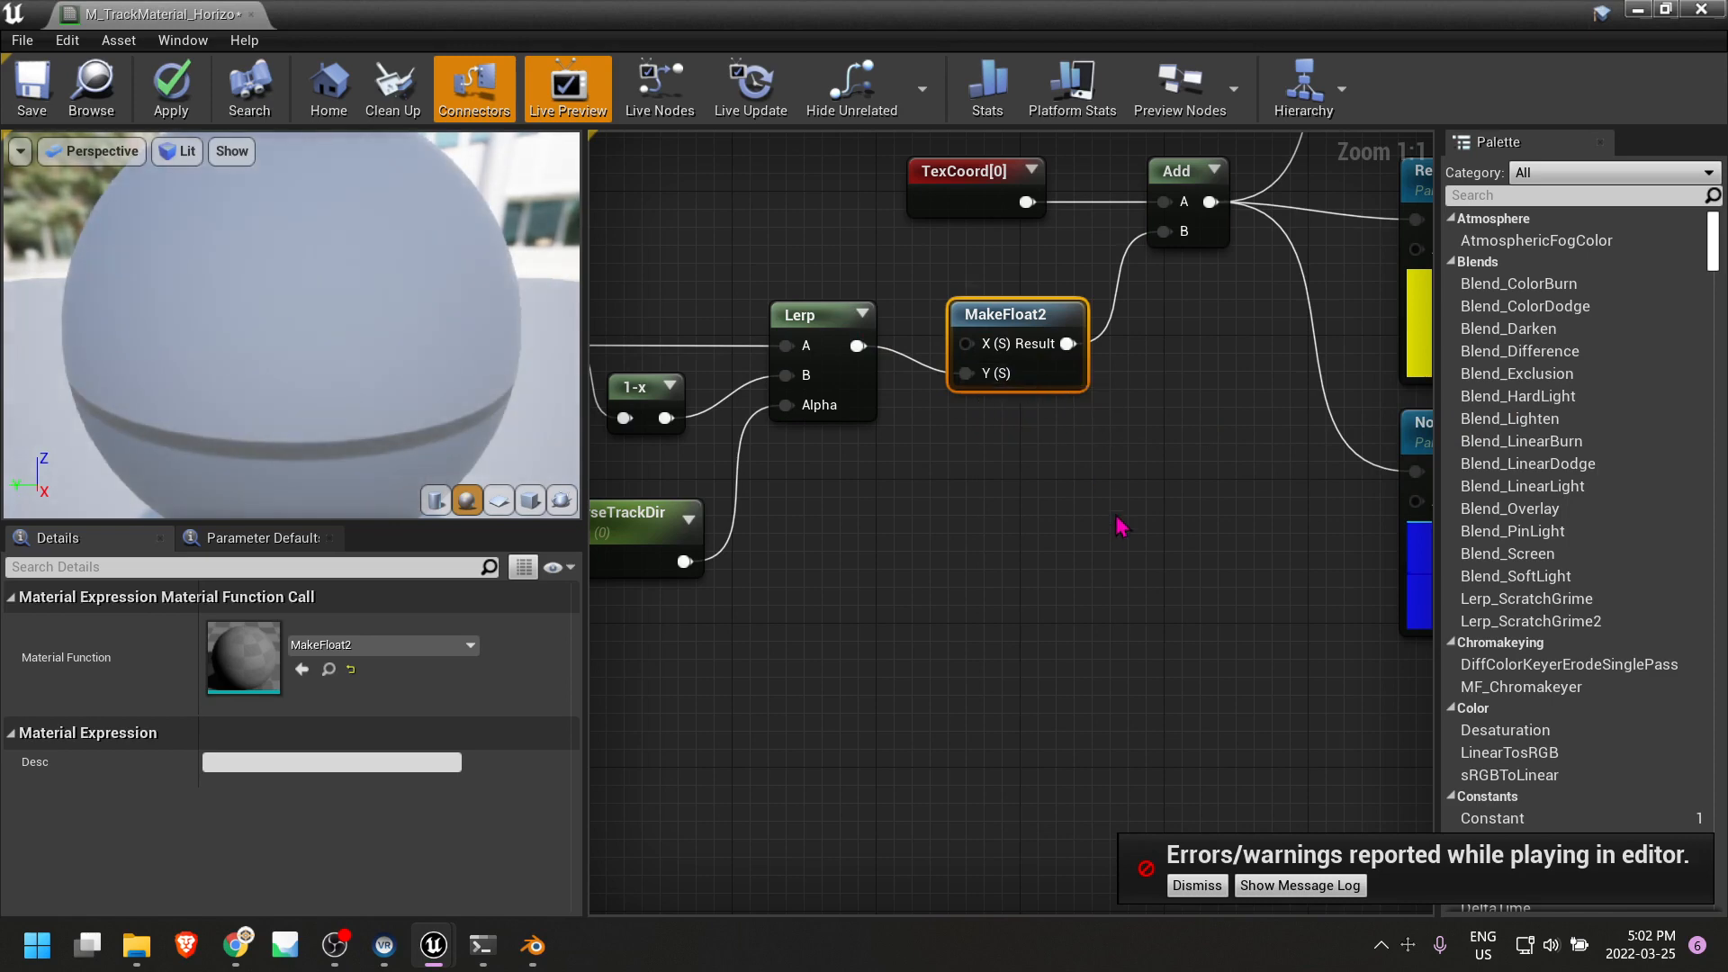
# Save the M_TrackMaterial_Horizontal material and close it.
pyautogui.moveTo(1102, 486); pyautogui.dragTo(868, 491, button='right')
pyautogui.scroll(-4, 1117, 547)
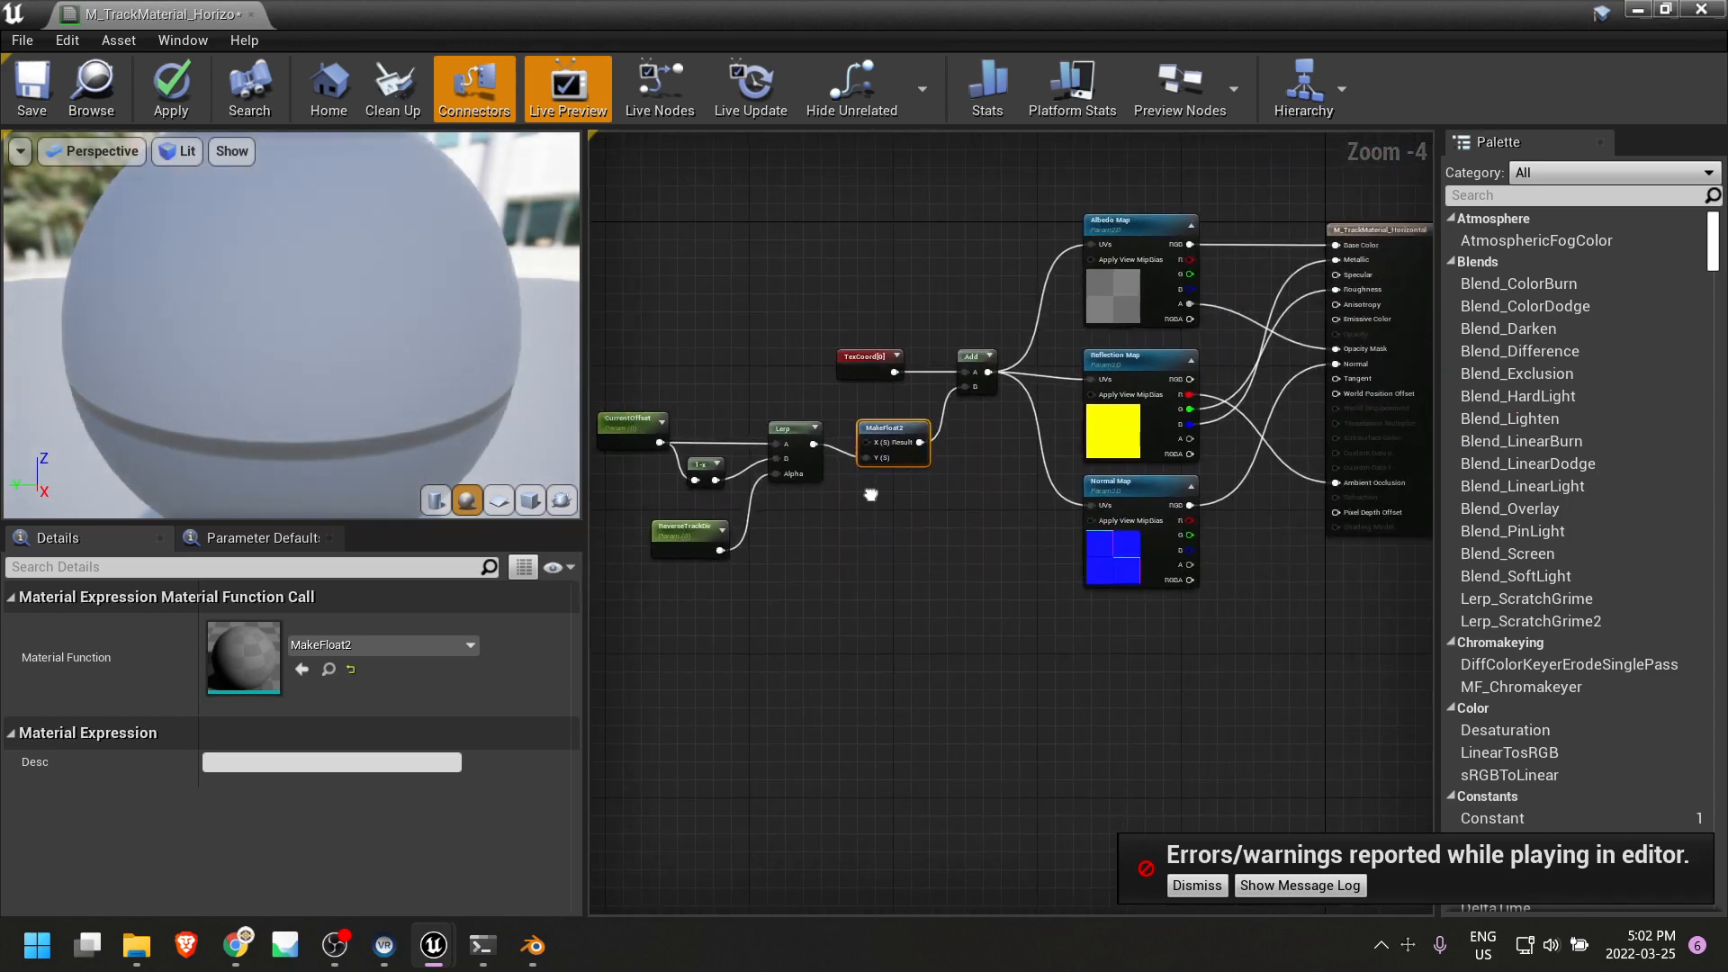
pyautogui.scroll(-1, 891, 495)
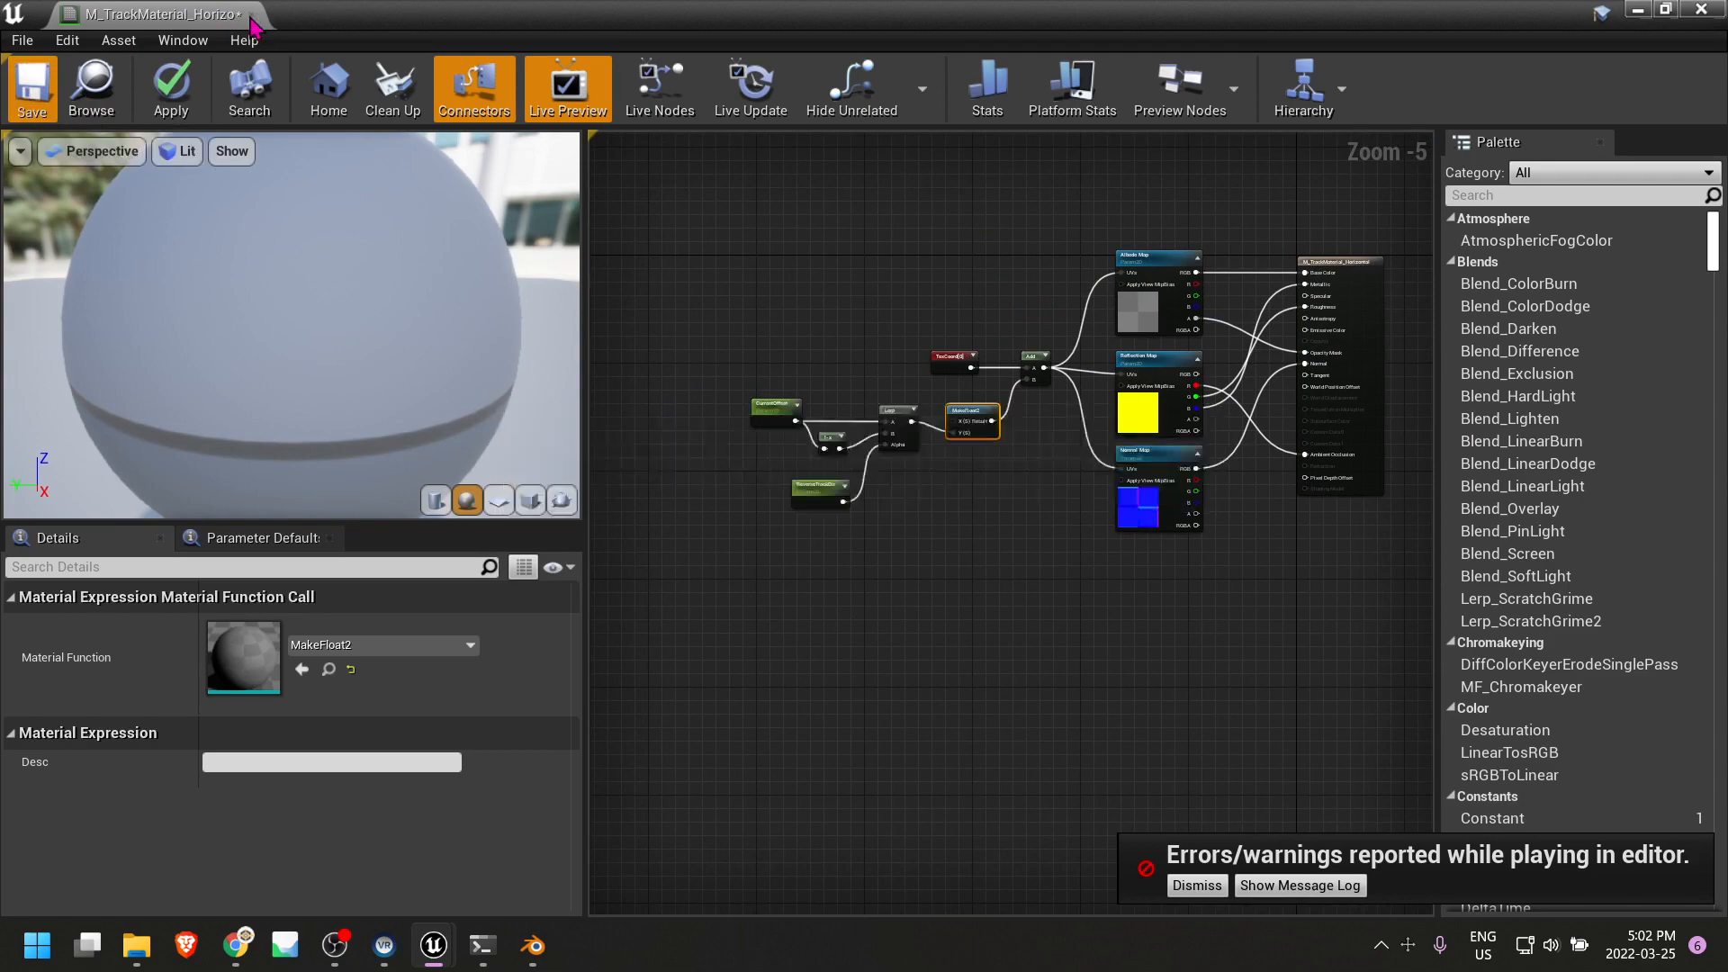
pyautogui.click(252, 15)
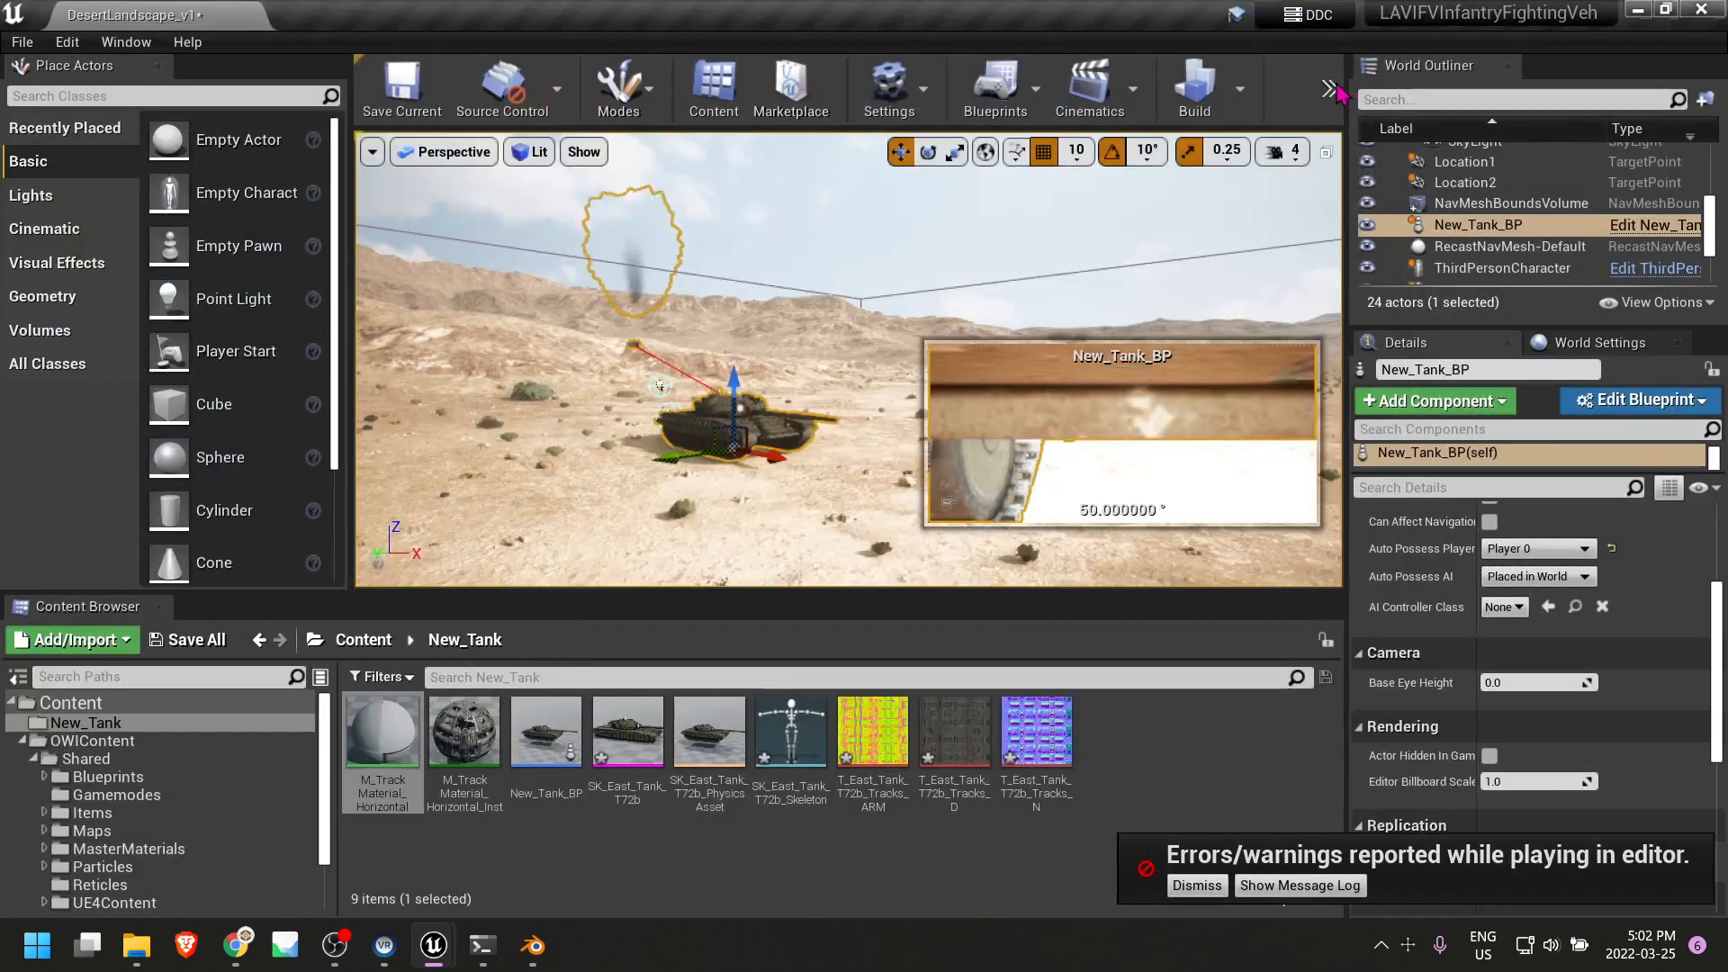
# Play the level in the editor and take control of the tank to test the track material.
pyautogui.click(1329, 88)
pyautogui.click(1378, 118)
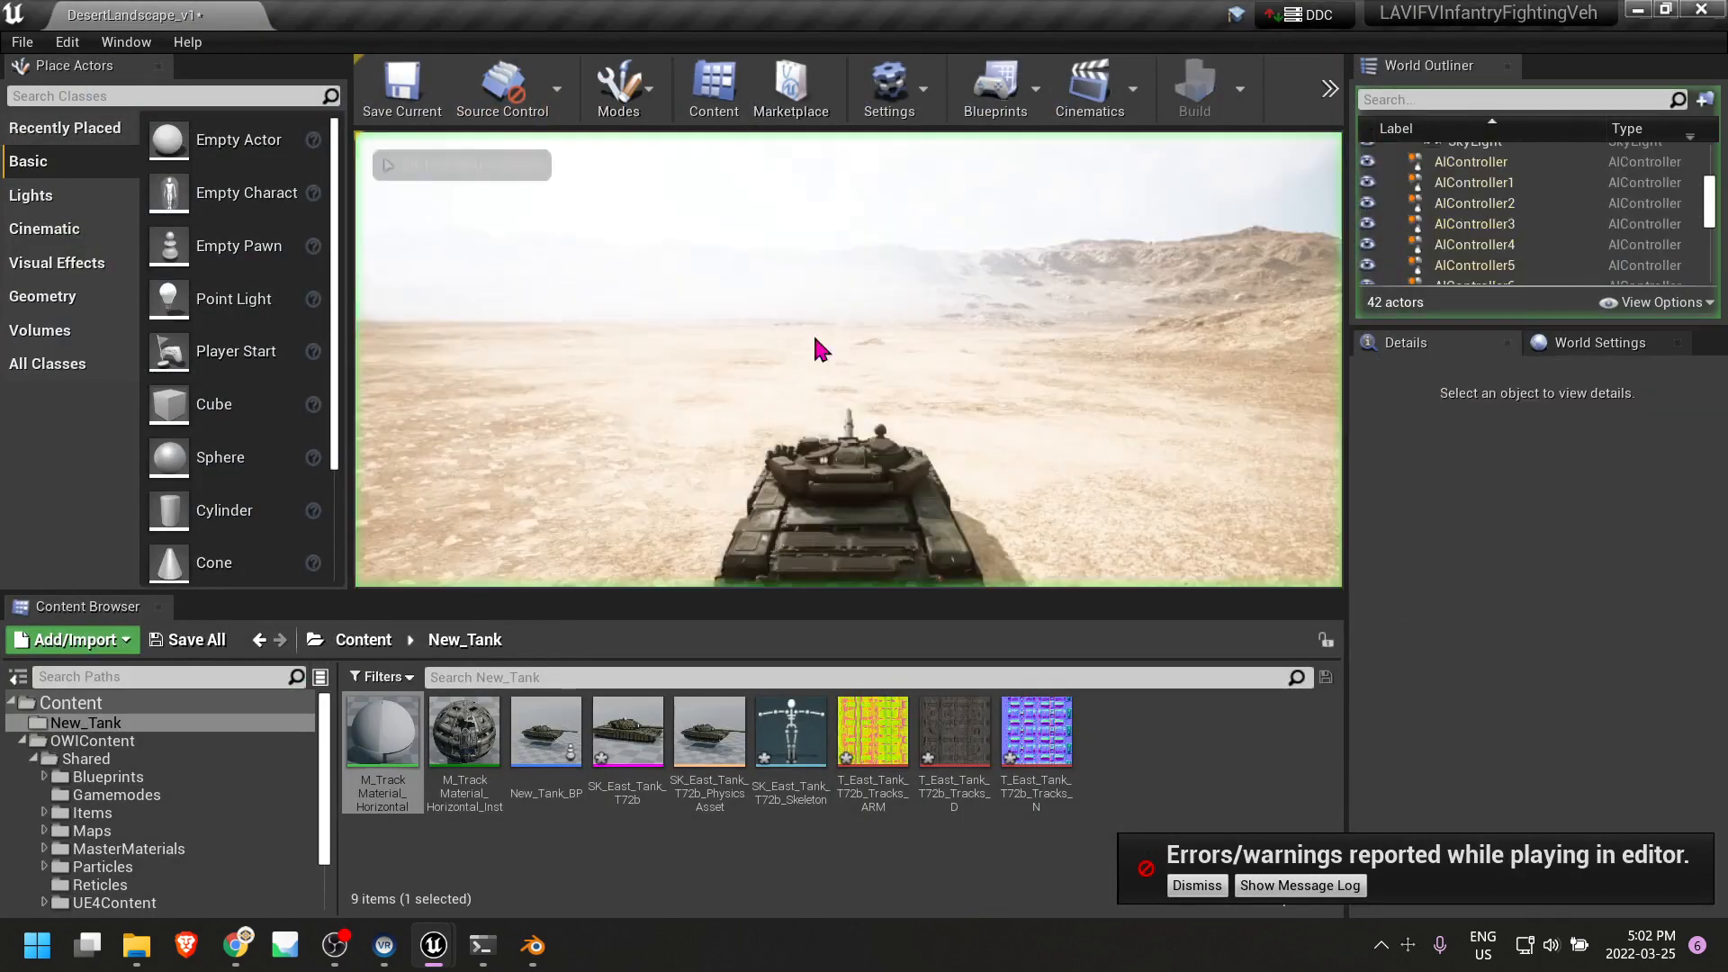
pyautogui.click(915, 413)
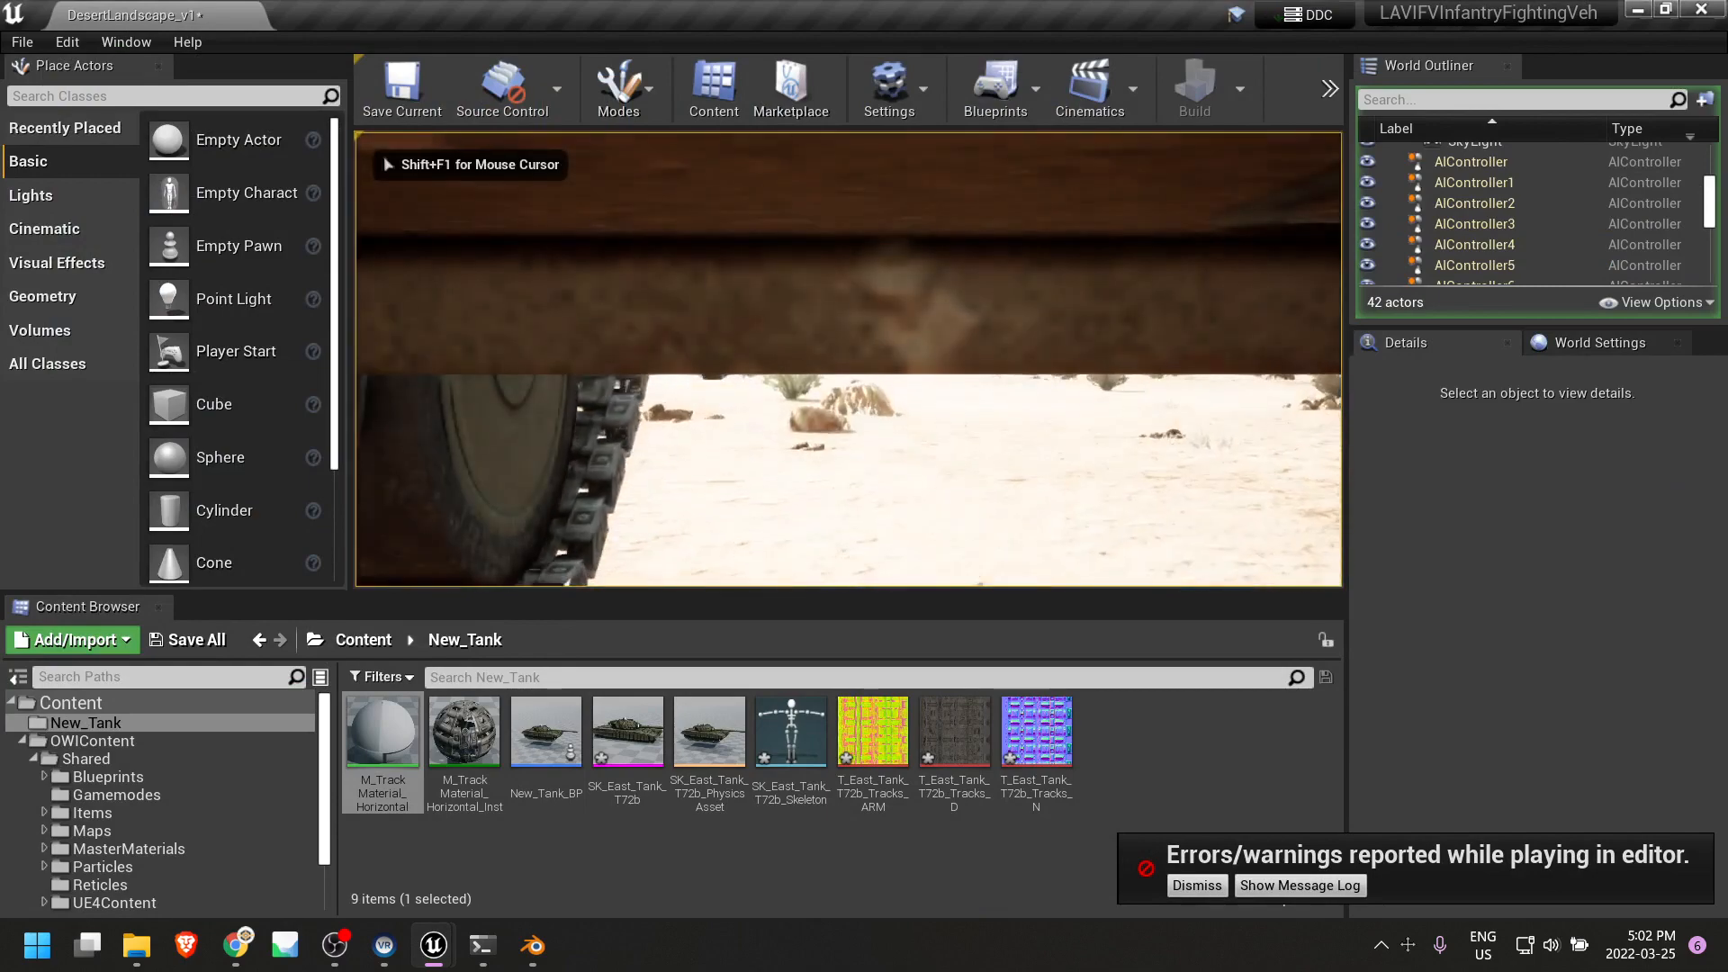